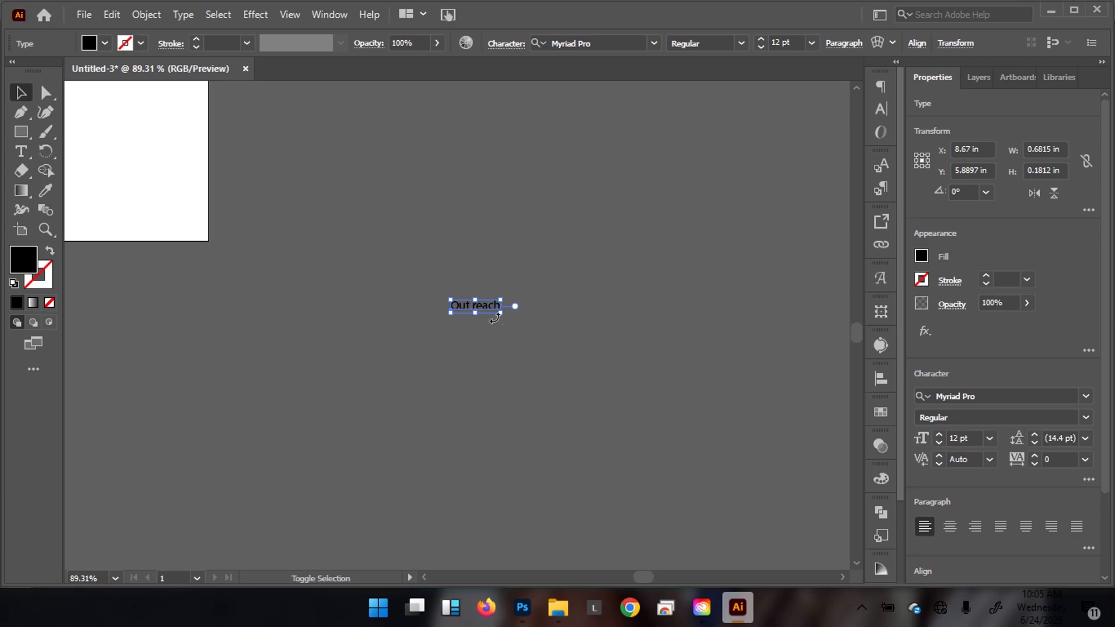
Scale the Out reach text up to about 67.66 pt and set it in the Mochalatte font.
left_click_drag(499, 312, 619, 372)
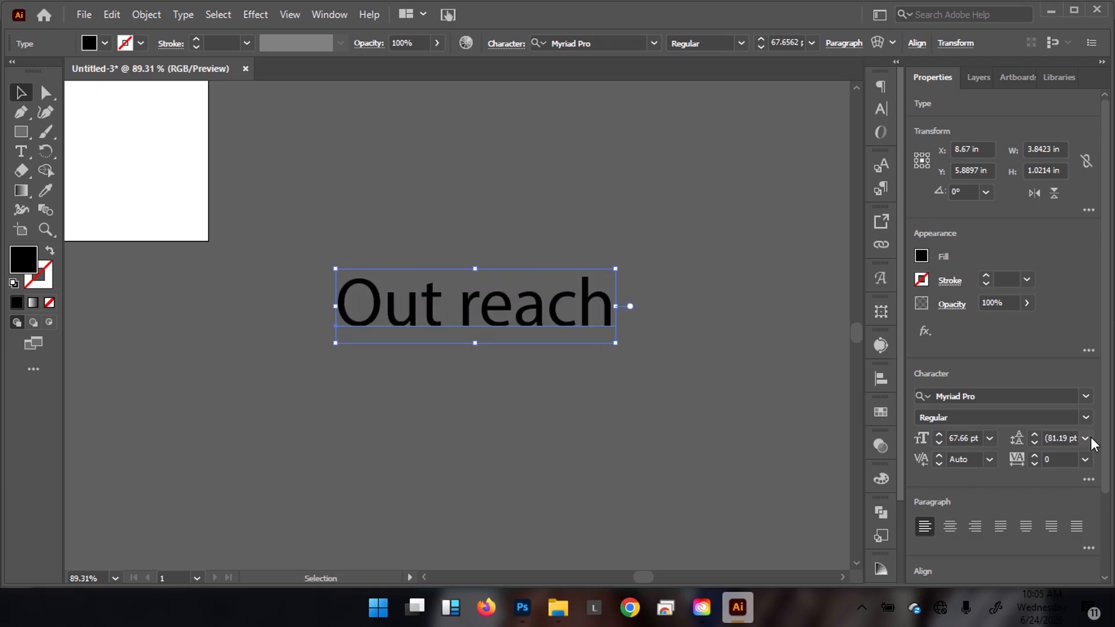
left_click(1046, 396)
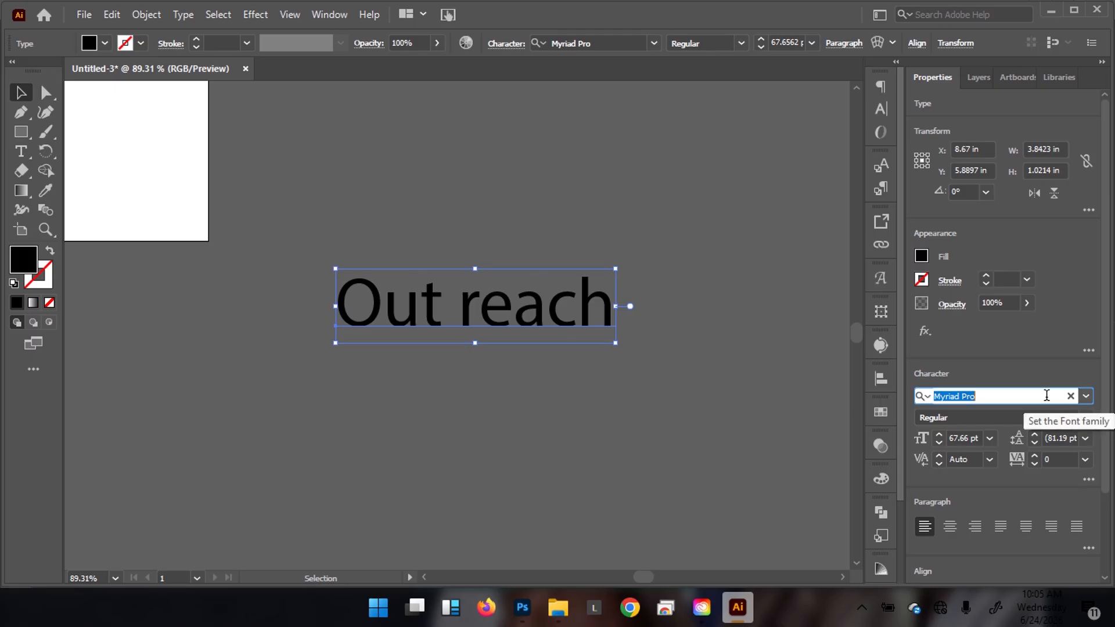
type("moch")
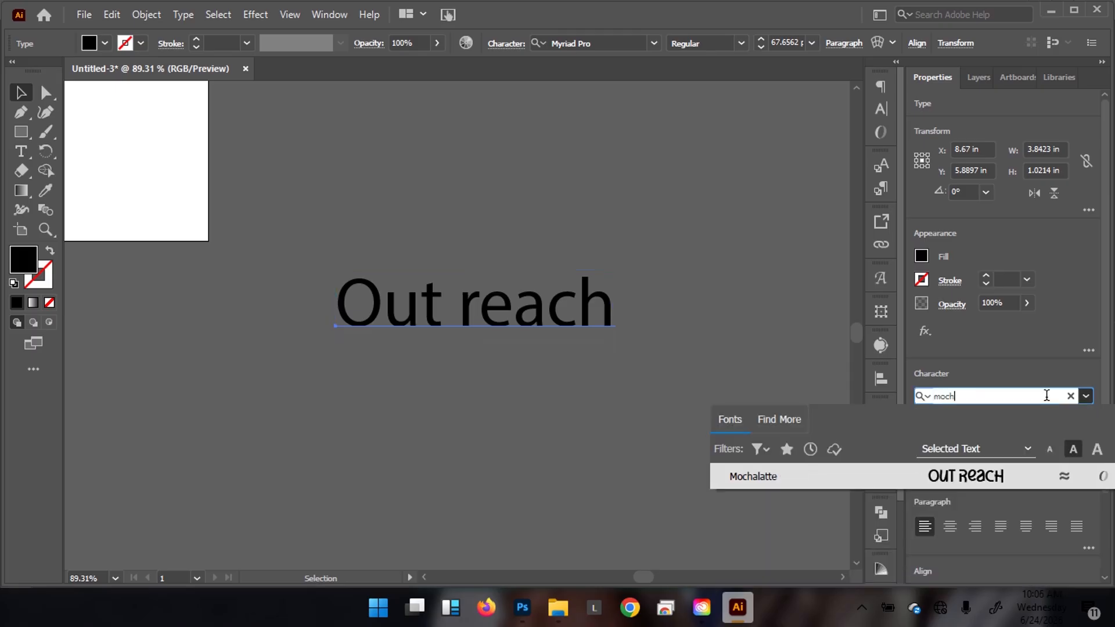
type("a")
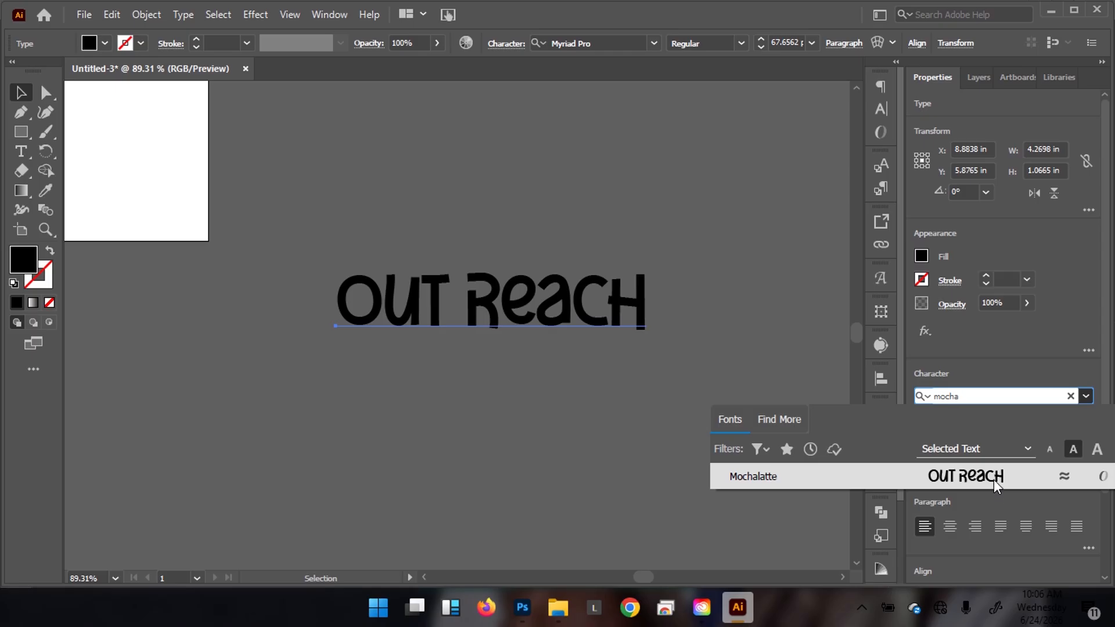
left_click(994, 480)
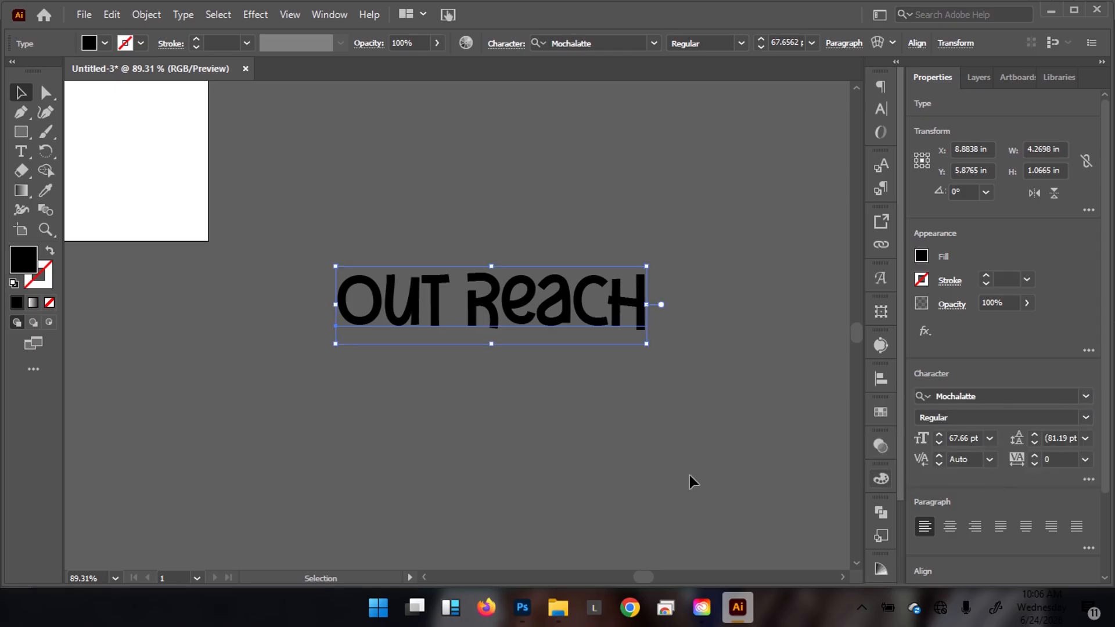
Break the text so OUT sits on the first line and ReacH on the second.
double_click(464, 305)
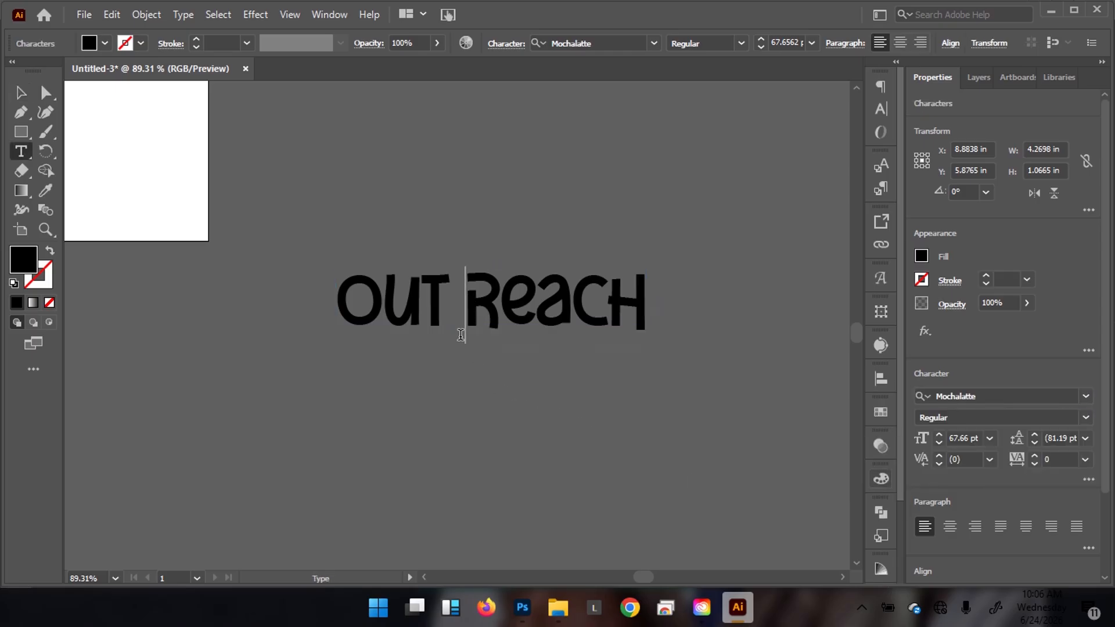
key("Return")
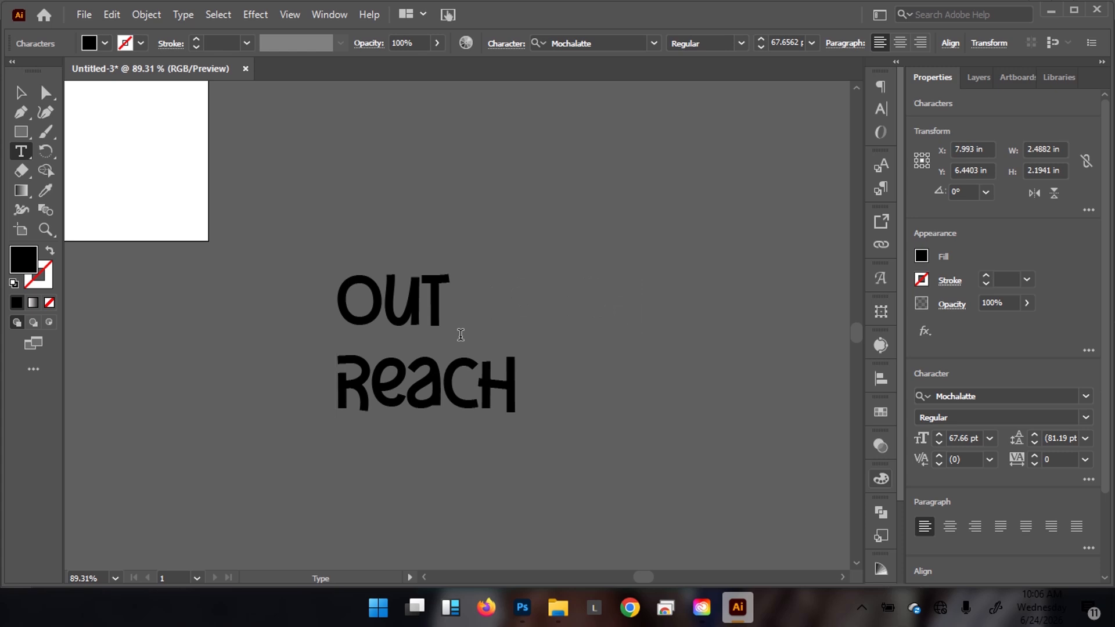
key("Escape")
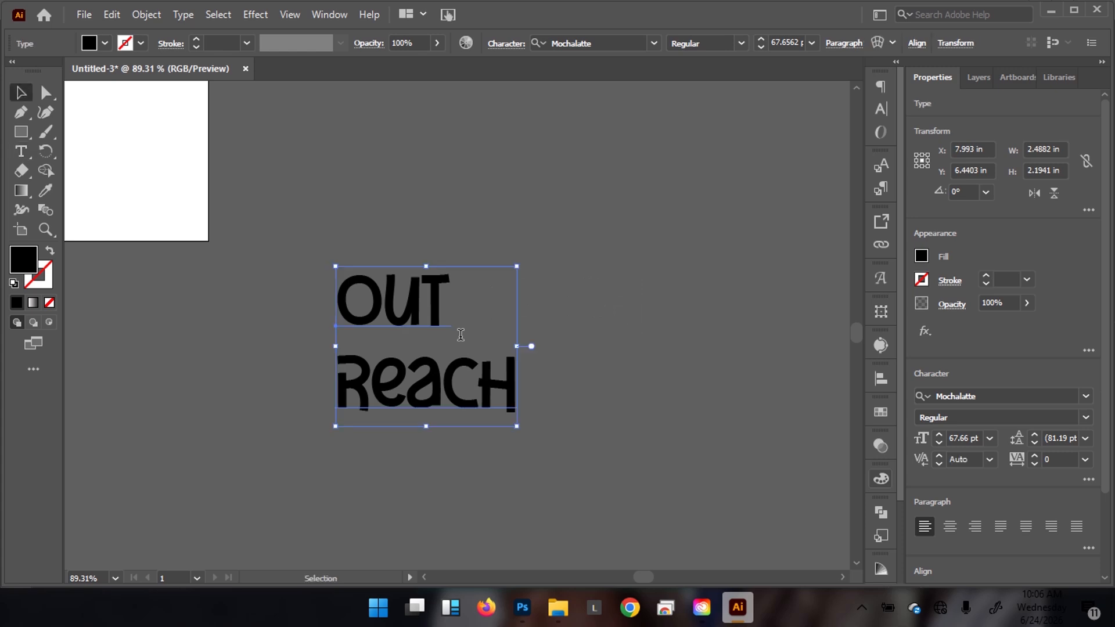
Tighten the wordmark's leading to 58 pt and its tracking to -45, then deselect.
left_click(1033, 442)
left_click(1033, 442)
left_click(1034, 443)
left_click(1034, 443)
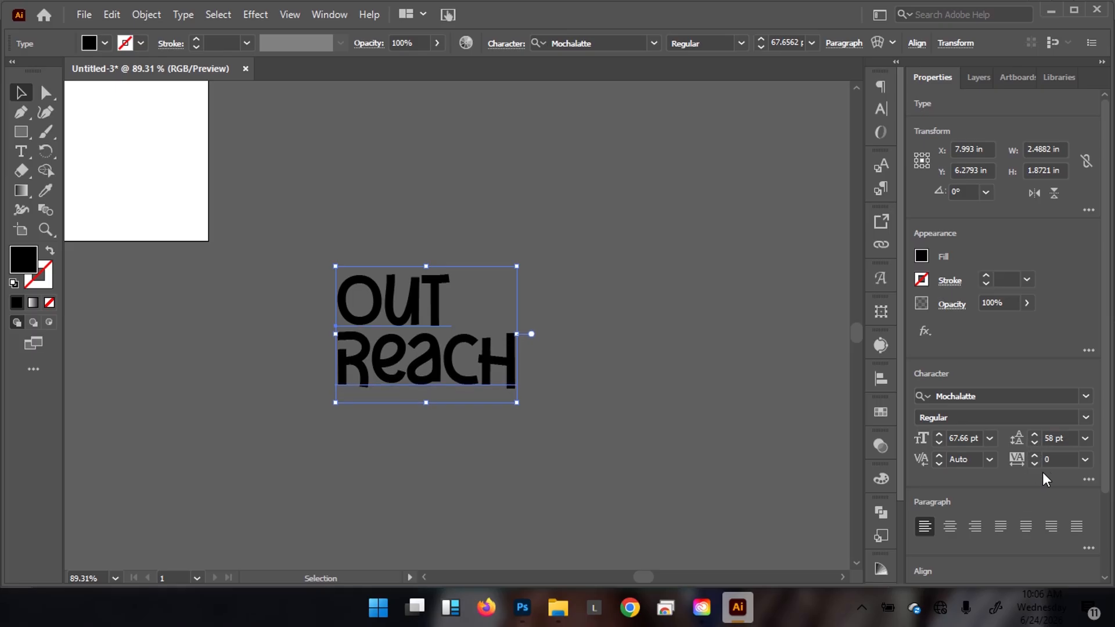
left_click(1056, 459)
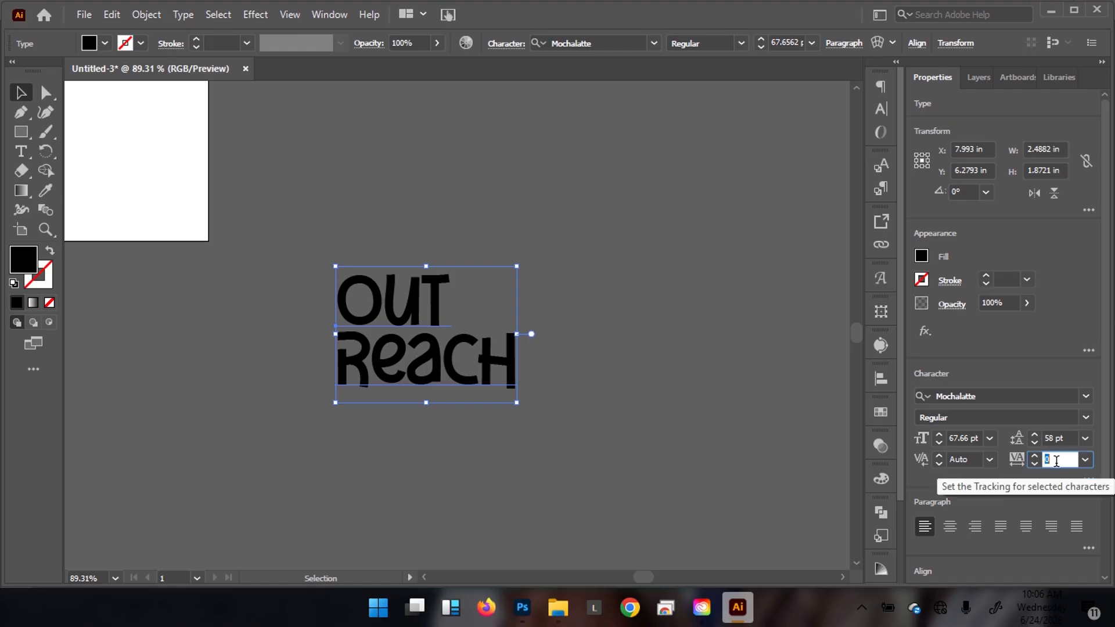
type("-45")
key("Return")
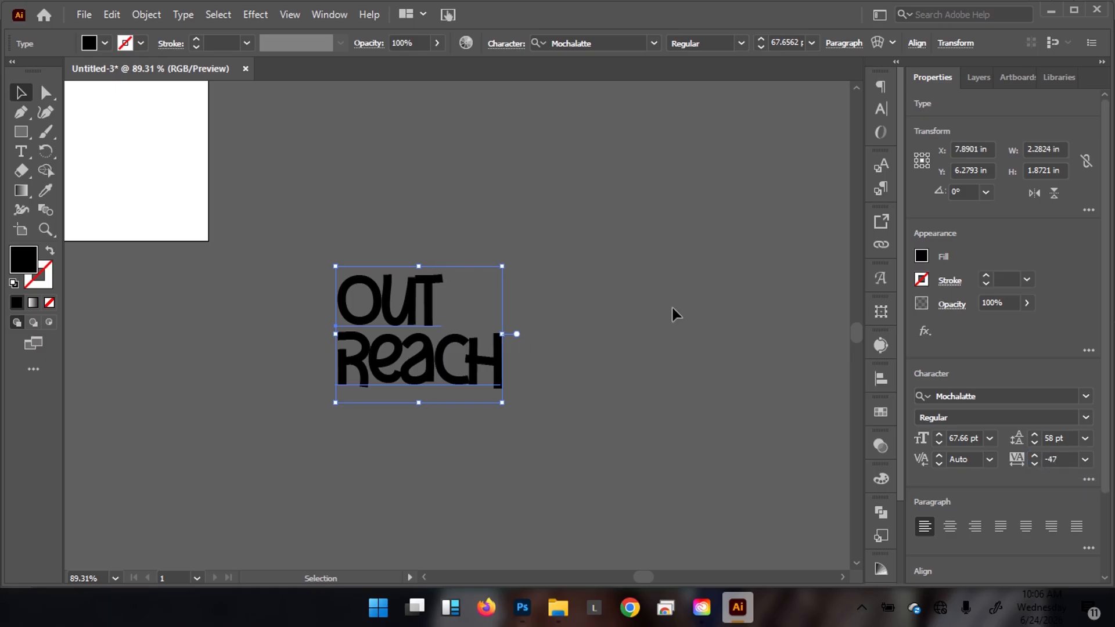
left_click(668, 312)
Bring up the OUTREACH.psd flyer in Photoshop, glance back at Illustrator, then return to the flyer.
mouse_move(522, 607)
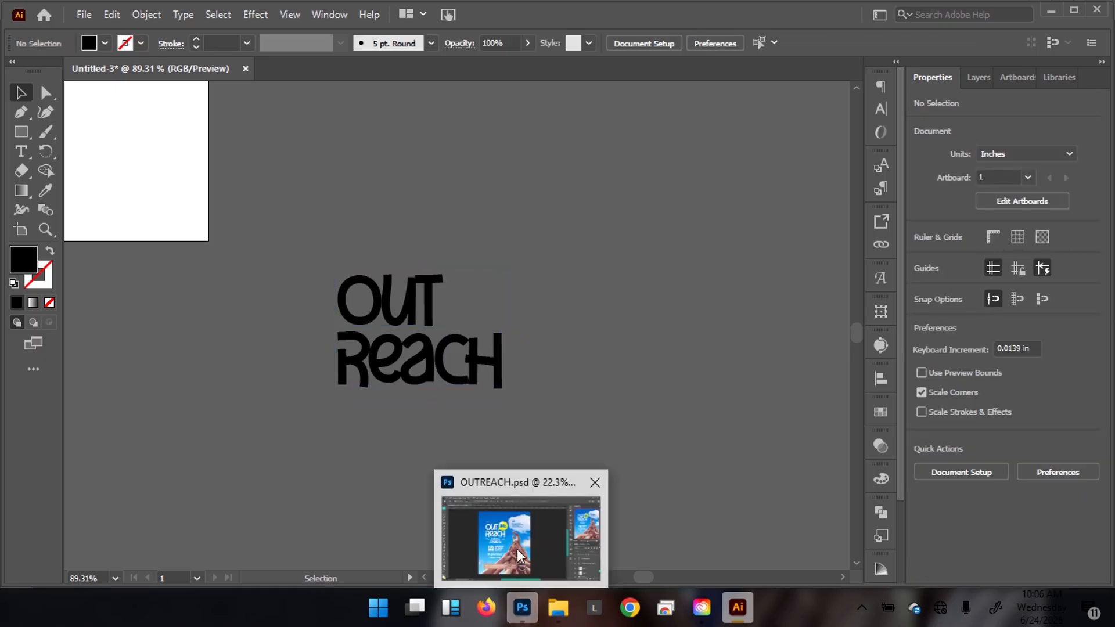
left_click(520, 525)
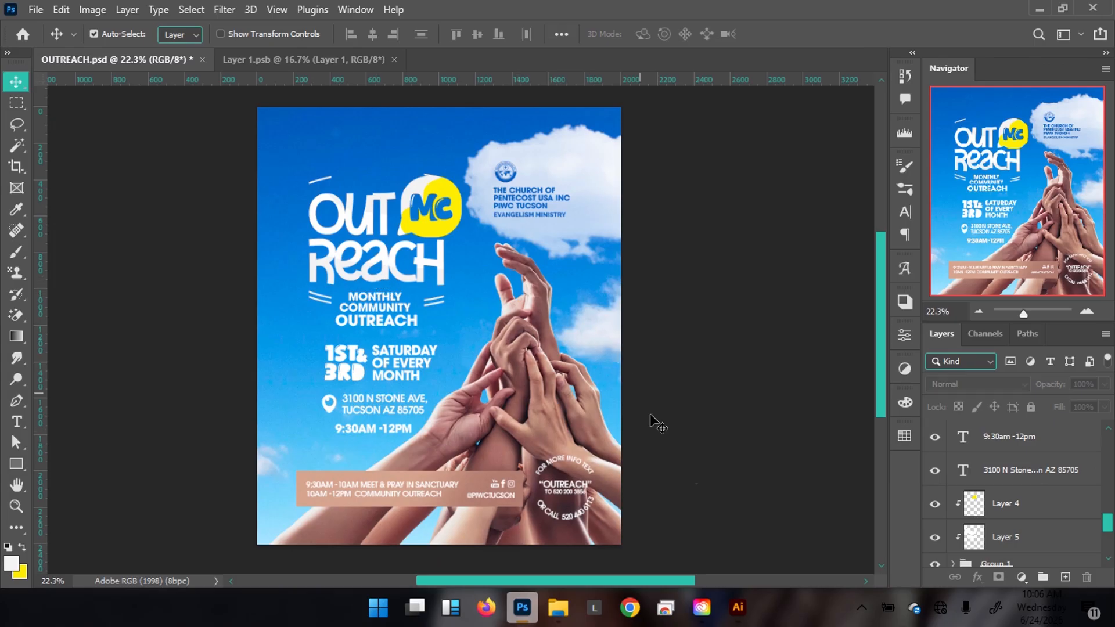
mouse_move(737, 607)
left_click(685, 500)
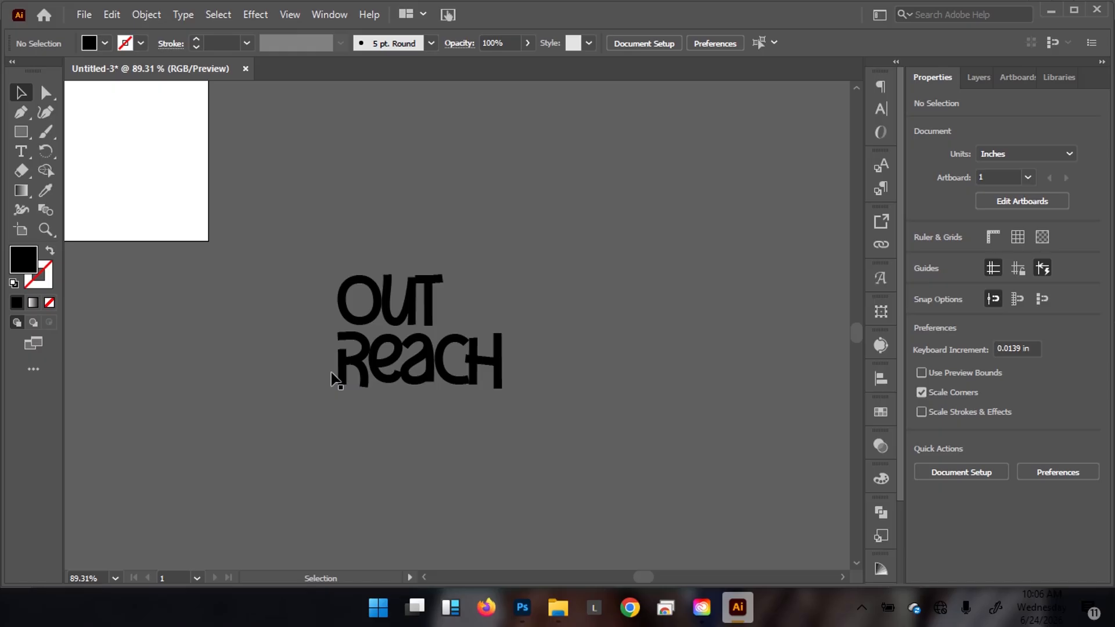
left_click(522, 607)
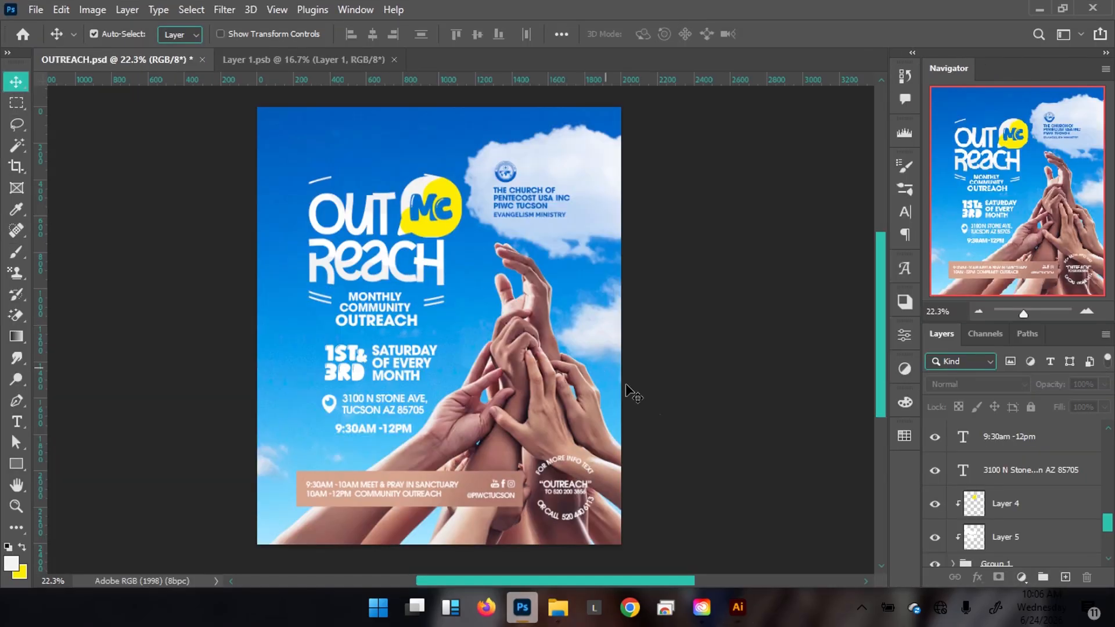
Return to the logo in Illustrator and zoom in on the OUT REACH text.
mouse_move(746, 609)
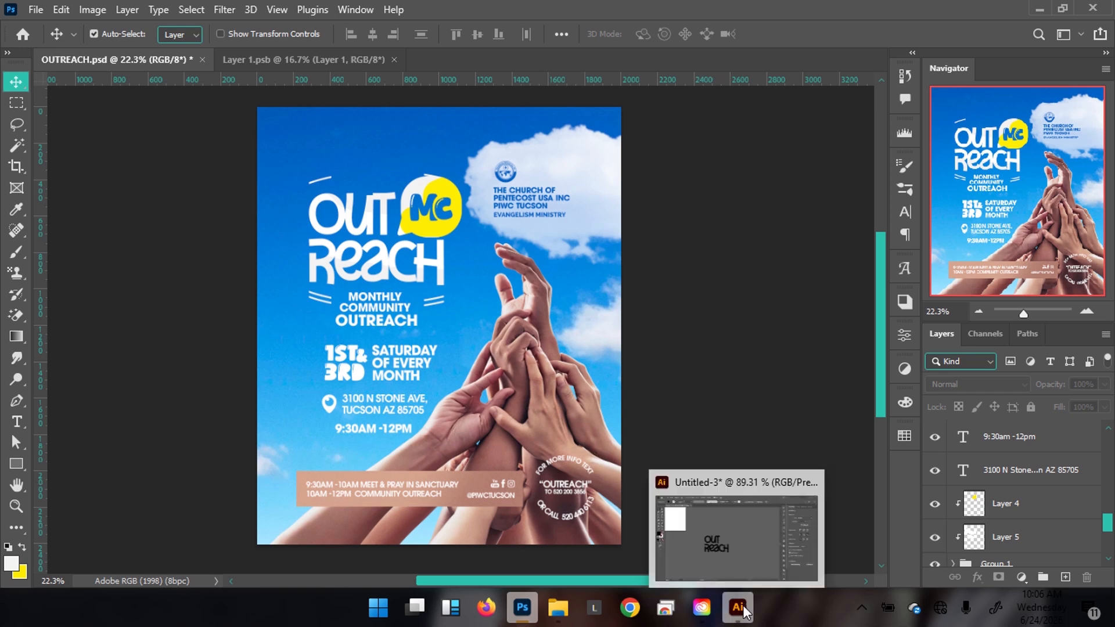
left_click(744, 542)
key("ctrl+space")
left_click_drag(447, 316, 487, 302)
key("space")
mouse_move(446, 354)
left_mouse_down()
mouse_move(444, 335)
mouse_move(435, 346)
mouse_move(457, 338)
left_mouse_up()
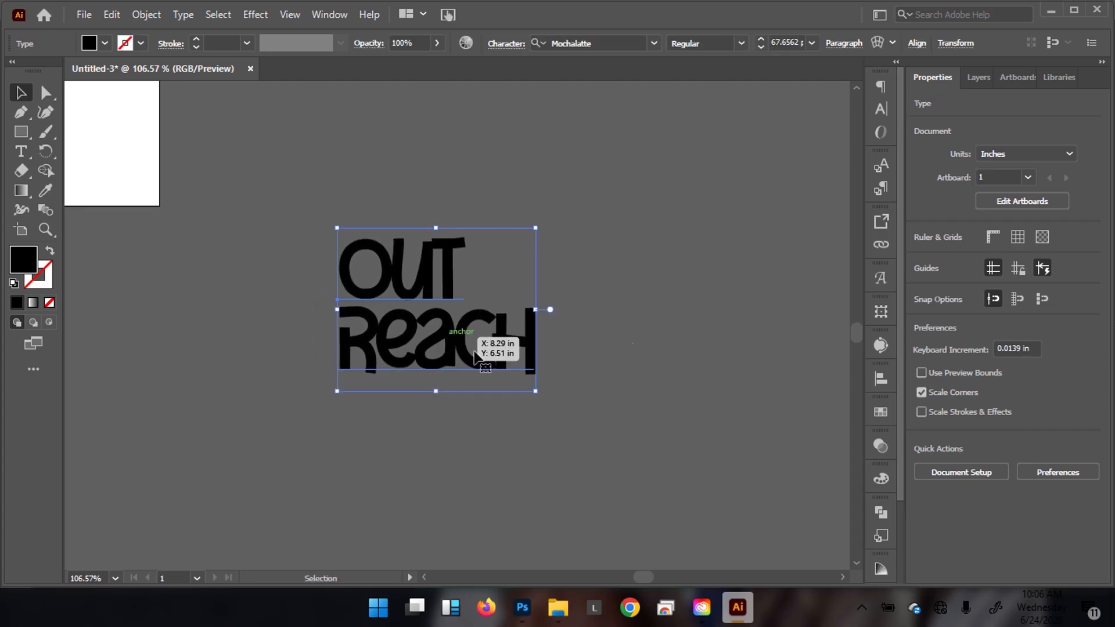
Create a new Layer 2 above Layer 1 and make it the target layer.
left_click(976, 78)
left_click(1062, 575)
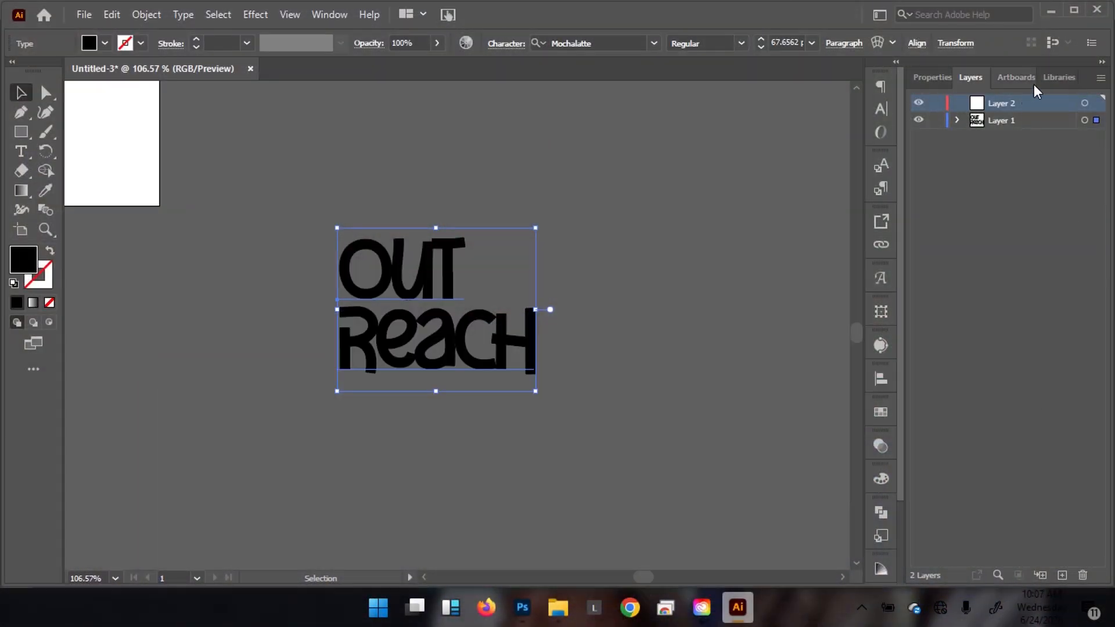
left_click(1084, 104)
left_click_drag(554, 332, 631, 344)
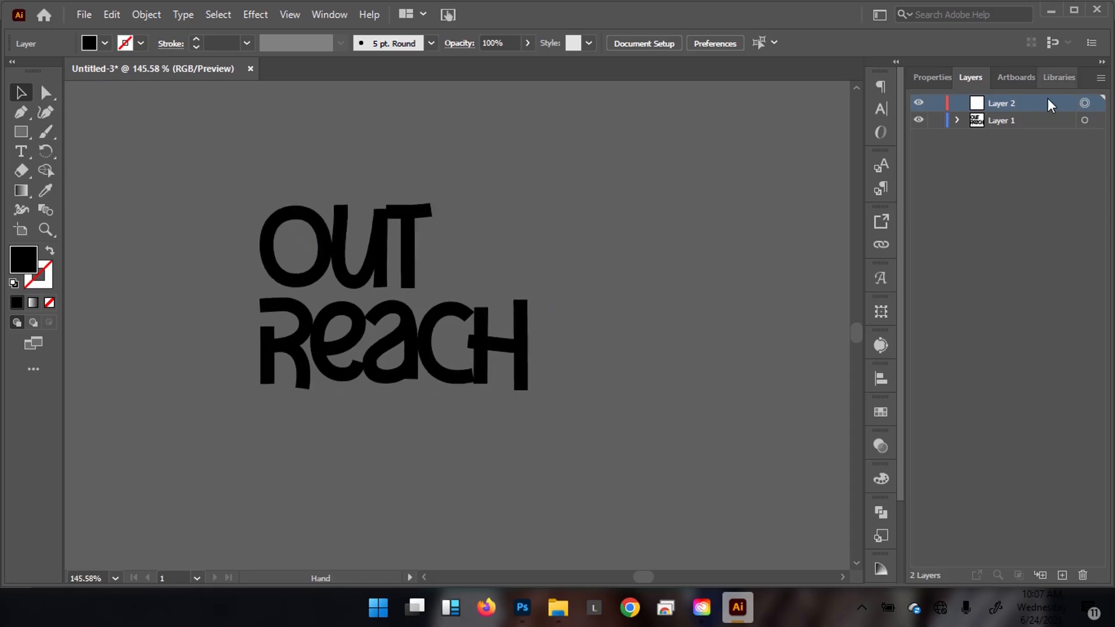
left_click_drag(544, 265, 571, 283)
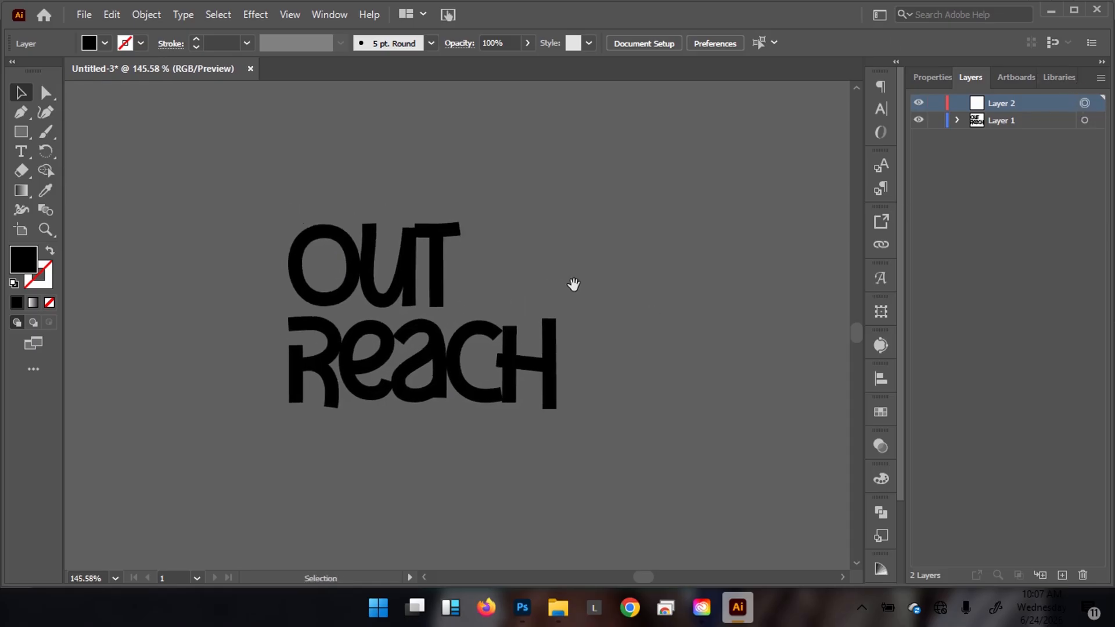
Draw a black rounded square beside OUT and shift it slightly left.
key("u")
key("m")
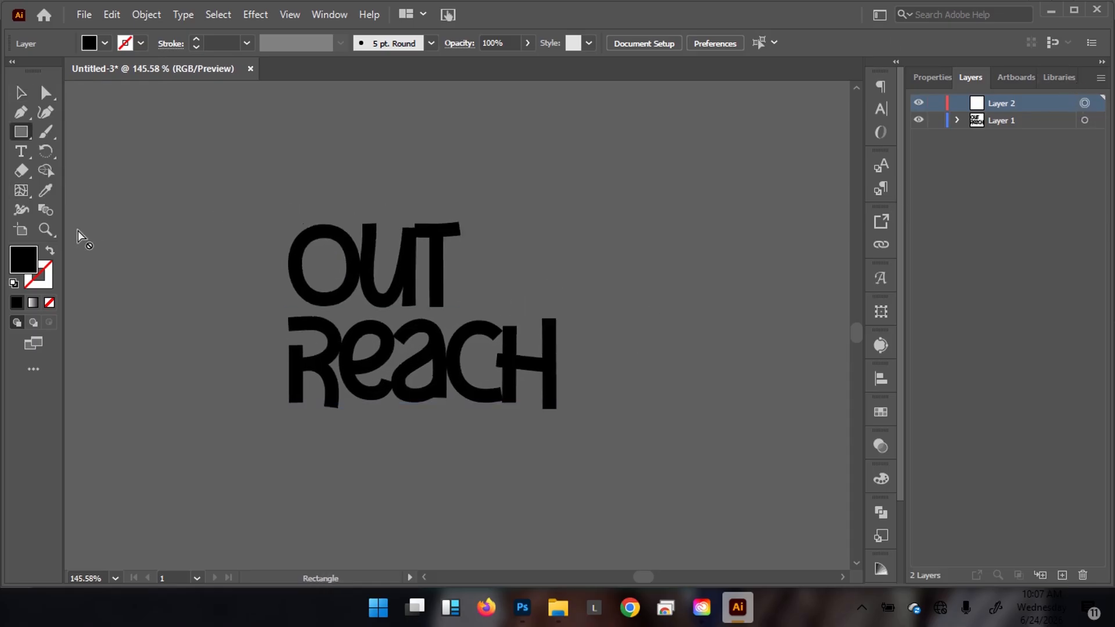
left_click_drag(493, 214, 540, 256)
key("v")
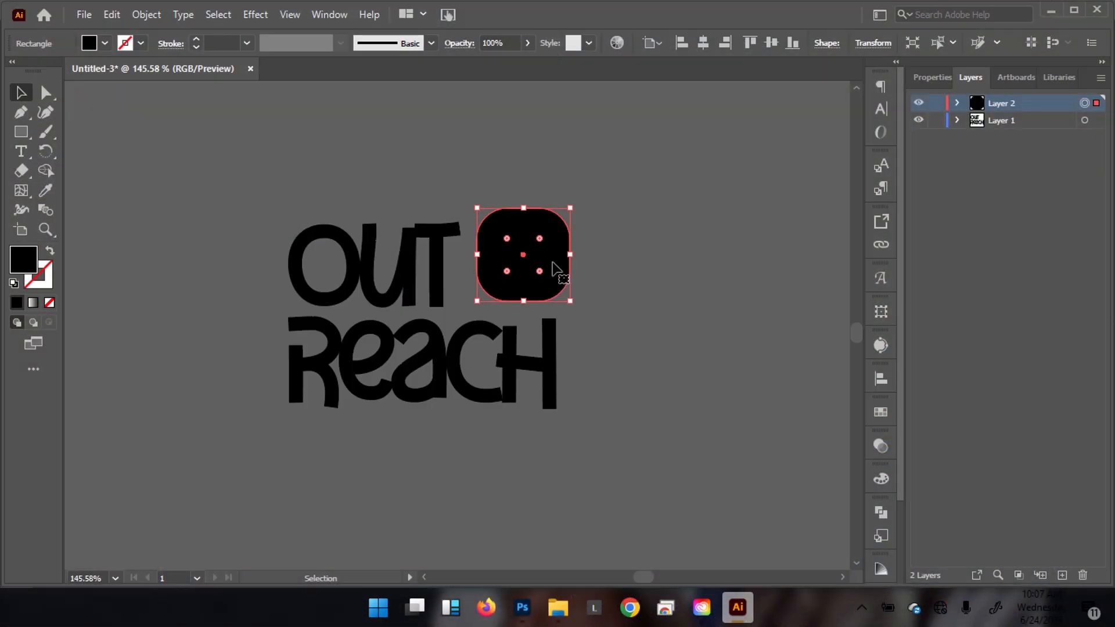
mouse_move(524, 257)
left_mouse_down()
mouse_move(535, 273)
mouse_move(530, 260)
left_mouse_up()
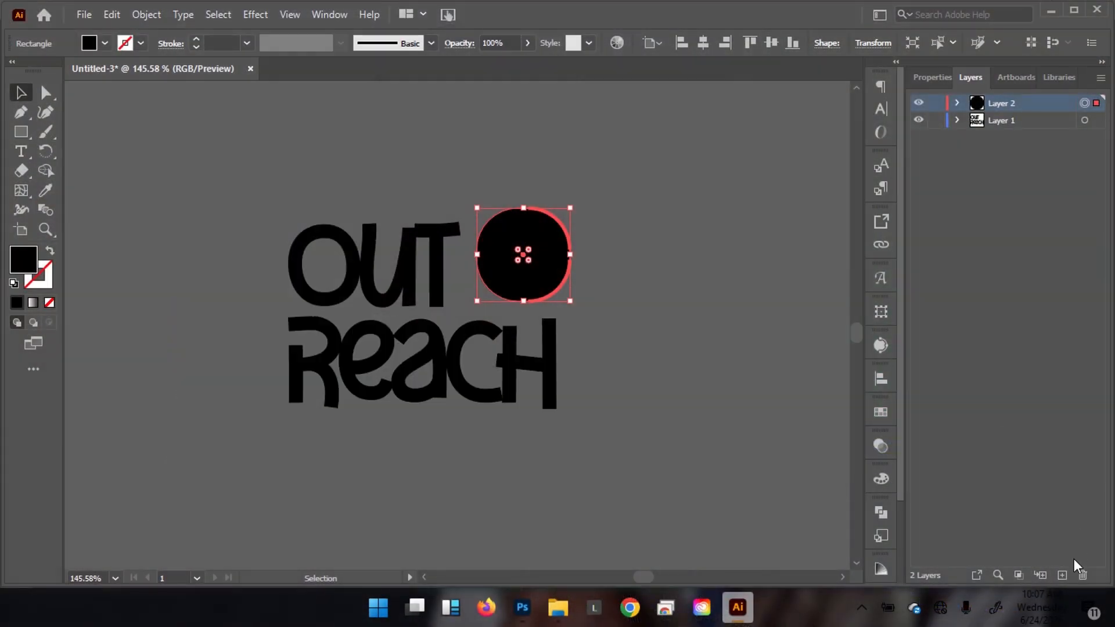
Add a new Layer 3 above the others and make it the target layer.
left_click(1062, 575)
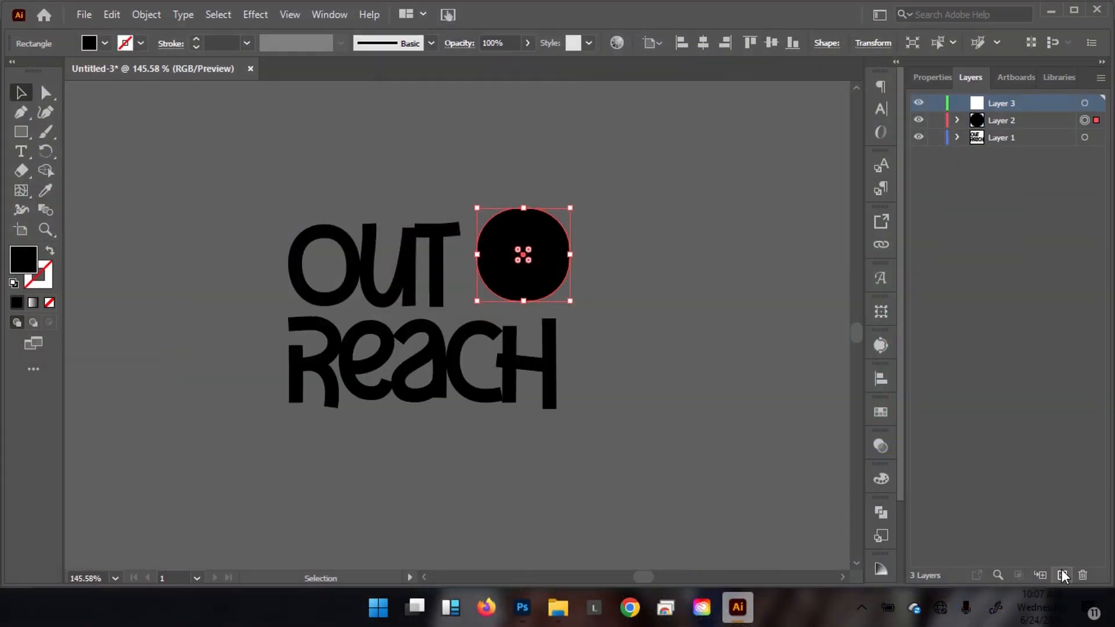
left_click(1084, 103)
left_click_drag(535, 309, 579, 309)
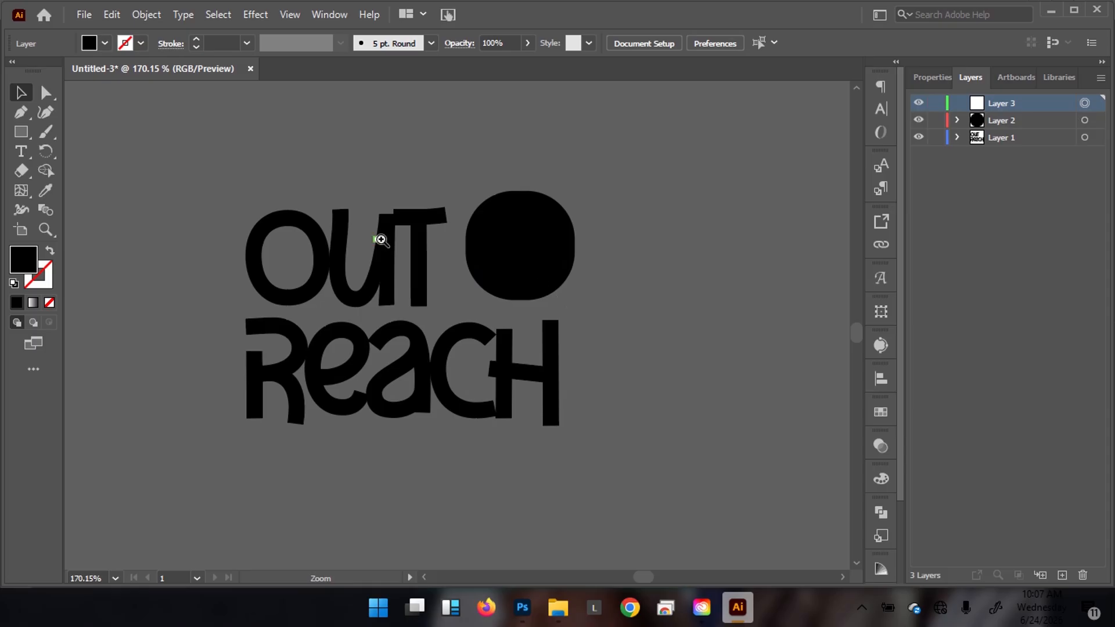
Draw a black polygon right of the rounded dot and reduce its number of sides.
key("m")
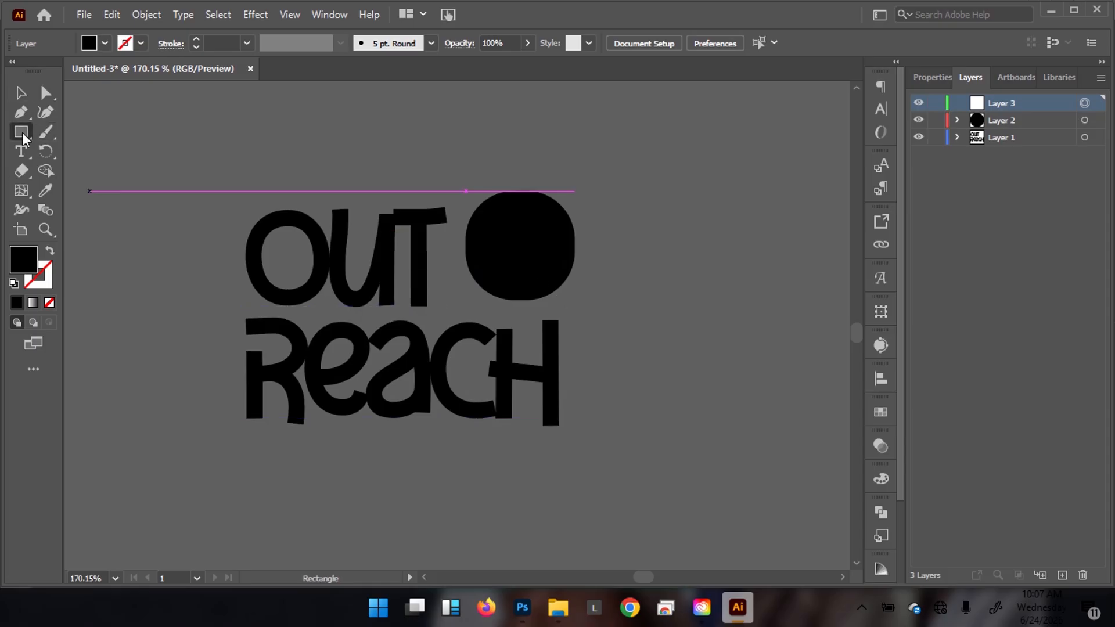
left_click(23, 135)
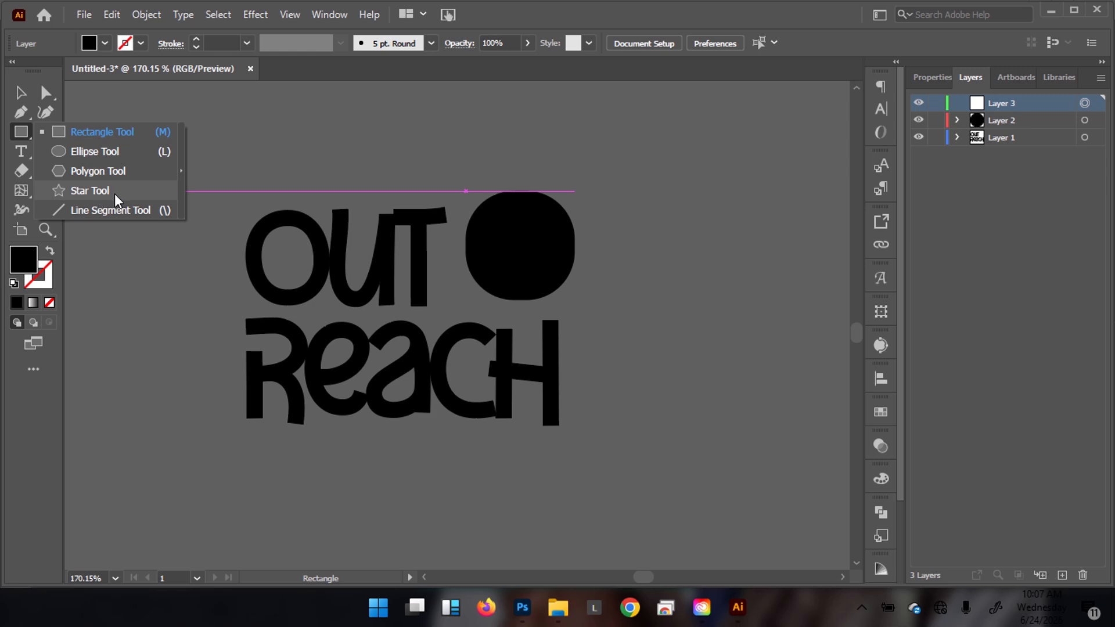
left_click(181, 170)
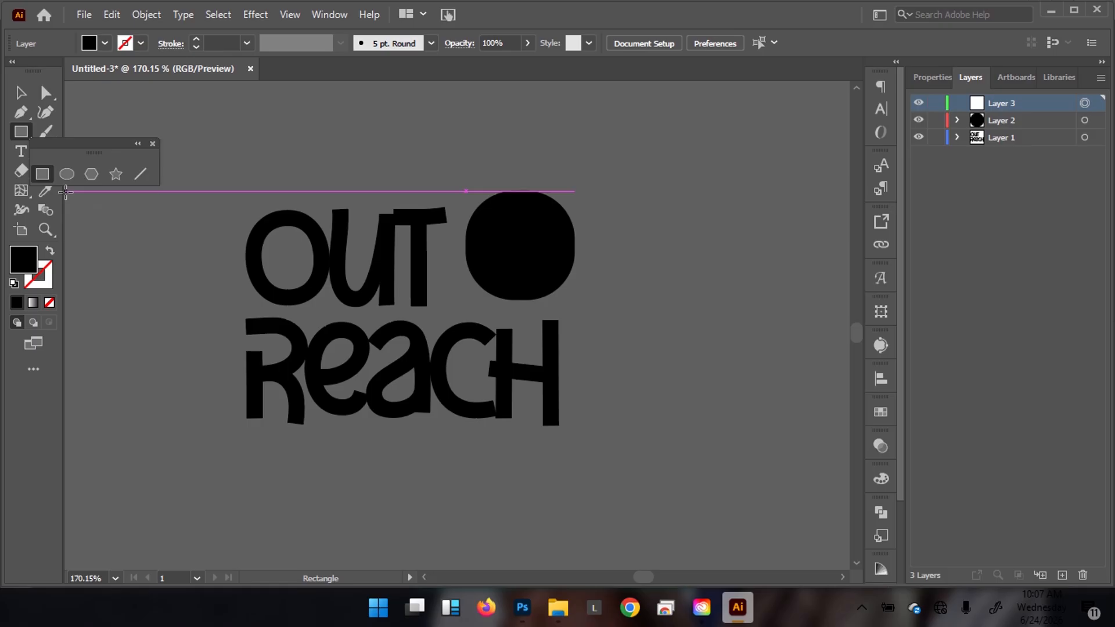
left_click(91, 174)
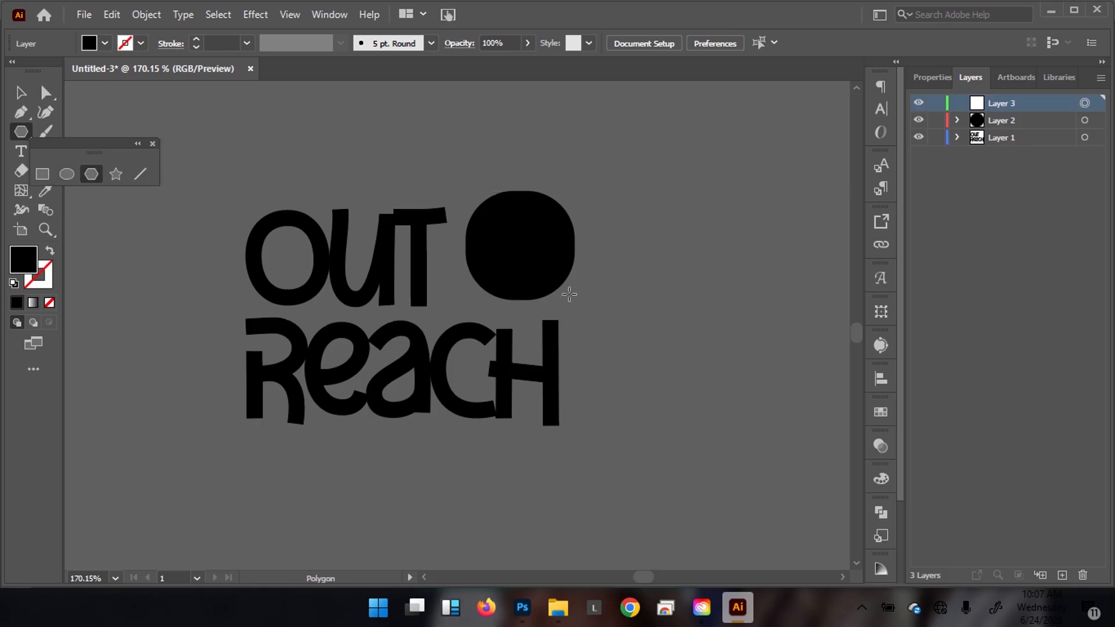
left_click_drag(686, 215, 733, 292)
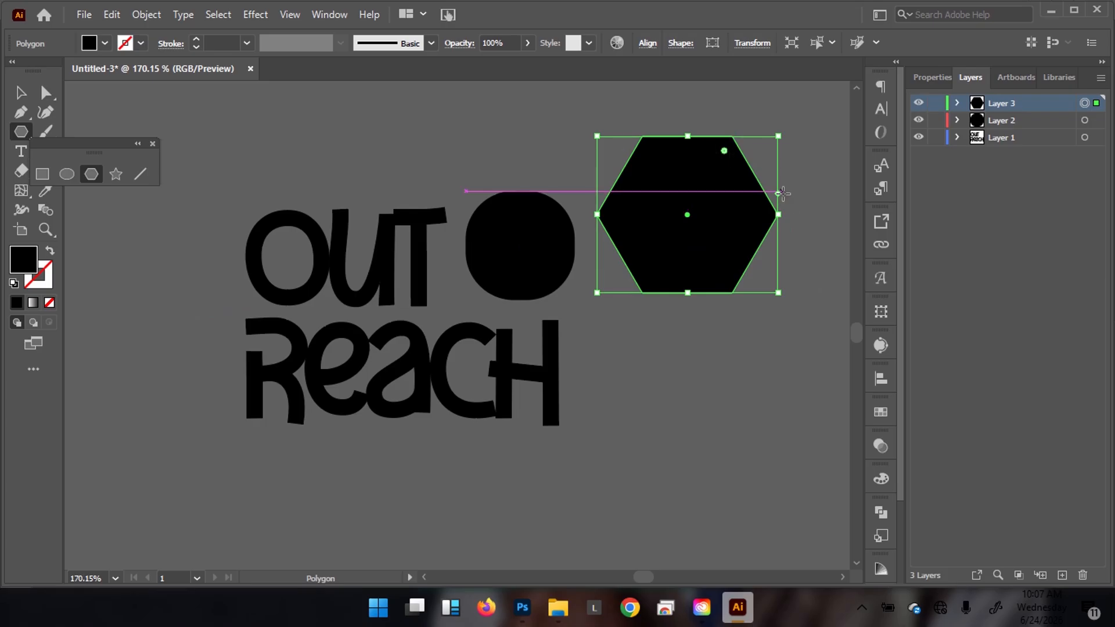
left_click_drag(777, 193, 772, 148)
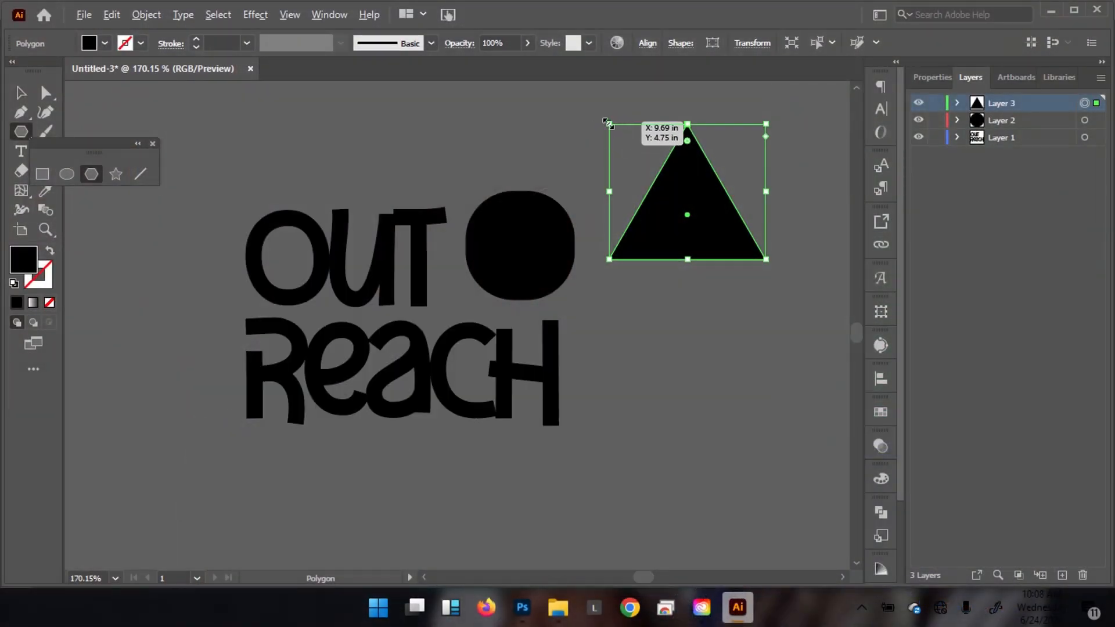
Shrink the triangle, rotate it about 135°, and move it onto the circle's lower-left edge.
left_click_drag(607, 122, 663, 149)
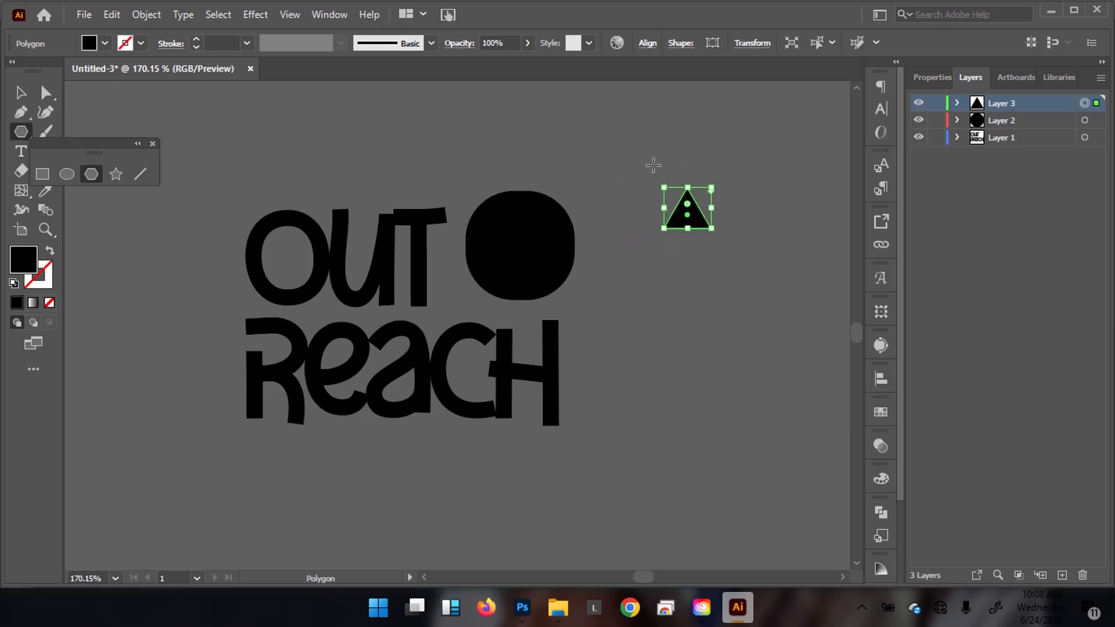
scroll(653, 177, "up", 3)
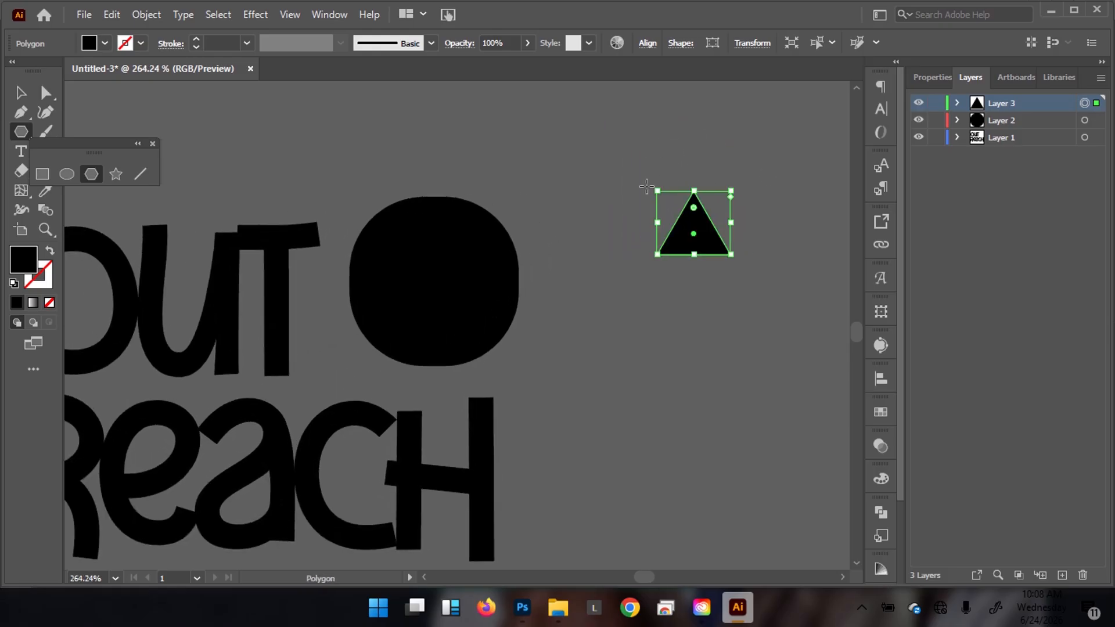
left_click_drag(652, 186, 669, 312)
key("v")
left_click_drag(689, 240, 386, 356)
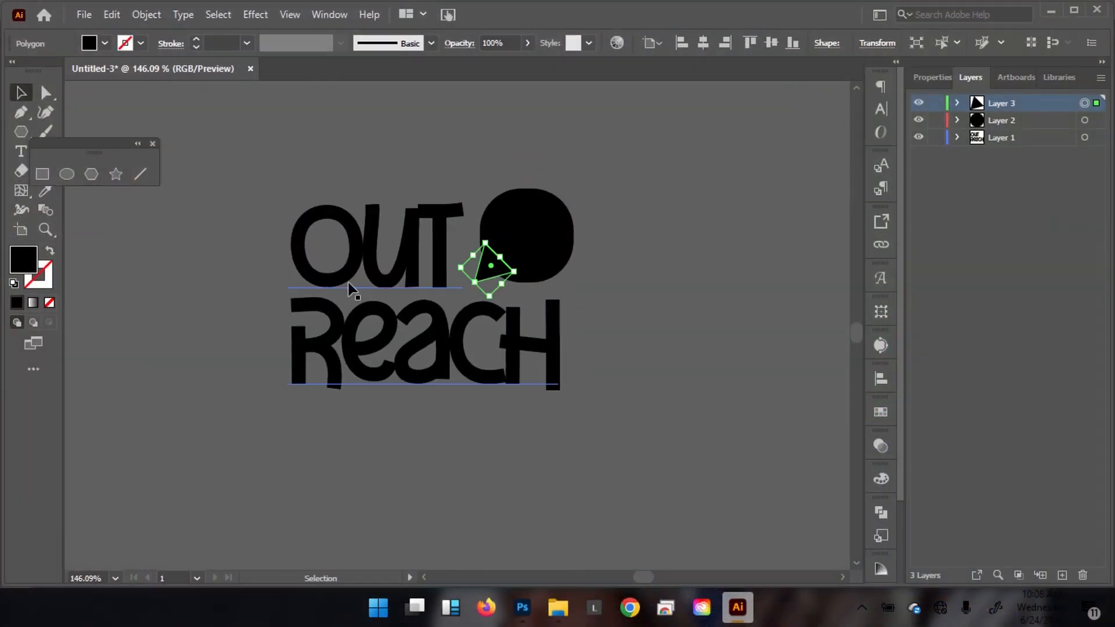
Duplicate the OUT REACH text, then cut the duplicate to the clipboard.
left_click(364, 278)
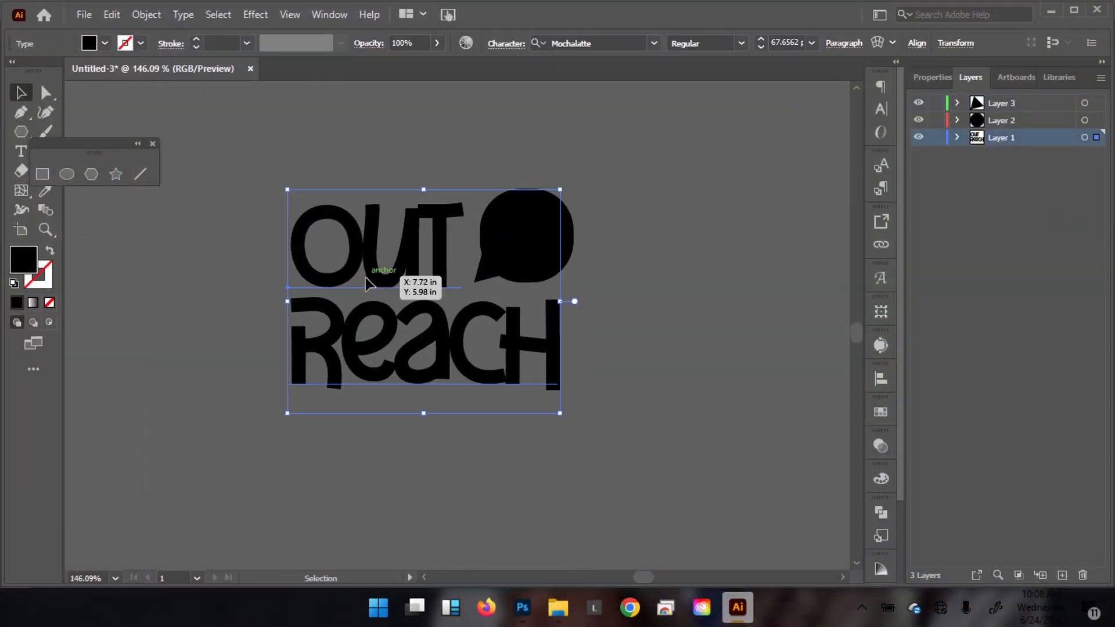
left_click_drag(388, 275, 721, 388)
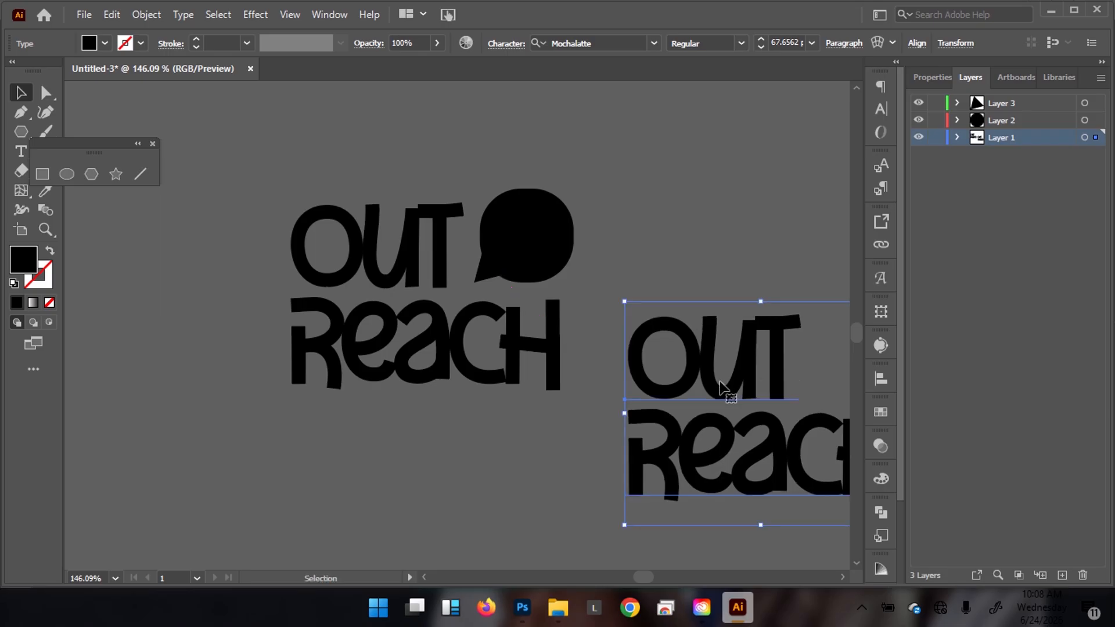
key("ctrl+x")
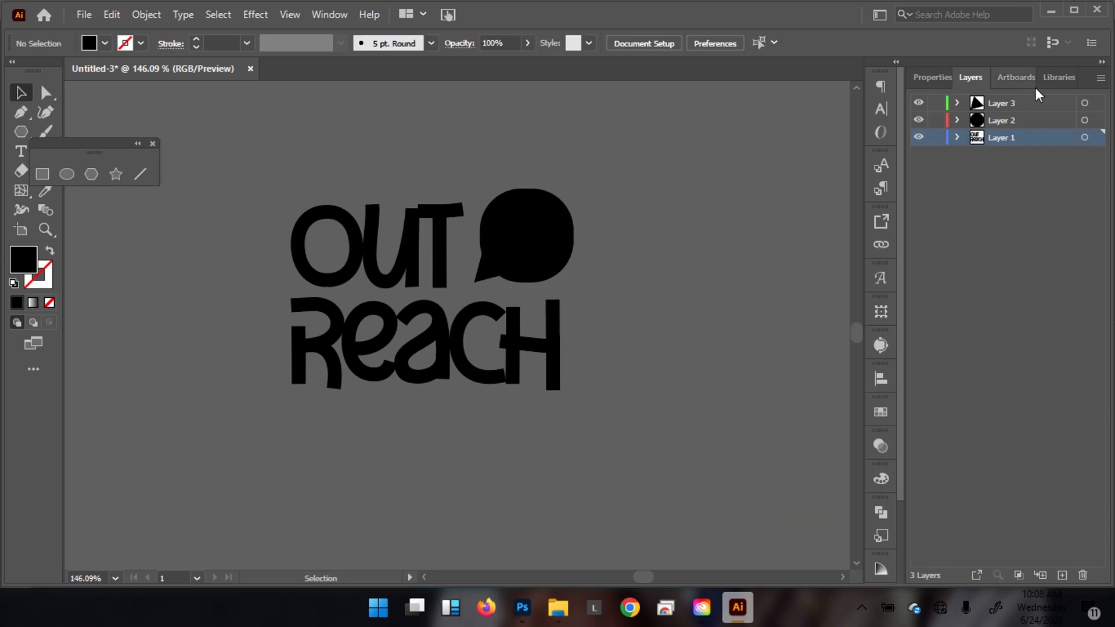
Add Layer 4 above Layer 3 and paste the OUT REACH copy right of the logo.
left_click(1035, 102)
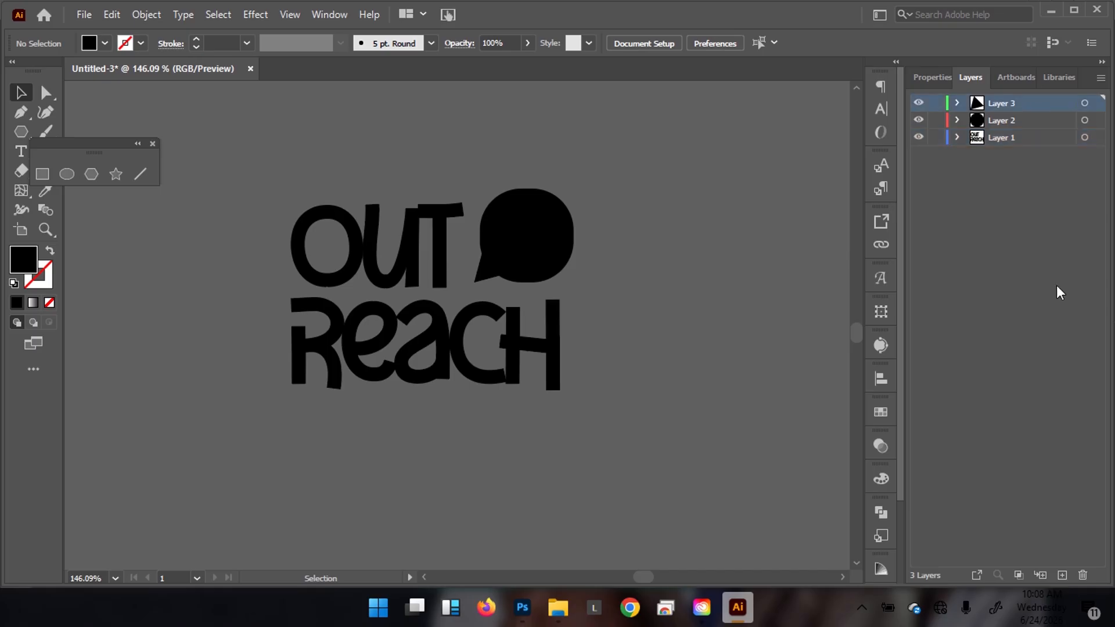
left_click(1062, 575)
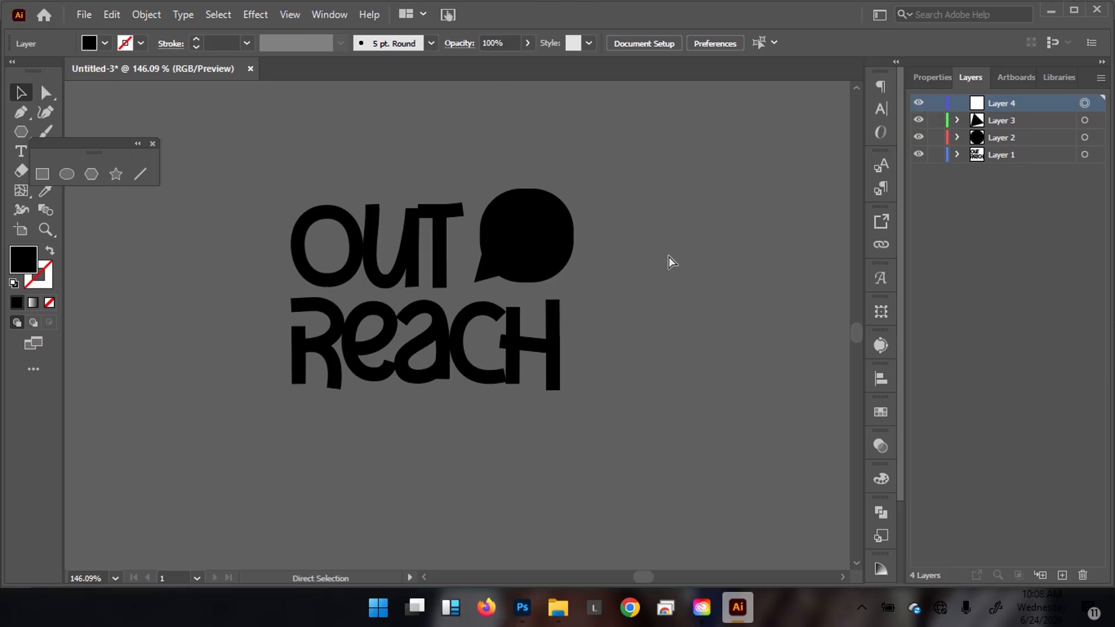
key("ctrl+v")
left_click_drag(339, 411, 698, 377)
key("t")
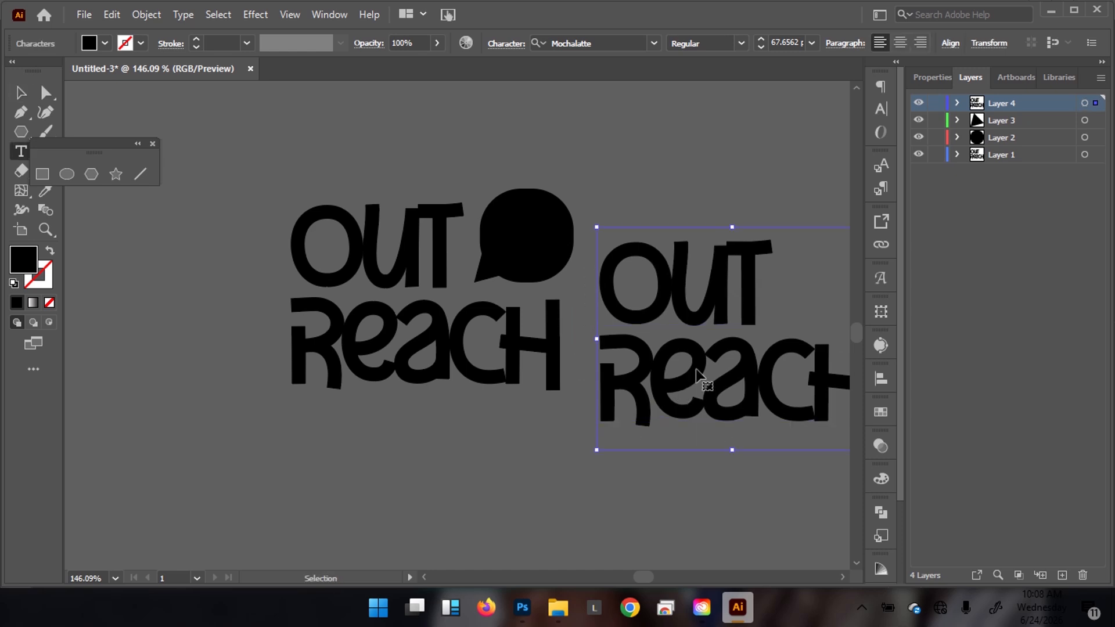
key("ctrl+a")
Retype the copied text as MC and show its character properties.
type("MC")
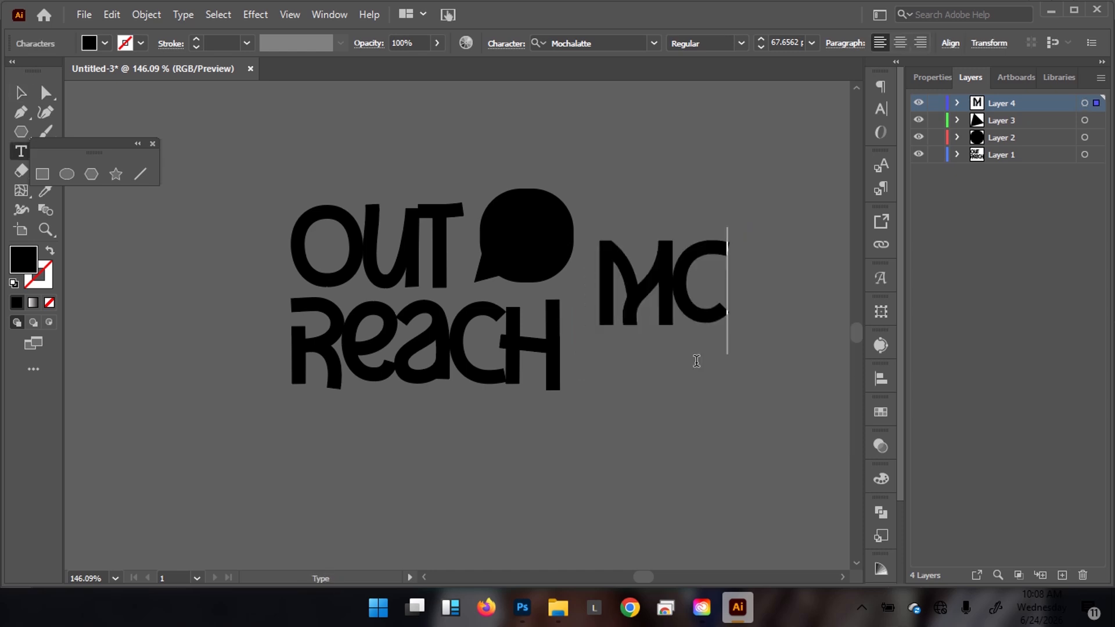
key("Escape")
double_click(710, 335)
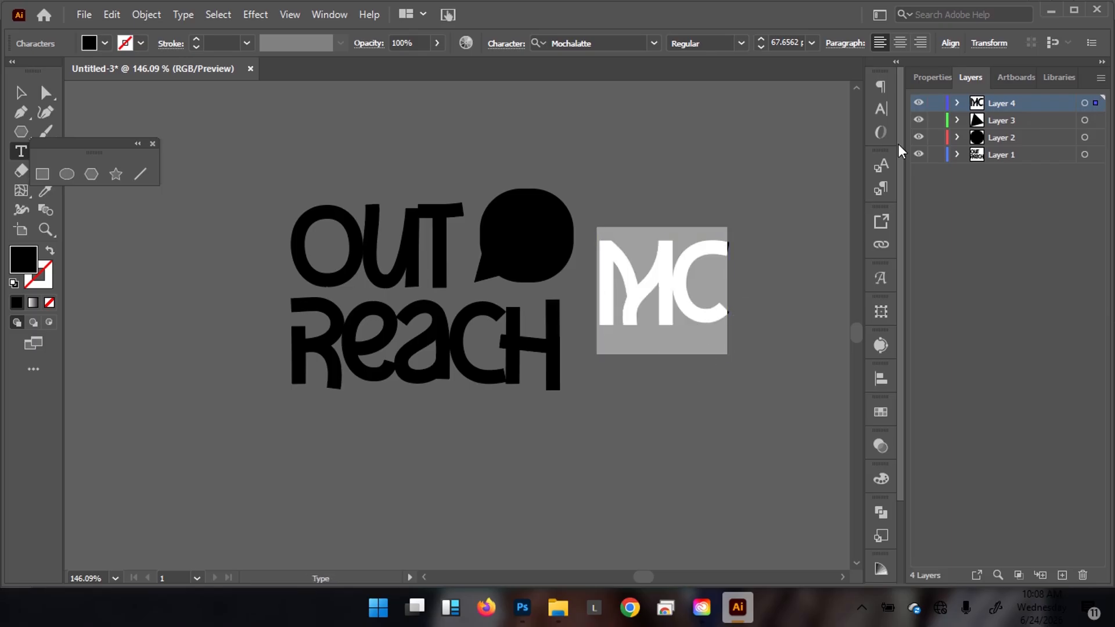
left_click(926, 78)
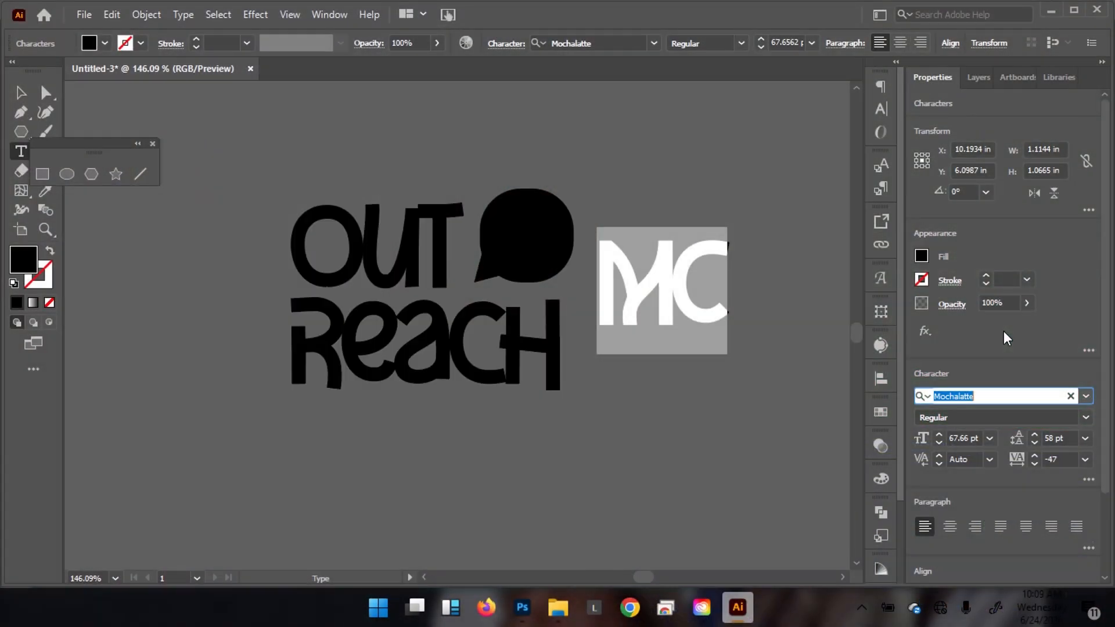
Set MC in the Adore Cats font, move it down-left and scale it down.
type("adore cat")
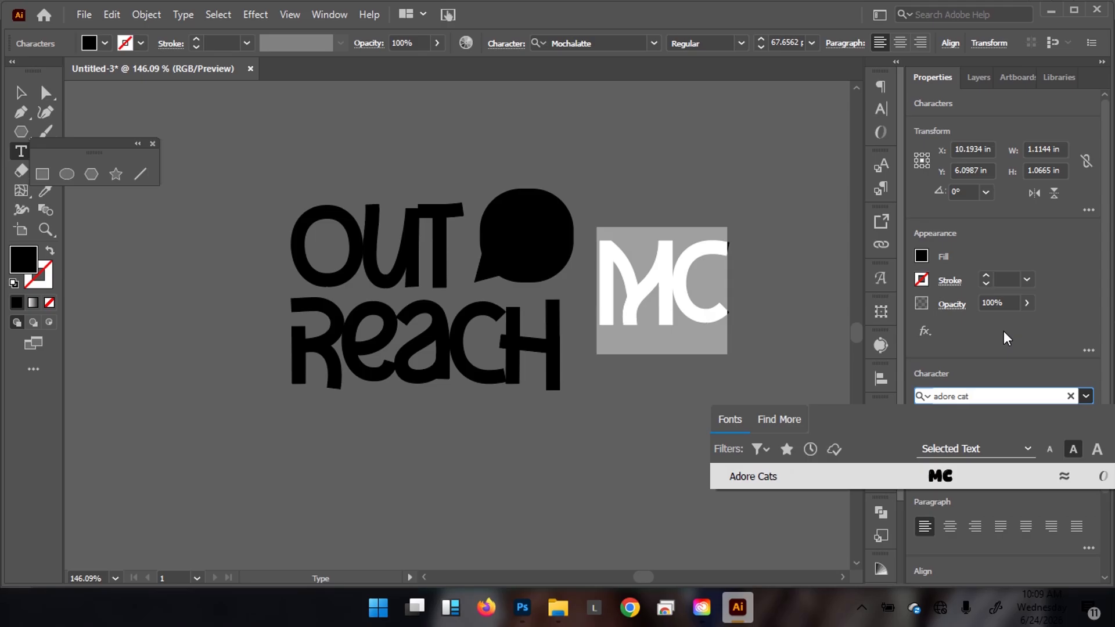
left_click(924, 482)
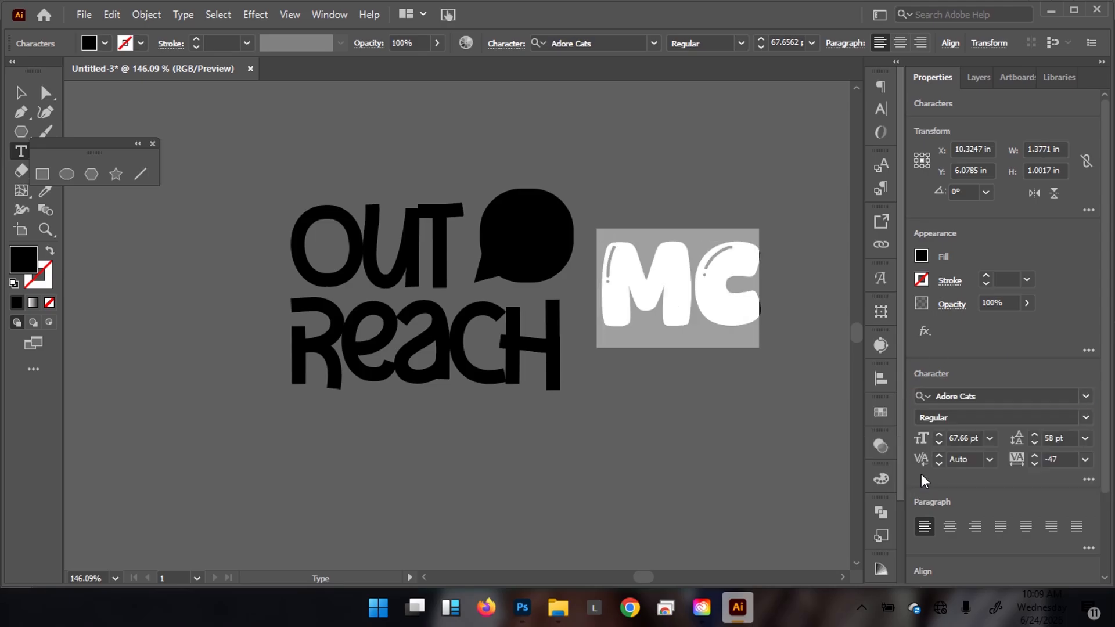
left_click(20, 93)
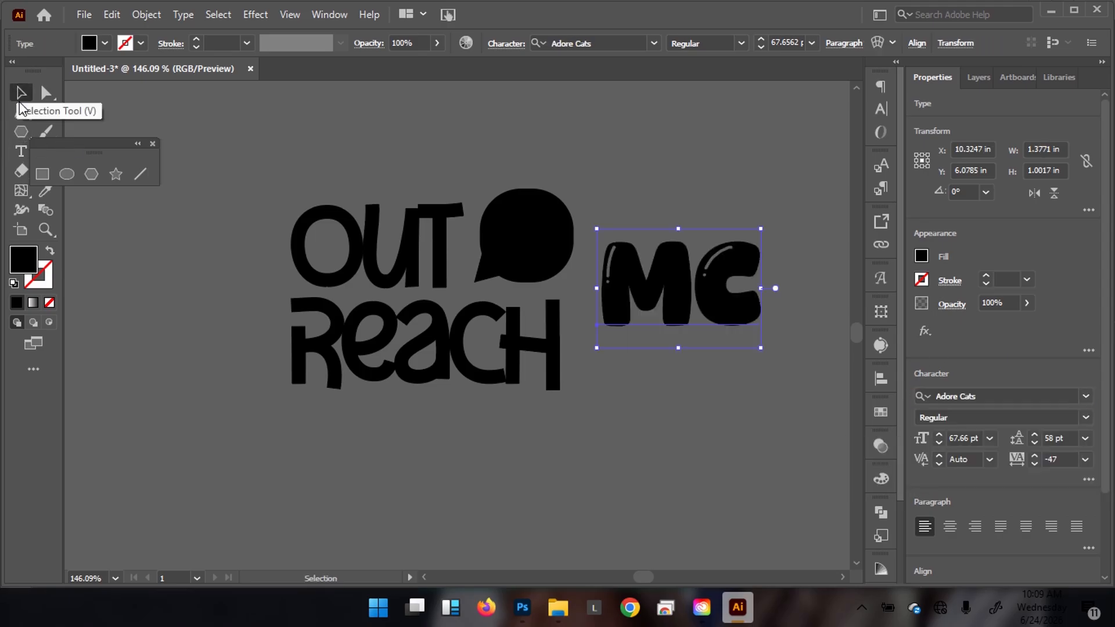
left_click_drag(686, 289, 703, 434)
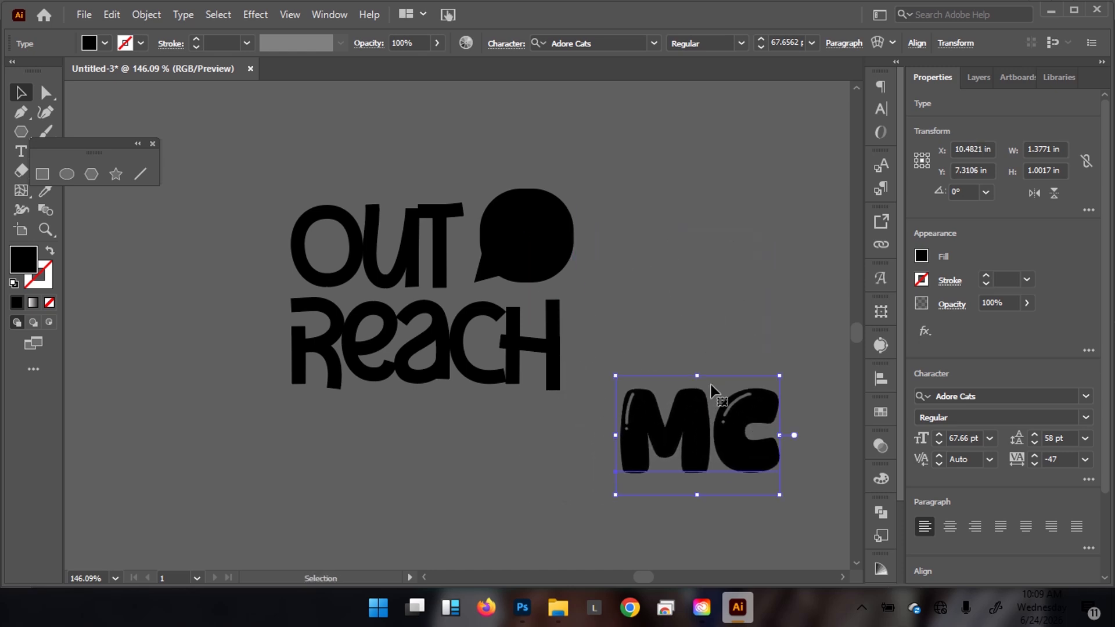
left_click_drag(614, 378, 656, 306)
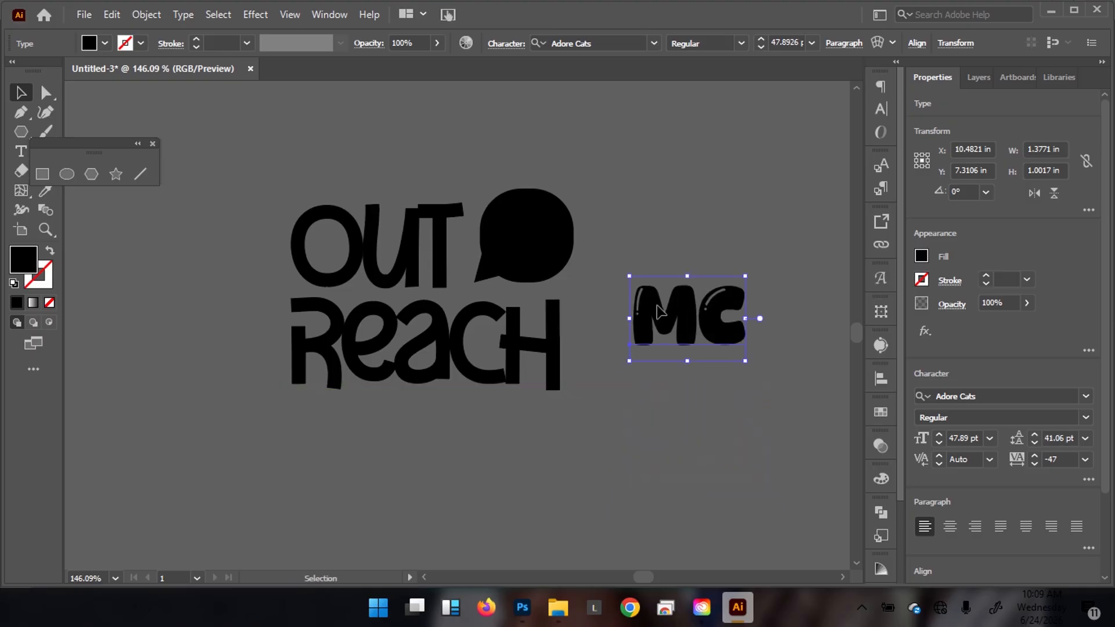
Delete the C and place the remaining M over the speech bubble.
double_click(699, 320)
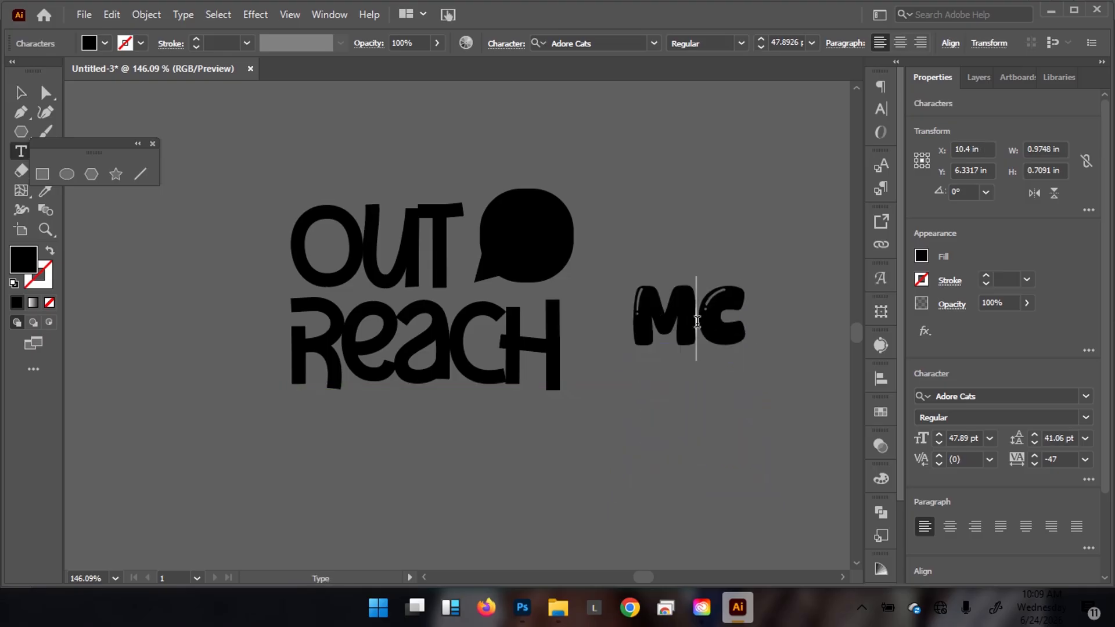
left_click_drag(701, 319, 765, 316)
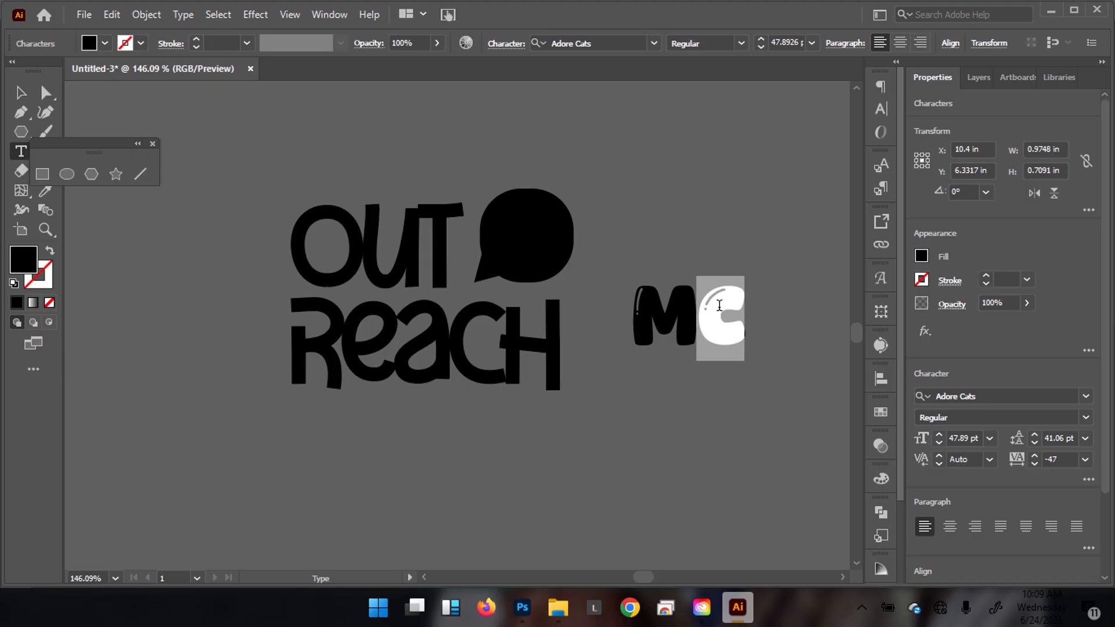
key("ctrl+x")
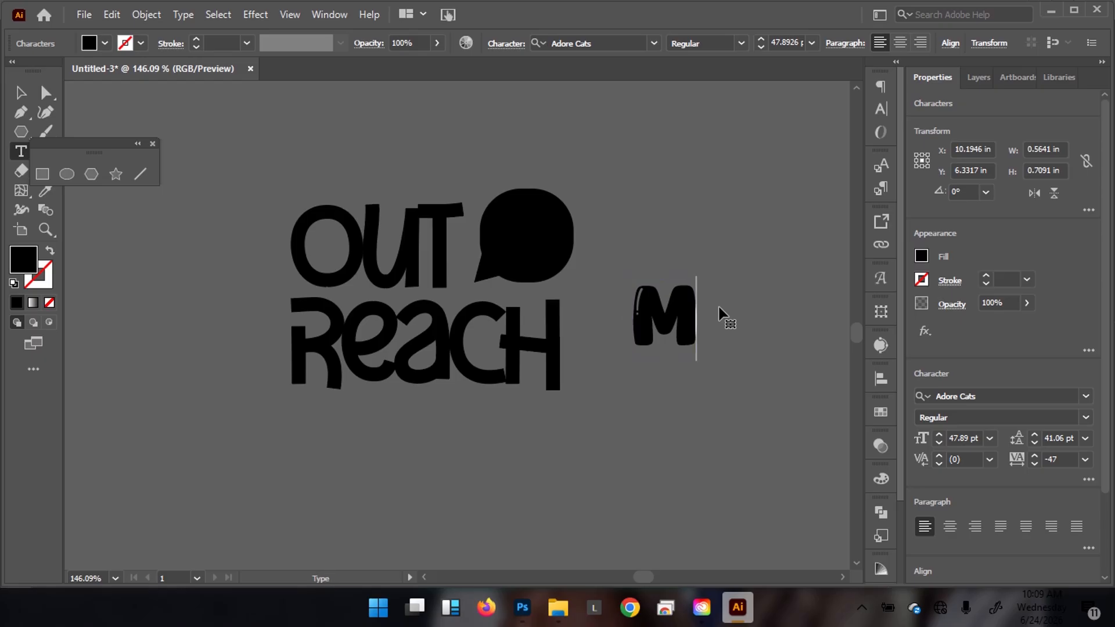
key("Escape")
left_click_drag(667, 314, 523, 248)
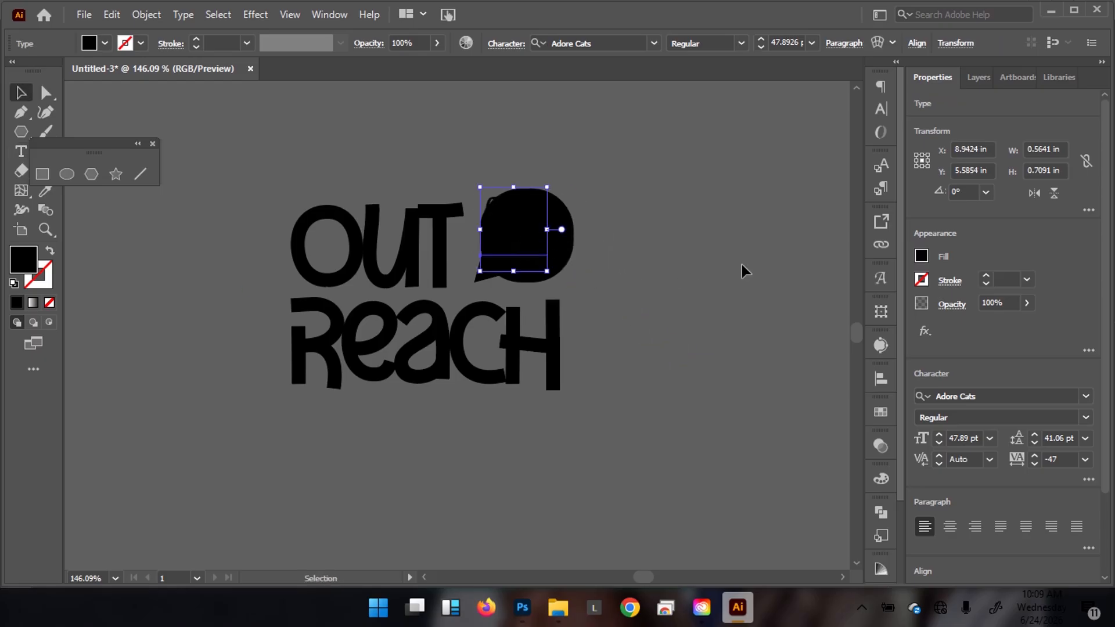
Colour the M with the light grey sampled from the background.
key("i")
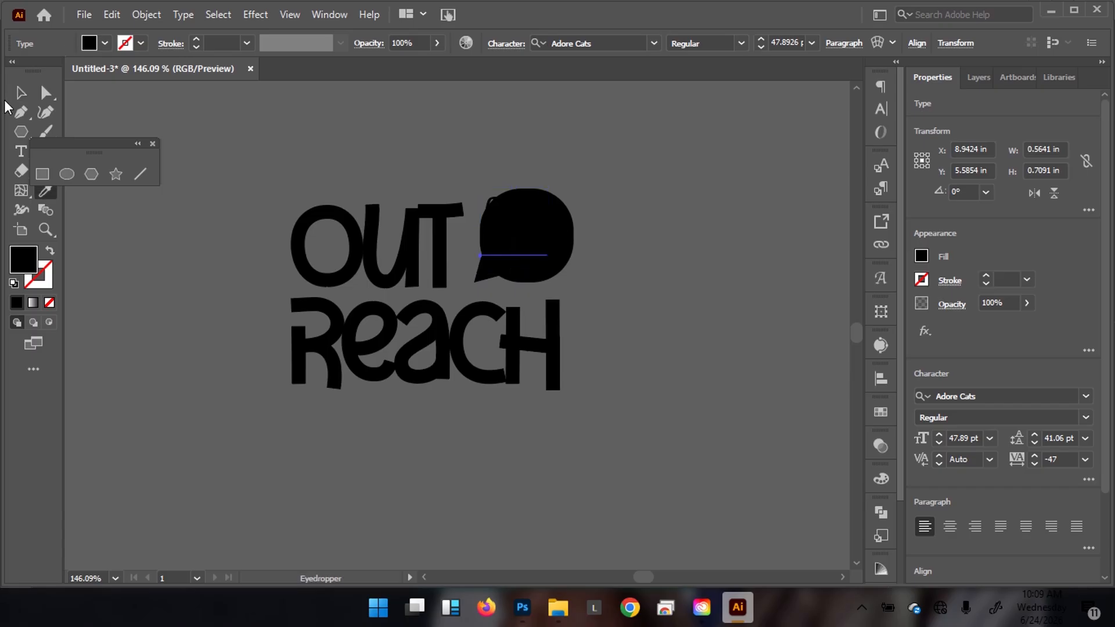
left_click_drag(58, 149, 141, 125)
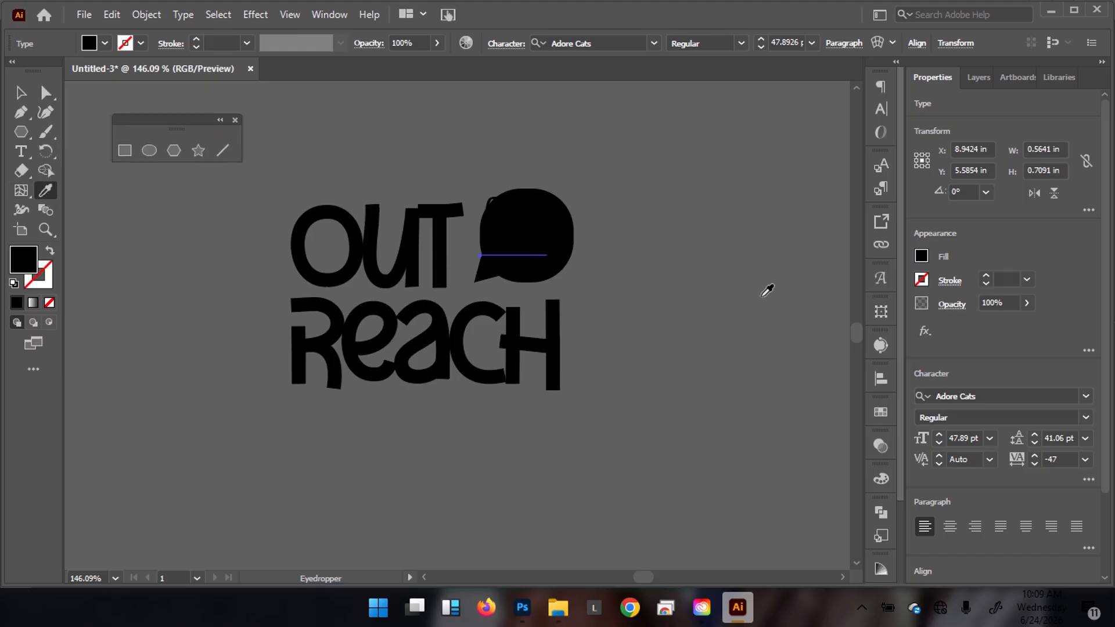
left_click(745, 318)
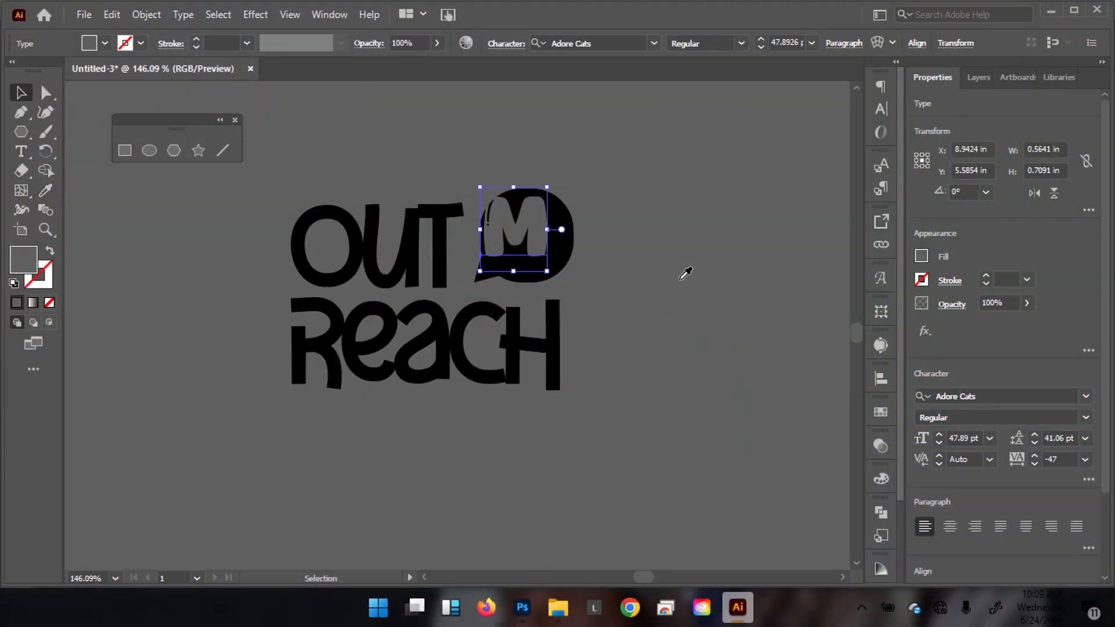
Shrink the M to 32.88 pt inside the bubble and duplicate it to its right.
left_click_drag(527, 202, 710, 185)
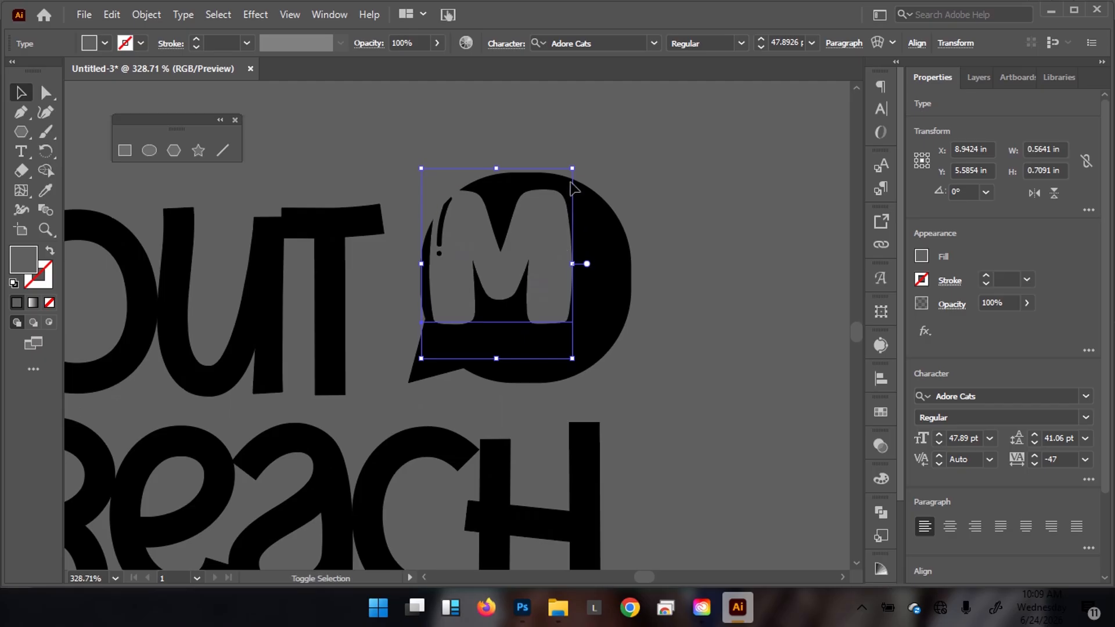
left_click_drag(573, 169, 557, 187)
mouse_move(533, 237)
left_mouse_down()
mouse_move(535, 247)
mouse_move(545, 227)
left_mouse_up()
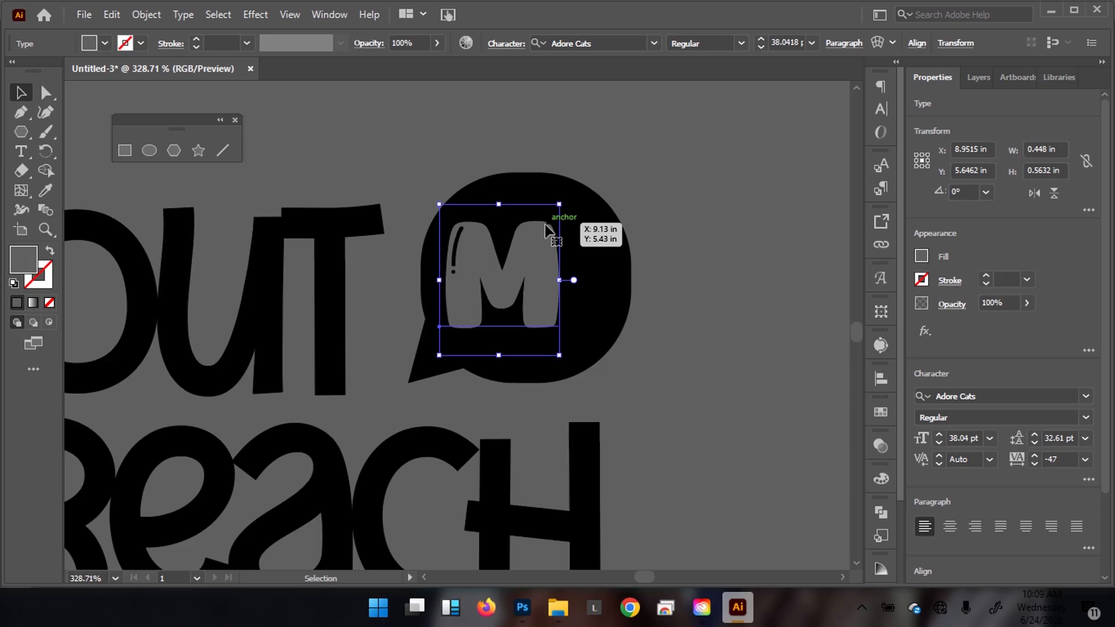
left_click_drag(561, 204, 553, 210)
left_click_drag(530, 262, 525, 263)
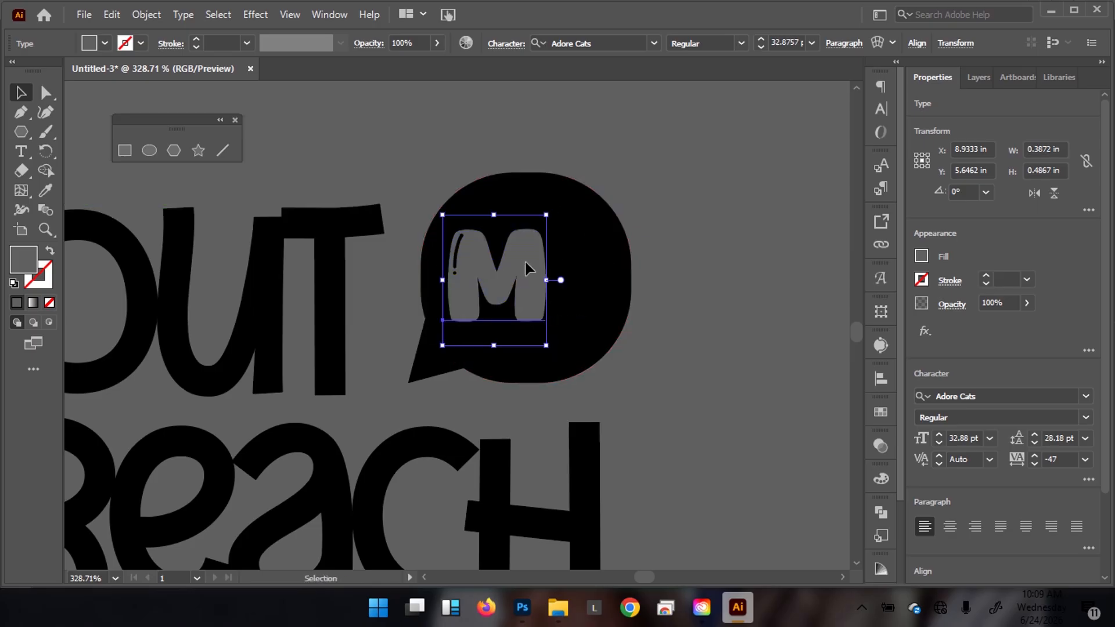
left_click_drag(525, 262, 610, 271)
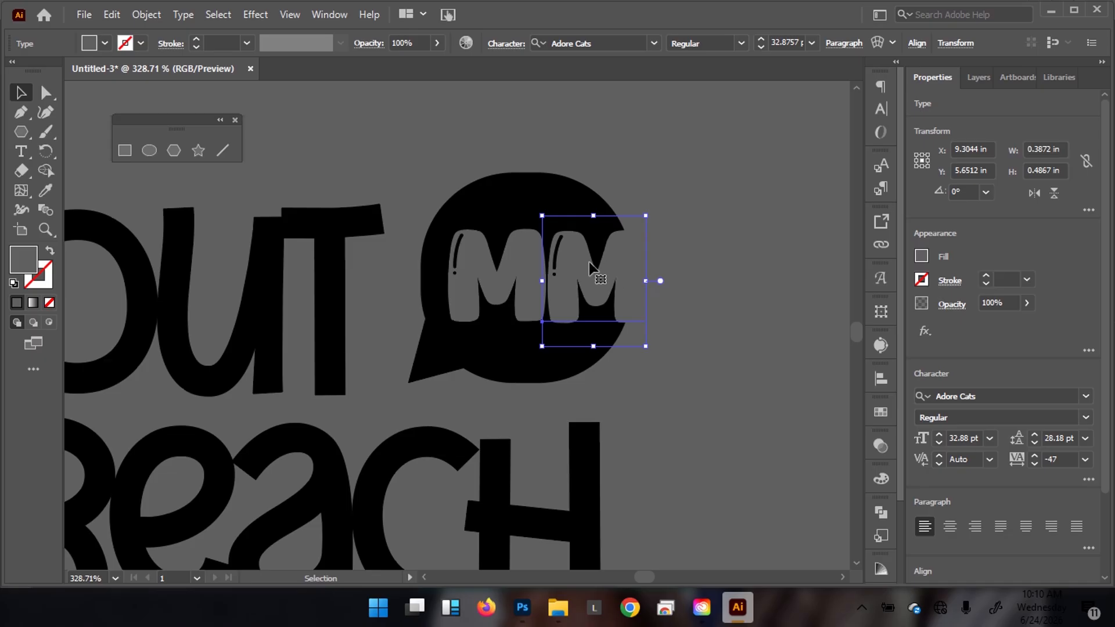
Retype the duplicated second M as the letter C.
double_click(588, 271)
double_click(587, 264)
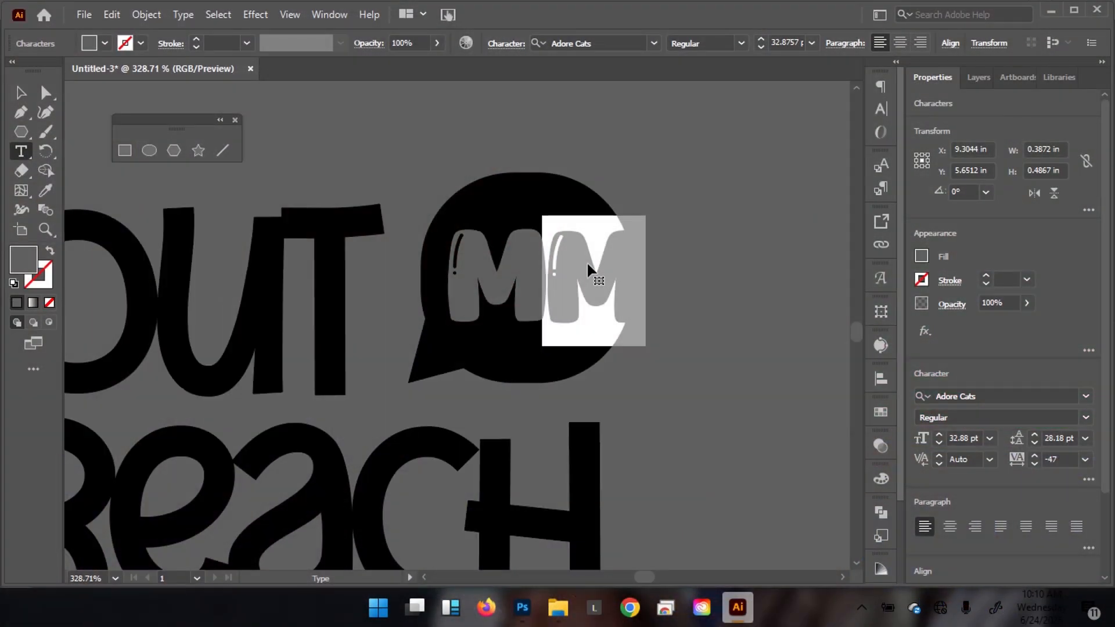
type("C")
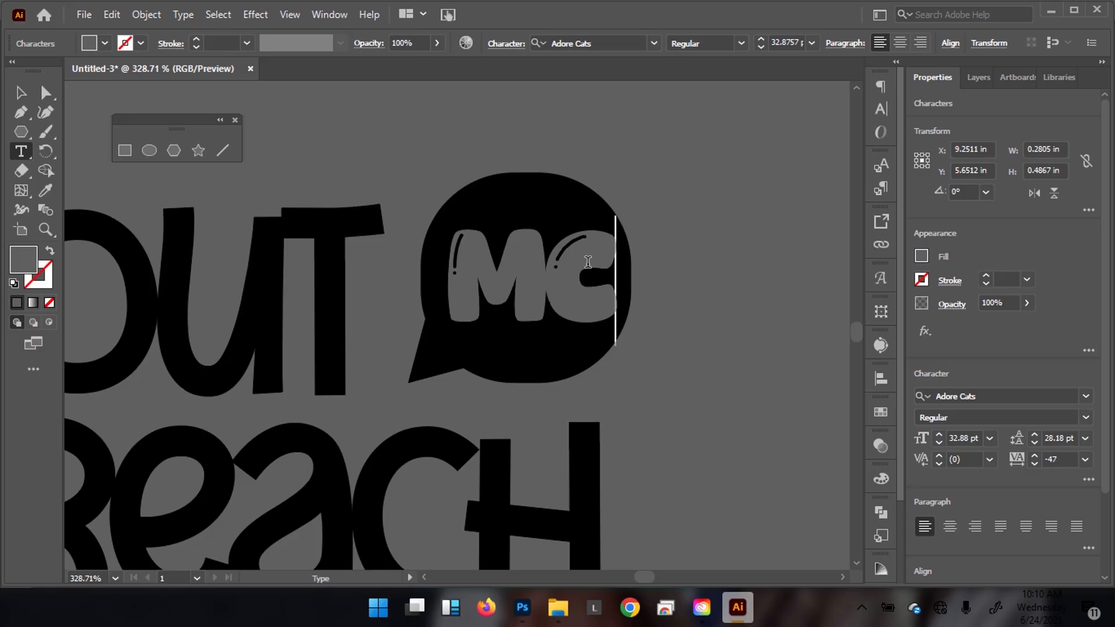
key("Escape")
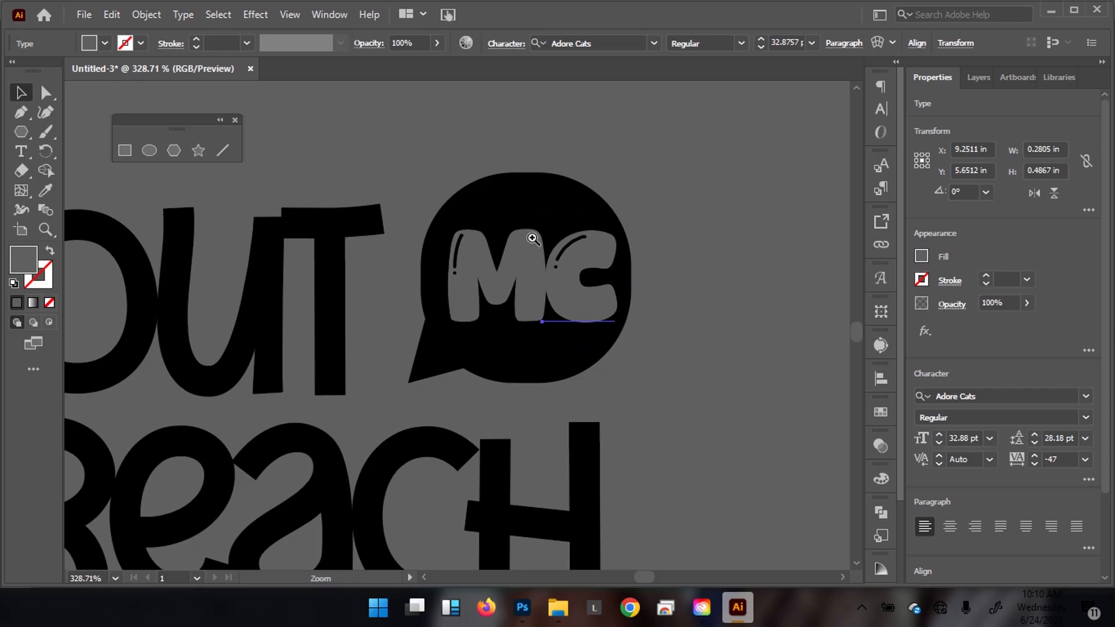
Nudge the C slightly left and up against the M, then show the Layers panel.
left_click(511, 256)
left_click_drag(639, 322, 607, 319)
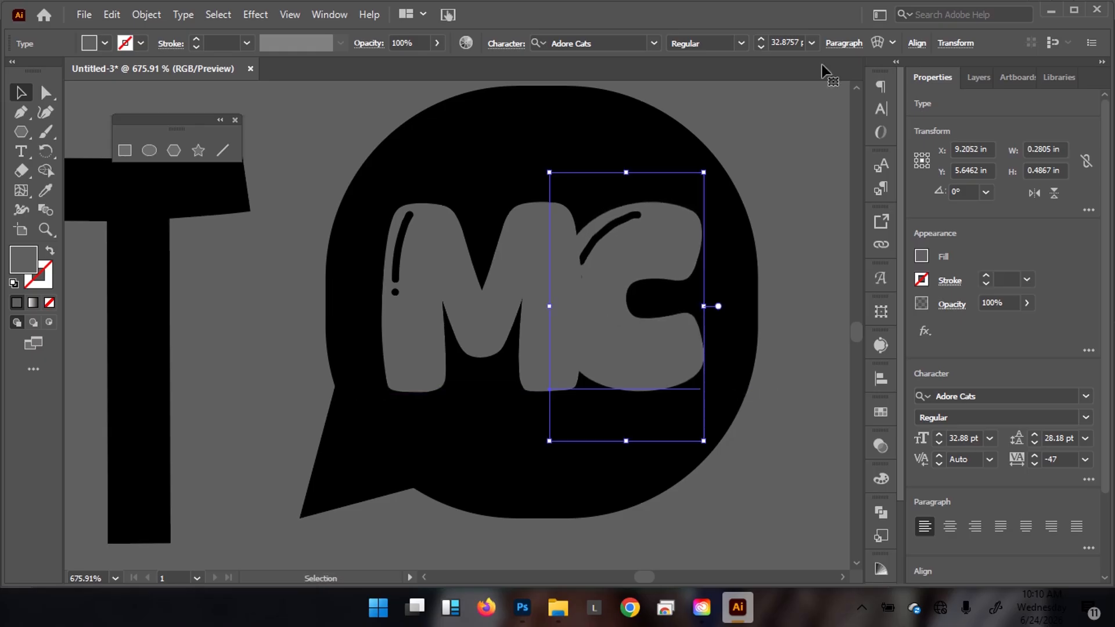
left_click(977, 77)
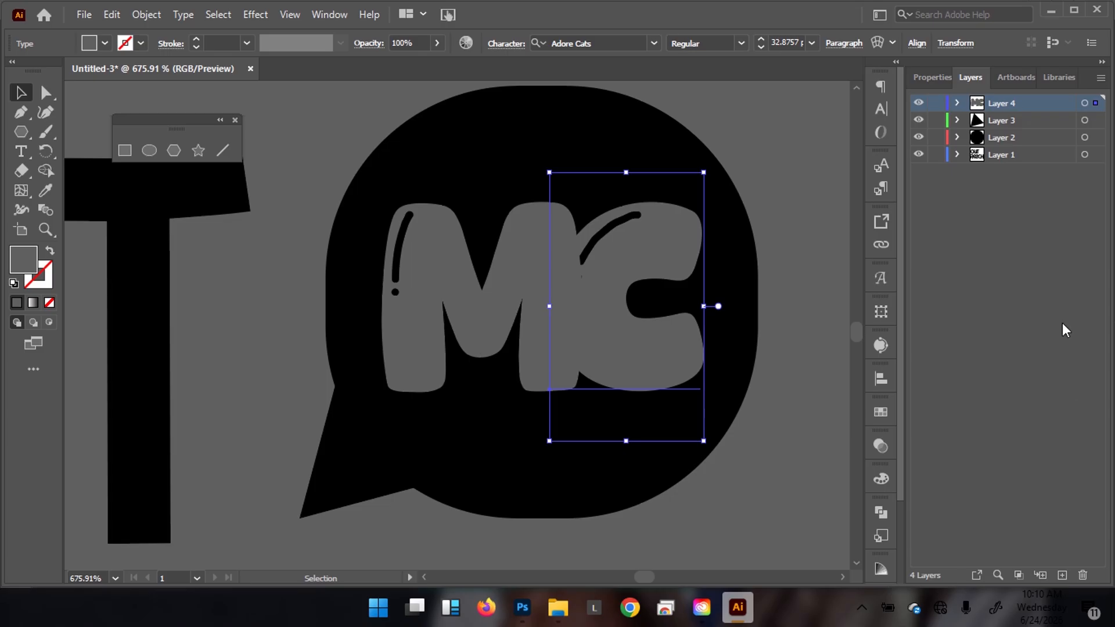
Add and target a new layer, sampling black from the speech bubble with the Eyedropper.
left_click(1062, 575)
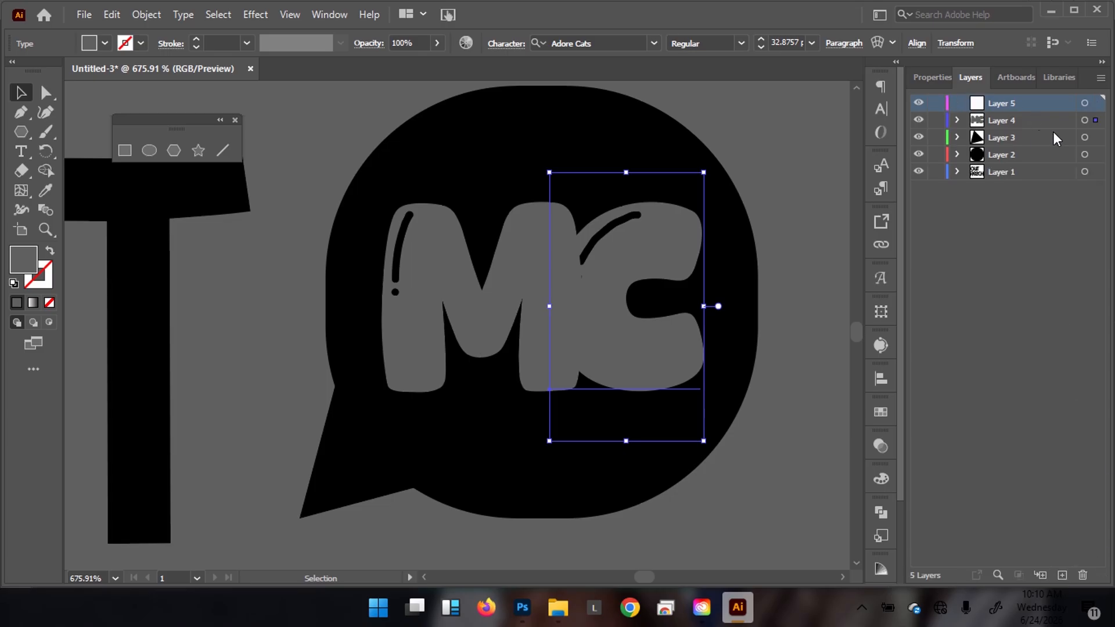
left_click(1084, 103)
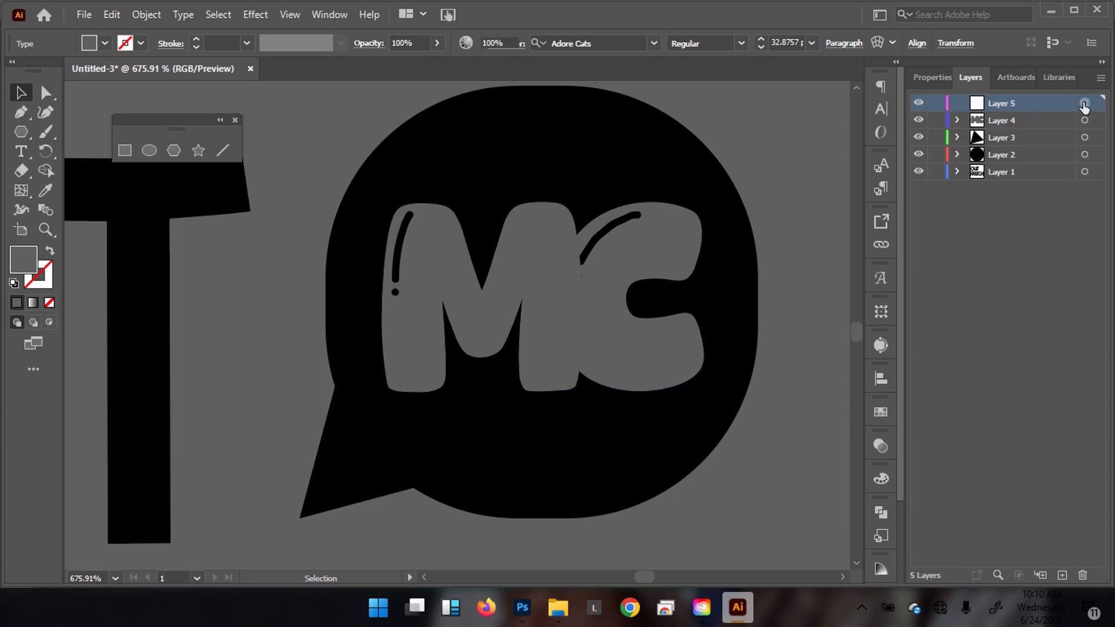
key("p")
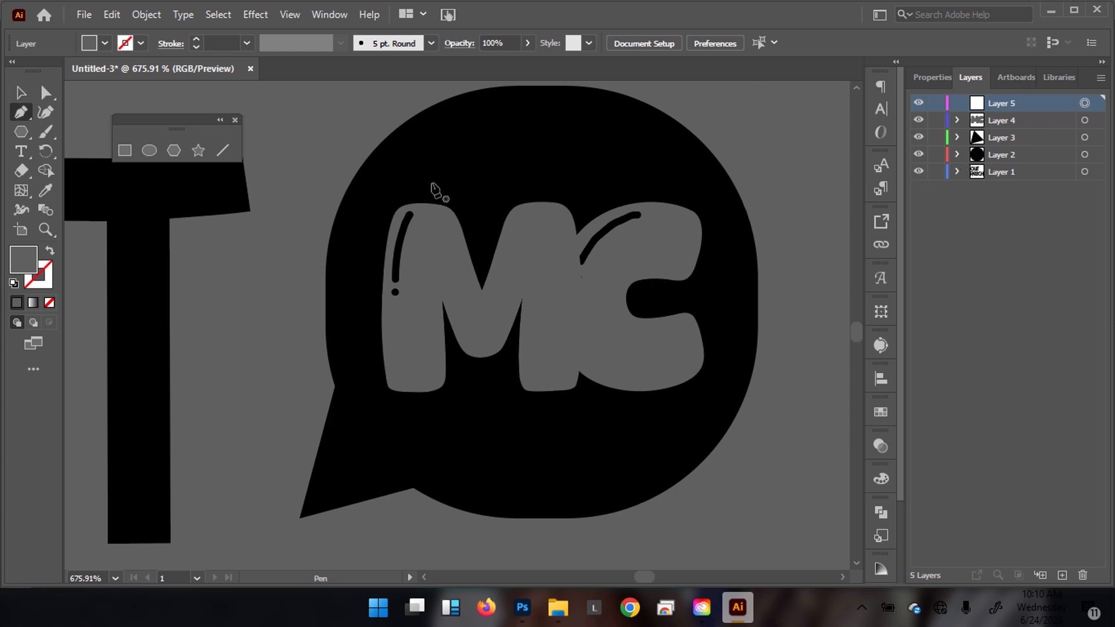
key("i")
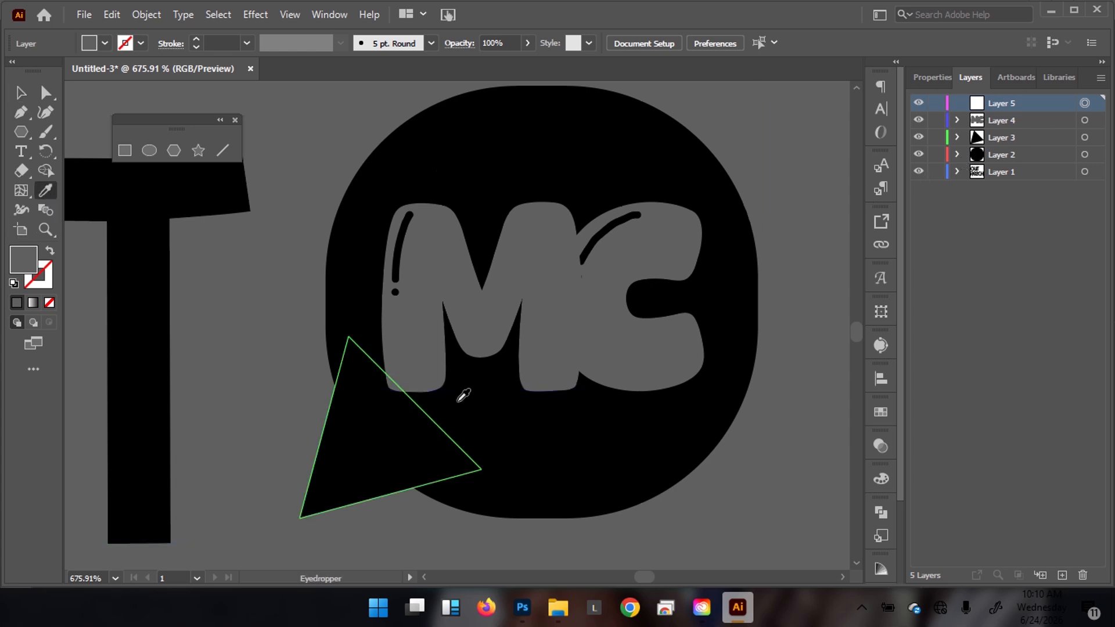
left_click(575, 139)
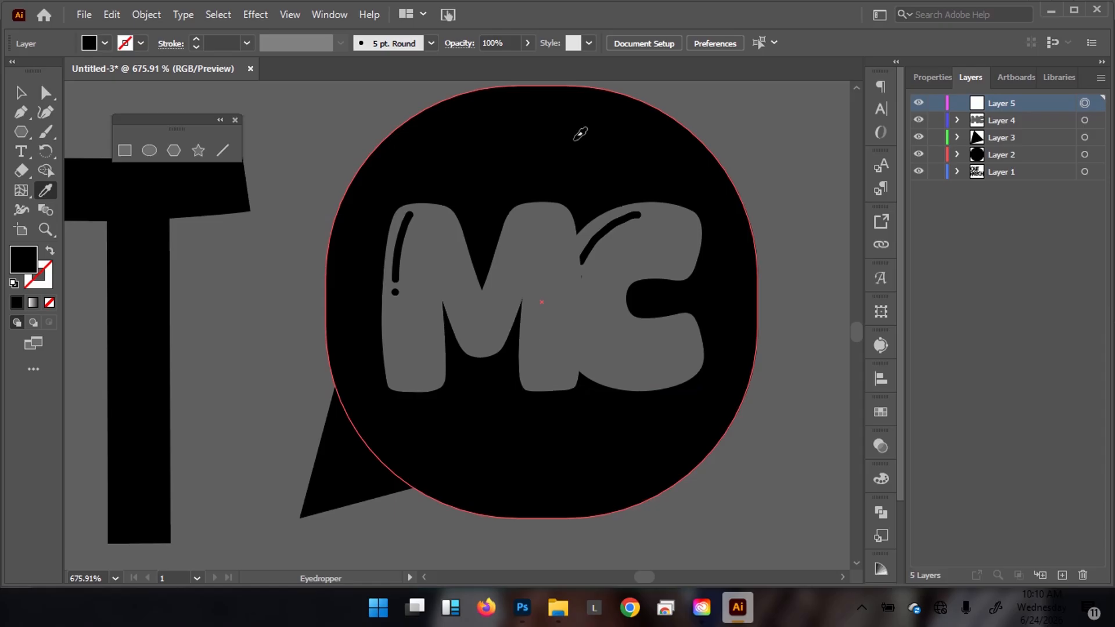
Draw a closed curved Pen path wrapping around the C.
key("p")
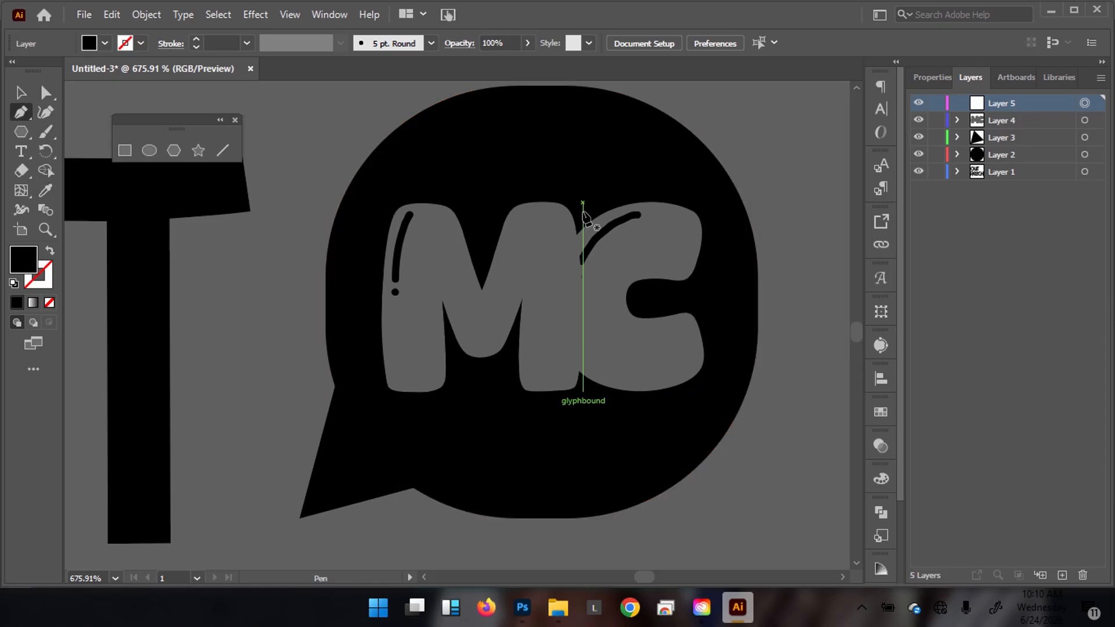
left_click(583, 211)
left_click_drag(541, 338, 572, 418)
left_click_drag(644, 422, 673, 419)
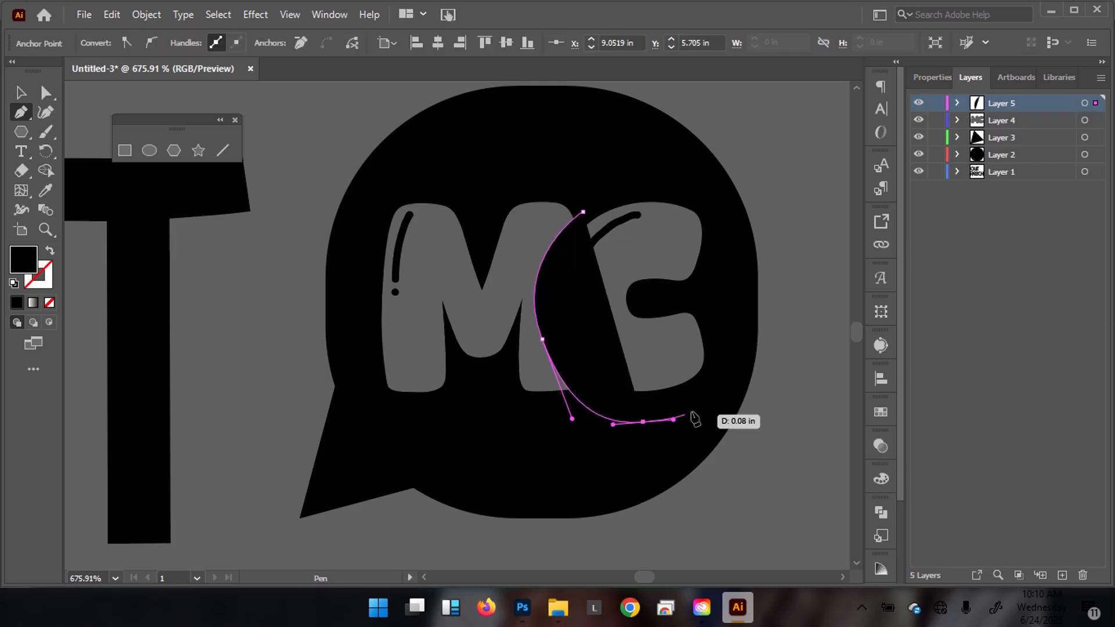
left_click_drag(734, 311, 721, 243)
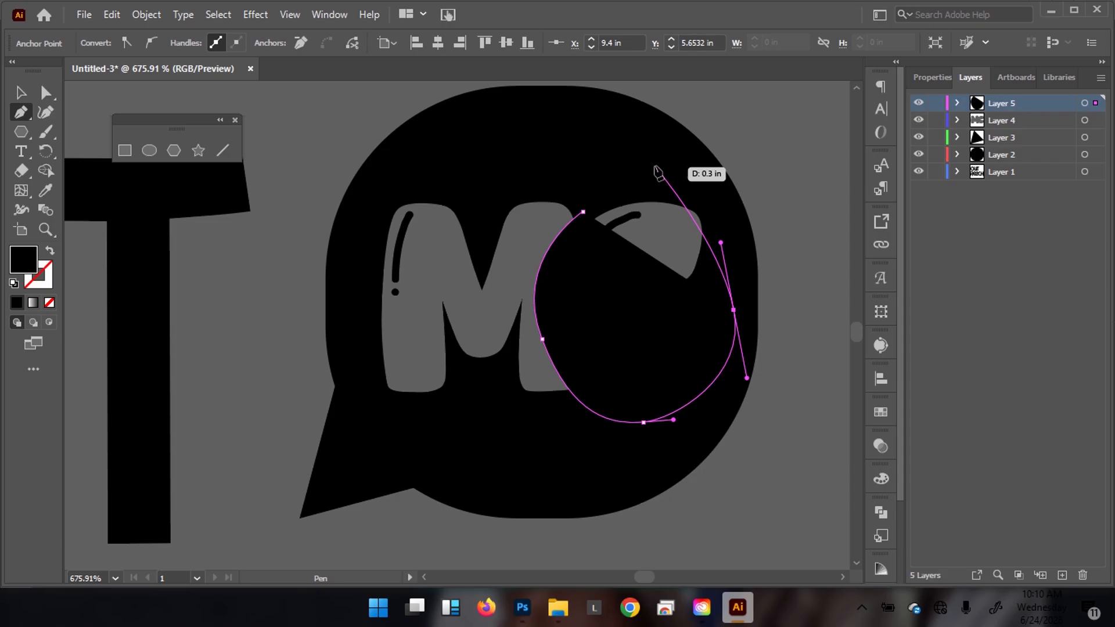
left_click(687, 165)
left_click(583, 211)
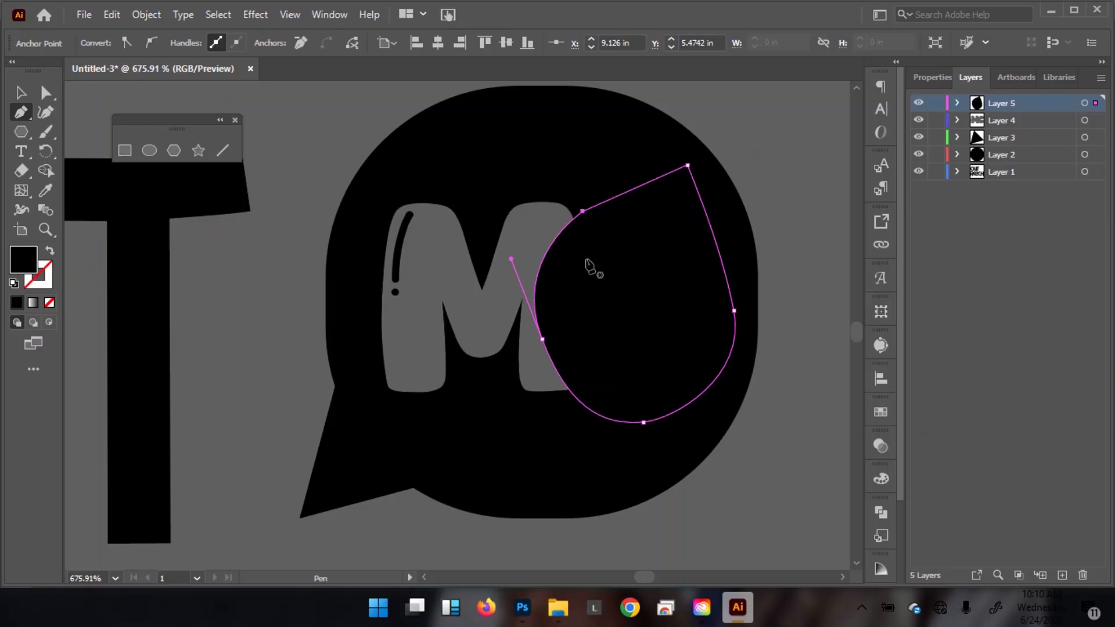
Move the black shape's Layer 5 below Layer 4 so it sits behind the C.
key("v")
left_click(1081, 102)
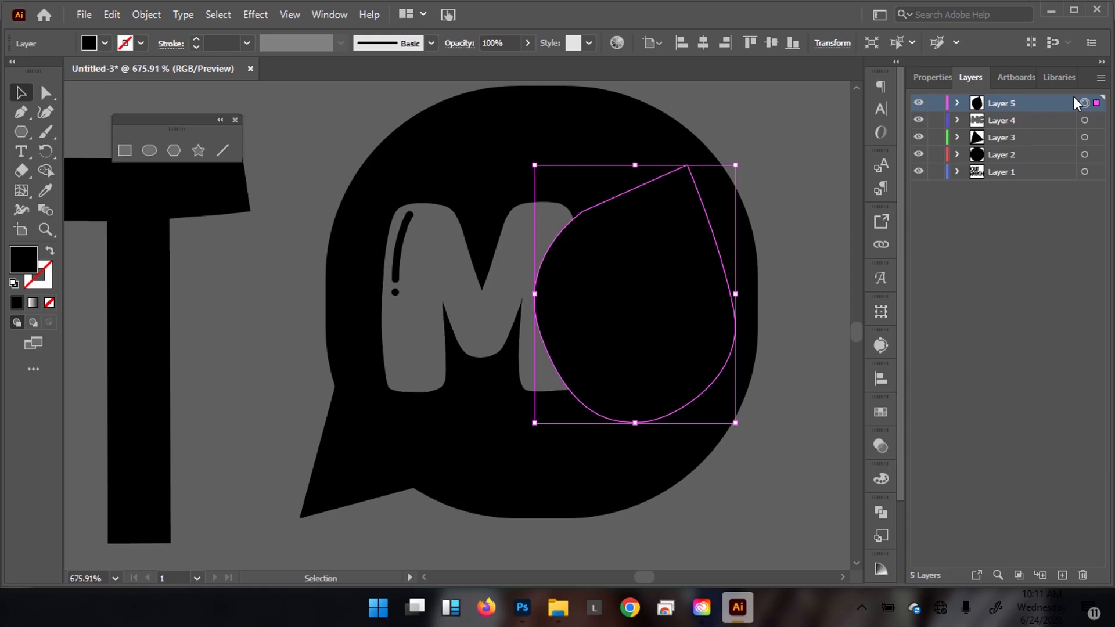
left_click_drag(1051, 100, 1048, 131)
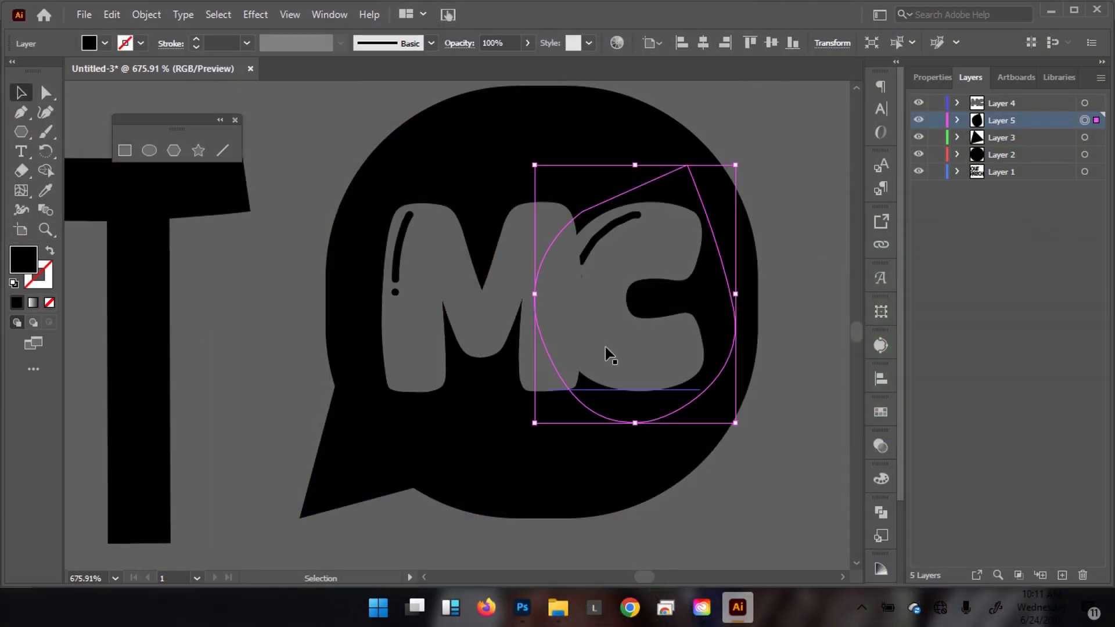
Cut the M out of its layer and add a new Layer 6.
left_click(461, 293)
key("Delete")
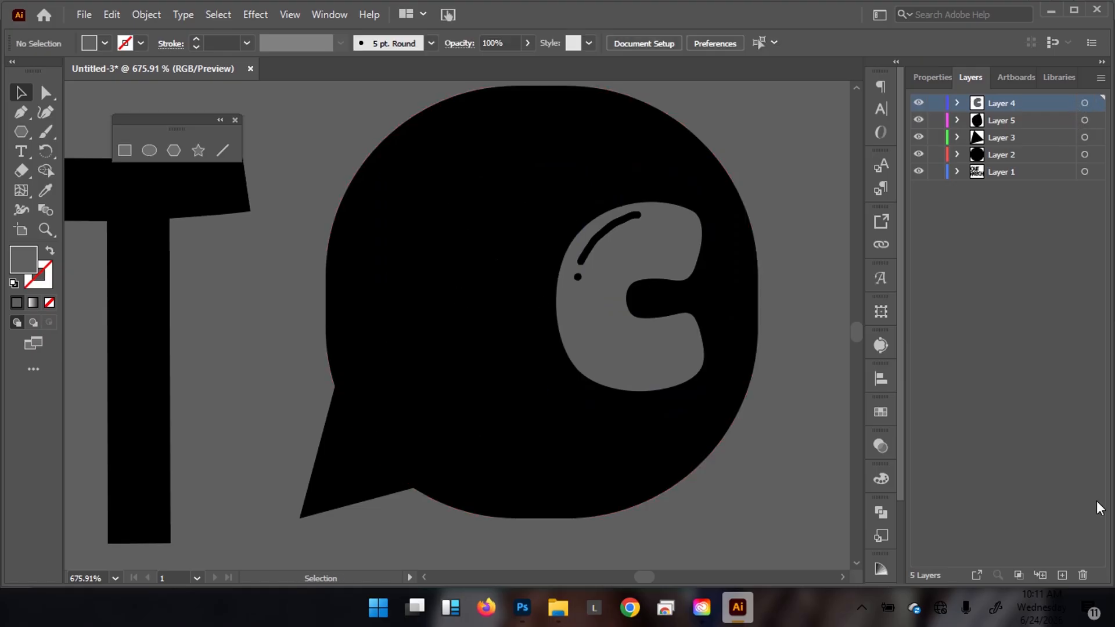
left_click(1062, 575)
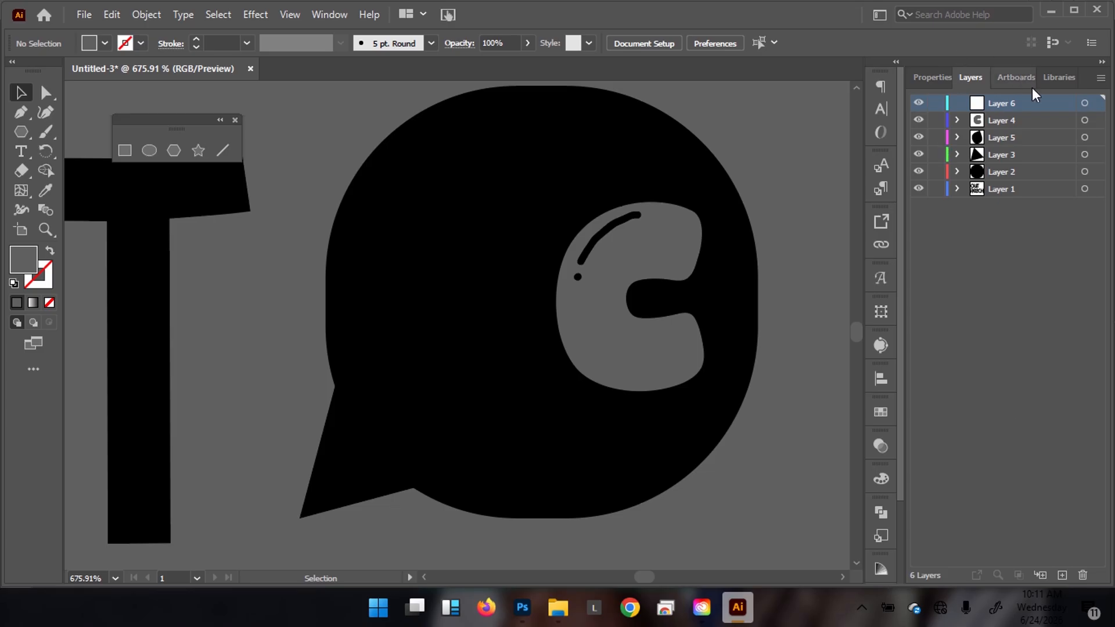
Move Layer 6 below Layer 5, target it, and paste the M in place, nudging it up.
left_click_drag(1037, 103, 1035, 147)
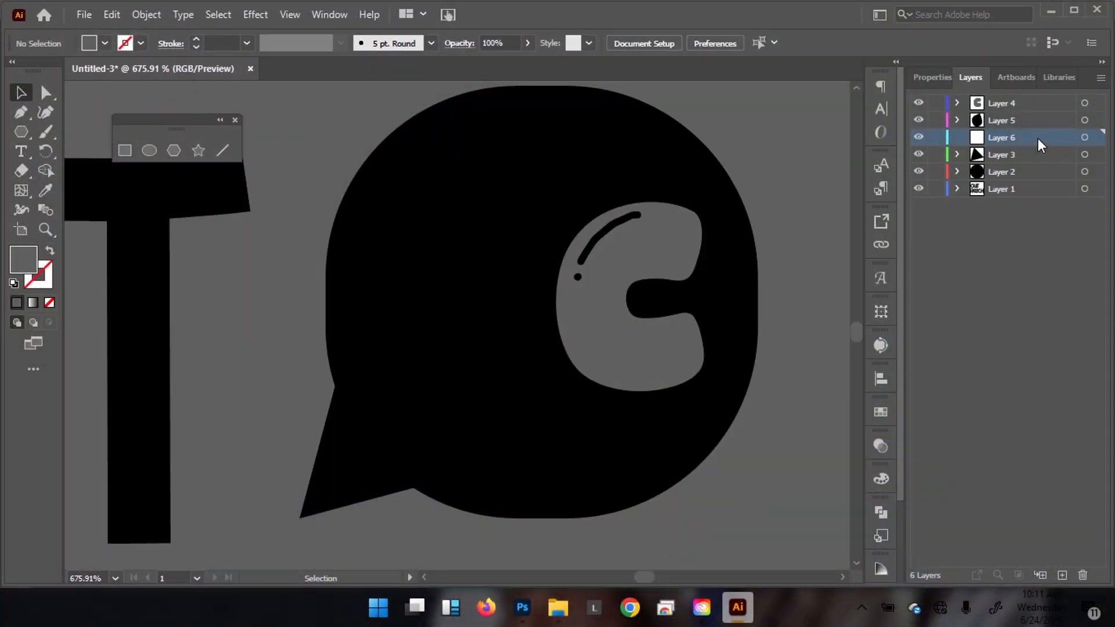
left_click(1084, 137)
key("ctrl+v")
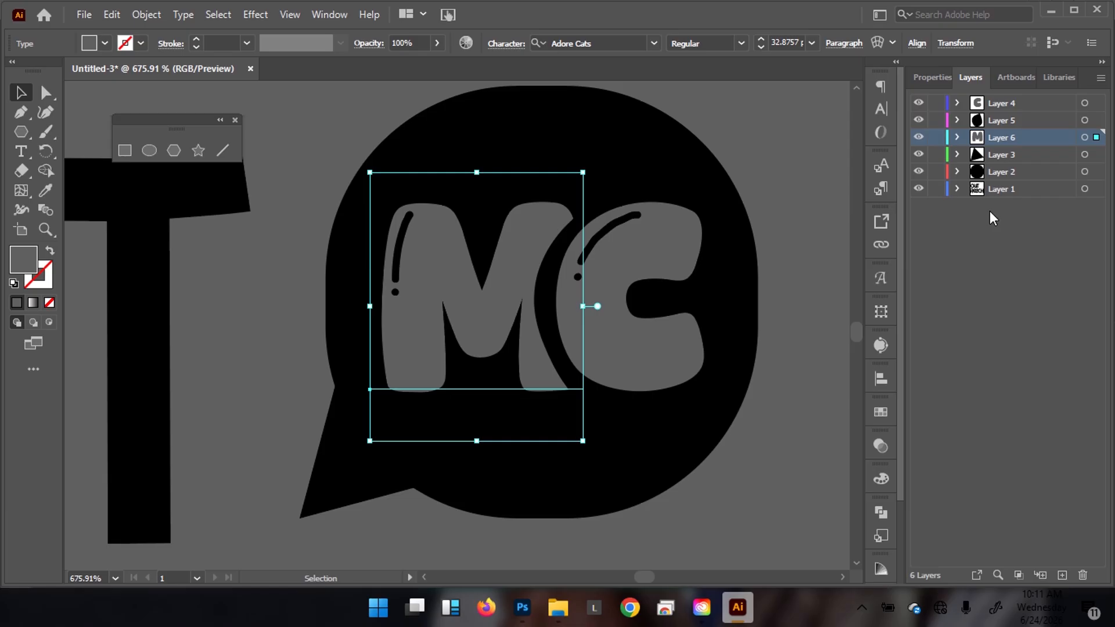
scroll(600, 252, "up", 3)
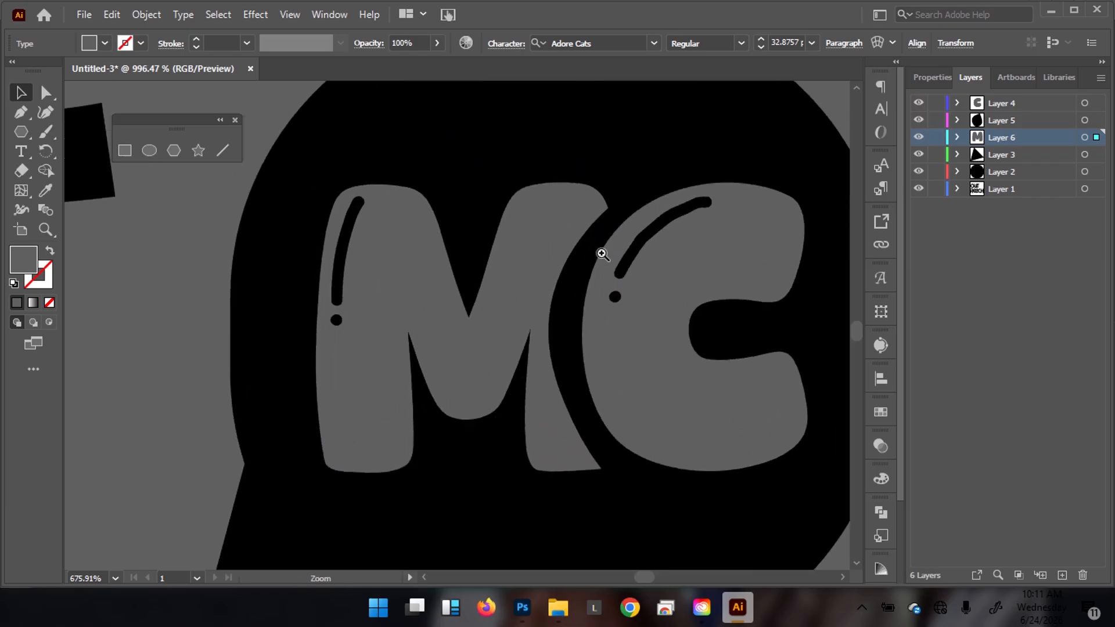
left_click_drag(488, 336, 488, 316)
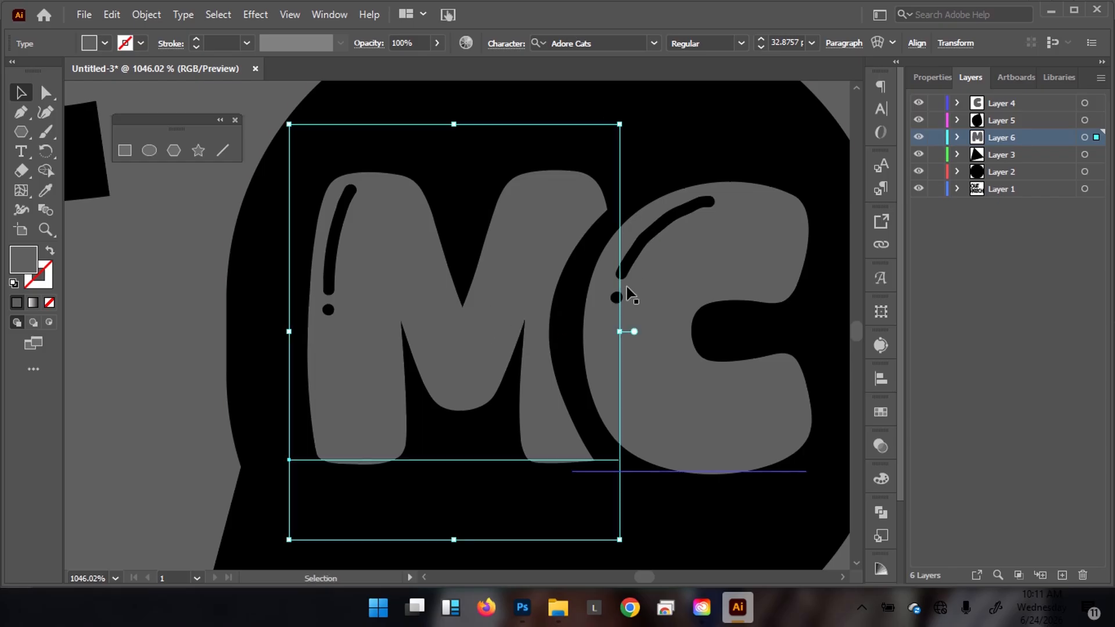
scroll(435, 254, "down", 5)
scroll(570, 281, "up", 5)
Select the black backing shape and scale it down toward the C.
left_click(574, 308)
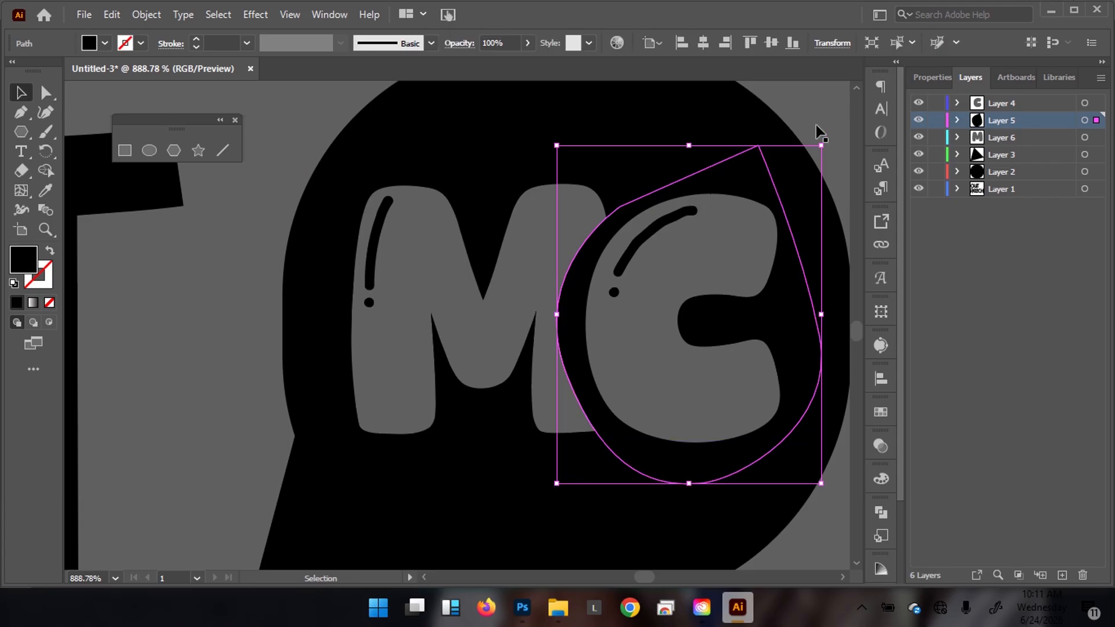
left_click(759, 177)
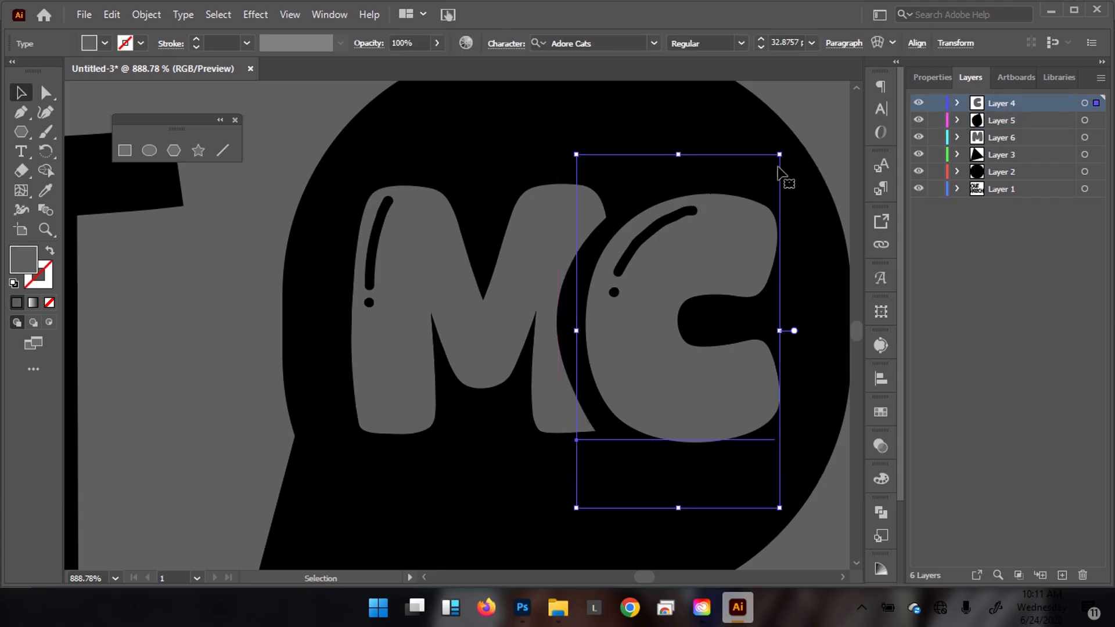
left_click(801, 324)
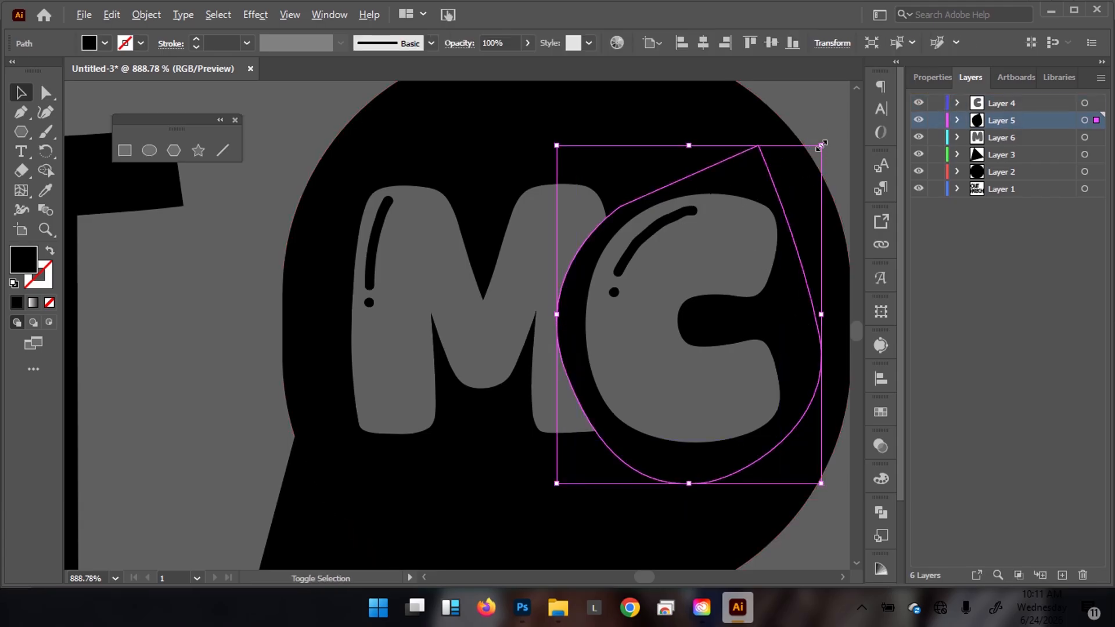
left_click_drag(820, 145, 816, 151)
left_click_drag(645, 211, 534, 191)
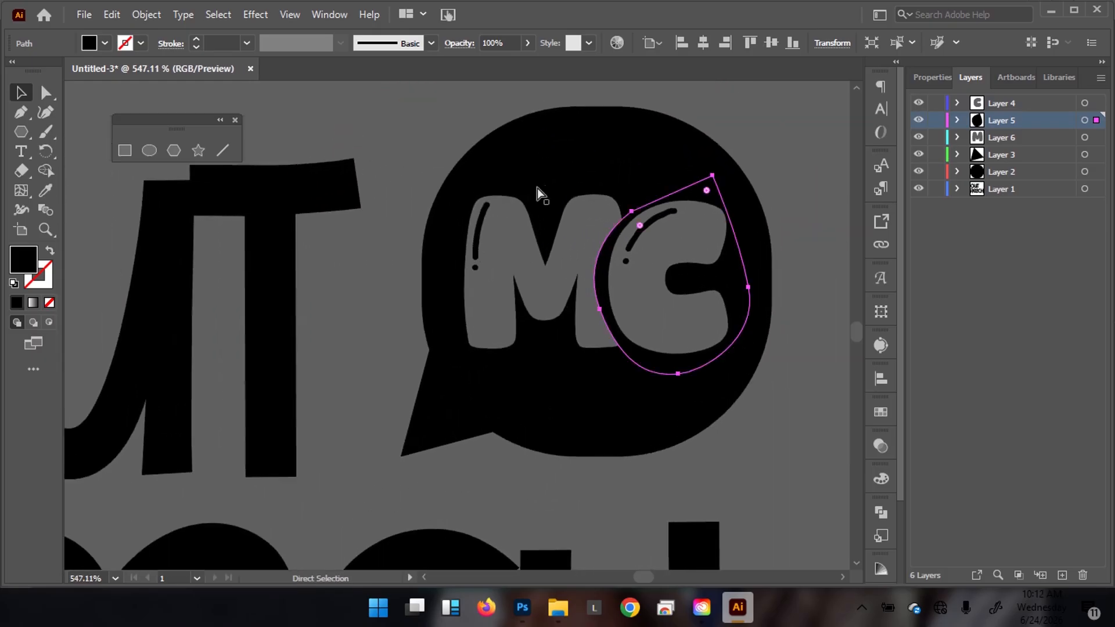
Adjust the black shape's anchor points with Direct Selection so it hugs the C.
key("a")
left_click(630, 213)
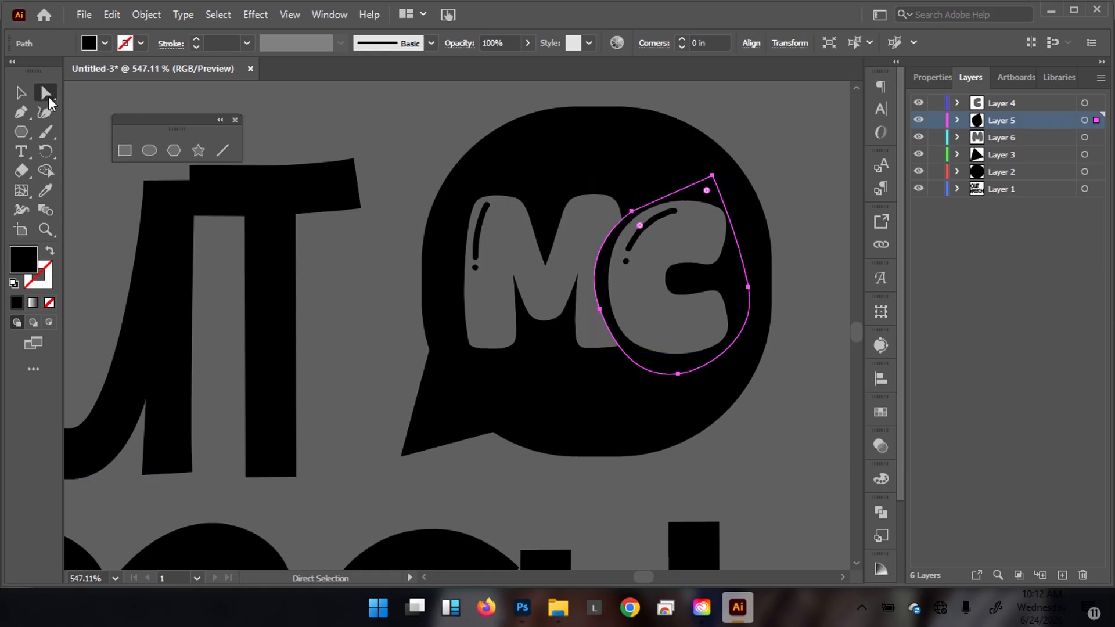
left_click_drag(630, 214, 652, 343)
left_click_drag(613, 296, 616, 305)
left_click_drag(646, 266, 522, 240)
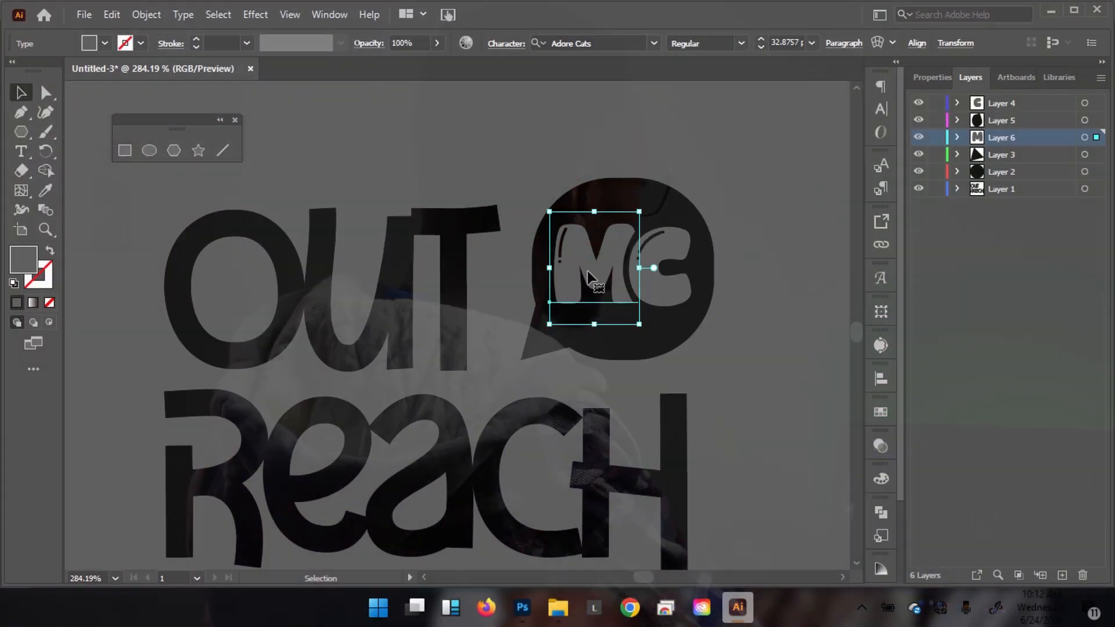
Apply Create Outlines to the M text, then target Layer 5's black shape.
right_click(589, 278)
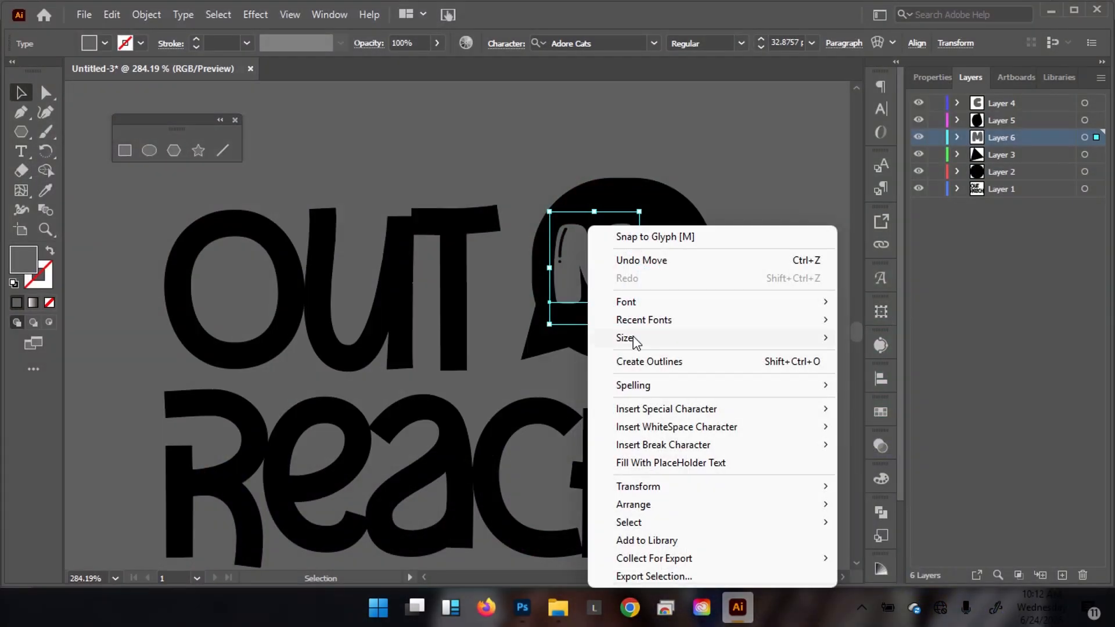
left_click(665, 362)
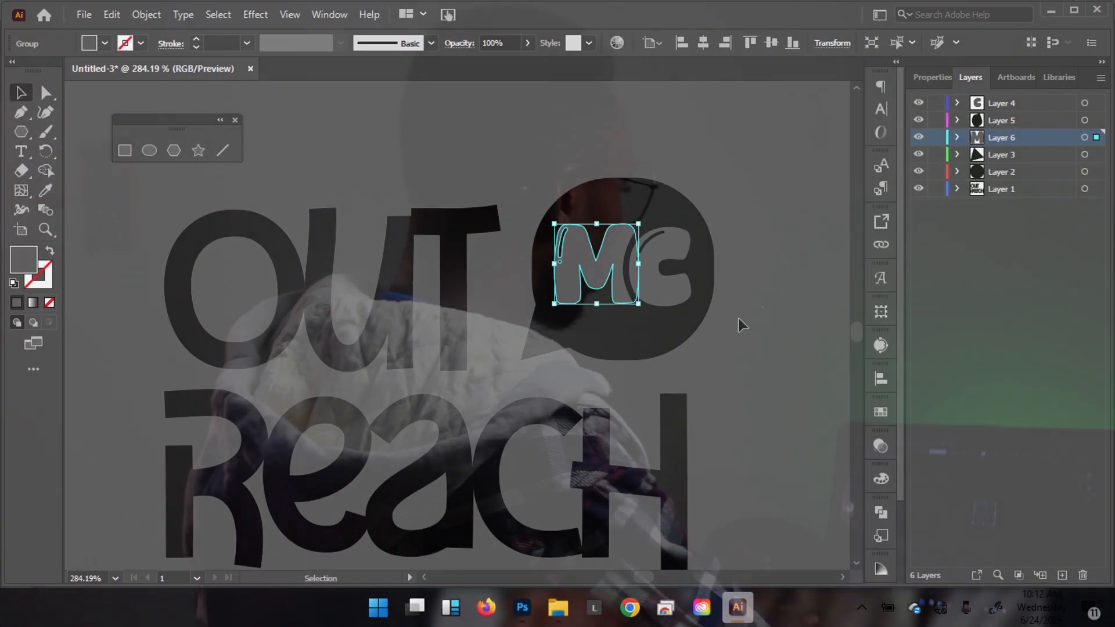
left_click(1084, 120)
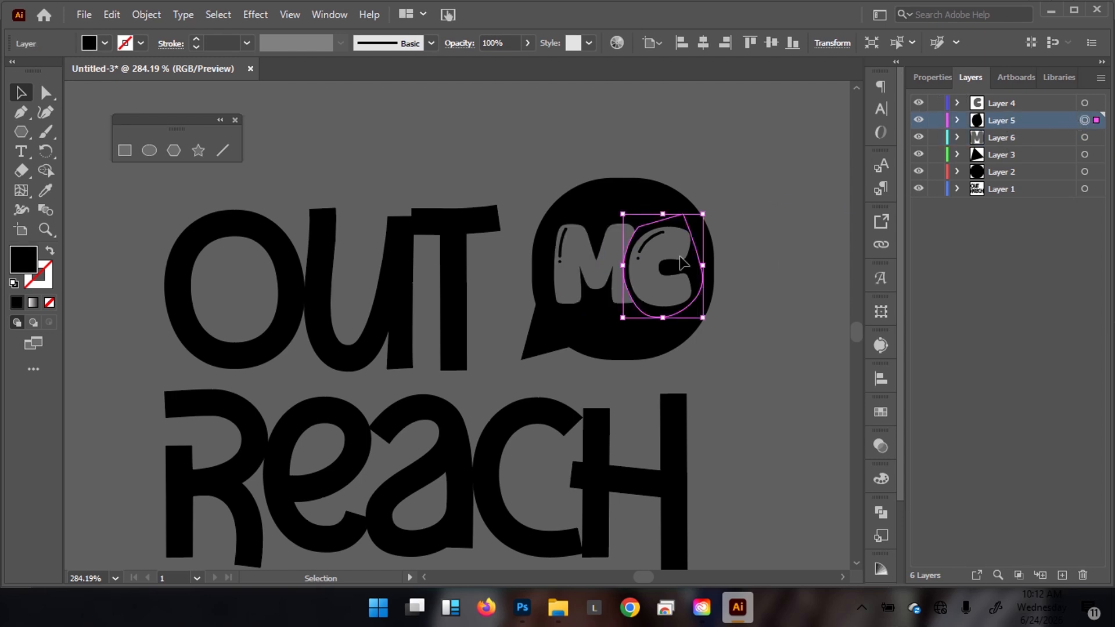
Select the black shape and outlined M together and apply a Pathfinder Trim from Window > Pathfinder.
left_click(1083, 138, "shift")
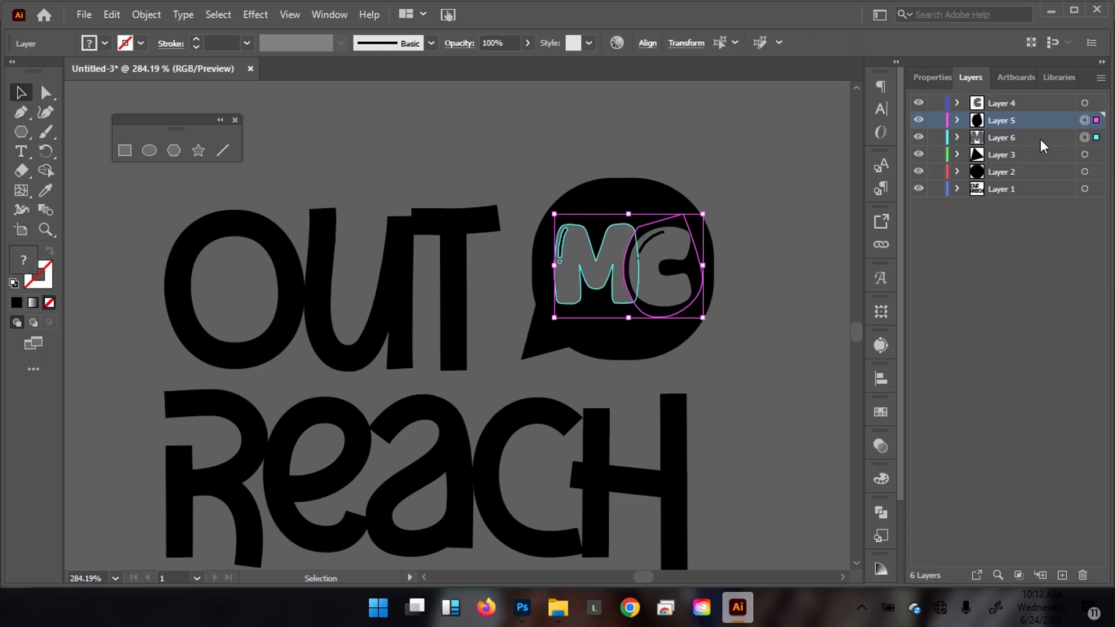
left_click(1032, 142, "shift")
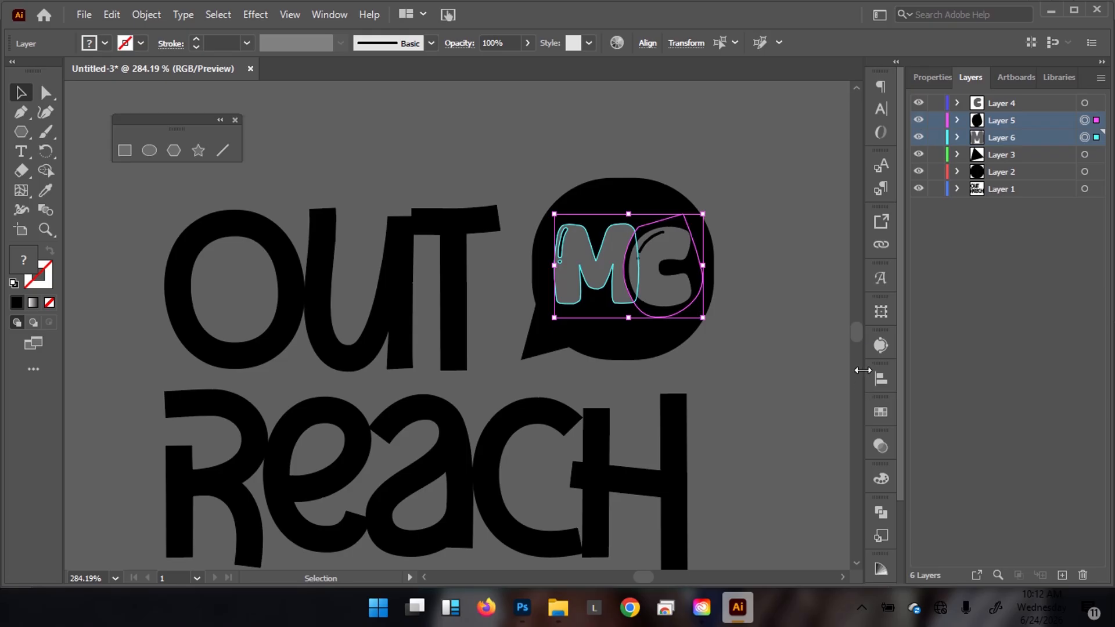
left_click(329, 14)
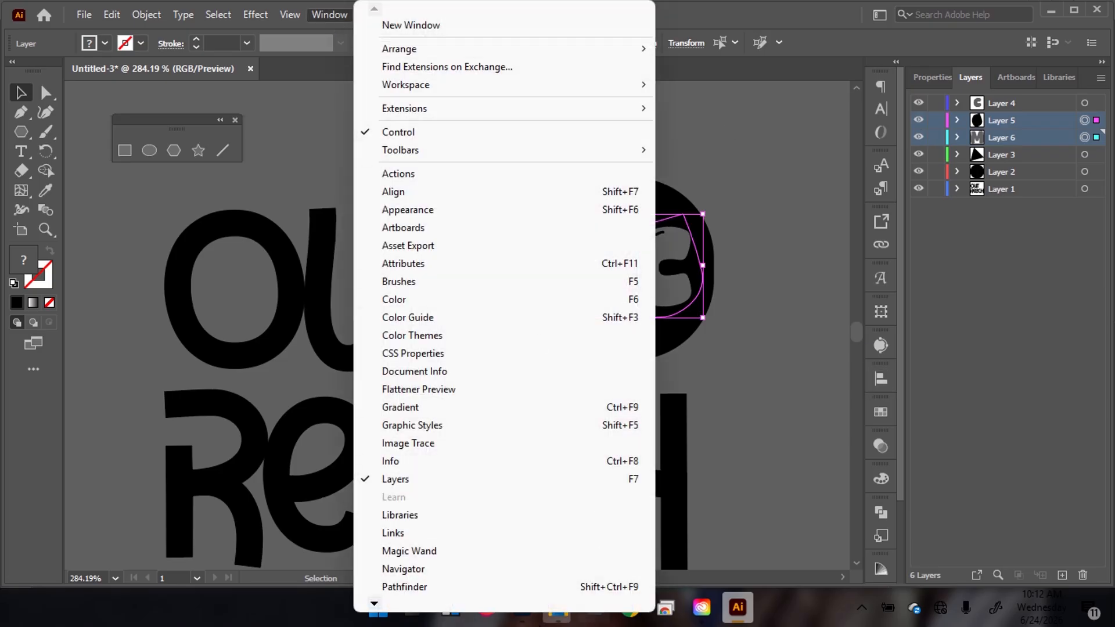
left_click(406, 587)
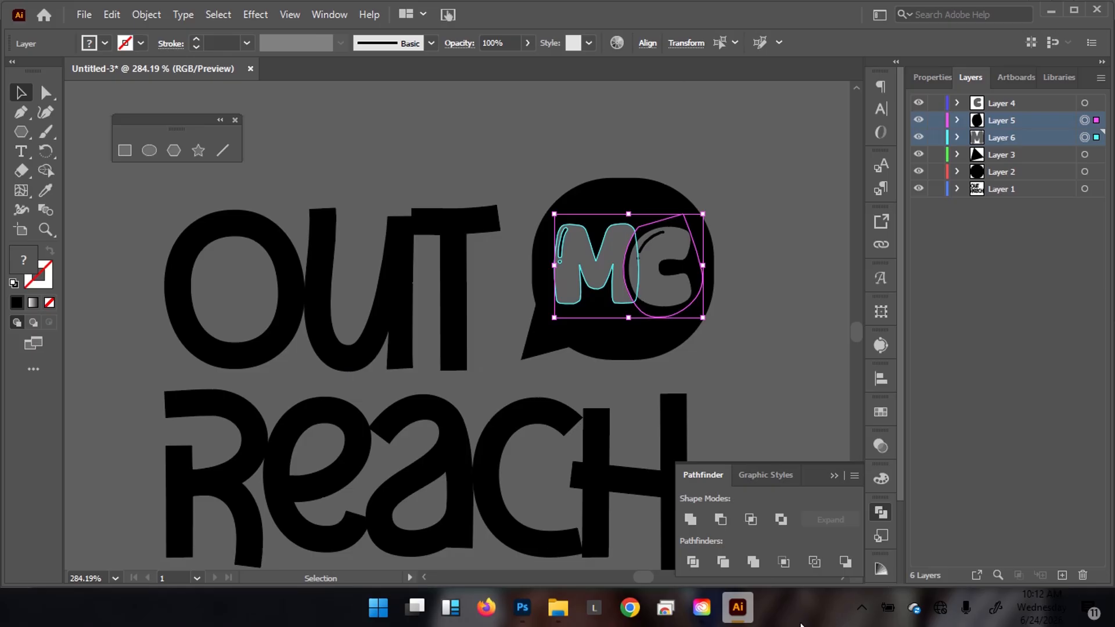
left_click(691, 559)
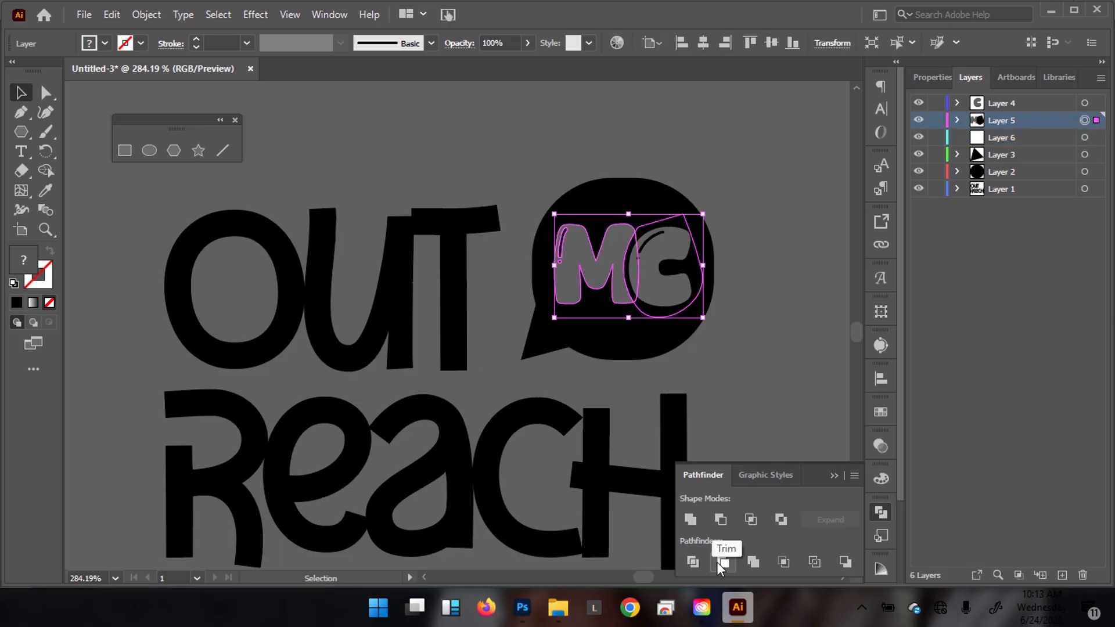
Zoom in on the MC bubble, lock Layer 4 holding the C text, and select the MC group.
left_click(922, 79)
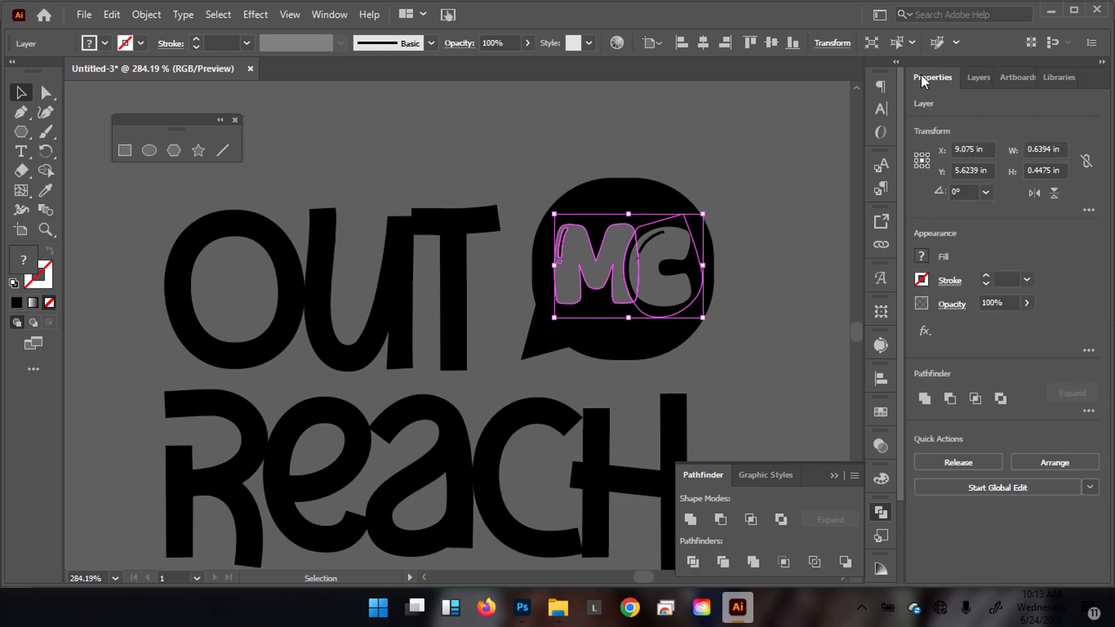
left_click(967, 458)
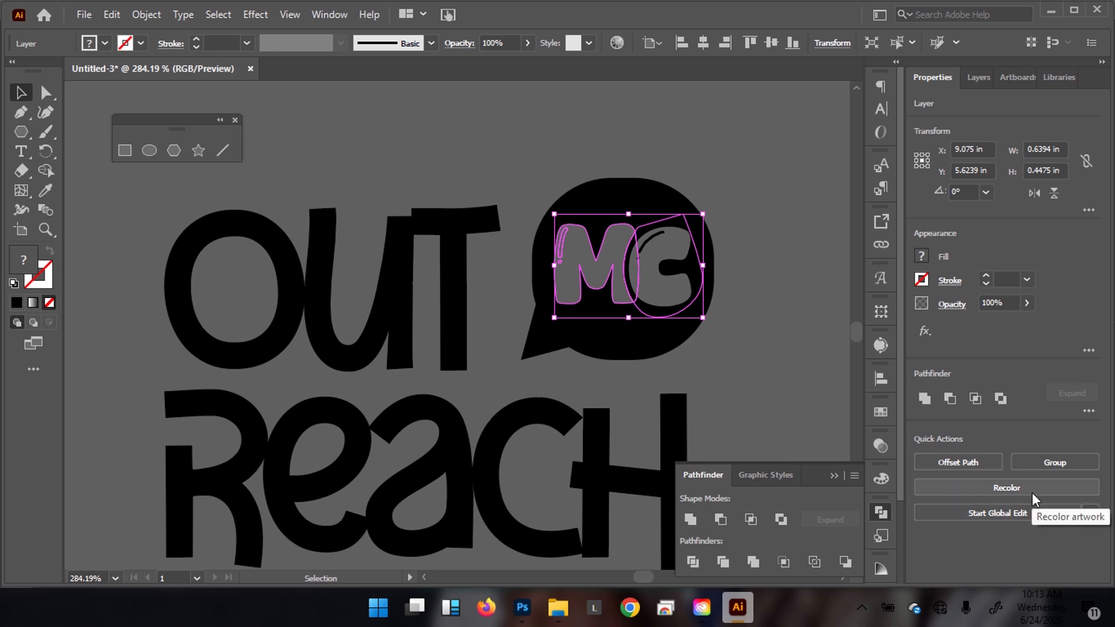
left_click_drag(638, 186, 735, 143)
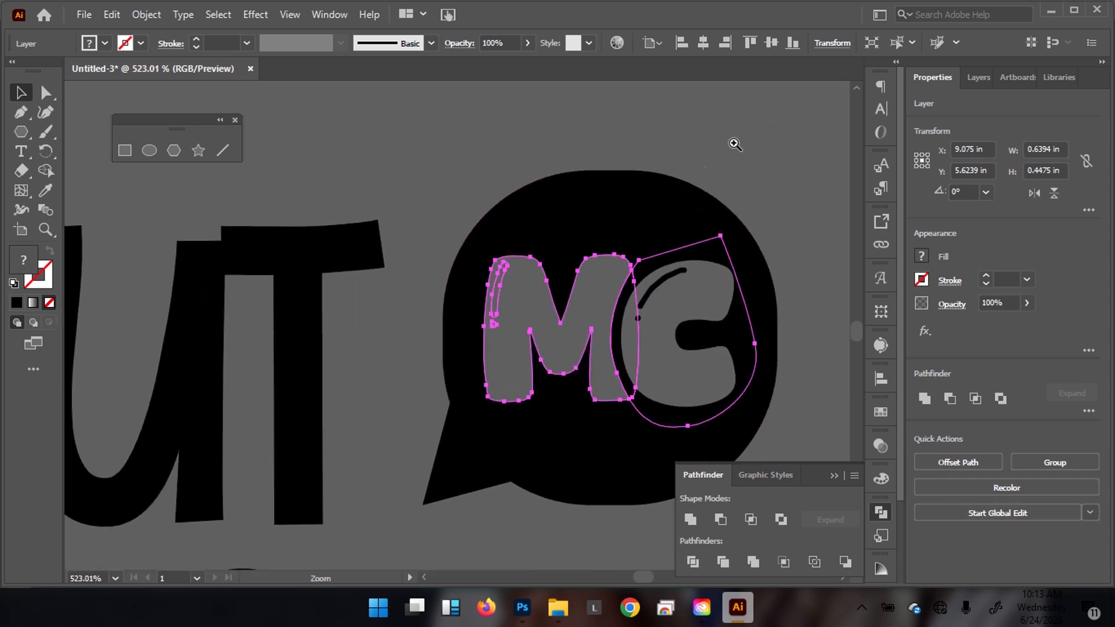
left_click_drag(561, 286, 544, 257)
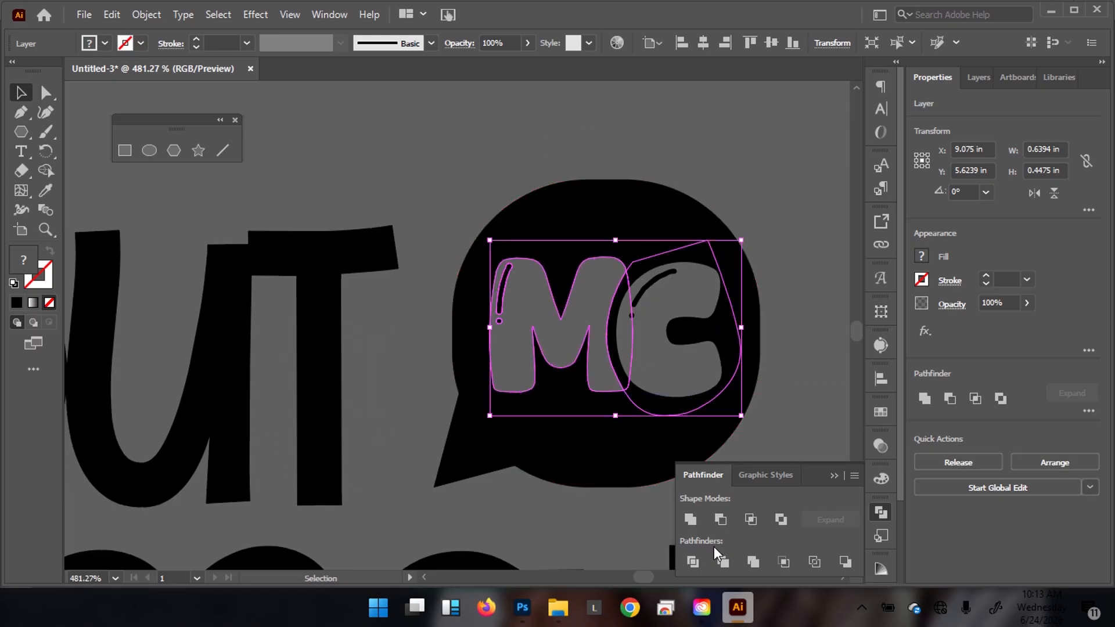
left_click(780, 184)
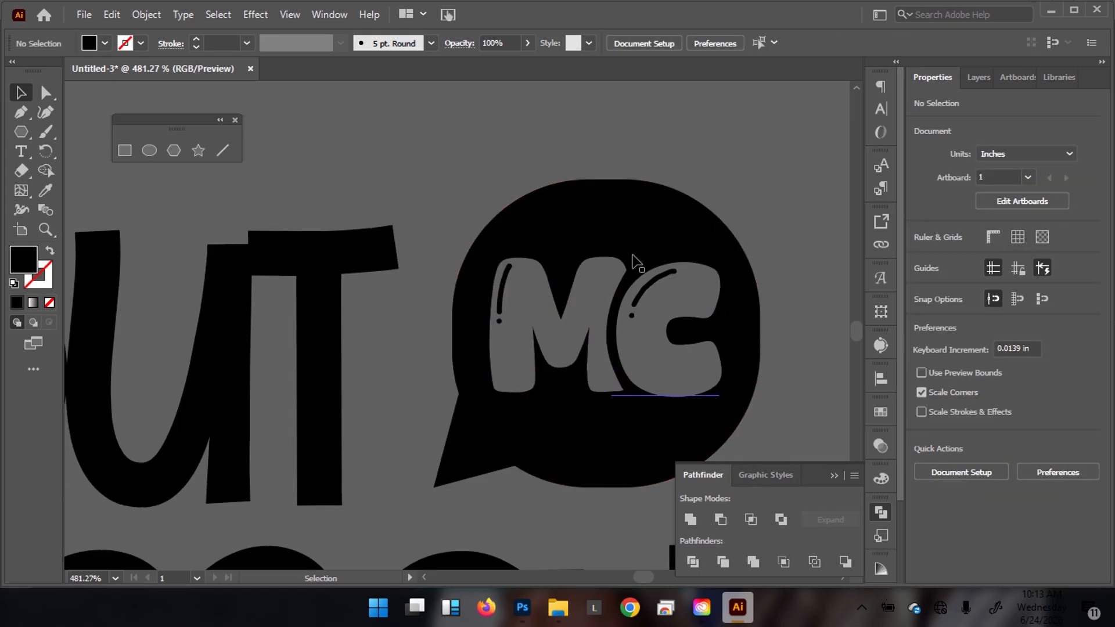
left_click(689, 304)
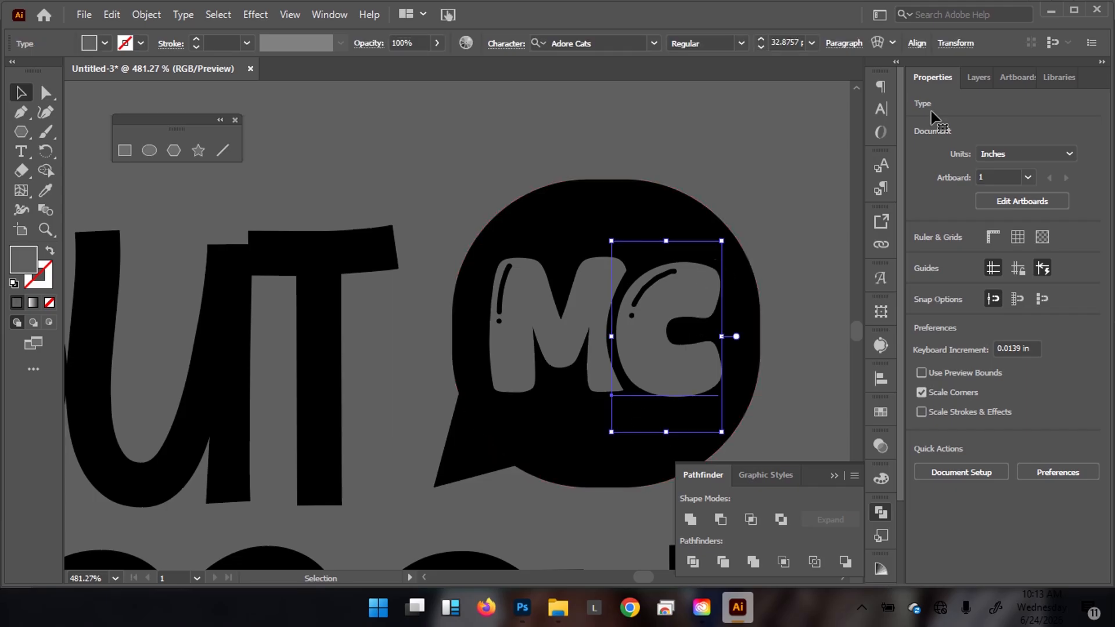
left_click(978, 77)
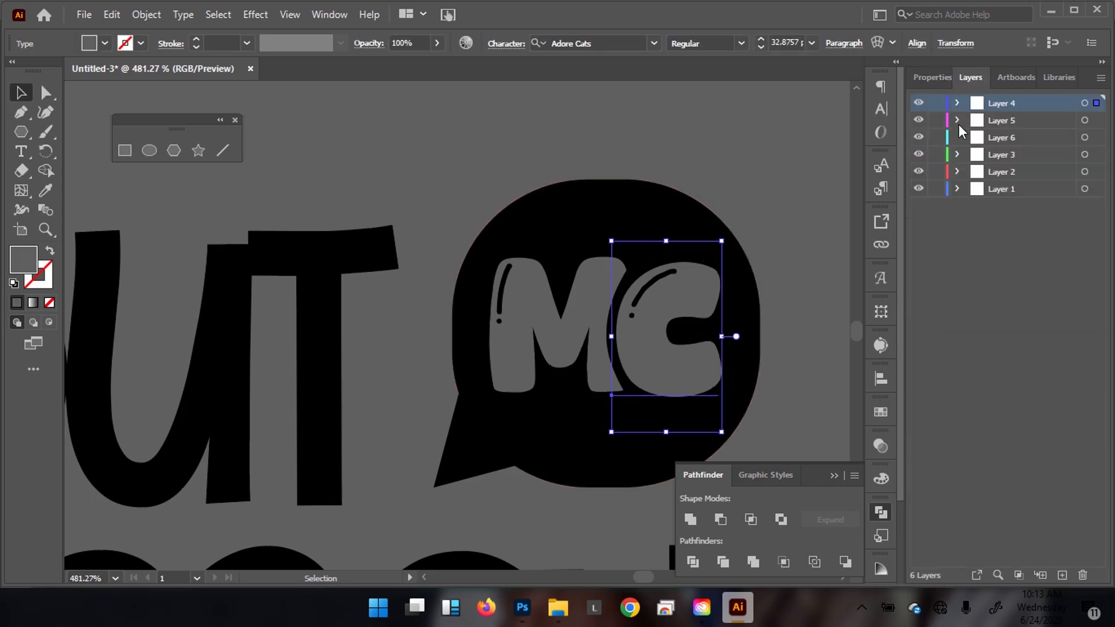
left_click(935, 103)
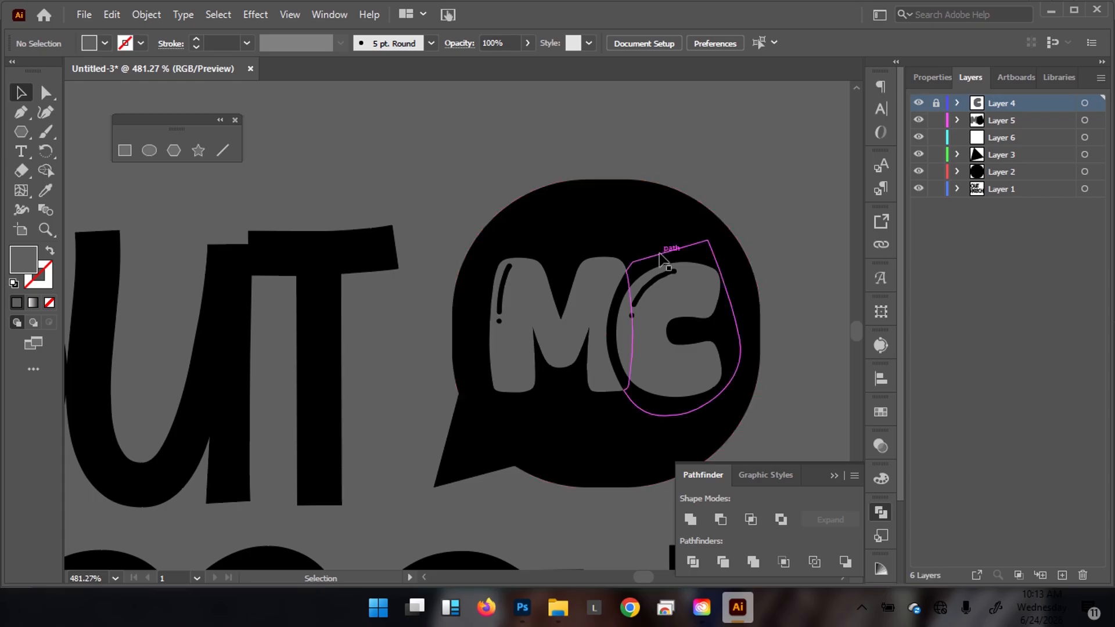
left_click(641, 264)
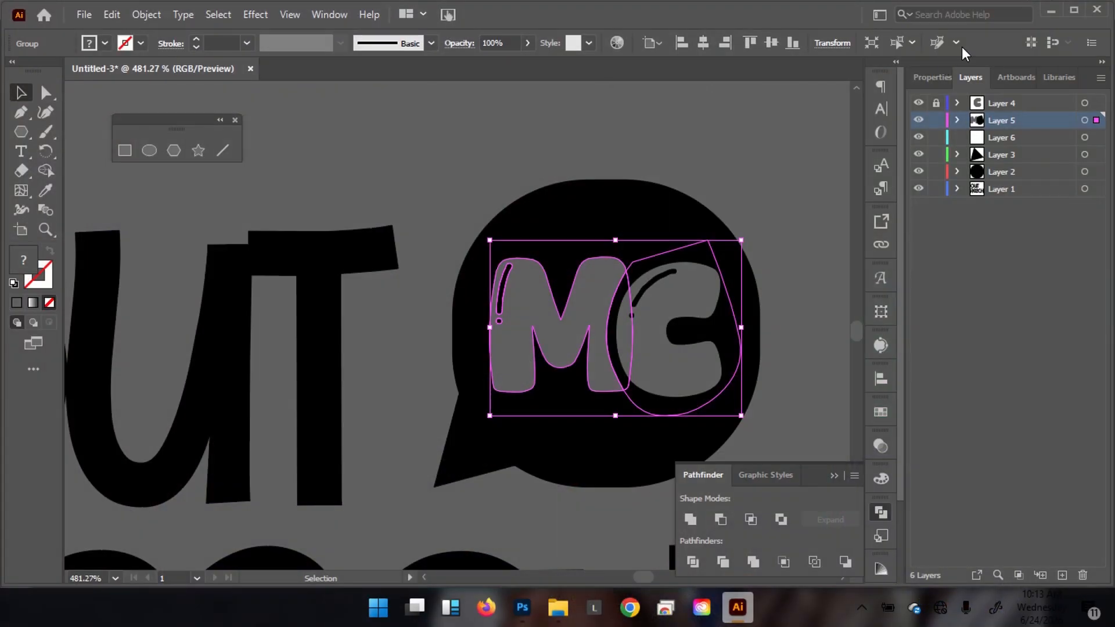
Ungroup the trimmed MC group via Properties Quick Actions, then deselect everything.
left_click(936, 79)
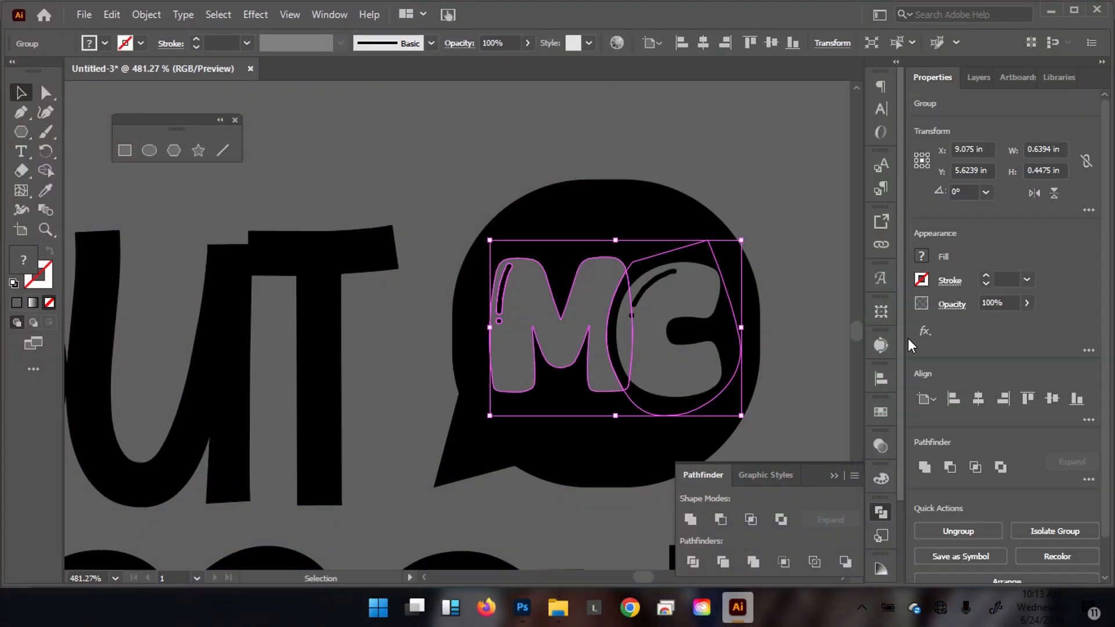
left_click(952, 529)
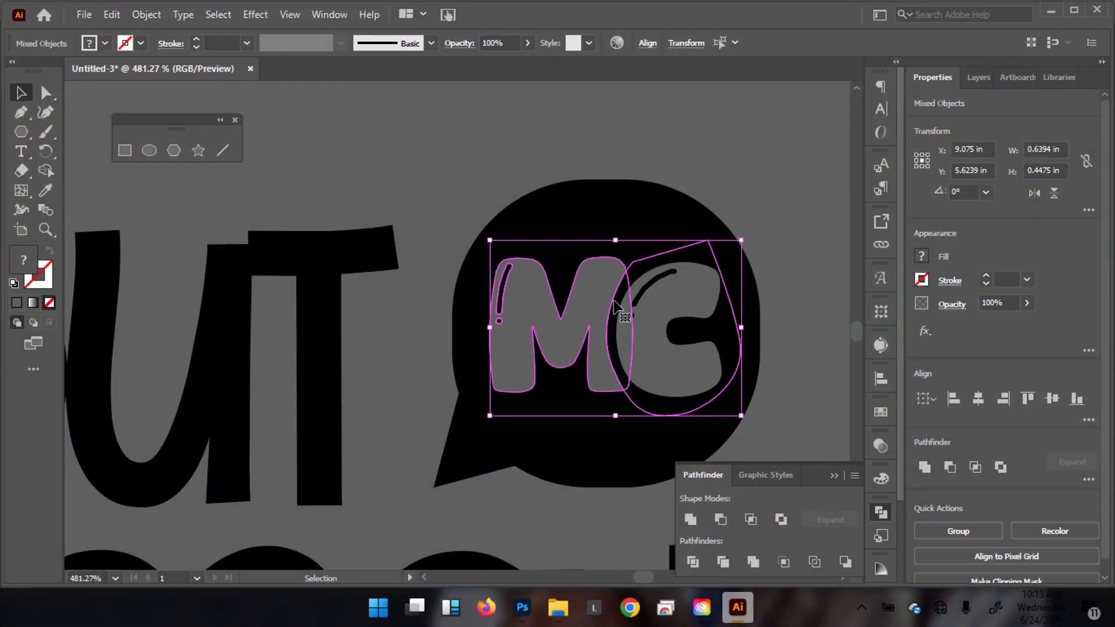
left_click(755, 159)
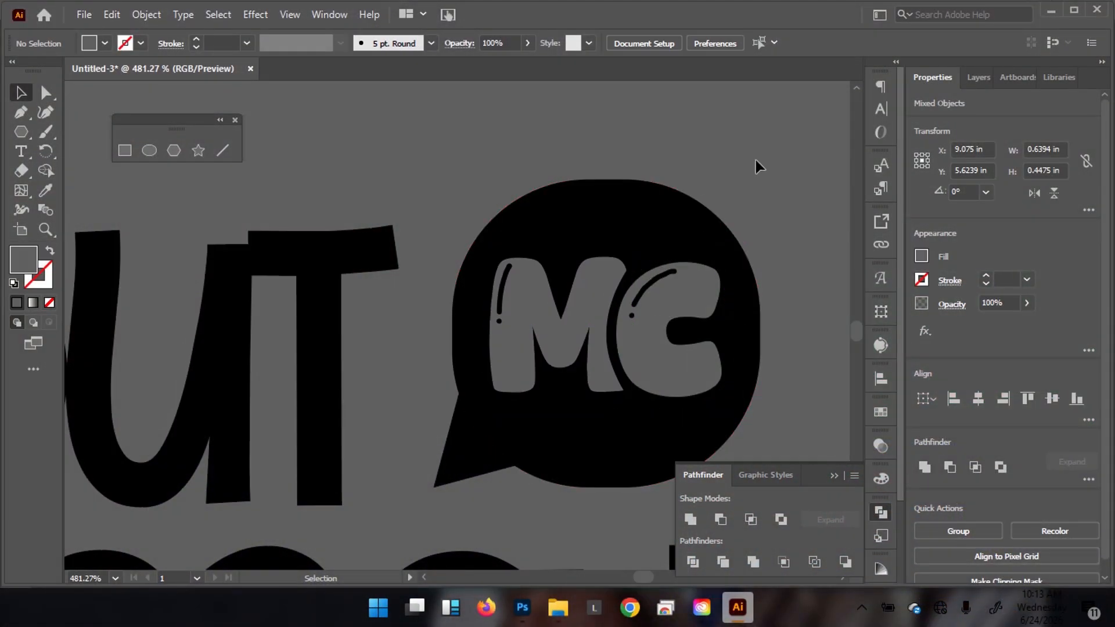
left_click(681, 252)
left_click(684, 250, "shift")
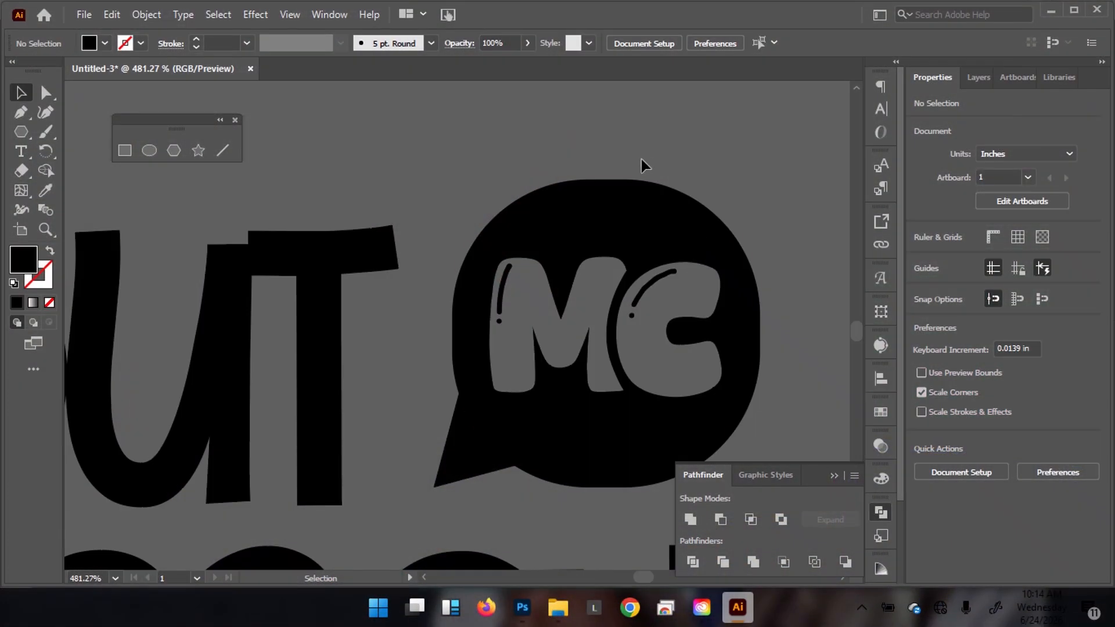
Select the thin crescent and outline shape beside the C and delete them.
left_click(620, 296)
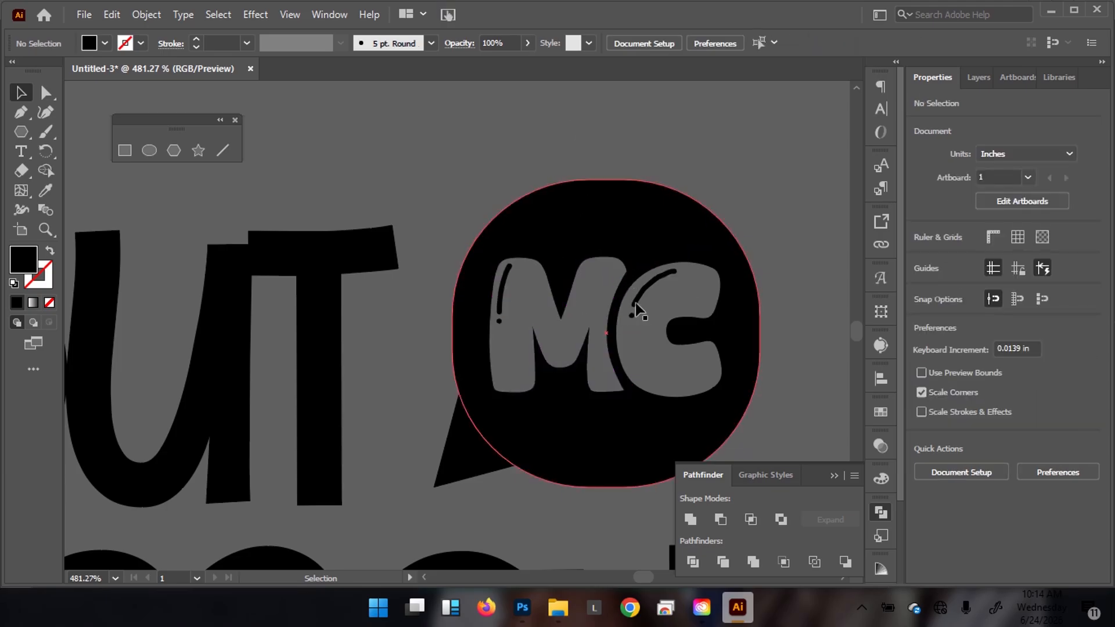
left_click(616, 288)
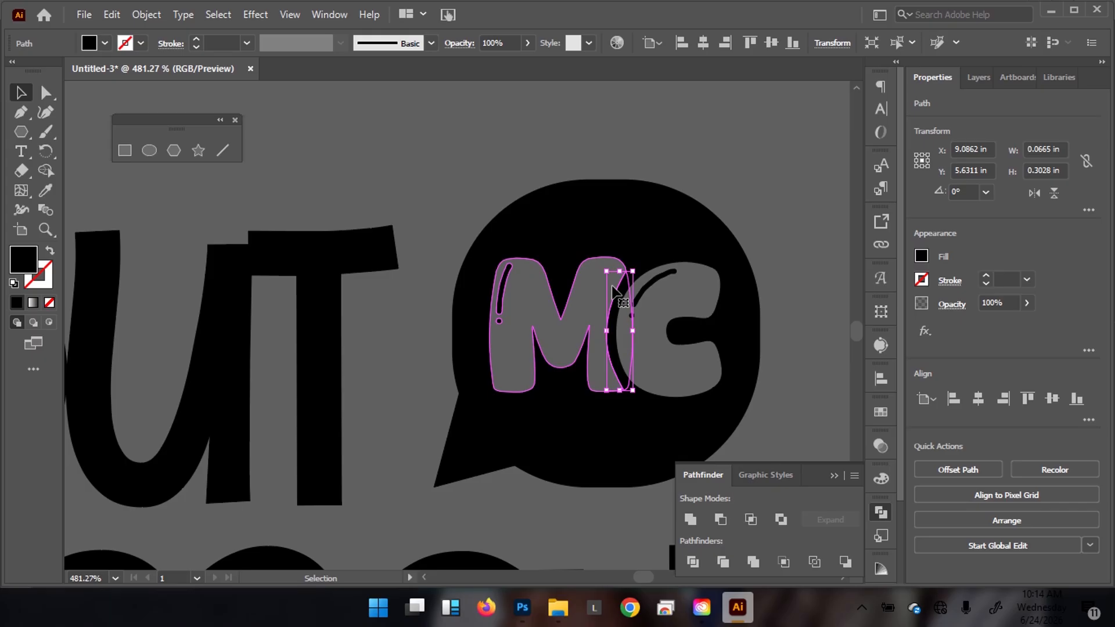
left_click(615, 291, "shift")
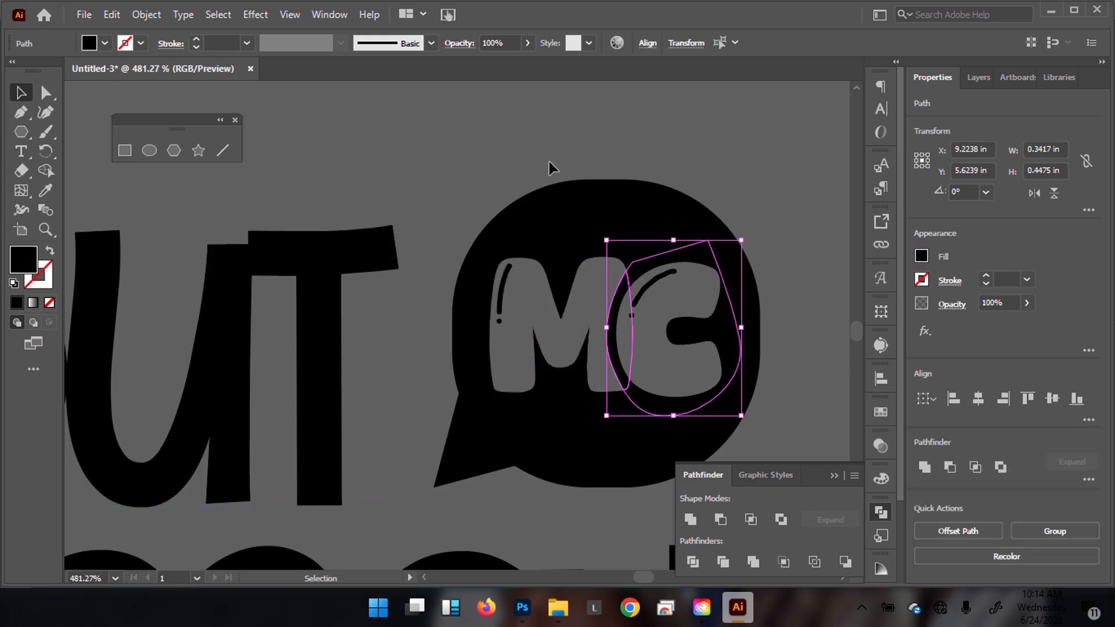
key("Delete")
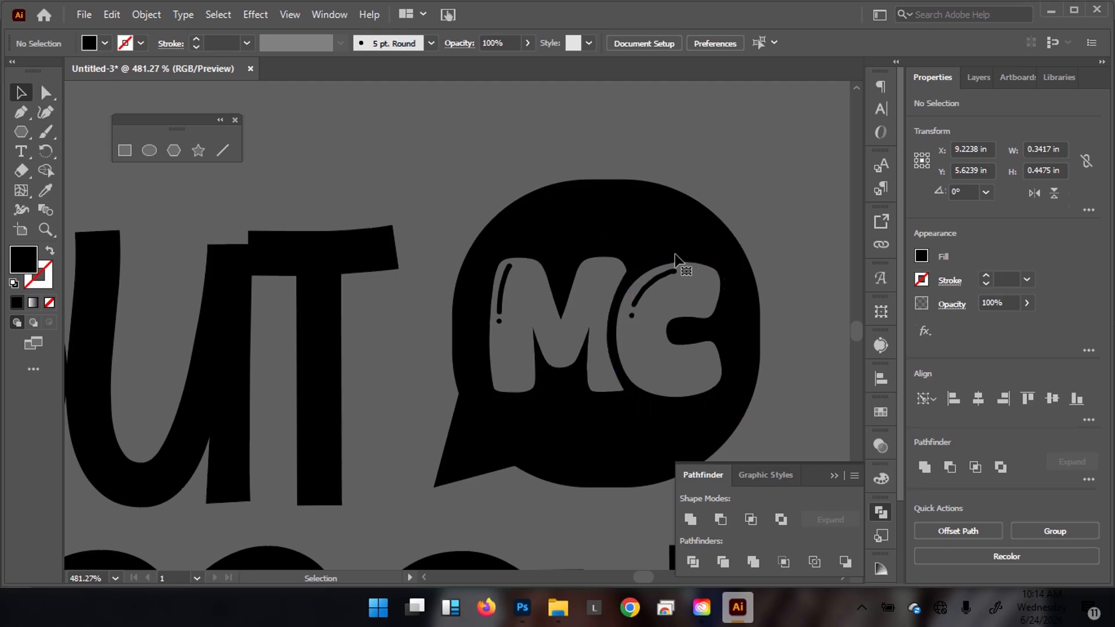
Test-move the speech bubble off the MC letters, then undo the move.
left_click(639, 270)
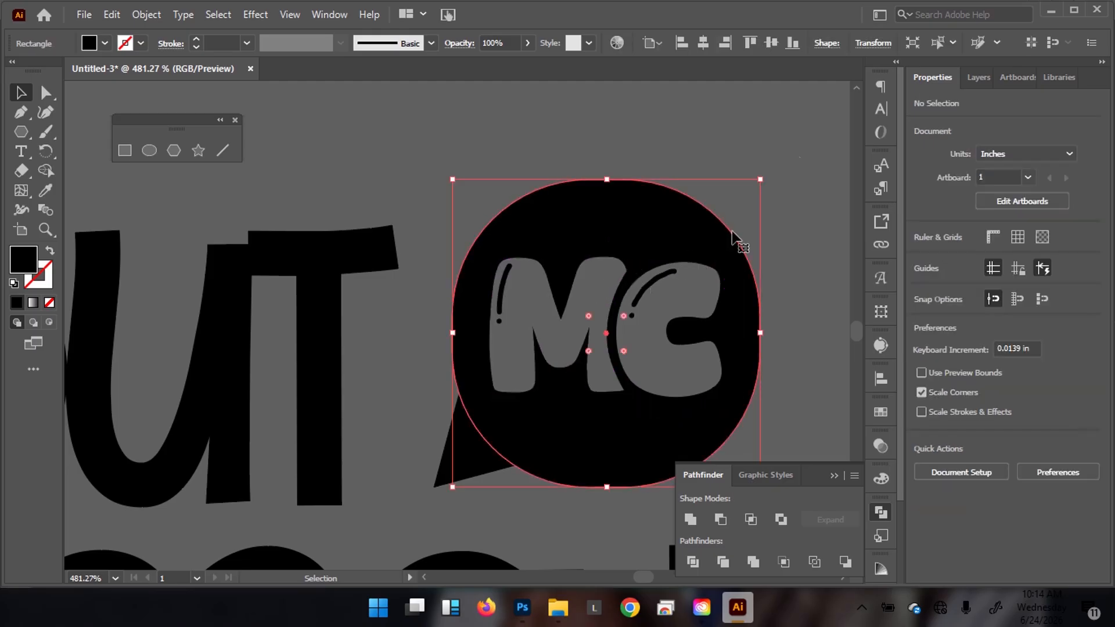
left_click(822, 111)
left_click(620, 293)
left_click(620, 293)
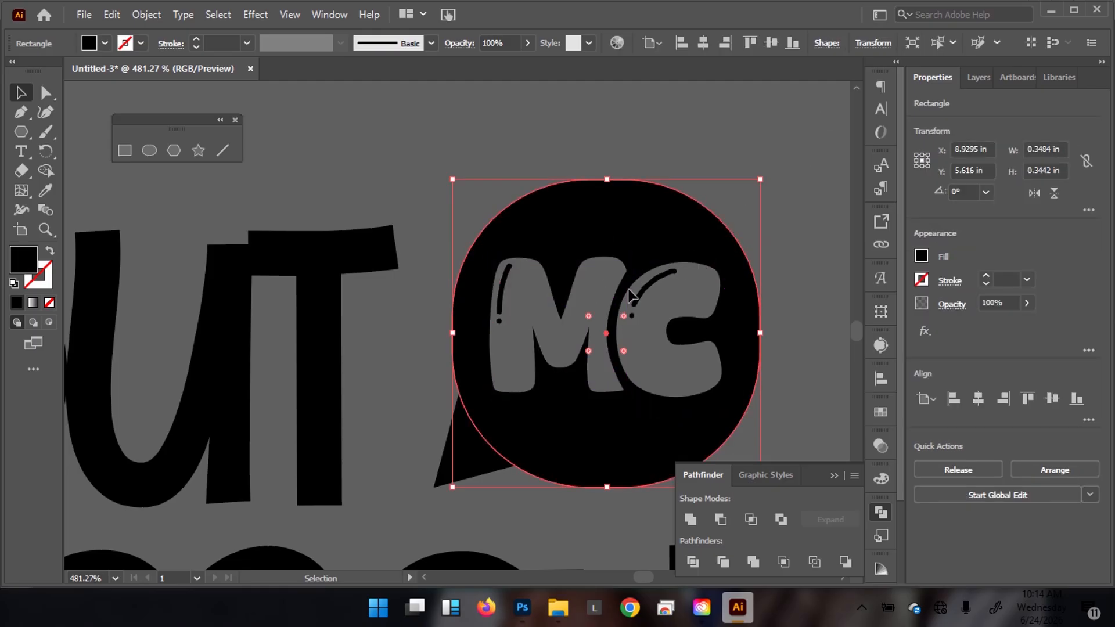
left_click(758, 127)
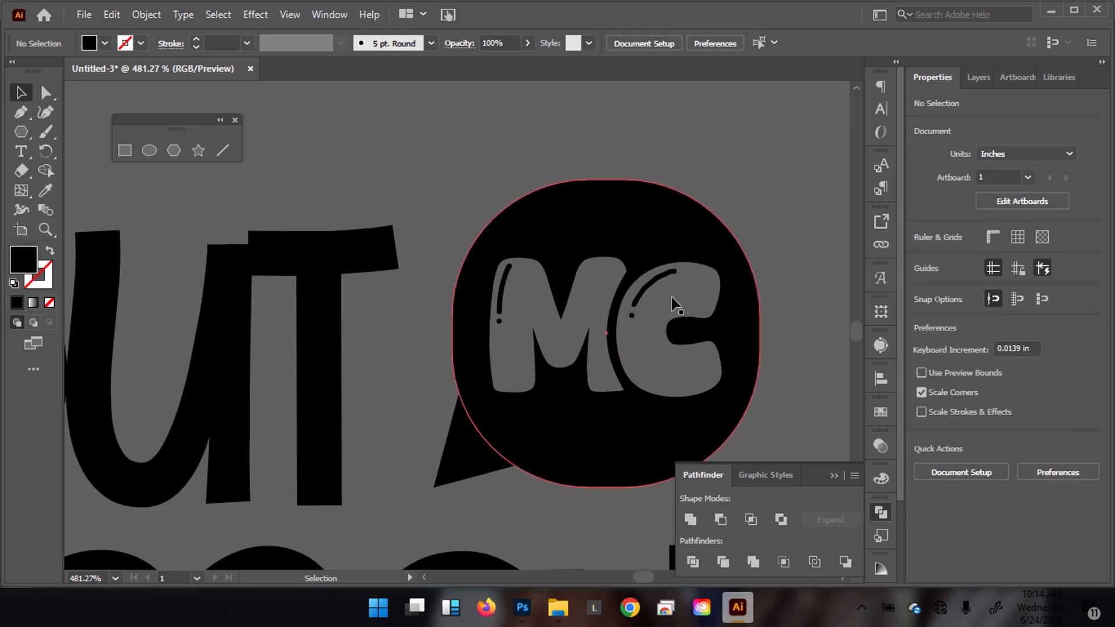
scroll(581, 270, "down", 3)
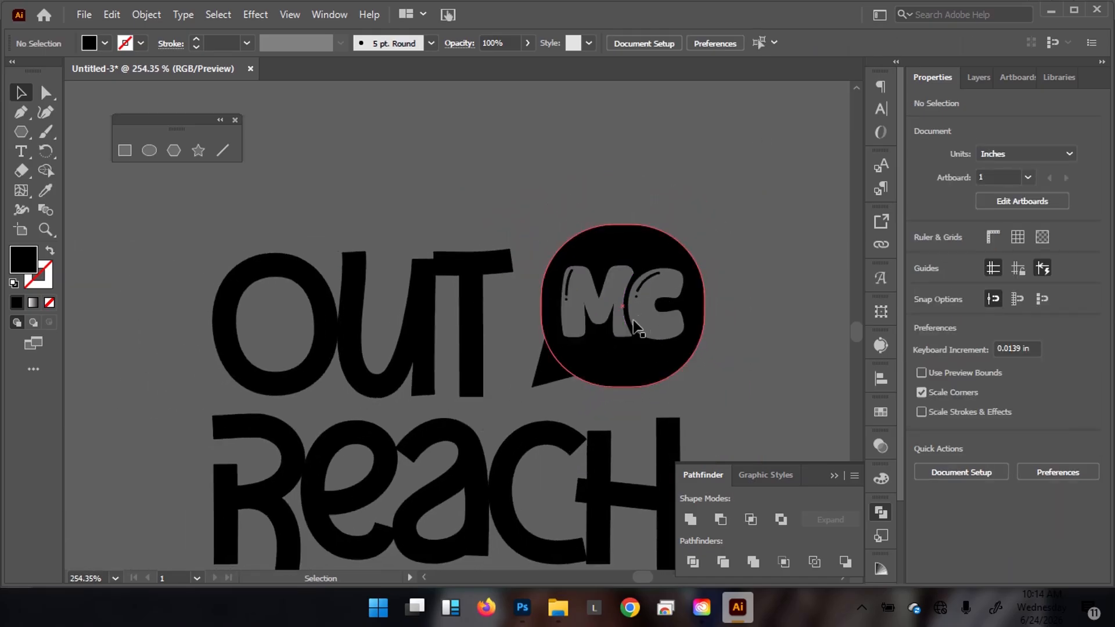
left_click_drag(641, 320, 706, 239)
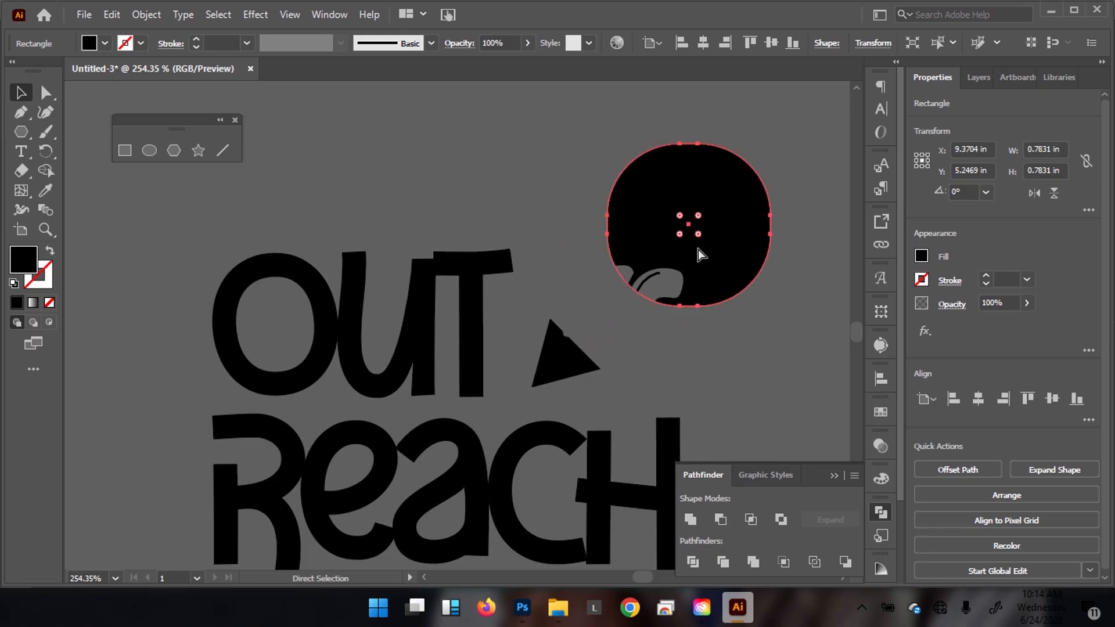
key("ctrl+z")
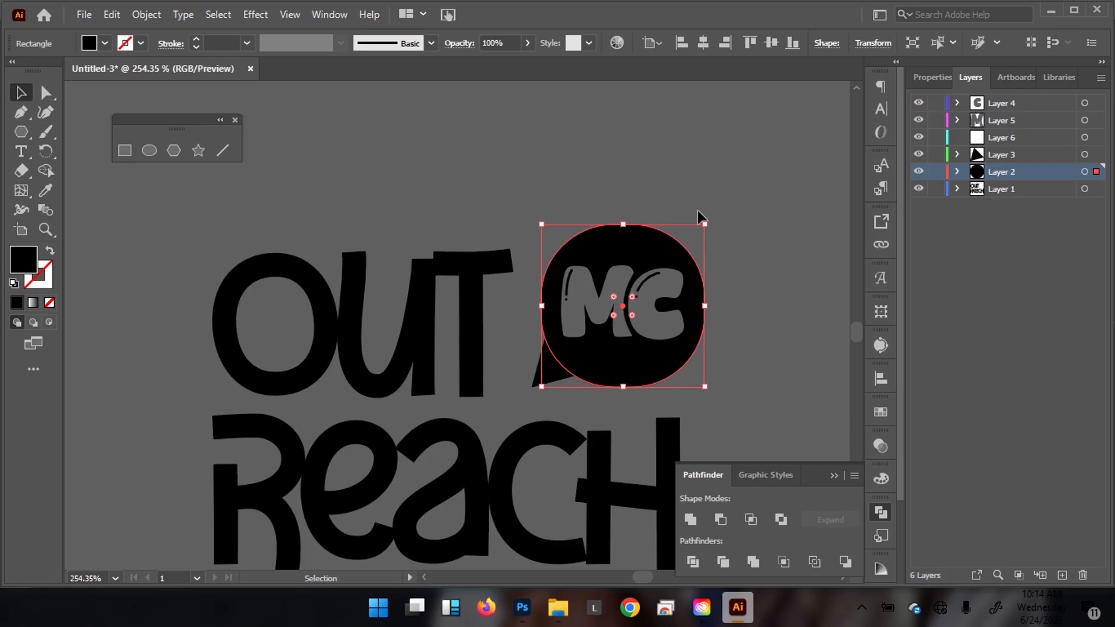
Convert the C text to outlines with Create Outlines and add the outlined M to the selection.
left_click(657, 314)
right_click(658, 314)
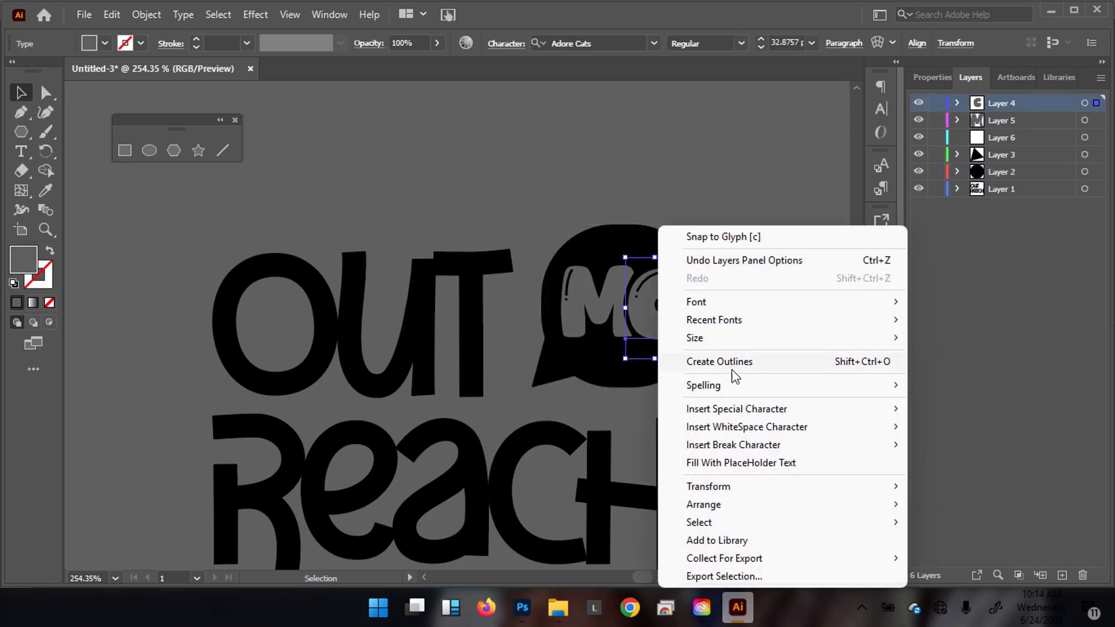
mouse_move(744, 346)
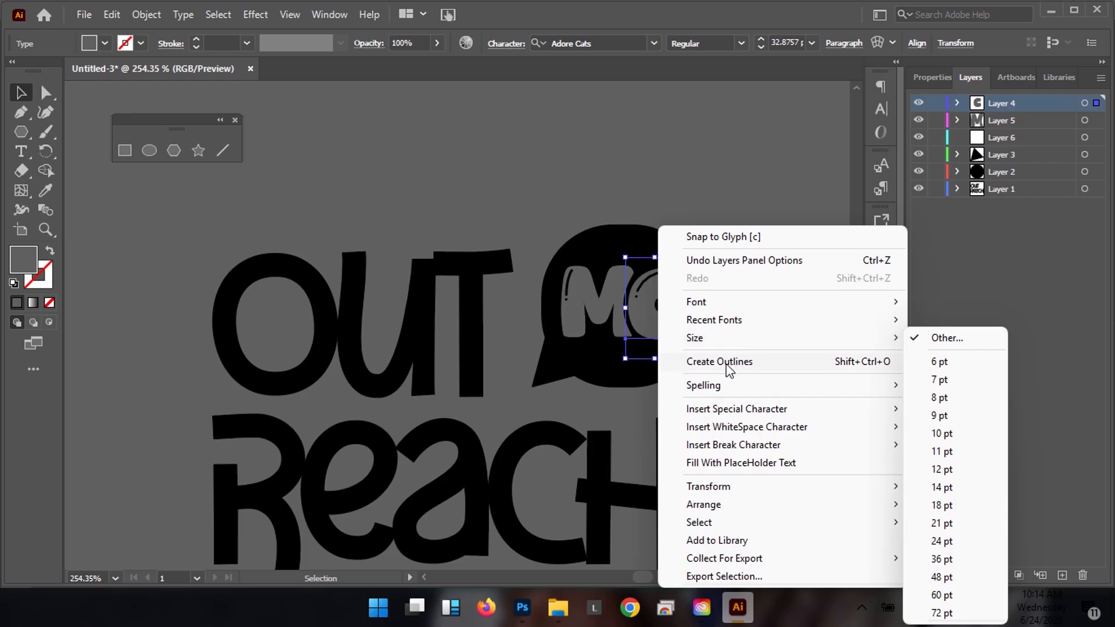
left_click(728, 366)
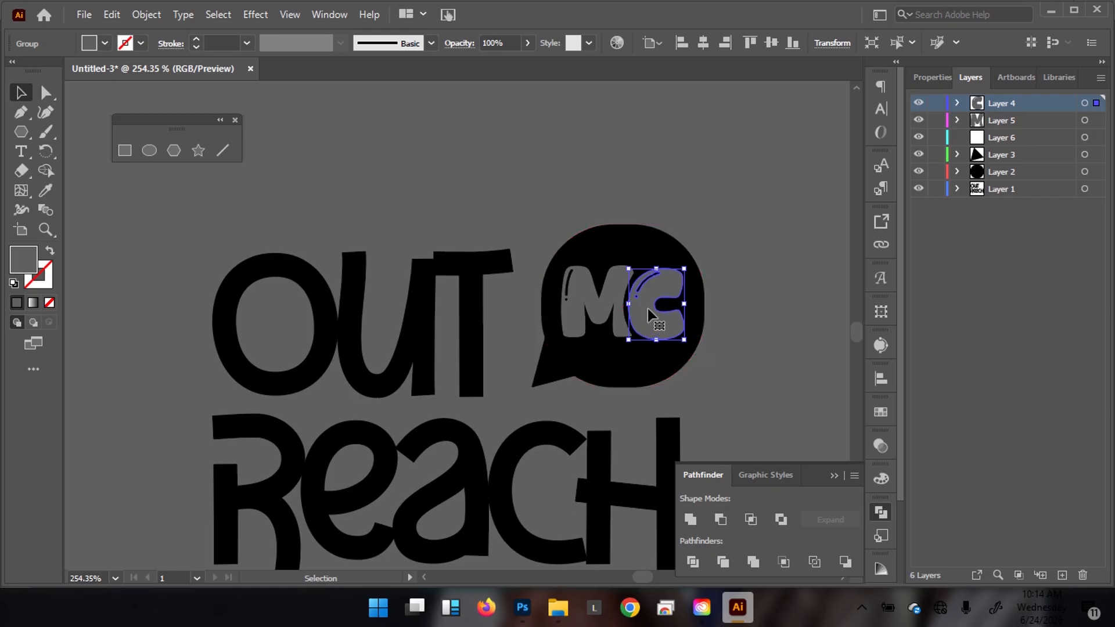
left_click(589, 308, "shift")
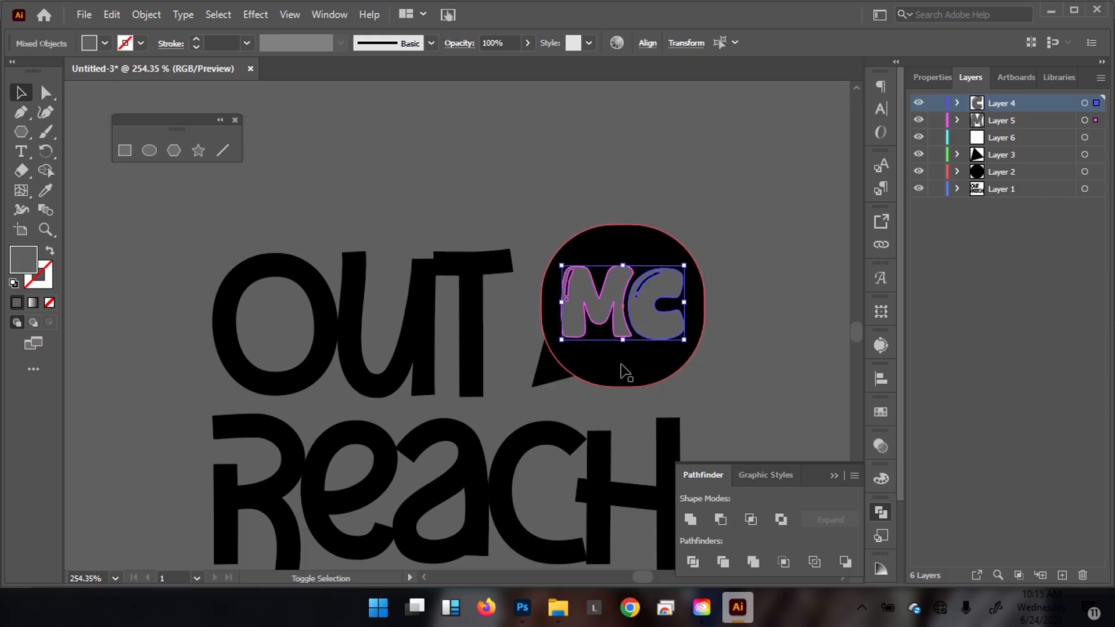
Divide the MC letters into the black circle with Pathfinder, then ungroup the resulting artwork.
left_click(641, 369, "shift")
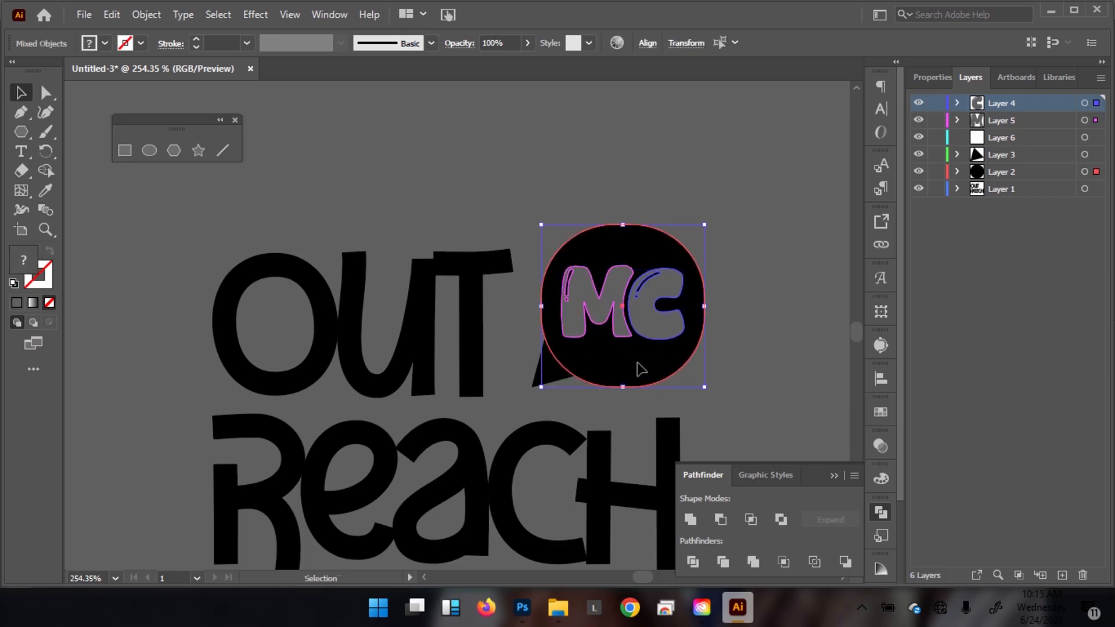
left_click(692, 561)
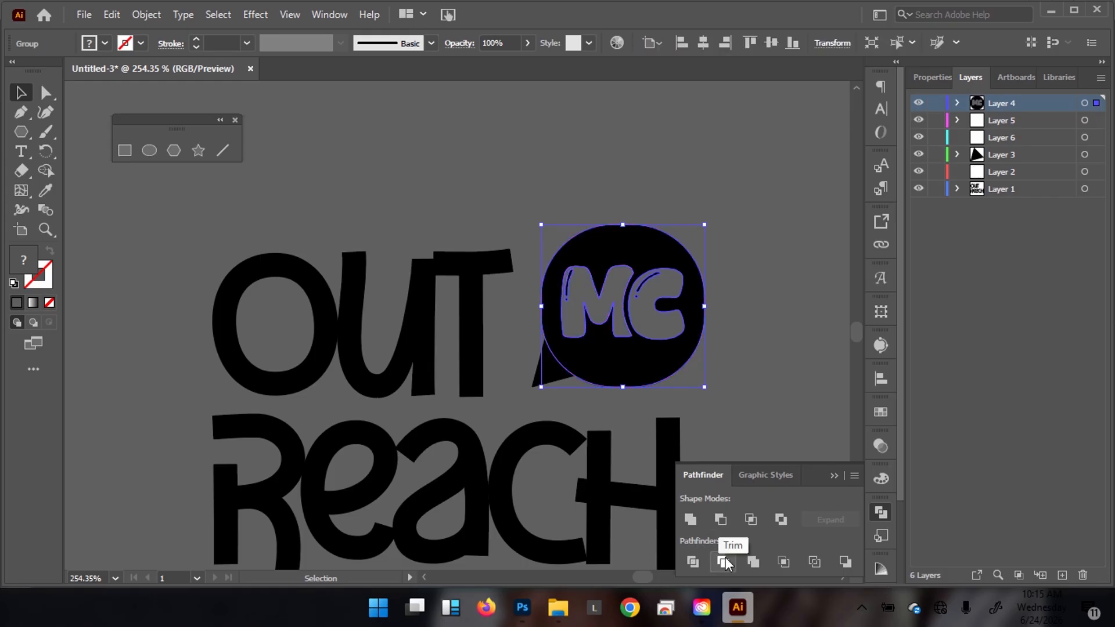
left_click(937, 83)
left_click(957, 530)
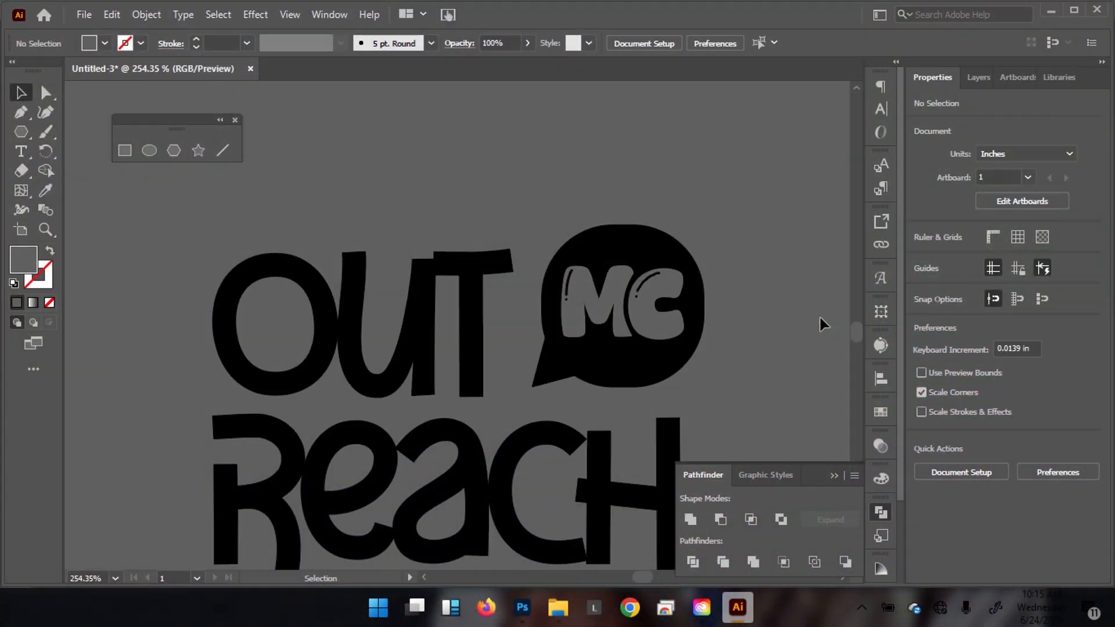
Pick out the C's curved highlight, the dot below it and the M's vertical highlight stroke.
scroll(786, 291, "up", 3)
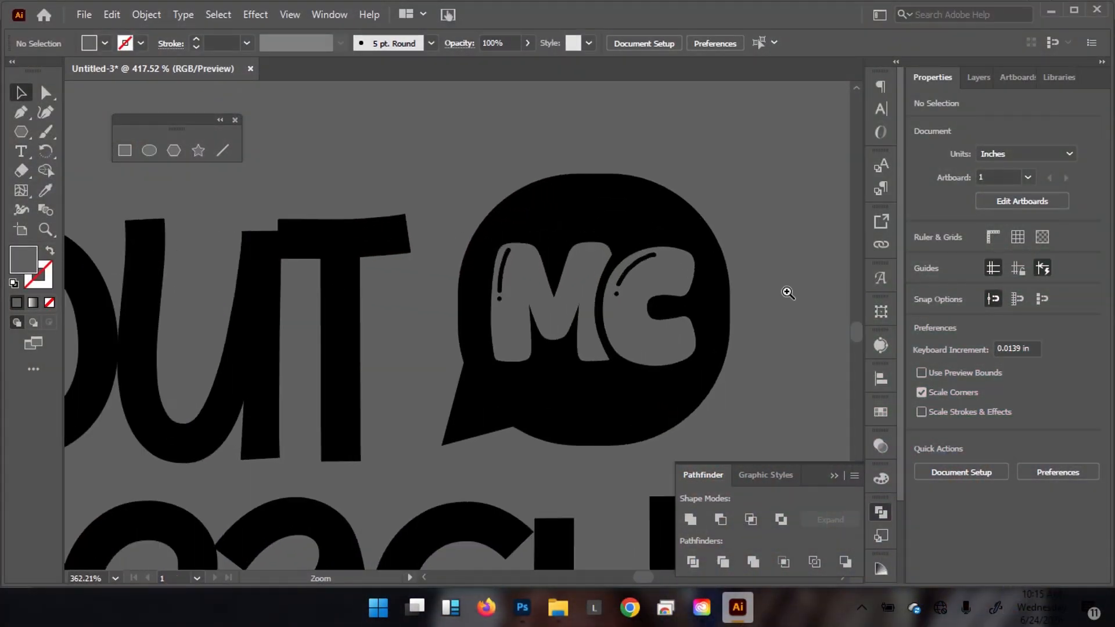
left_click(657, 340)
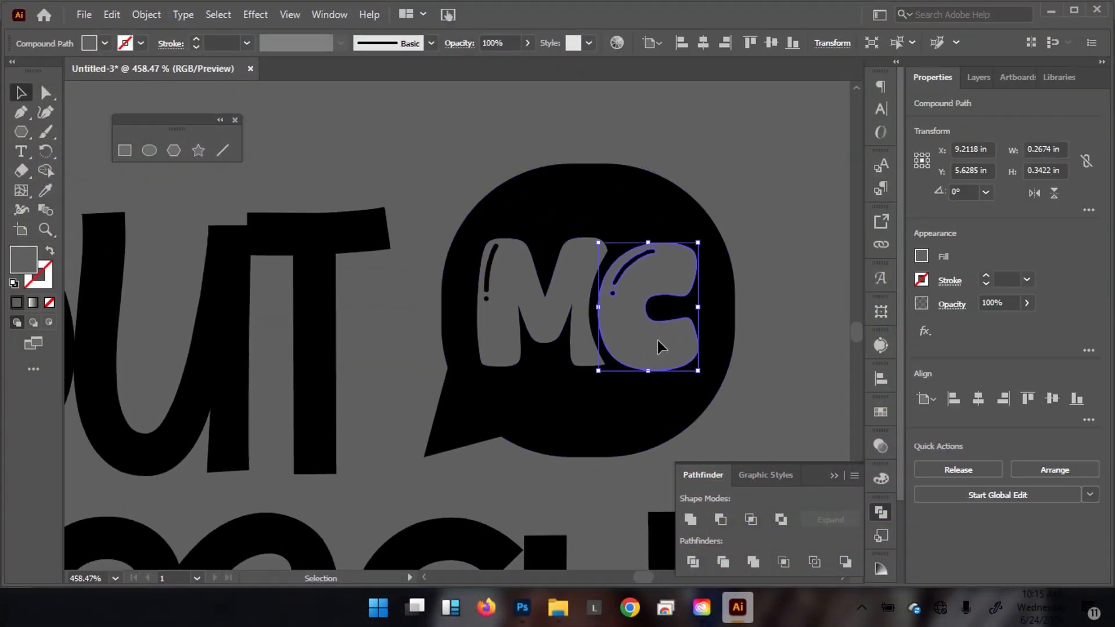
key("ctrl+shift+a")
left_click(540, 310)
key("ctrl+shift+a")
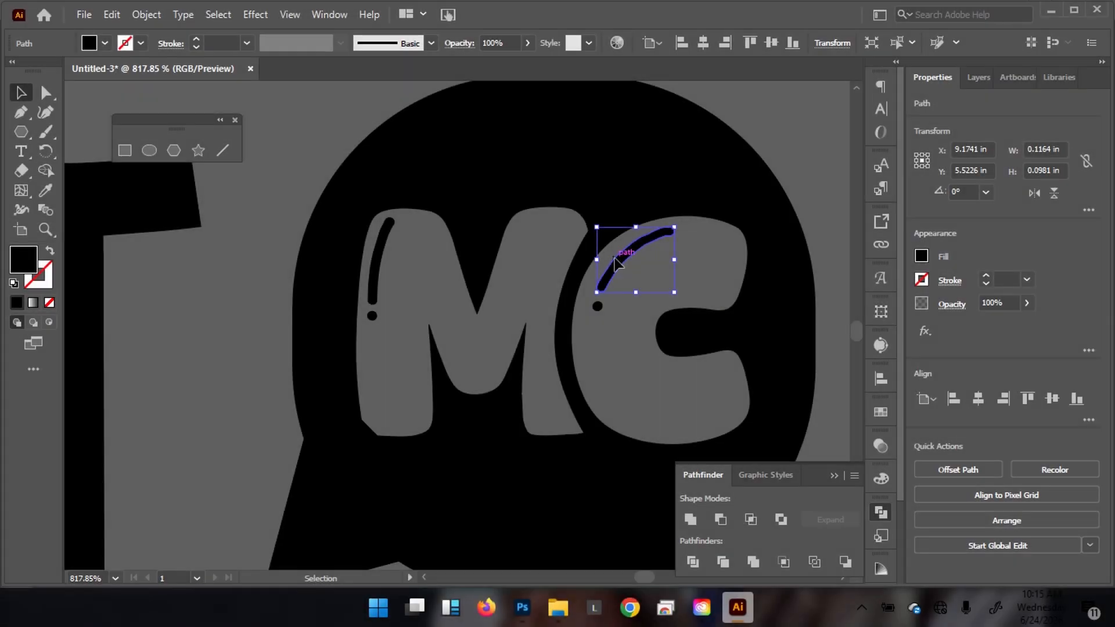
left_click(598, 308)
left_click(625, 251)
left_click(379, 261)
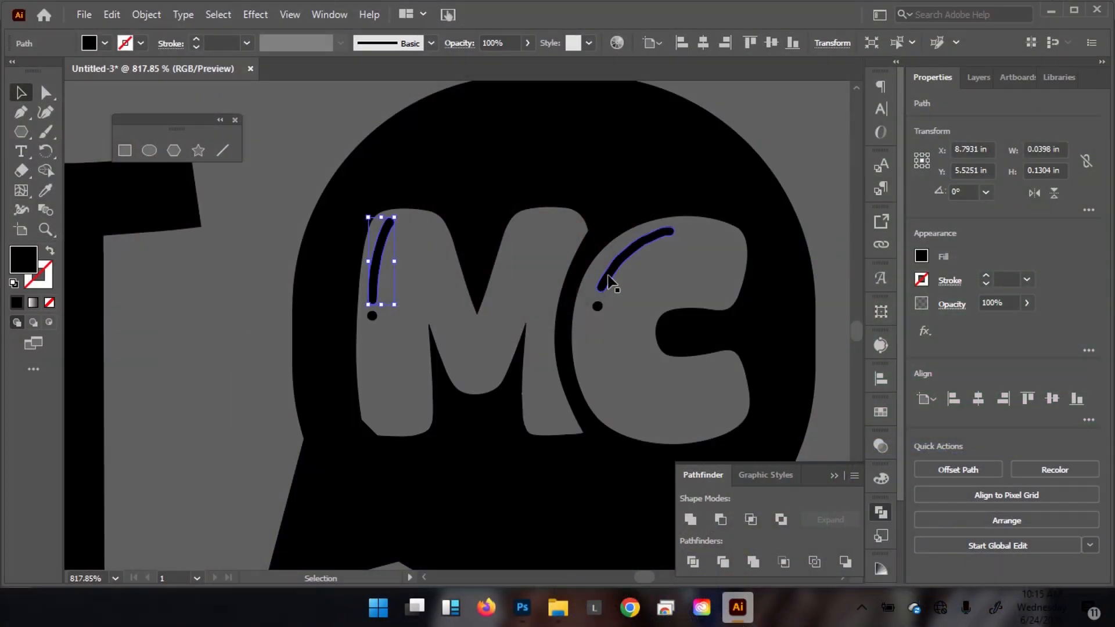
Reselect the C highlight, its dot and the M highlight, adding the M's small dot.
left_click(608, 282)
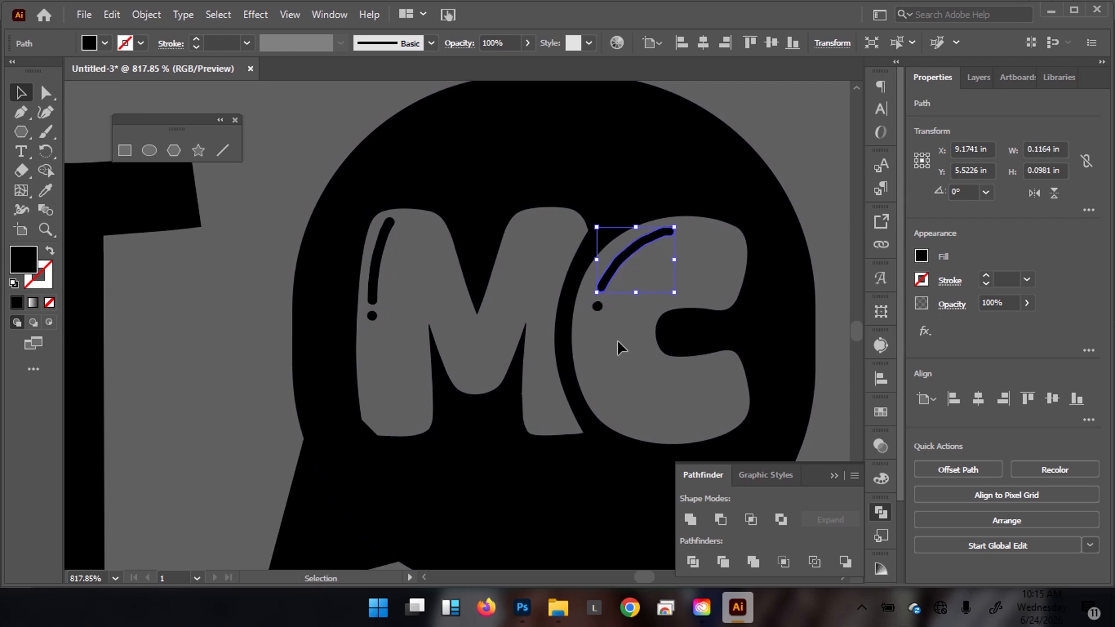
left_click(618, 341)
left_click(623, 260)
left_click(596, 307, "shift")
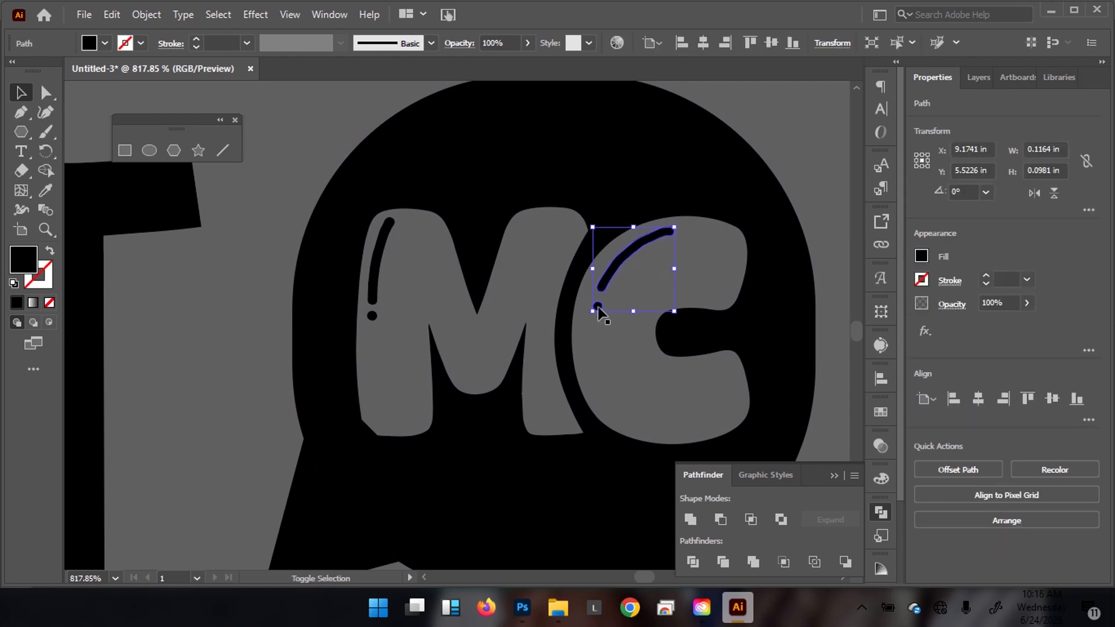
left_click(380, 255, "shift")
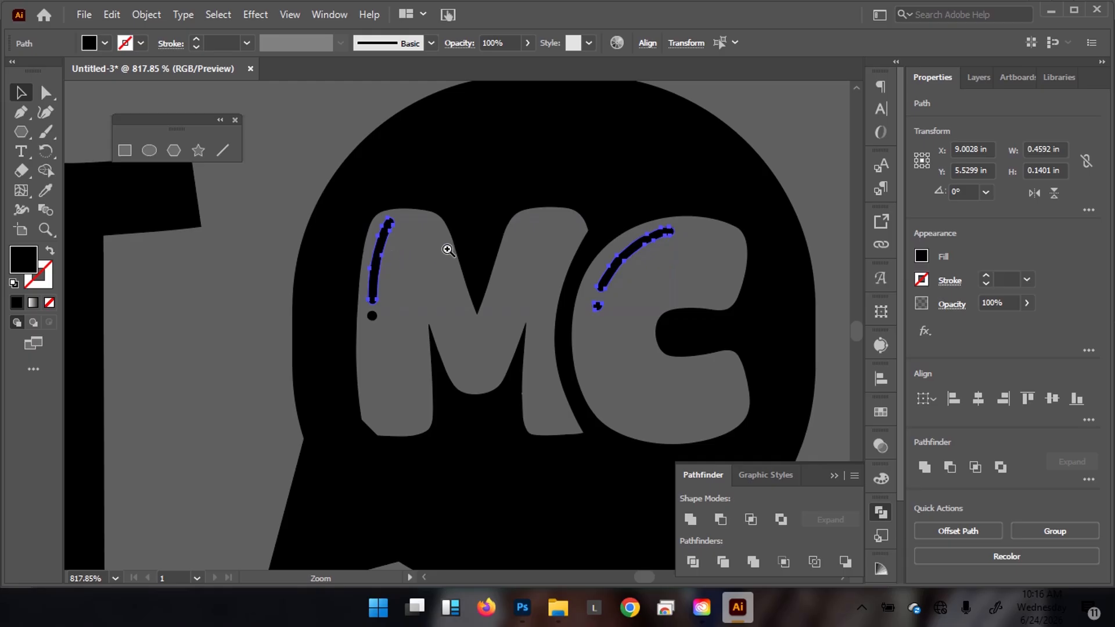
left_click_drag(503, 279, 636, 250)
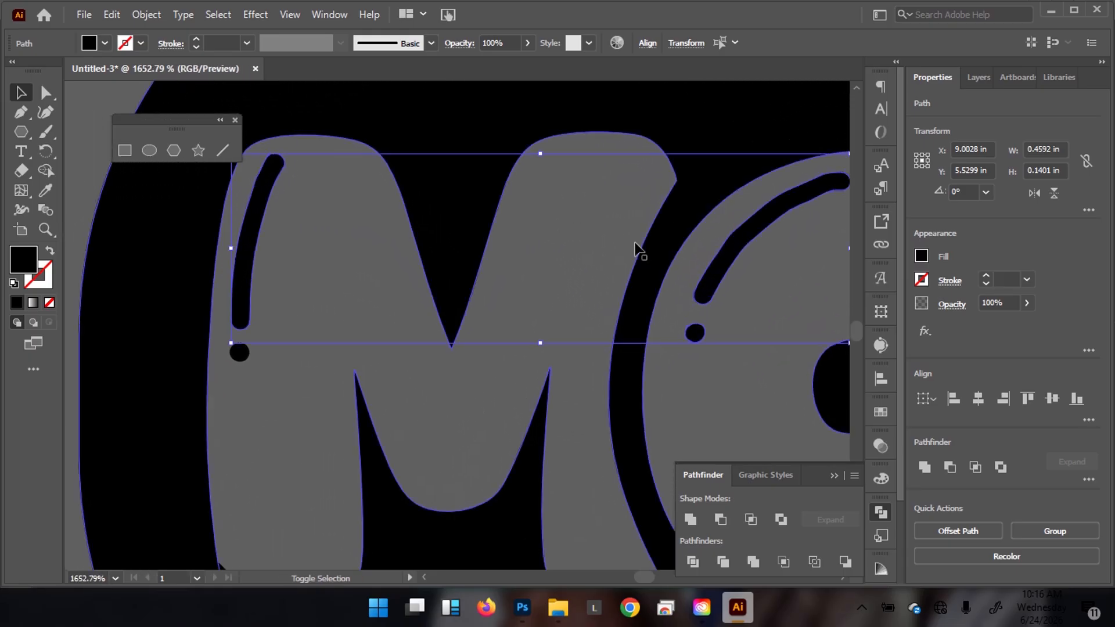
left_click(238, 364, "shift")
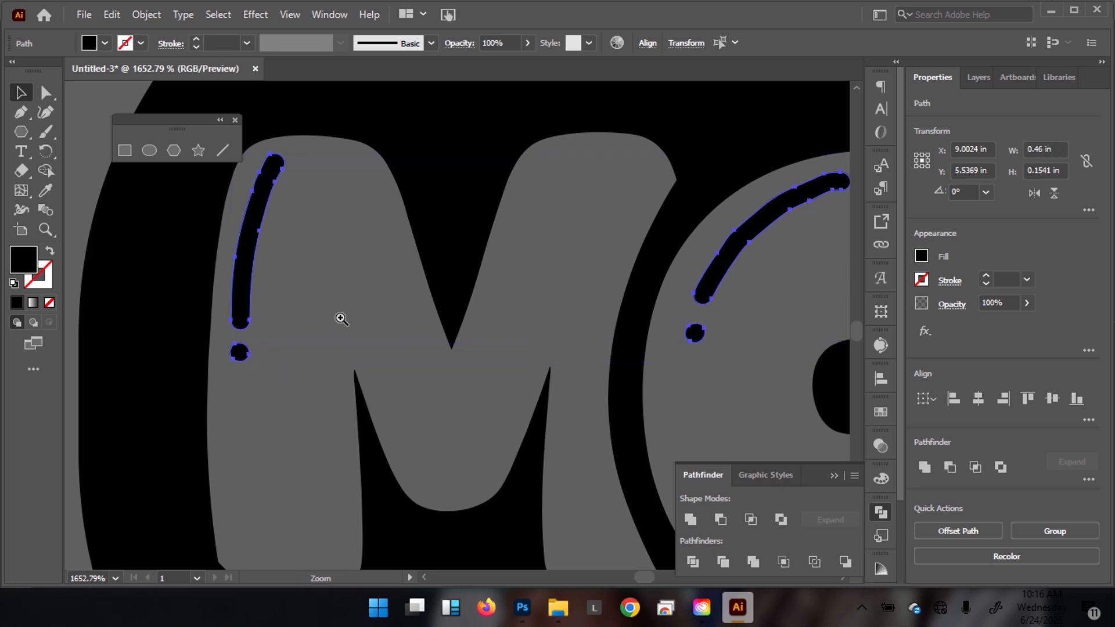
left_click_drag(341, 318, 261, 325)
left_click_drag(423, 337, 333, 348)
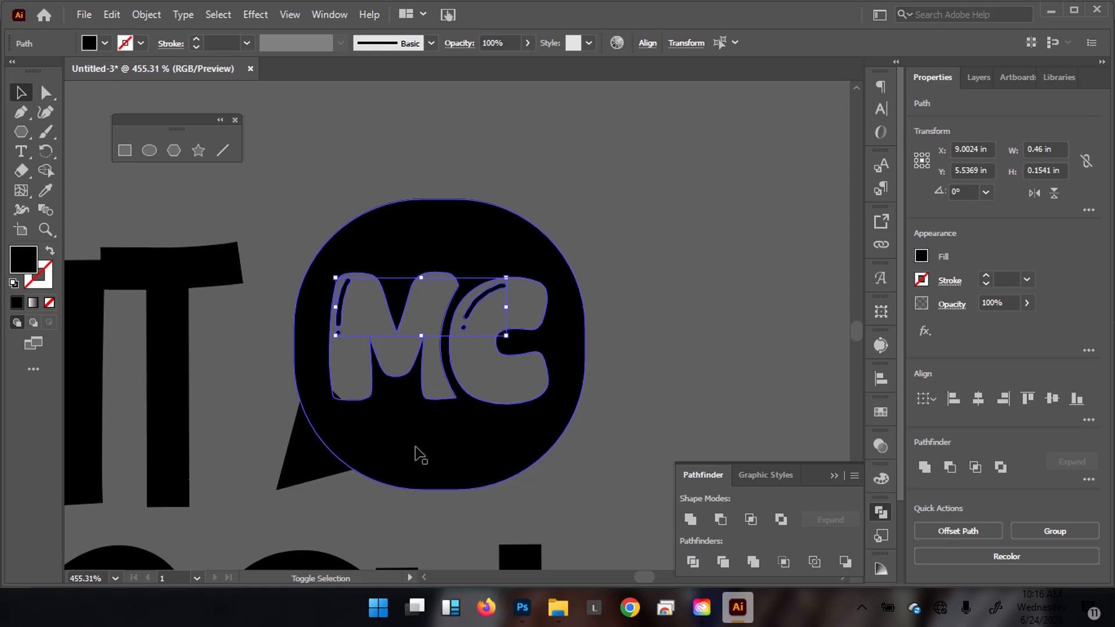
Unite the round bubble and triangle tail into one shape with Pathfinder.
left_click(416, 452, "shift")
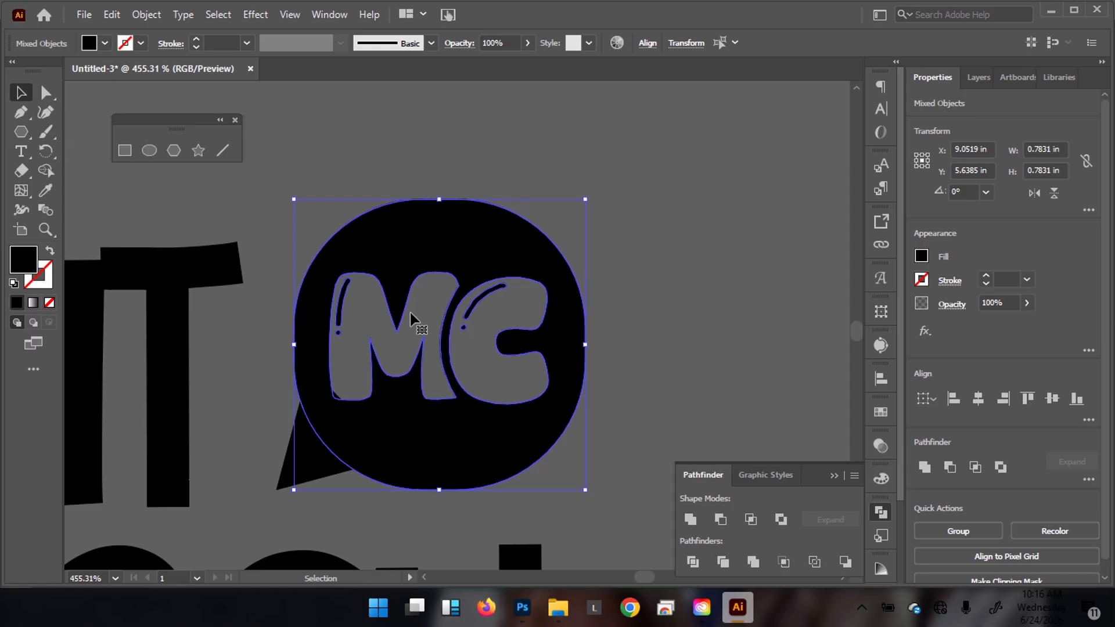
left_click(313, 473, "shift")
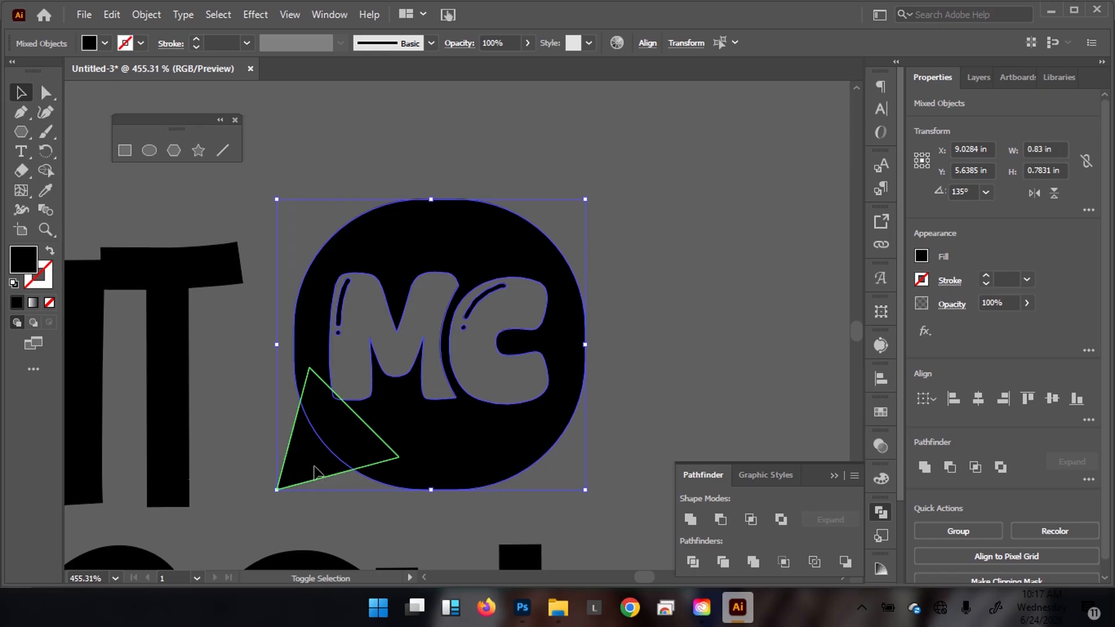
left_click(689, 519)
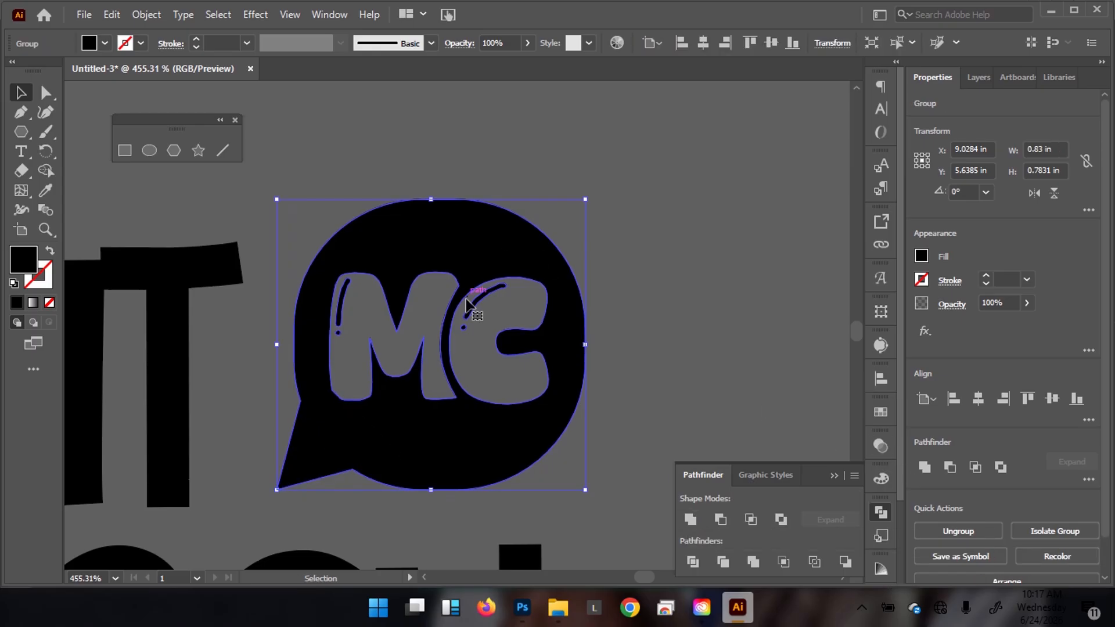
left_click(430, 306, "ctrl+alt")
Check the merged MC speech-bubble group, then zoom out to view the whole logo.
left_click_drag(429, 306, 574, 323)
left_click(666, 239)
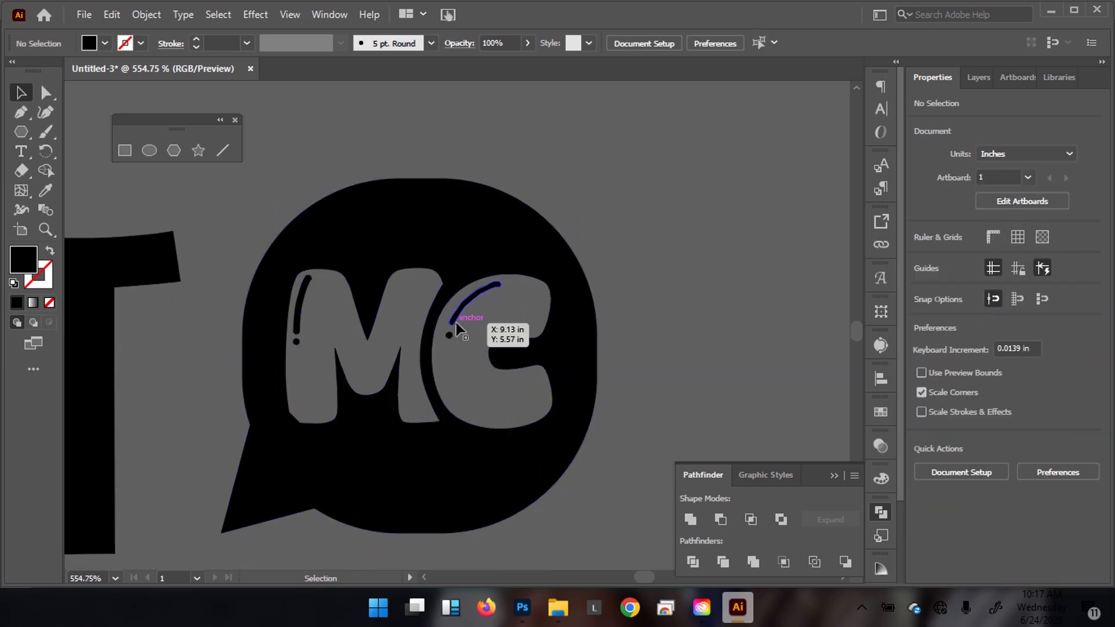
left_click(456, 314)
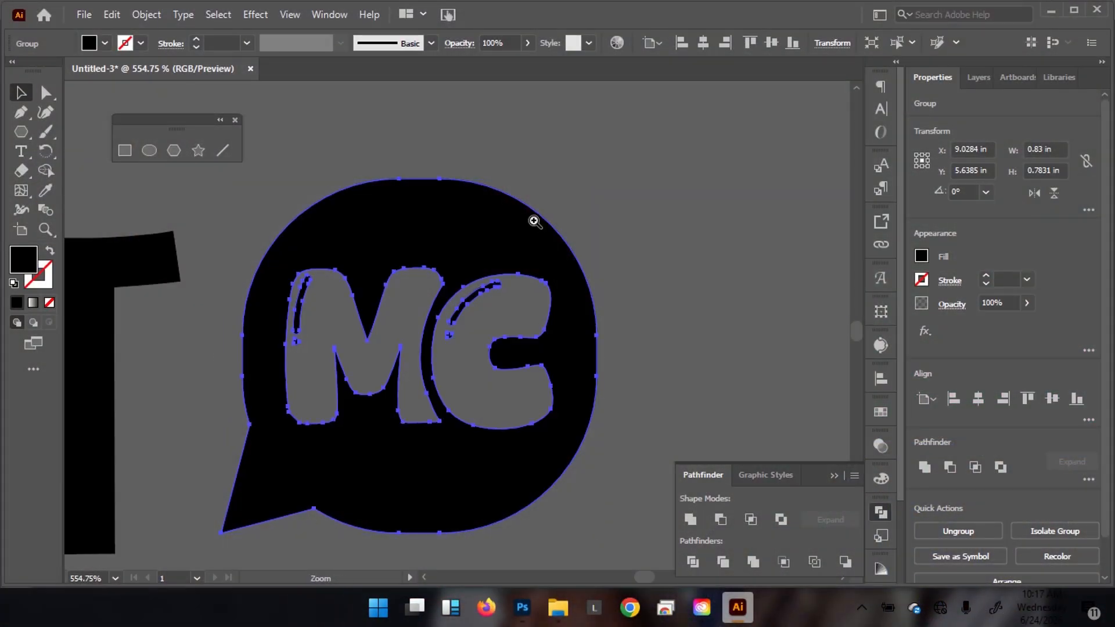
left_click(506, 236, "alt")
left_click_drag(287, 283, 301, 279)
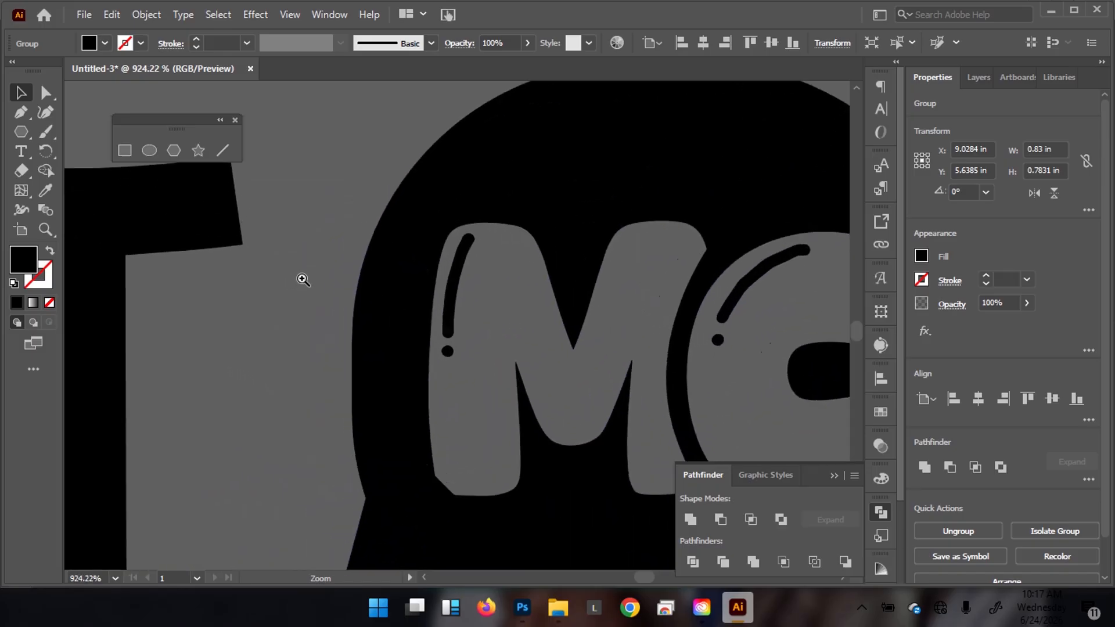
left_click_drag(429, 296, 80, 299)
left_click_drag(323, 354, 137, 333)
left_click_drag(380, 345, 490, 282)
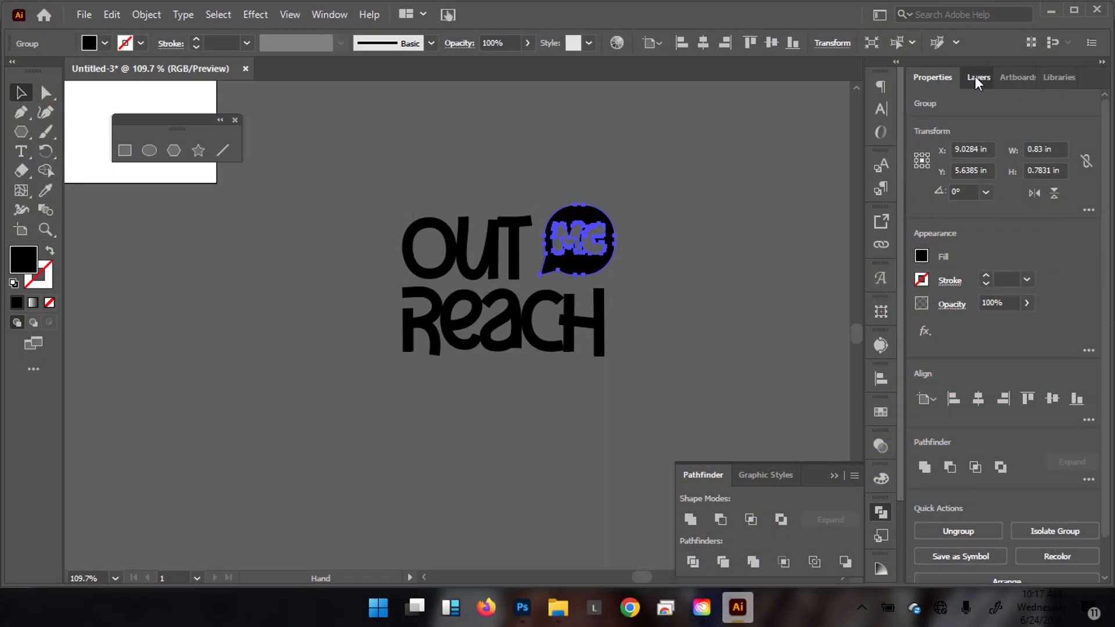
Add a new Layer 7 and make it the drawing target.
left_click(973, 76)
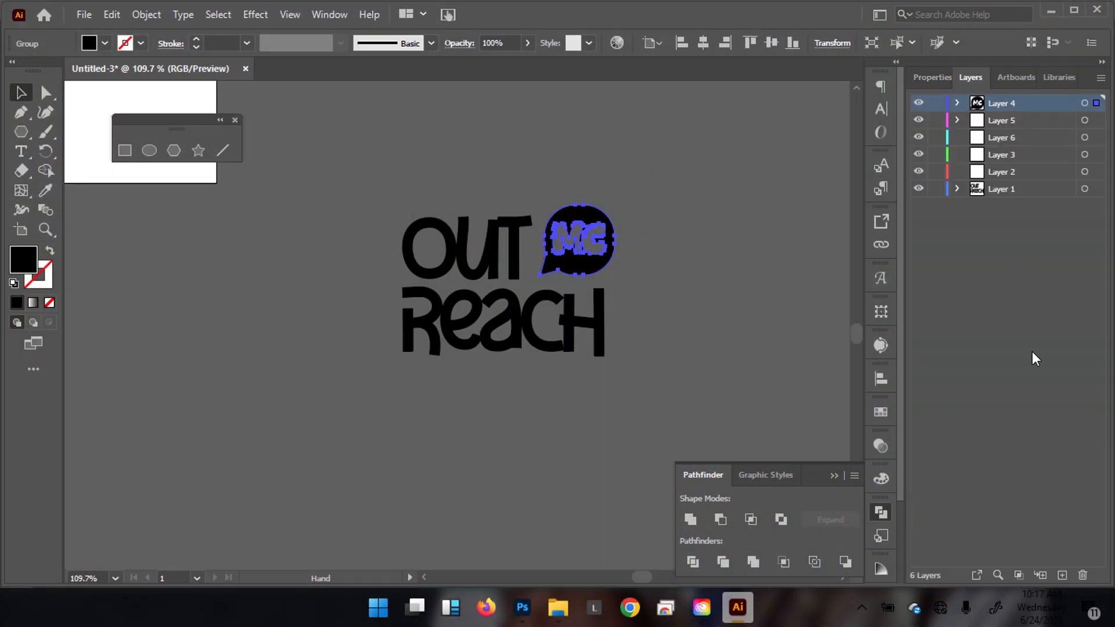
left_click(1061, 577)
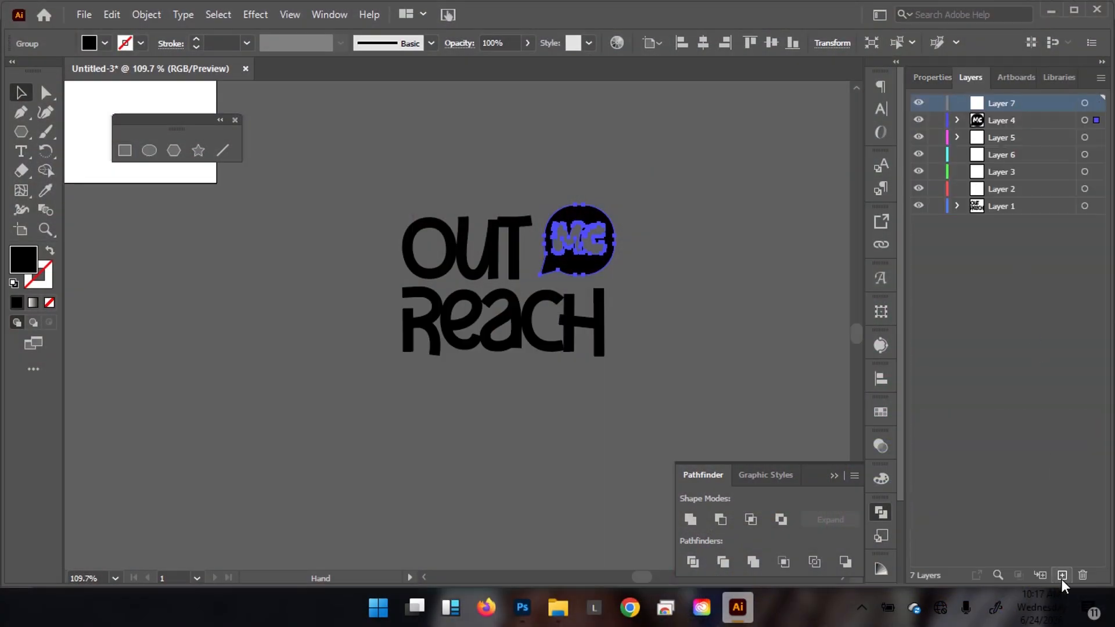
left_click(1084, 103)
Draw an unfilled black-stroked arc beneath REACH with the Pen tool.
key("p")
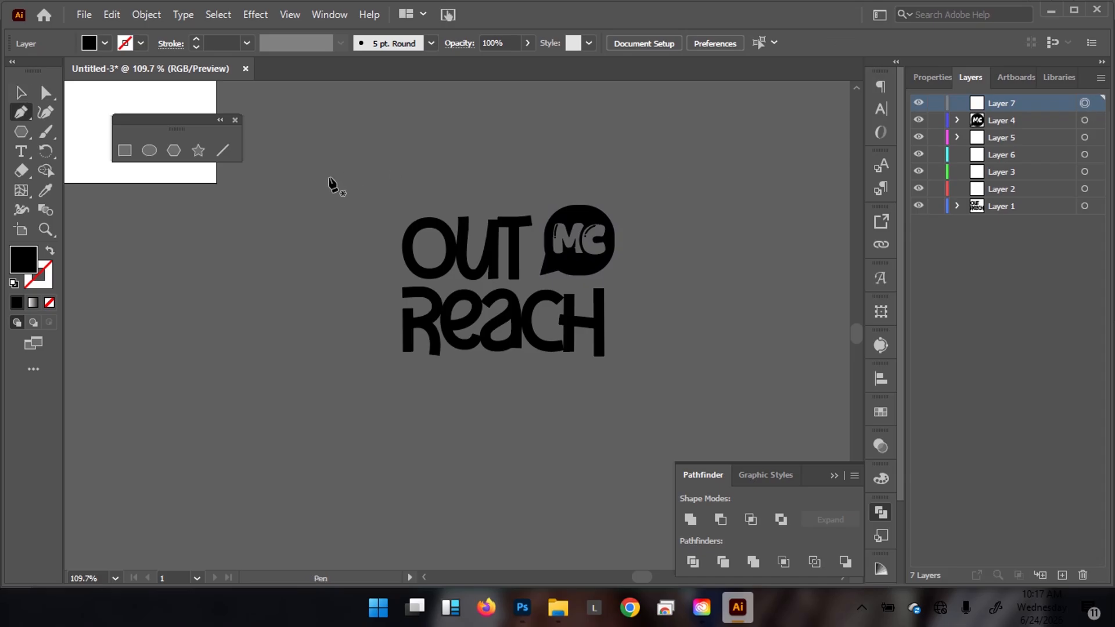
key("shift+x")
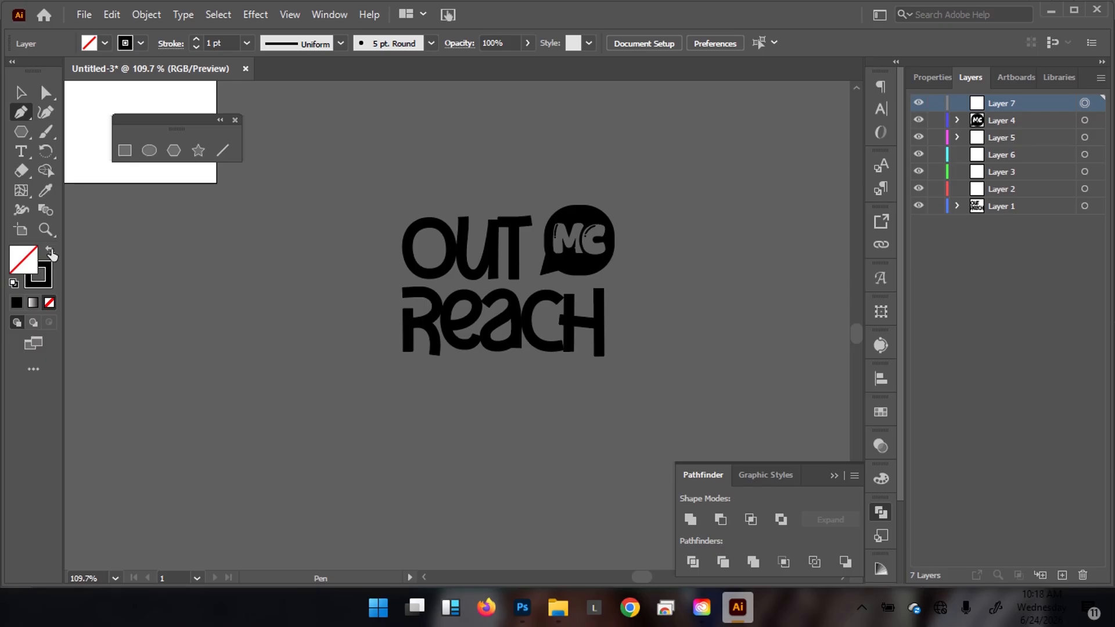
left_click(394, 374)
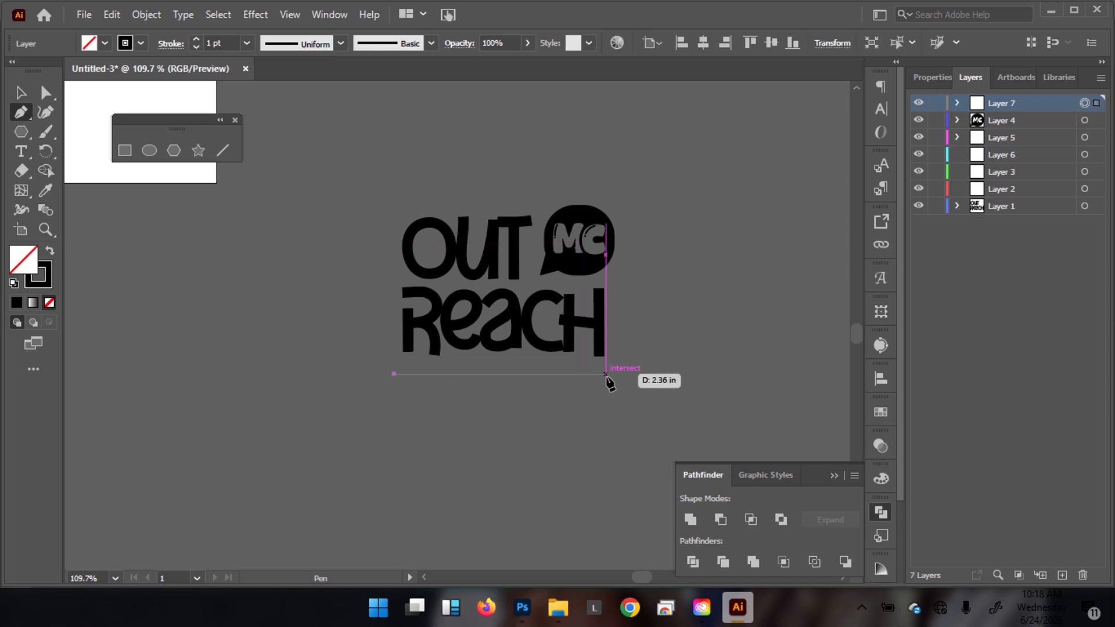
left_click_drag(606, 374, 719, 325)
key("v")
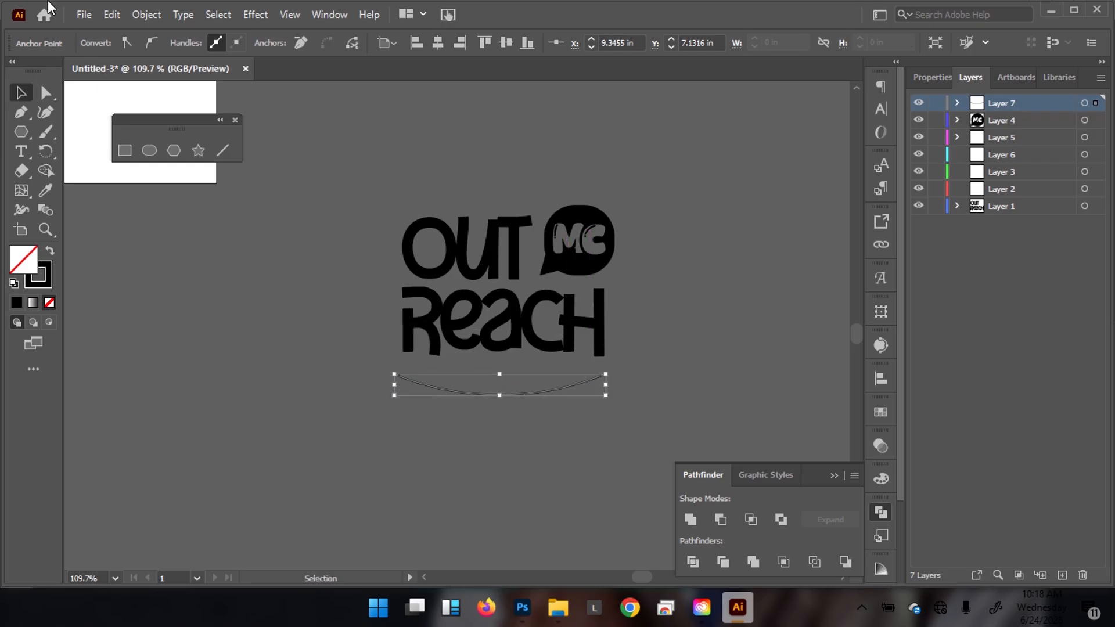
left_click(331, 407)
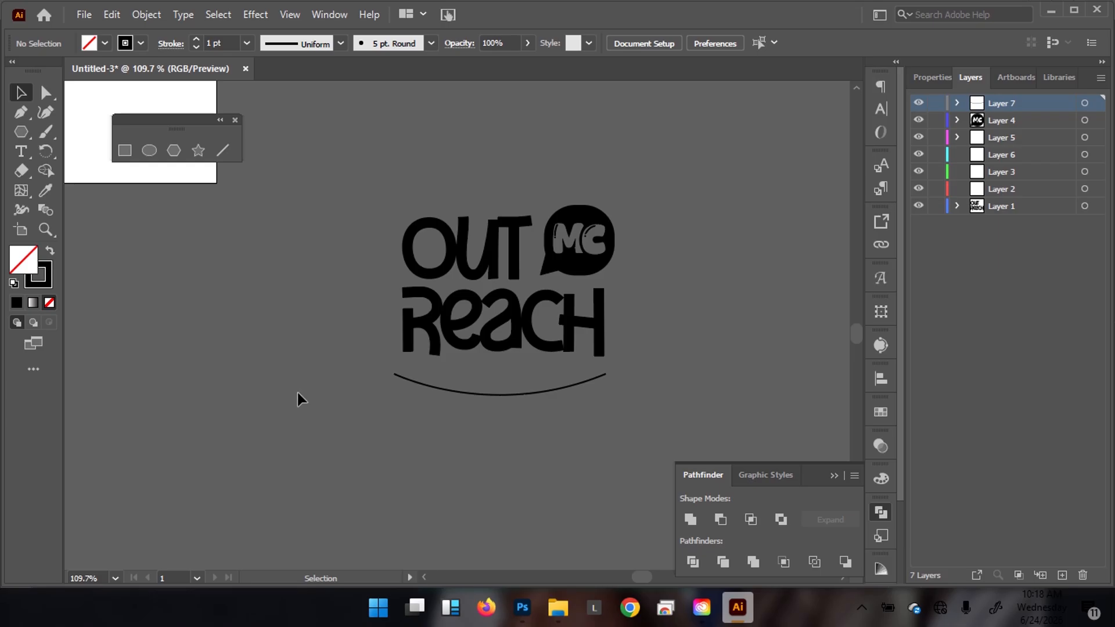
Set the arc under REACH to a 4 pt stroke and nudge it slightly right.
left_click(481, 395)
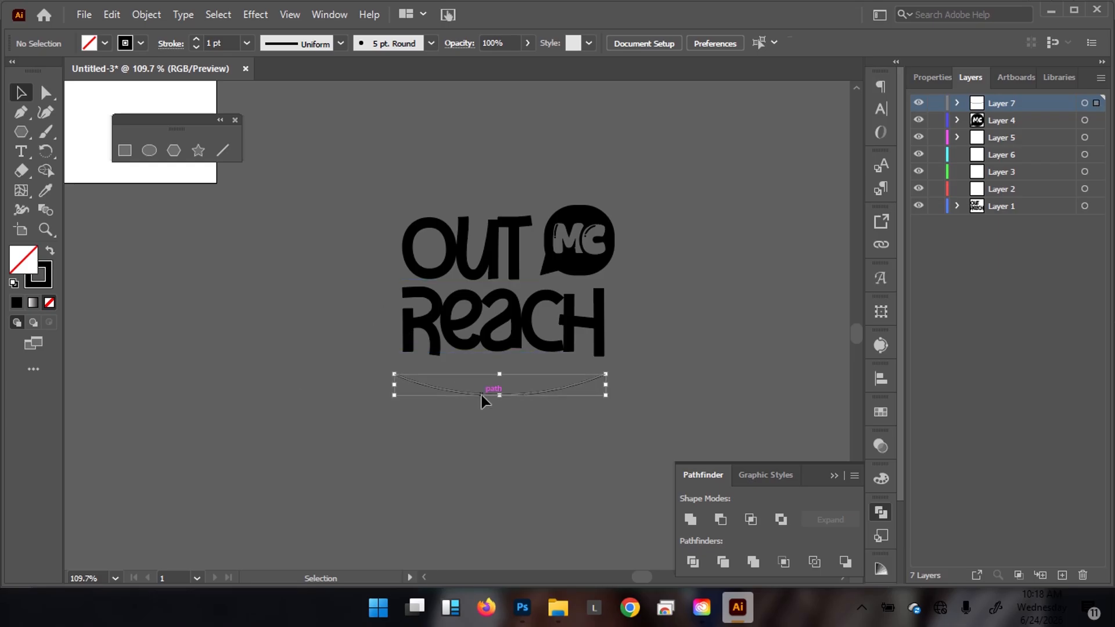
left_click(197, 40)
left_click(197, 40)
left_click(197, 39)
left_click(197, 40)
left_click(274, 280)
left_click_drag(511, 214, 439, 212)
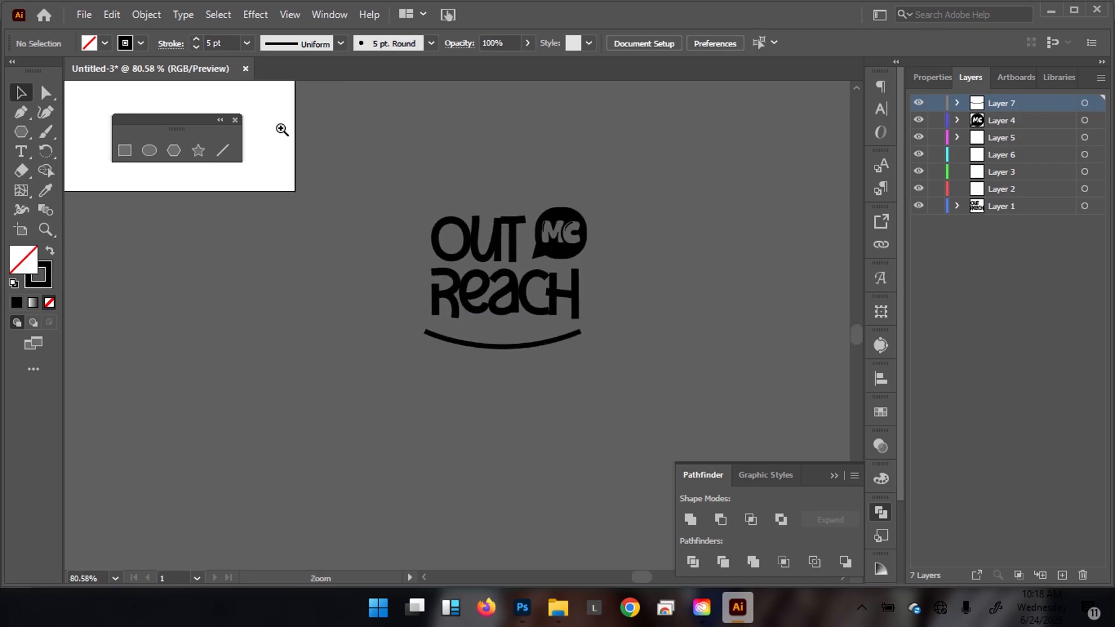
left_click(447, 342)
left_click(195, 48)
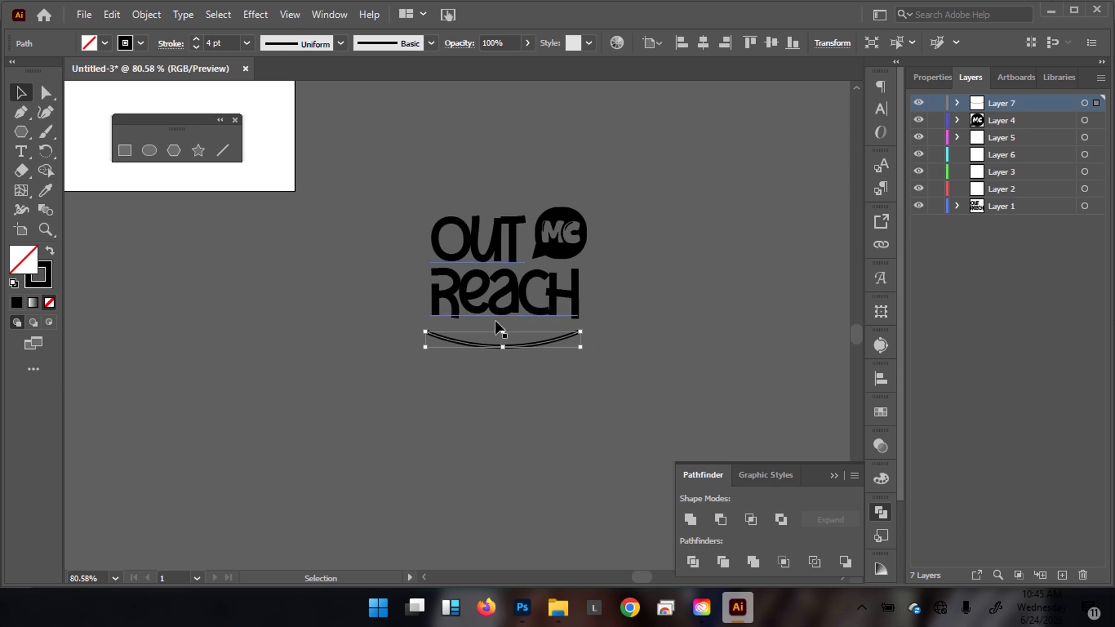
mouse_move(514, 342)
left_mouse_down()
mouse_move(515, 368)
mouse_move(510, 360)
left_mouse_up()
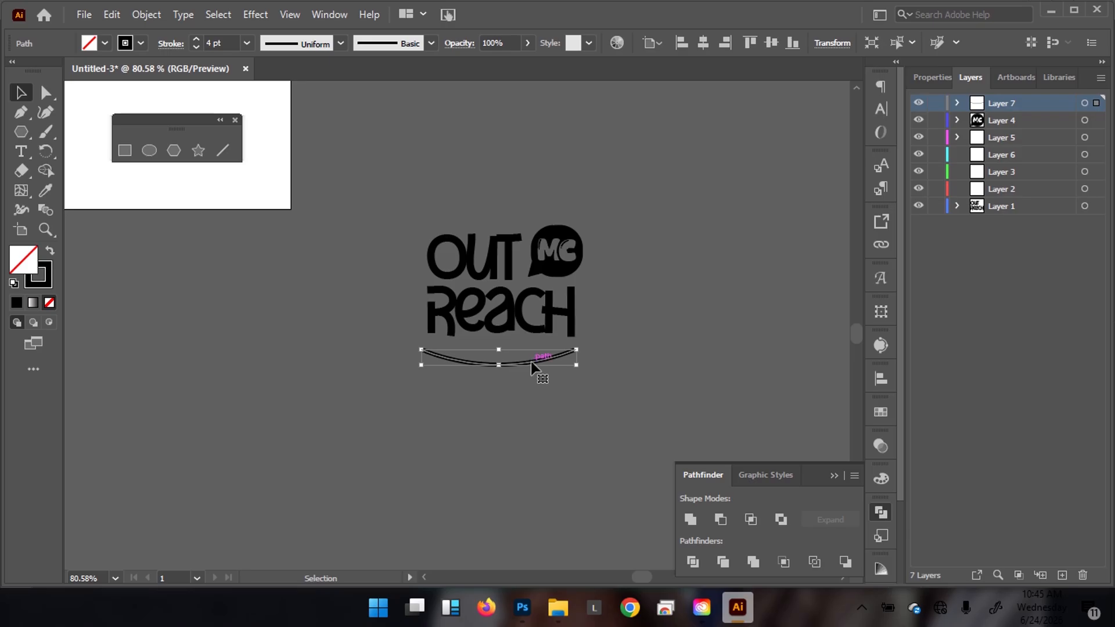
key("Right")
Alt-drag a copy of the arc below the original and nudge it up close beneath it.
left_click_drag(487, 348, 635, 350)
left_click_drag(531, 372, 481, 355)
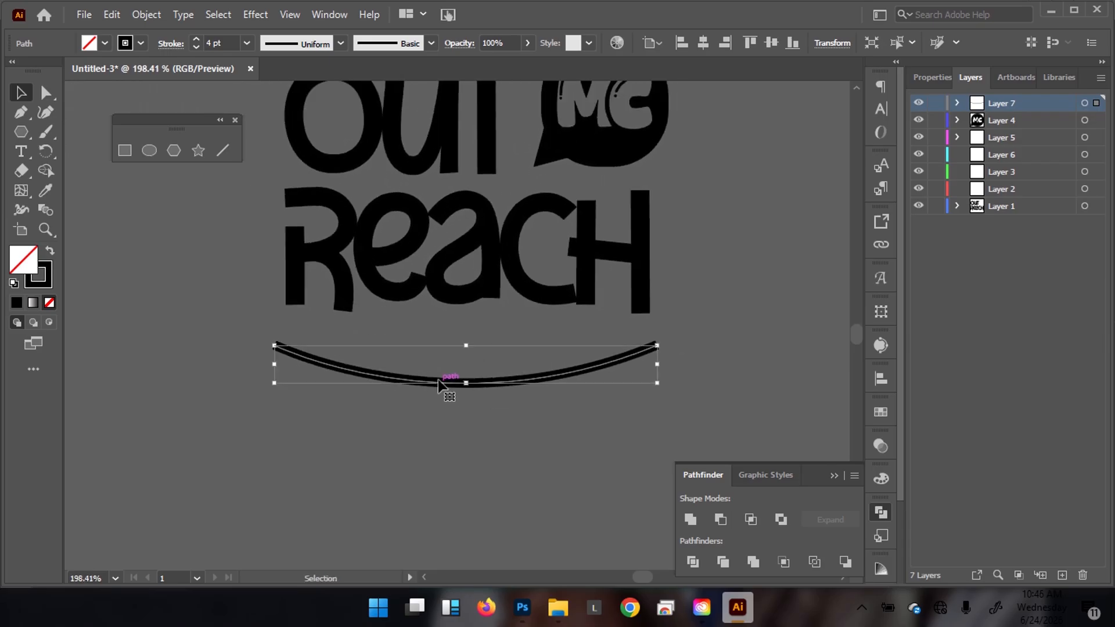
key("alt")
left_click_drag(443, 386, 434, 429)
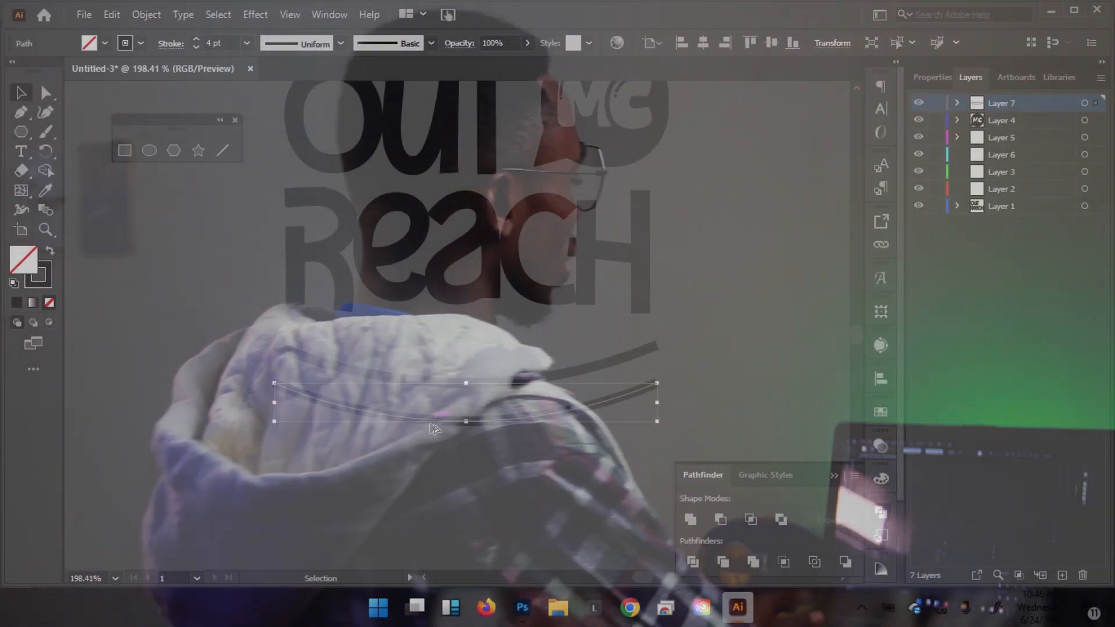
key("Up")
key("Up")
key("Up")
key("Up")
key("Up")
key("Up")
key("Up")
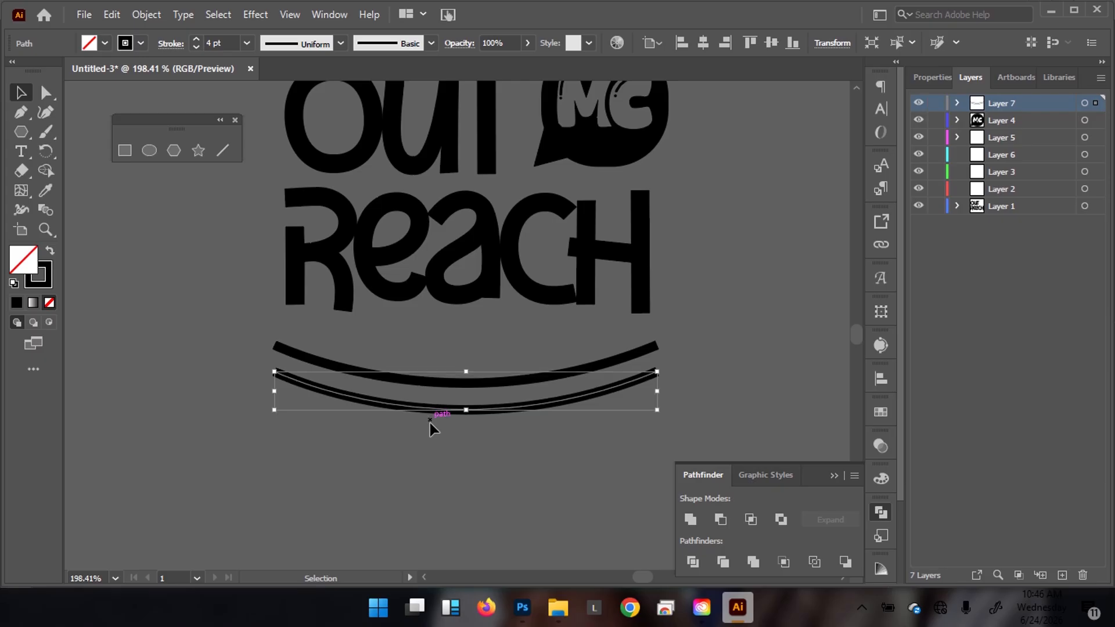
key("Up")
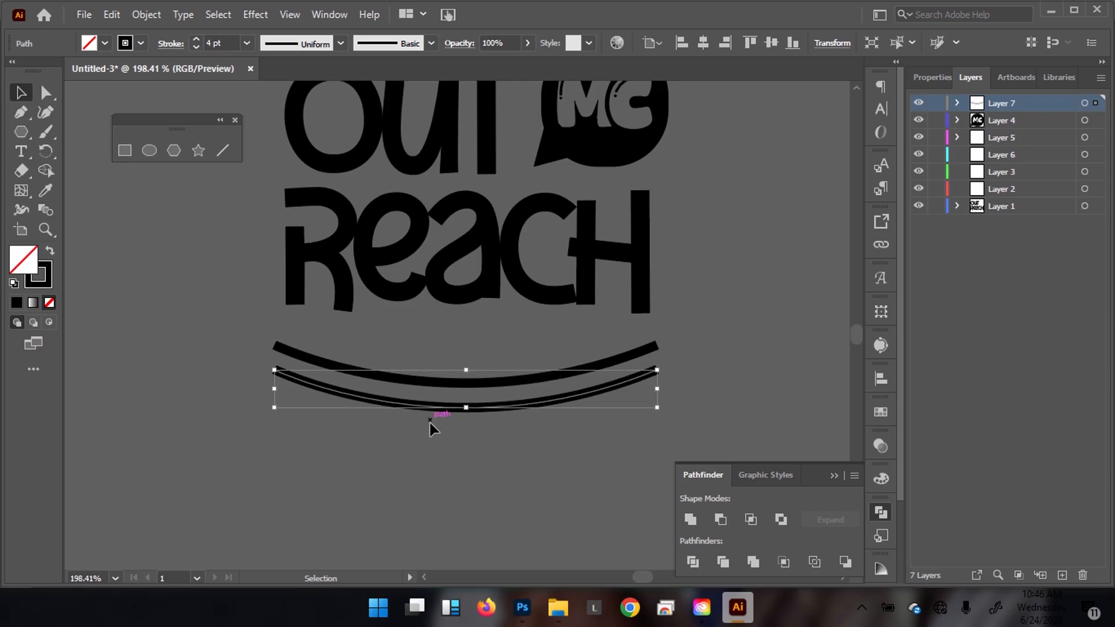
left_click_drag(475, 249, 331, 251)
left_click_drag(510, 228, 492, 340)
mouse_move(451, 341)
left_mouse_down()
mouse_move(511, 341)
mouse_move(469, 341)
left_mouse_up()
left_click_drag(429, 426, 499, 430)
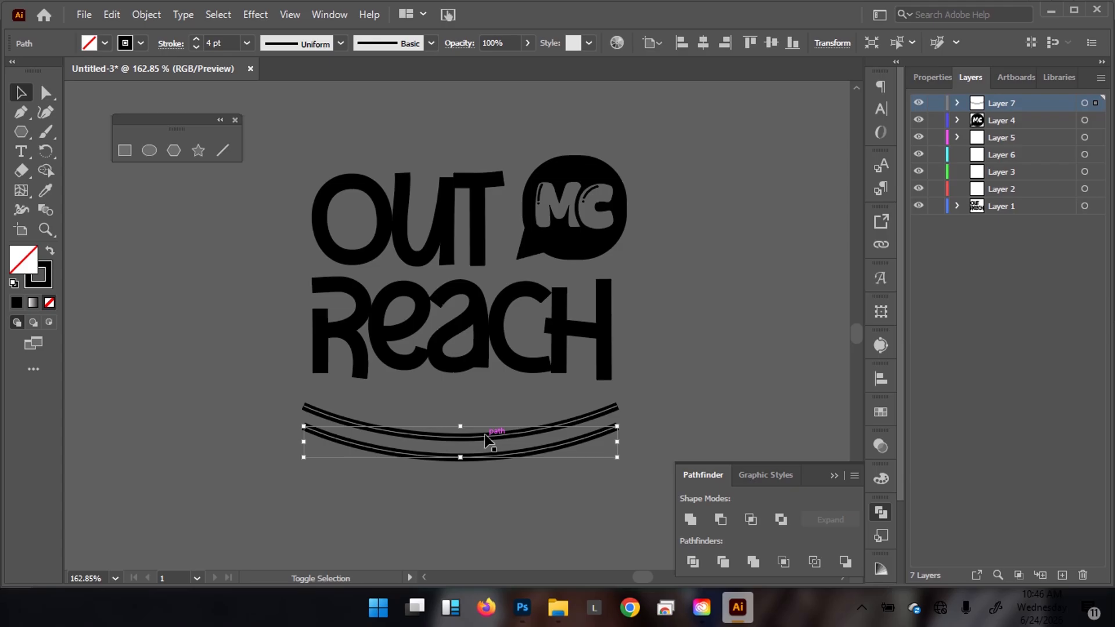
Set both arcs under REACH to a 3 pt stroke.
left_click(484, 435, "shift")
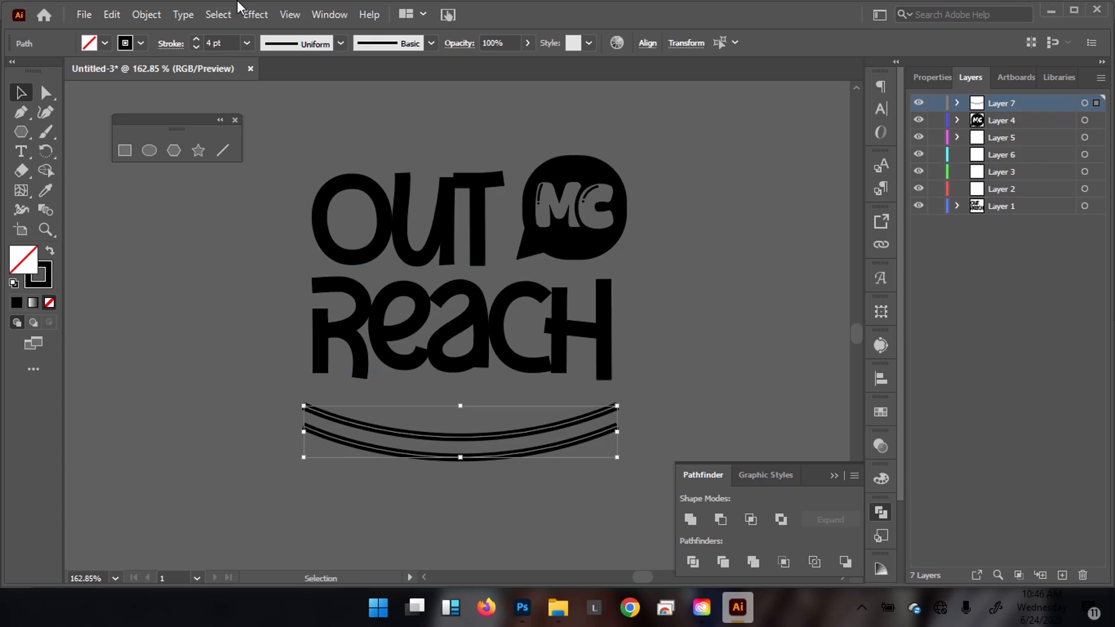
left_click(198, 48)
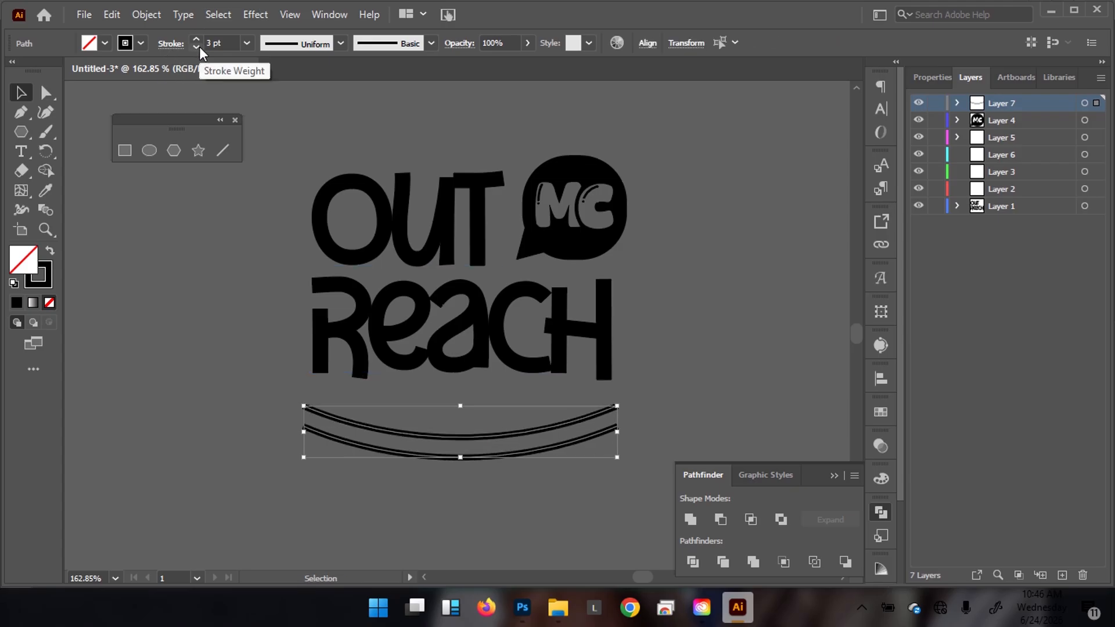
left_click(199, 299)
mouse_move(611, 338)
left_mouse_down()
mouse_move(355, 331)
mouse_move(341, 279)
left_mouse_up()
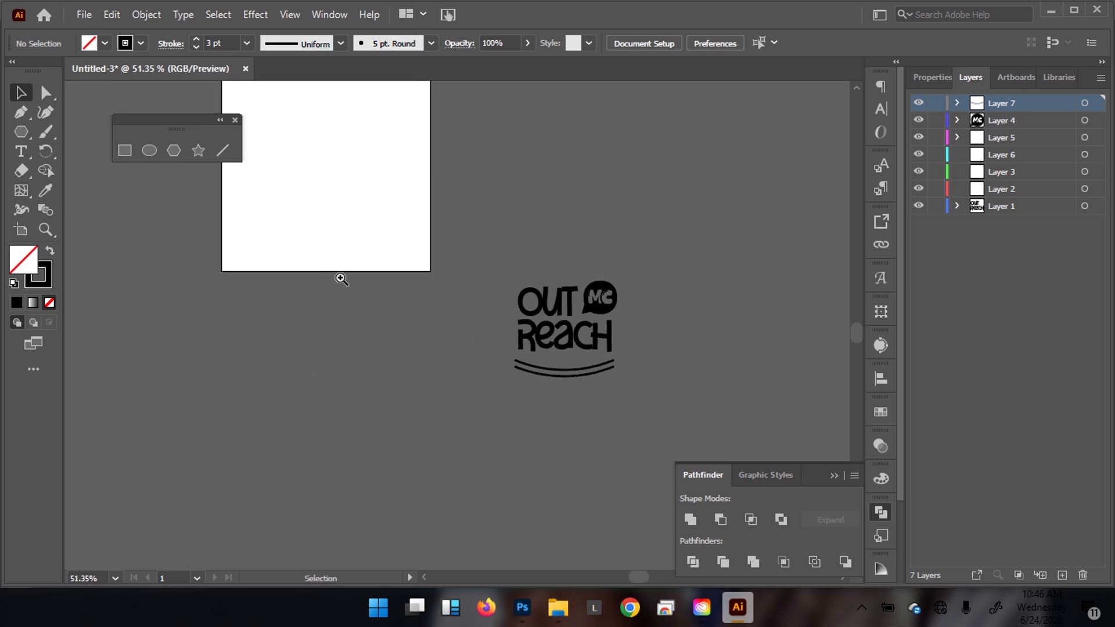
left_click_drag(539, 286, 674, 270)
left_click_drag(625, 298, 585, 287)
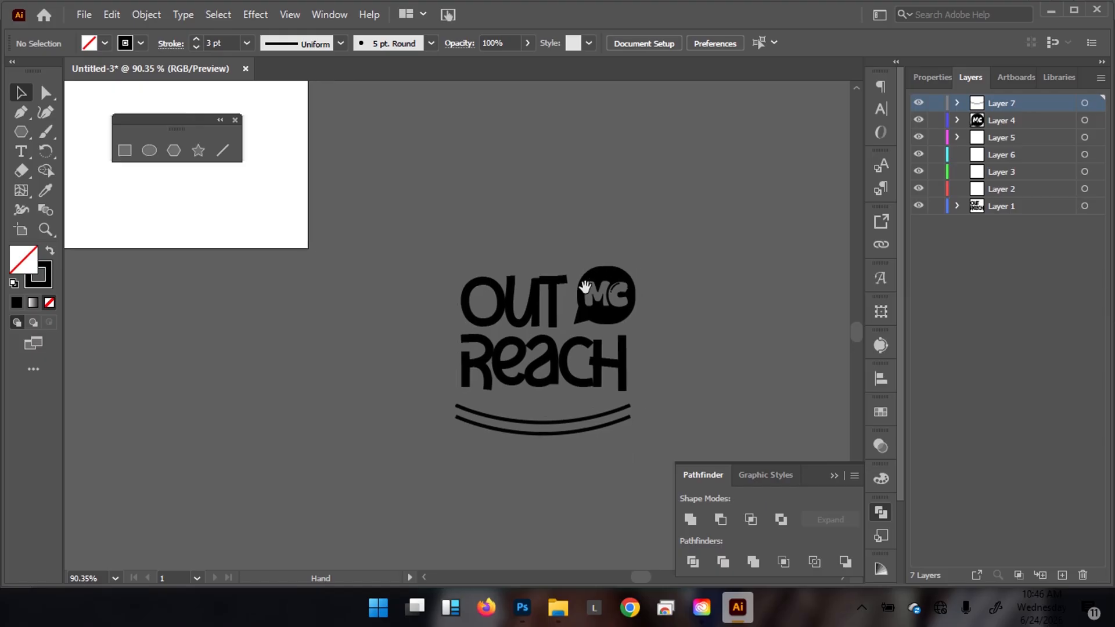
Glance at the Photoshop OUTREACH.psd flyer, then return to Illustrator.
mouse_move(522, 607)
left_click(524, 563)
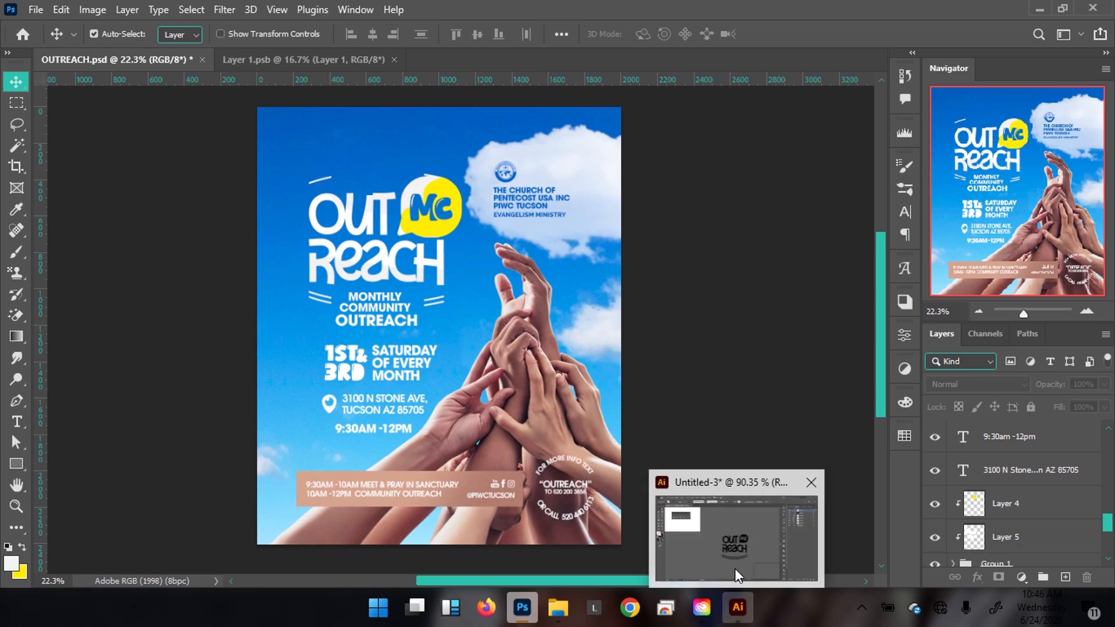
left_click(739, 609)
Reflect a copy of the lower arc across the horizontal axis.
left_click(537, 435)
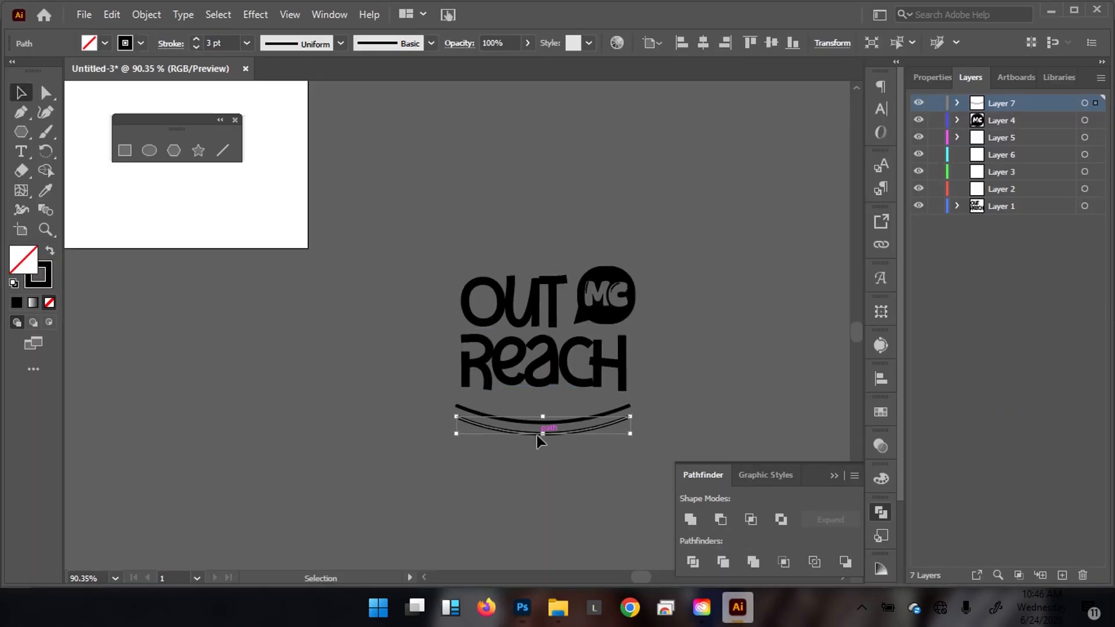
right_click(538, 435)
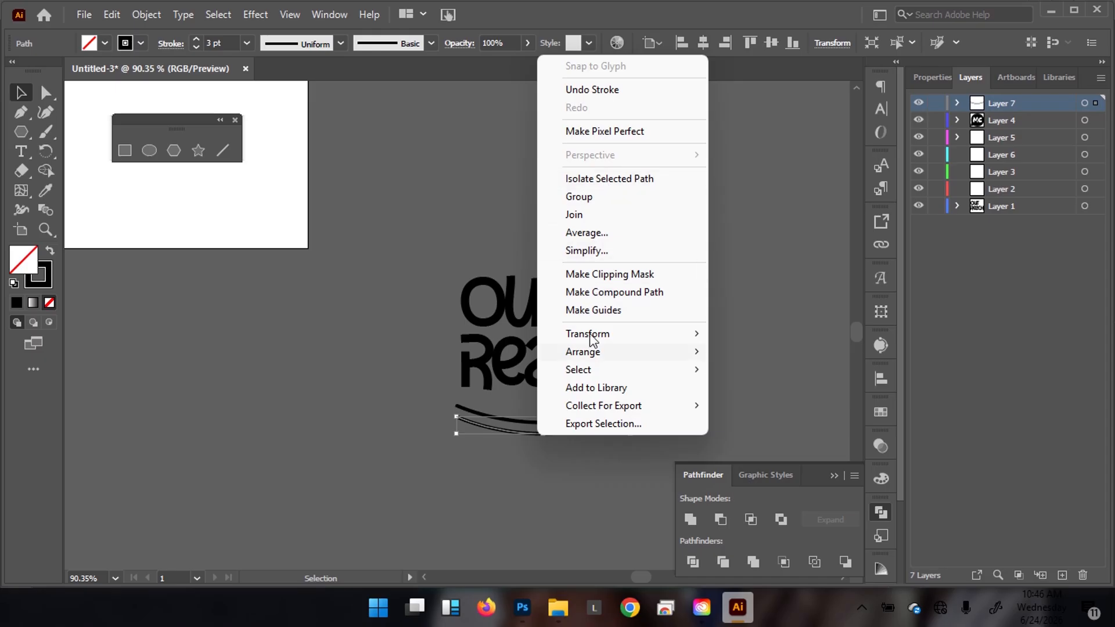
mouse_move(608, 337)
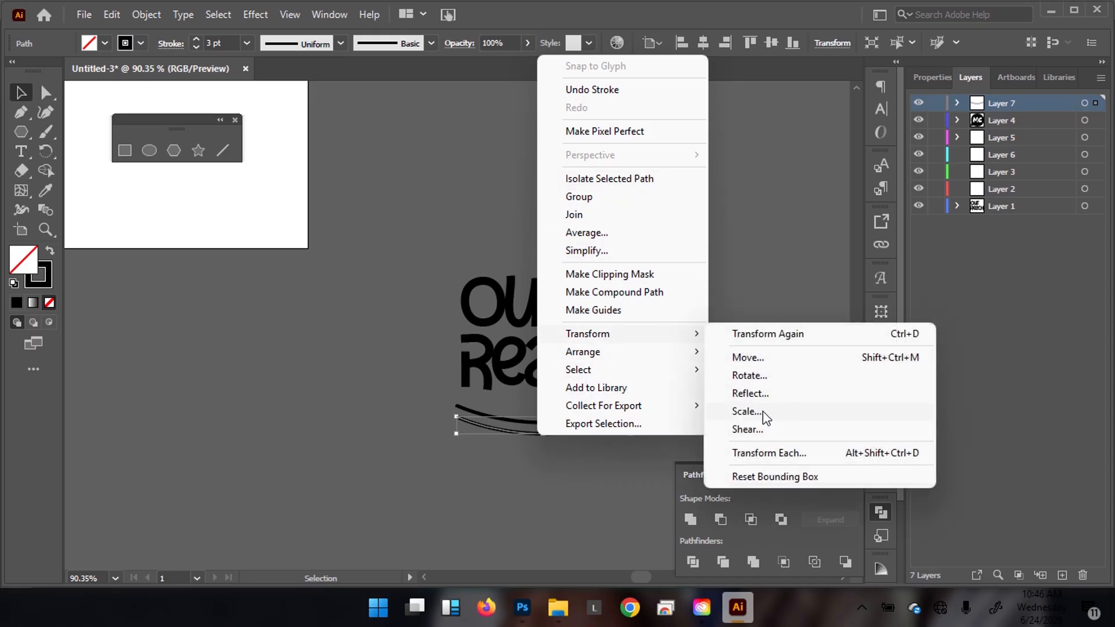
left_click(761, 394)
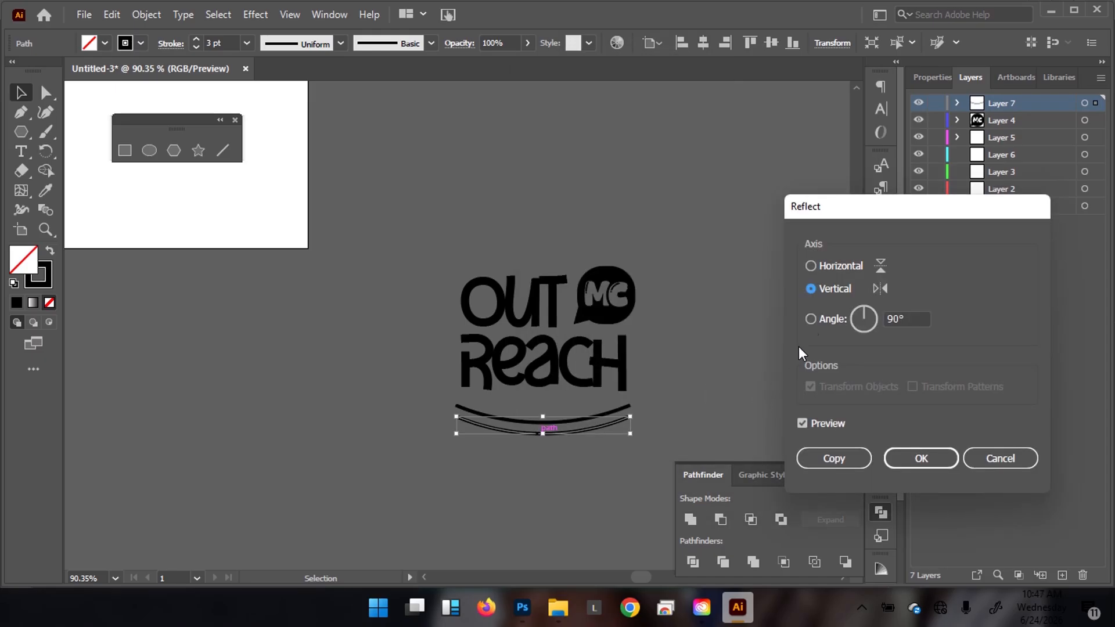
left_click(810, 265)
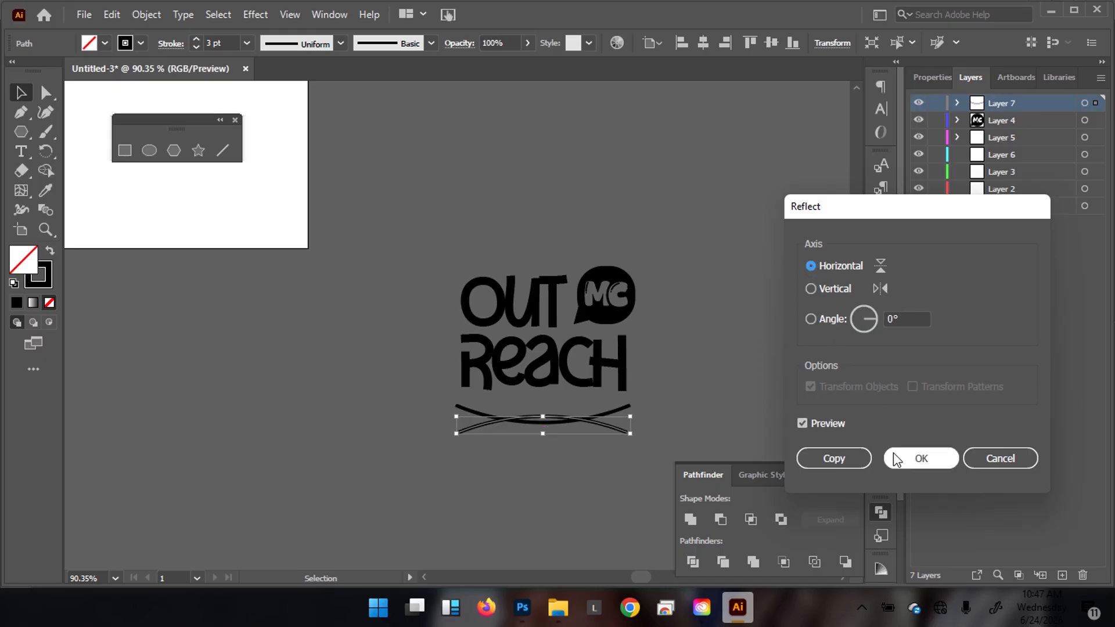
left_click(836, 457)
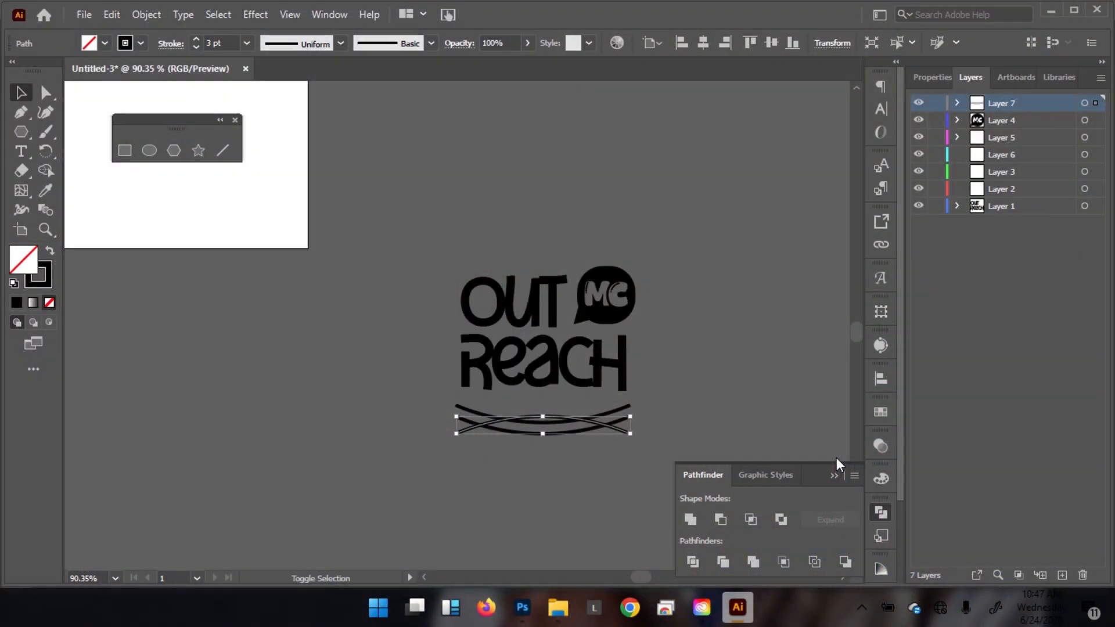
Nudge the flipped arc up to sit above OUT, comparing against the Photoshop flyer.
key("shift+Up")
key("shift+Up")
key("shift+Up")
key("shift+Up")
key("shift+Up")
key("shift+Up")
key("shift+Up")
key("shift+Up")
key("shift+Up")
key("shift+Up")
key("shift+Up")
key("shift+Up")
key("shift+Up")
key("shift+Up")
key("shift+Up")
key("shift+Up")
key("Down")
key("Down")
key("Down")
key("Down")
key("Down")
key("Down")
key("Down")
key("Down")
key("Down")
key("Down")
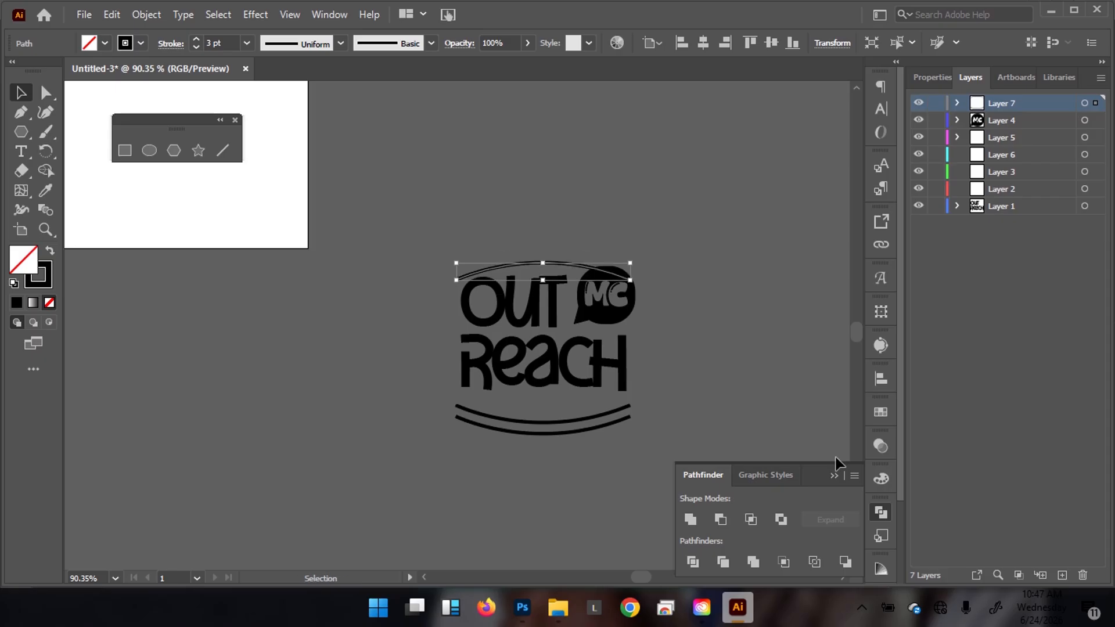
key("Up")
key("Up")
key("Up")
key("Up")
key("Up")
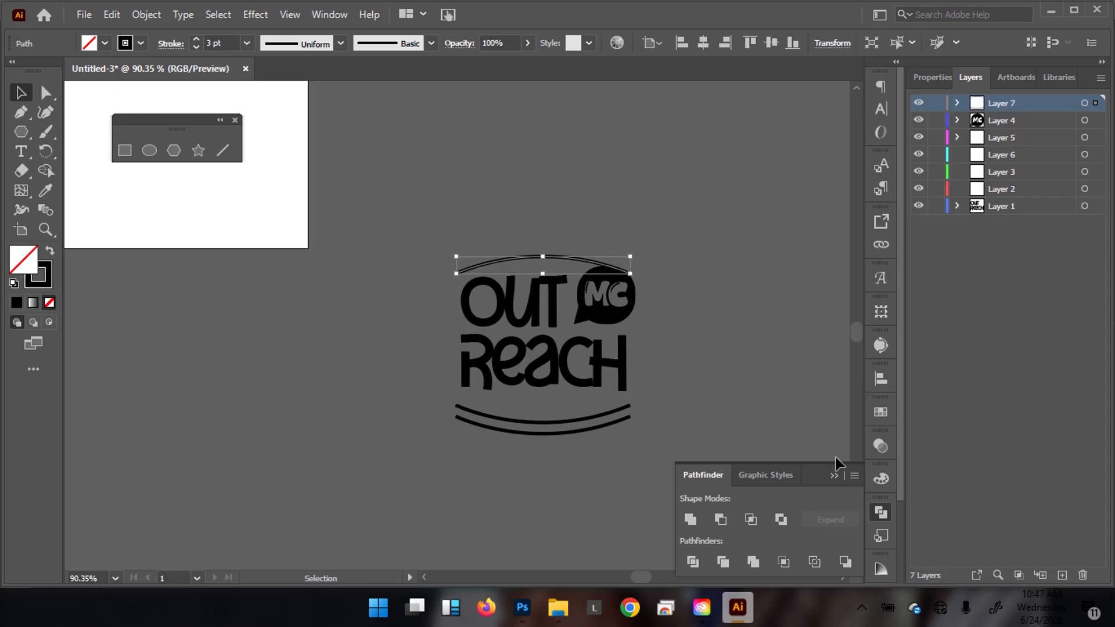
key("Up")
key("Up")
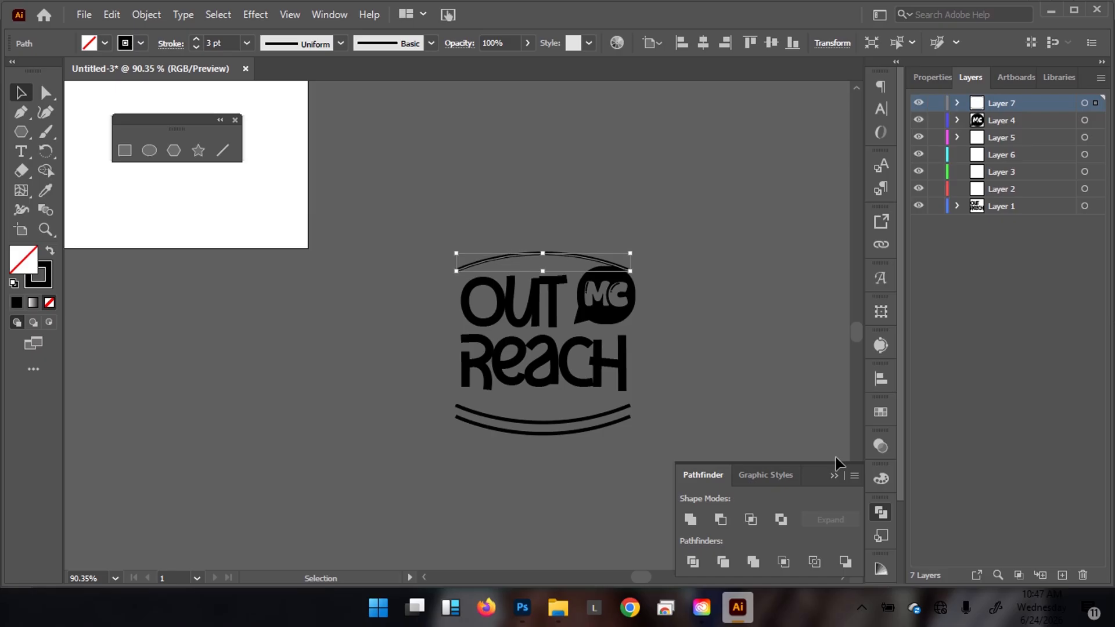
left_click(726, 290)
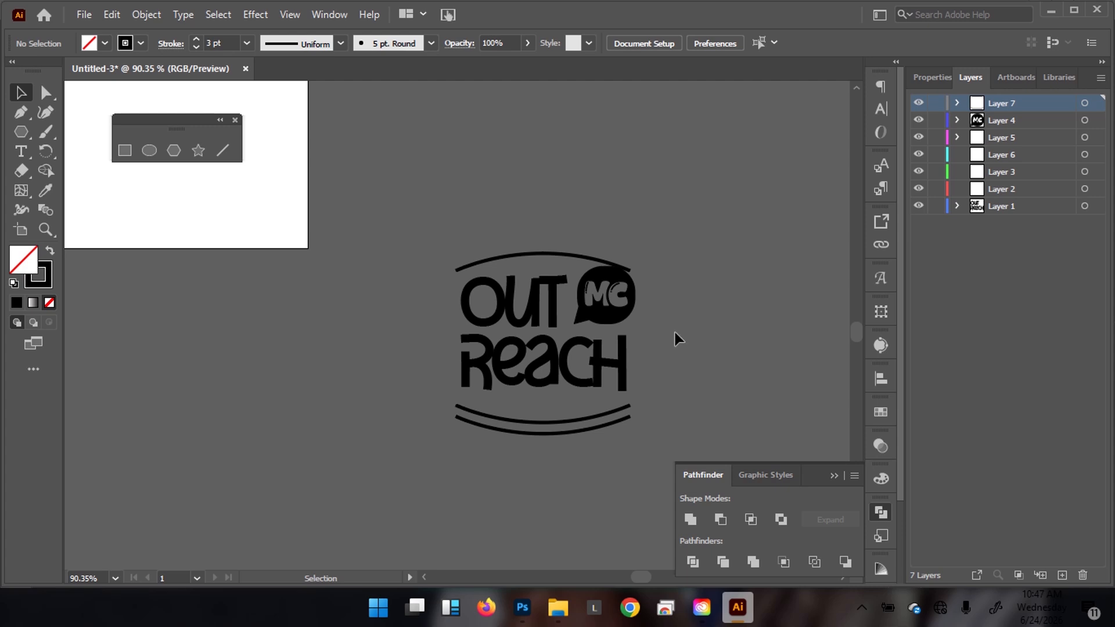
mouse_move(522, 607)
left_click(532, 545)
left_click(569, 256)
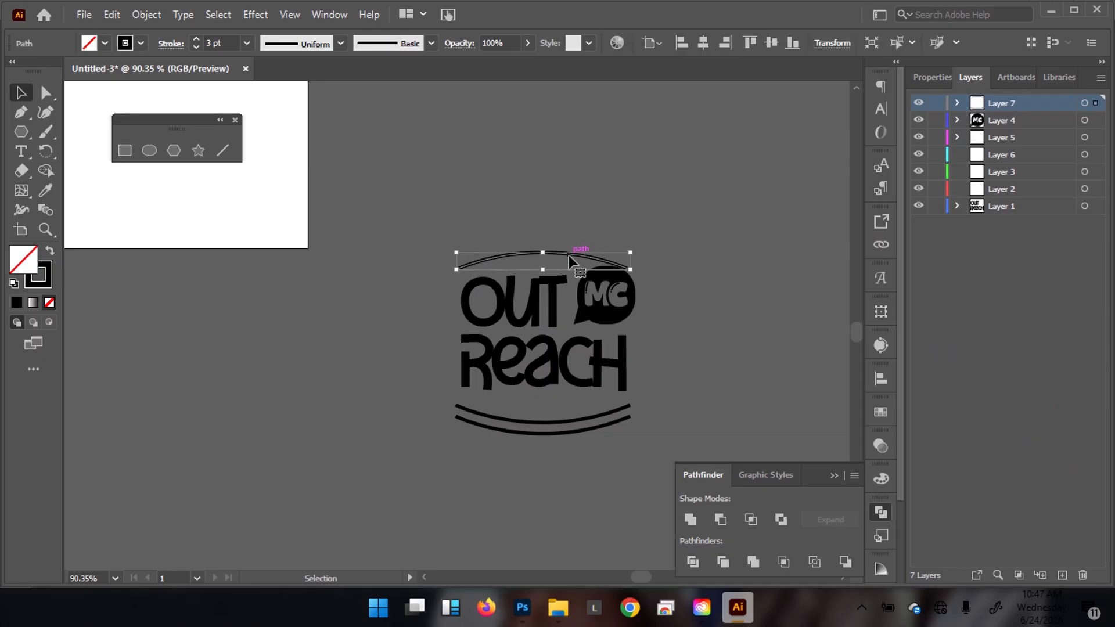
key("Up")
key("Up")
key("Up")
key("Up")
key("Up")
key("Up")
key("Up")
key("Up")
key("Up")
key("Up")
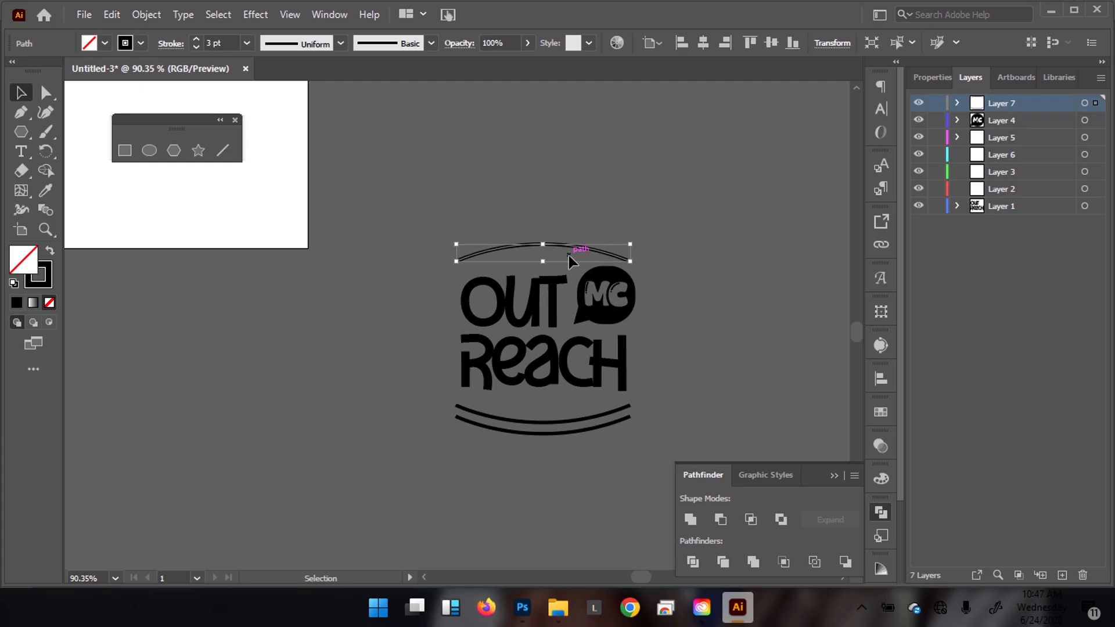
scroll(587, 273, "up", 3)
left_click(731, 309)
Scale the MC speech bubble up to about 0.95 × 0.89 in.
left_click(619, 316)
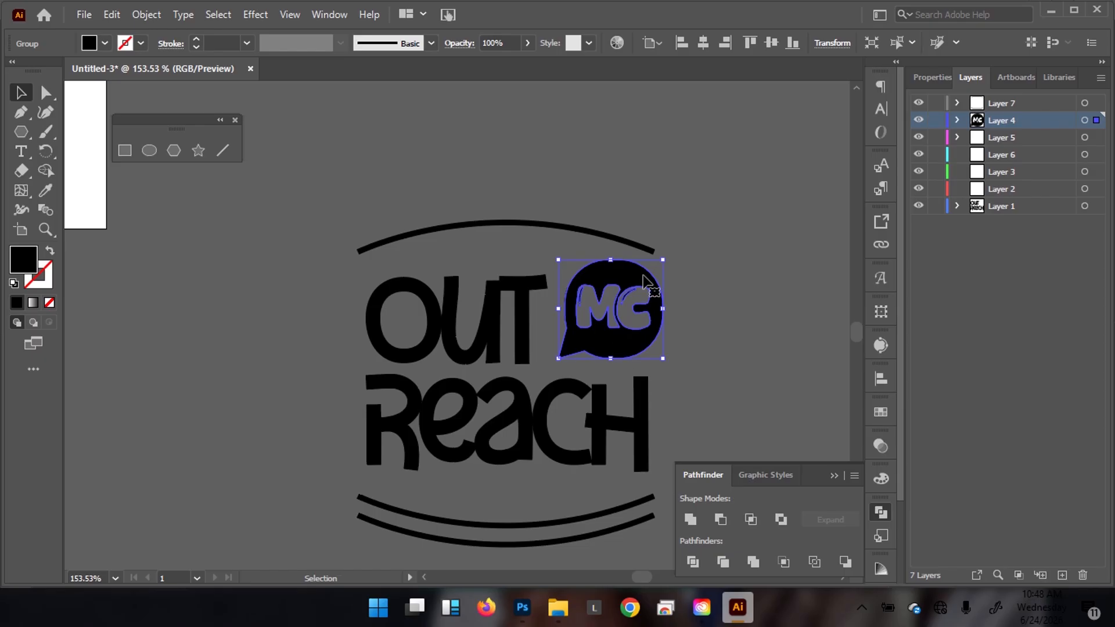
left_click_drag(663, 260, 641, 265)
left_click(712, 193)
left_click_drag(668, 218, 519, 262)
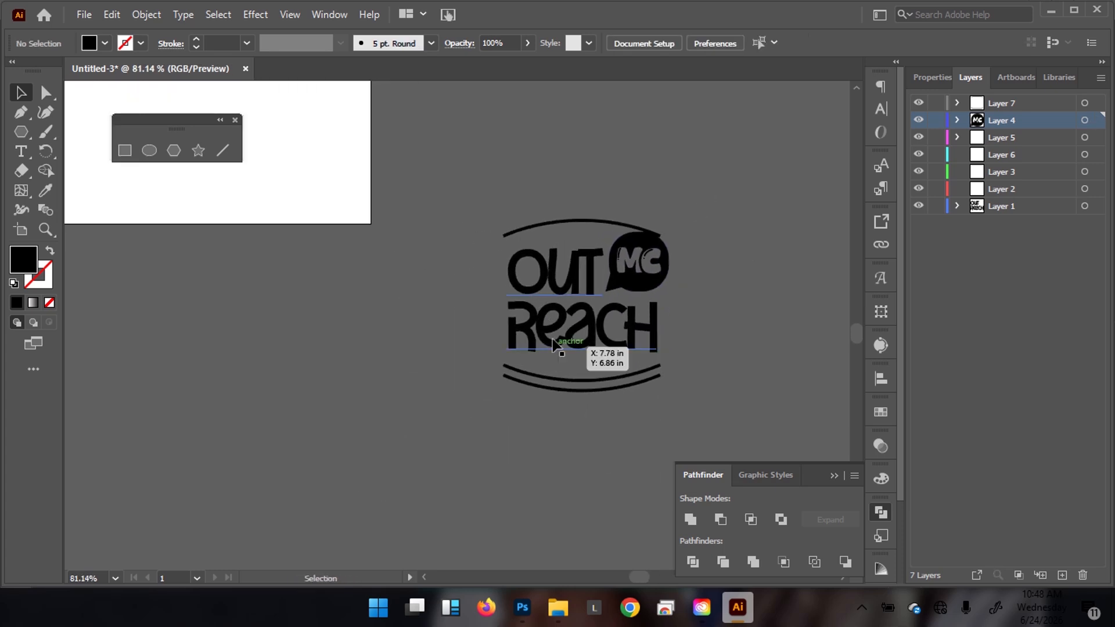
mouse_move(523, 608)
left_click(519, 533)
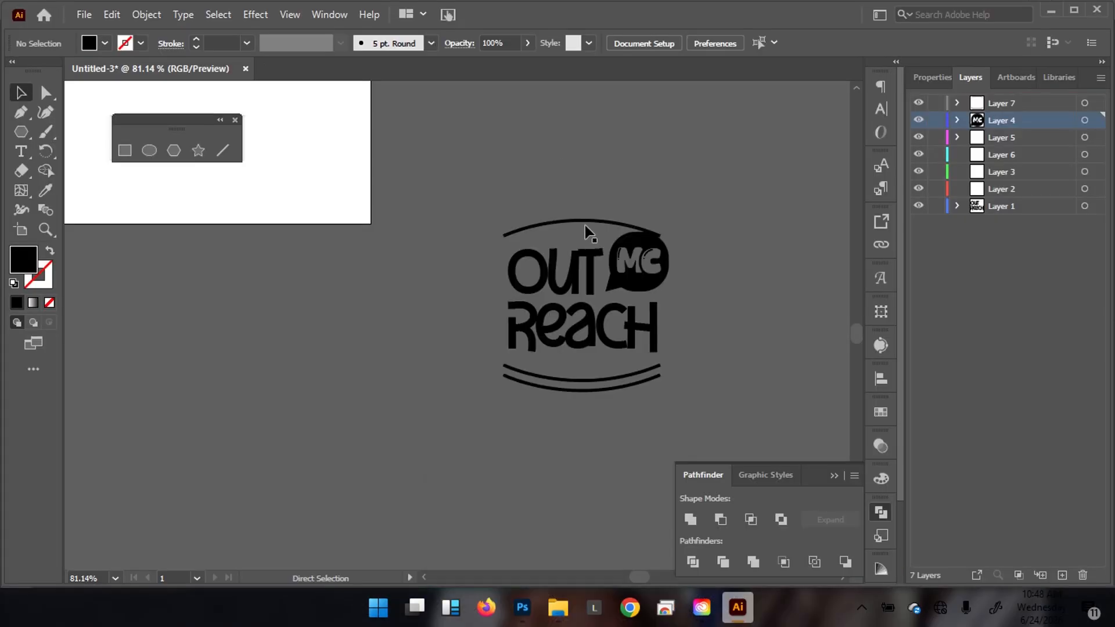
left_click_drag(584, 231, 723, 206)
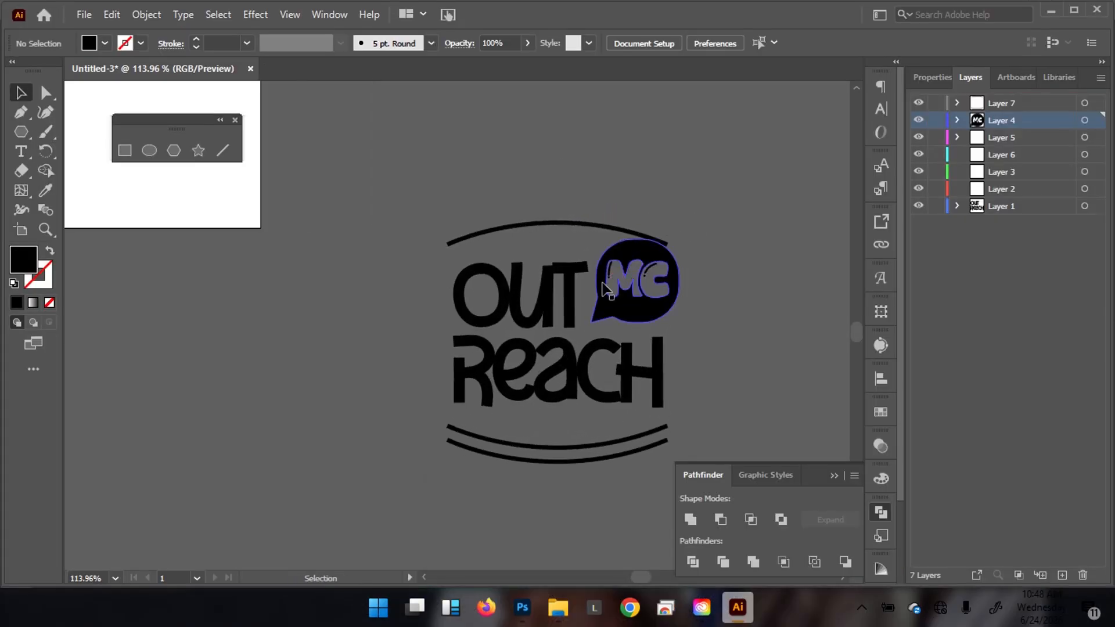
left_click(621, 235)
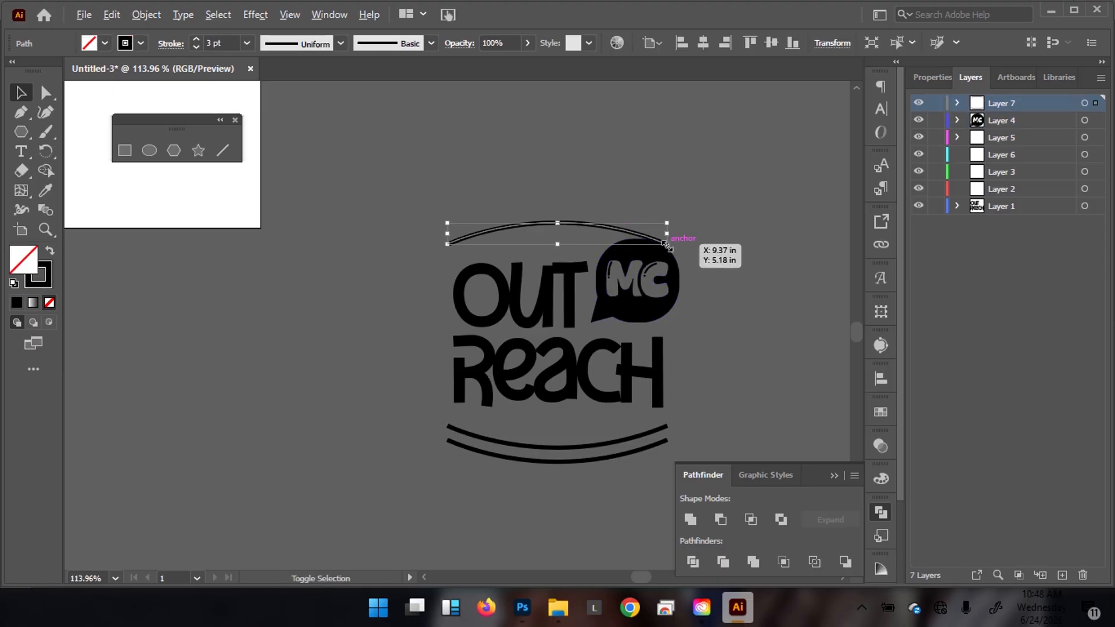
left_click_drag(668, 246, 679, 255)
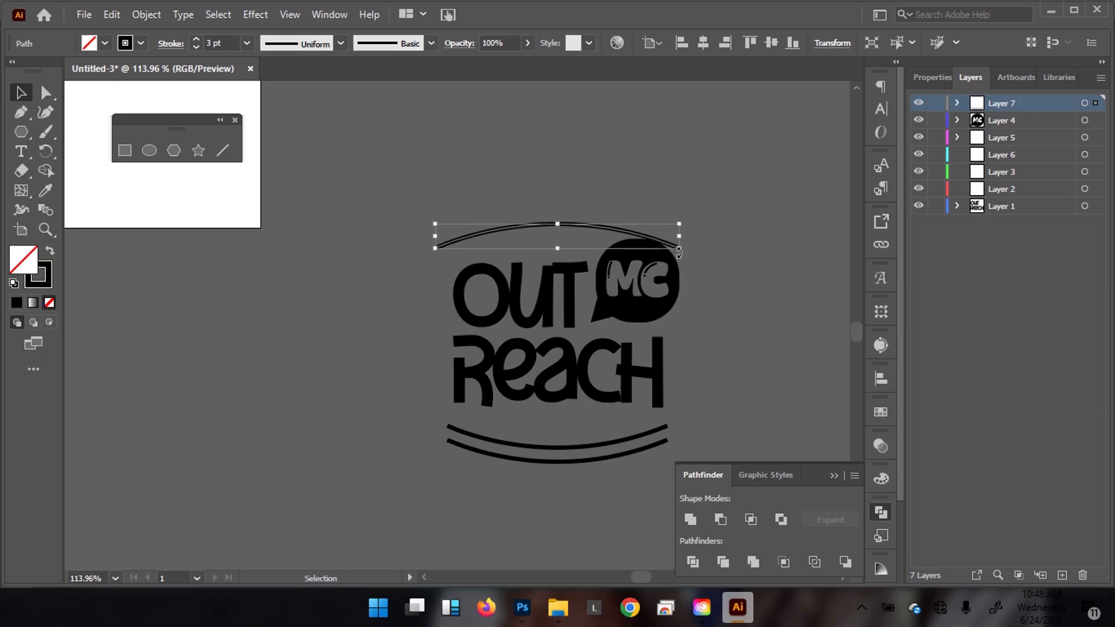
left_click(705, 192)
scroll(697, 191, "down", 5)
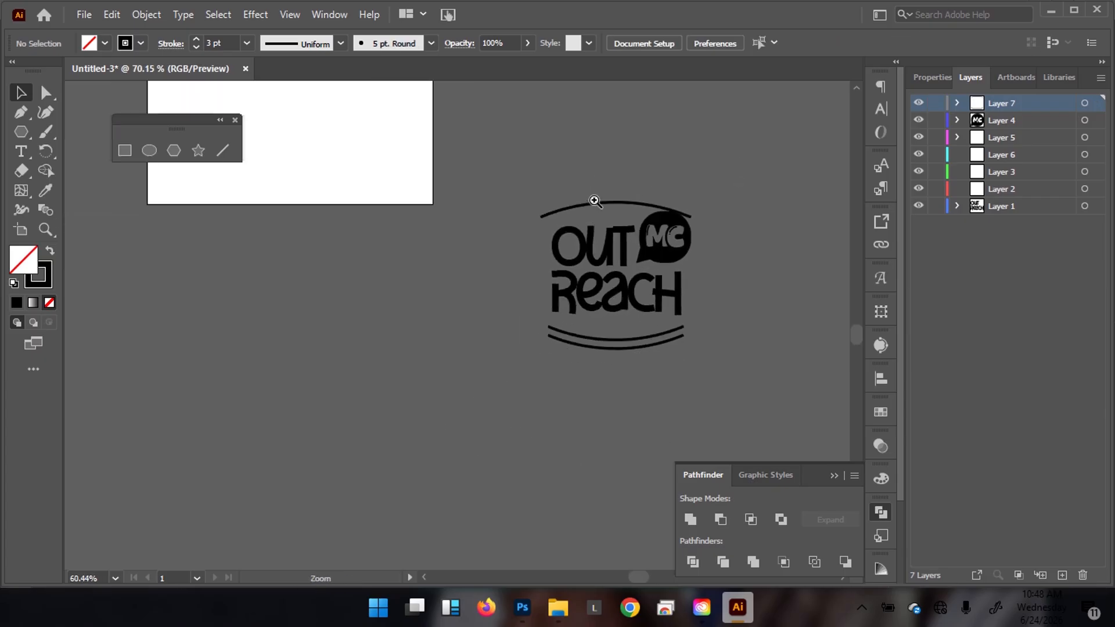
mouse_move(522, 607)
left_click(524, 529)
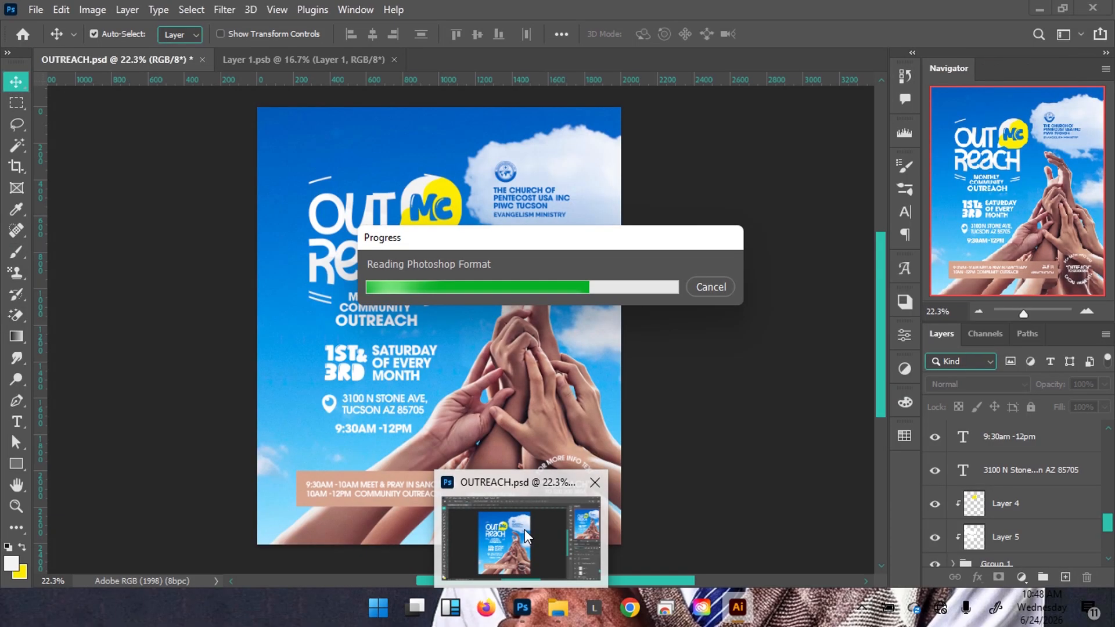
key("ctrl+z")
key("ctrl+z")
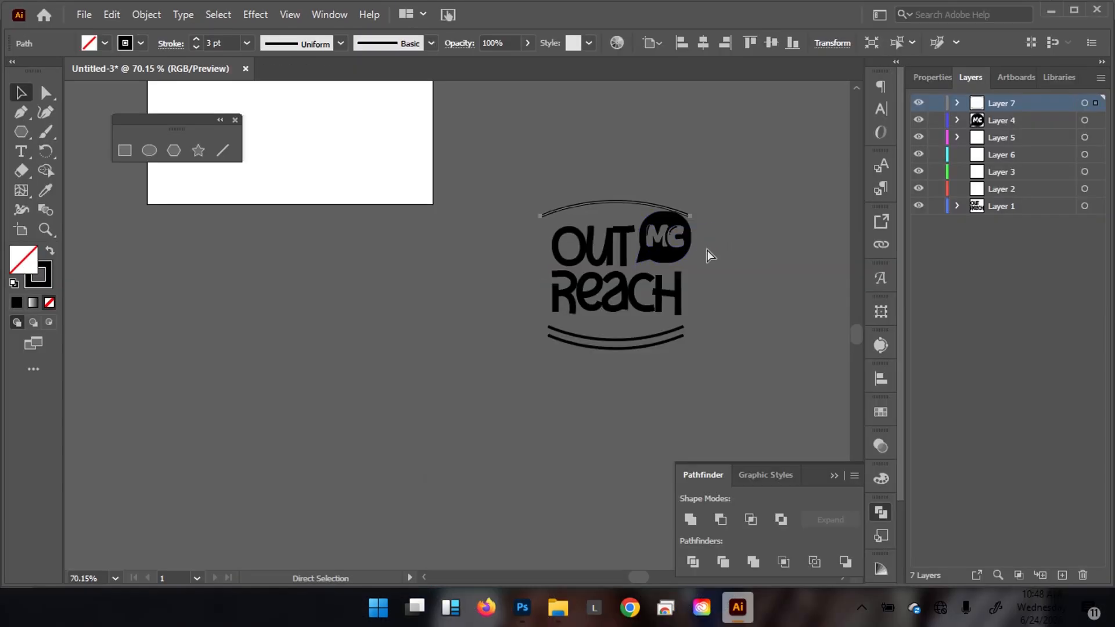
key("ctrl+z")
left_click(729, 191)
left_click_drag(634, 143, 607, 167)
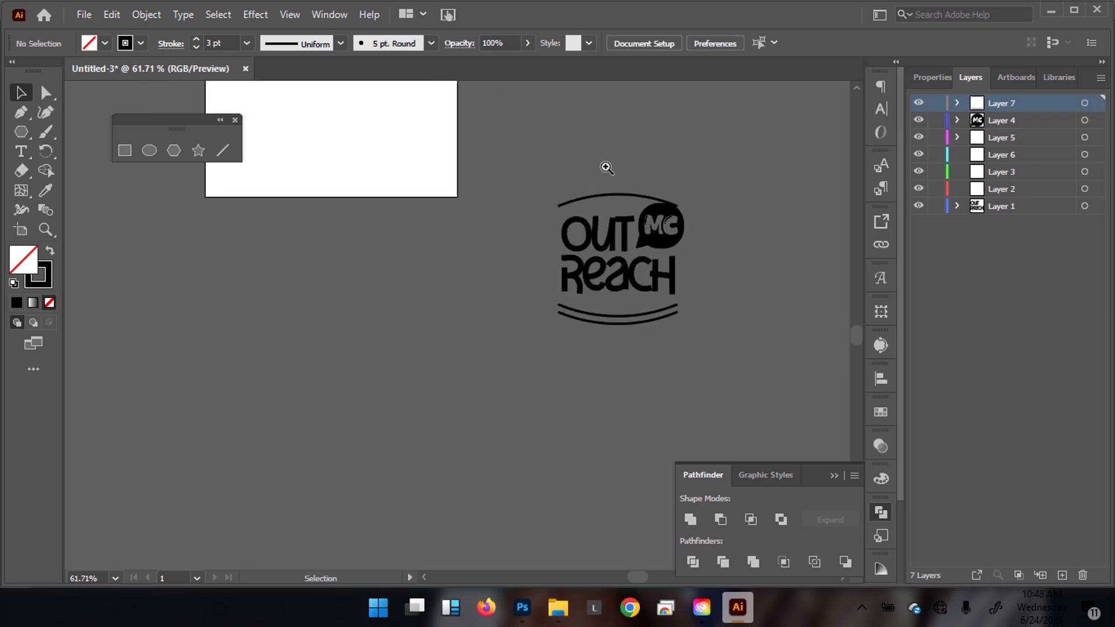
mouse_move(522, 604)
mouse_move(524, 527)
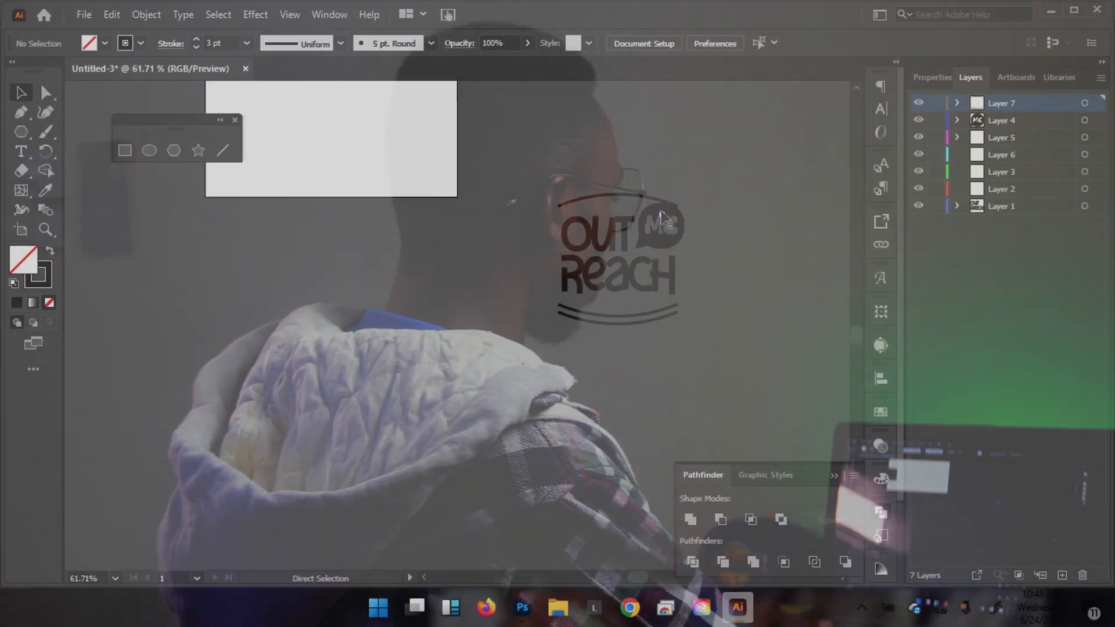
left_click_drag(646, 311, 603, 274)
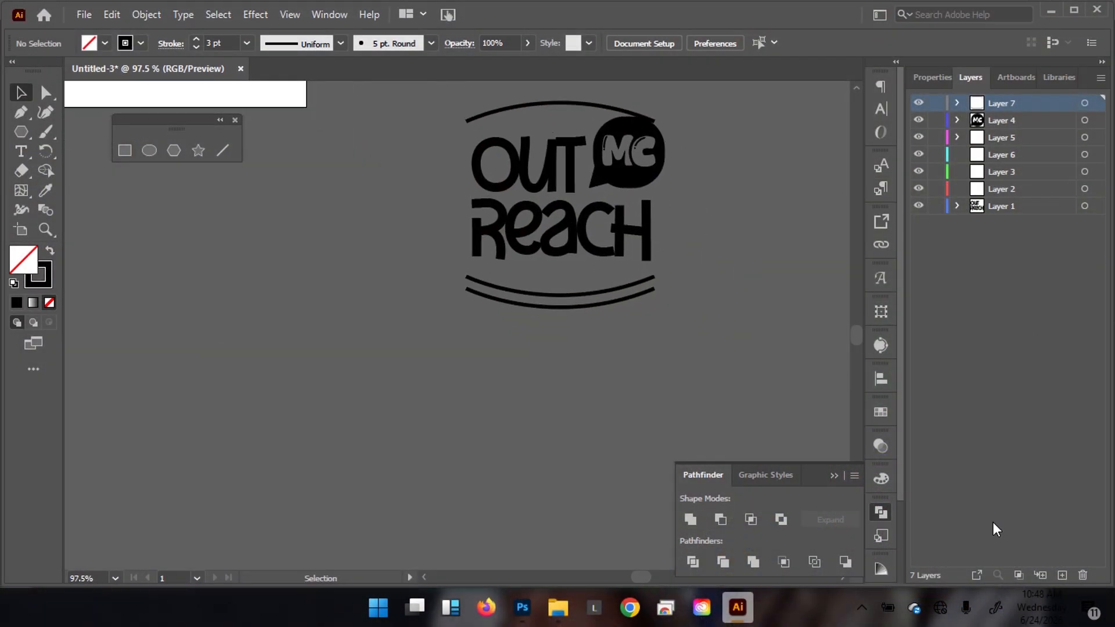
Add a new Layer 8 and make it the target layer.
left_click(1062, 573)
left_click(1085, 105)
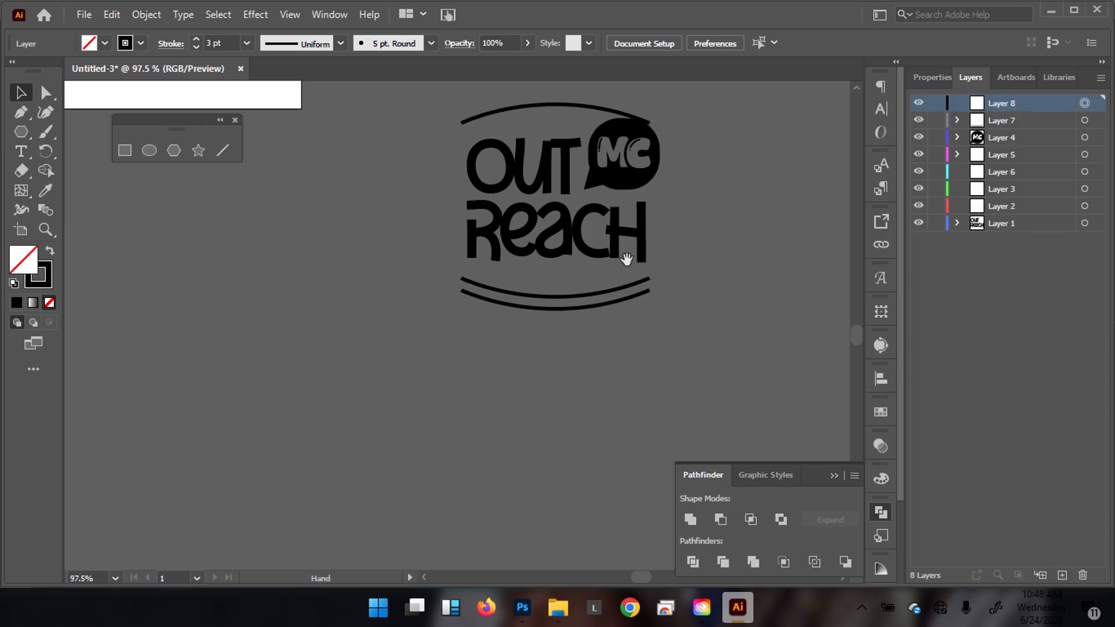
left_click_drag(629, 249, 465, 273)
Draw a background-grey rectangle over the middle of the two lower arcs.
key("m")
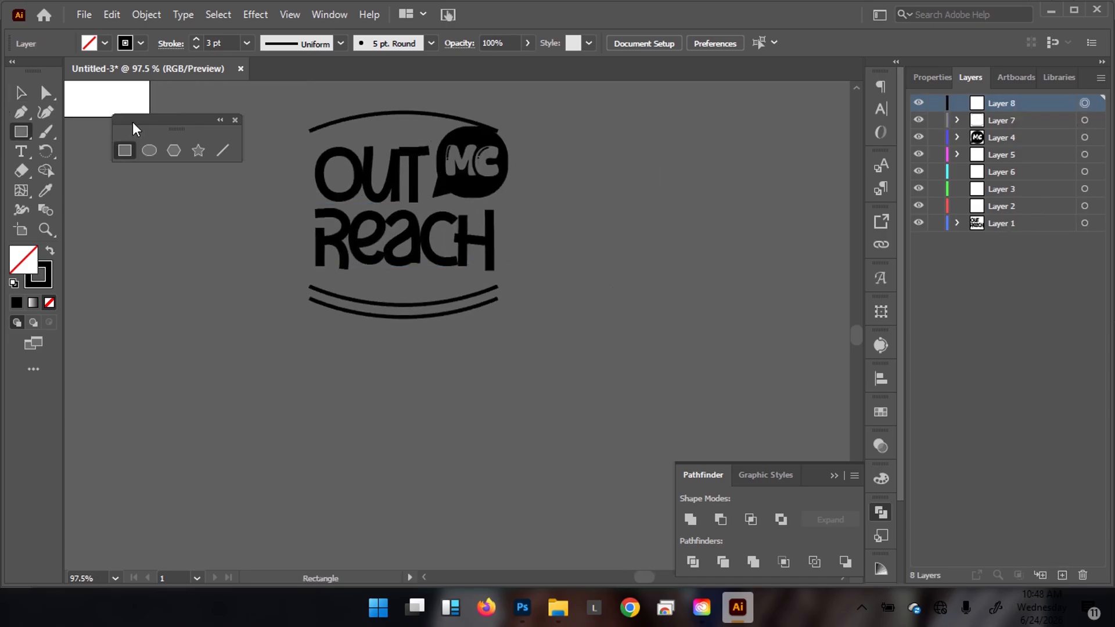
key("i")
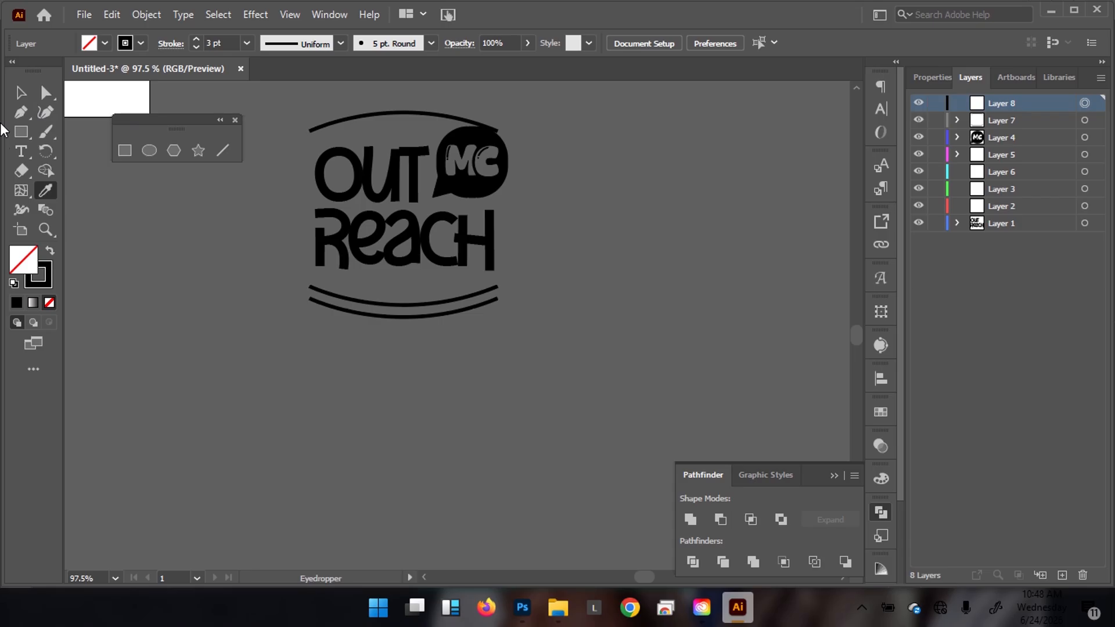
left_click(552, 346)
left_click_drag(465, 277, 518, 338)
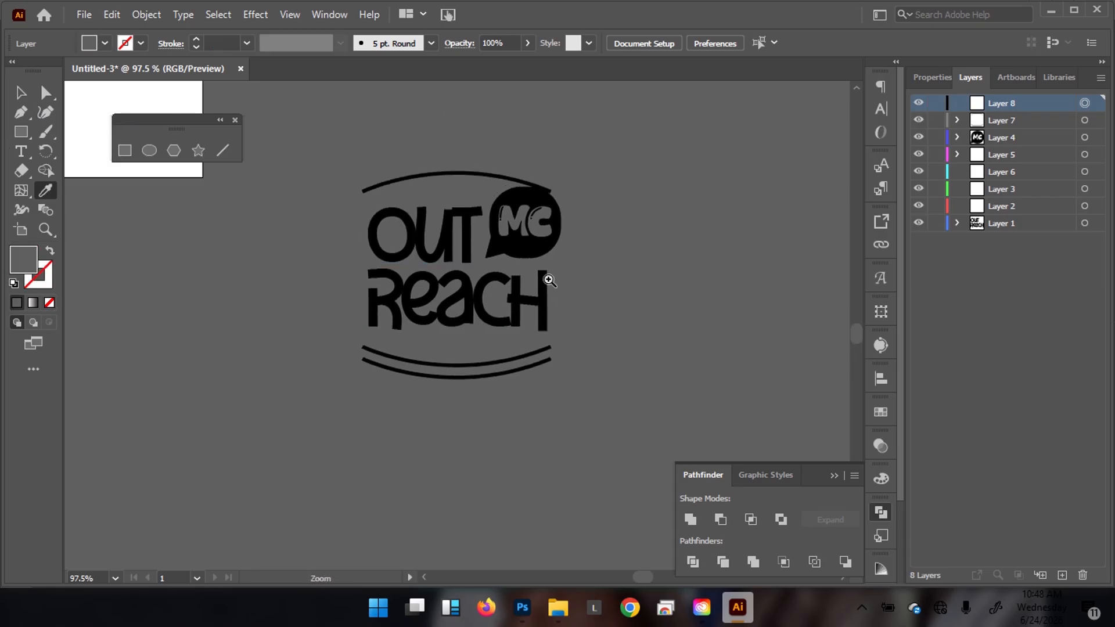
left_click_drag(546, 282, 623, 252)
key("m")
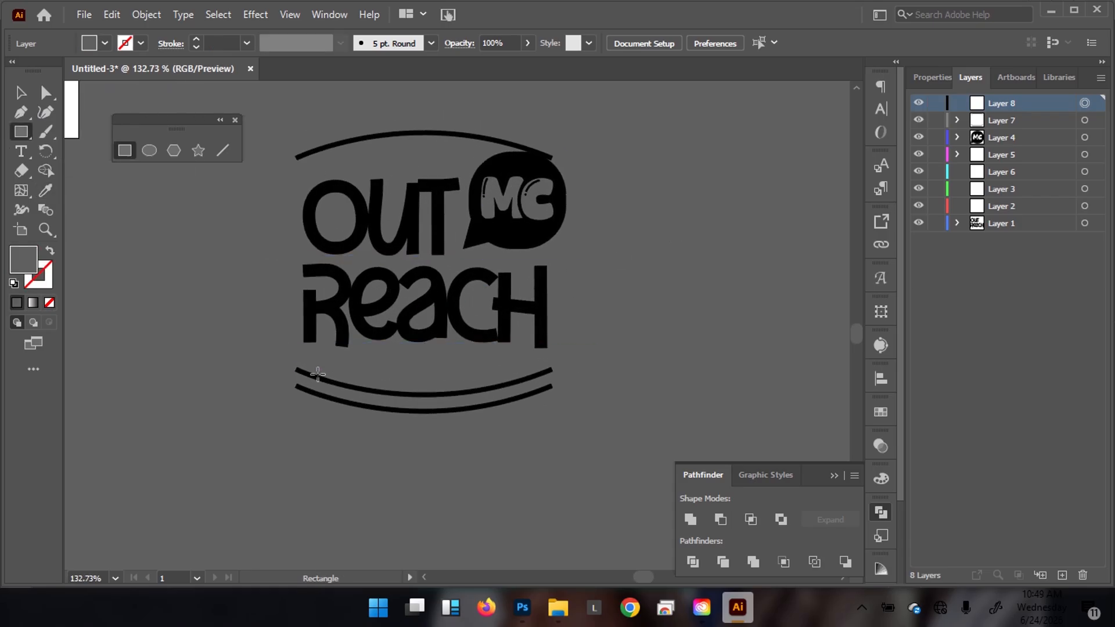
mouse_move(350, 370)
left_mouse_down()
mouse_move(433, 416)
mouse_move(502, 436)
left_mouse_up()
Select both lower arcs and apply Object > Path > Outline Stroke to make them filled shapes.
key("v")
left_click(641, 279)
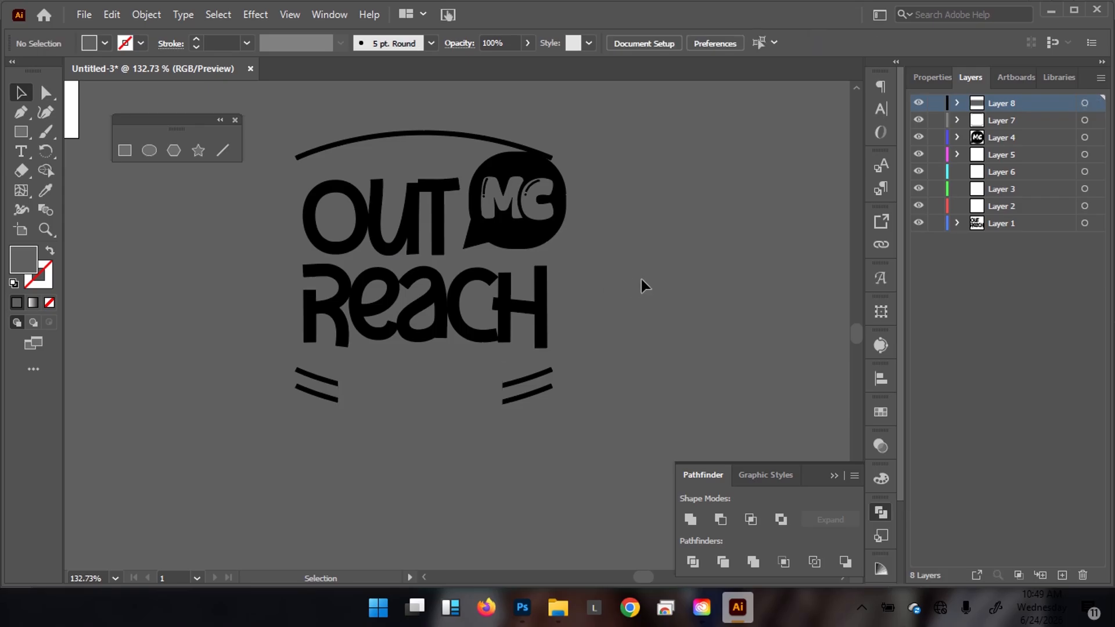
left_click(528, 389)
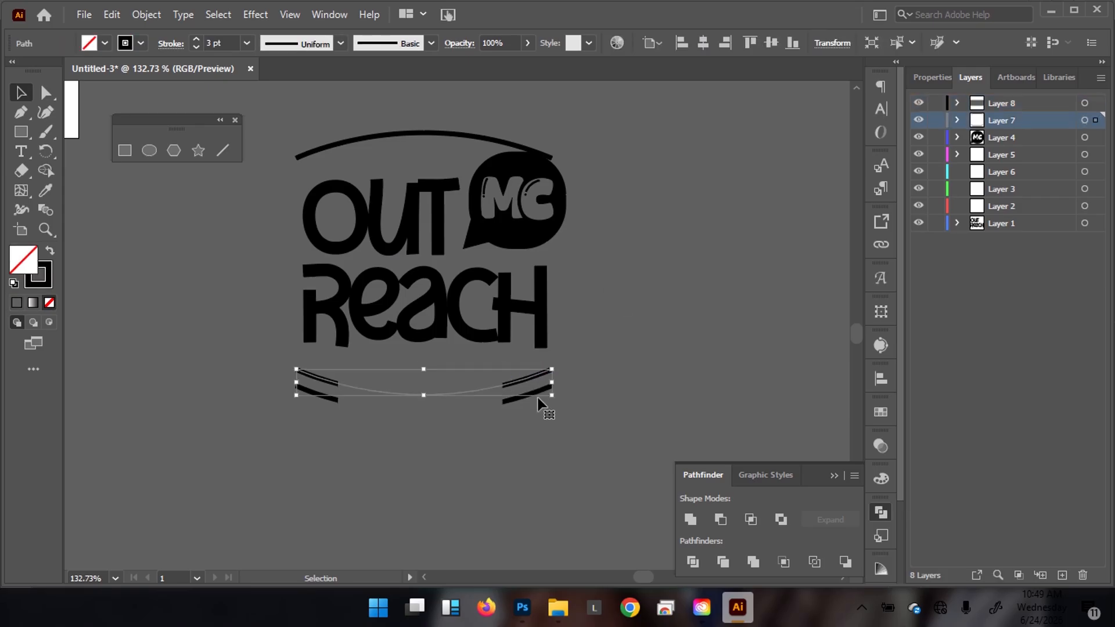
left_click(509, 405, "shift")
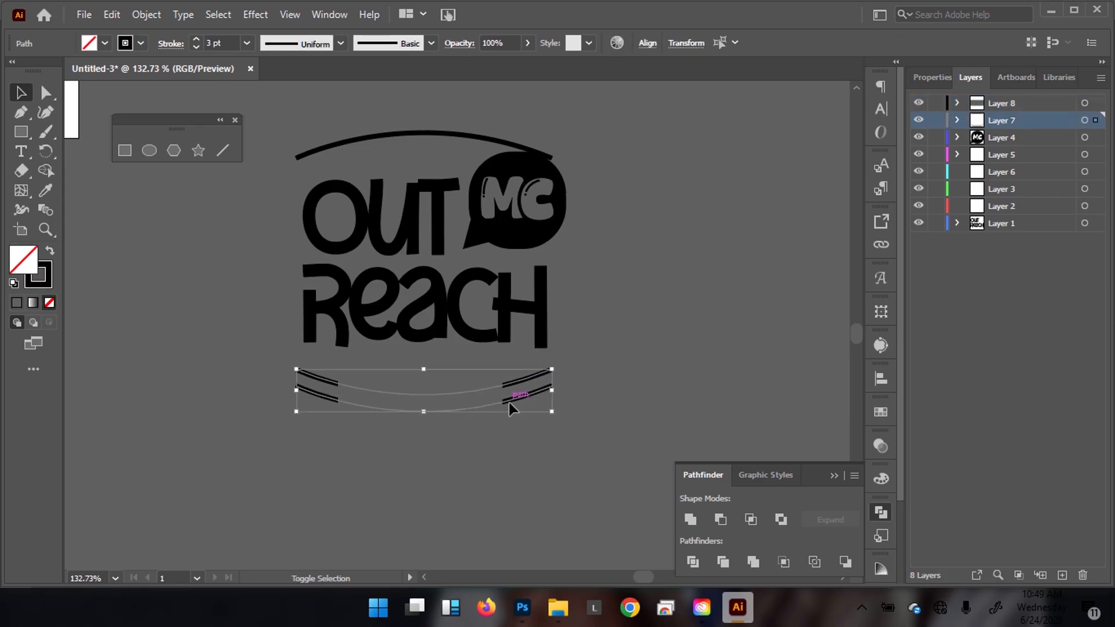
left_click(154, 16)
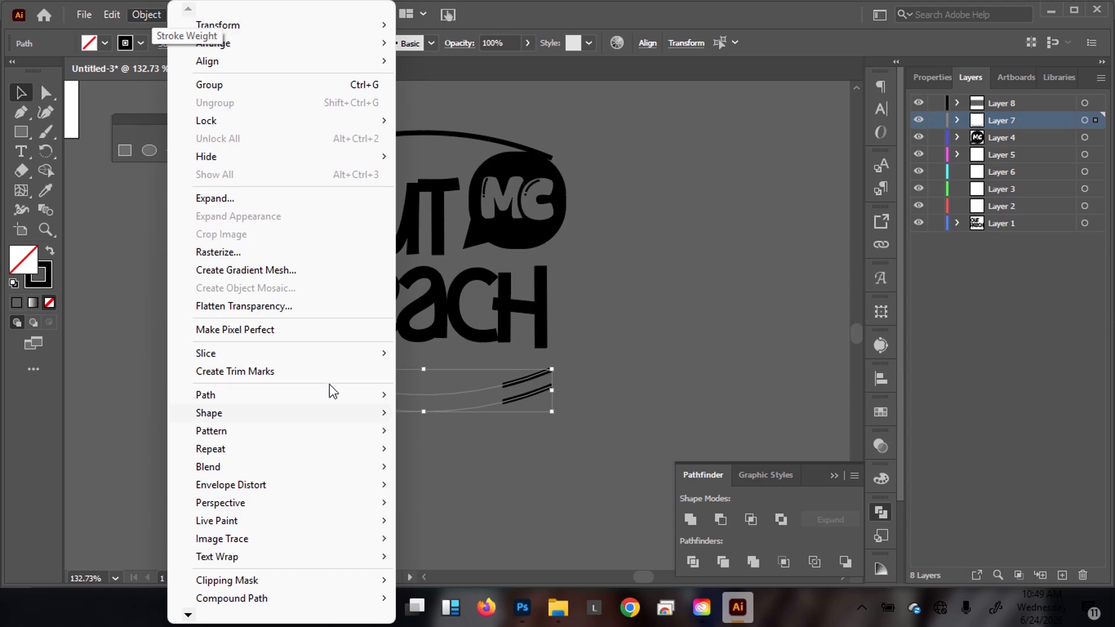
mouse_move(289, 405)
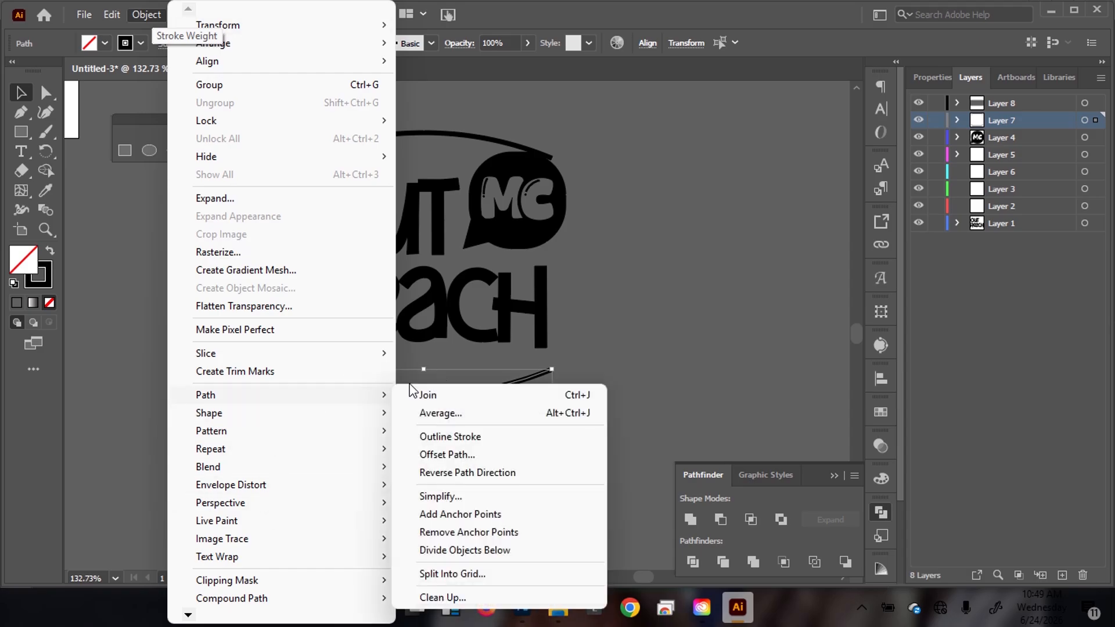
left_click(465, 441)
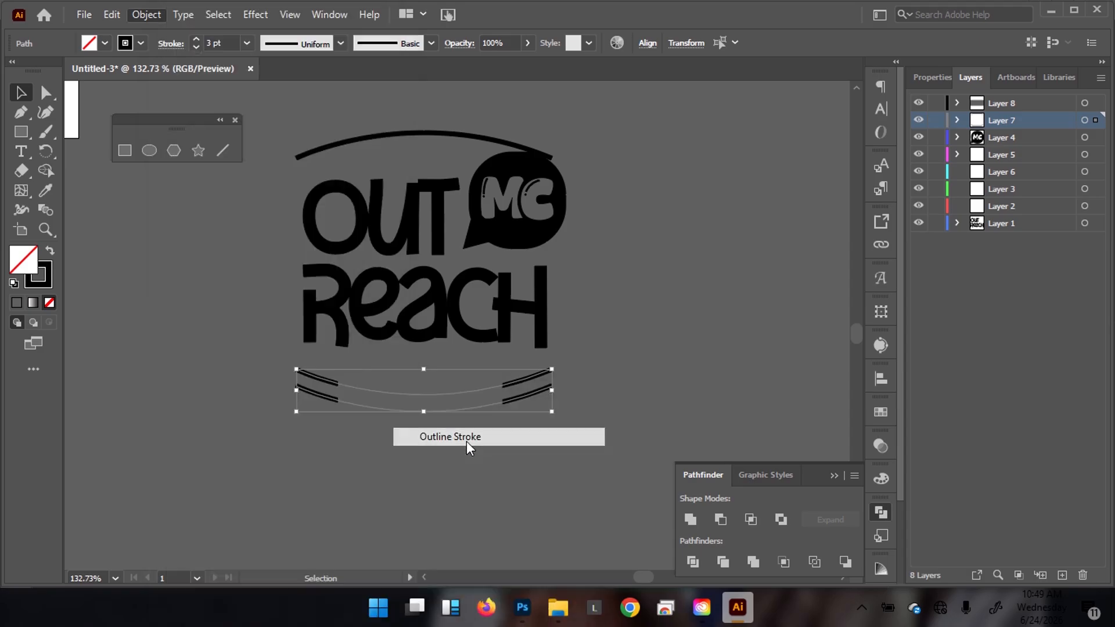
left_click(685, 317)
Divide the two lower arcs with the grey rectangle and ungroup the resulting pieces.
left_click(540, 378)
left_click(521, 409, "shift")
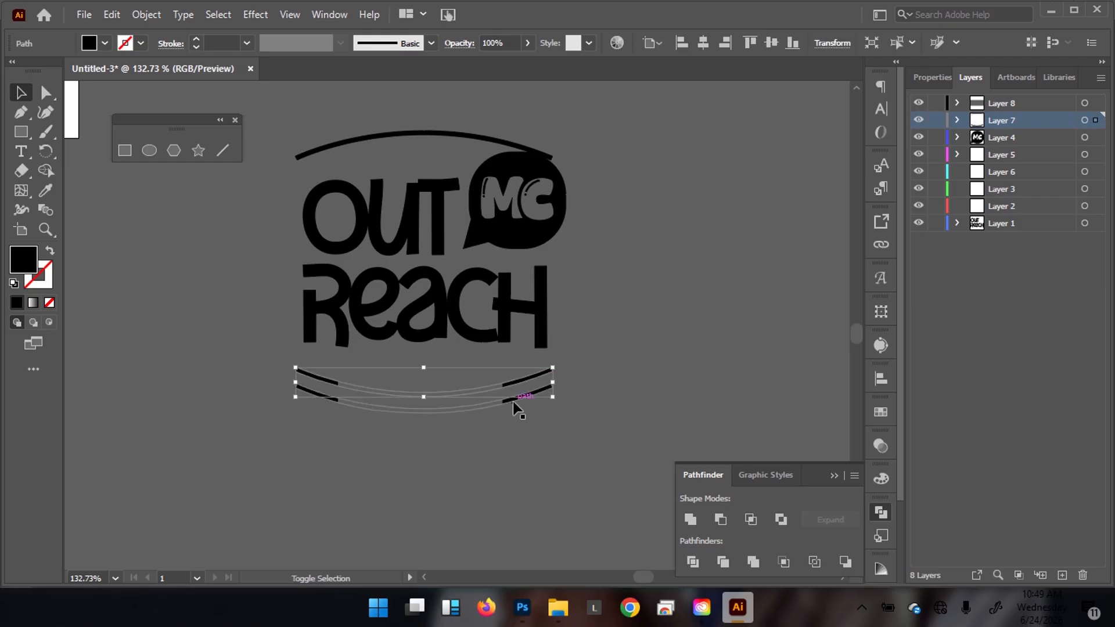
left_click(469, 396, "shift")
left_click(693, 562)
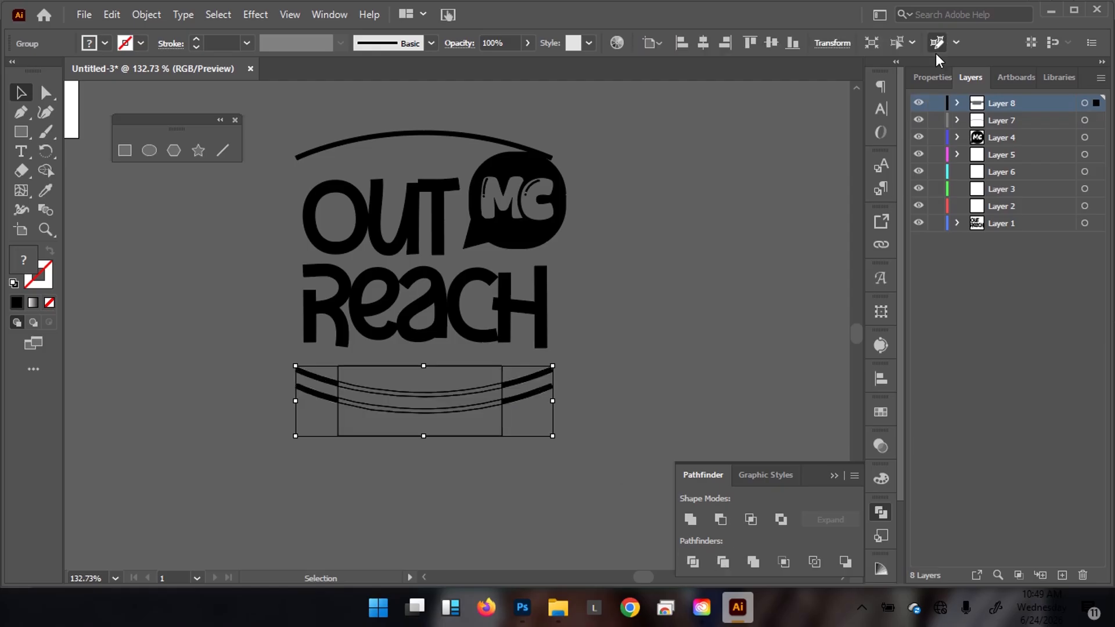
left_click(932, 78)
left_click(1043, 532)
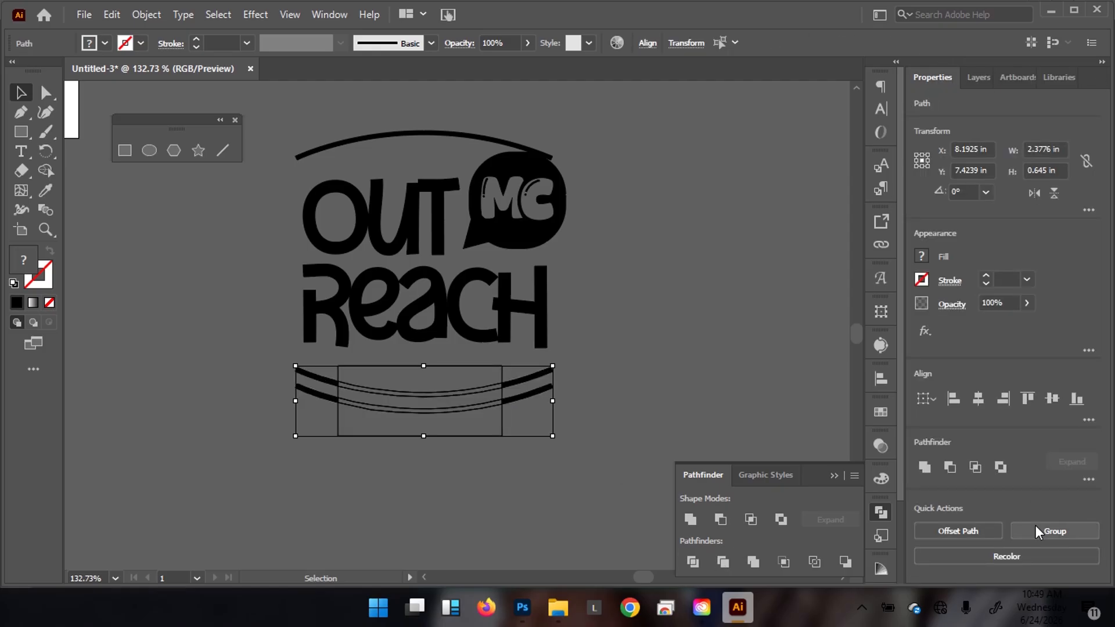
Delete the middle arc pieces and Alt-drag a copy of the OUT REACH text below the logo.
left_click(578, 490)
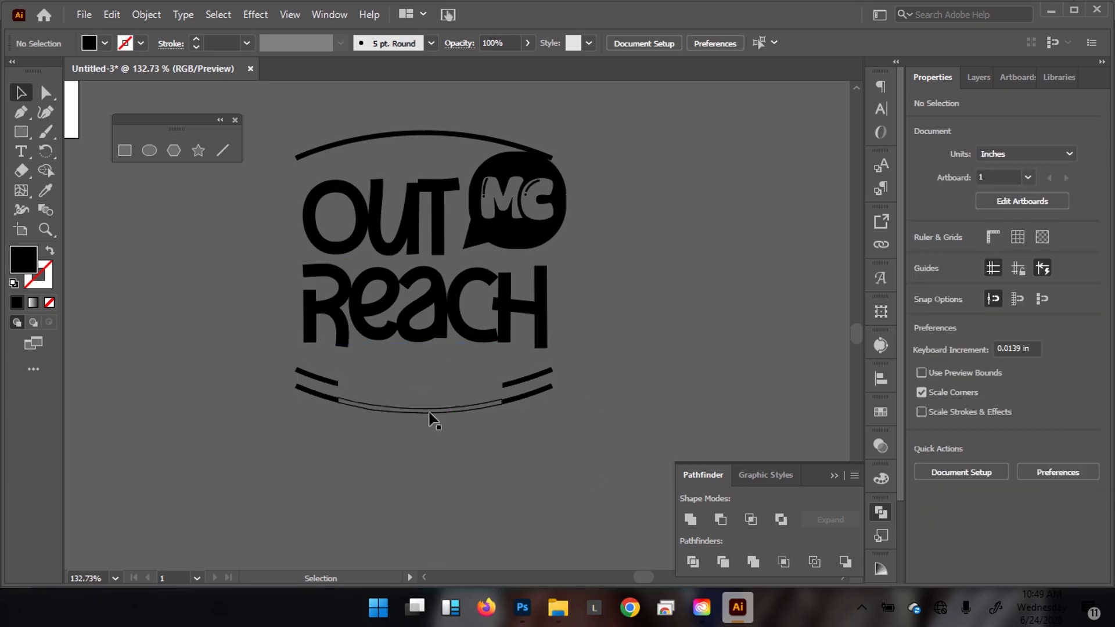
left_click(435, 427)
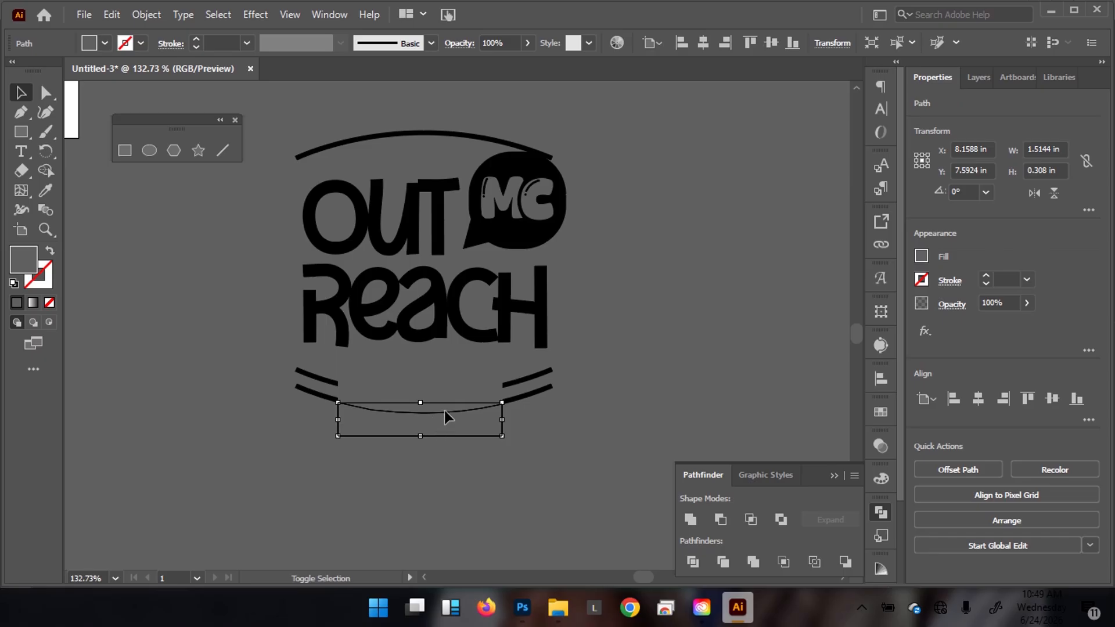
left_click(451, 404, "shift")
left_click(464, 390, "shift")
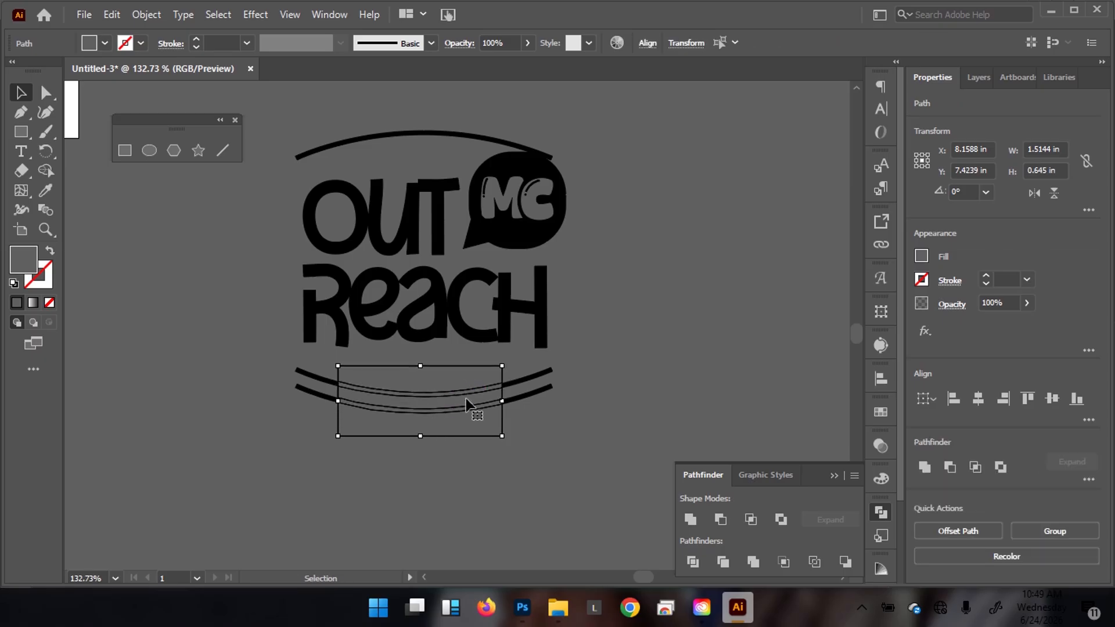
key("Delete")
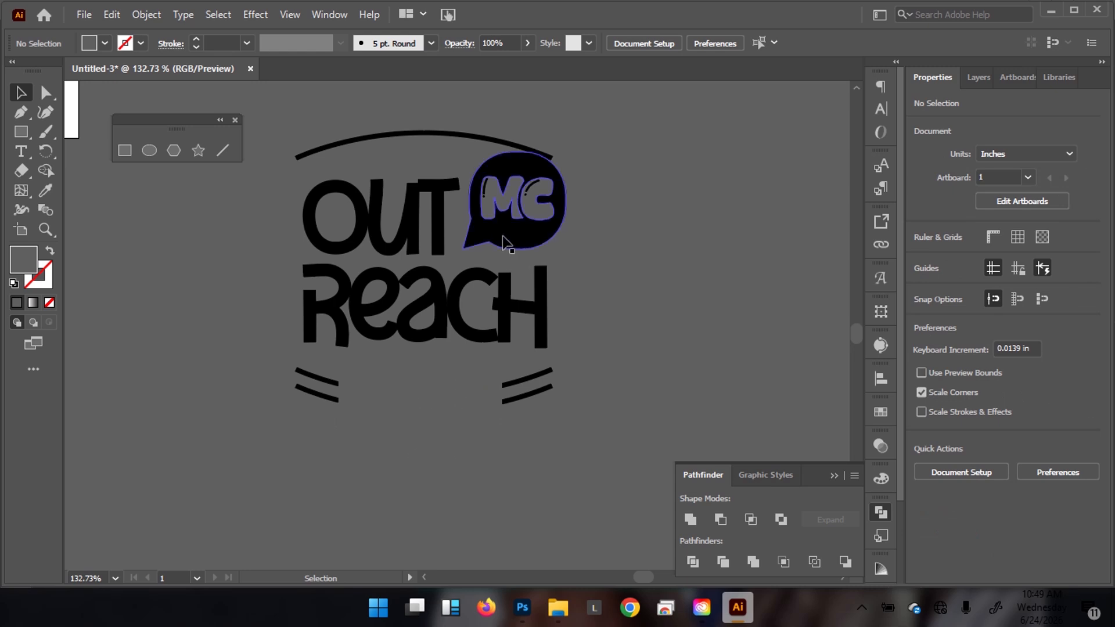
left_click_drag(404, 231, 449, 458)
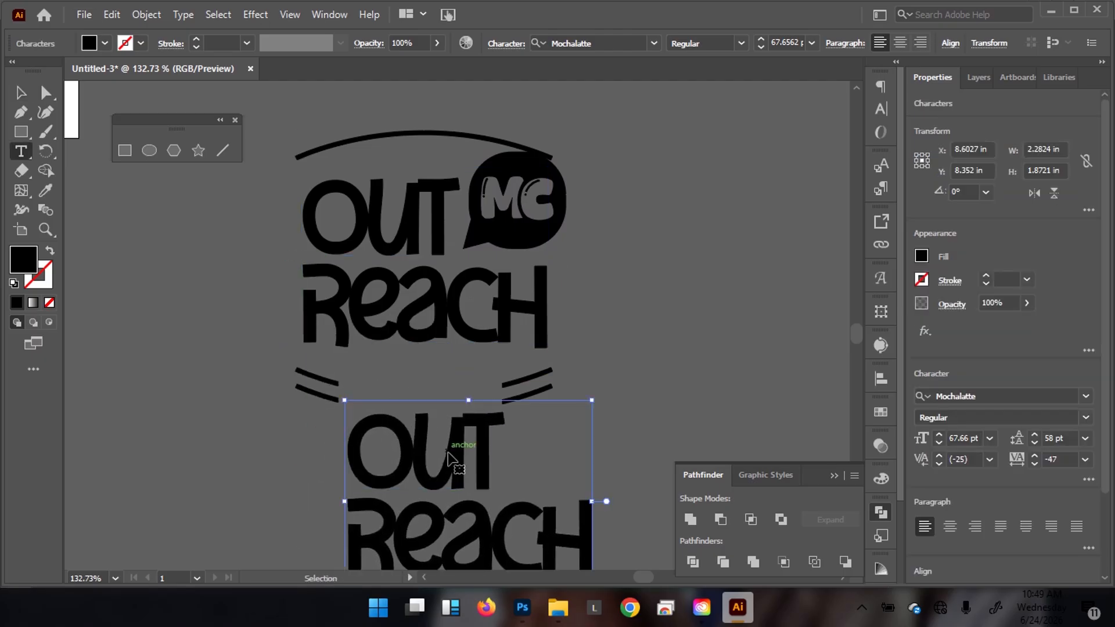
Replace the copied text with the three-line tagline 'MONTHLY COMMUNITY OUTREACH'.
triple_click(449, 459)
type("MONTH")
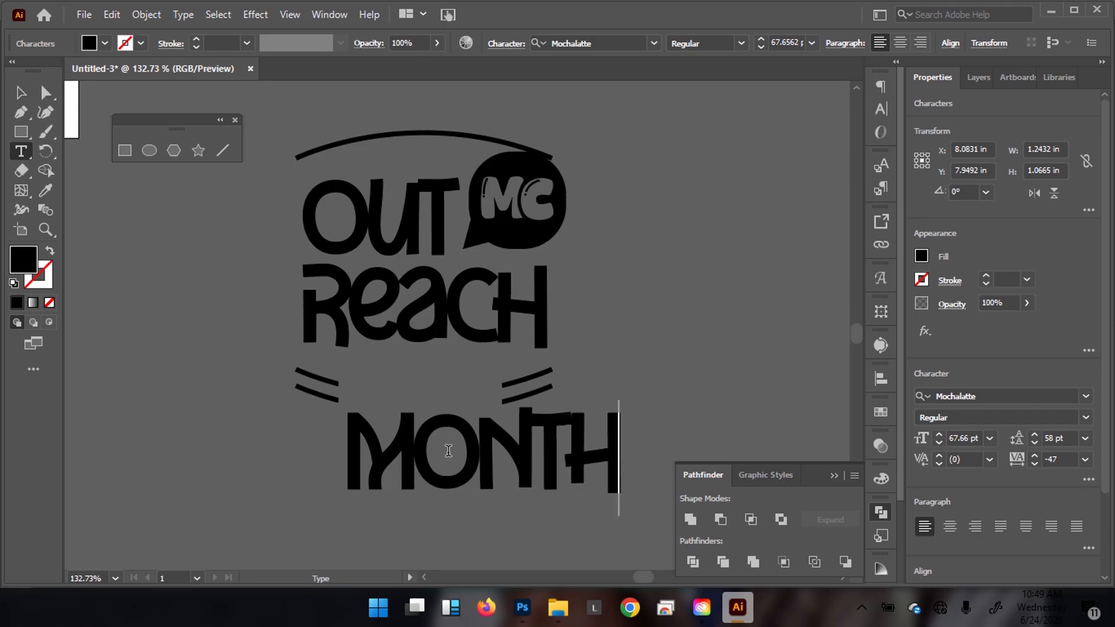
type("LY ")
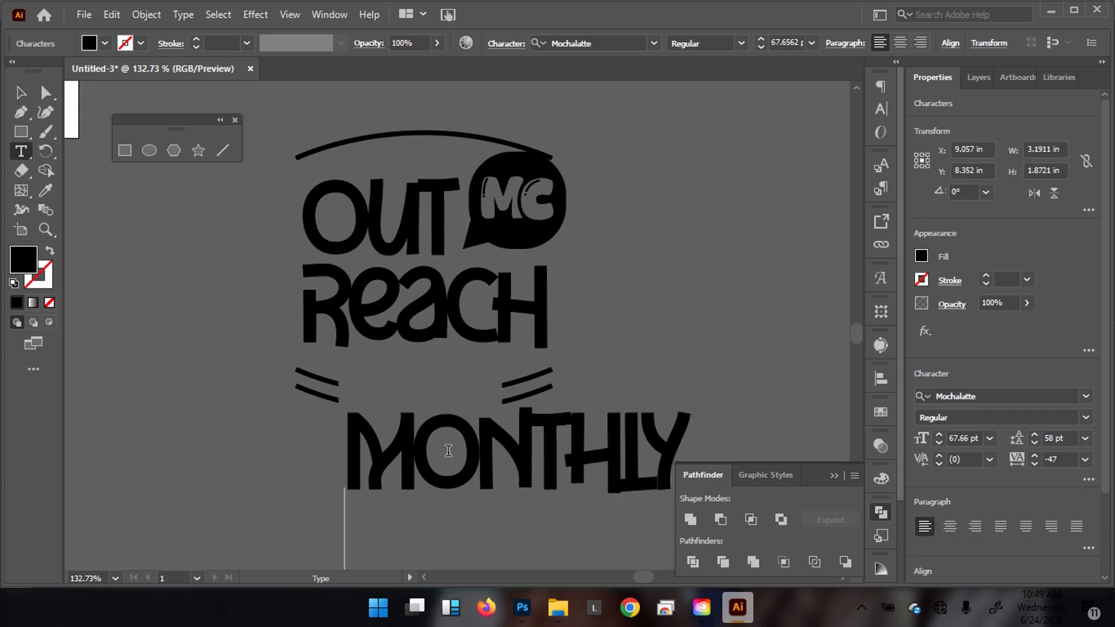
type("COMMU")
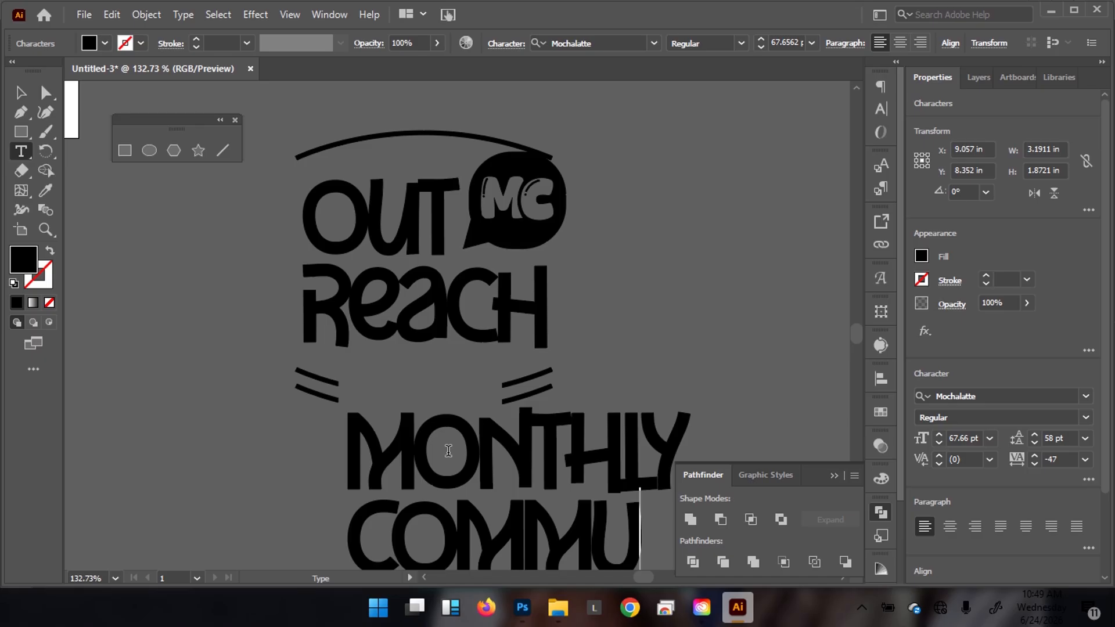
type("N")
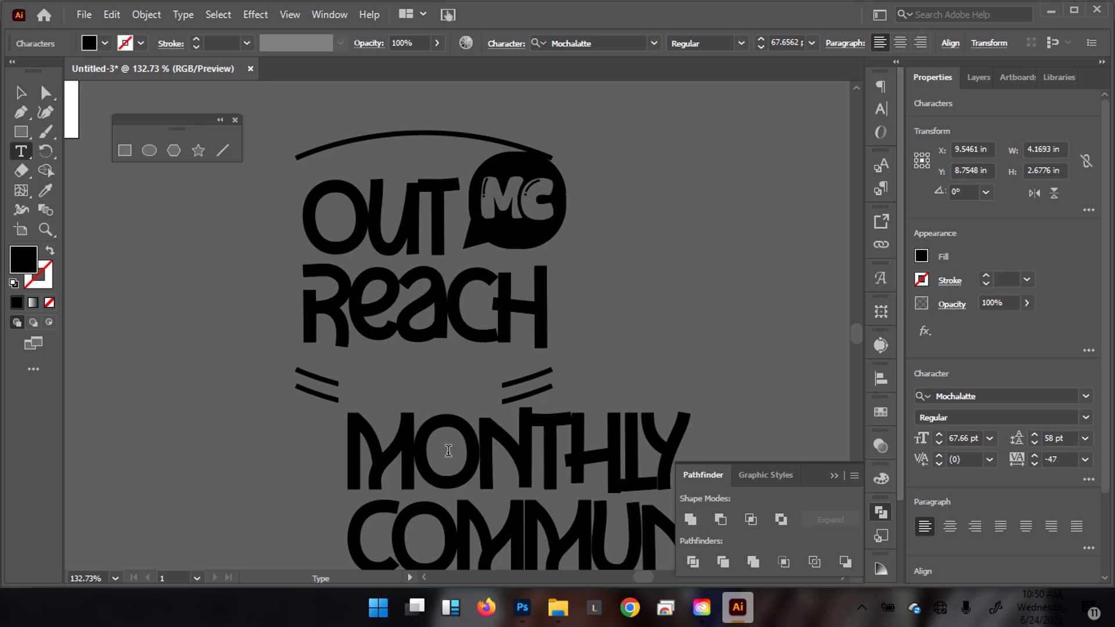
key("Escape")
scroll(451, 374, "down", 5)
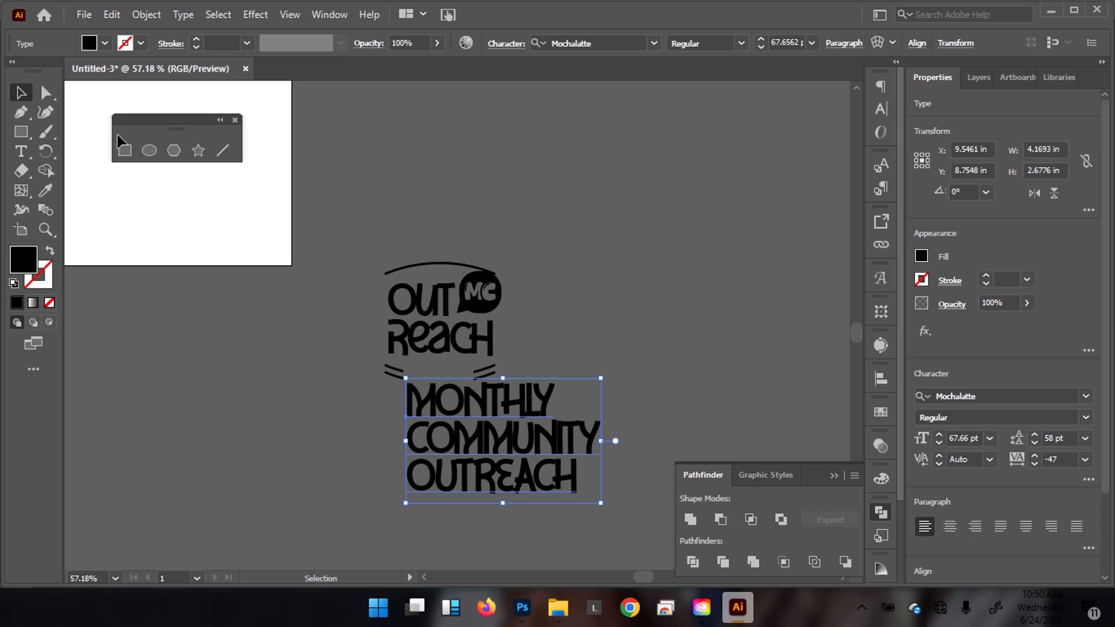
Centre the tagline under the logo and set its font to ITC Avant Garde Gothic LT Bold.
scroll(319, 189, "down", 2)
scroll(319, 190, "right", 1)
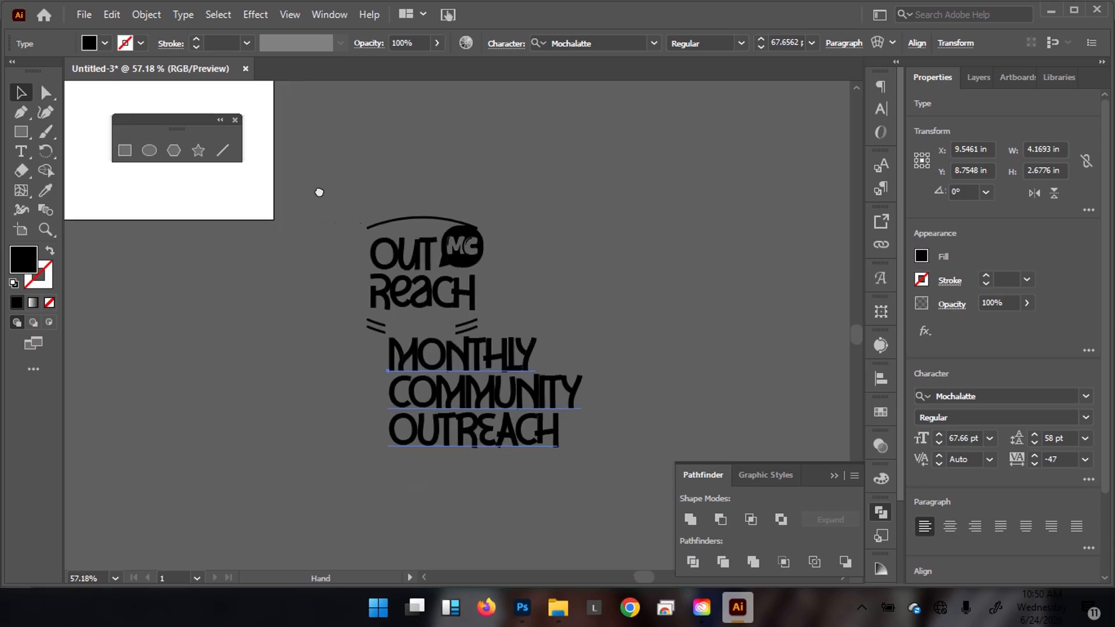
left_click(952, 529)
left_click_drag(421, 361, 488, 399)
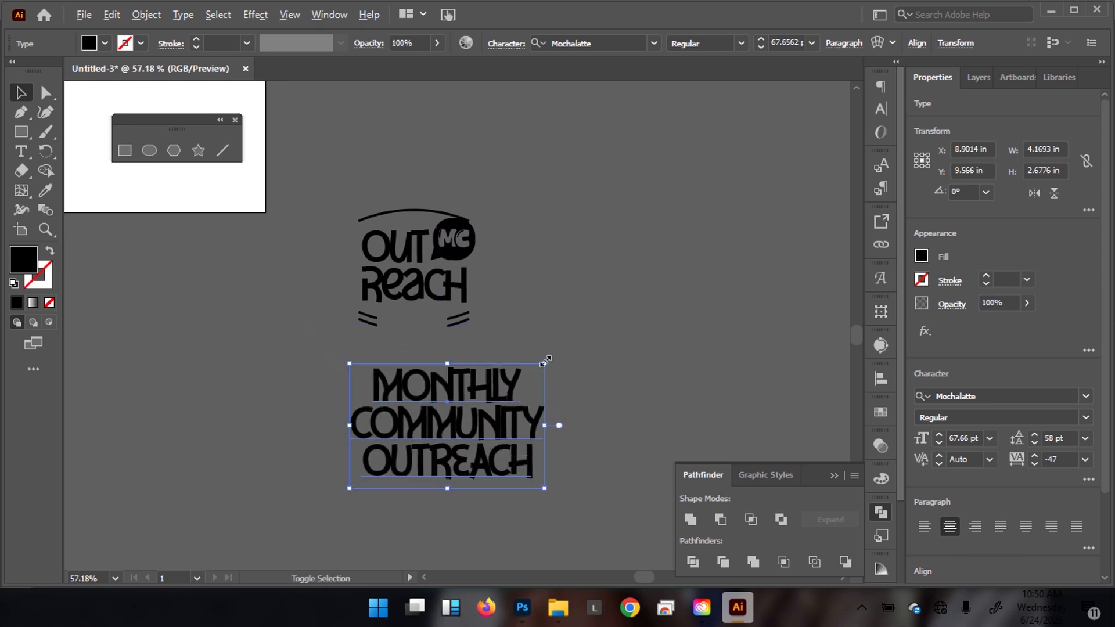
left_click_drag(546, 363, 510, 385)
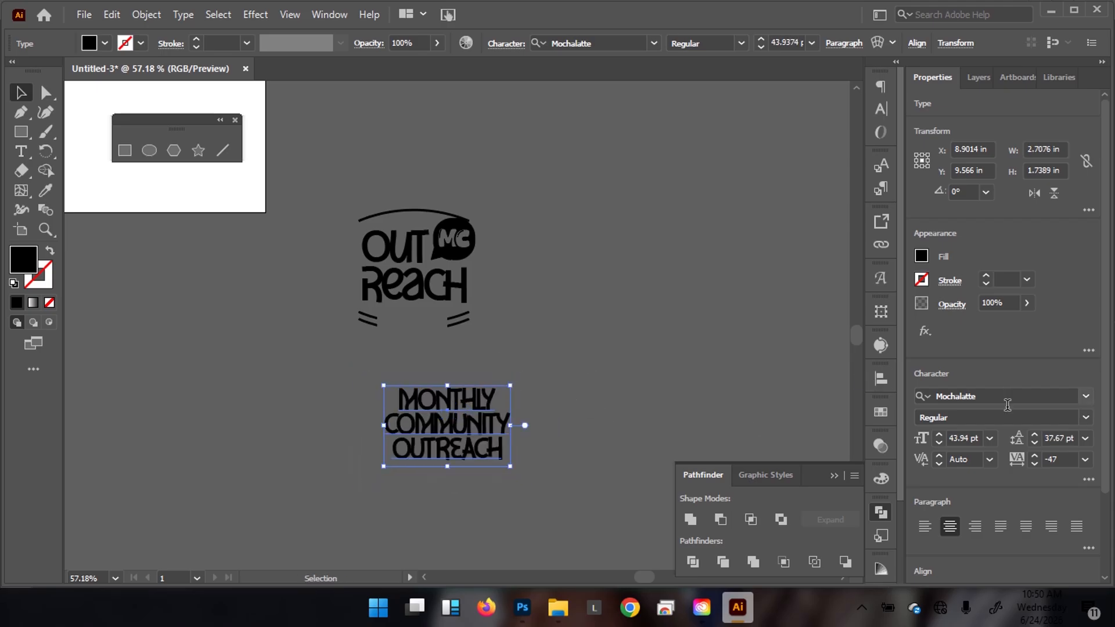
left_click(1009, 394)
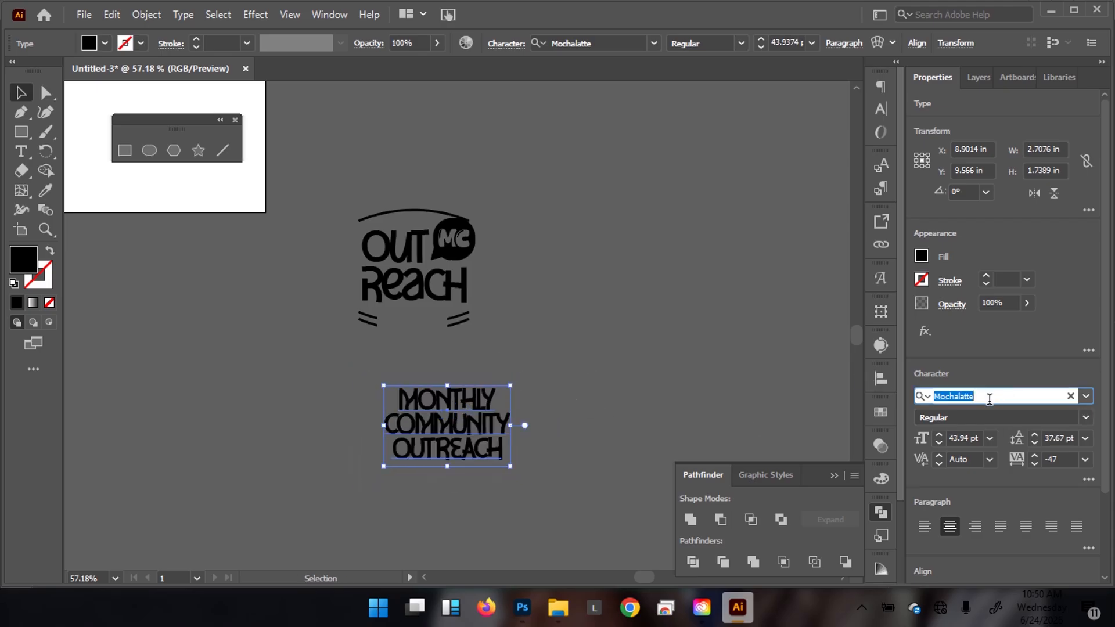
type("avant")
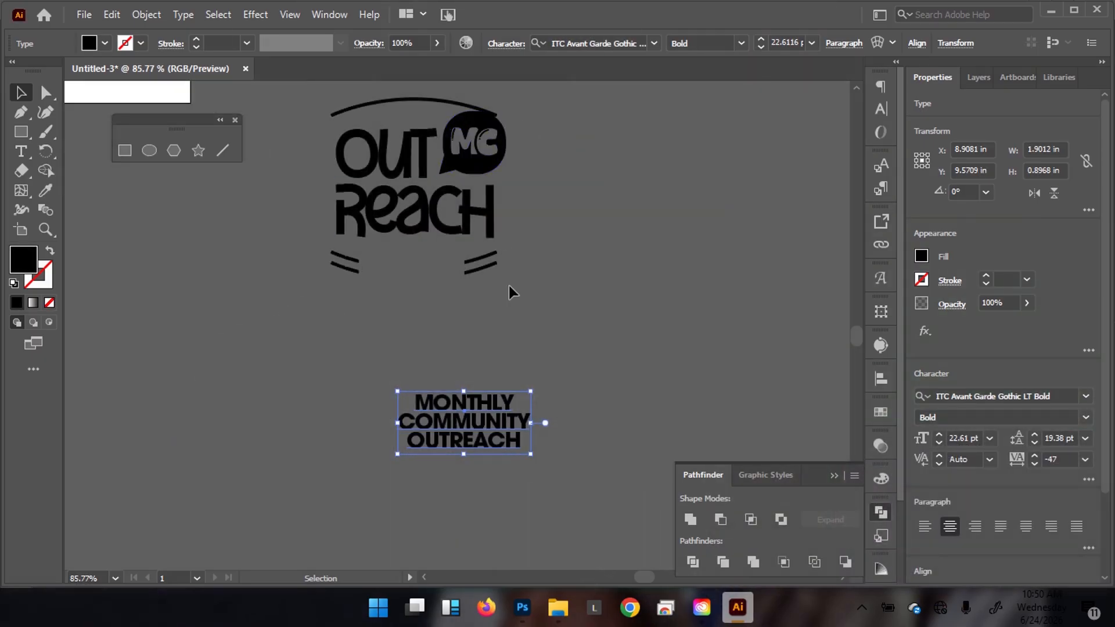
scroll(510, 409, "up", 3)
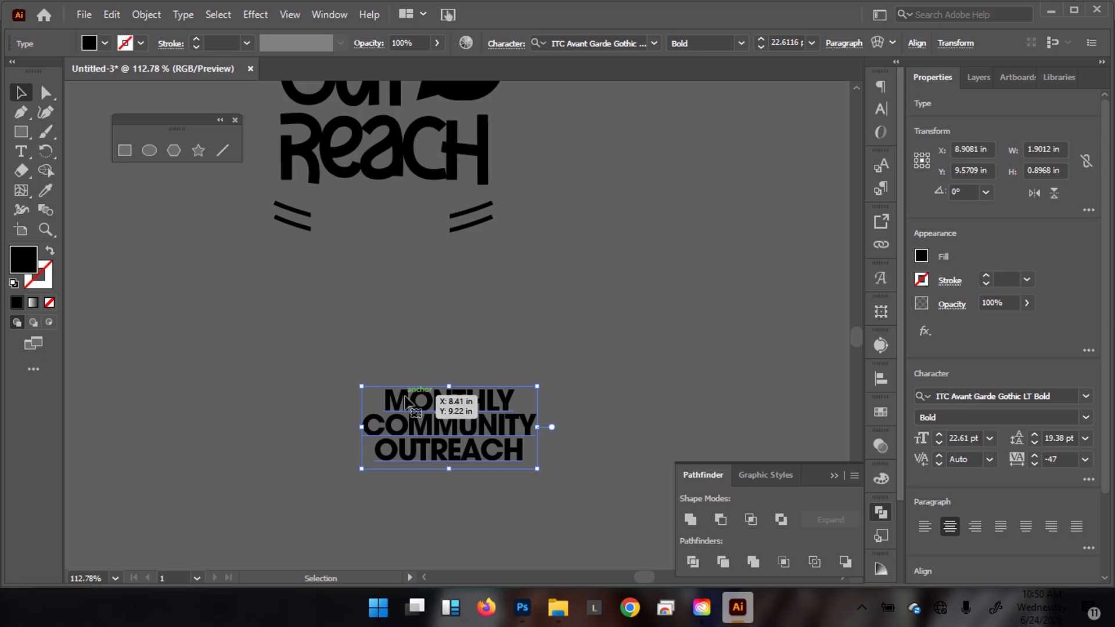
left_click_drag(531, 464, 429, 390)
Scale the tagline down slightly, to about 15.16 pt, so it fits between the side arcs.
left_click_drag(440, 254, 515, 243)
left_click_drag(436, 396, 446, 408)
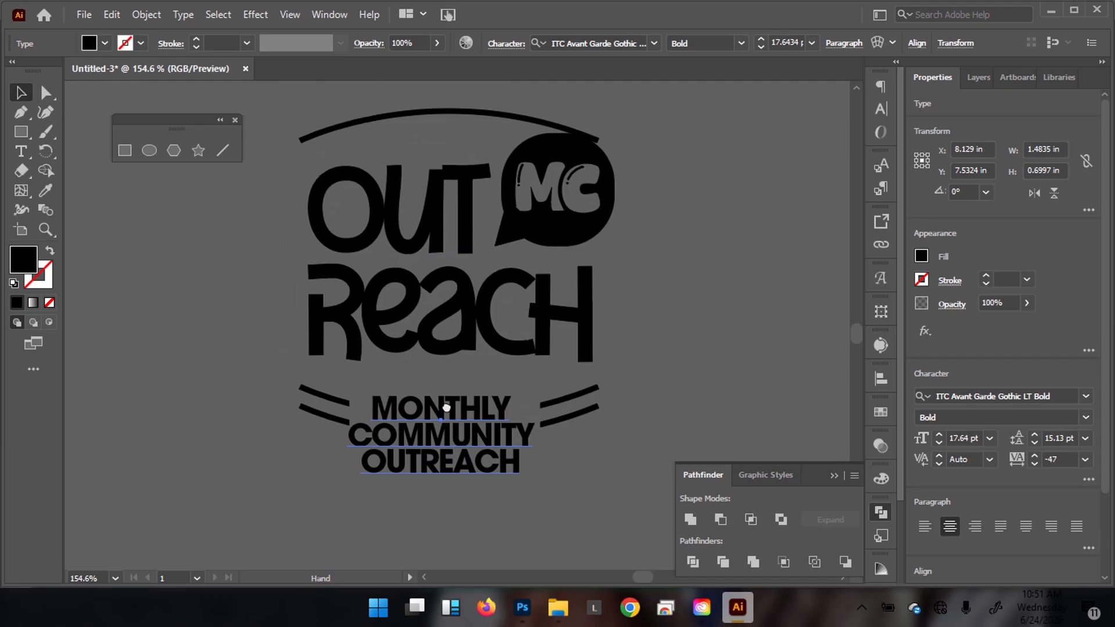
mouse_move(433, 306)
left_mouse_down()
mouse_move(419, 310)
mouse_move(438, 313)
mouse_move(416, 315)
mouse_move(413, 328)
mouse_move(429, 309)
left_mouse_up()
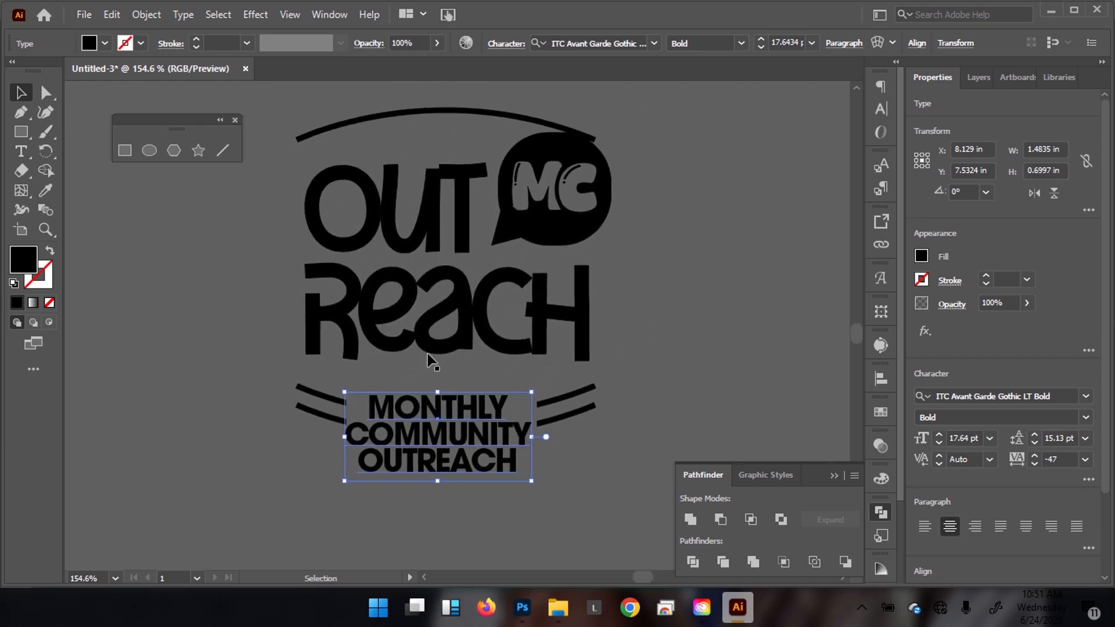
left_click_drag(533, 484, 469, 439)
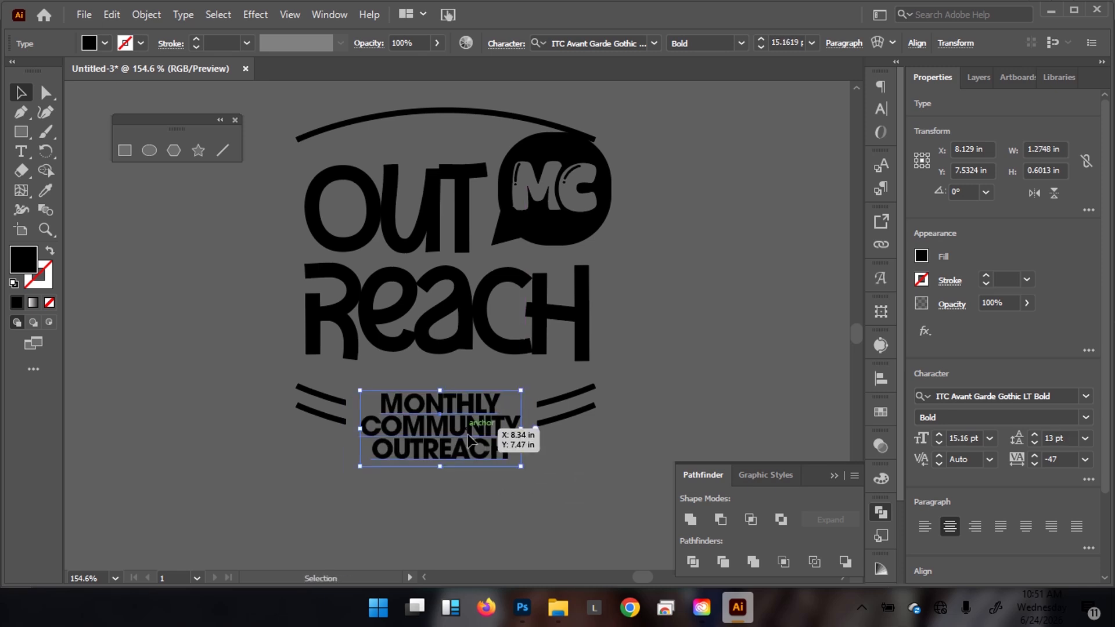
left_click(456, 498)
left_click_drag(430, 405, 358, 396)
Set the words MONTHLY and COMMUNITY to 13 pt font size.
double_click(483, 413)
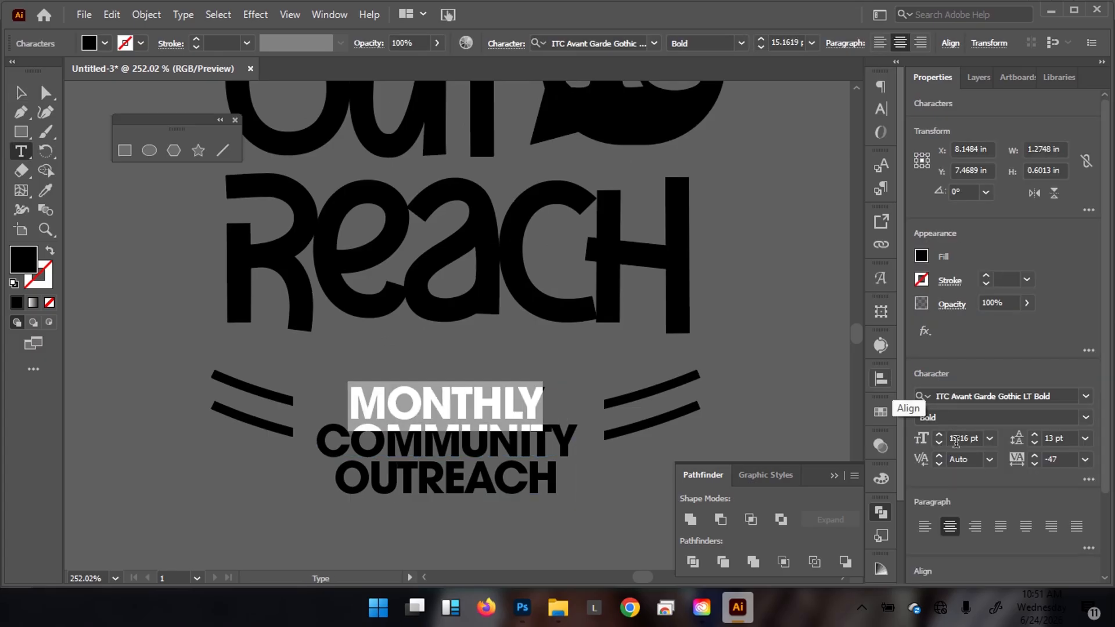
left_click(956, 440)
type("13")
key("Return")
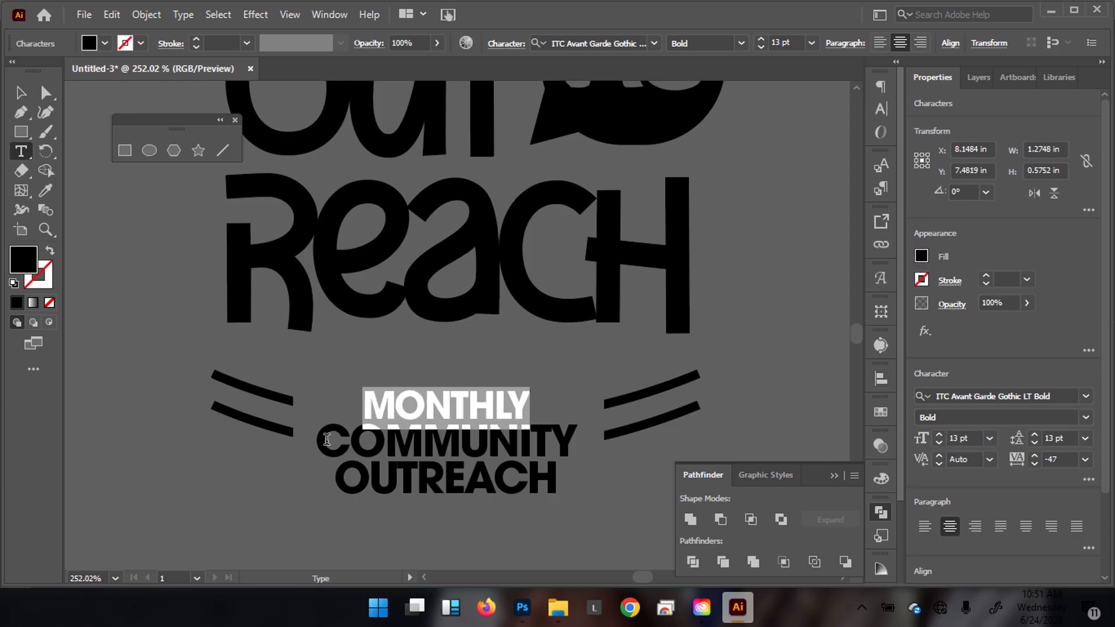
left_click_drag(327, 440, 573, 435)
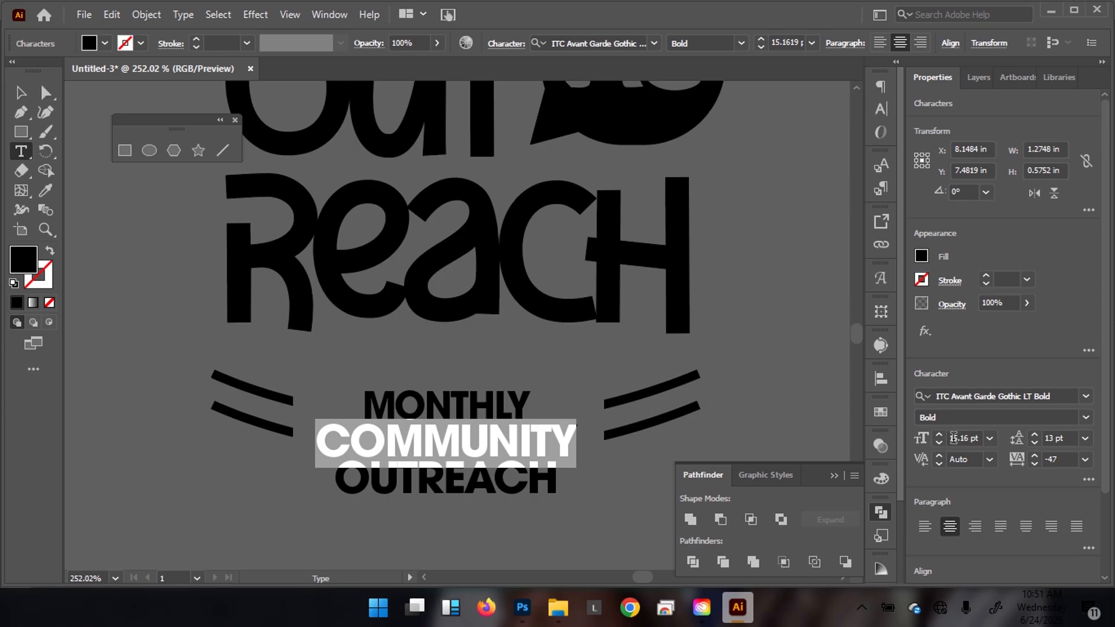
left_click(947, 434)
type("13")
key("Return")
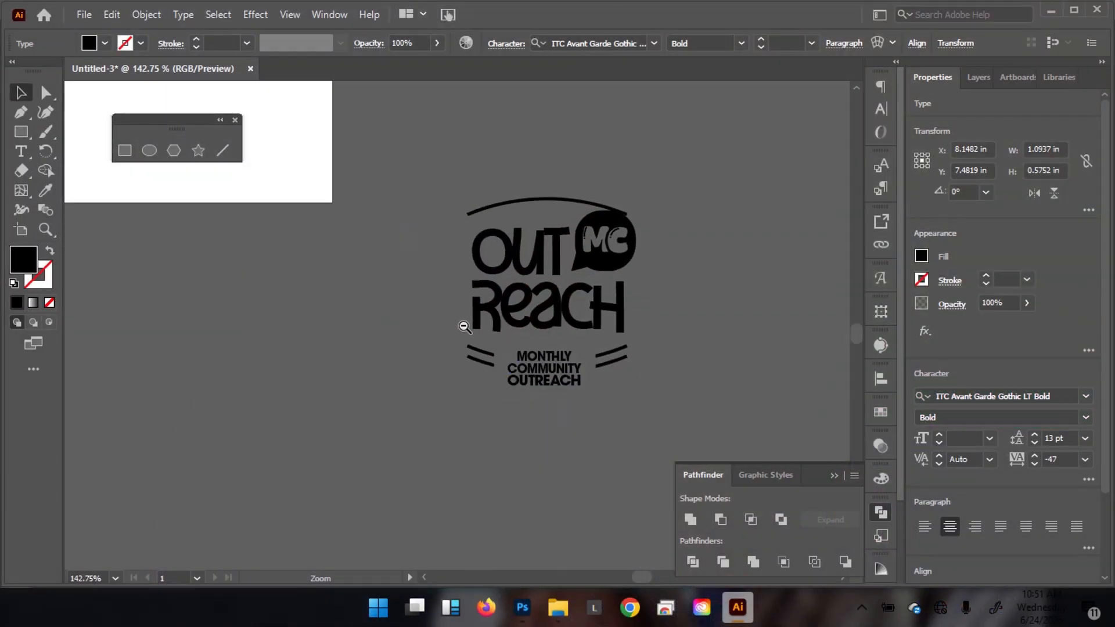
Nudge the tagline slightly up and right so it centres between the short side strokes.
scroll(575, 291, "up", 2)
left_click_drag(577, 305, 542, 261)
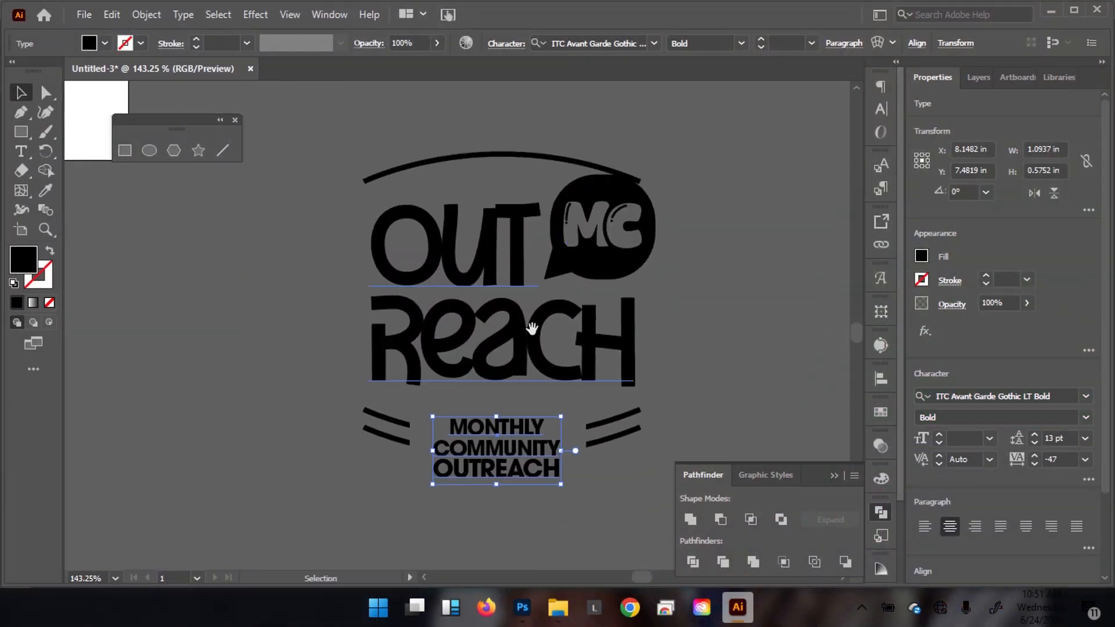
left_click_drag(496, 436, 497, 428)
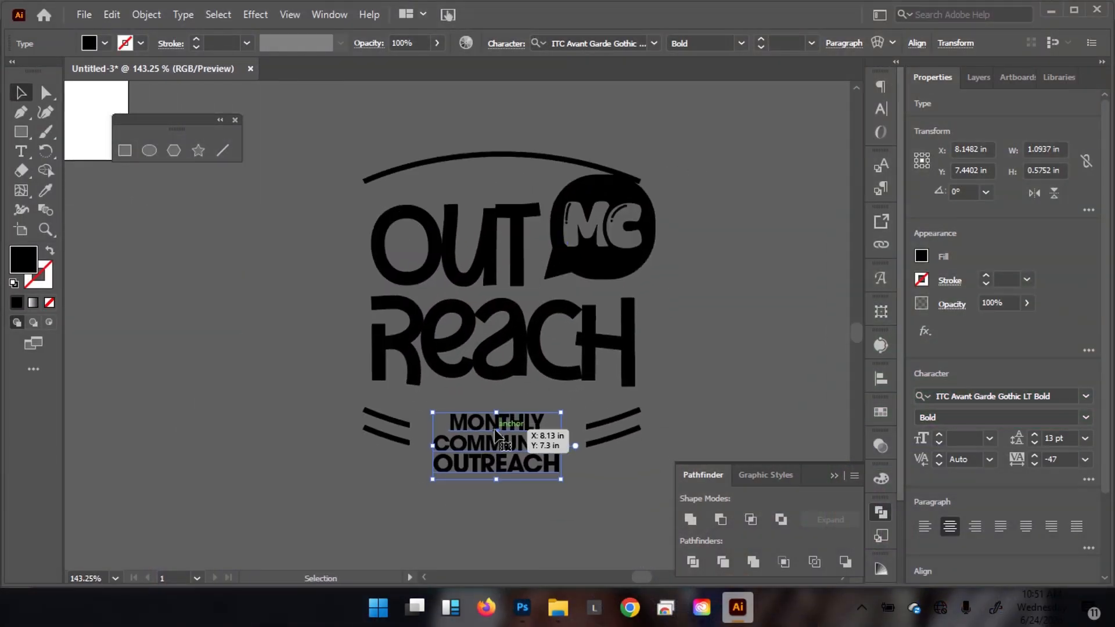
key("Right")
key("Right")
key("Right")
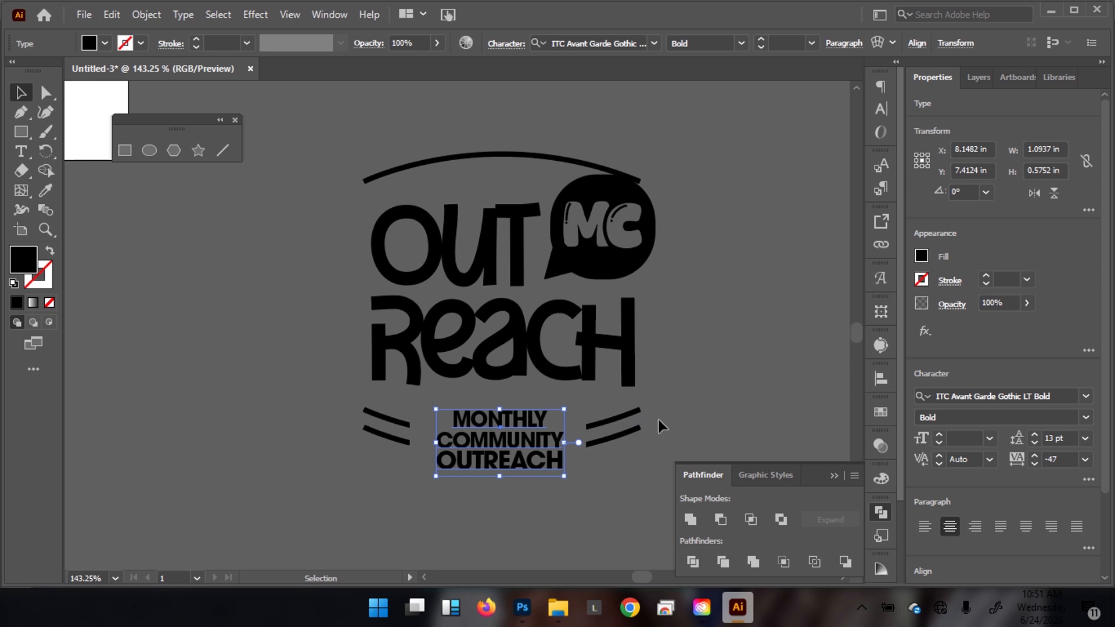
left_click(688, 267)
left_click_drag(634, 242, 464, 273)
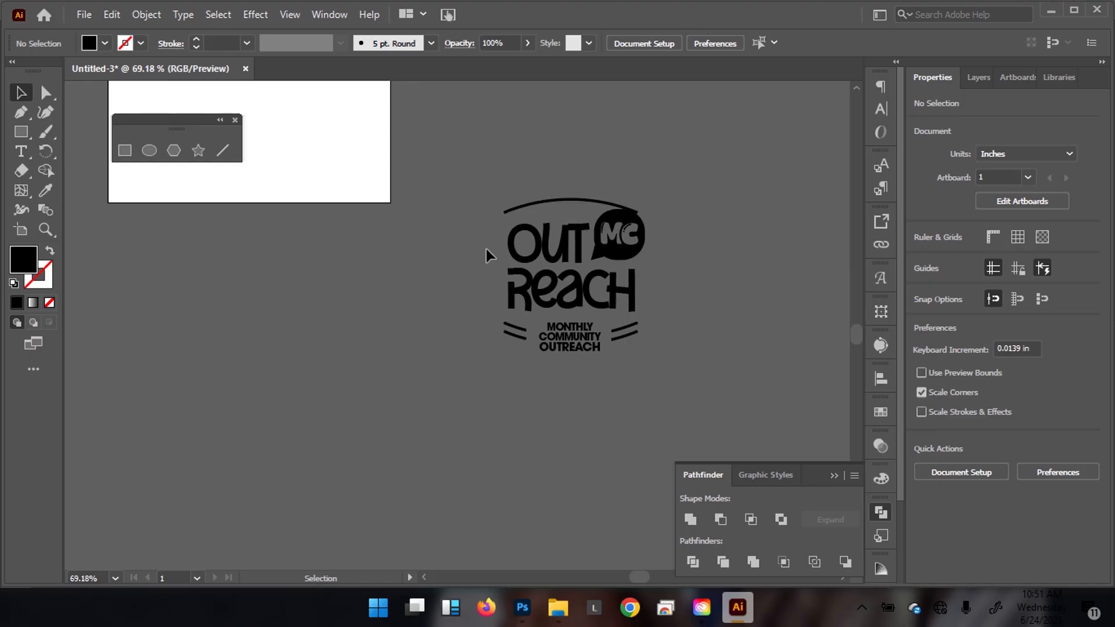
left_click_drag(738, 368, 812, 345)
left_click_drag(629, 282, 621, 348)
Switch to Photoshop with the OUTREACH flyer and start a new document.
mouse_move(521, 615)
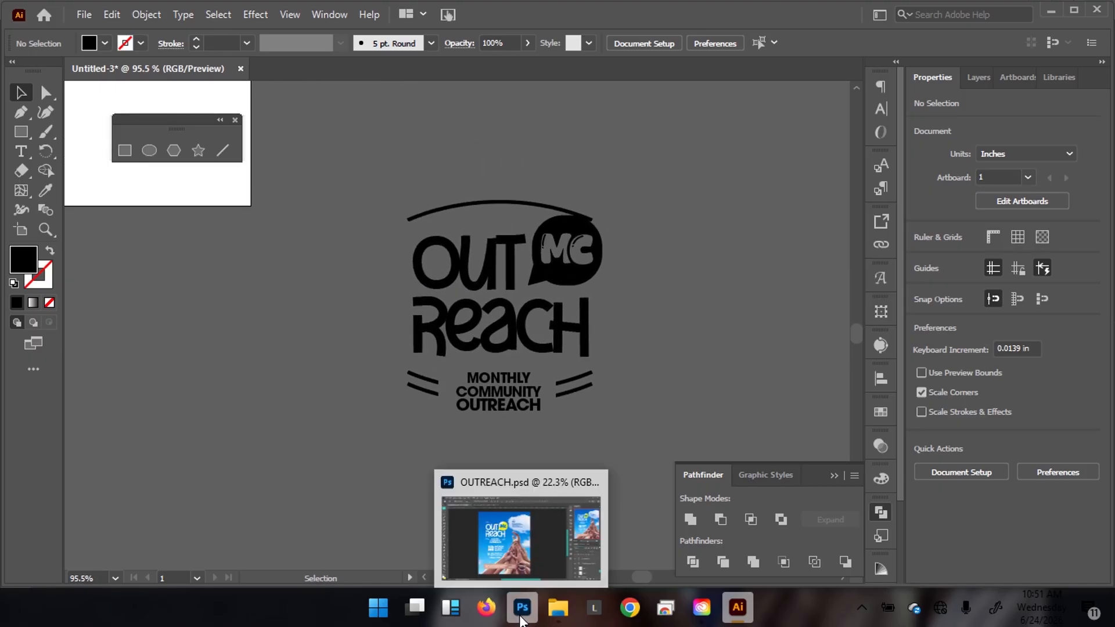
left_click(535, 559)
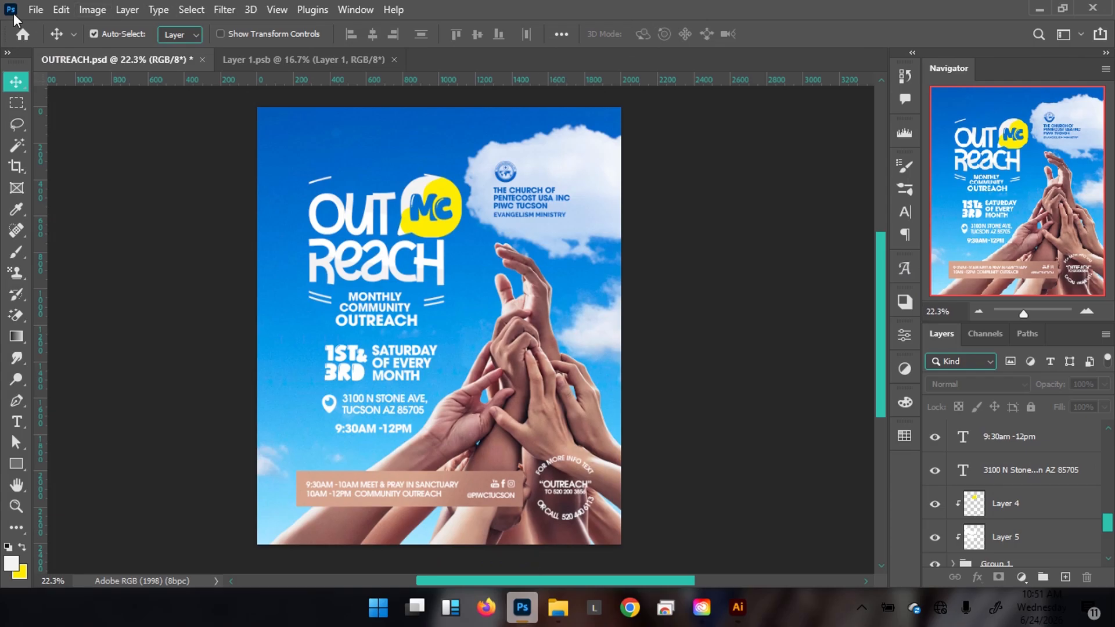
left_click(36, 10)
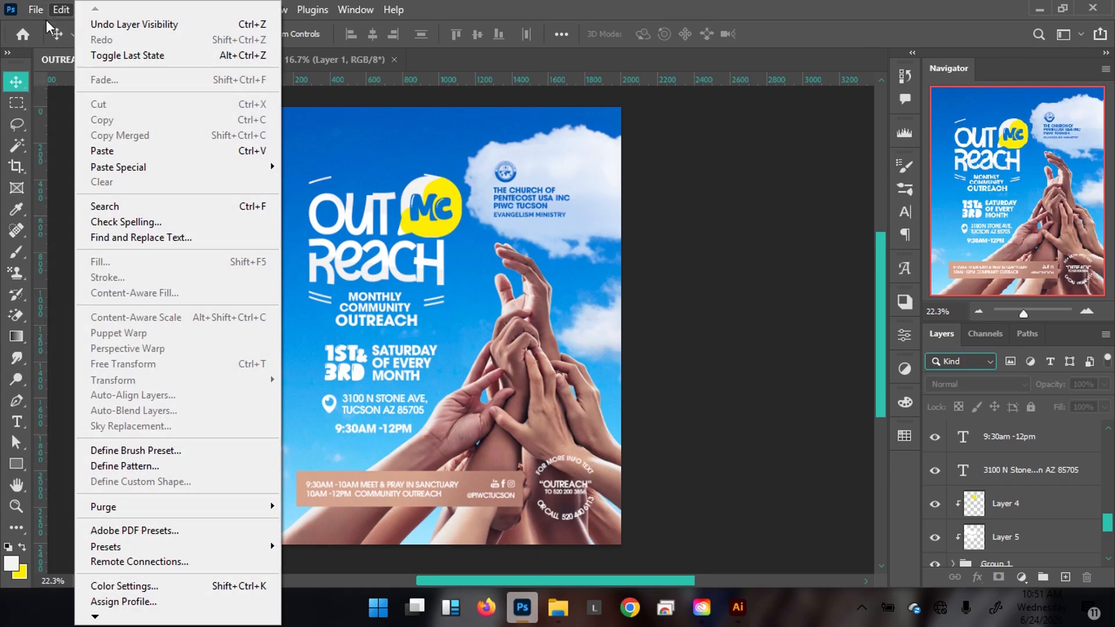
left_click(64, 28)
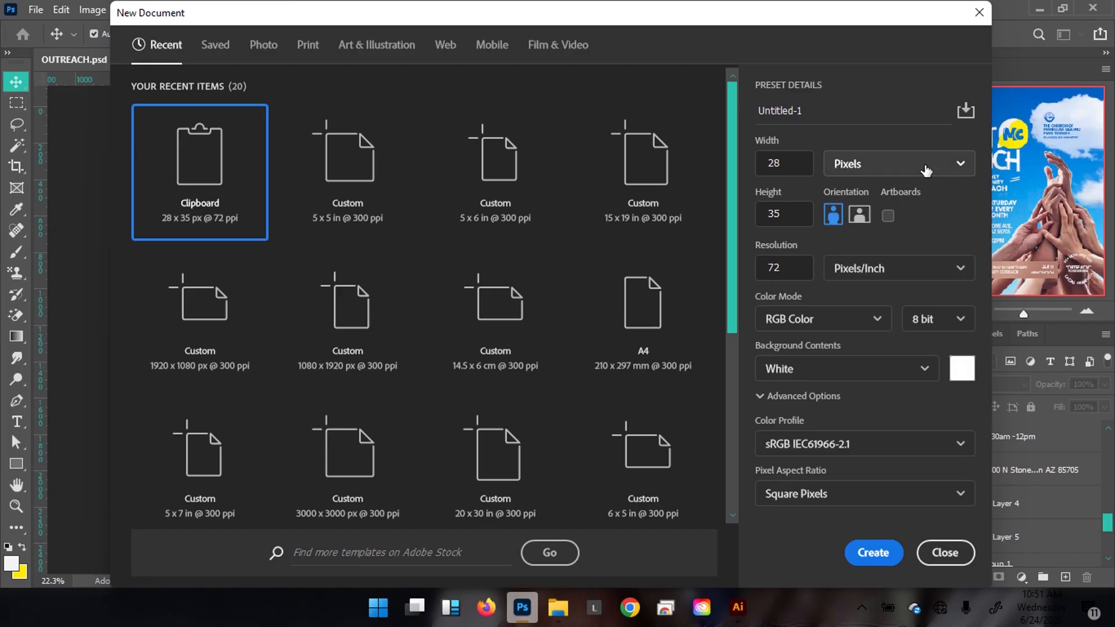
Create the document at 5 × 6 inches, 300 ppi, with the Adobe RGB (1998) profile.
left_click(926, 168)
left_click(890, 233)
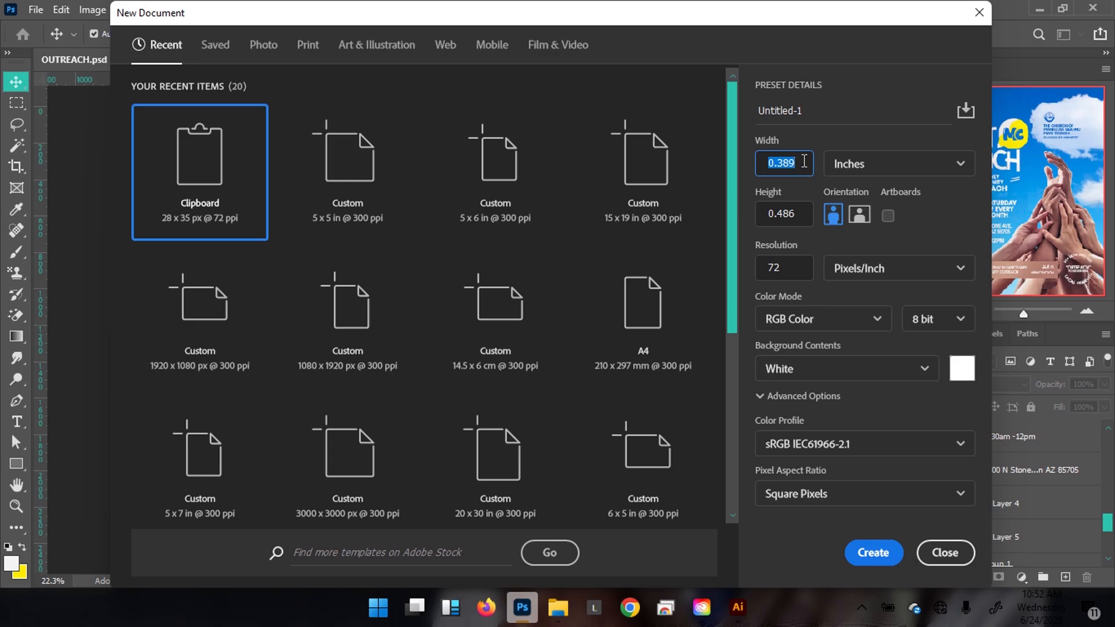
type("5")
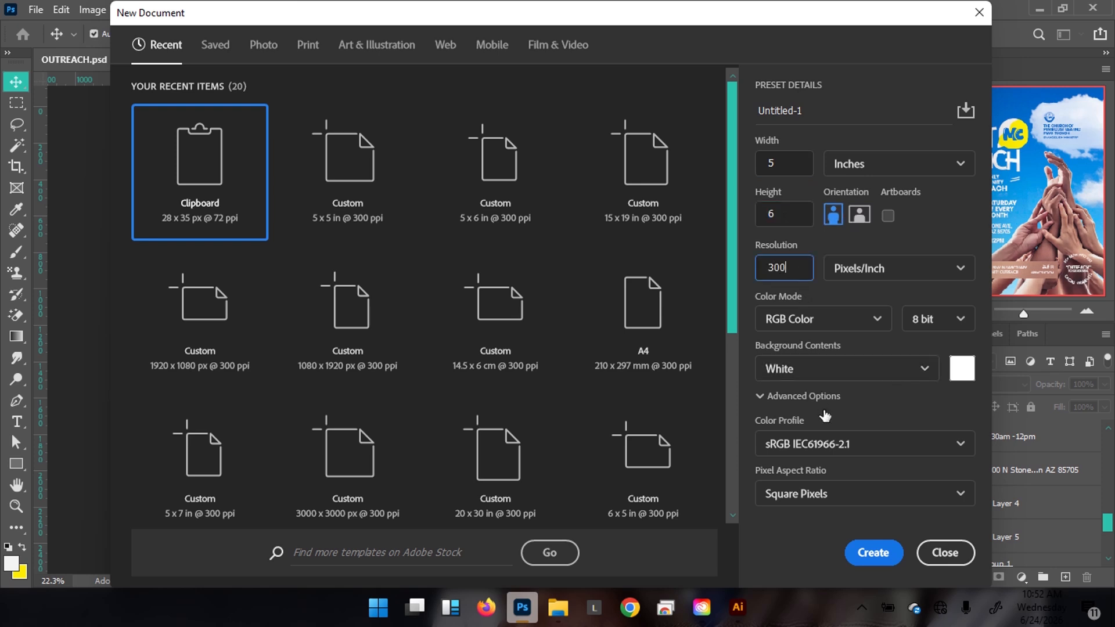
left_click(888, 443)
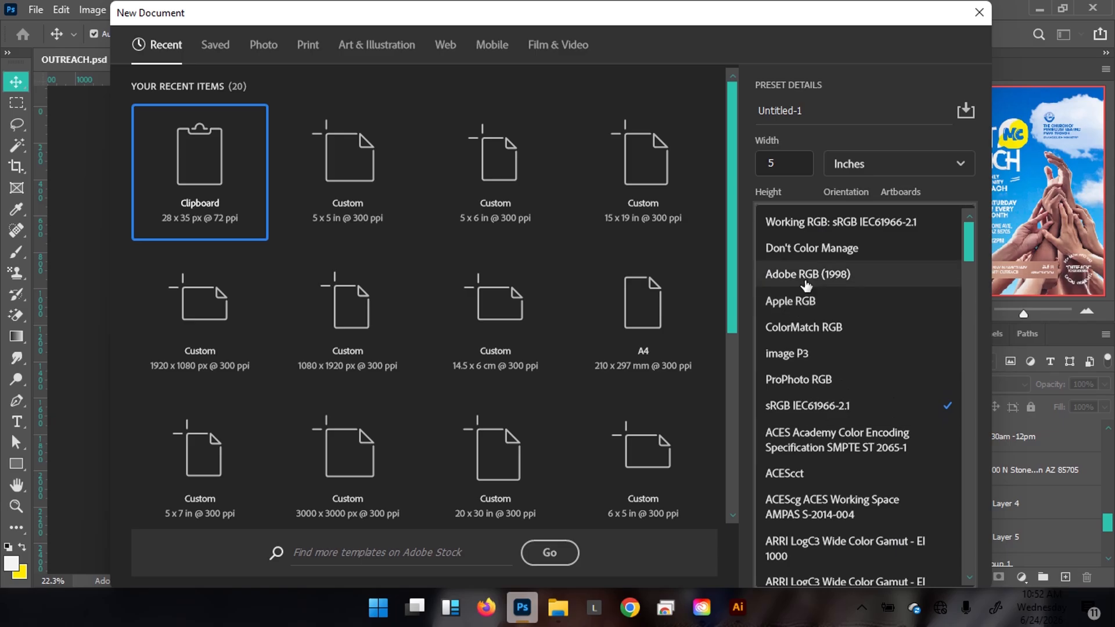
left_click(804, 276)
left_click(866, 554)
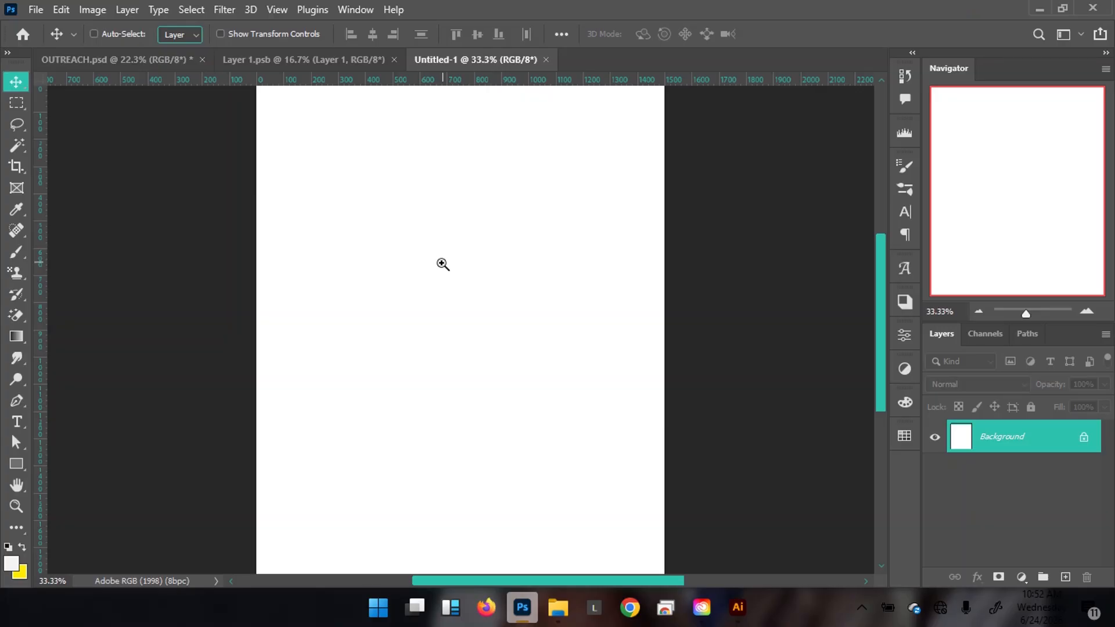
left_click_drag(499, 273, 504, 363)
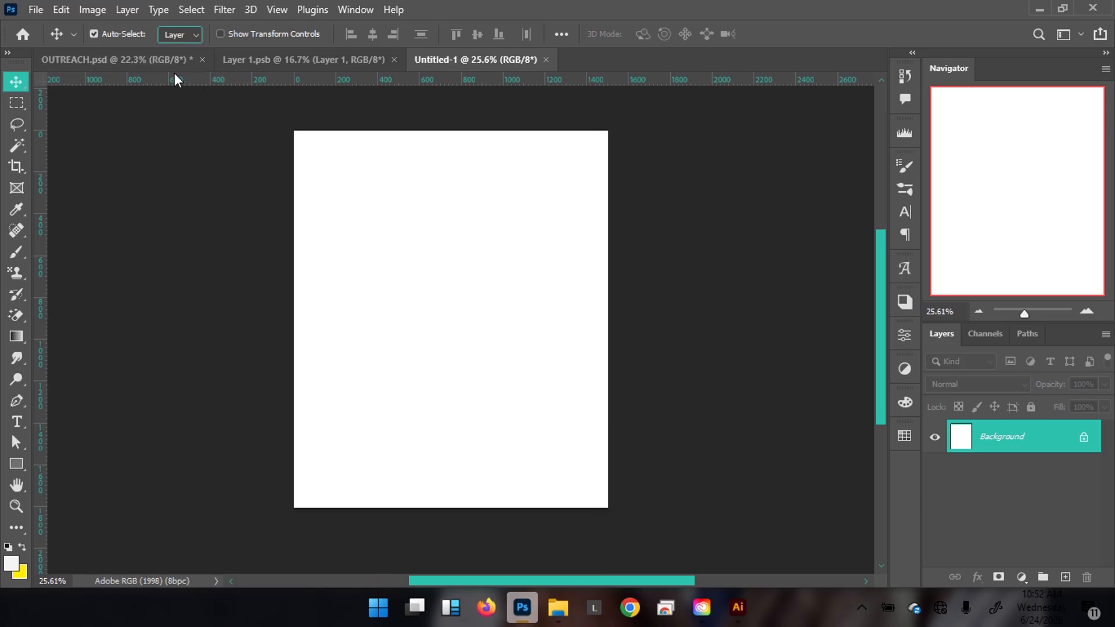
left_click(125, 60)
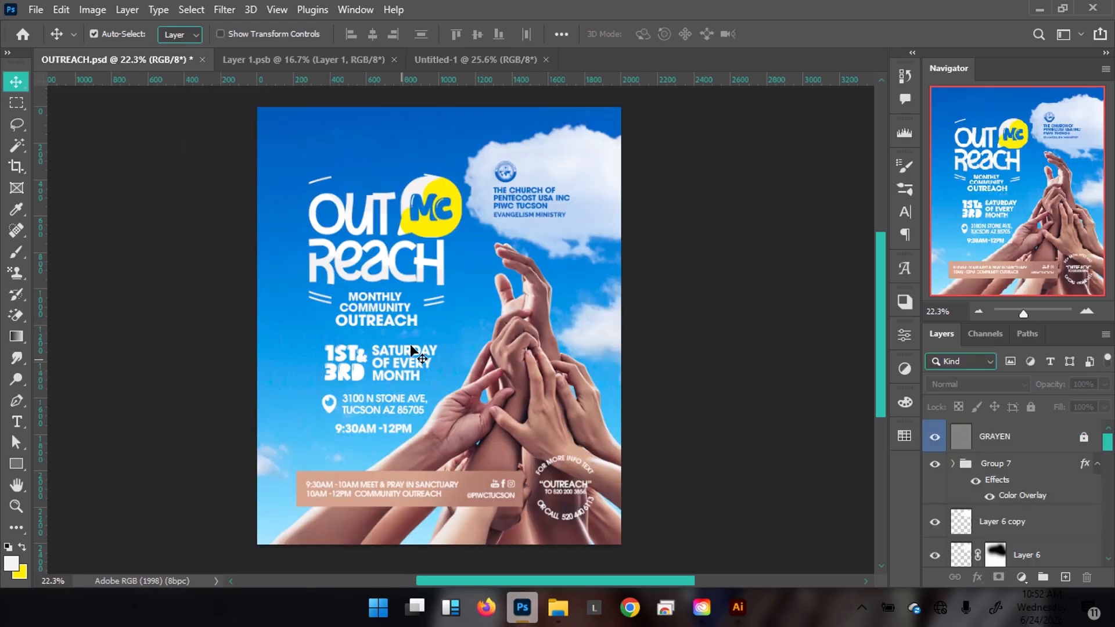
left_click(427, 60)
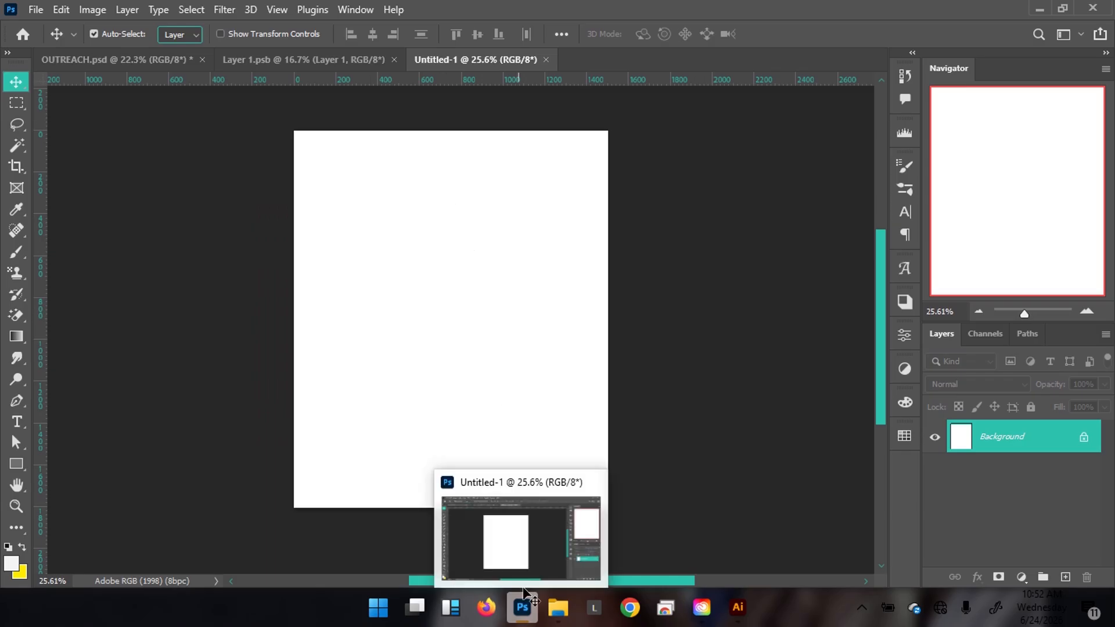
mouse_move(558, 606)
mouse_move(621, 539)
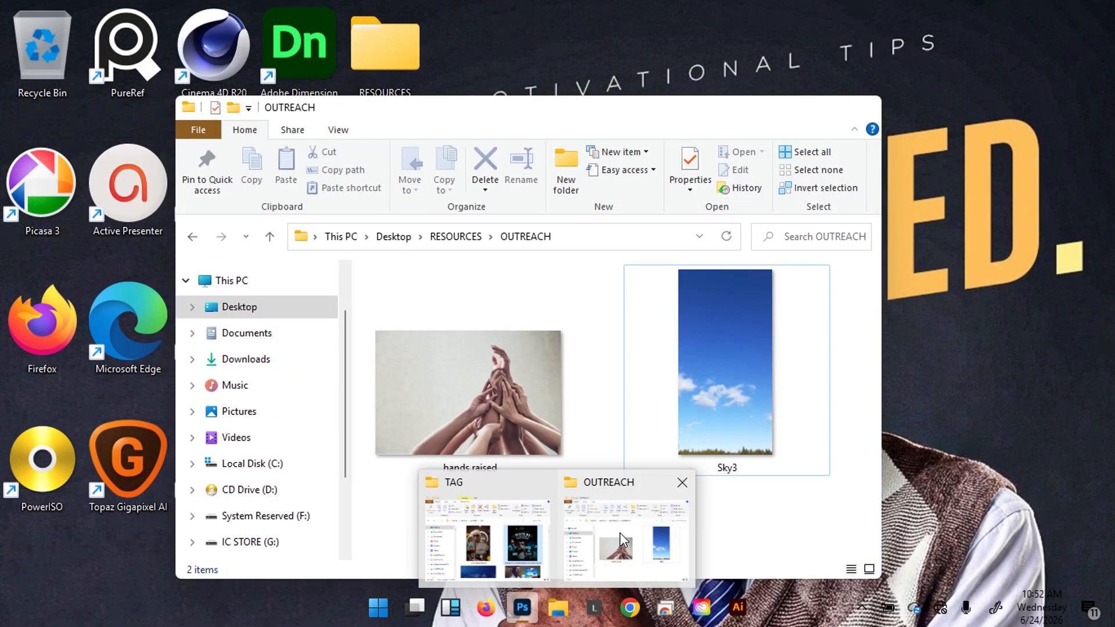
Bring the OUTREACH folder forward, open Sky3, and drag it toward Photoshop.
left_click(654, 546)
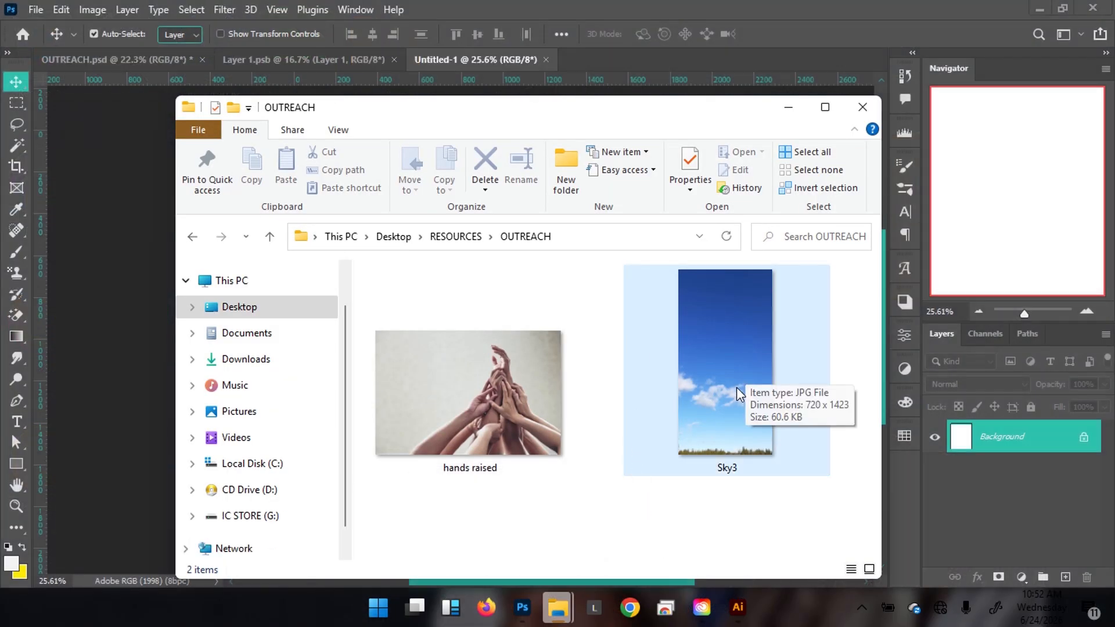
double_click(709, 427)
left_click_drag(719, 390, 680, 186)
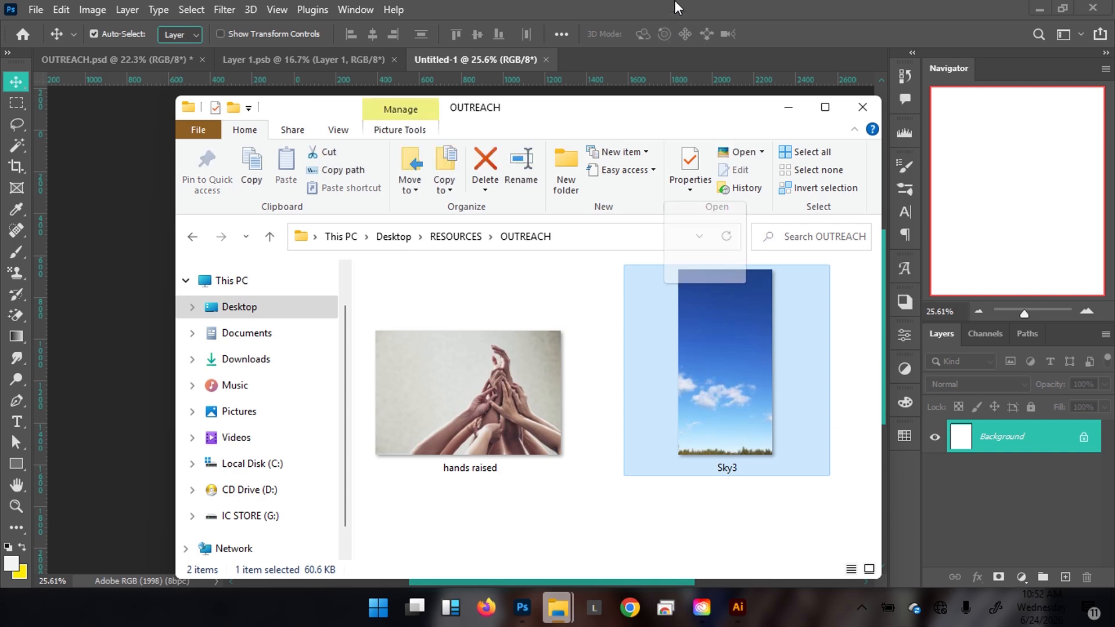
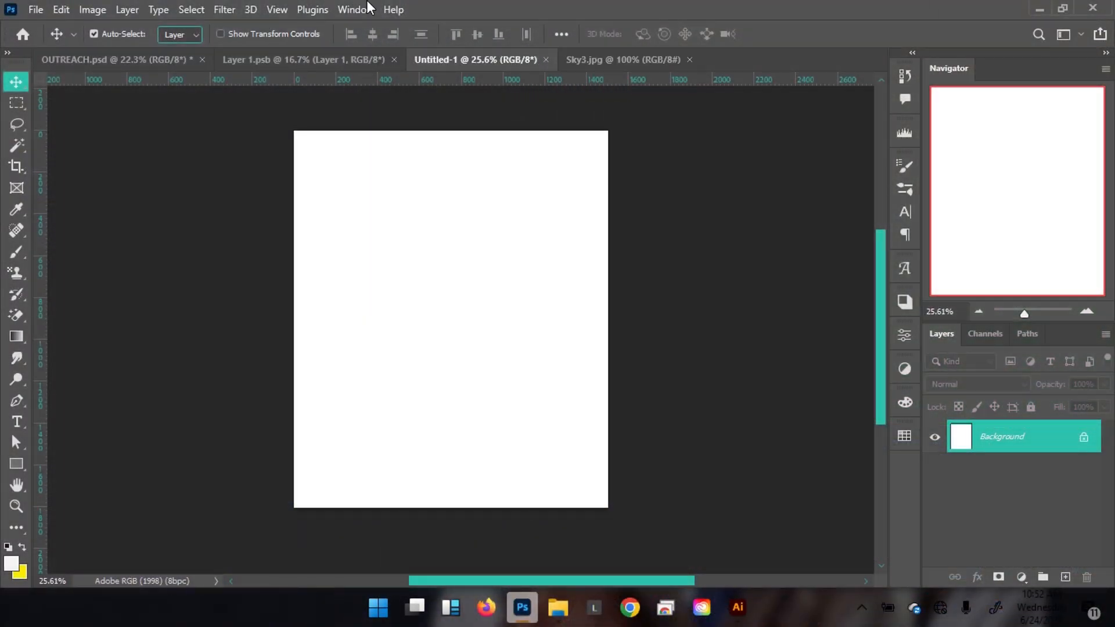
Drag the Sky3 photo into the blank Untitled-1 document.
scroll(465, 384, "up", 1)
left_click_drag(463, 56, 459, 145)
left_click_drag(455, 363, 455, 366)
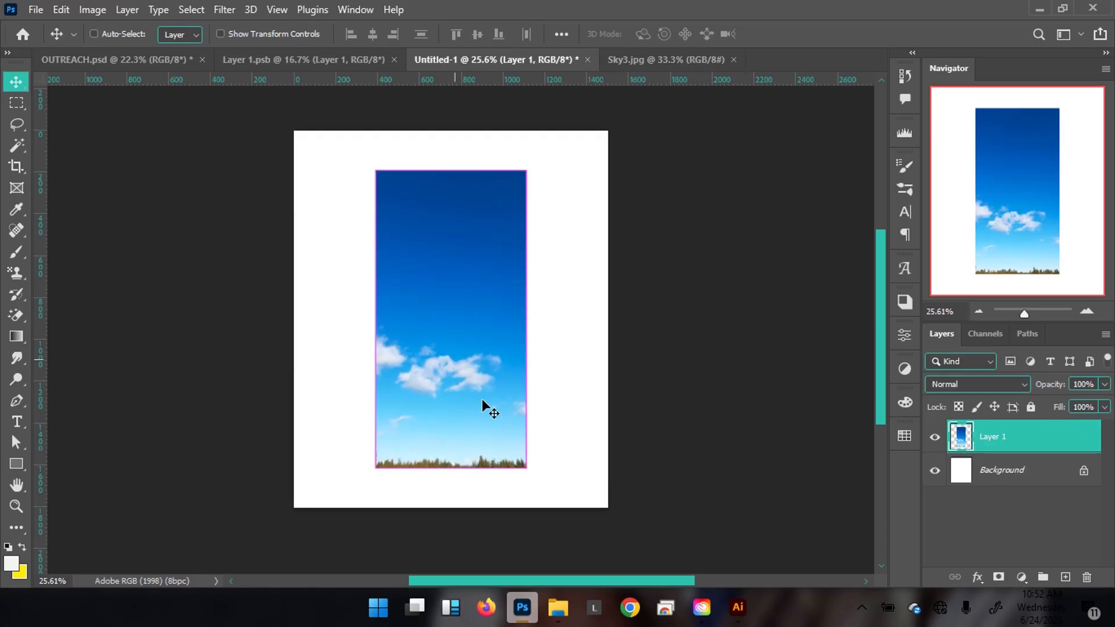
key("ctrl+t")
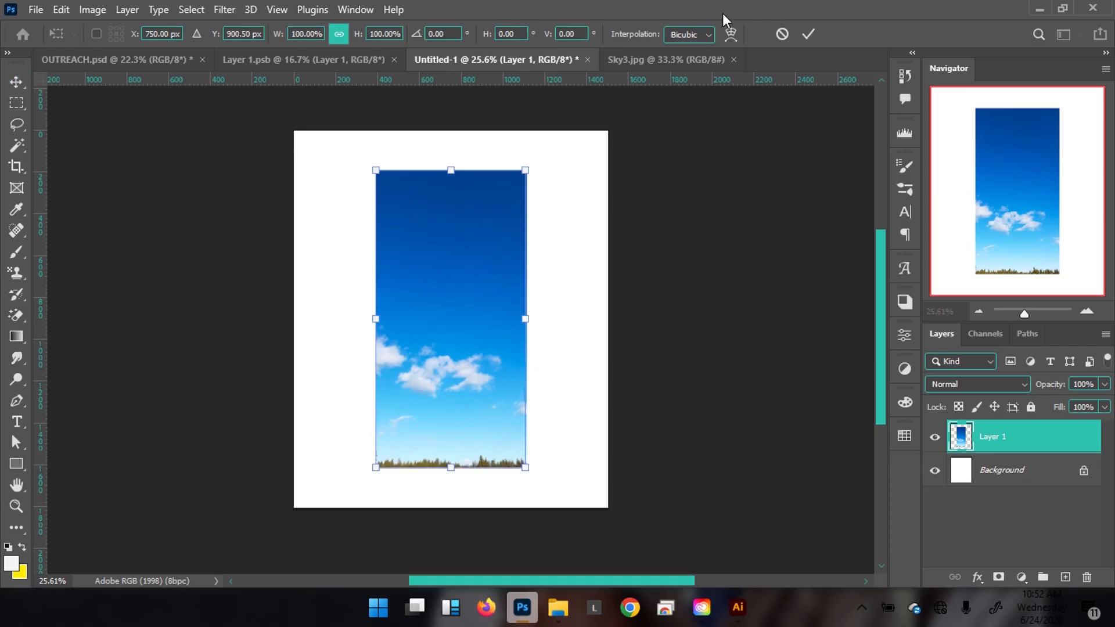
left_click(806, 37)
Convert the sky layer to a smart object and scale it to about 216% to cover the page.
right_click(1053, 439)
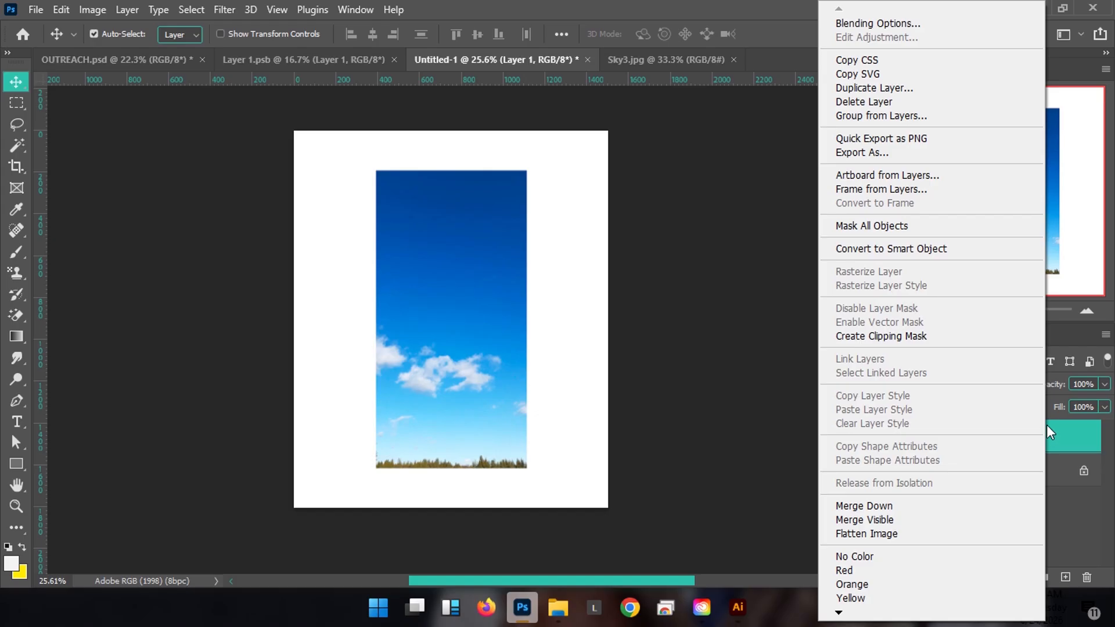
left_click(915, 249)
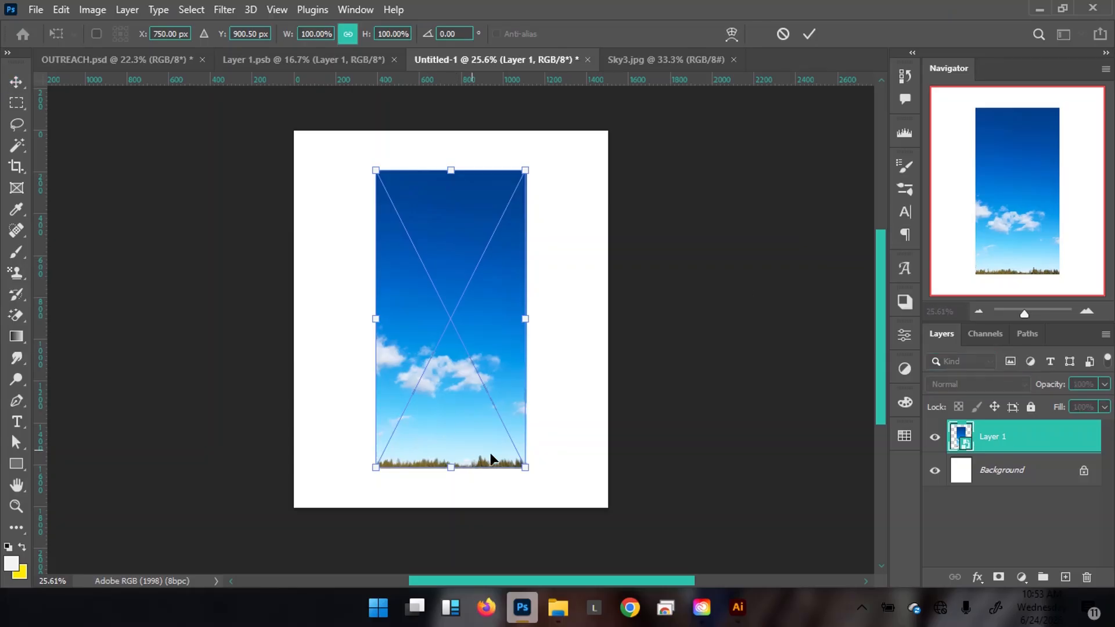
left_click_drag(530, 468, 616, 535)
left_click_drag(476, 325, 426, 326)
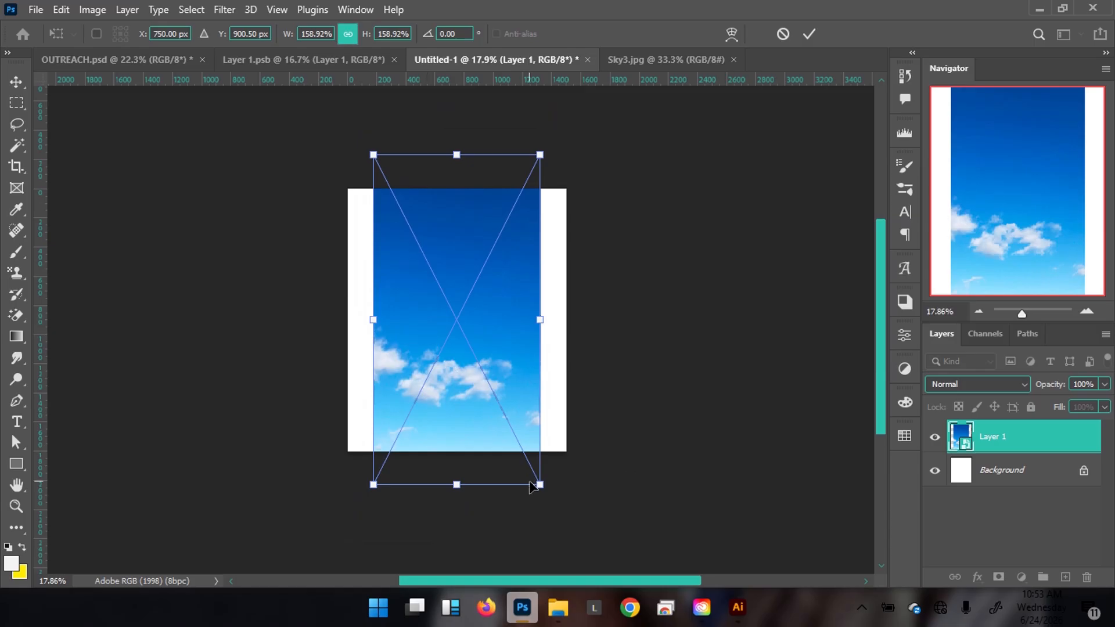
left_click_drag(540, 485, 569, 543)
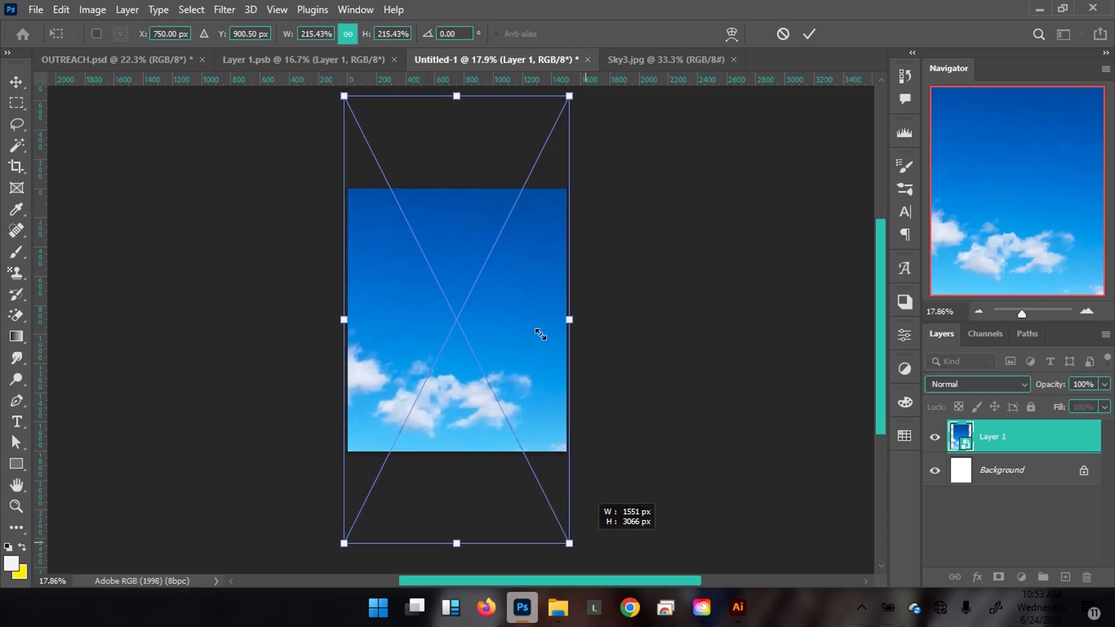
key("Return")
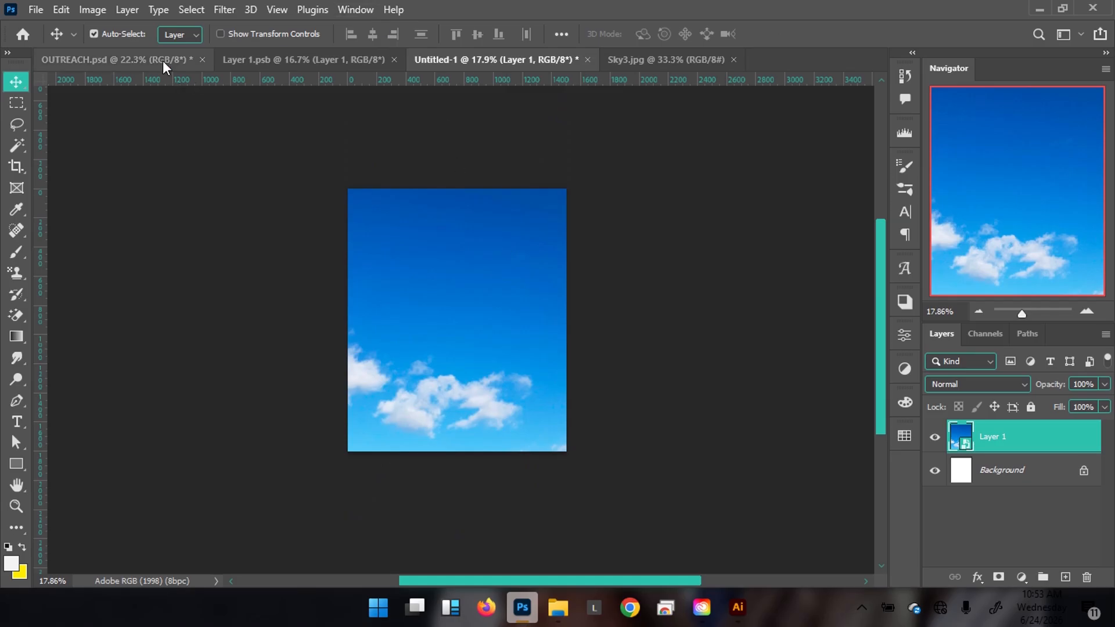
Open the hands raised image from the OUTREACH folder and bring up the Layer 1.psb cut-out.
mouse_move(557, 606)
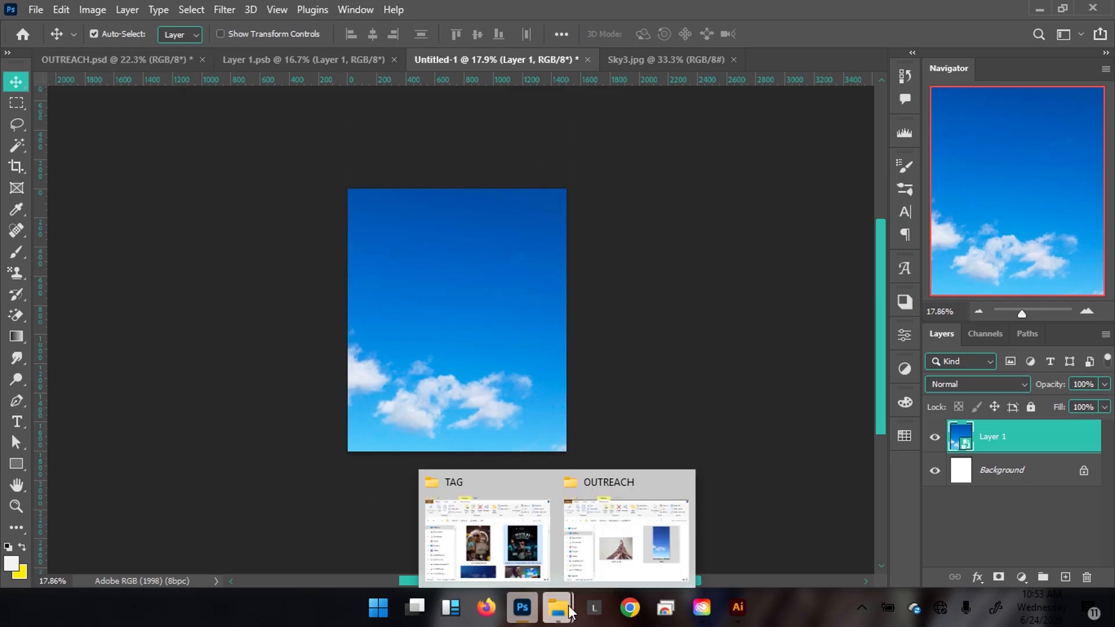
left_click(630, 537)
double_click(525, 404)
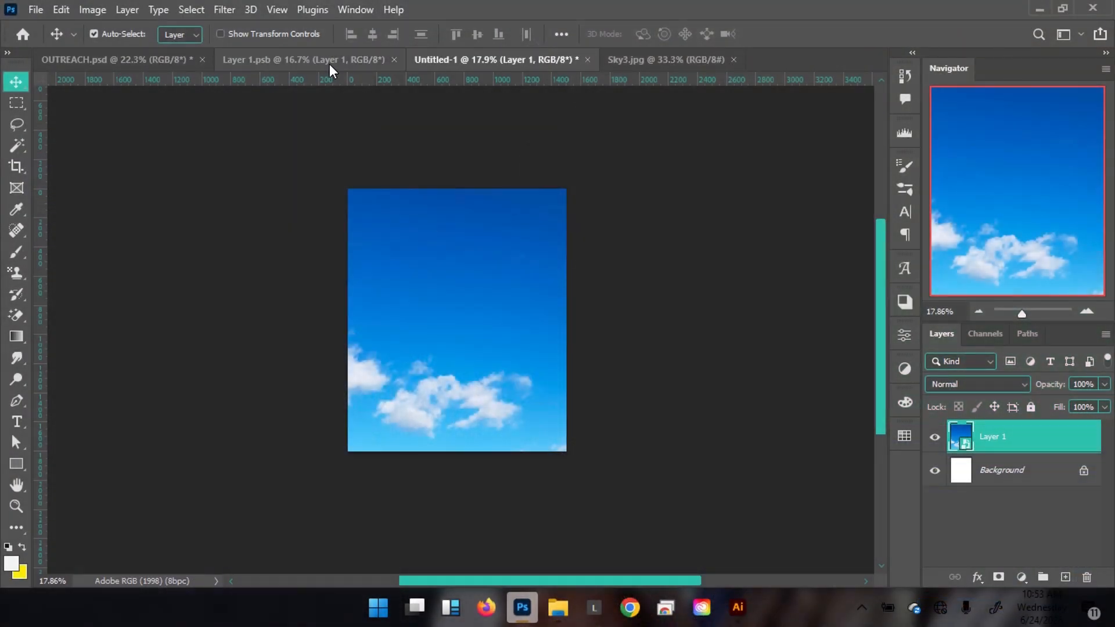
left_click(331, 68)
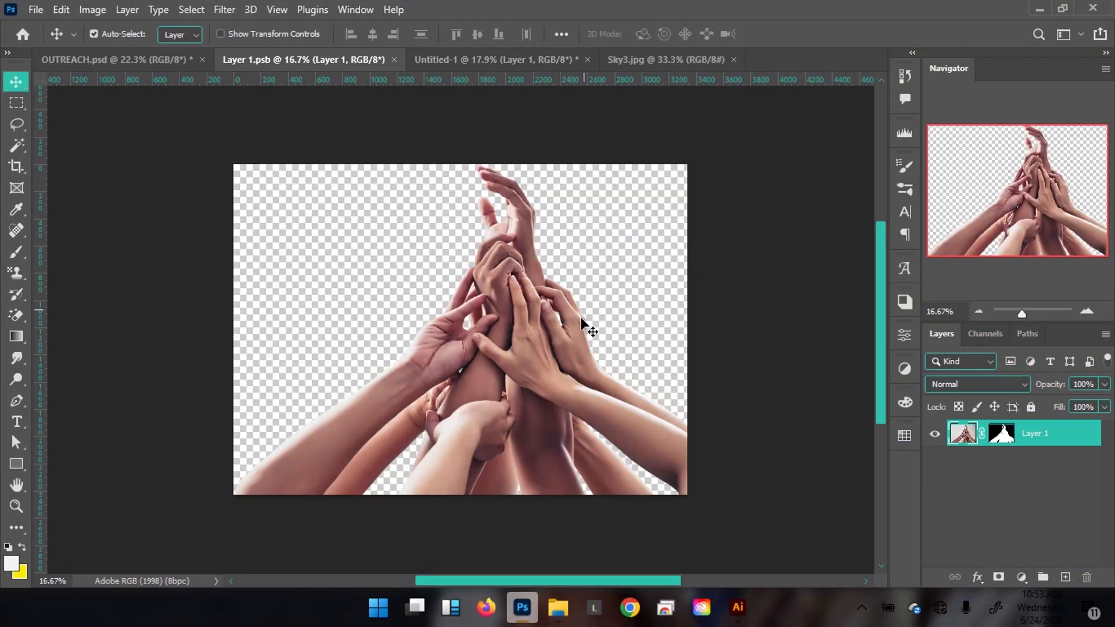
Drag the hands cut-out into the sky flyer and convert it to a smart object.
left_click_drag(567, 264, 566, 64)
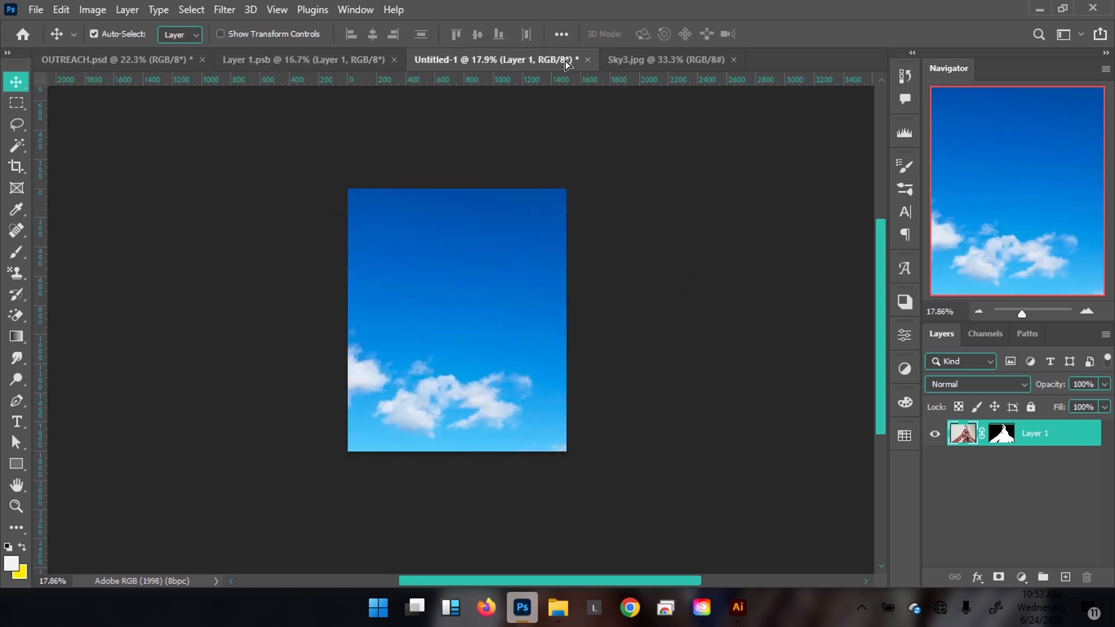
left_click_drag(512, 362, 488, 378)
right_click(1051, 448)
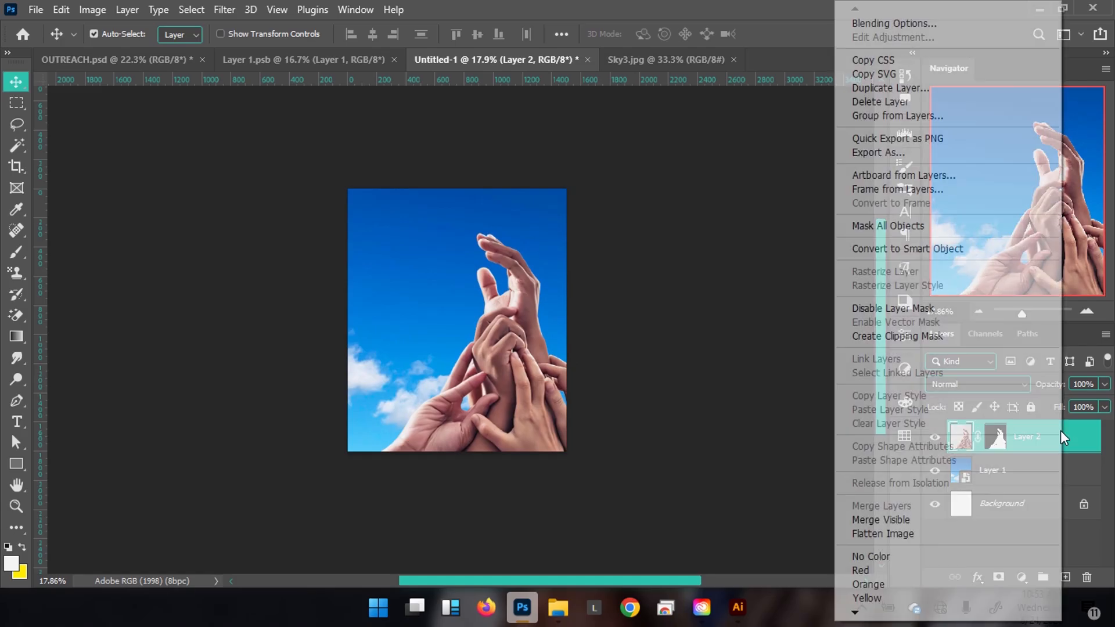
left_click(924, 246)
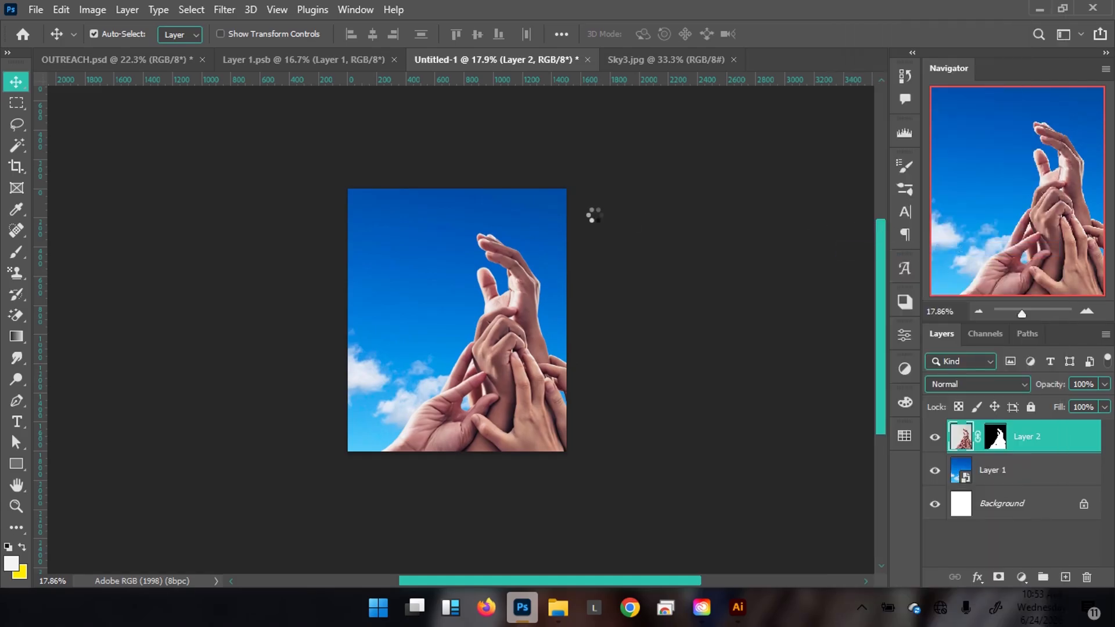
Scale the hands down to 68.77% and shift them up and to the right.
key("ctrl+t")
left_click_drag(701, 232, 625, 288)
left_click_drag(519, 395, 530, 360)
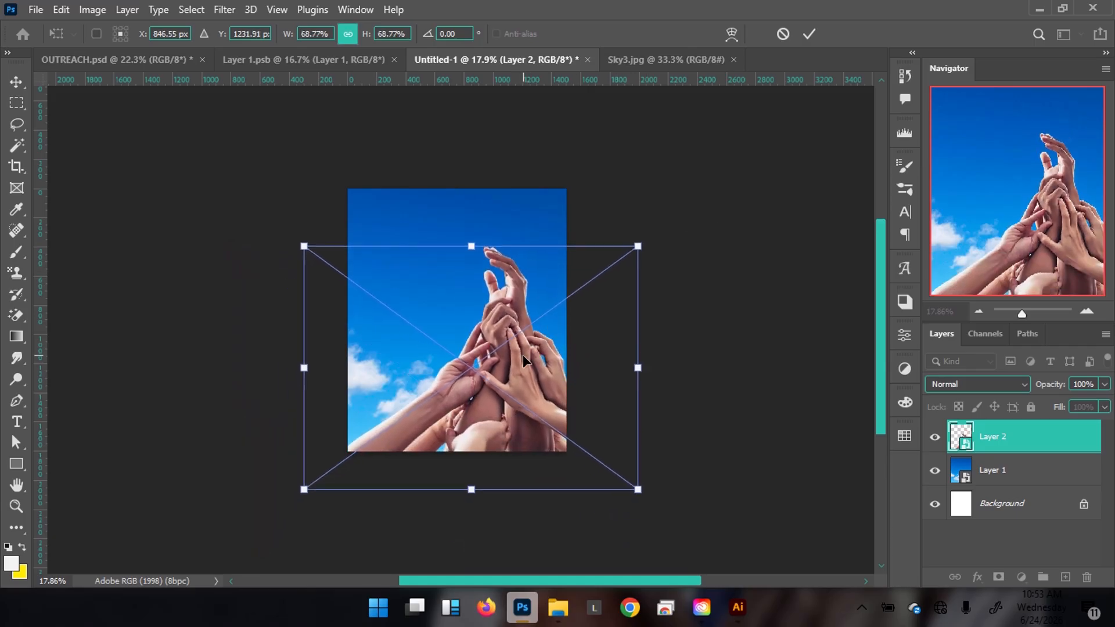
key("Return")
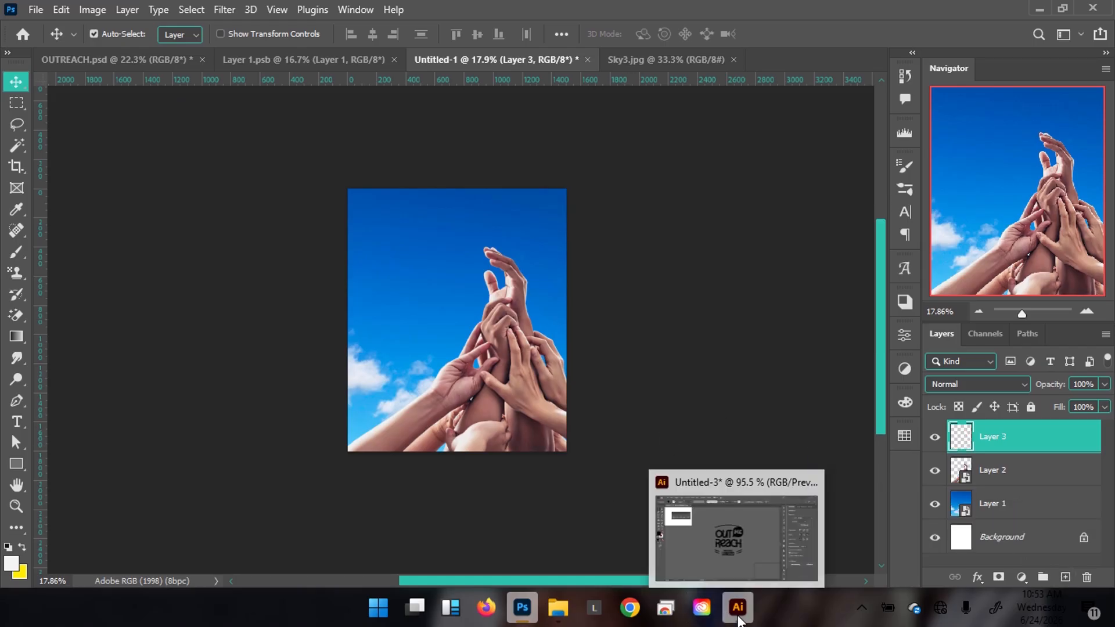
Select and copy all of the OUTREACH logo artwork in Illustrator, then return to Photoshop.
left_click(755, 559)
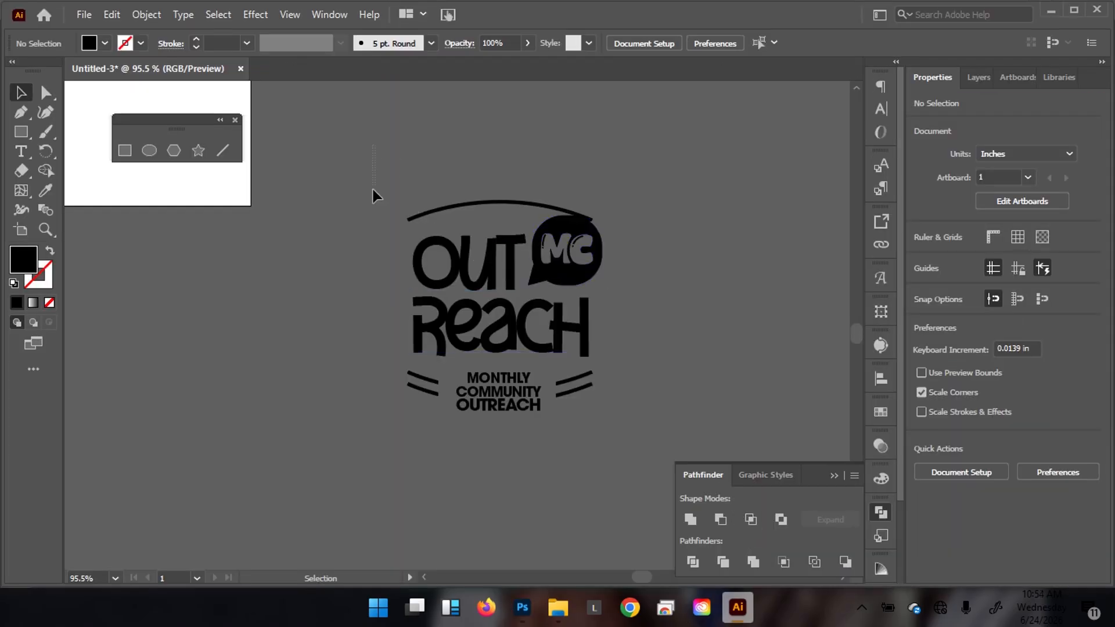
key("ctrl+a")
key("a")
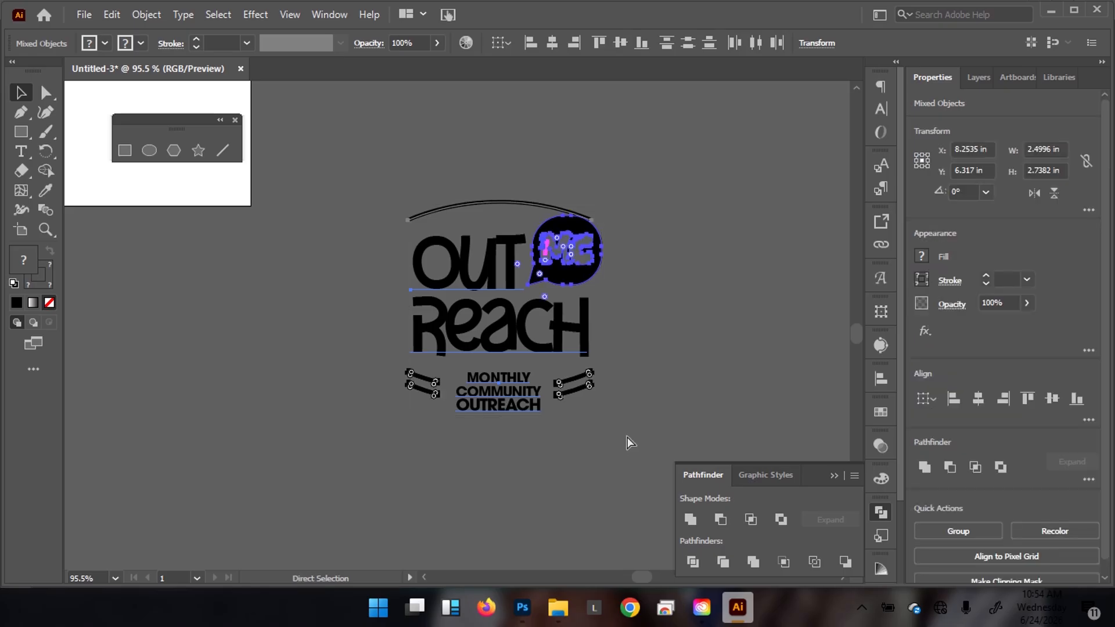
key("v")
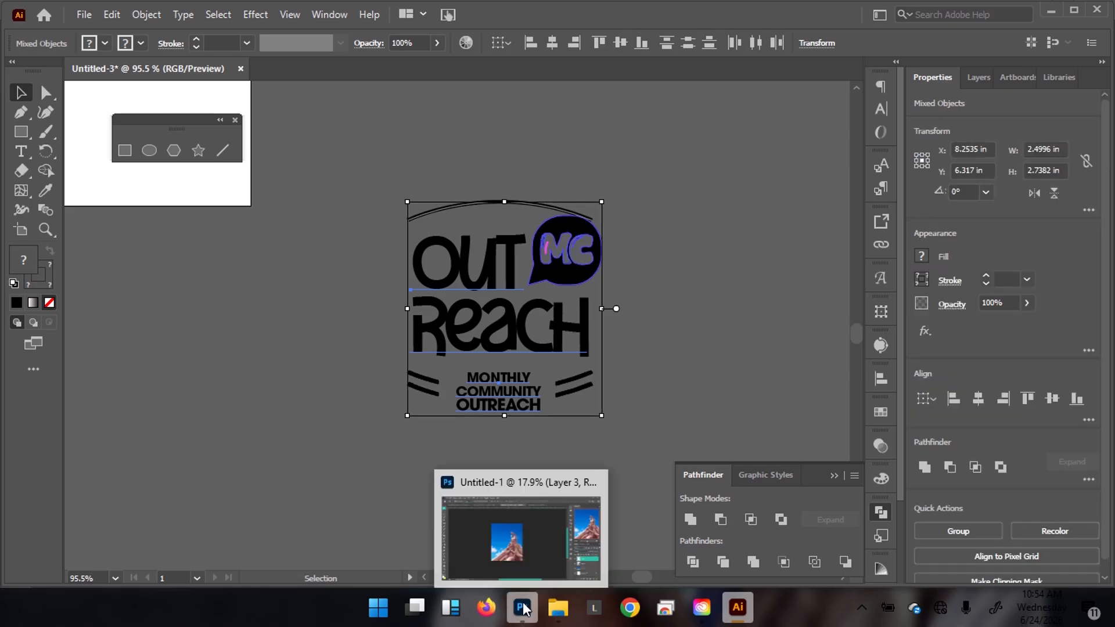
left_click(528, 533)
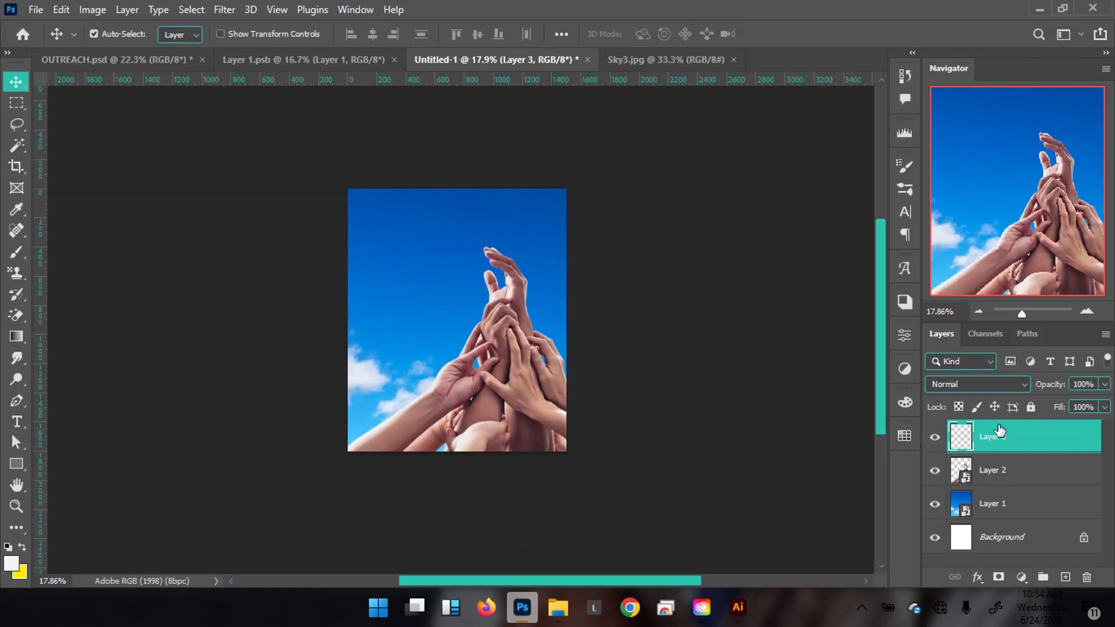
Paste the OUTREACH logo as a smart object at 72% and place it in the upper-left sky.
key("ctrl+v")
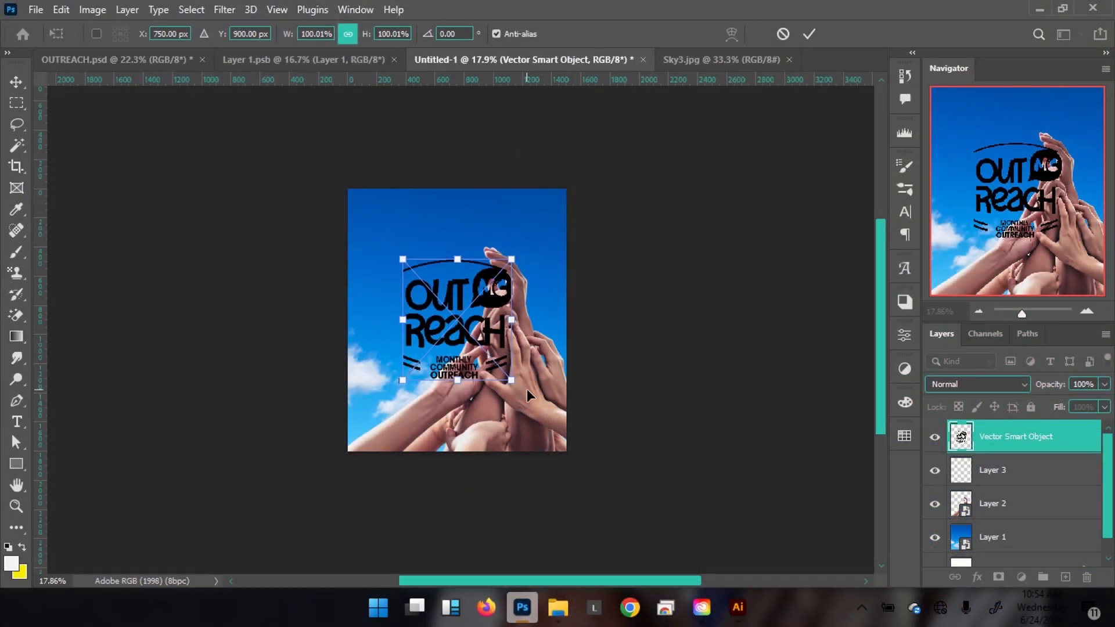
left_click_drag(457, 269, 487, 308)
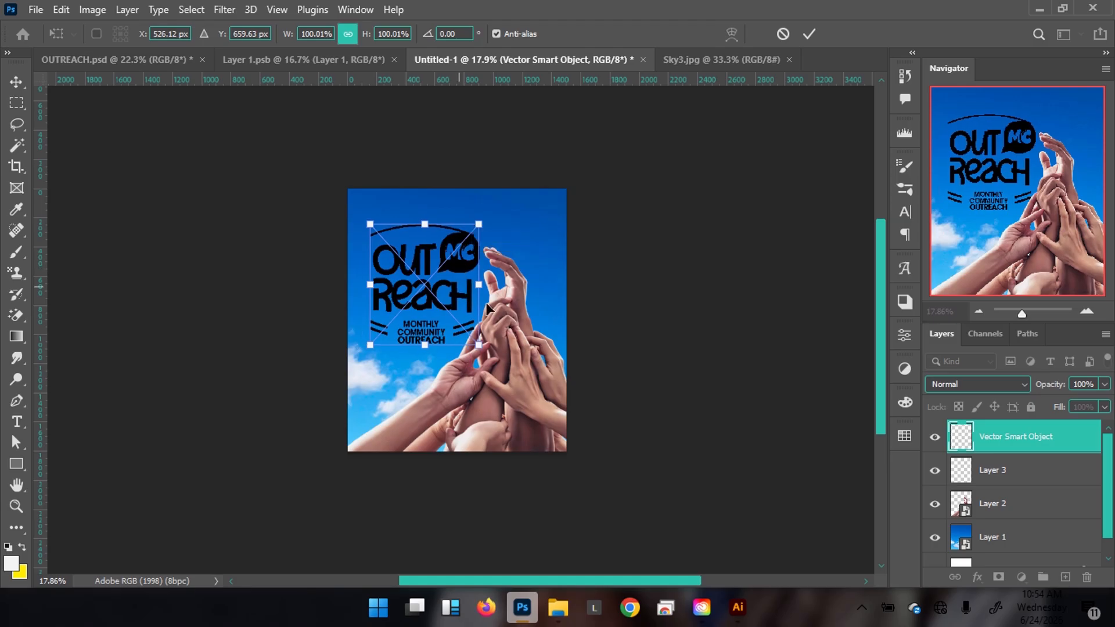
left_click_drag(477, 346, 448, 312)
left_click_drag(422, 258, 430, 267)
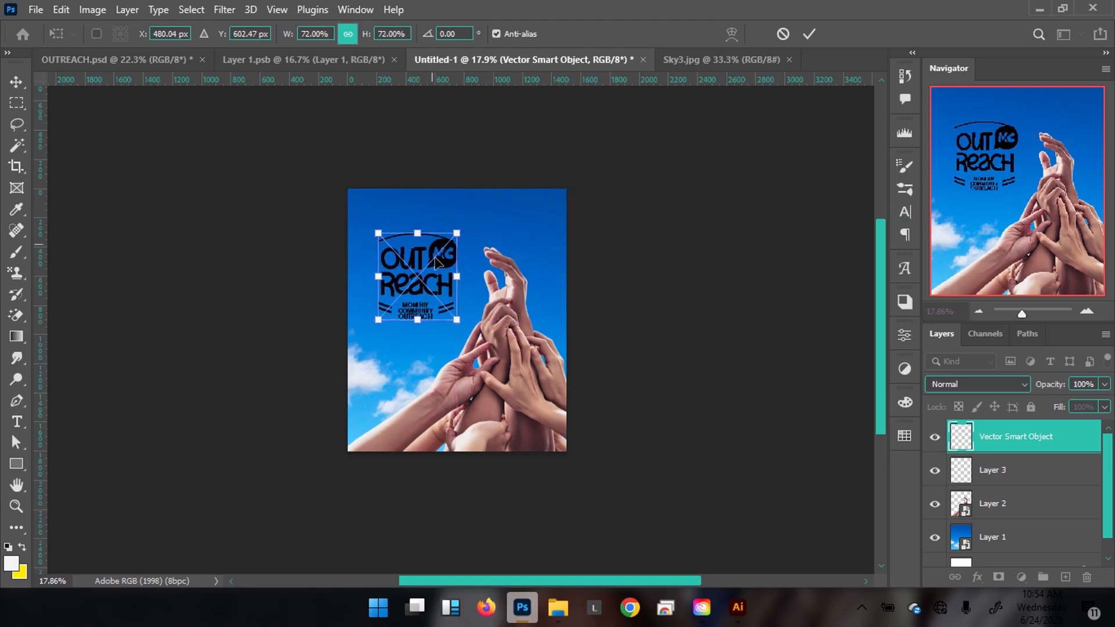
left_click(805, 35)
mouse_move(437, 263)
left_mouse_down()
mouse_move(447, 268)
mouse_move(447, 257)
left_mouse_up()
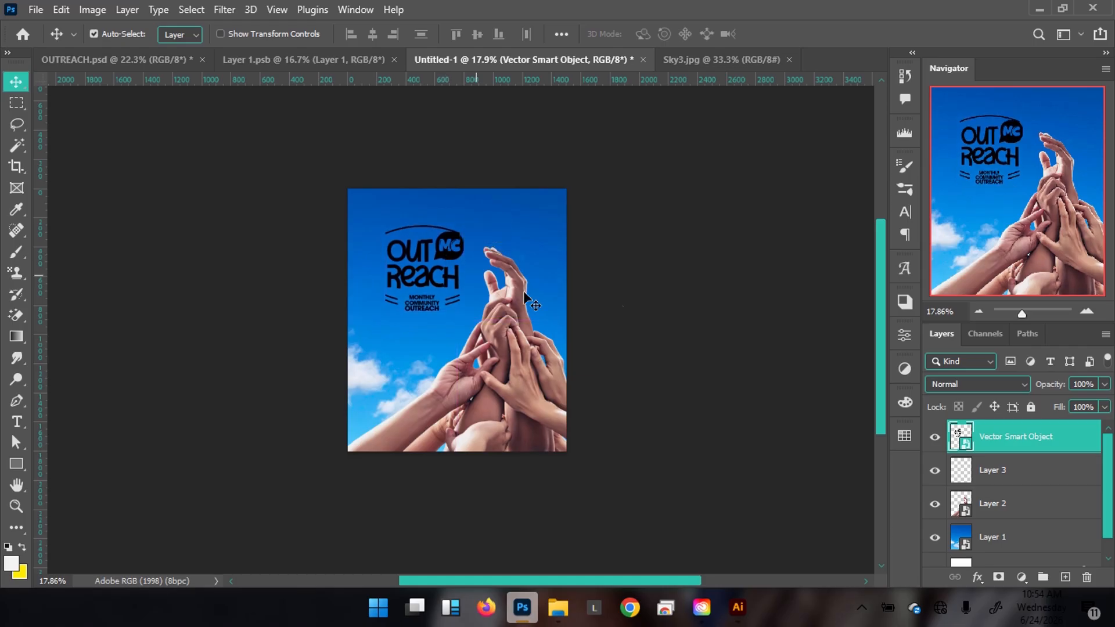
Give the logo layer a white (ffffff) Color Overlay and move the logo slightly lower.
double_click(1064, 440)
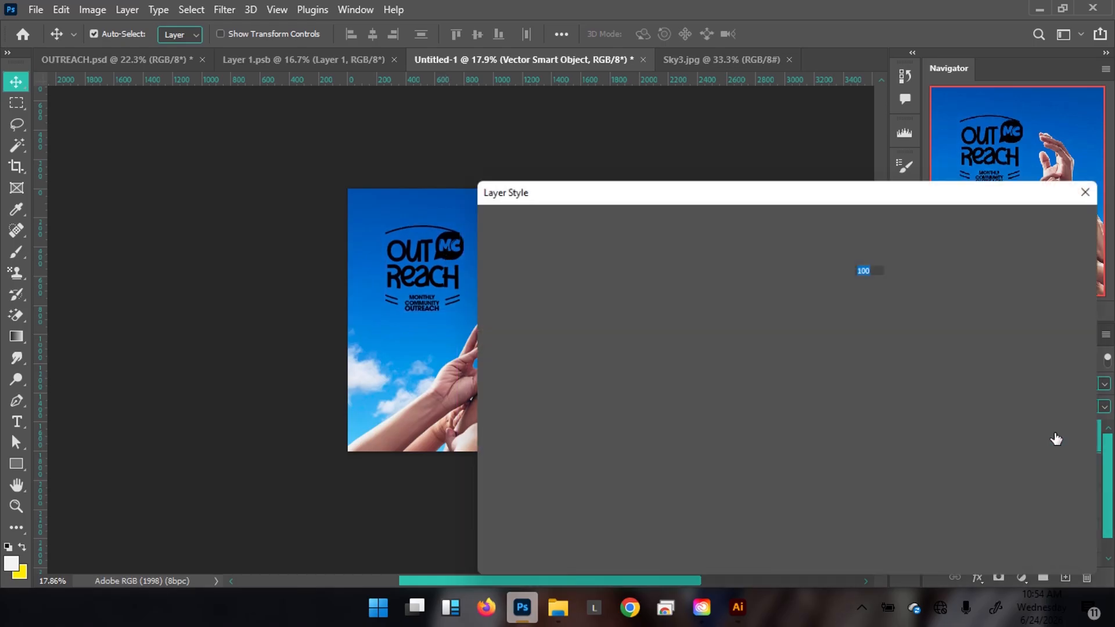
left_click(549, 433)
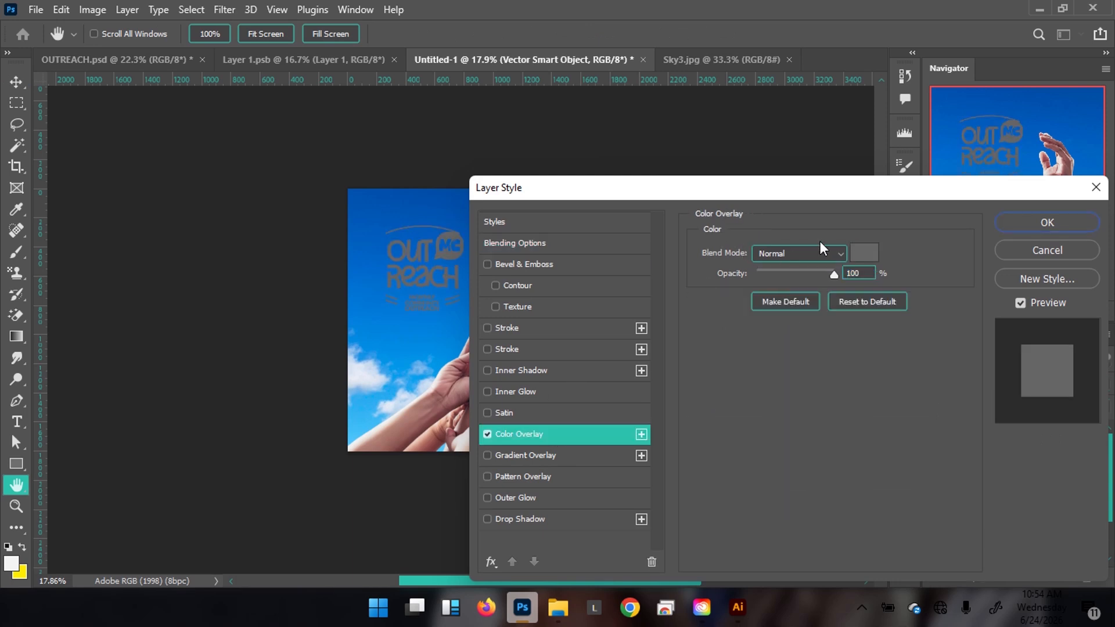
left_click(862, 258)
type("ffffff")
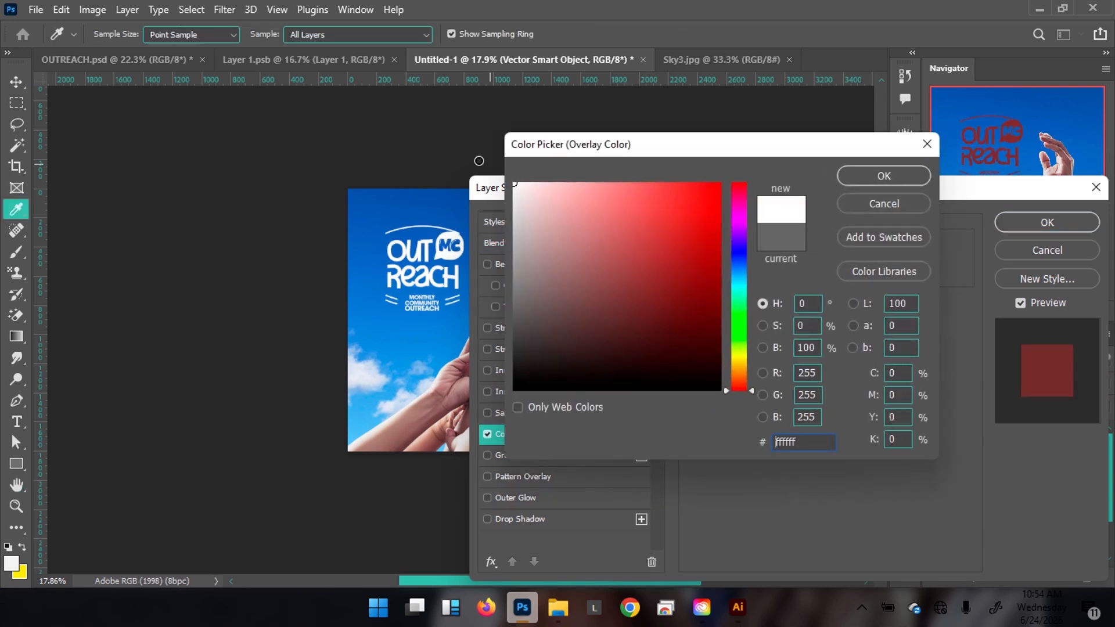
left_click(920, 176)
left_click(1046, 223)
scroll(435, 292, "up", 1)
scroll(434, 292, "up", 3)
left_click_drag(468, 222, 470, 250)
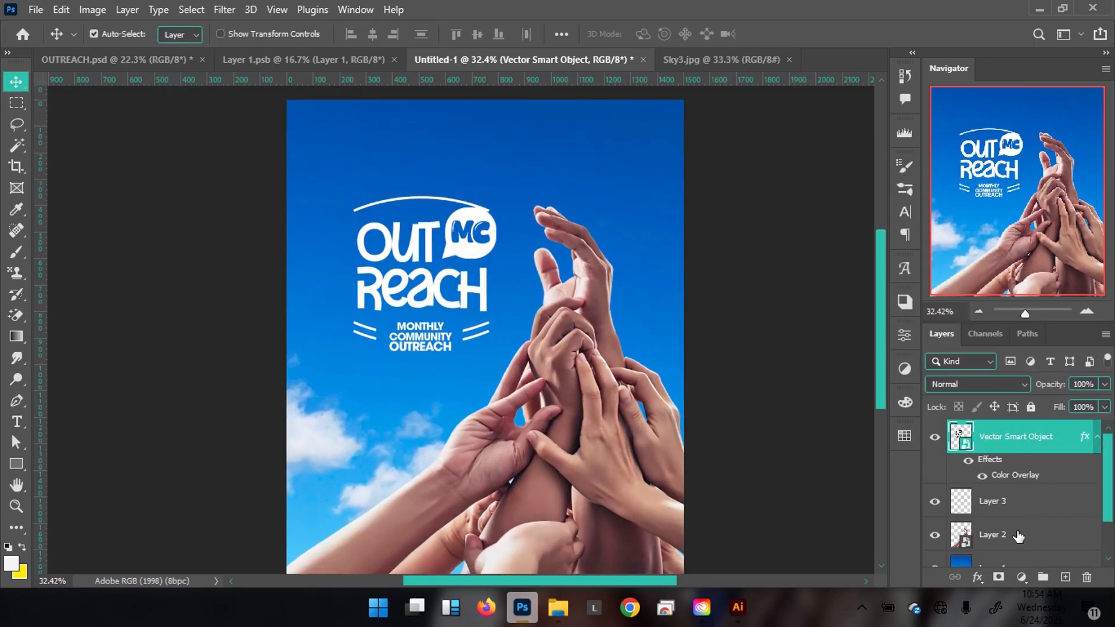
left_click(998, 578)
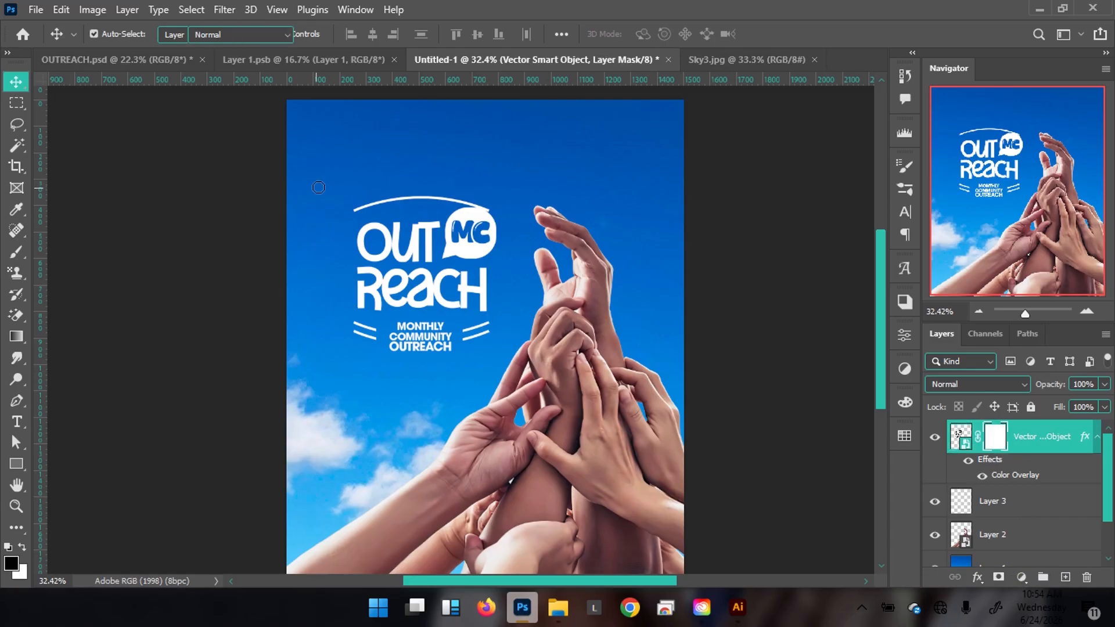
key("b")
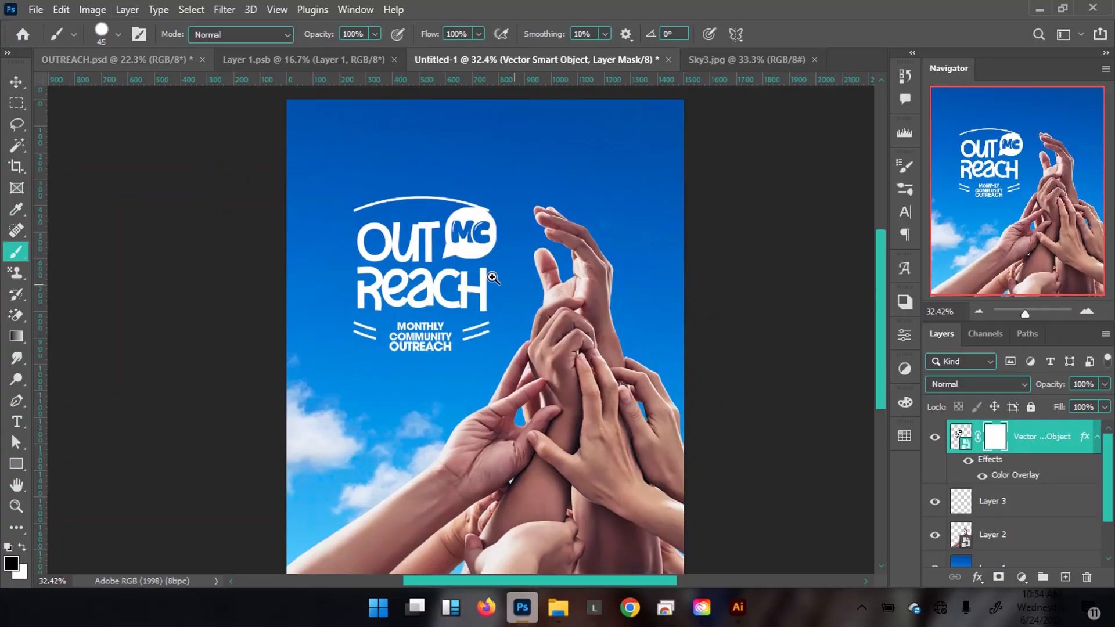
scroll(494, 275, "up", 3)
left_click_drag(307, 193, 352, 264)
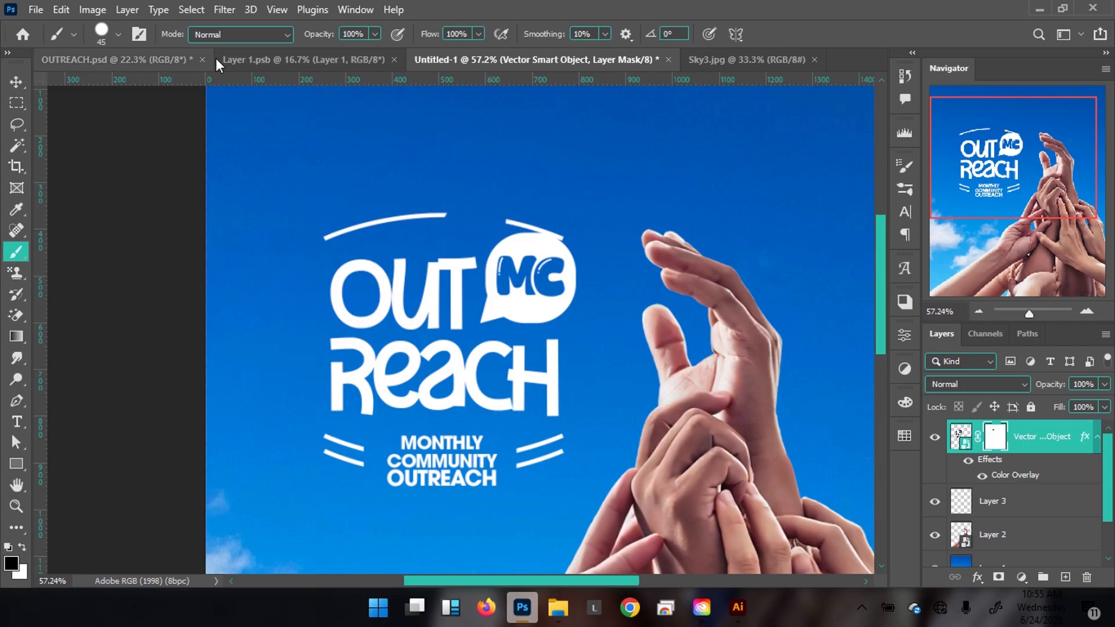
left_click(116, 60)
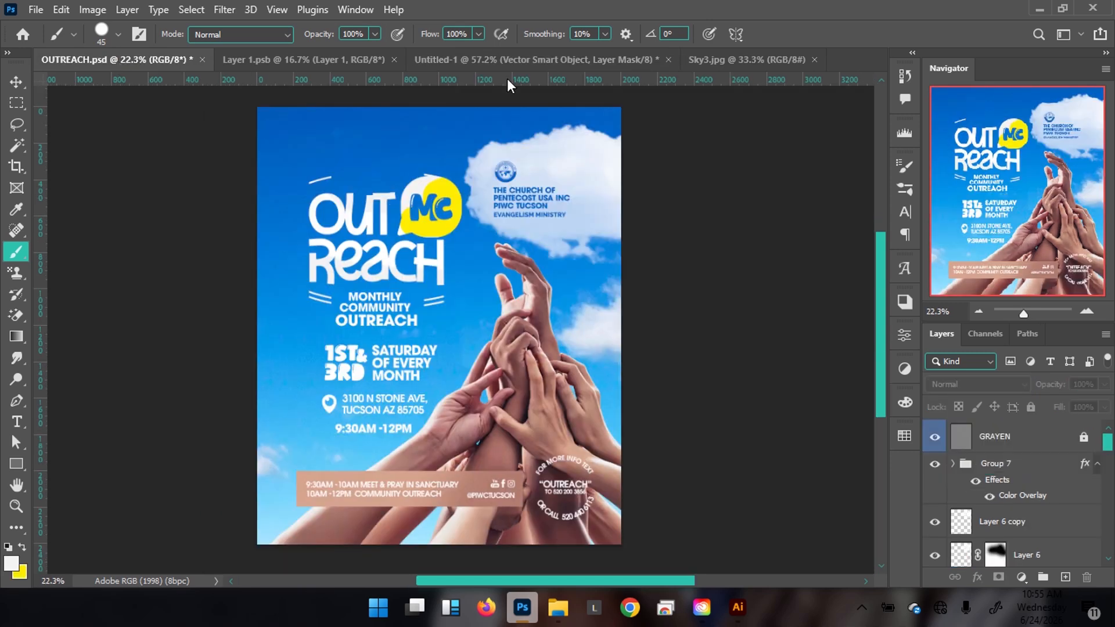
left_click(518, 60)
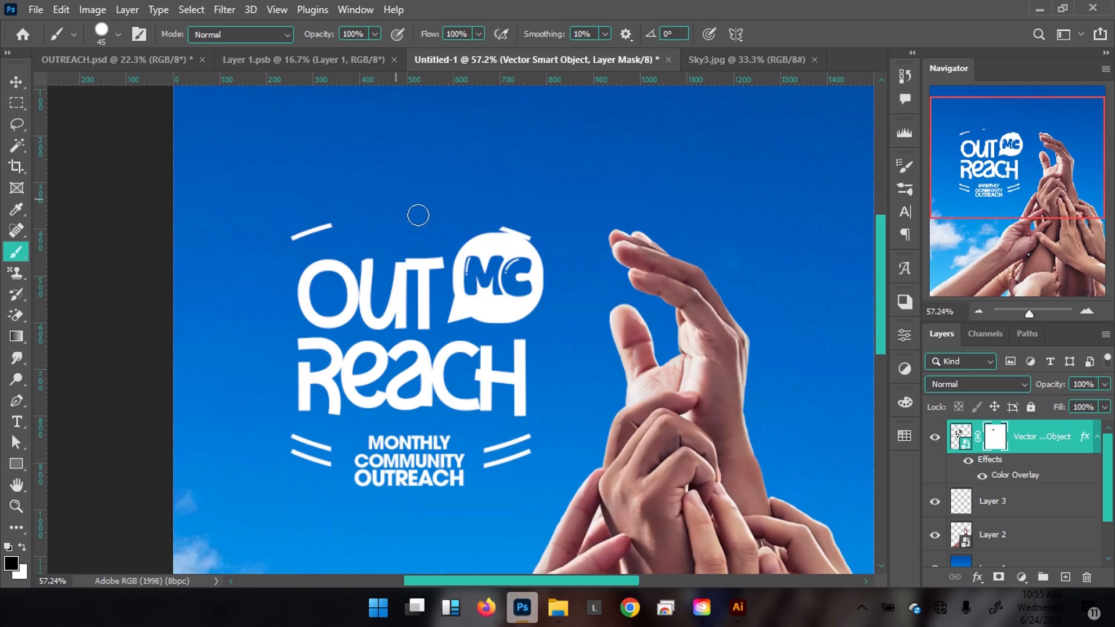
mouse_move(409, 219)
left_mouse_down()
mouse_move(329, 234)
mouse_move(351, 234)
left_mouse_up()
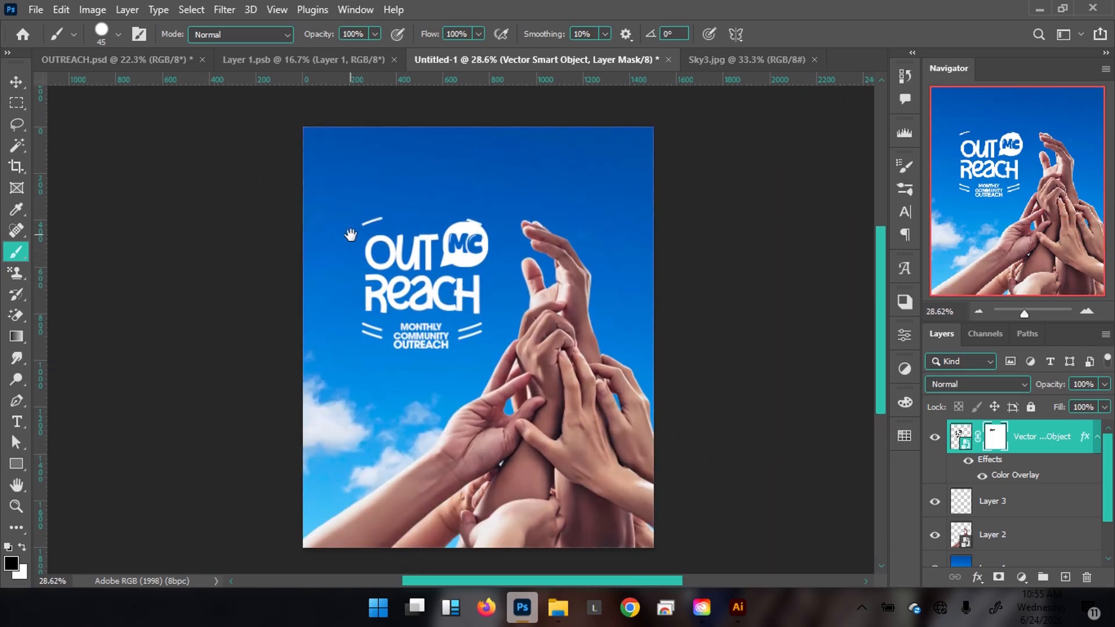
key("v")
Compare with the finished flyer and move the sky photo up about 160 px.
left_click(161, 59)
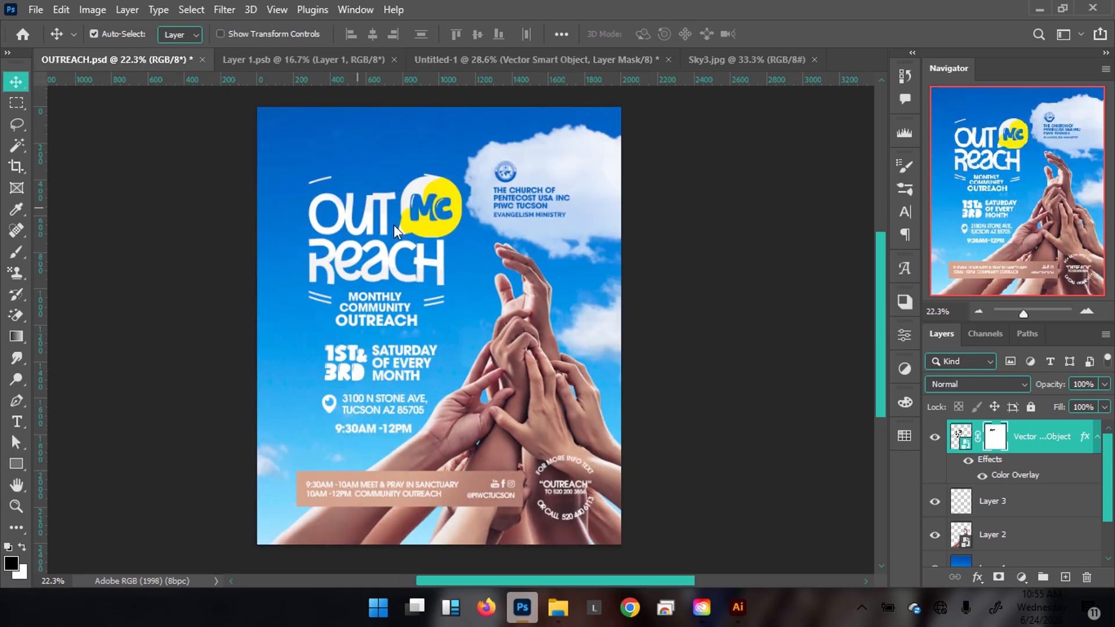
left_click(533, 56)
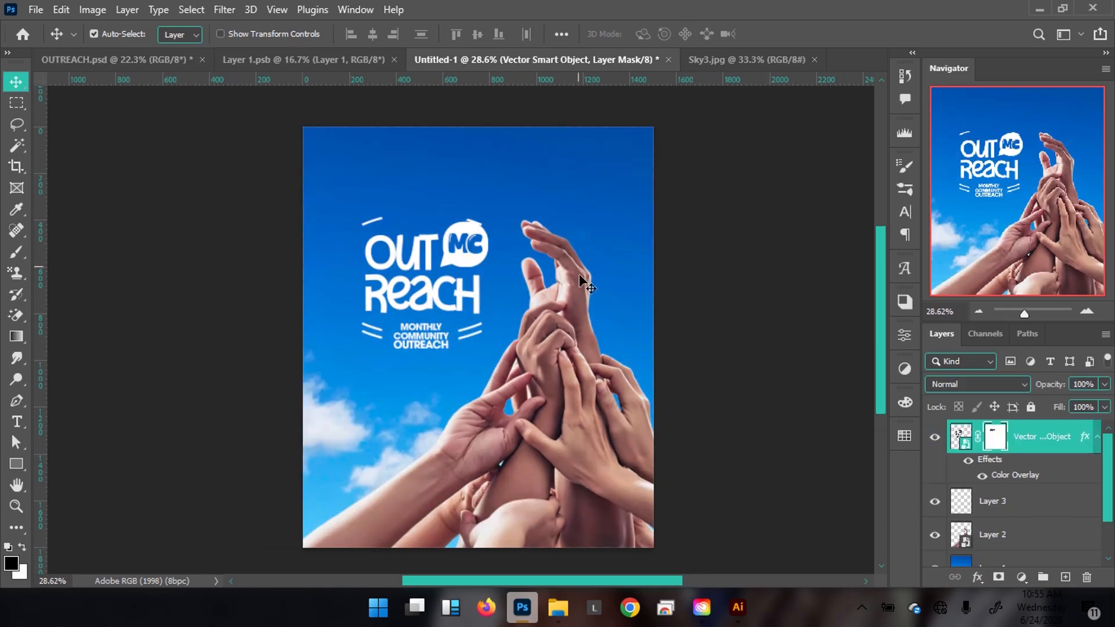
left_click(625, 255)
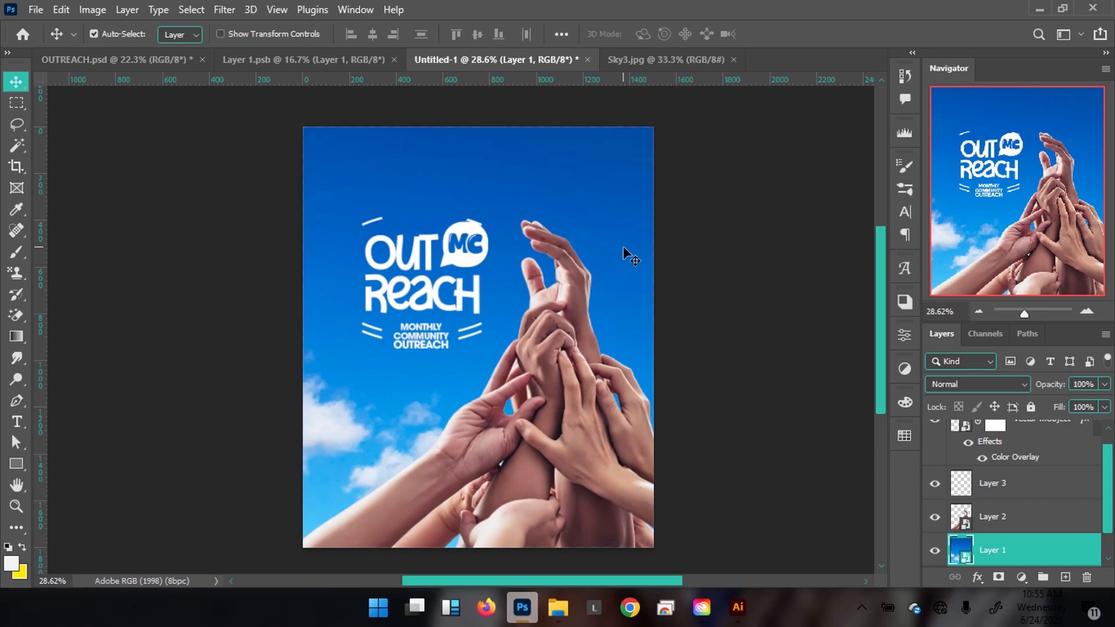
key("shift+Up")
key("shift+Up")
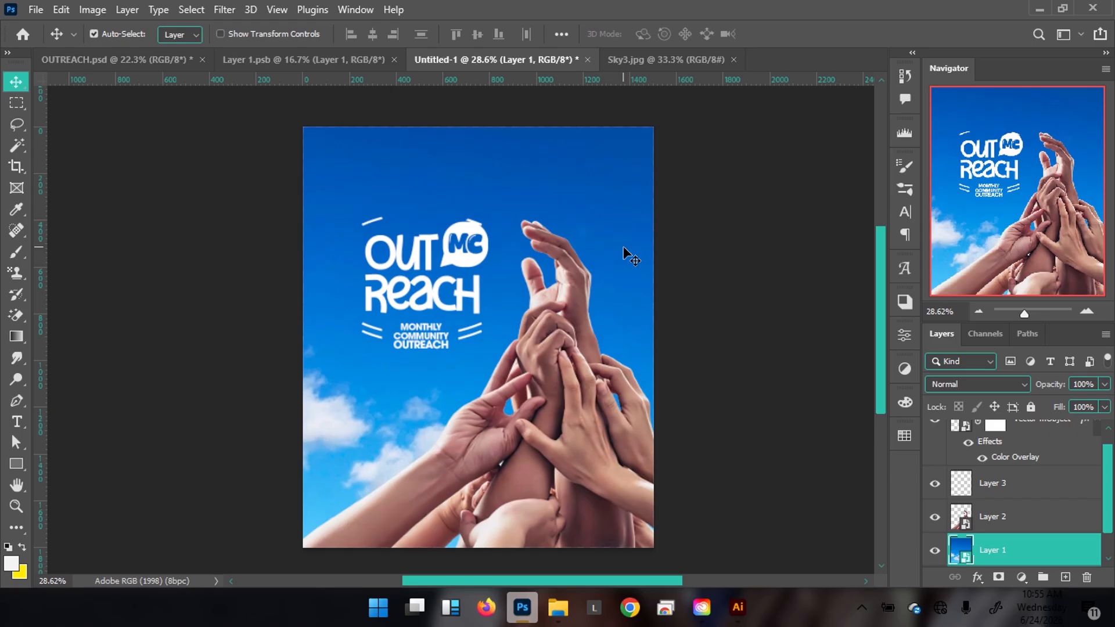
left_click(135, 66)
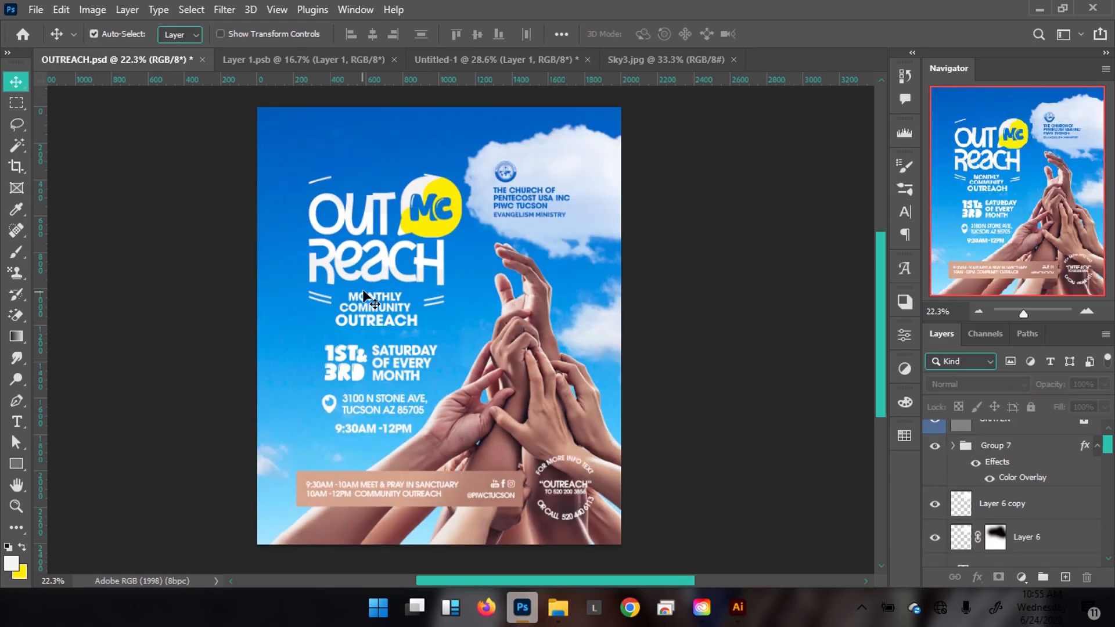
left_click(477, 62)
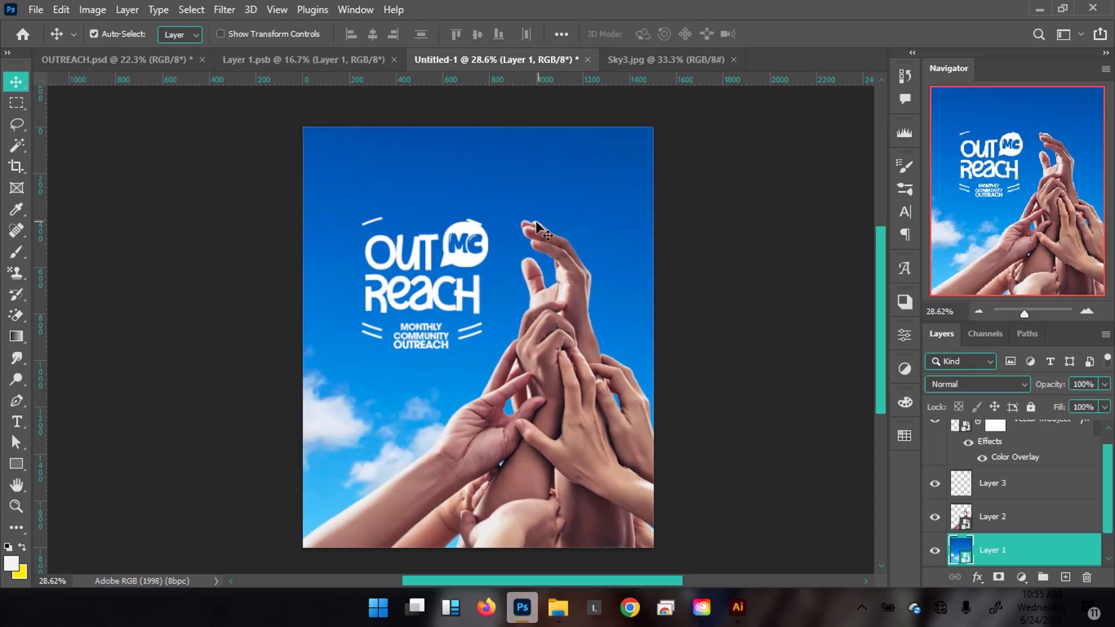
key("ctrl+t")
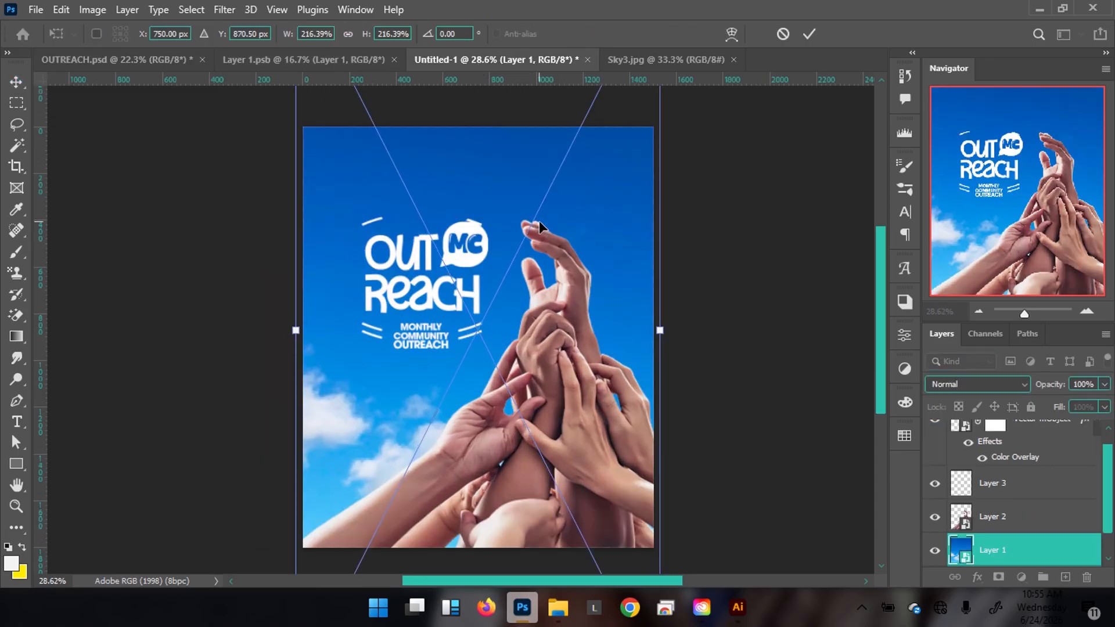
key("shift+Up")
key("shift+Up")
key("shift+Up")
key("shift+Up")
key("shift+Up")
key("shift+Up")
key("shift+Up")
key("shift+Up")
key("shift+Up")
key("shift+Up")
key("shift+Up")
key("shift+Up")
key("shift+Up")
key("shift+Up")
key("shift+Up")
key("shift+Up")
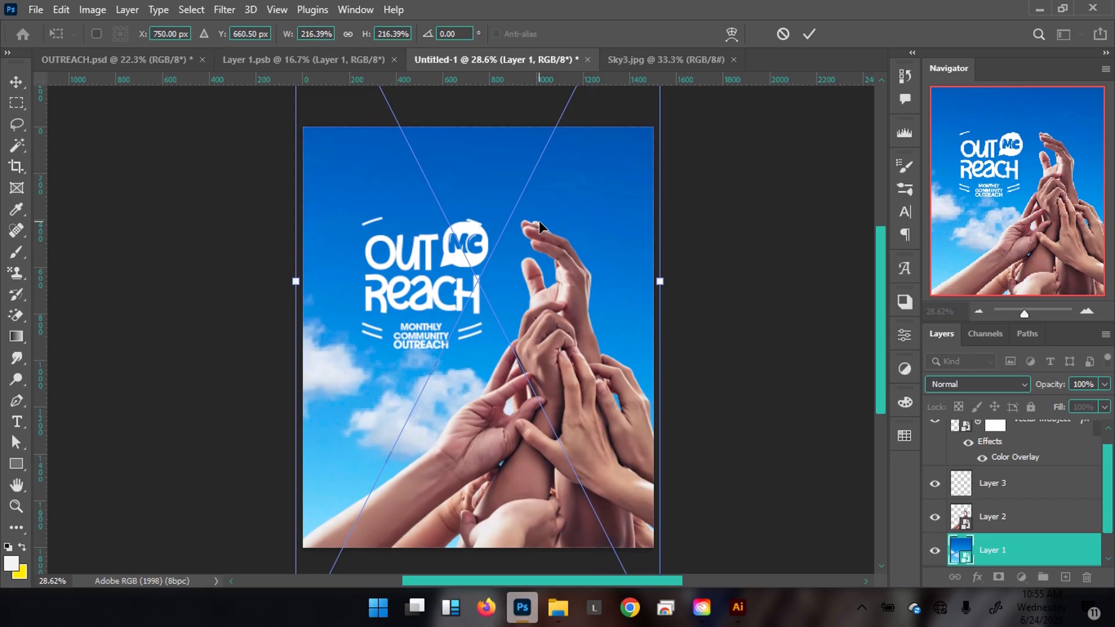
key("Return")
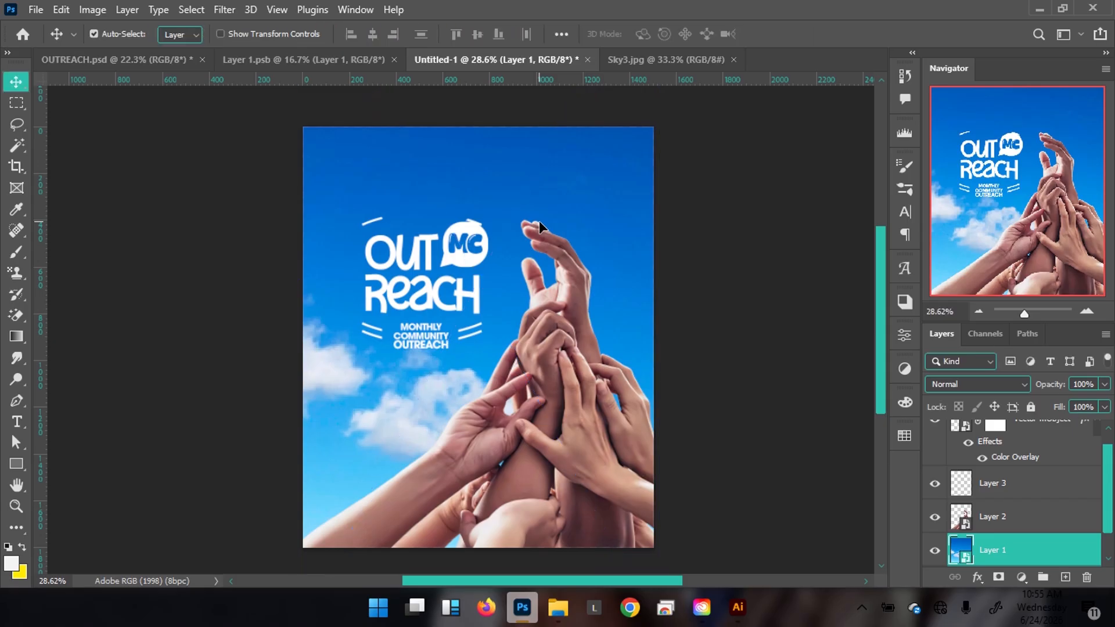
Shrink the sky photo slightly to 212.08% and fit the page in view for comparison.
left_click(132, 53)
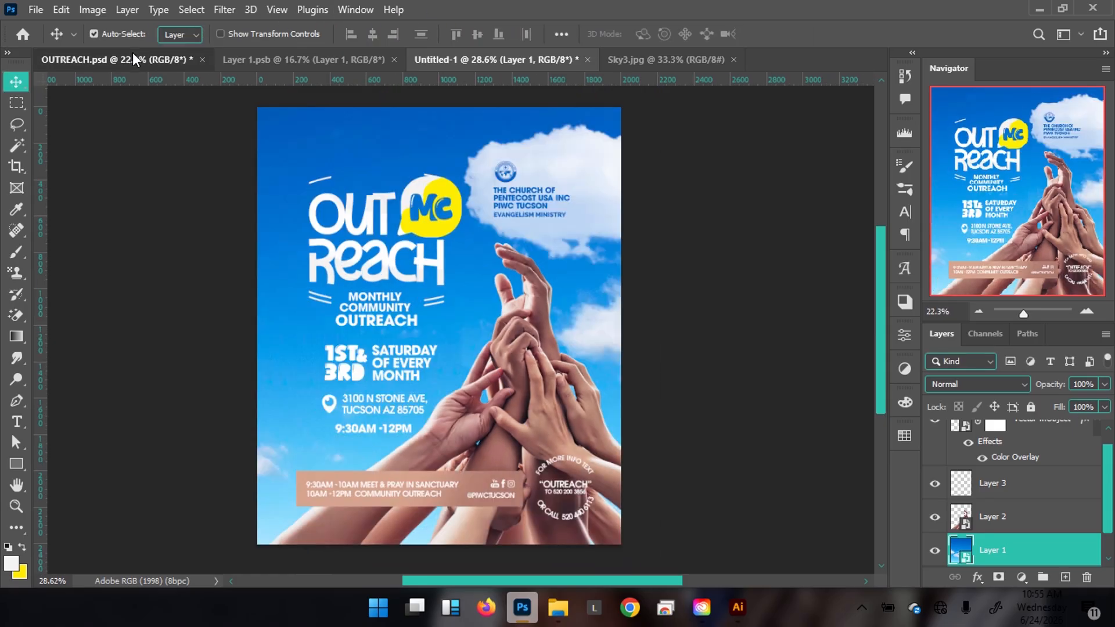
left_click(469, 63)
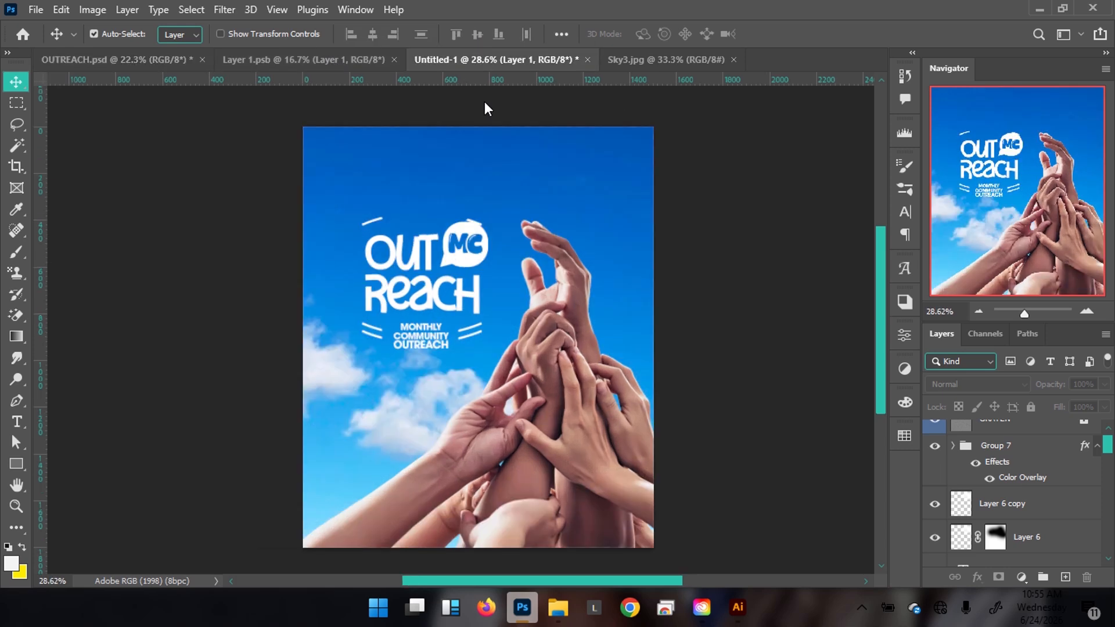
left_click(643, 313)
scroll(517, 313, "down", 2)
key("ctrl+t")
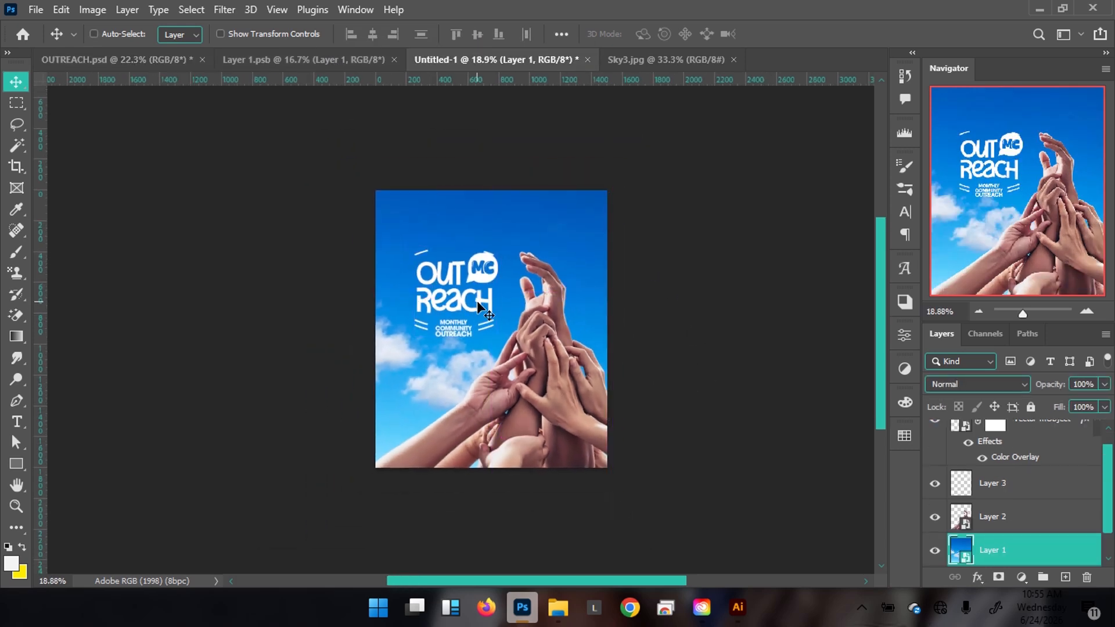
left_click_drag(610, 530, 608, 524)
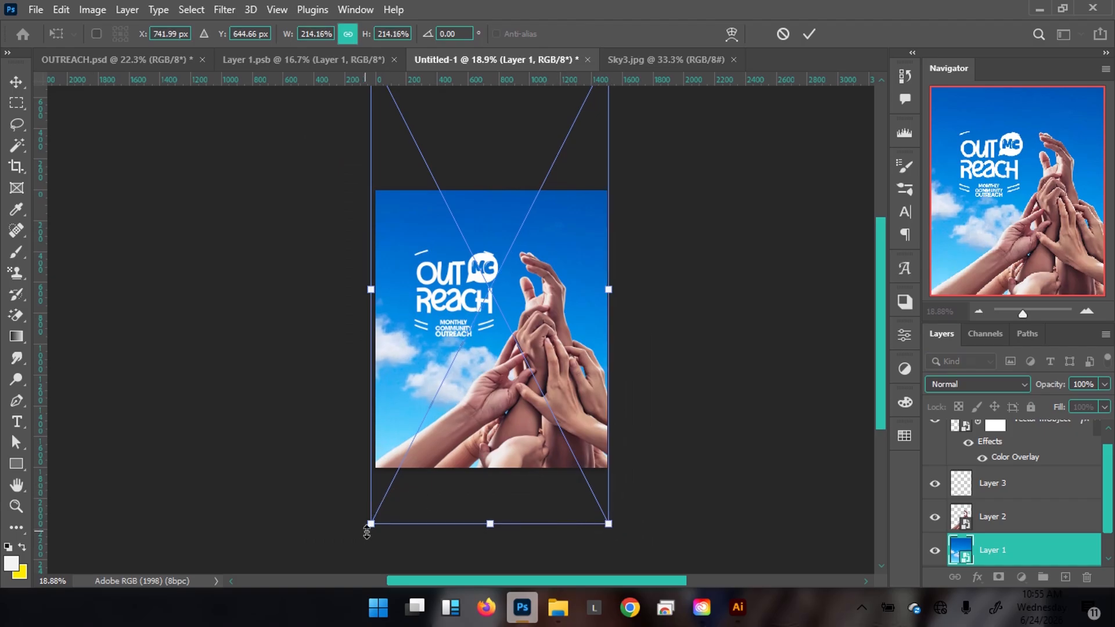
left_click_drag(370, 527, 374, 524)
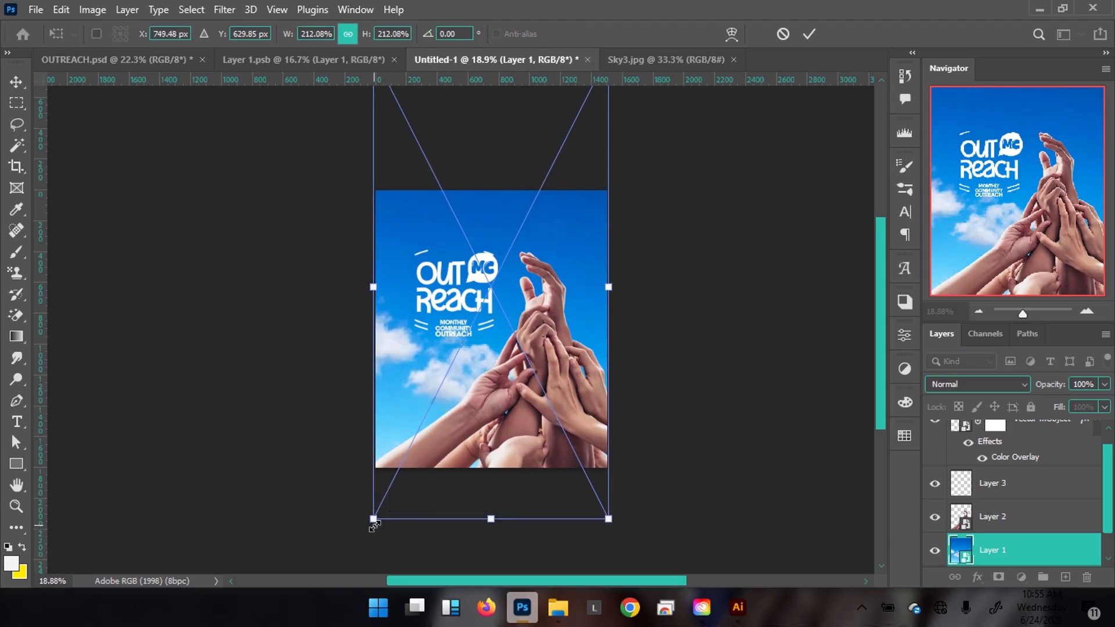
key("Return")
key("ctrl+0")
key("ctrl+minus")
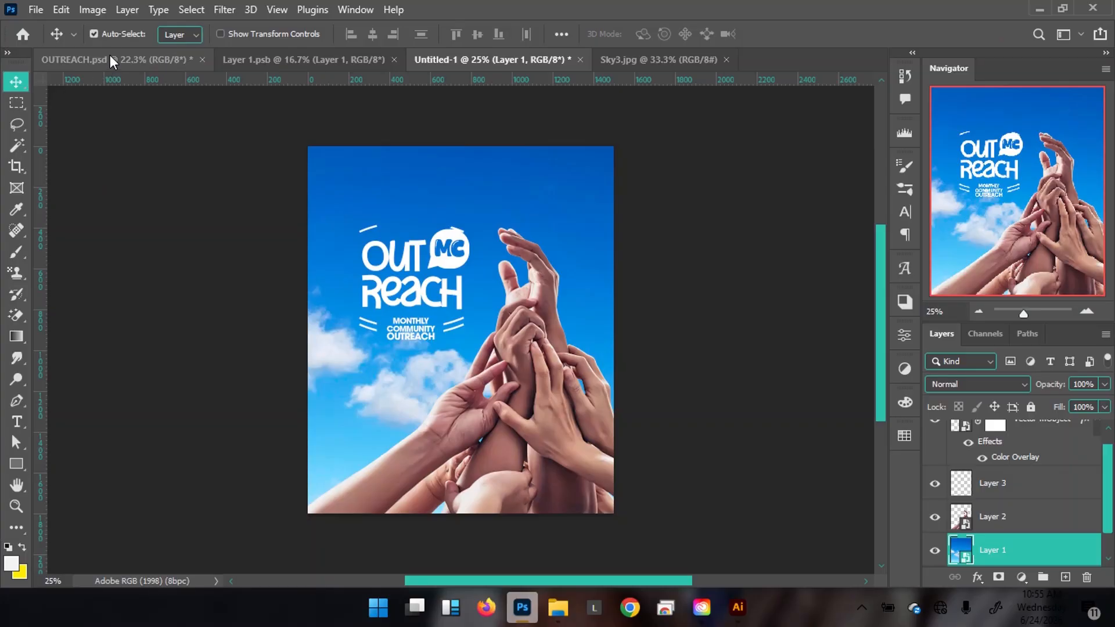
left_click(110, 57)
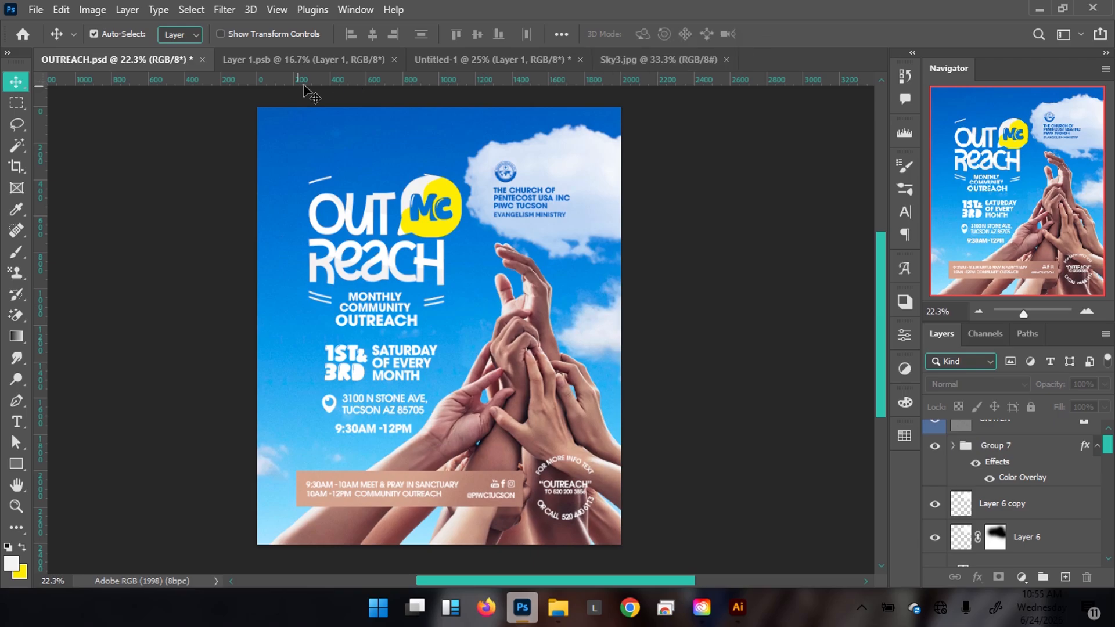
left_click(476, 58)
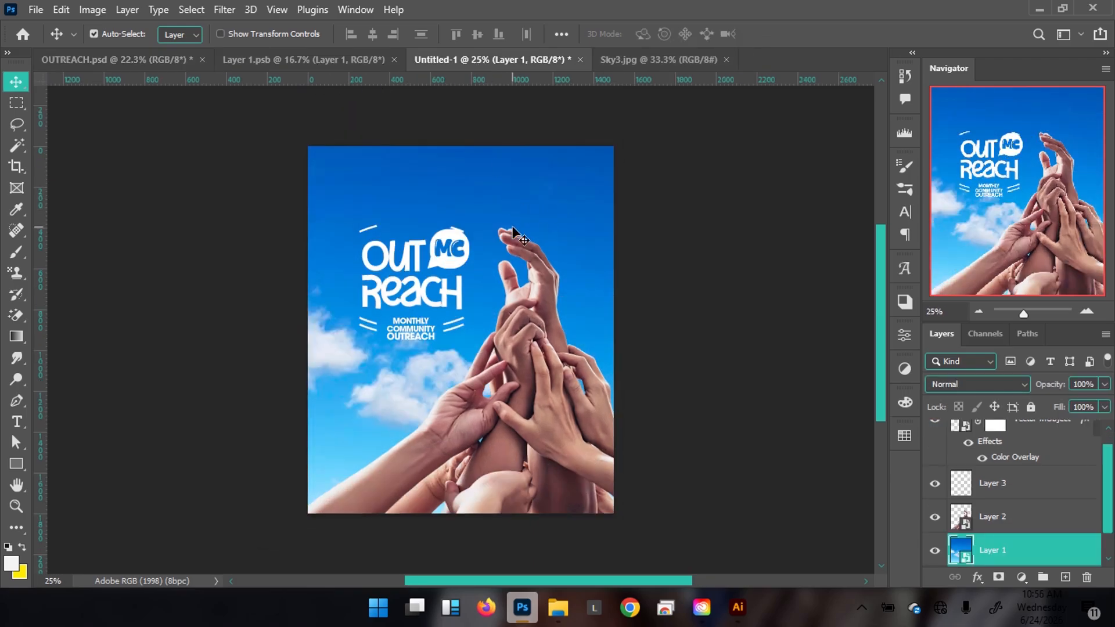
Add a new empty layer and choose an SS-cloudsII cloud brush.
left_click(1063, 579)
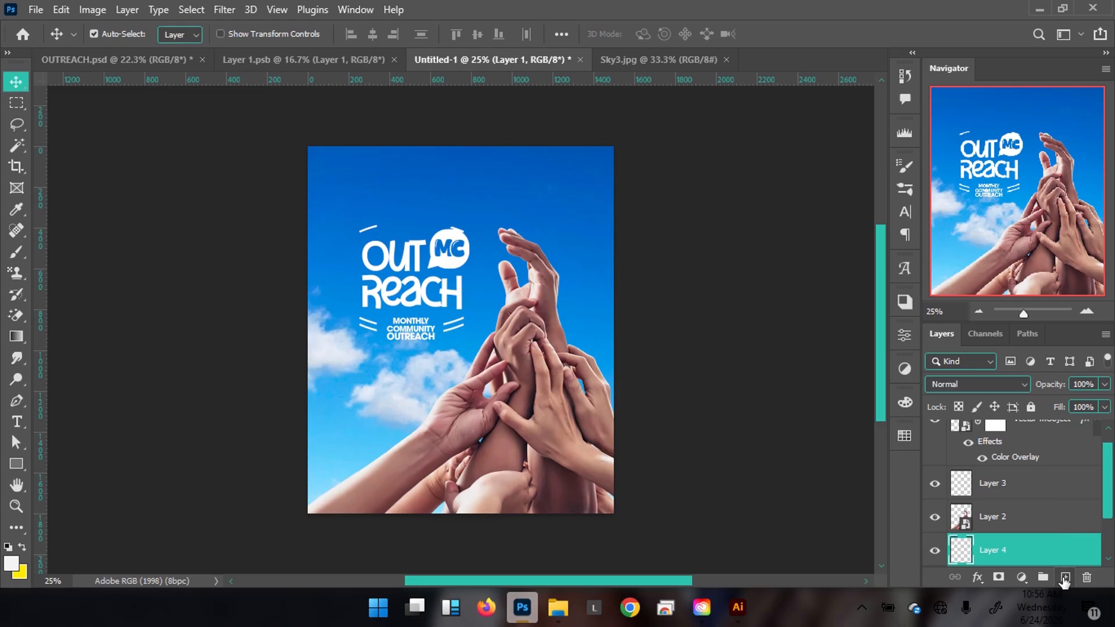
key("b")
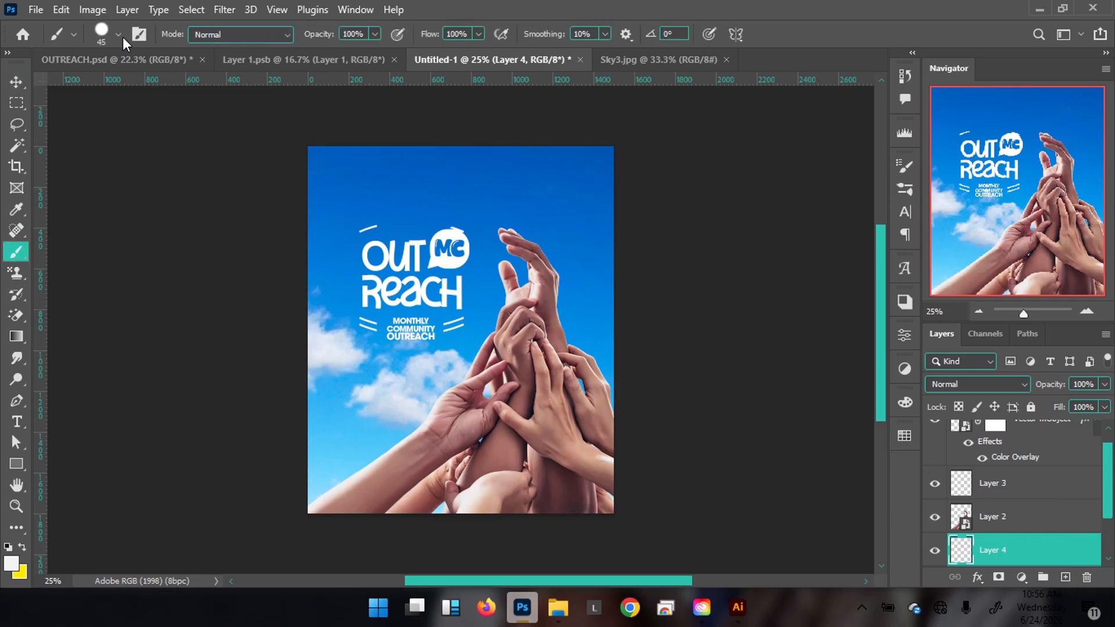
left_click(119, 34)
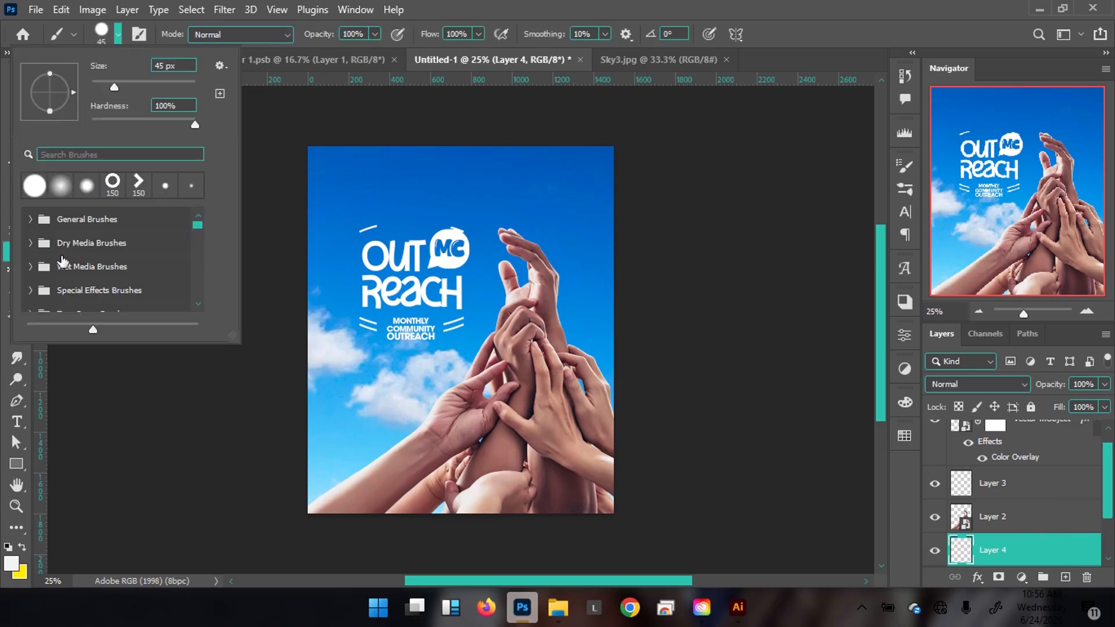
scroll(63, 261, "down", 2)
left_click(53, 272)
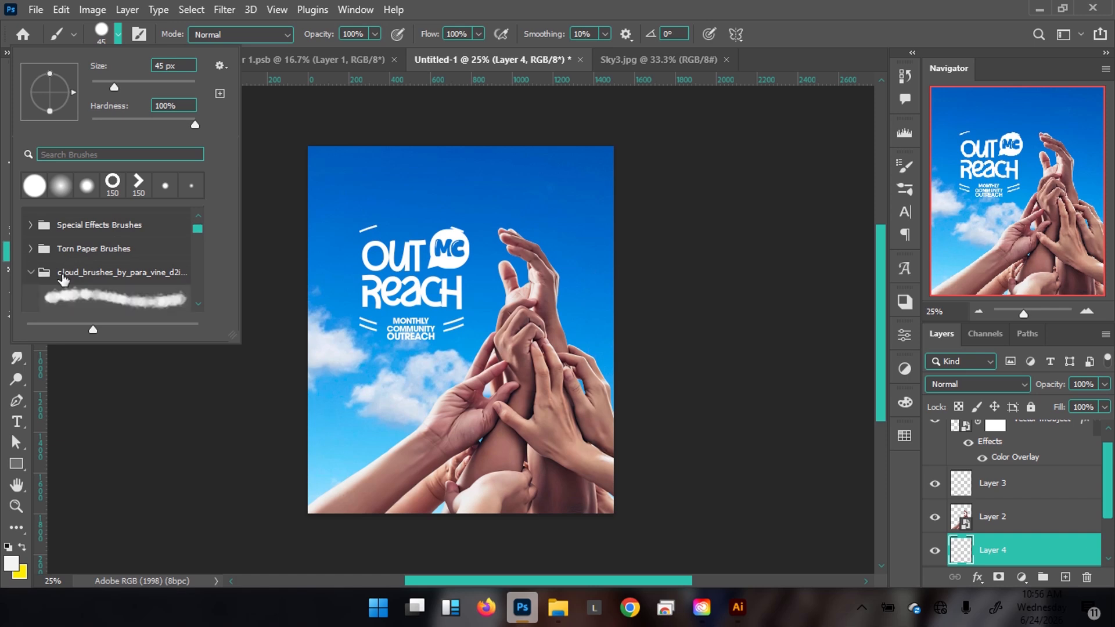
scroll(98, 270, "down", 1)
left_click(103, 267)
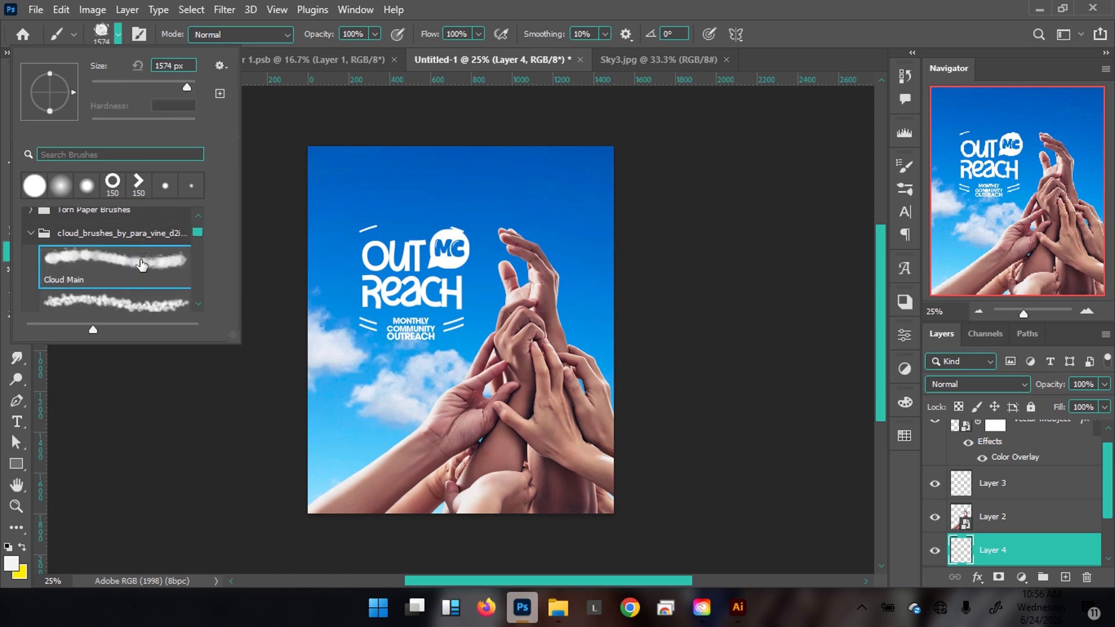
left_click(32, 234)
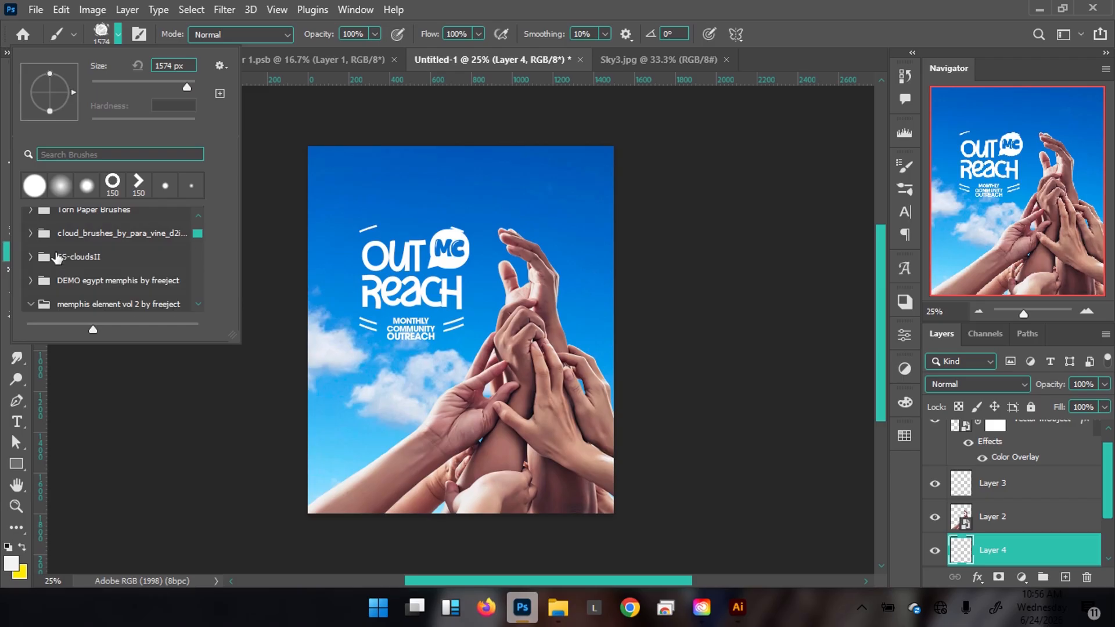
scroll(73, 272, "down", 1)
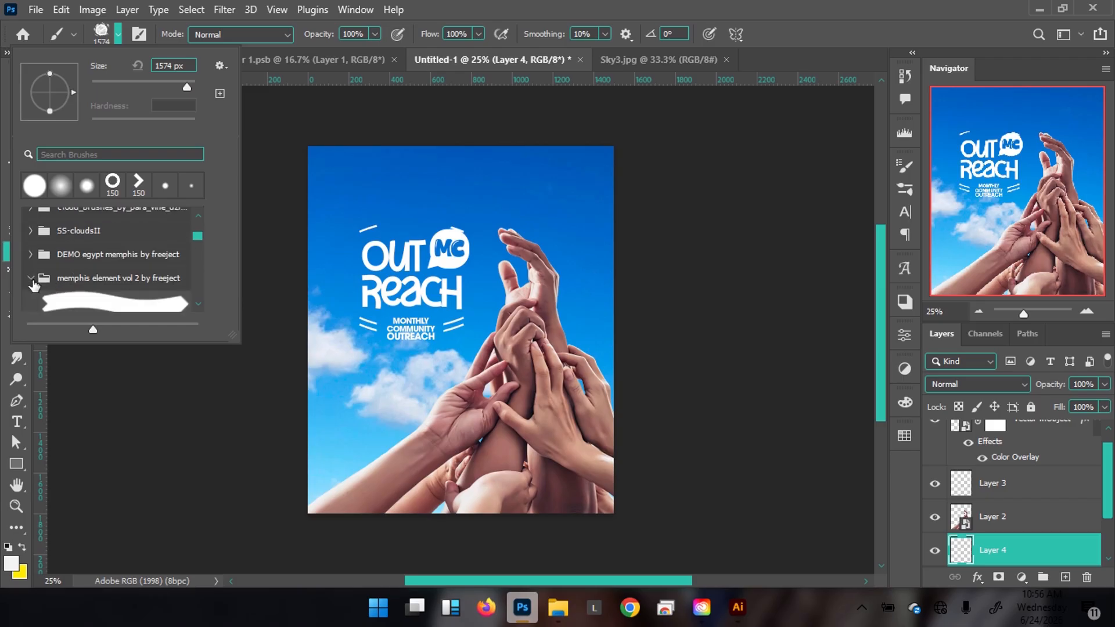
left_click(32, 280)
left_click(33, 231)
scroll(35, 238, "down", 2)
left_click(69, 238)
left_click(58, 280)
left_click(575, 4)
Stamp a white cloud with a 1000 px brush and move it to the upper-right sky.
key("bracketleft")
key("bracketleft")
key("bracketleft")
key("bracketleft")
key("bracketleft")
key("bracketleft")
key("bracketleft")
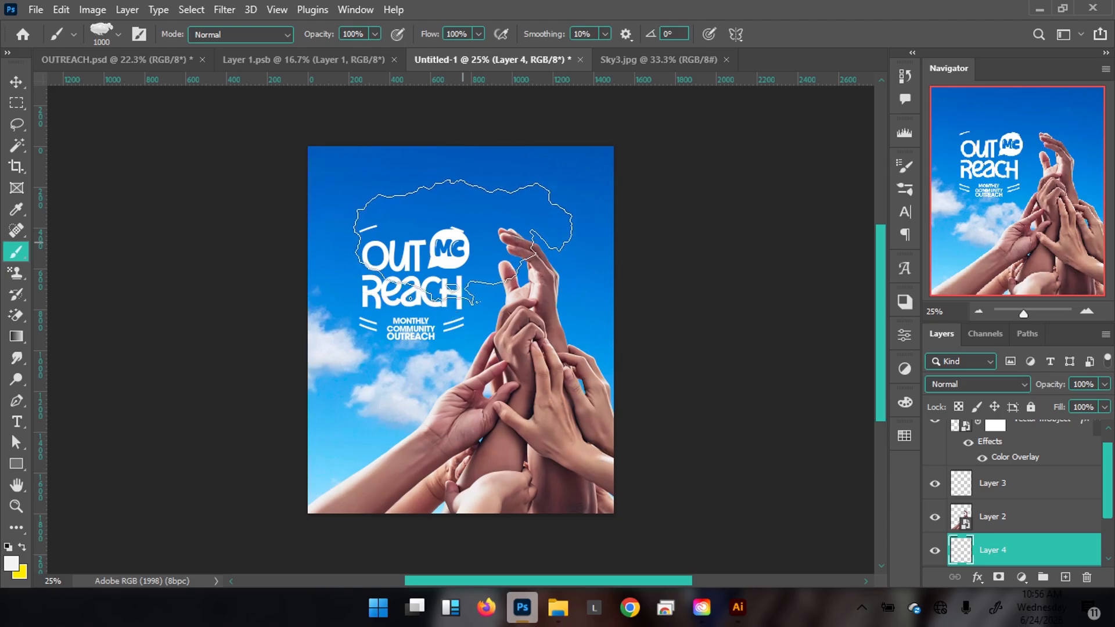
left_click(481, 243)
key("v")
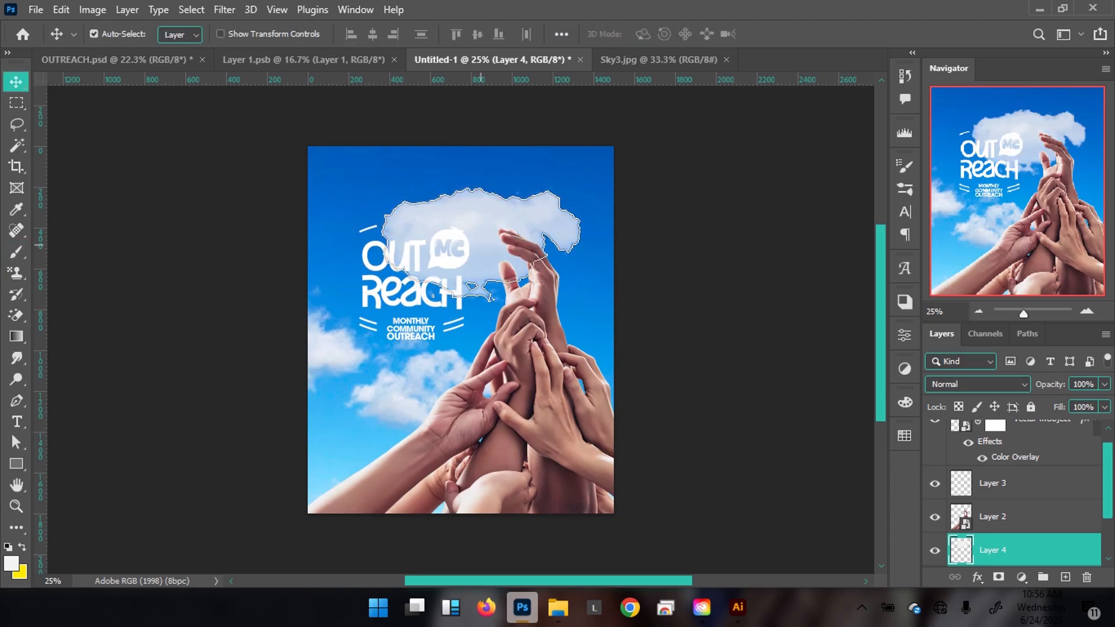
key("ctrl+z")
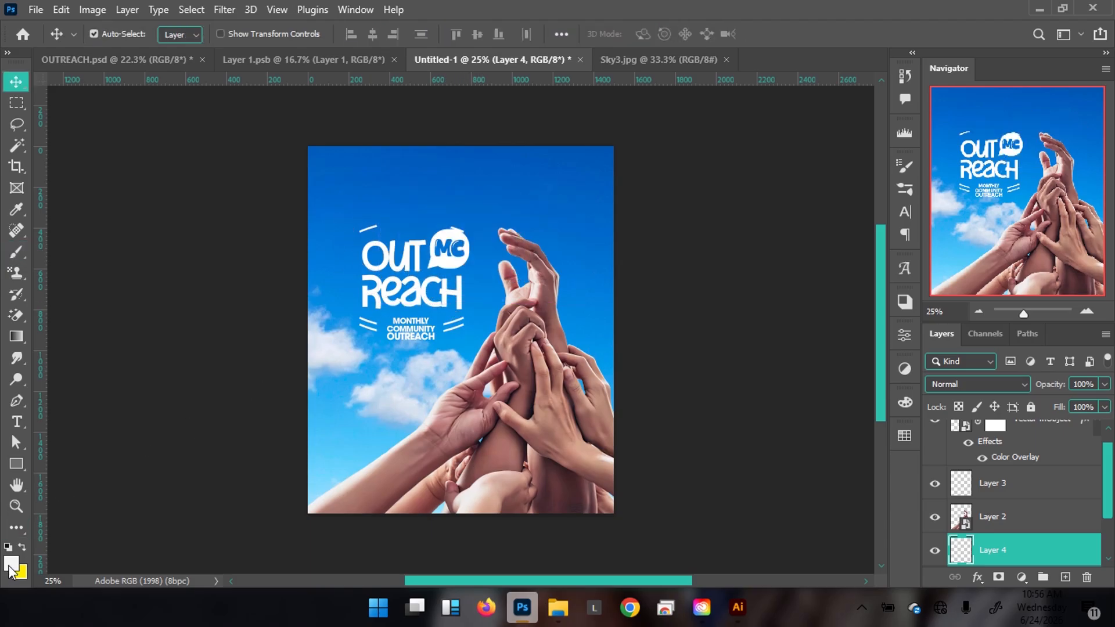
left_click(10, 565)
left_click_drag(601, 279, 514, 182)
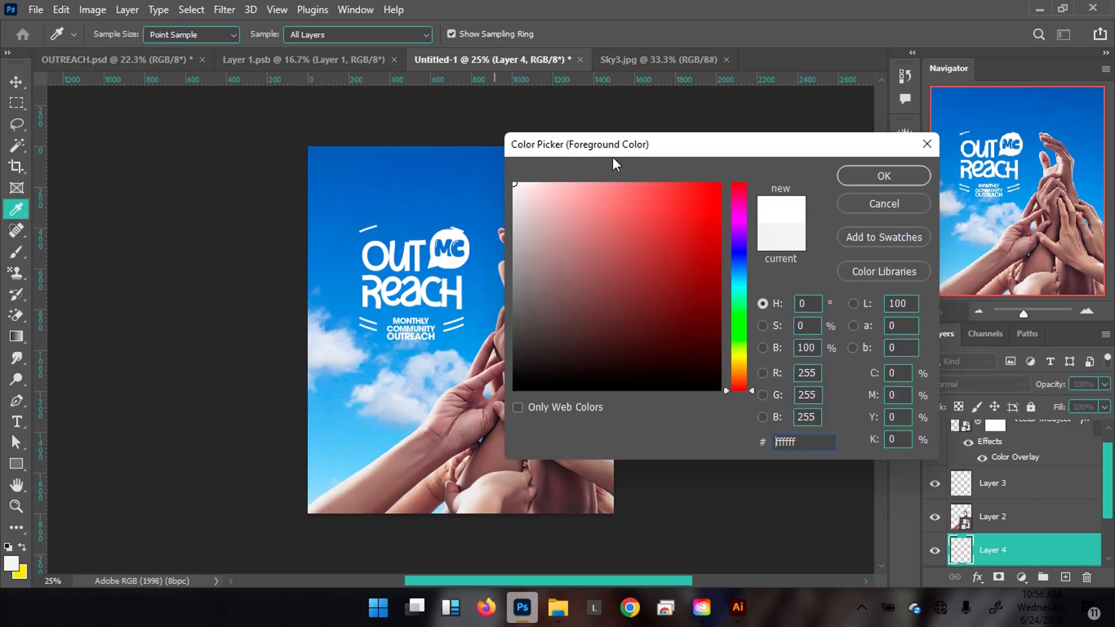
left_click(867, 176)
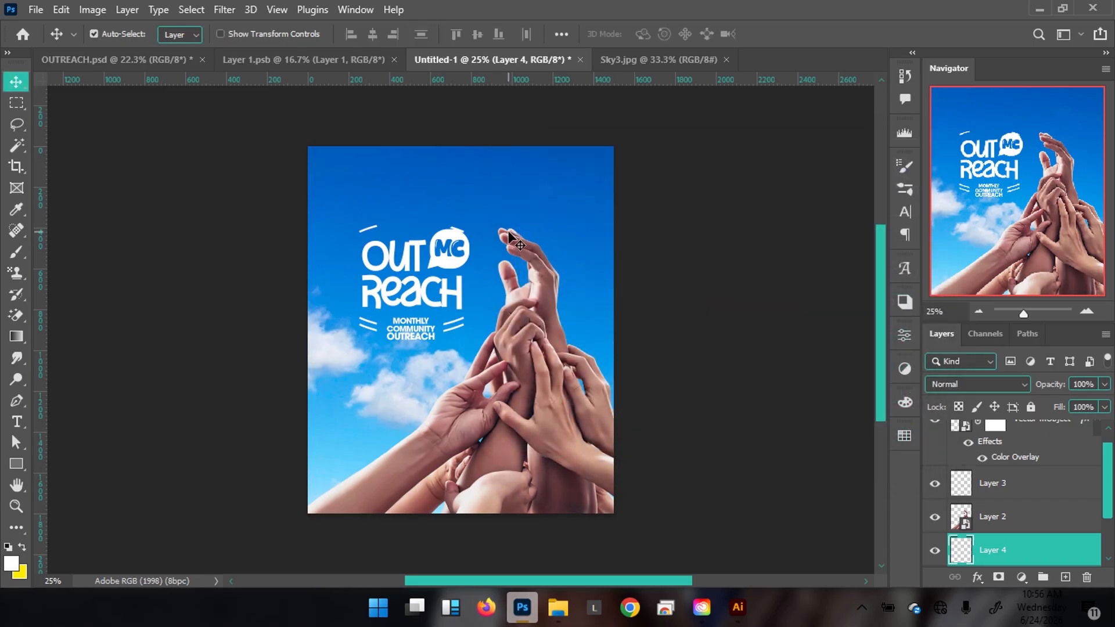
left_click(10, 564)
left_click_drag(610, 244, 527, 171)
left_click(853, 172)
key("b")
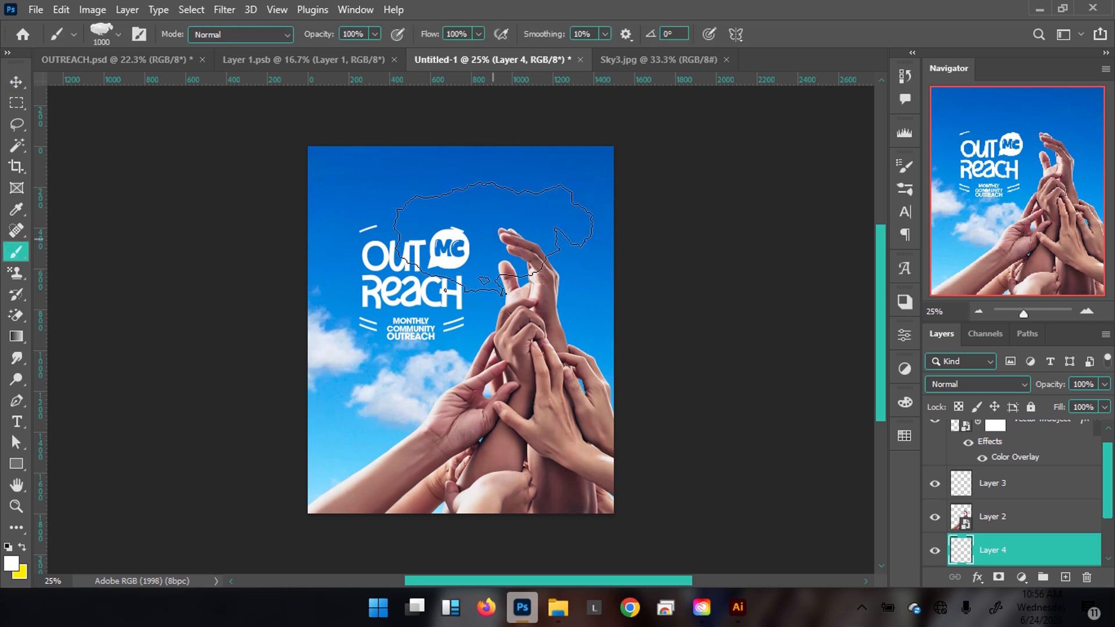
left_click(493, 239)
key("v")
mouse_move(485, 221)
left_mouse_down()
mouse_move(589, 222)
mouse_move(584, 230)
left_mouse_up()
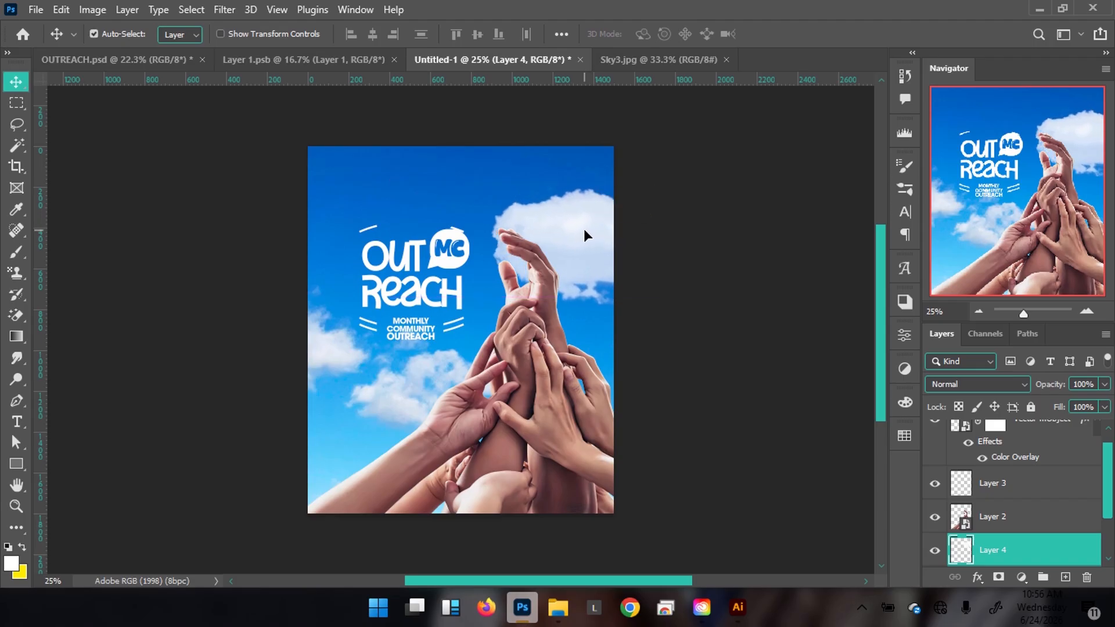
left_click_drag(460, 303, 346, 204)
Scale the OUTREACH logo up to 104% and put it in its own collapsed Group 1.
left_click(124, 60)
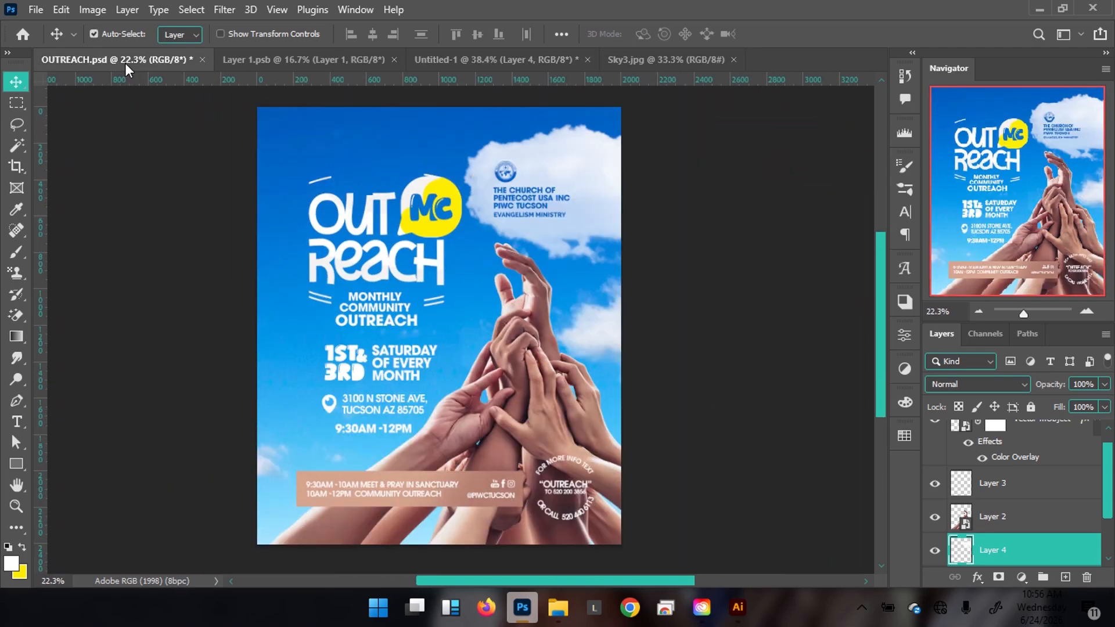
left_click(505, 57)
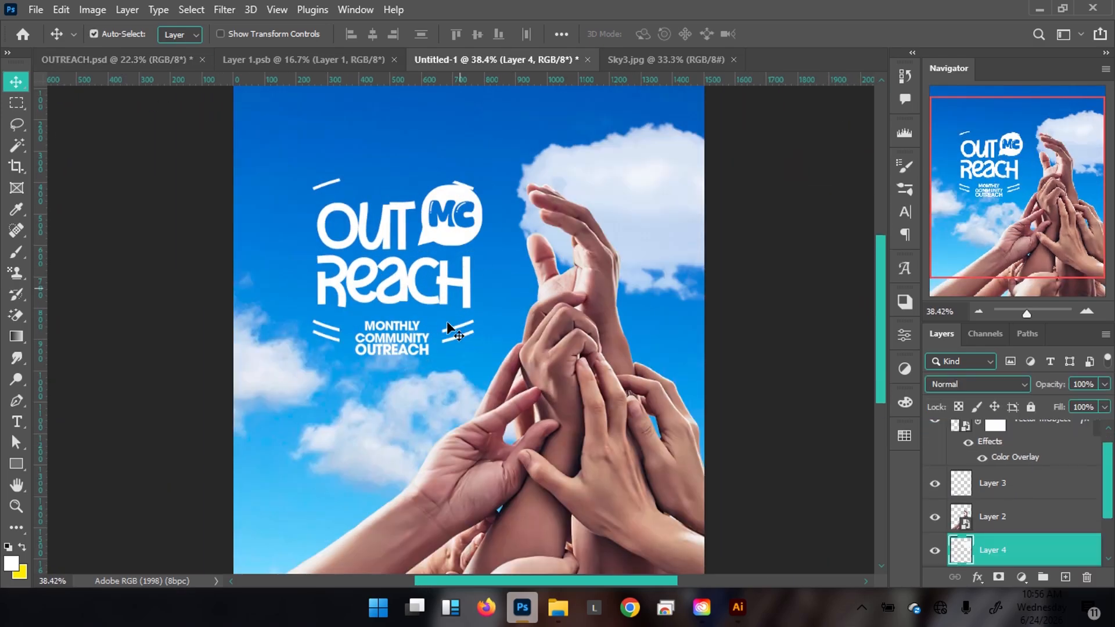
left_click(462, 239)
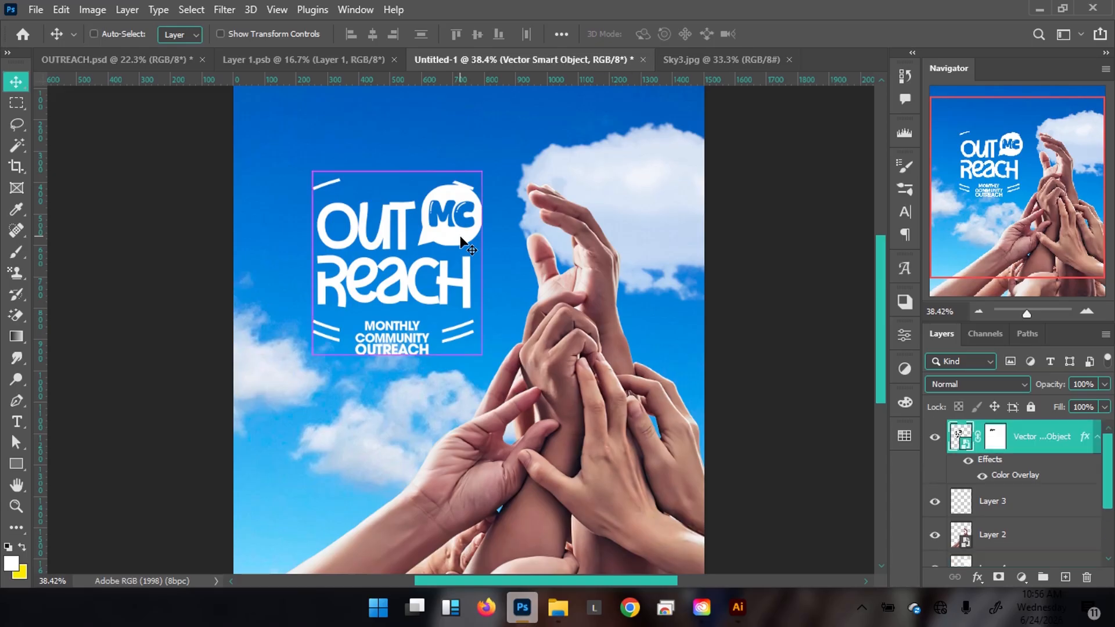
key("ctrl+t")
left_click_drag(482, 355, 487, 361)
key("Return")
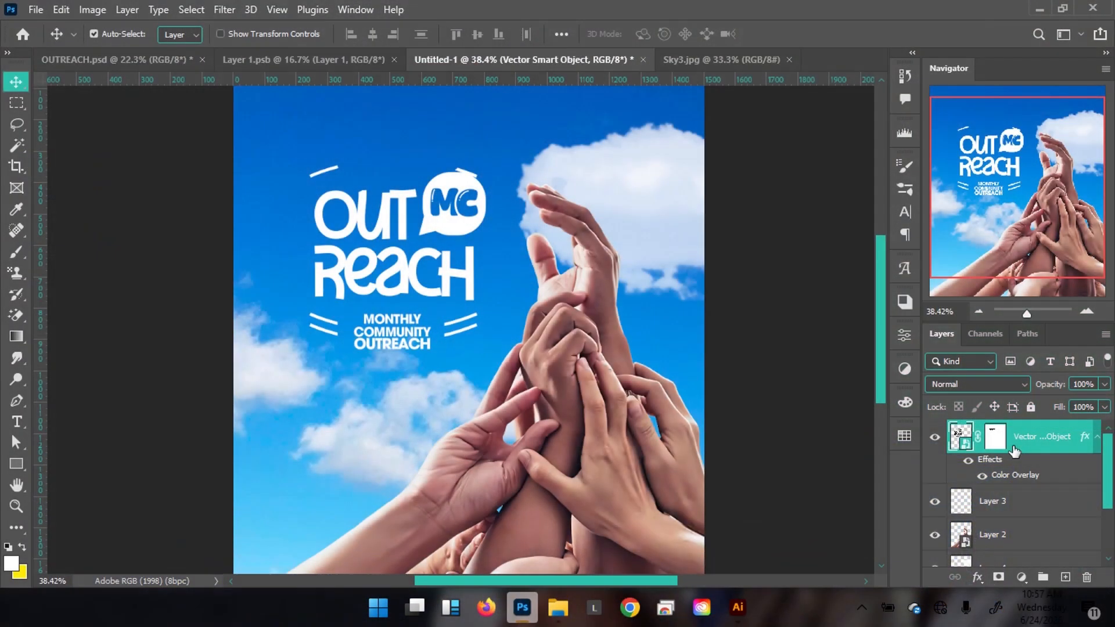
key("ctrl+g")
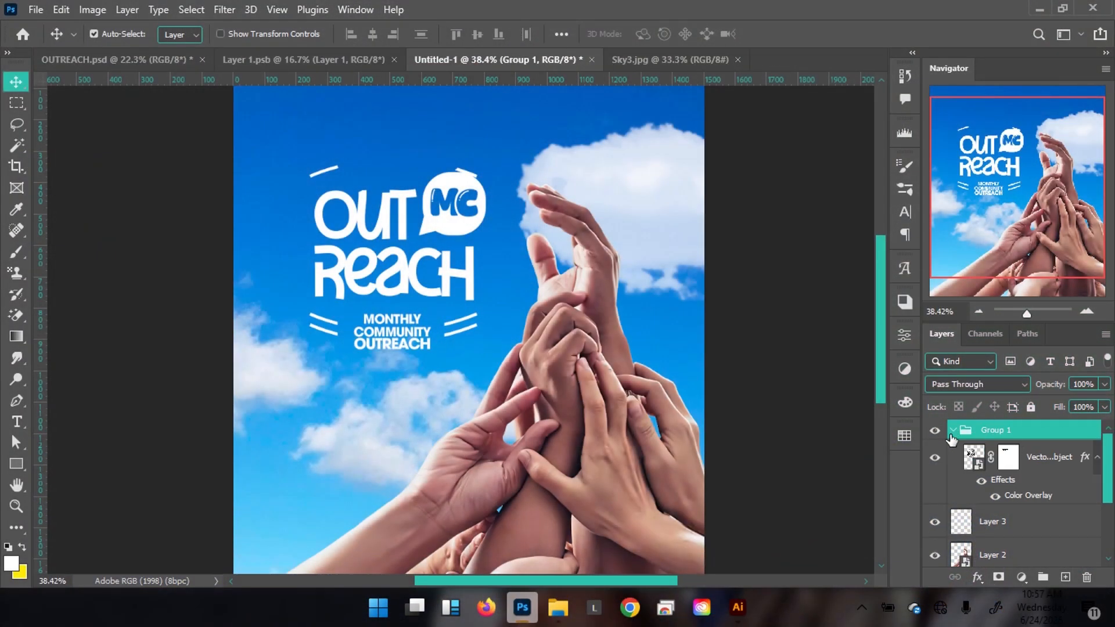
left_click(954, 432)
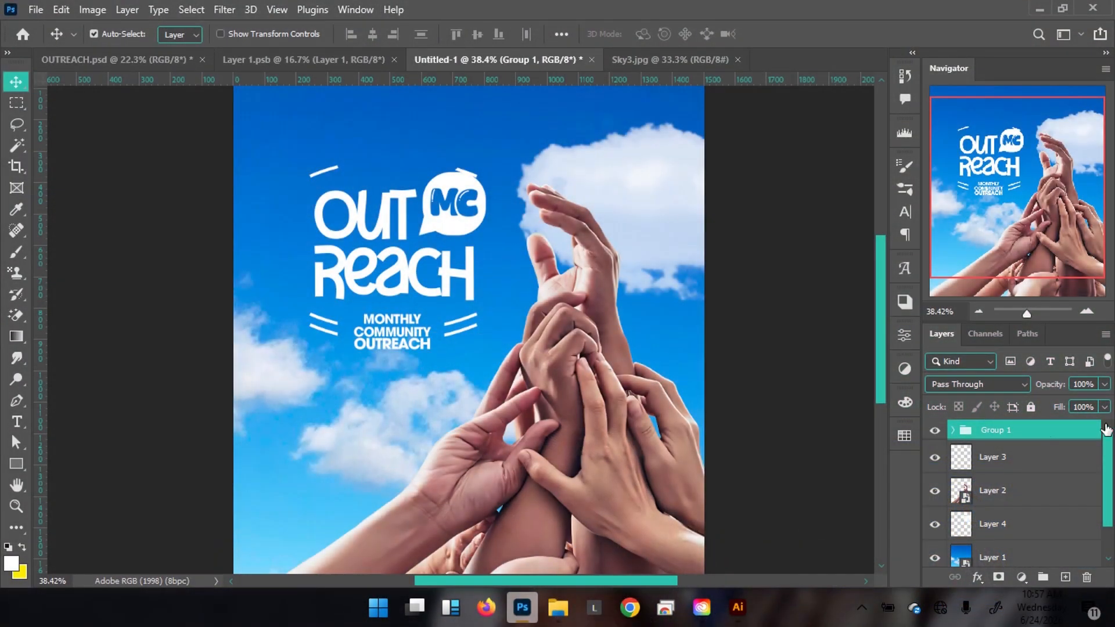
Add Layer 5 clipped to the logo group and ready a yellow hard round 200 px brush.
left_click(1063, 575)
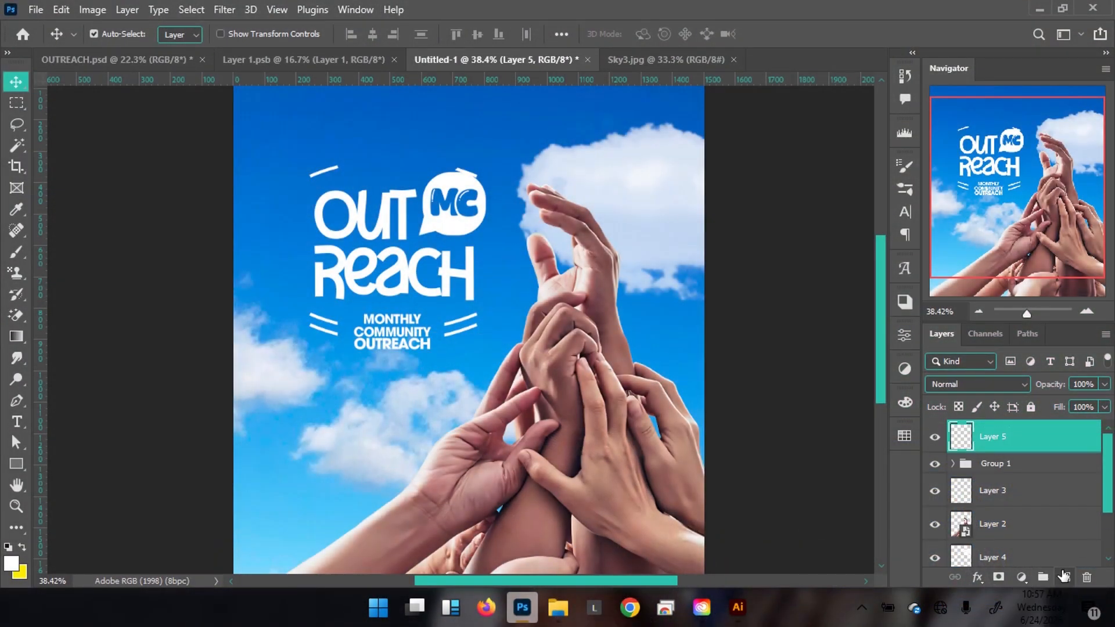
key("ctrl+alt+g")
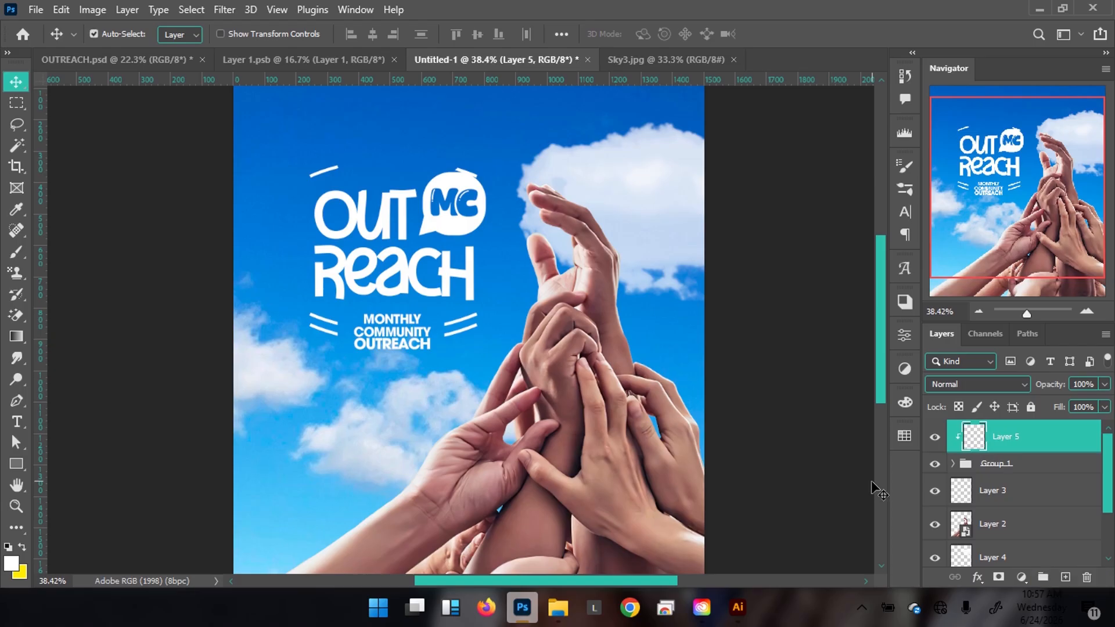
key("b")
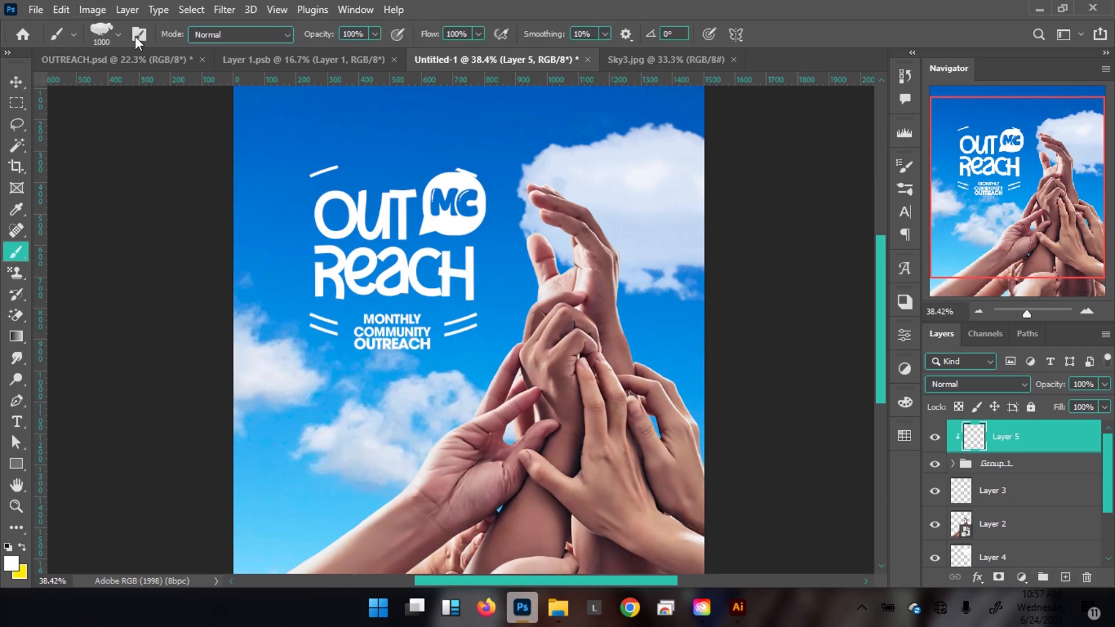
left_click(119, 35)
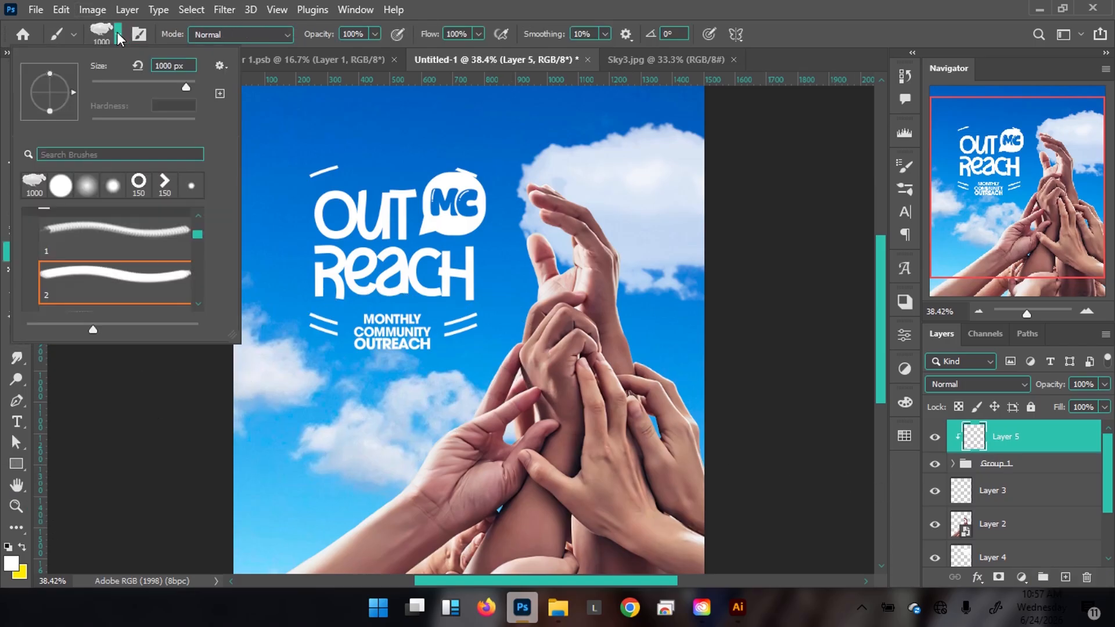
left_click(60, 186)
left_click(525, 6)
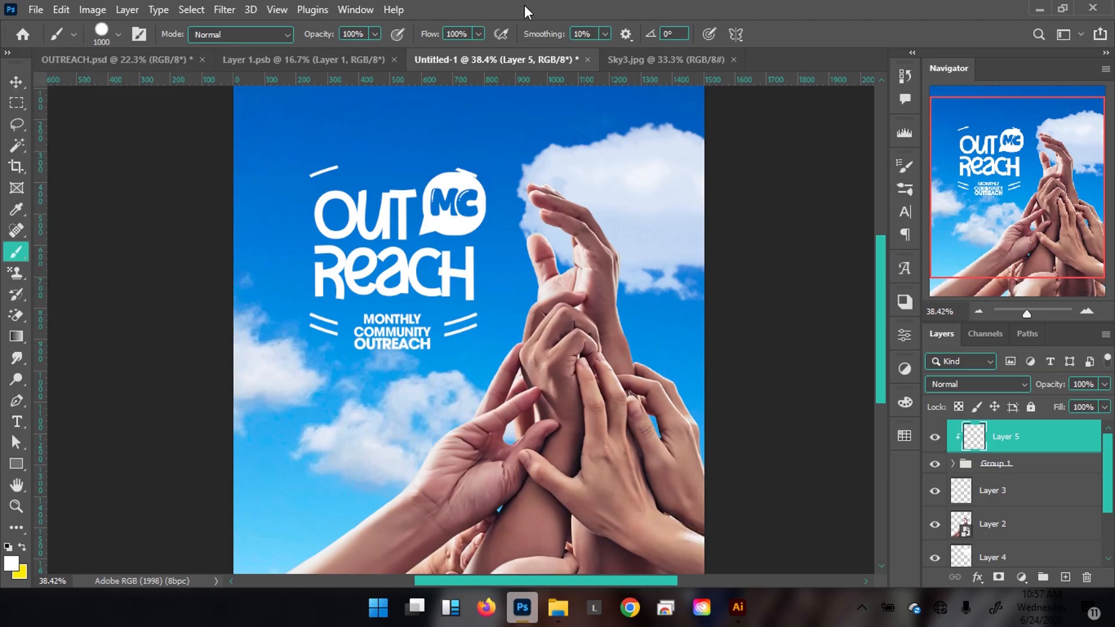
left_click(22, 547)
left_click(10, 562)
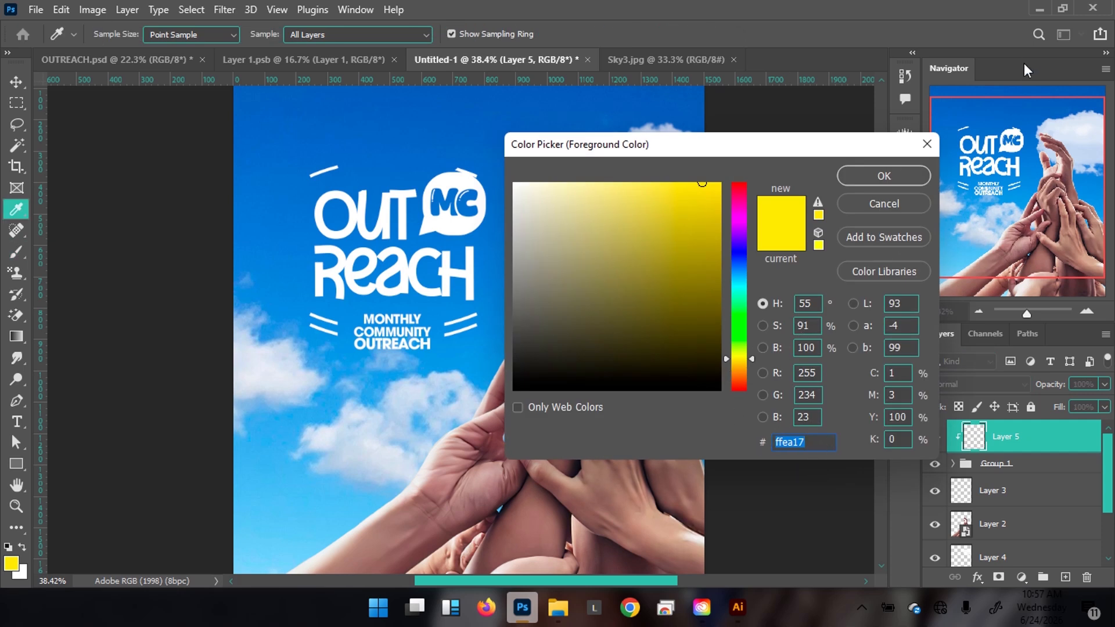
left_click(897, 171)
key("bracketleft")
key("bracketleft")
key("bracketleft")
key("bracketleft")
key("bracketleft")
key("bracketleft")
key("bracketleft")
key("bracketleft")
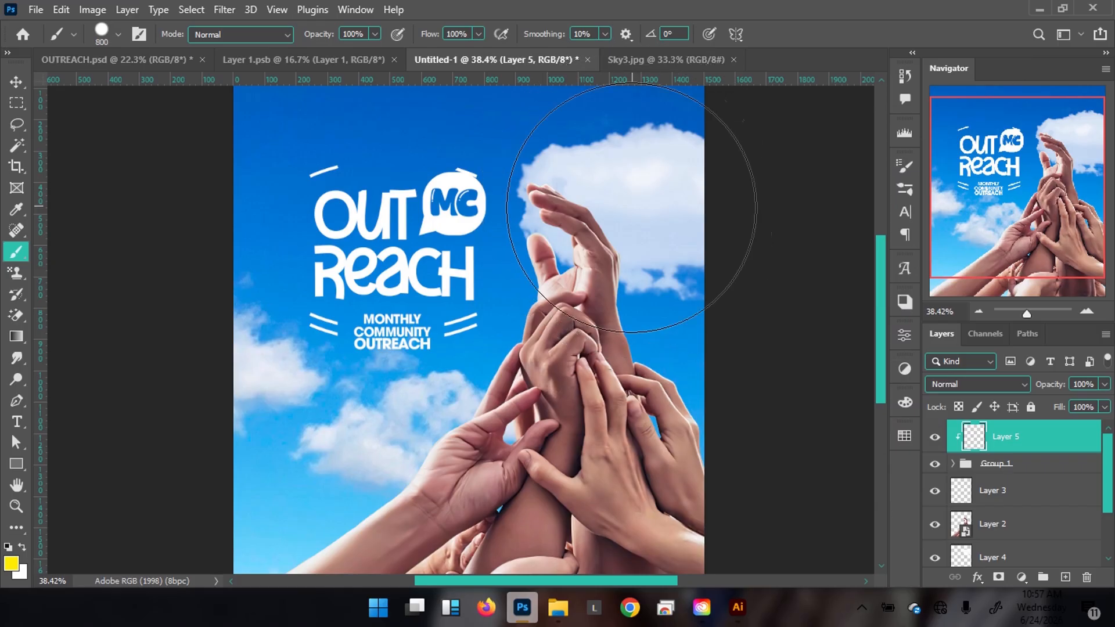
Check the reference flyer, then paint yellow over the logo's MC speech bubble with a smaller brush.
left_click(85, 61)
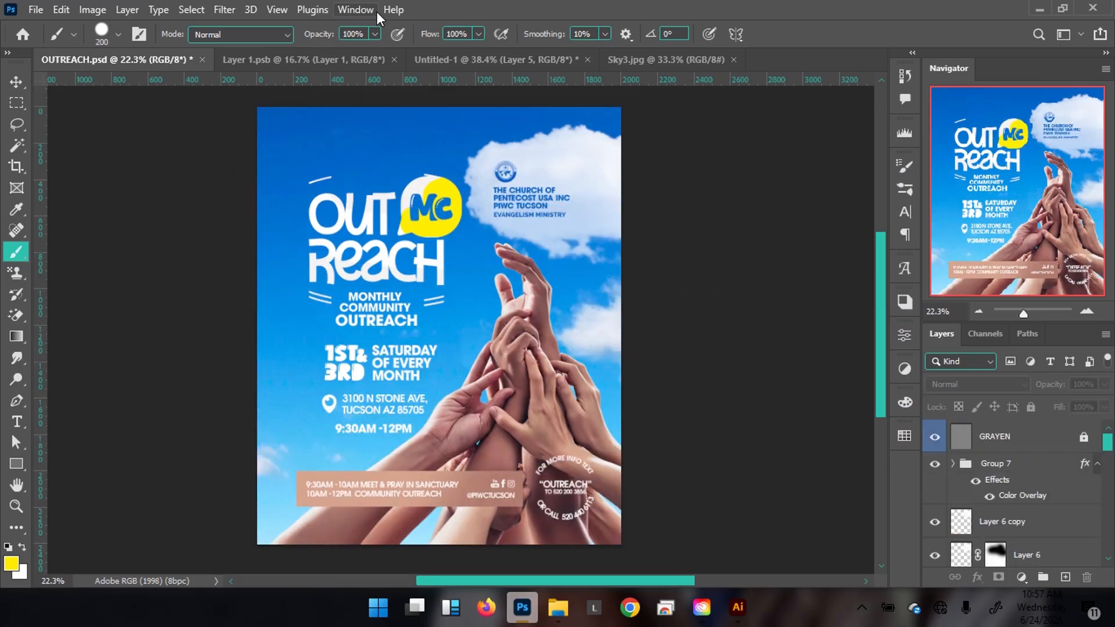
left_click(317, 64)
left_click(484, 60)
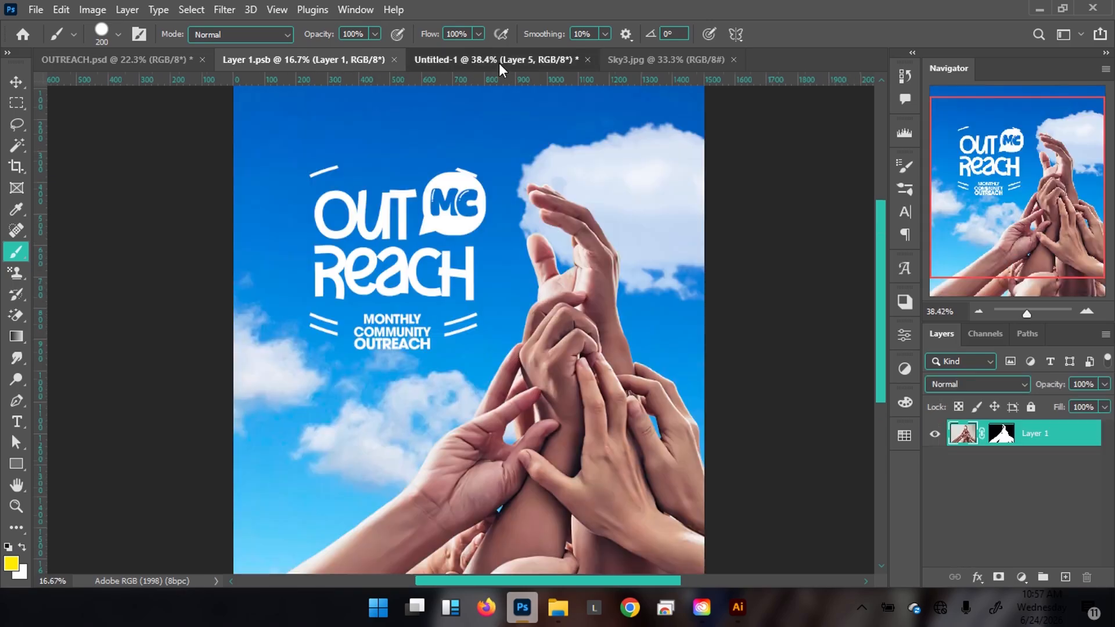
key("bracketleft")
key("bracketleft")
key("bracketleft")
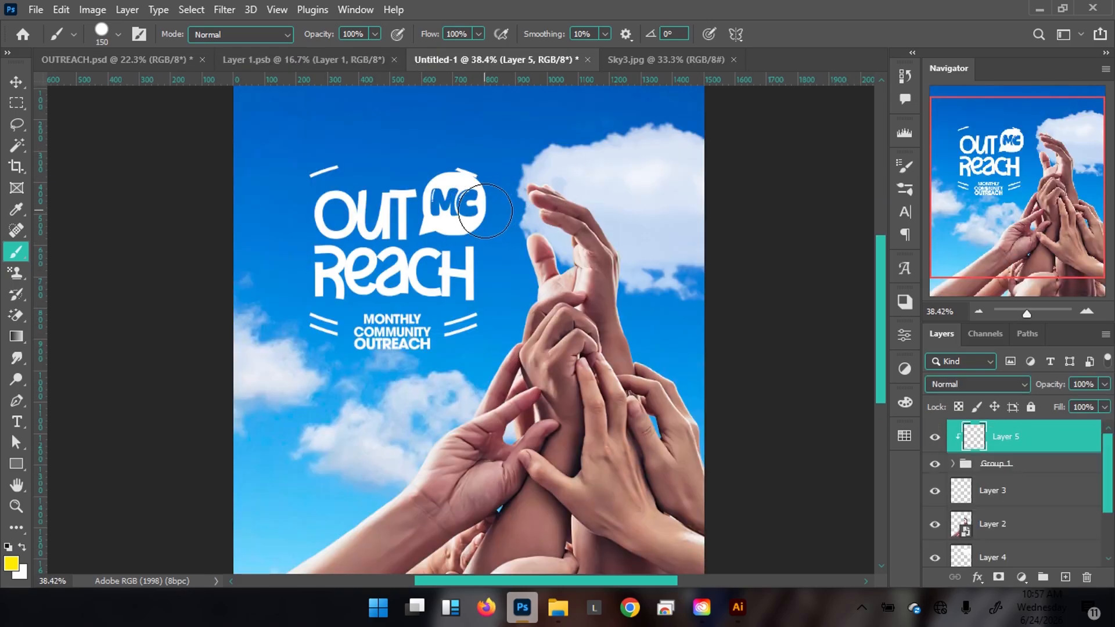
mouse_move(493, 194)
left_mouse_down()
mouse_move(461, 197)
mouse_move(449, 219)
mouse_move(471, 226)
left_mouse_up()
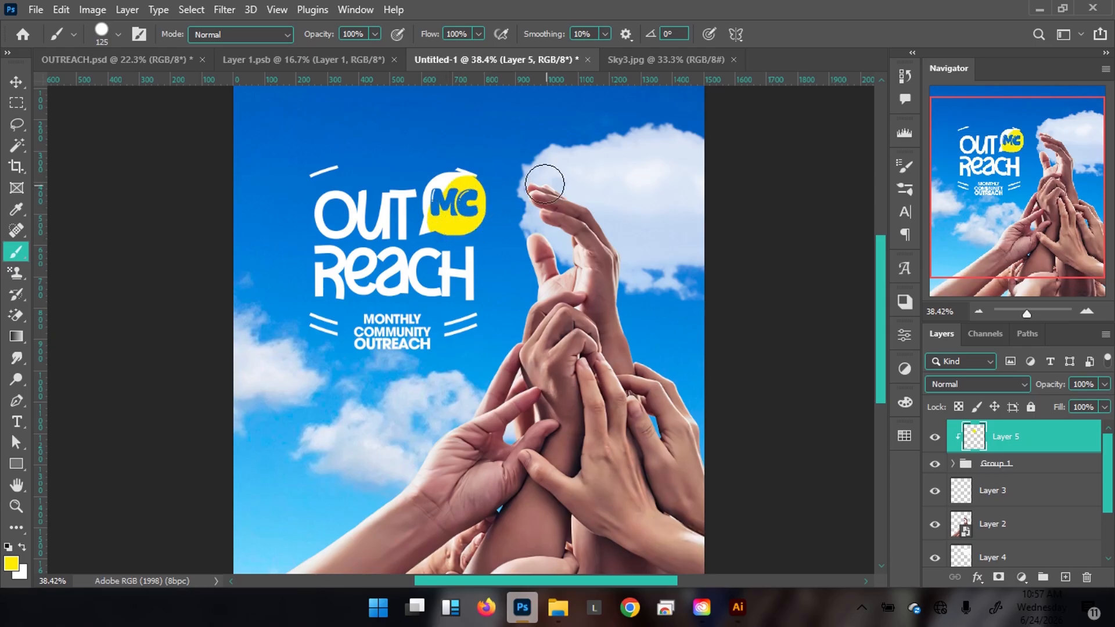
key("v")
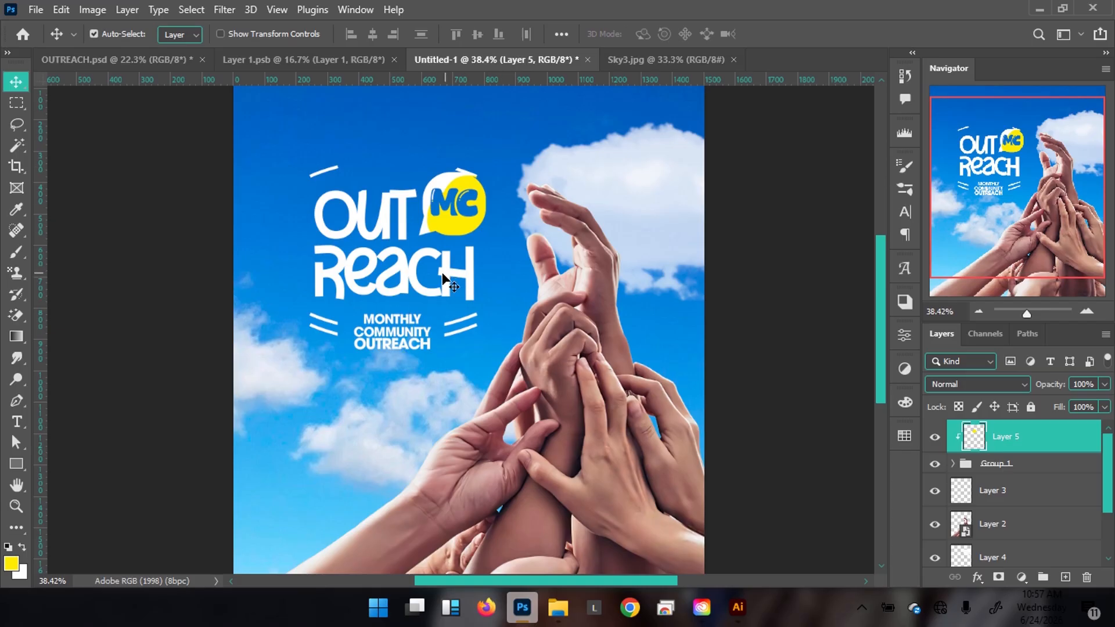
scroll(379, 244, "up", 2)
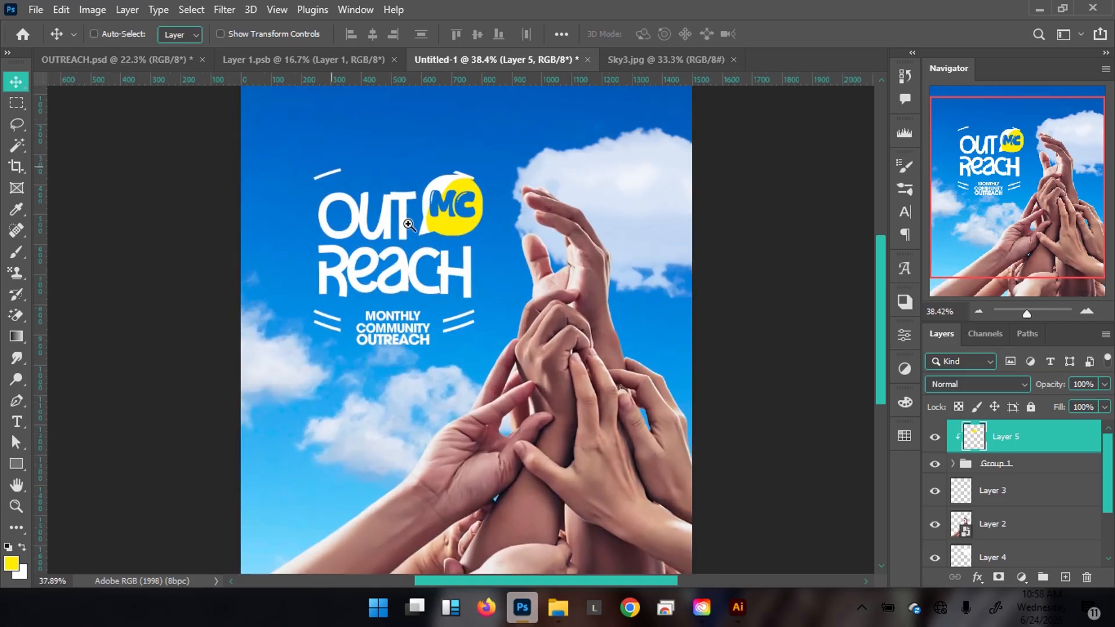
Change the logo's Color Overlay colour from pure white to off-white f2f2f2.
left_click(452, 279)
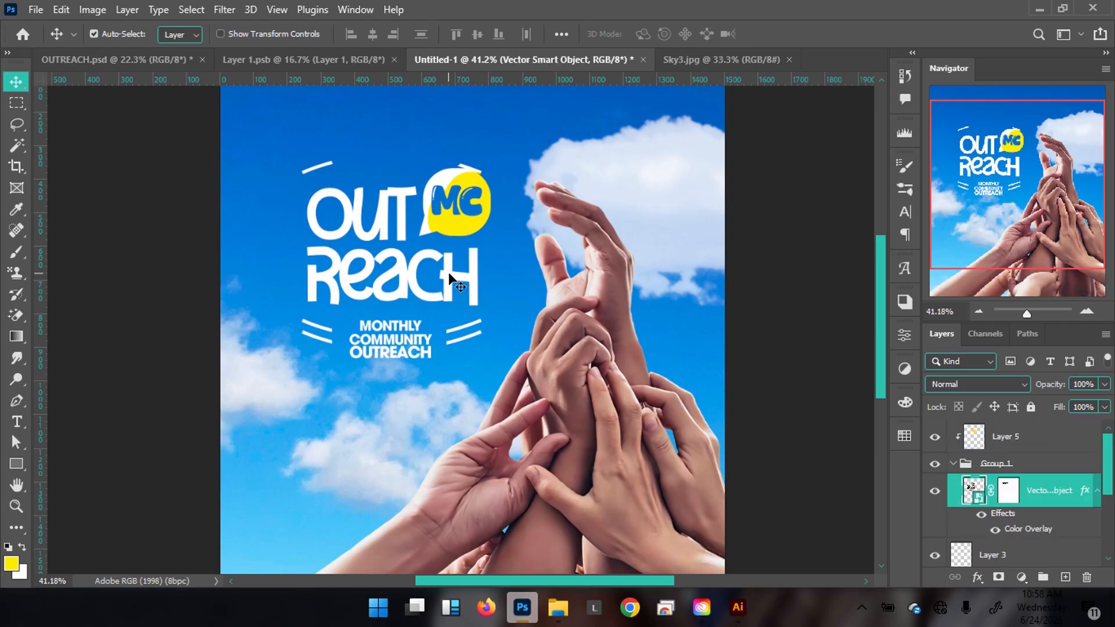
double_click(1028, 529)
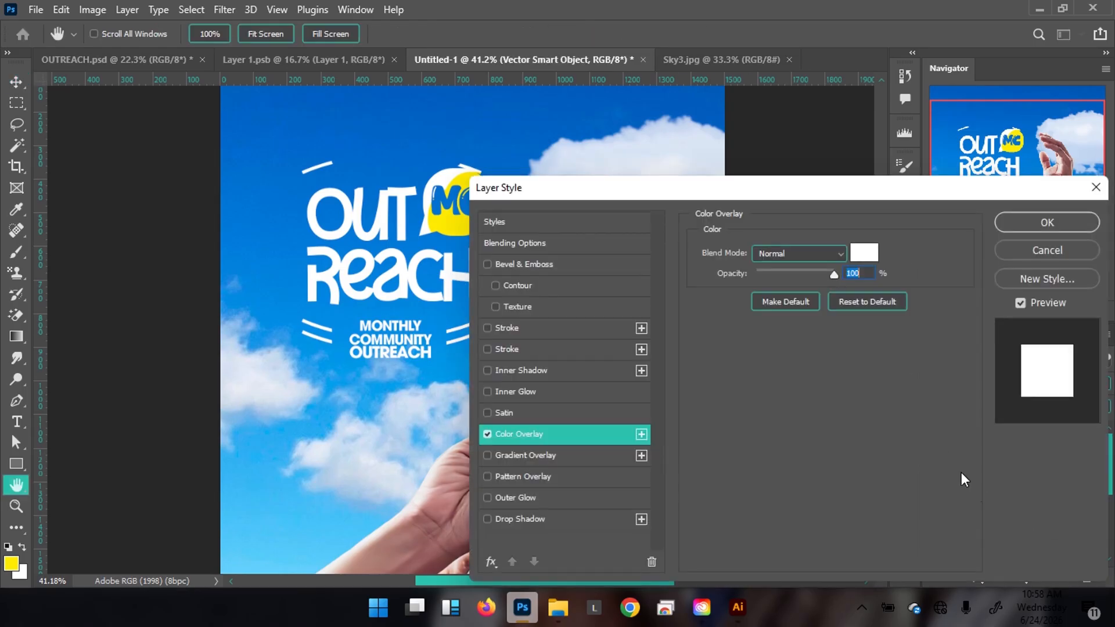
left_click(862, 255)
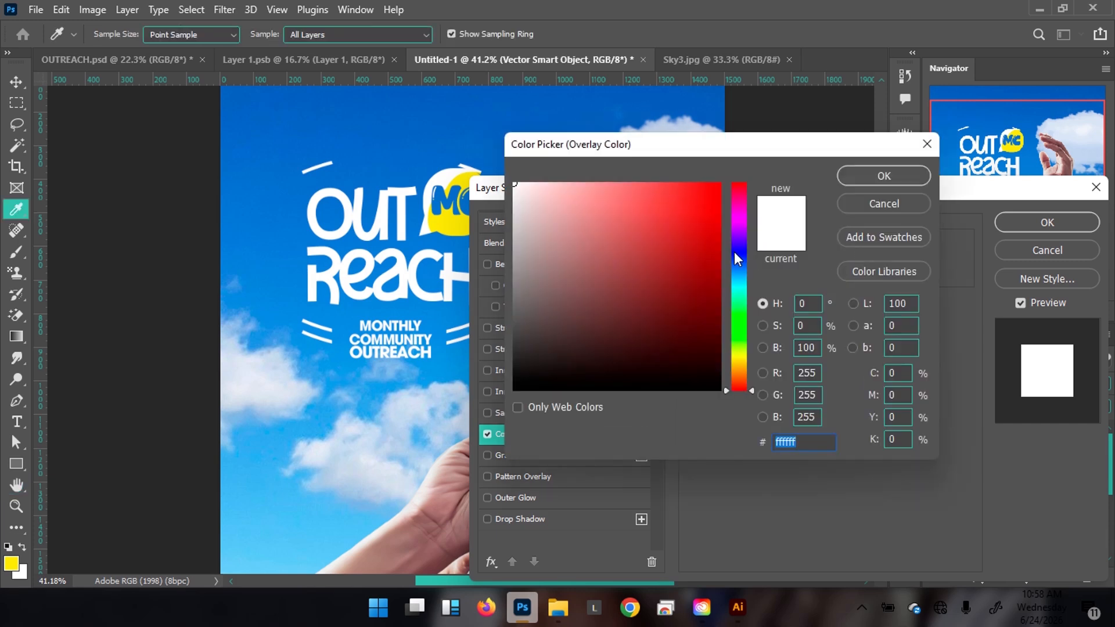
type("f2f2")
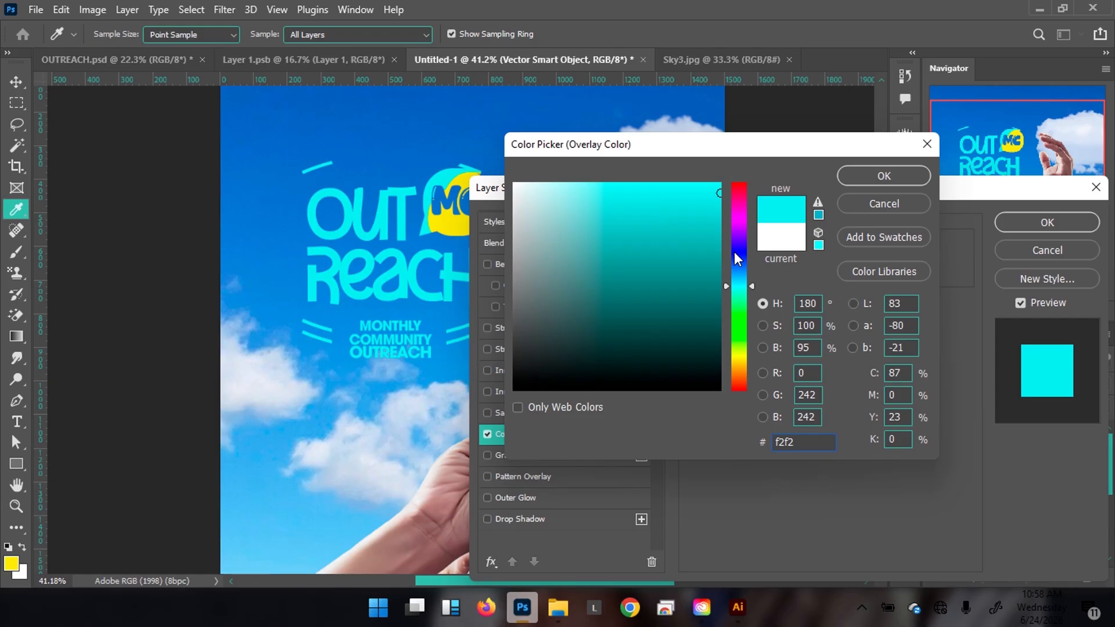
type("f2")
key("Return")
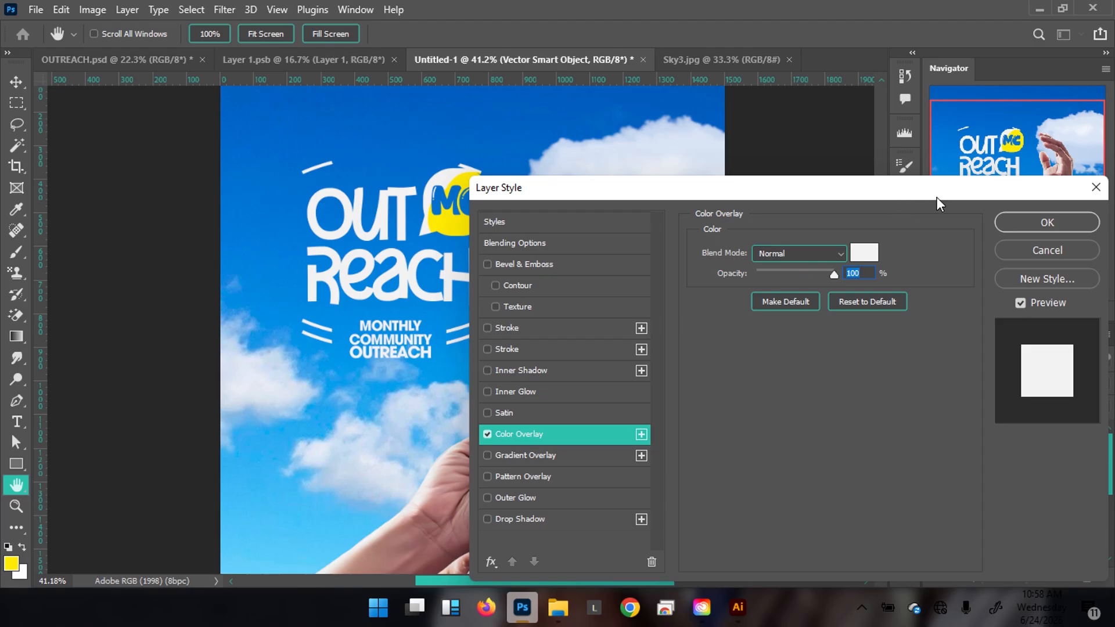
left_click(1047, 223)
Add a new empty layer above the yellow paint layer.
key("v")
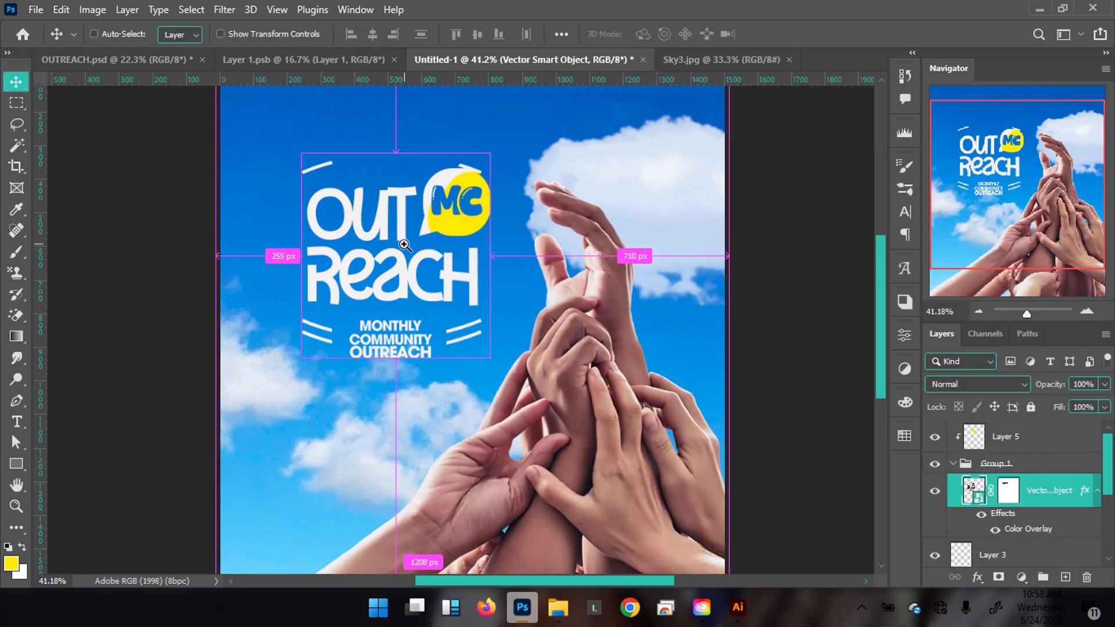
left_click_drag(405, 245, 378, 246)
left_click_drag(405, 298, 407, 289)
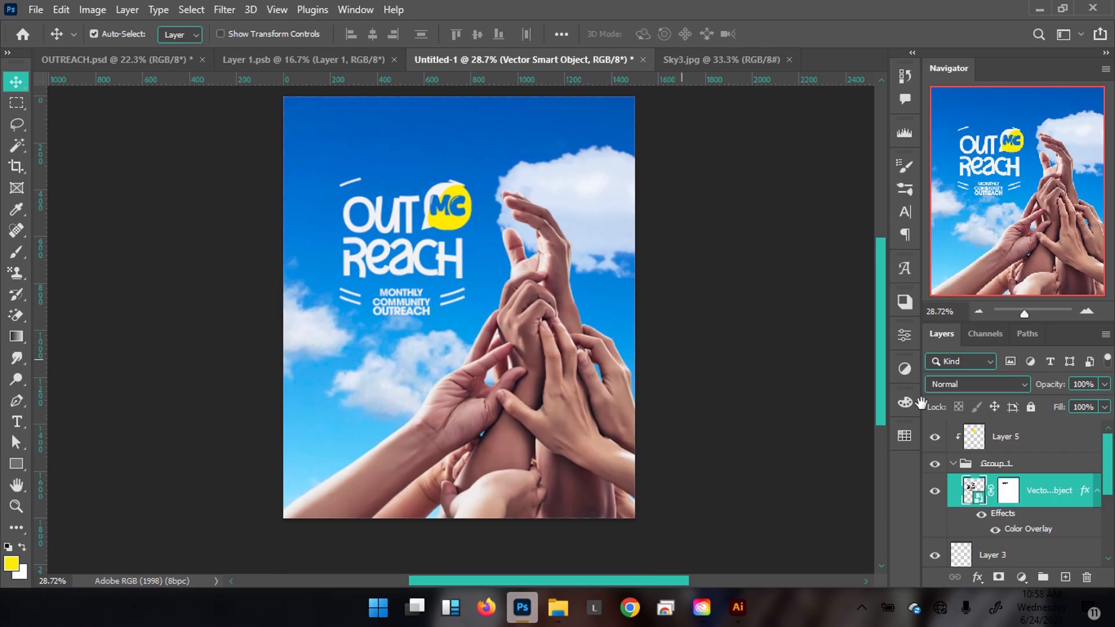
left_click(1020, 449)
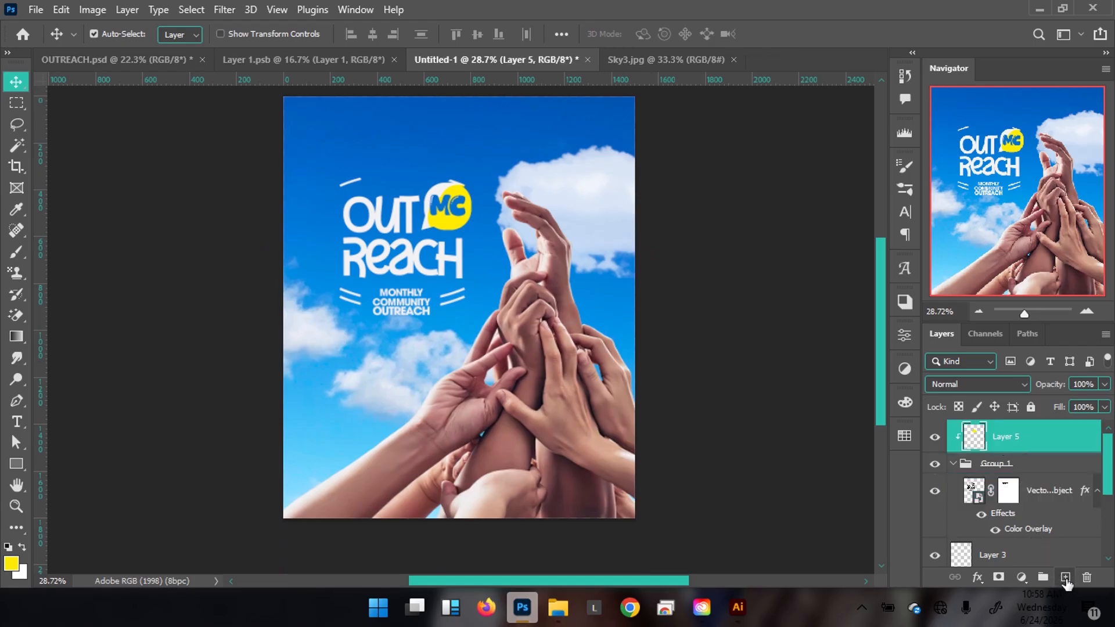
left_click(1065, 578)
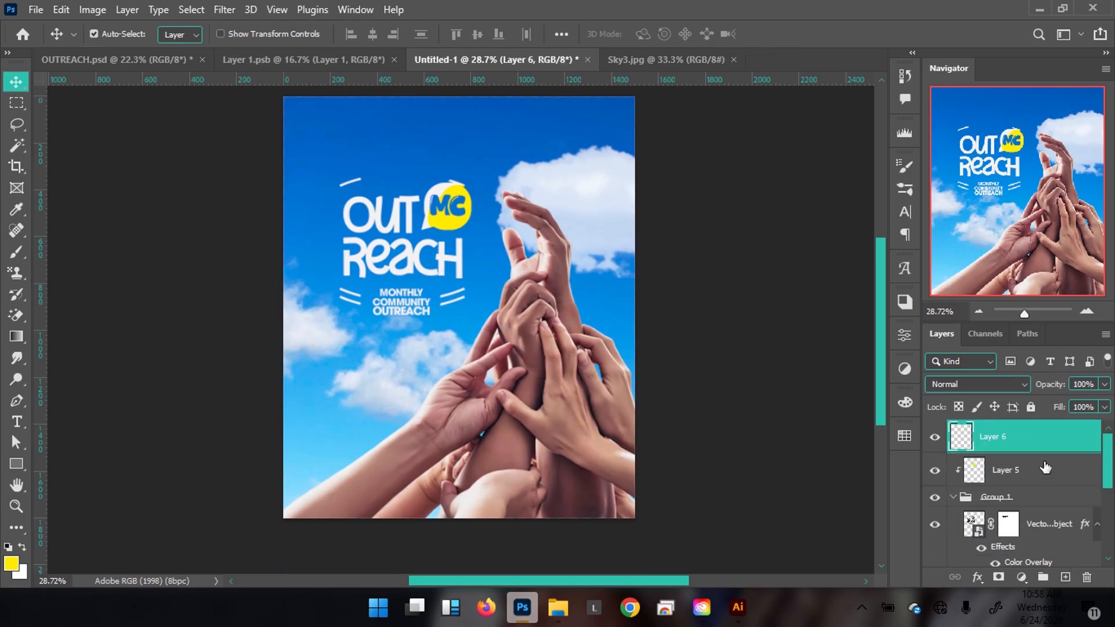
Clip the new layer beneath Layer 5 and set the foreground colour to white ffffff.
left_click_drag(1056, 443, 1055, 482)
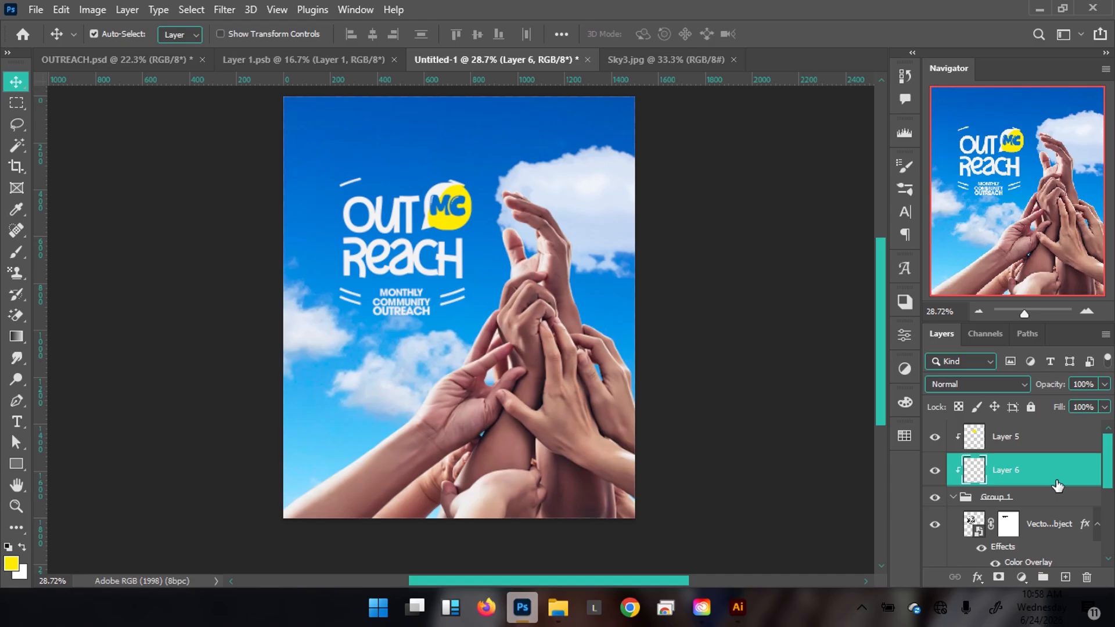
key("m")
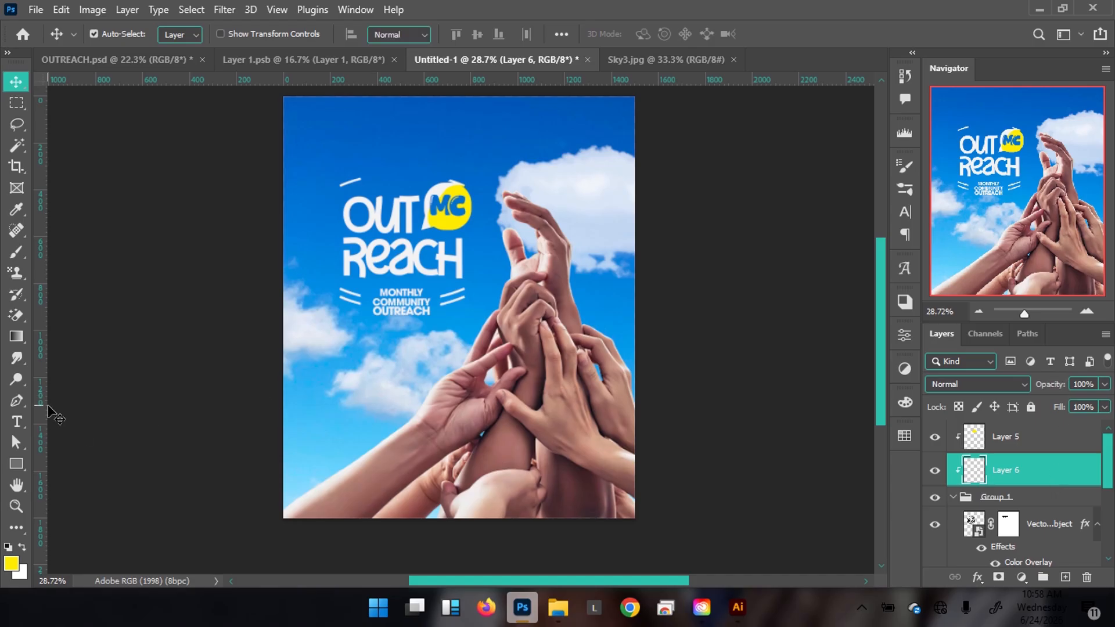
key("x")
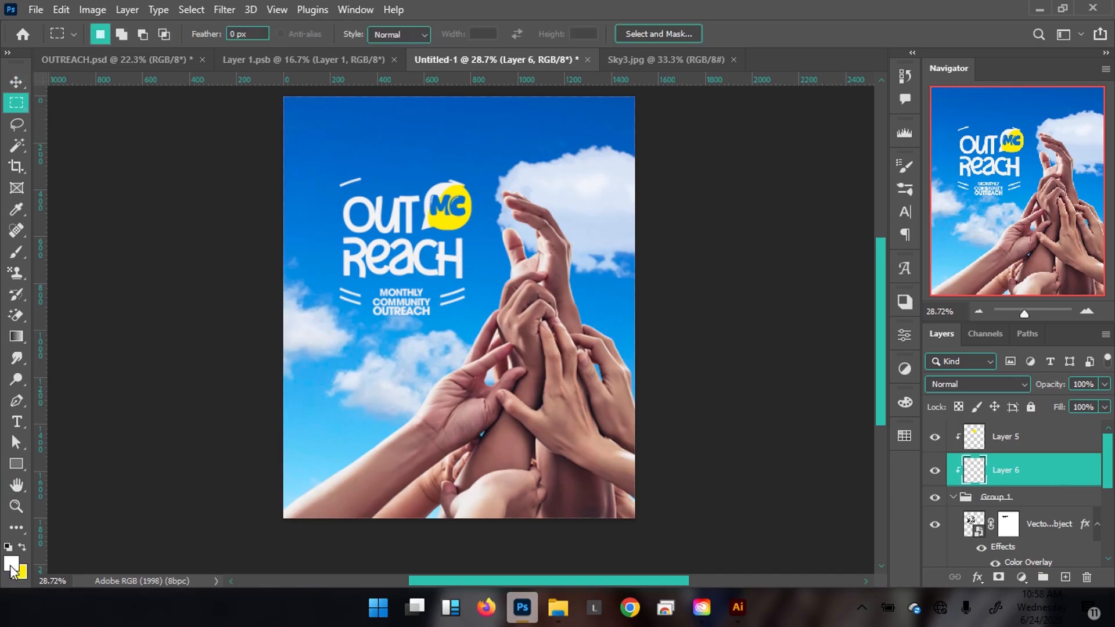
left_click(10, 565)
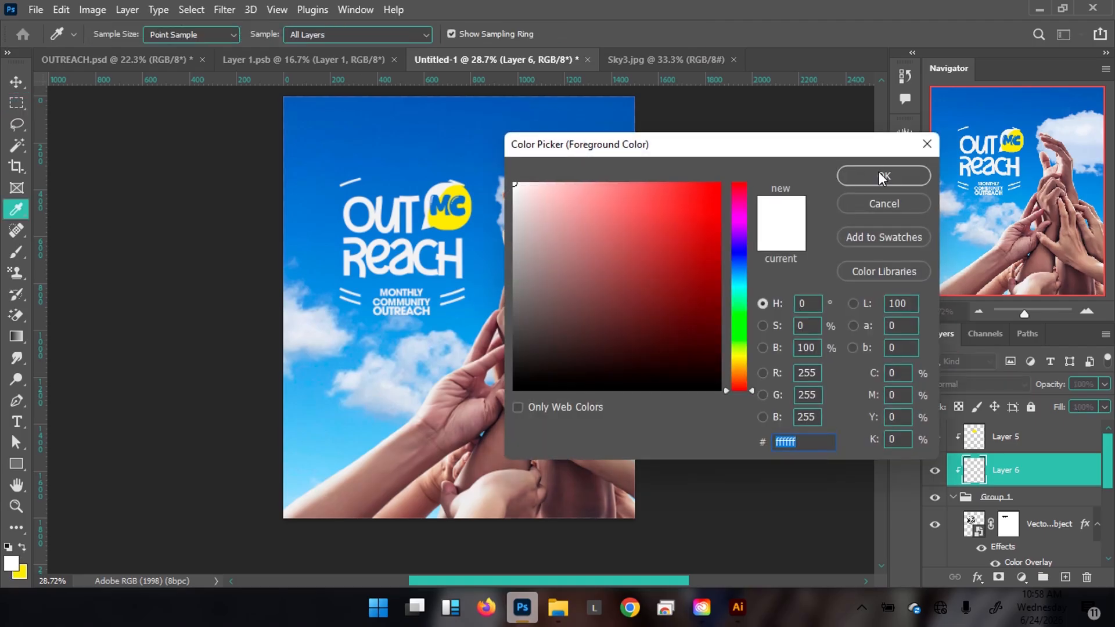
left_click(882, 177)
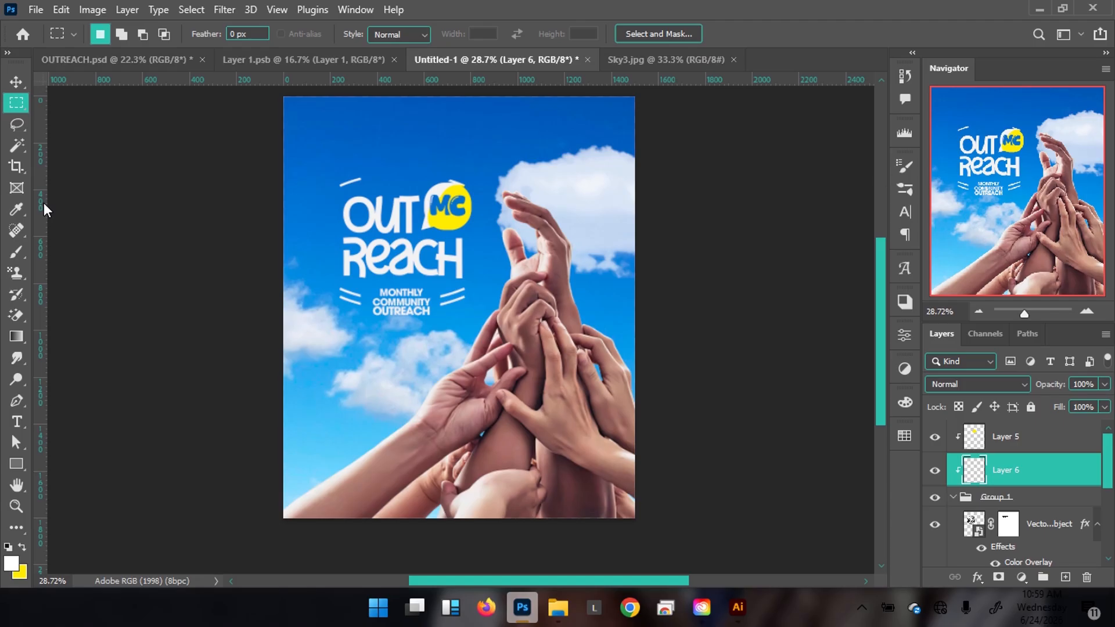
right_click(16, 103)
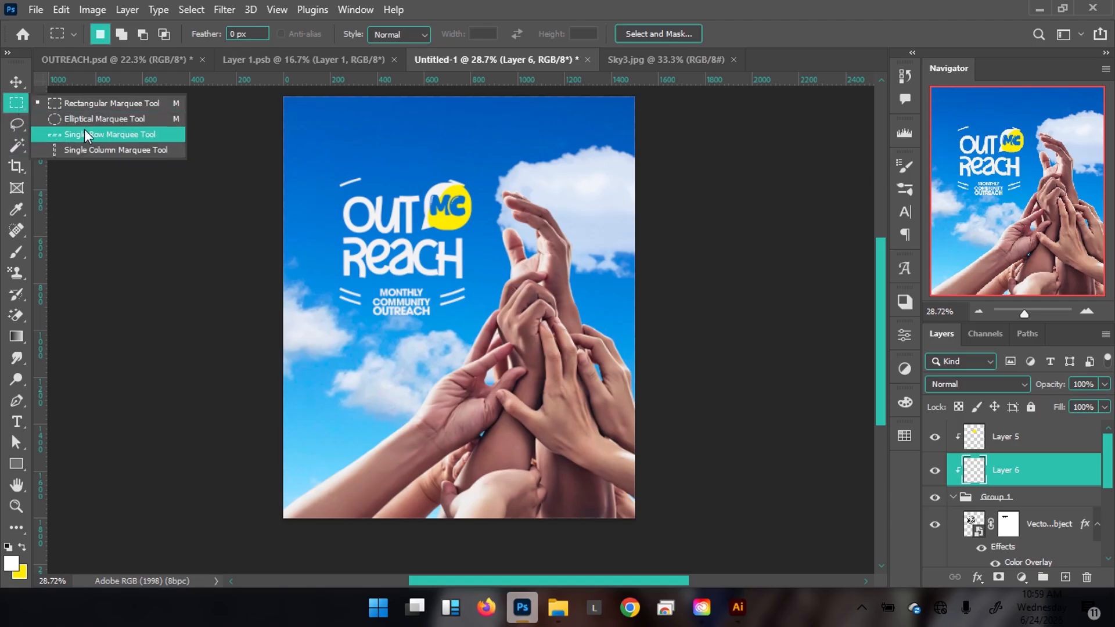
left_click(90, 120)
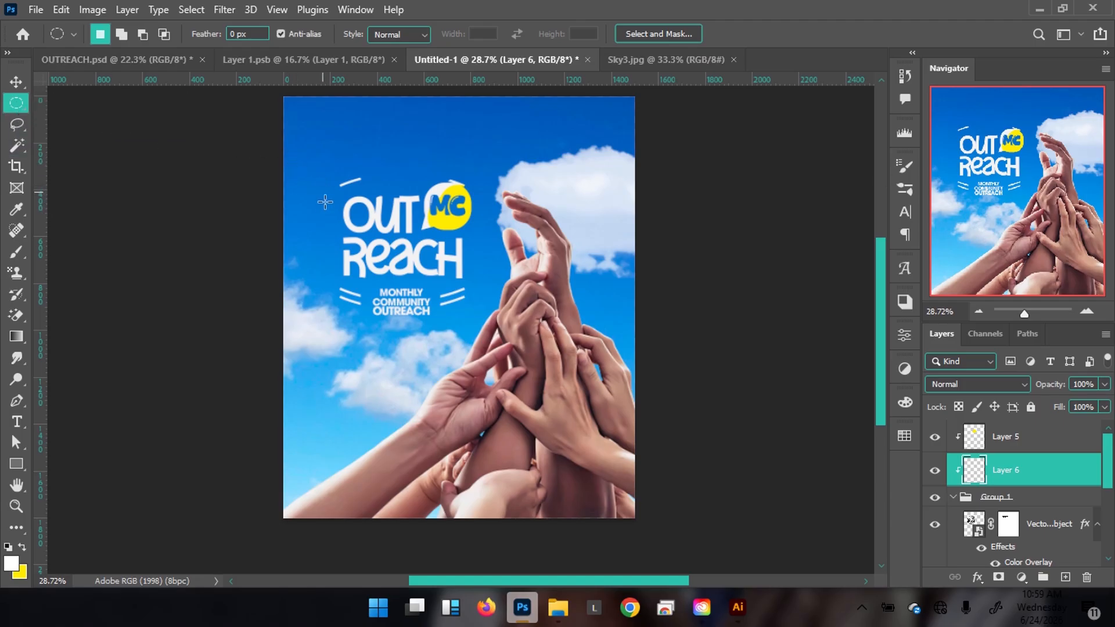
left_click_drag(312, 191, 508, 262)
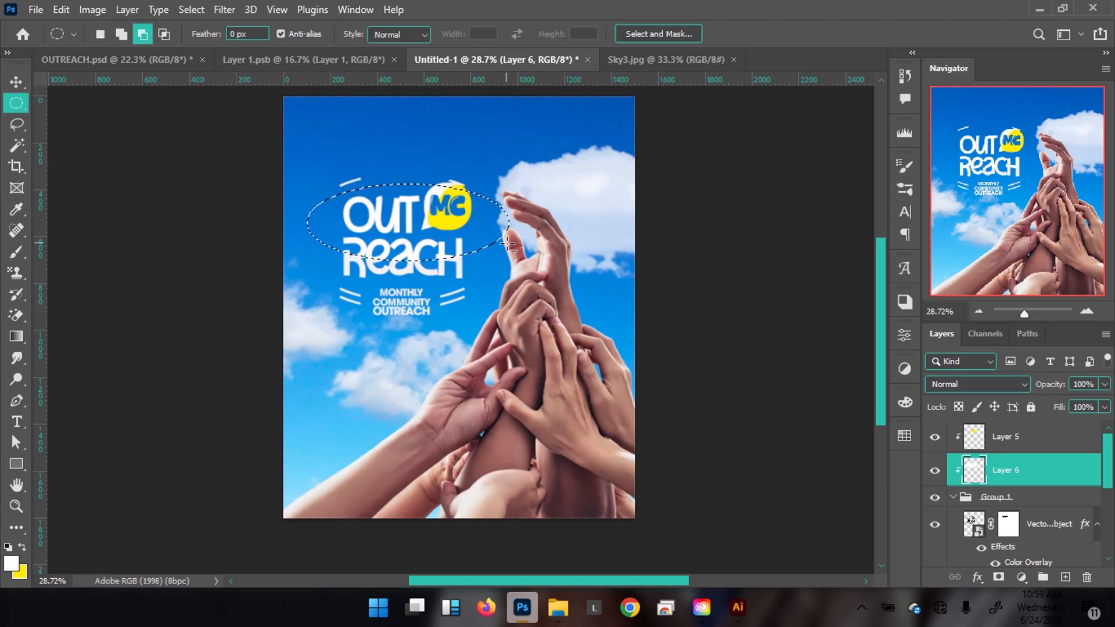
key("ctrl+d")
key("v")
left_click_drag(356, 239, 464, 220)
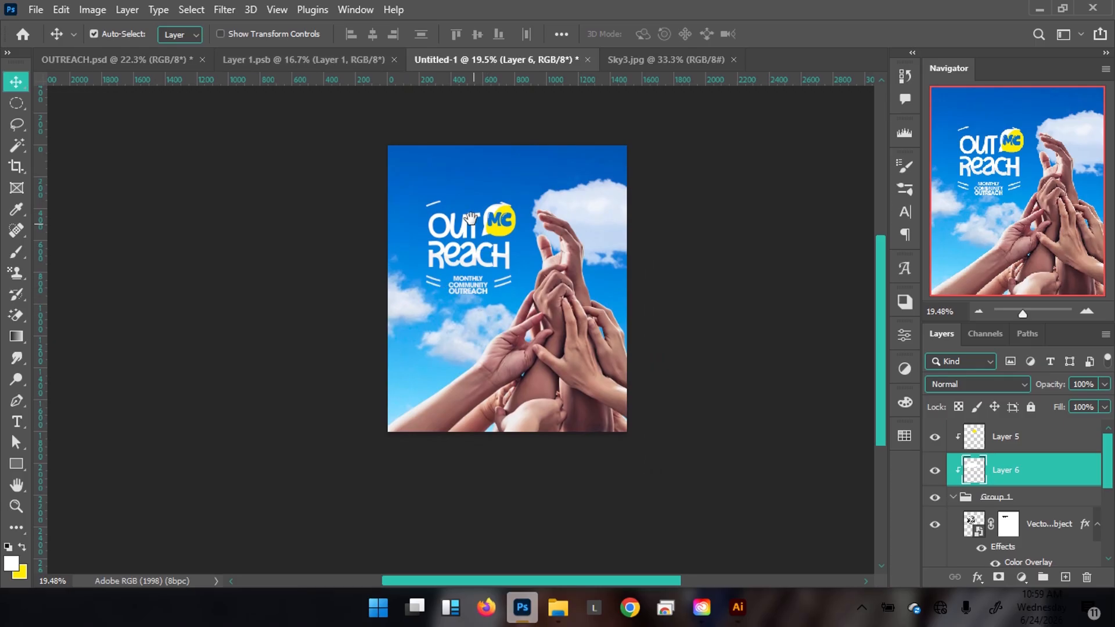
left_click(89, 63)
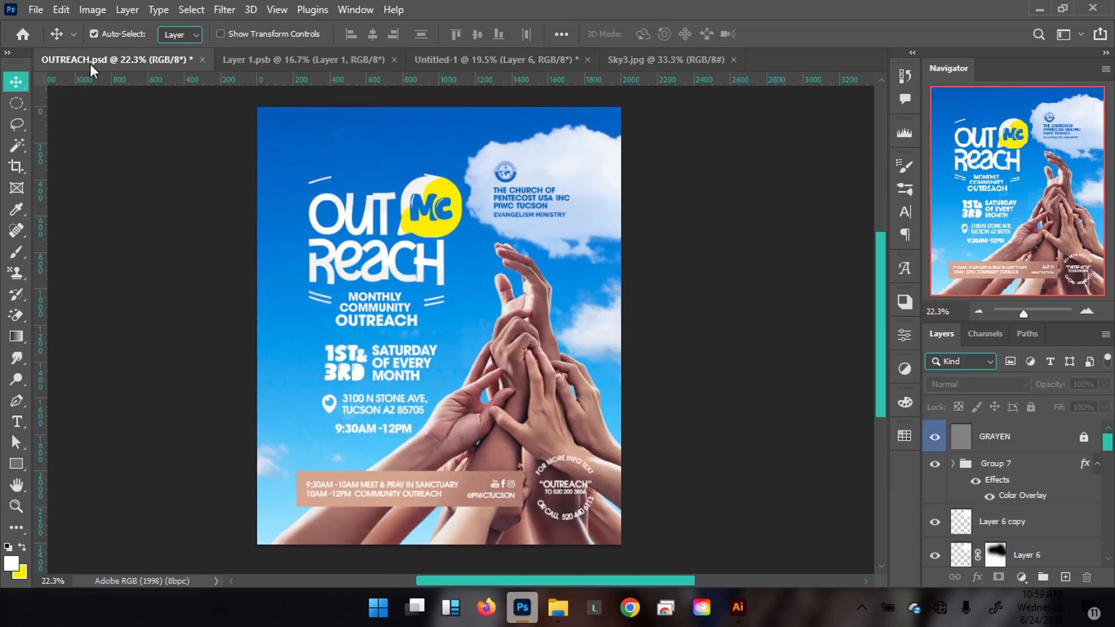
left_click(469, 62)
left_click(119, 65)
left_click(455, 65)
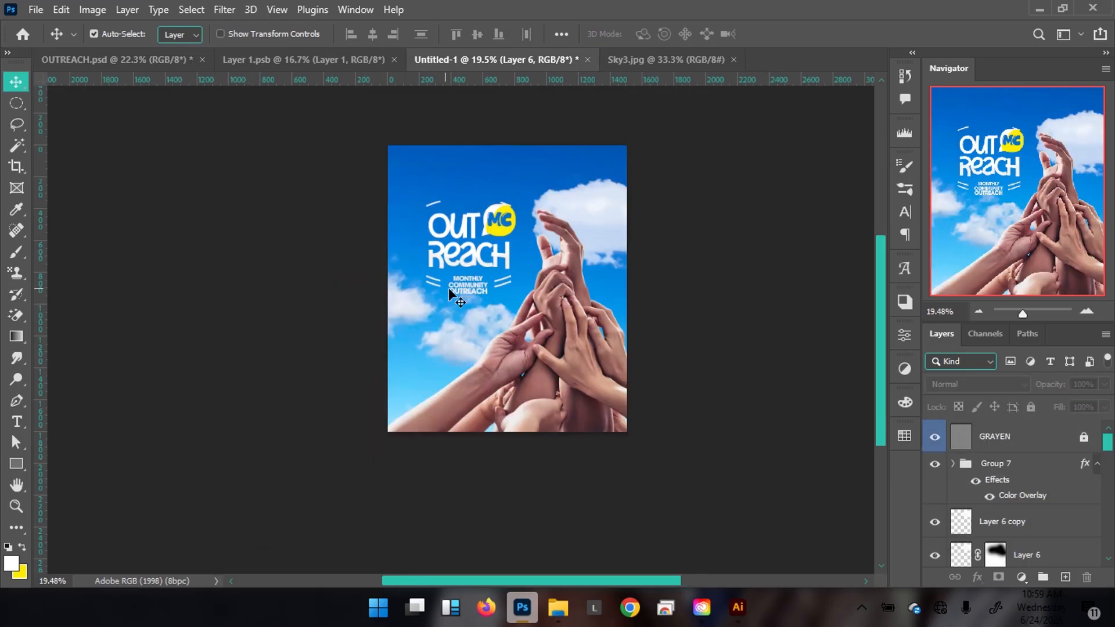
scroll(507, 285, "up", 3)
scroll(507, 285, "down", 1)
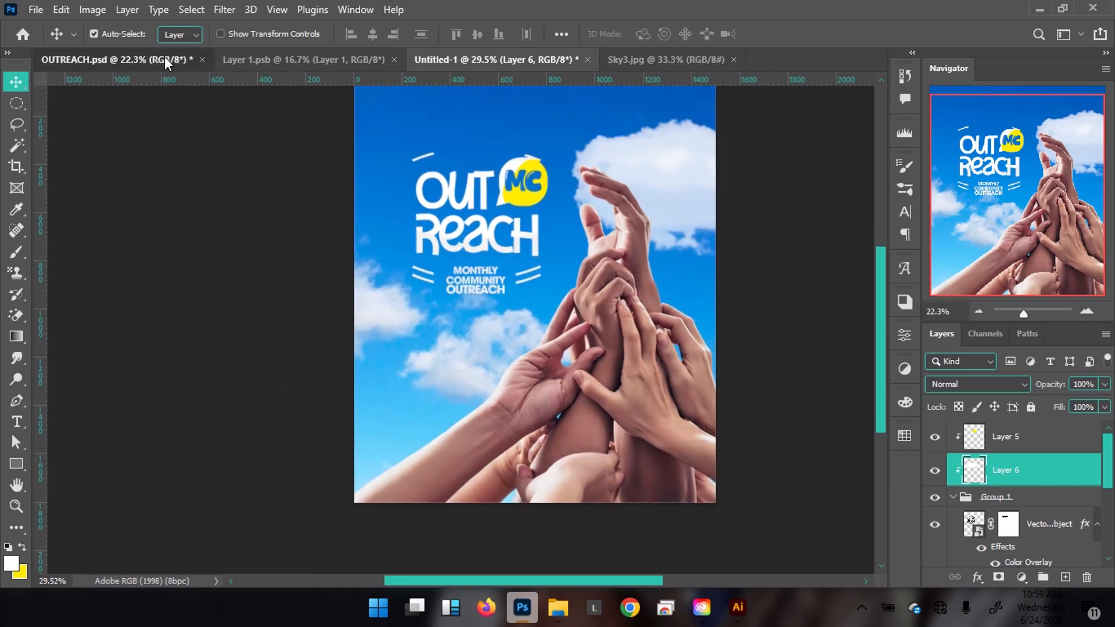
left_click(165, 58)
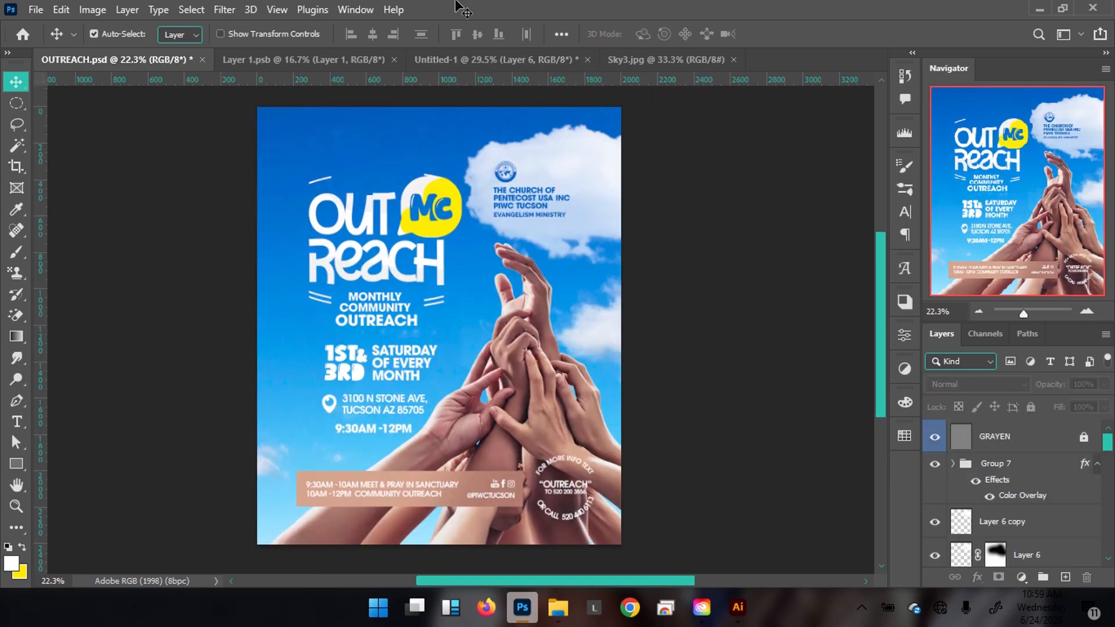
left_click(465, 56)
left_click(387, 406)
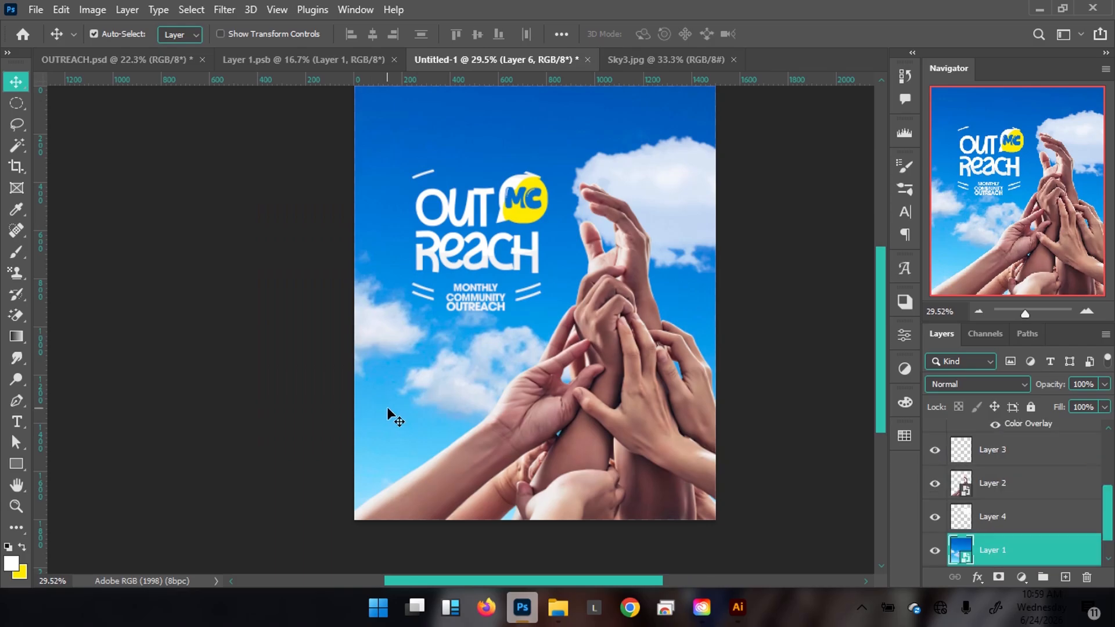
Open the sky smart object and heal away the mid-sky and left-edge clouds with a 250 brush.
double_click(960, 549)
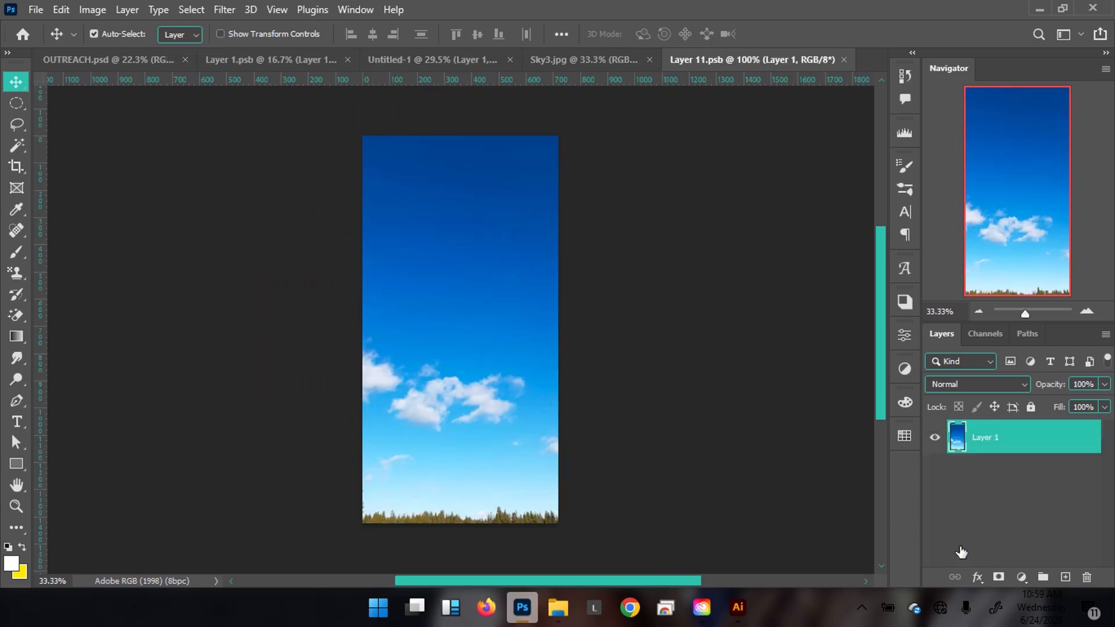
scroll(416, 391, "up", 3)
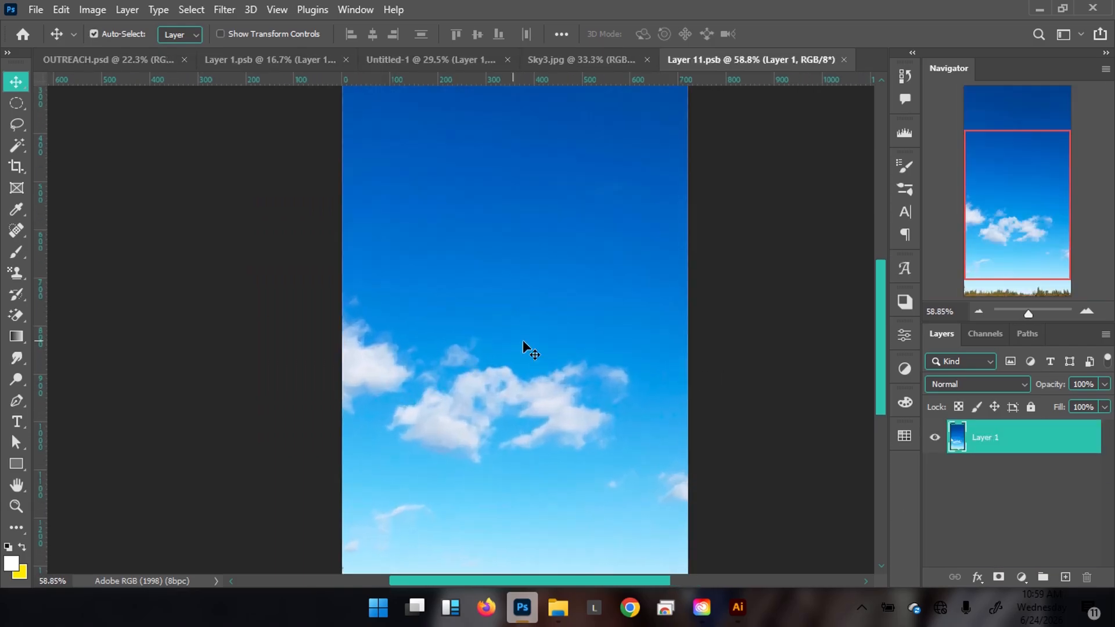
left_click_drag(528, 348, 523, 294)
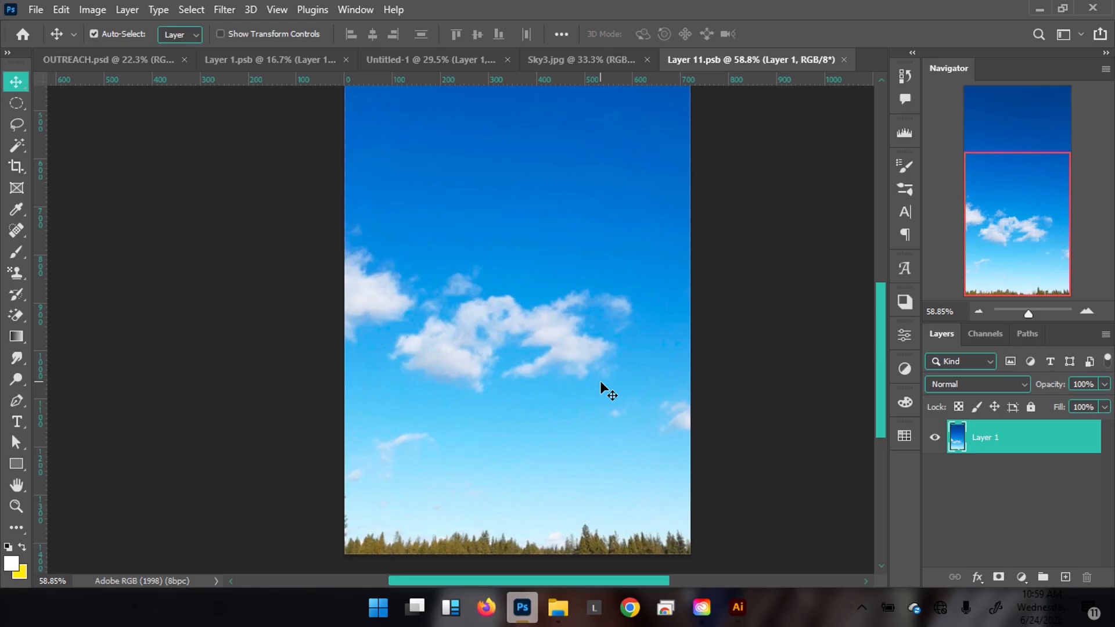
key("j")
key("bracketright")
key("bracketright")
key("bracketright")
key("bracketright")
key("bracketright")
key("bracketright")
key("bracketright")
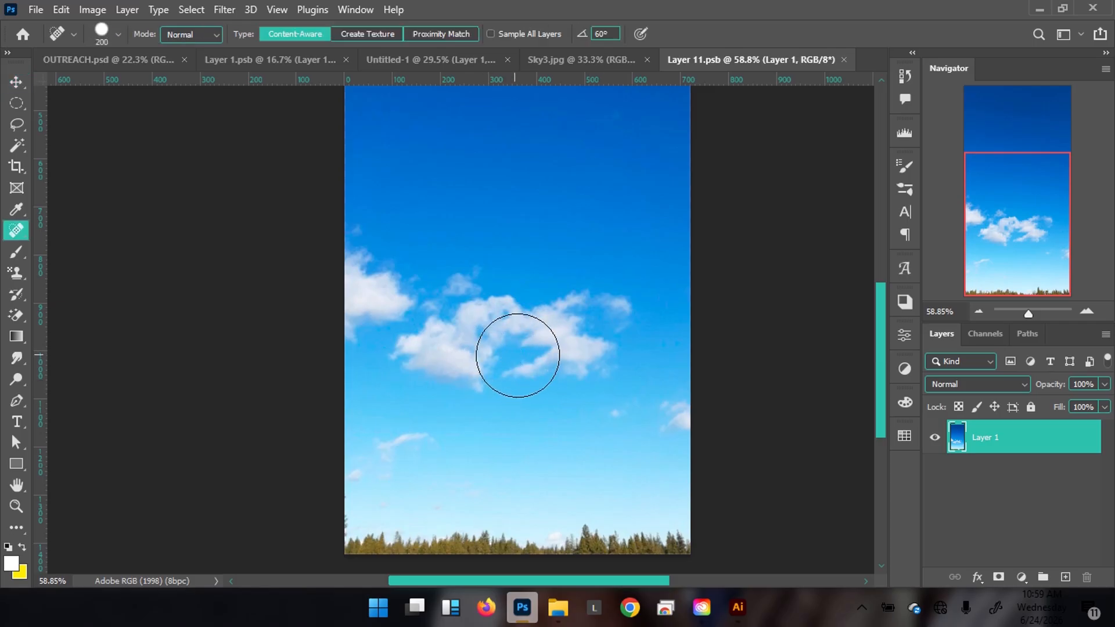
mouse_move(583, 331)
left_mouse_down()
mouse_move(448, 341)
mouse_move(361, 294)
mouse_move(421, 326)
mouse_move(308, 399)
mouse_move(490, 359)
mouse_move(493, 372)
left_mouse_up()
left_click(367, 317)
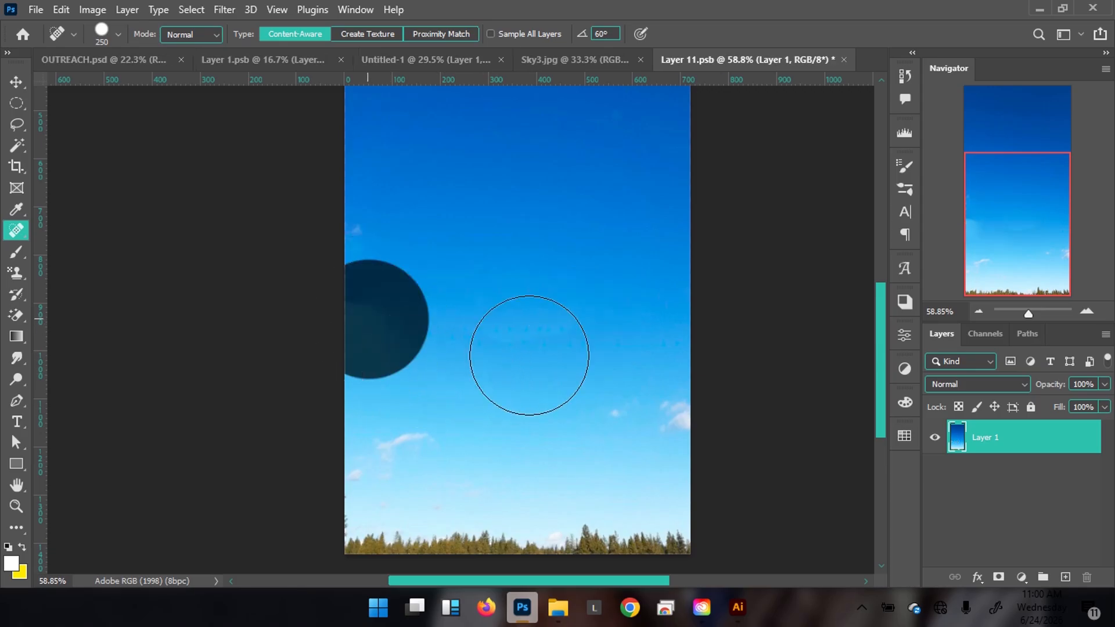
left_click(513, 357)
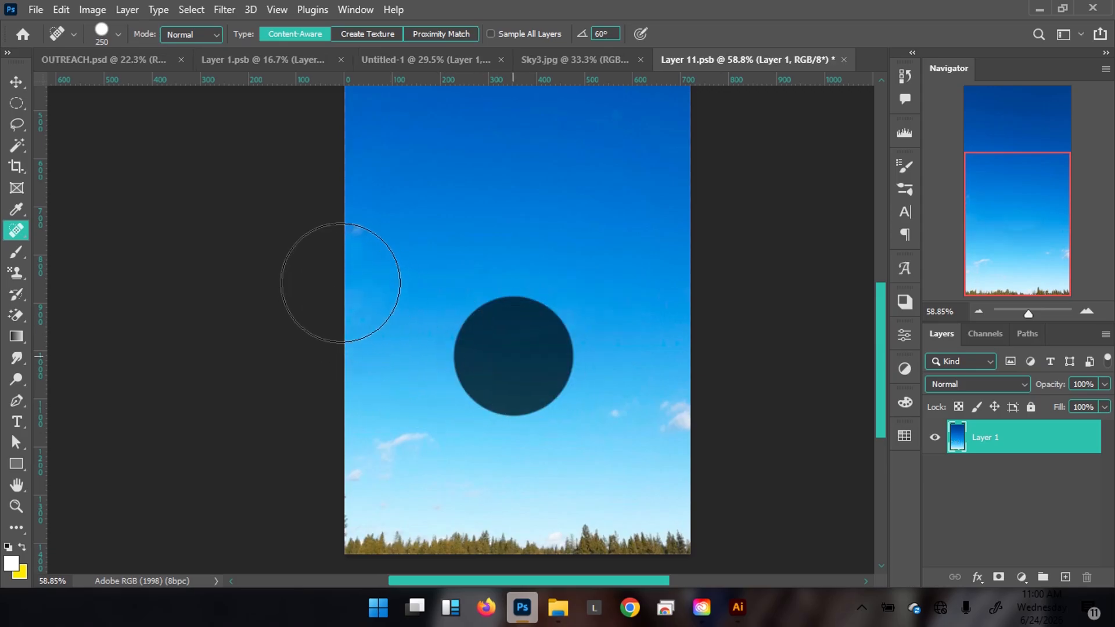
key("bracketleft")
key("bracketleft")
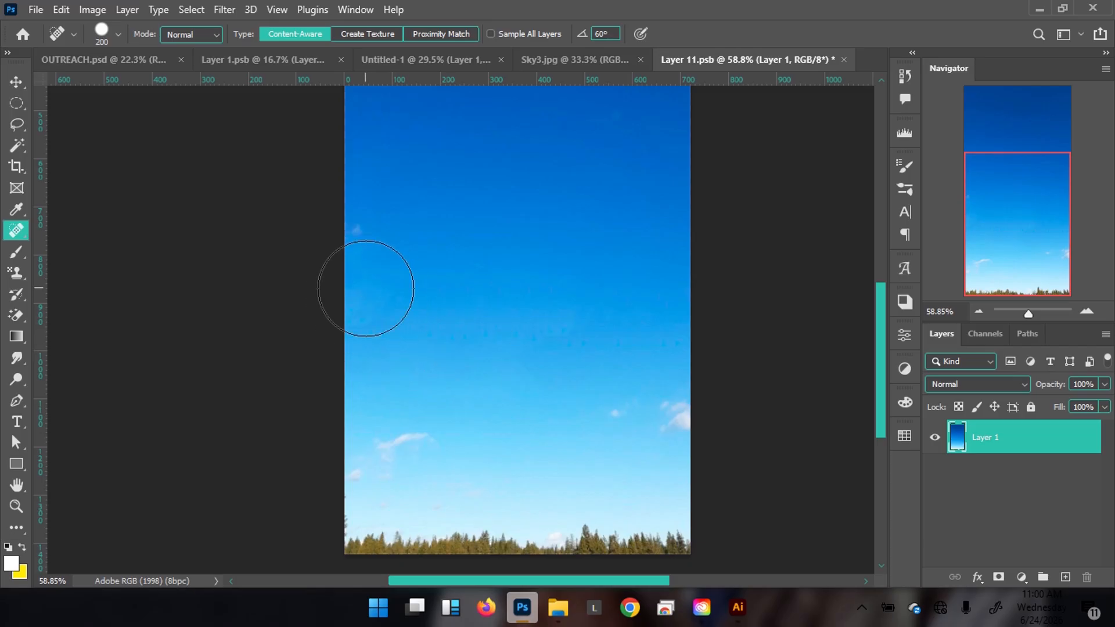
Compare the cleaned sky against the flyers, then undo the healing to restore the clouds.
key("v")
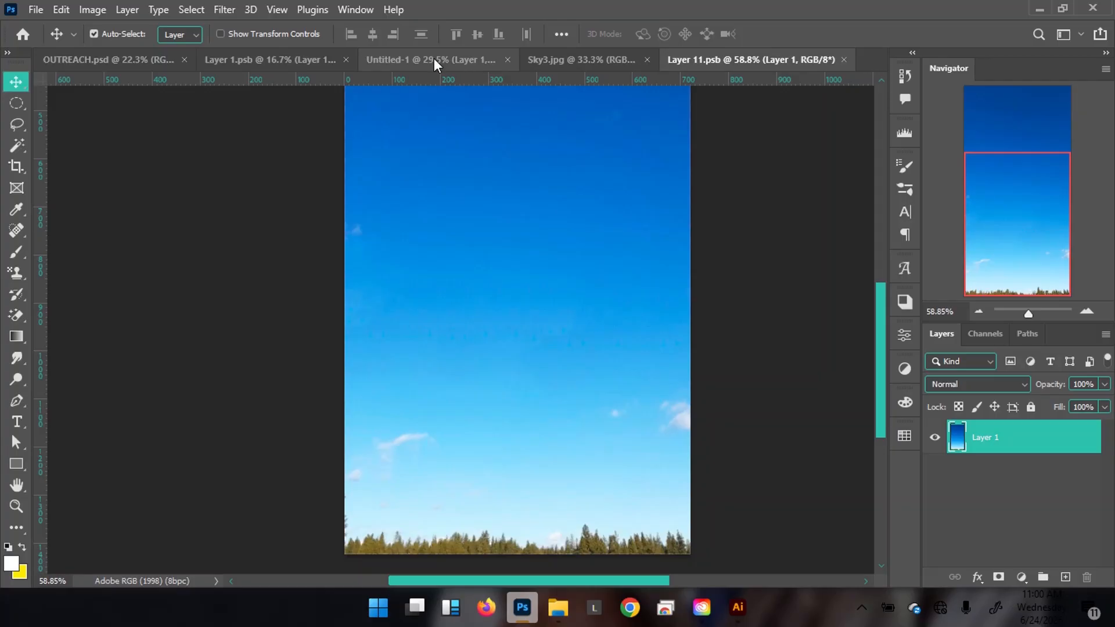
left_click(434, 58)
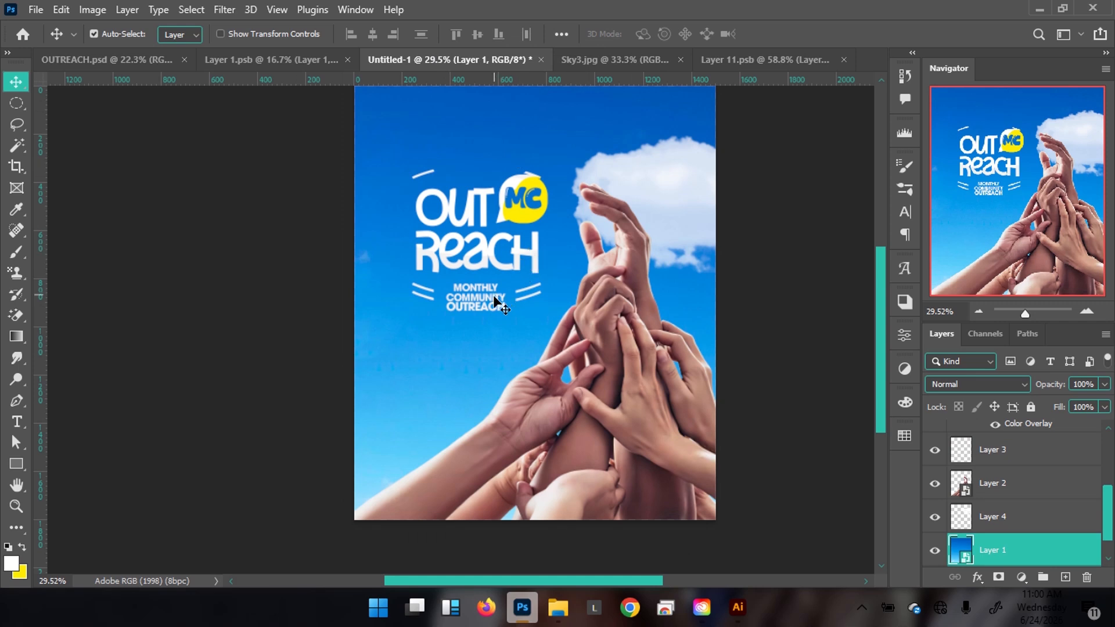
left_click(144, 67)
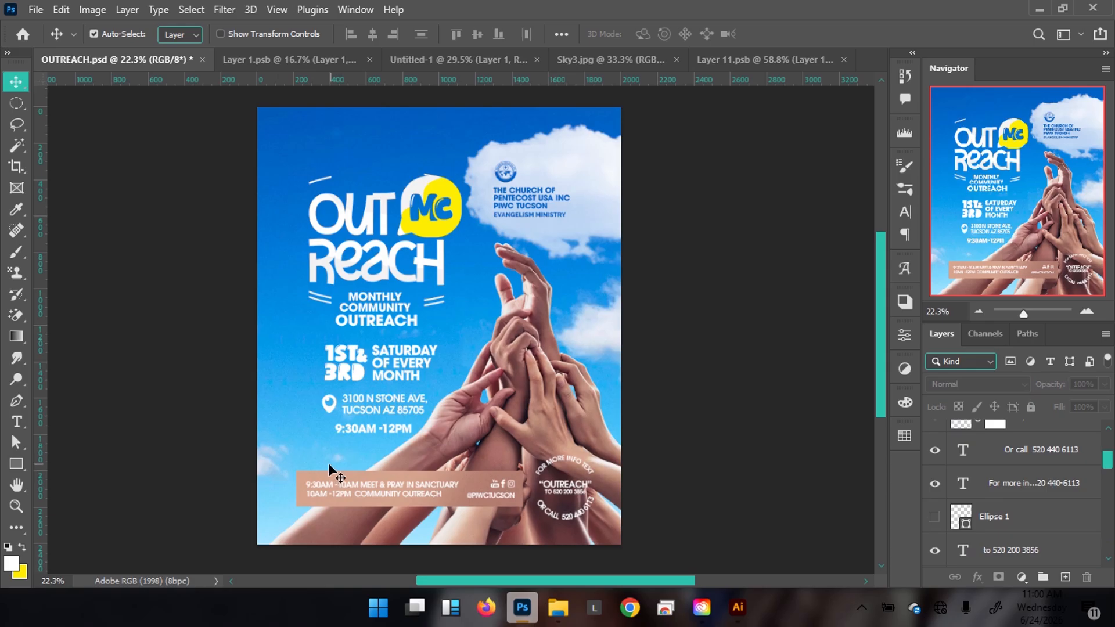
left_click(437, 62)
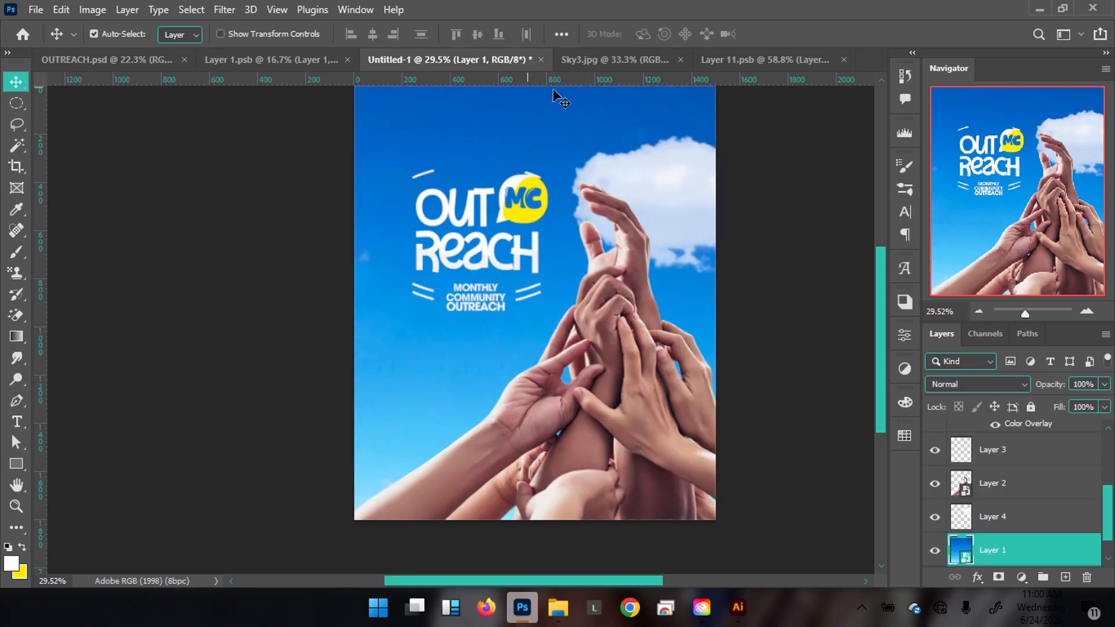
left_click(743, 61)
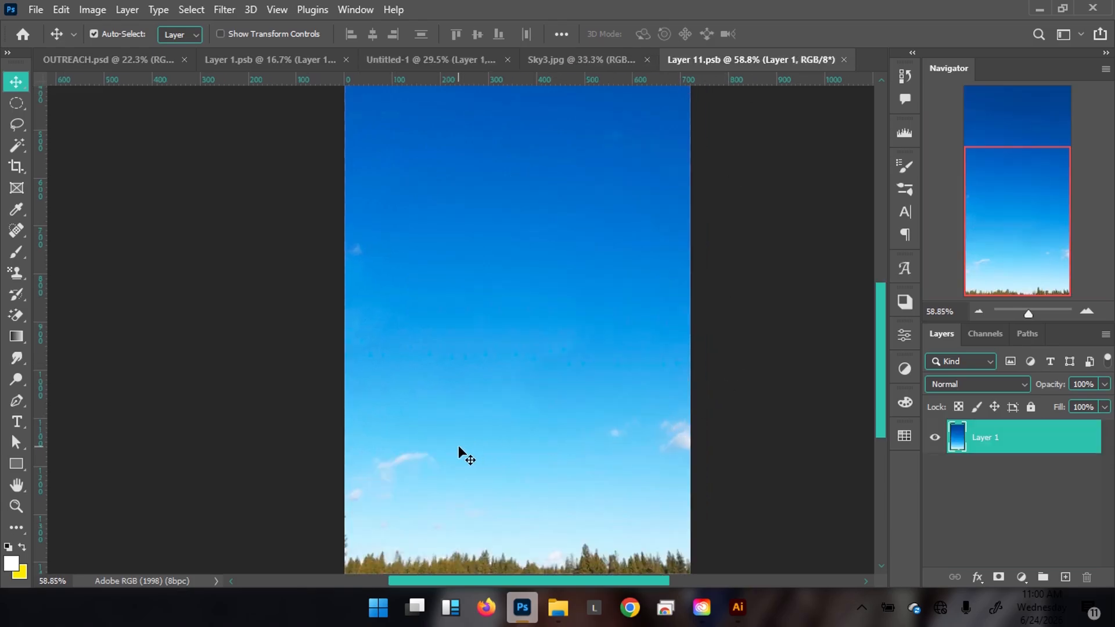
key("ctrl+z")
key("ctrl+z")
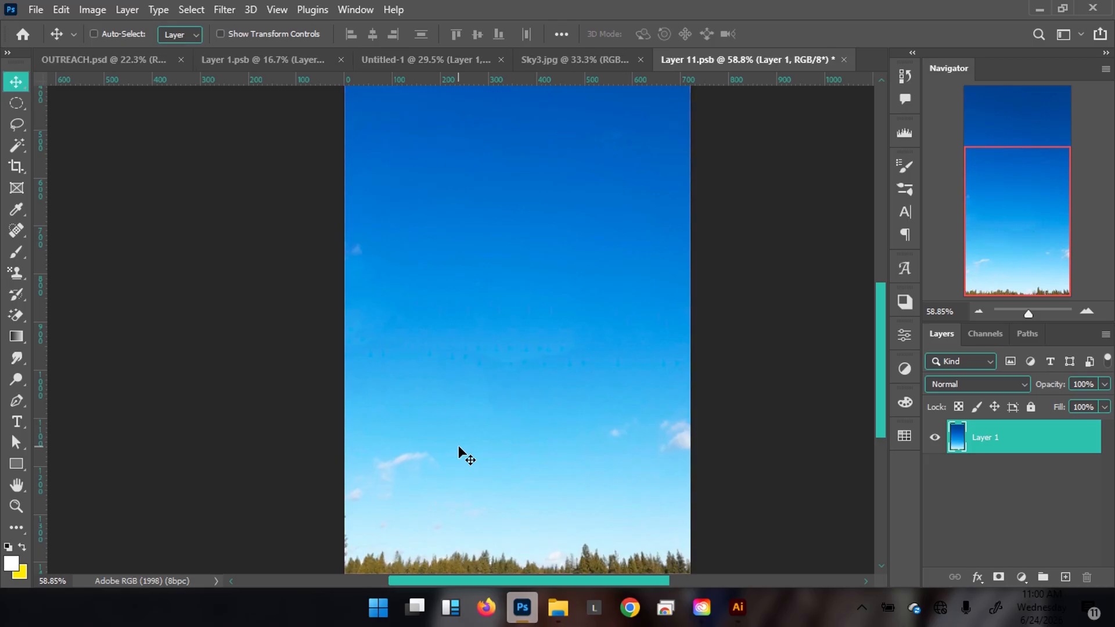
key("ctrl+z")
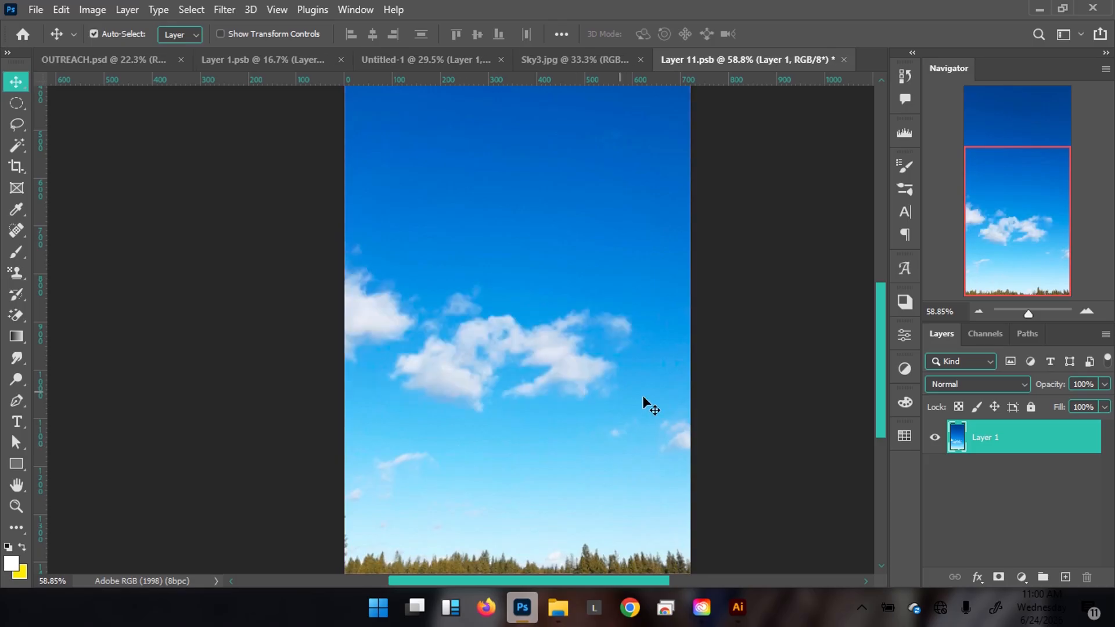
Duplicate the sky layer, hide the original, and heal the small clouds on the copy.
key("j")
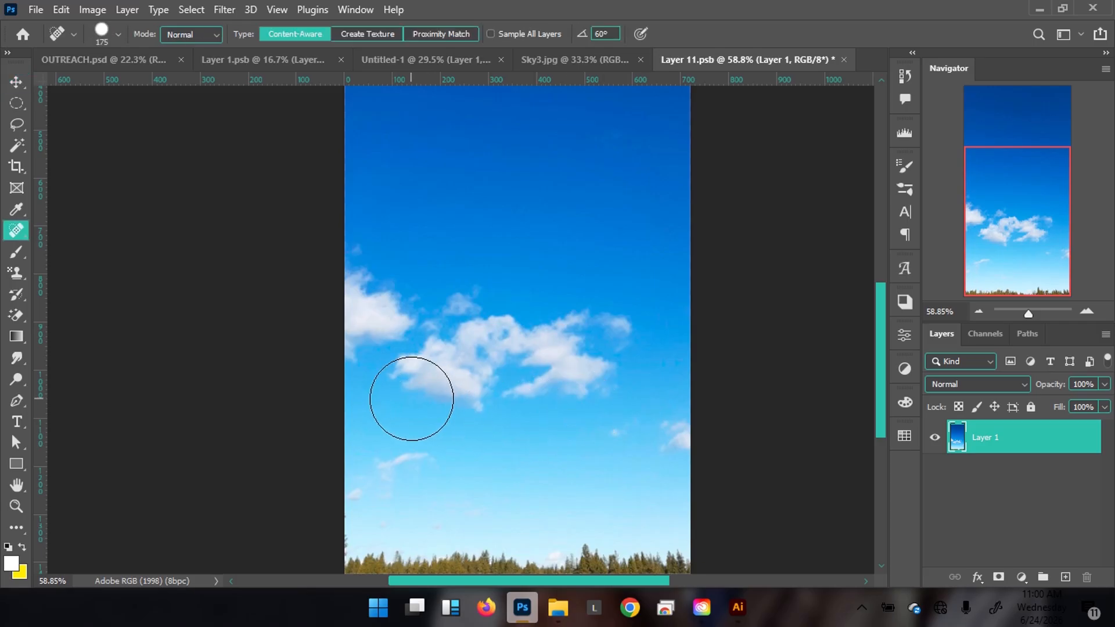
key("ctrl+j")
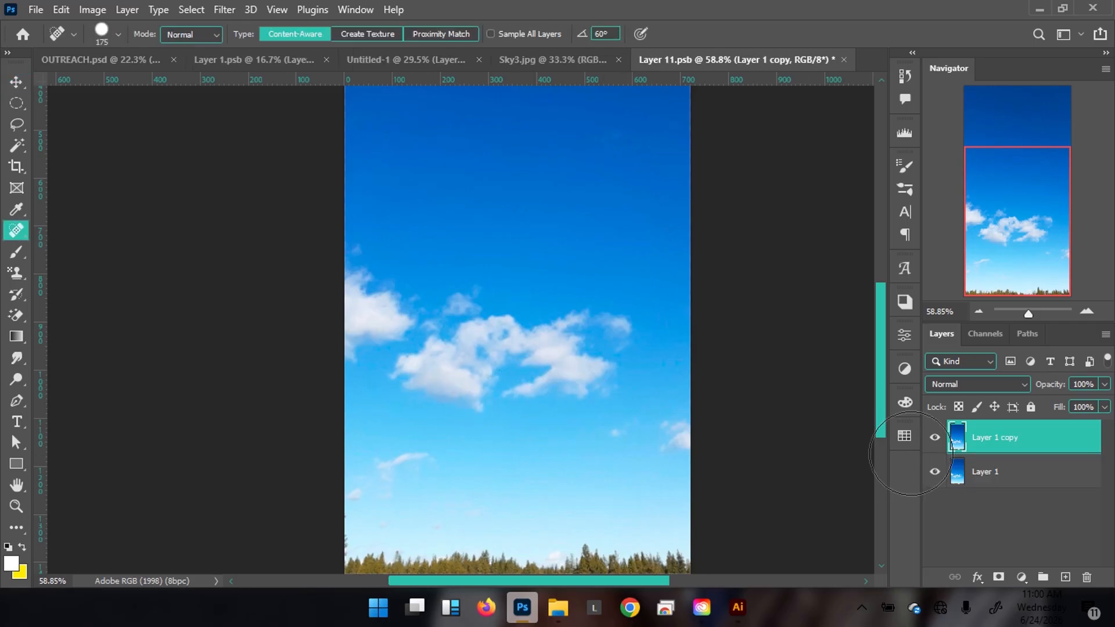
left_click(935, 469)
mouse_move(426, 400)
left_mouse_down()
mouse_move(462, 338)
mouse_move(496, 317)
mouse_move(588, 324)
mouse_move(596, 348)
mouse_move(566, 368)
mouse_move(527, 358)
mouse_move(482, 399)
mouse_move(460, 394)
mouse_move(586, 400)
left_mouse_up()
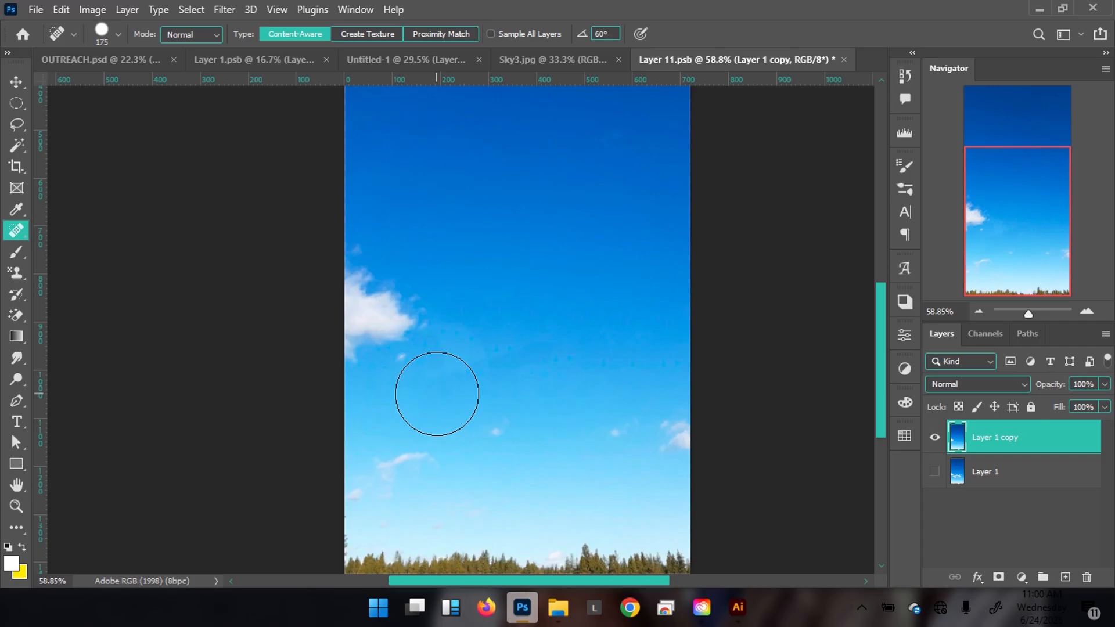
left_click(503, 418)
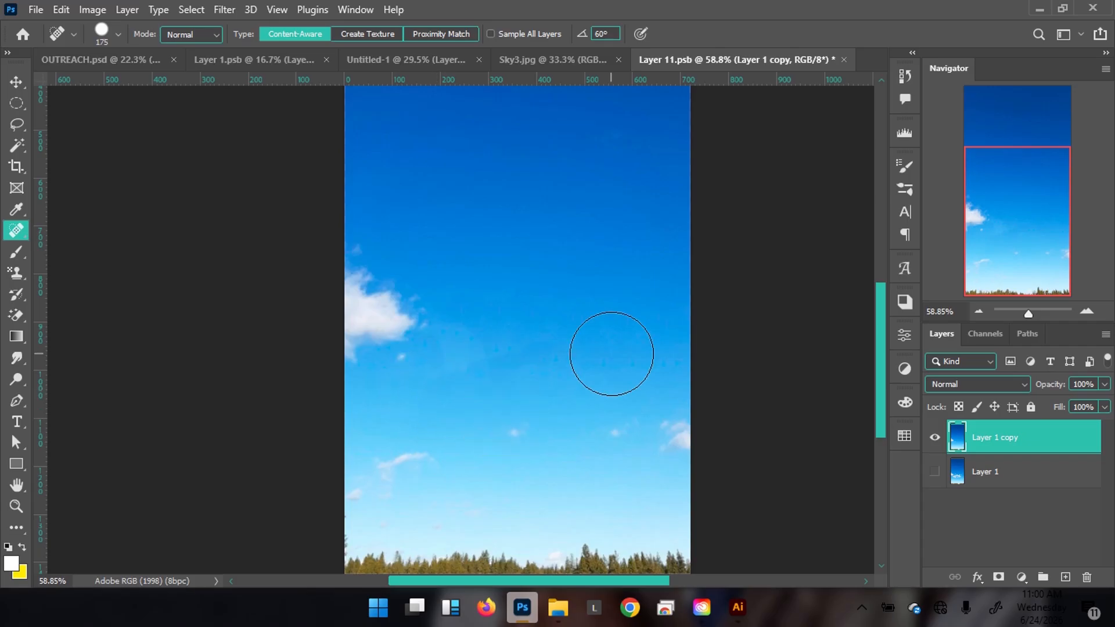
left_click(522, 430)
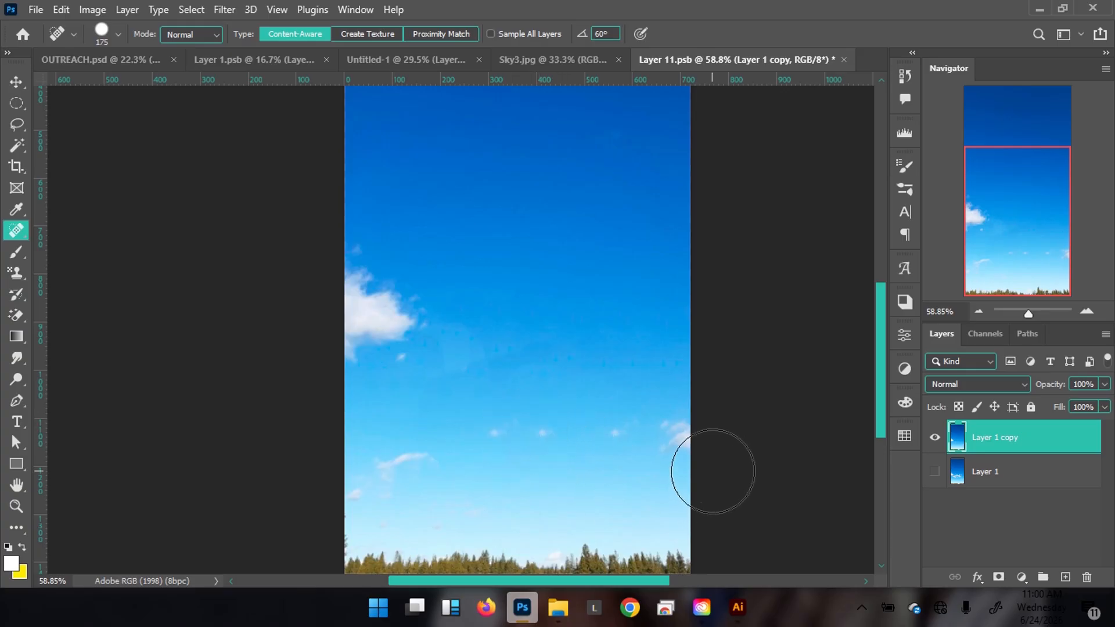
Save Layer 11.psb and return to the Untitled-1 flyer.
key("v")
key("ctrl+s")
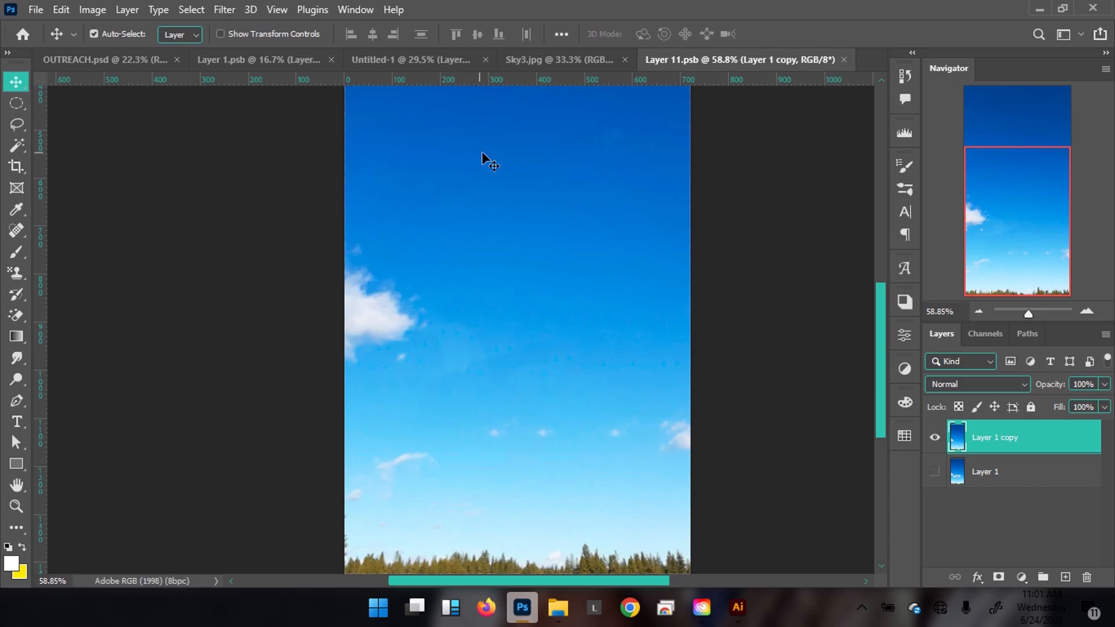
left_click(376, 64)
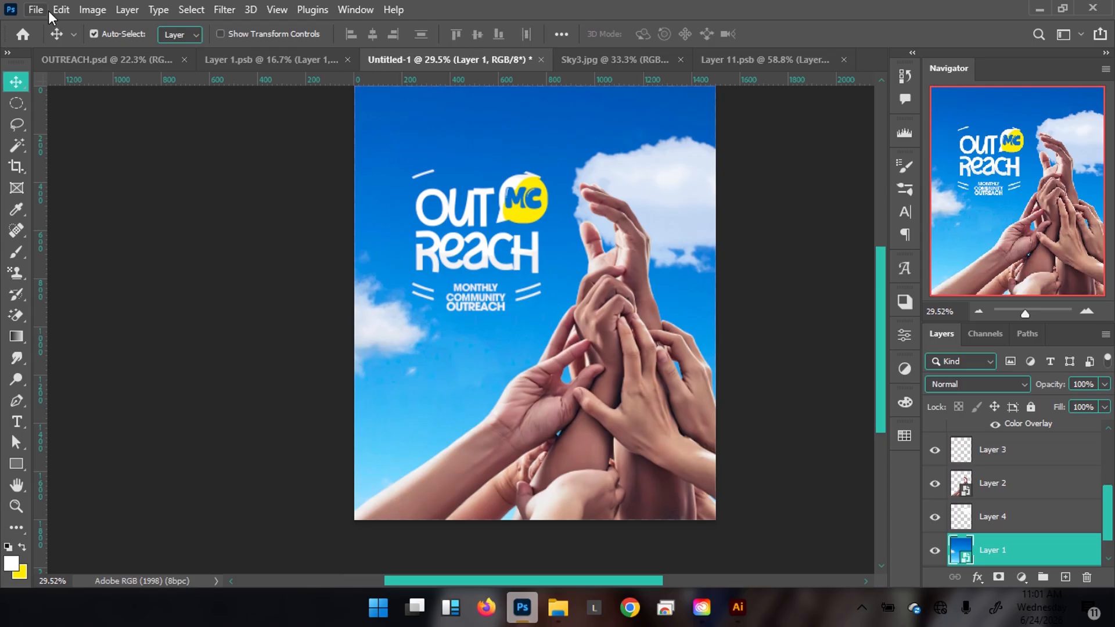
Heal away the large cloud and a leftover spot on the left of the Layer 11 sky.
left_click(65, 55)
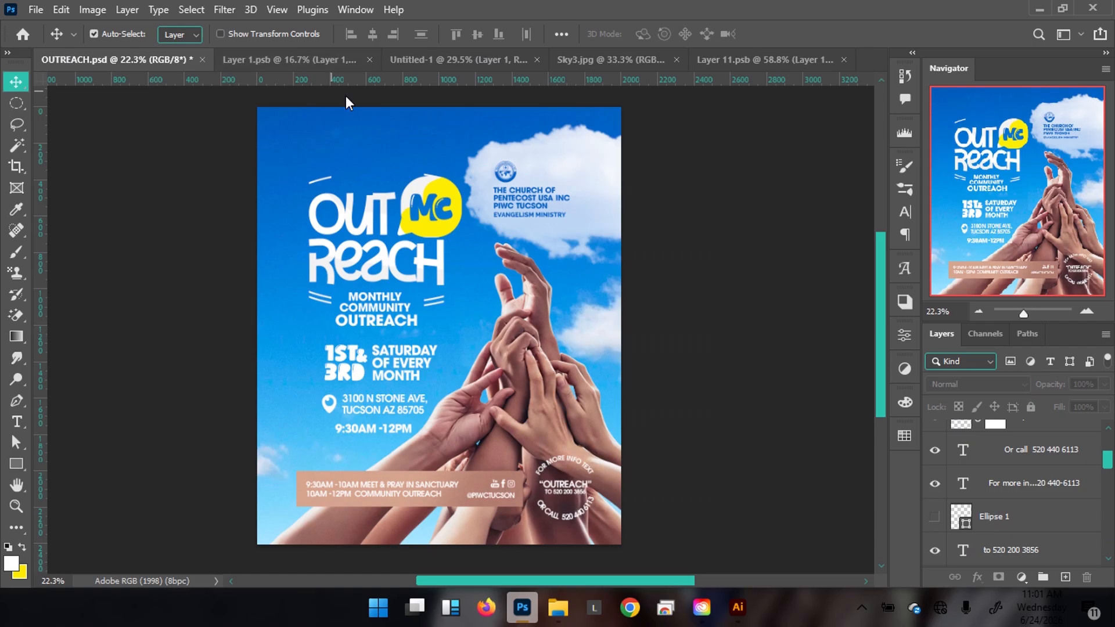
left_click(469, 65)
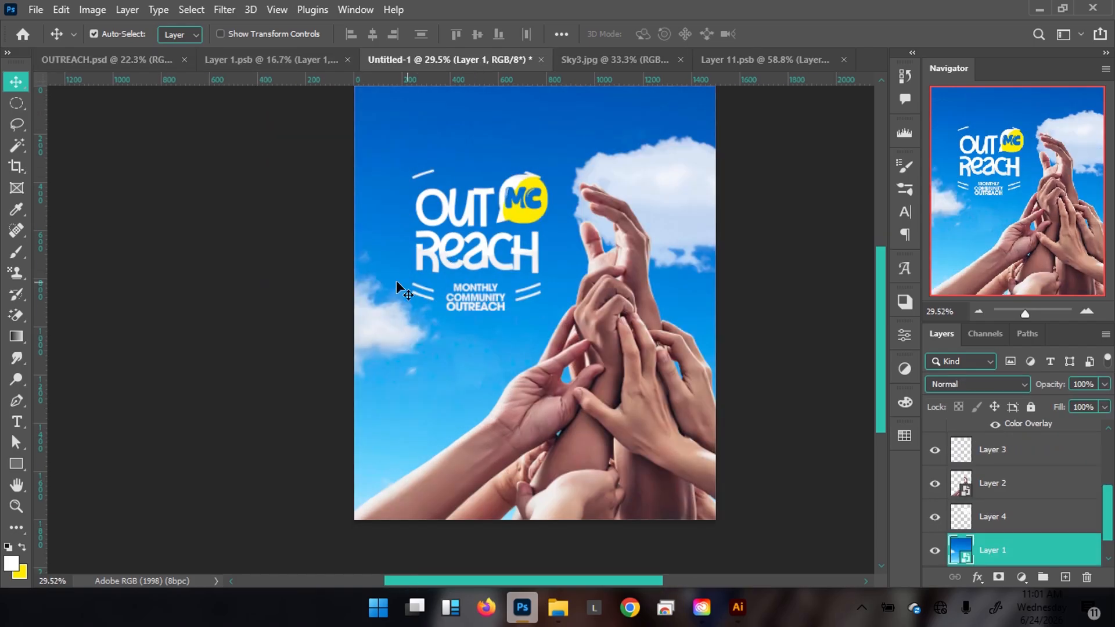
left_click(618, 61)
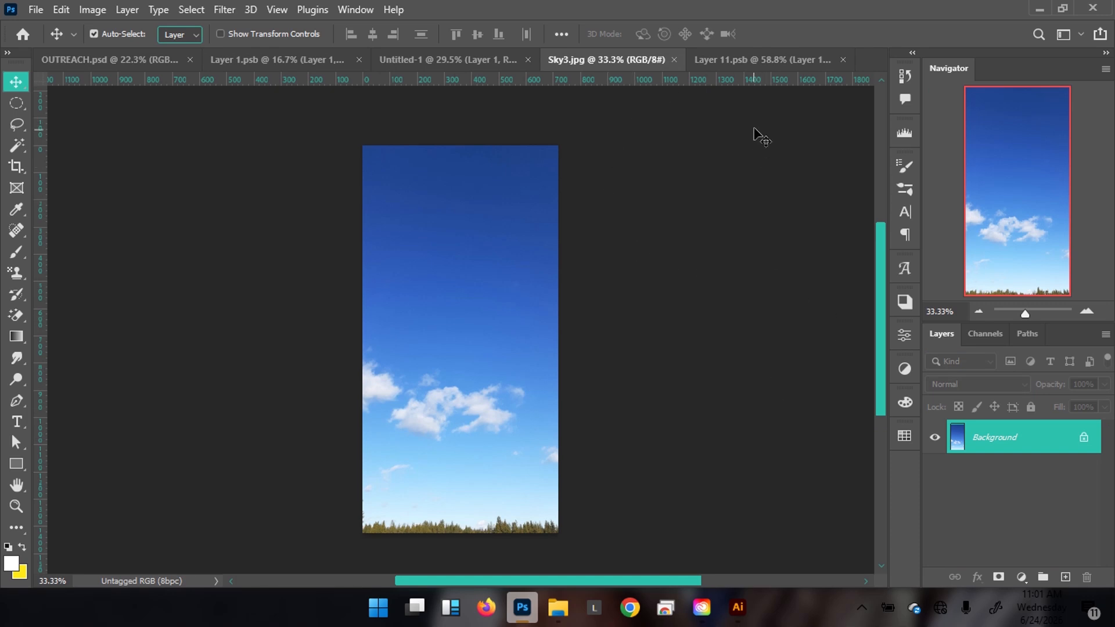
left_click(754, 60)
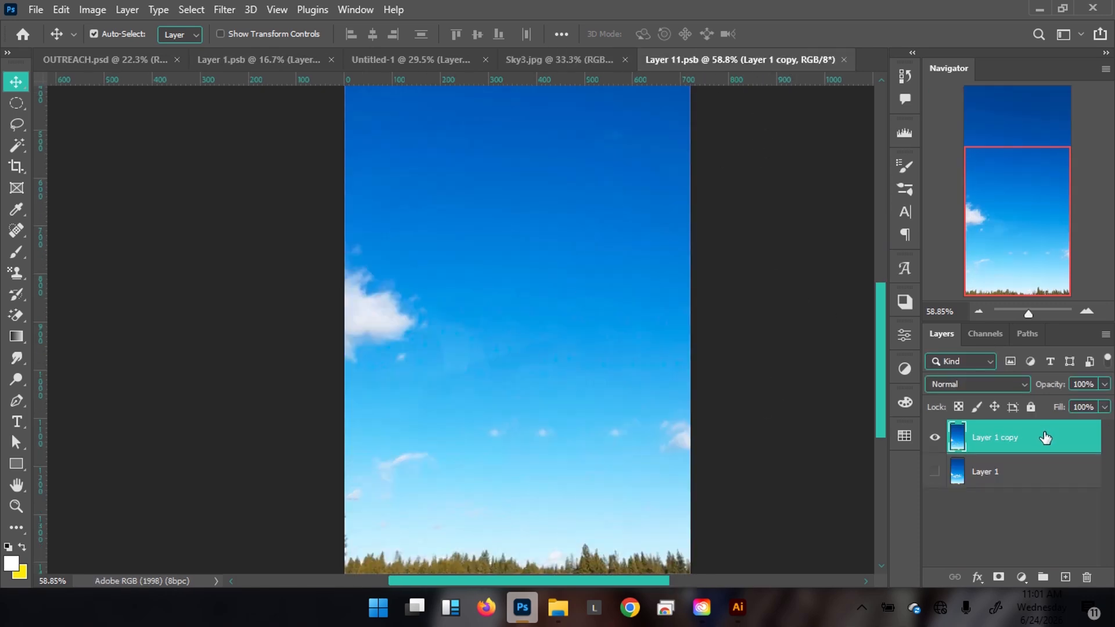
key("j")
left_click(387, 345)
mouse_move(387, 345)
left_mouse_down()
mouse_move(361, 290)
mouse_move(351, 322)
mouse_move(375, 336)
mouse_move(409, 334)
left_mouse_up()
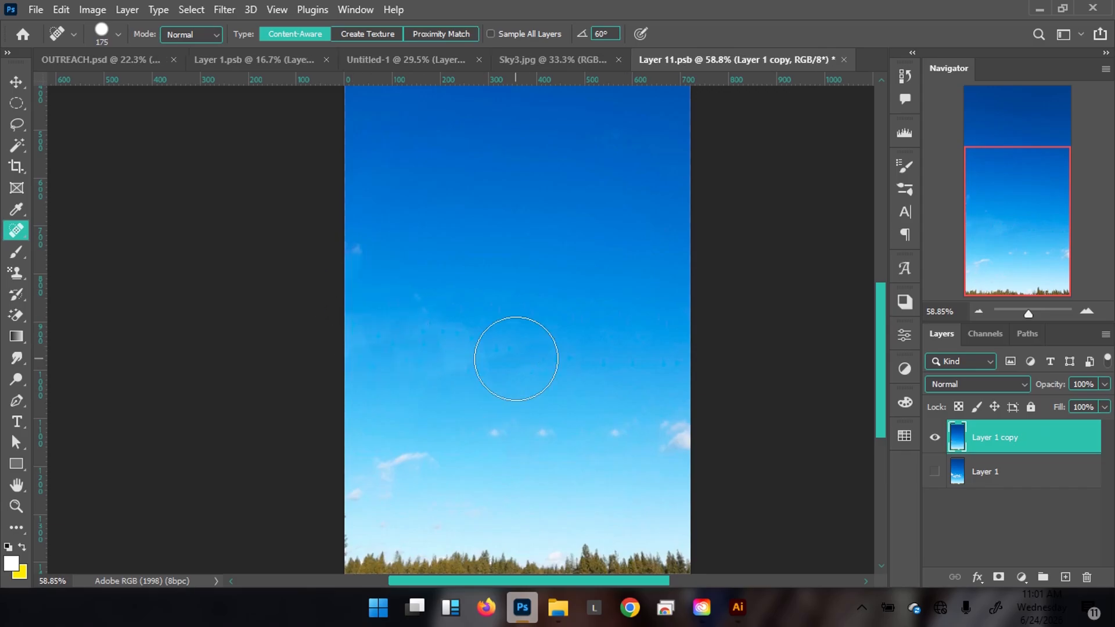
left_click(384, 359)
Save Layer 11.psb and return to the Untitled-1 flyer.
key("v")
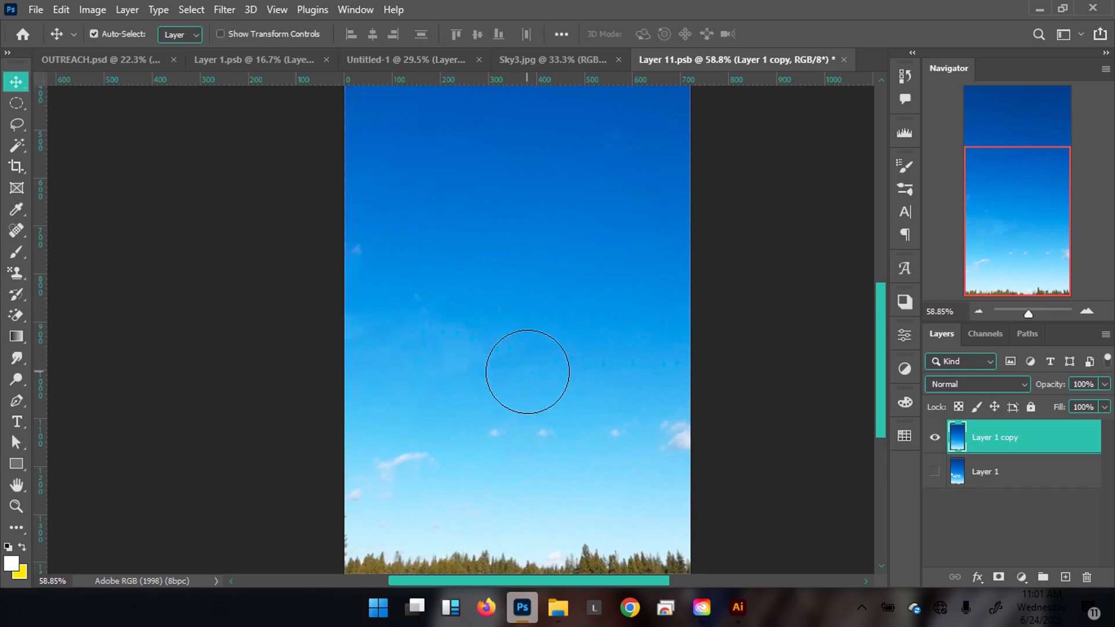
key("ctrl+s")
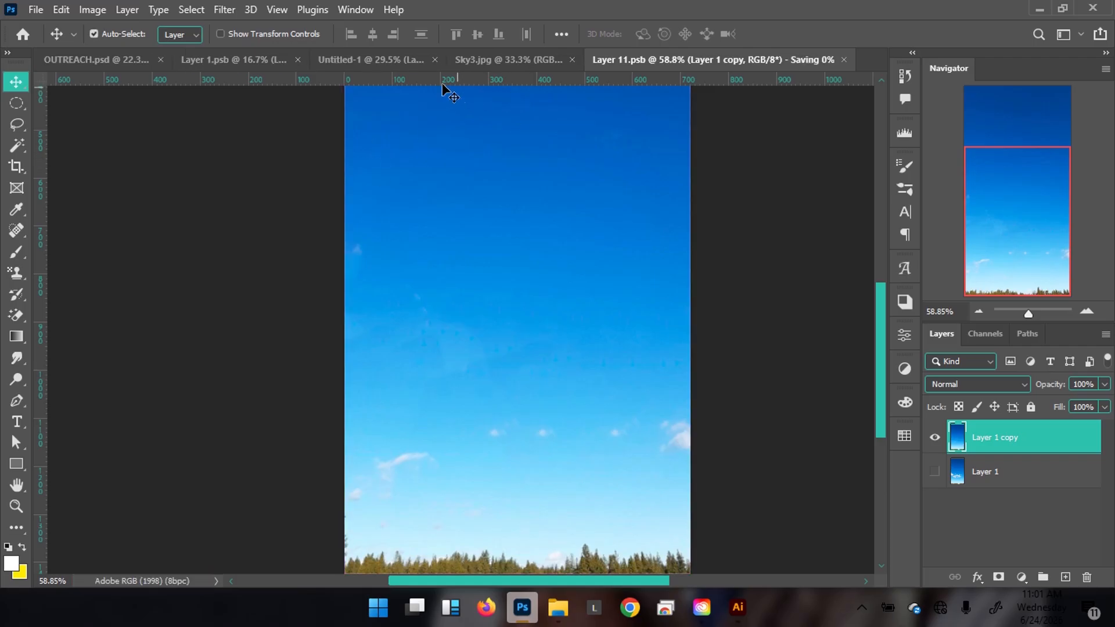
left_click(389, 65)
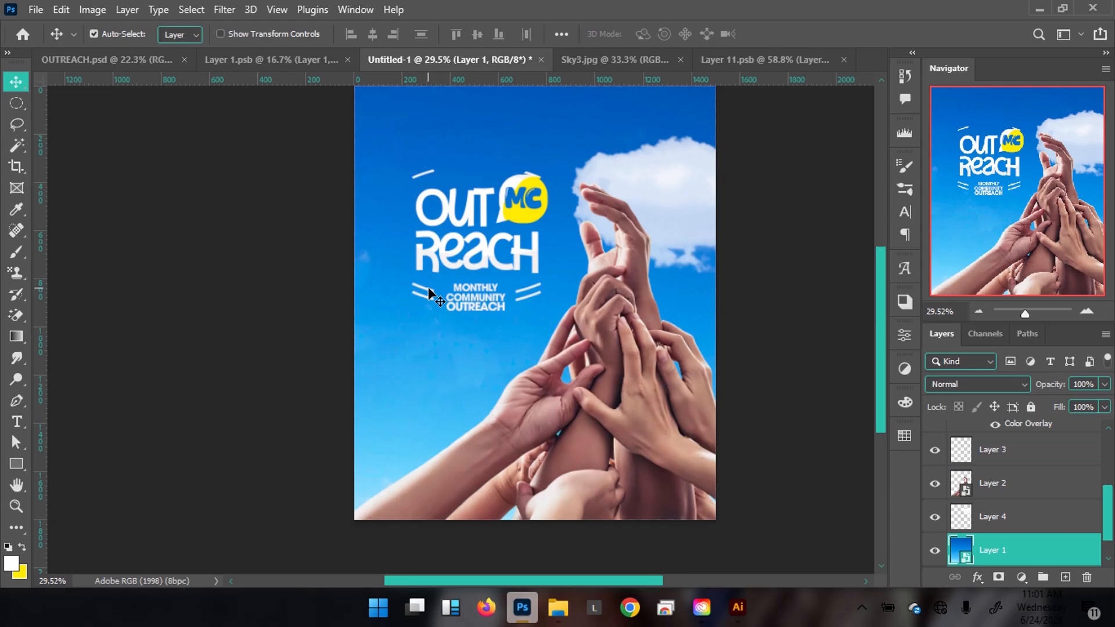
Add a new empty layer above Layer 5.
scroll(504, 389, "up", 2)
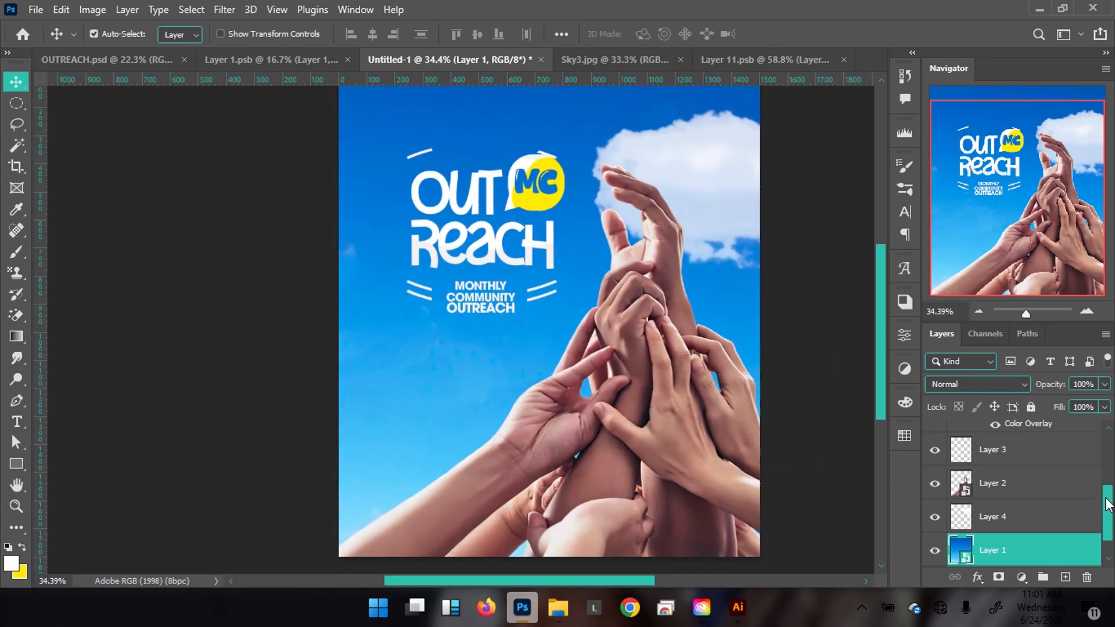
left_click_drag(1107, 504, 1105, 437)
left_click(1031, 447)
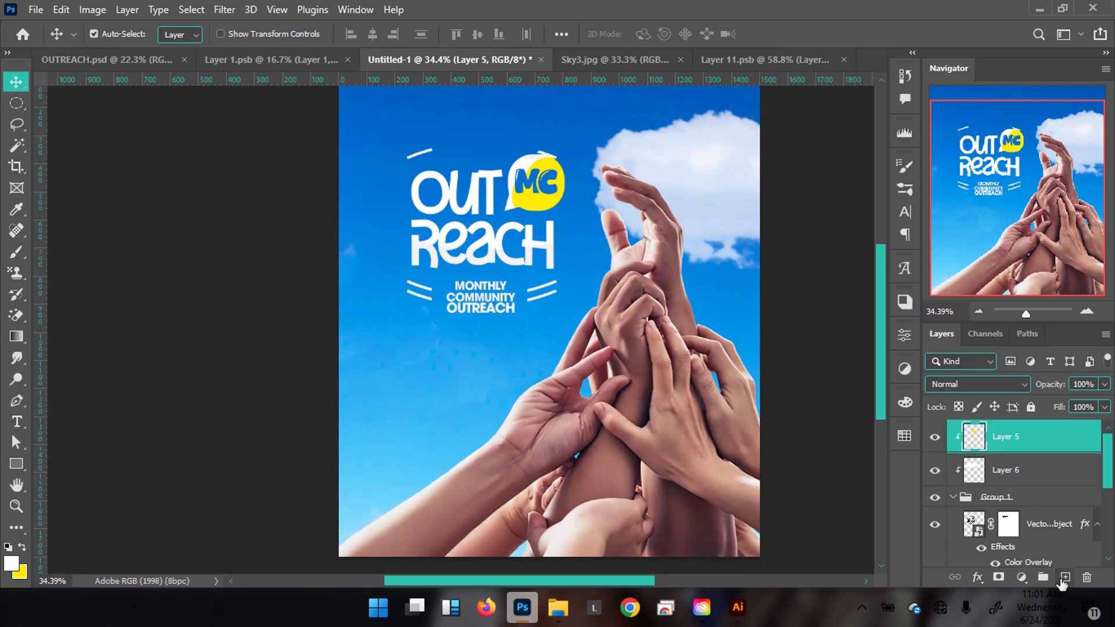
left_click(1064, 577)
Start a 1ST& 3RD text box below the logo and make the type much larger.
left_click(111, 59)
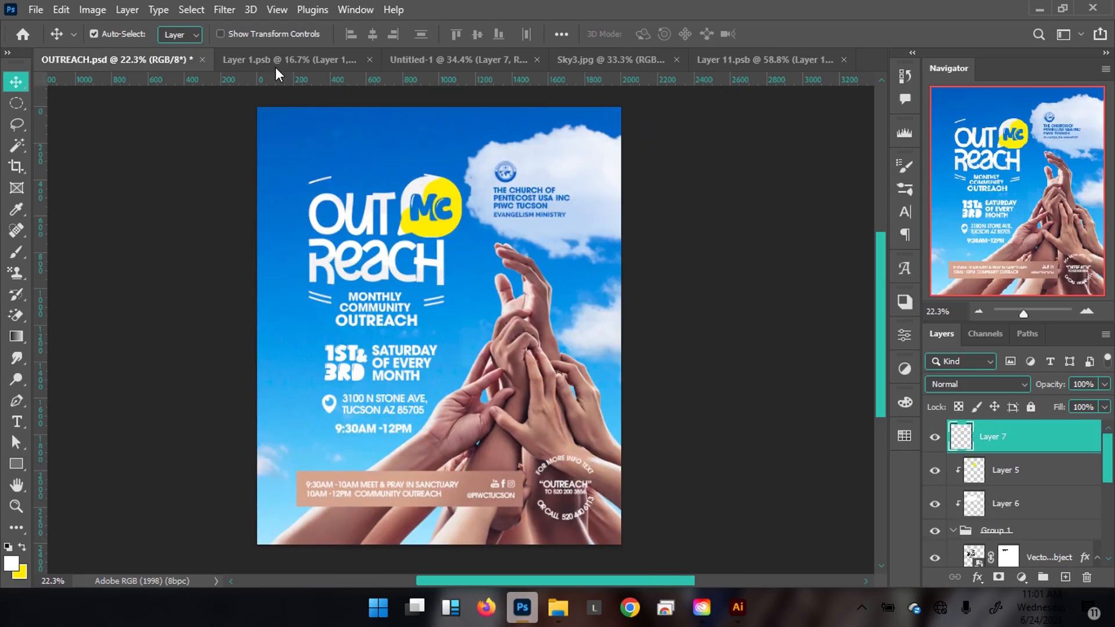
left_click(420, 58)
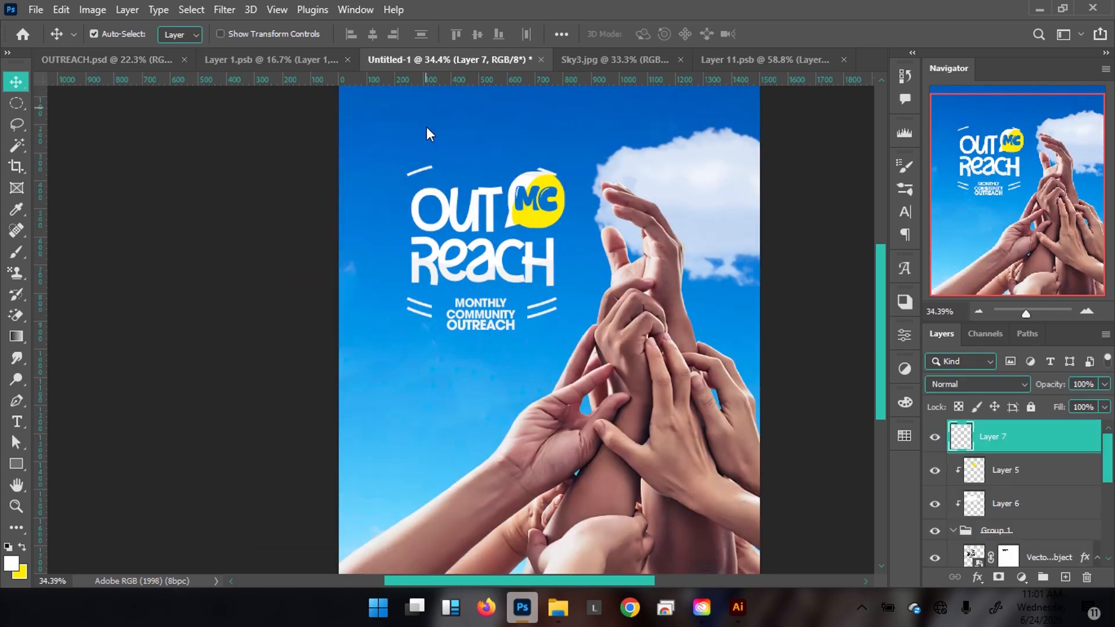
key("t")
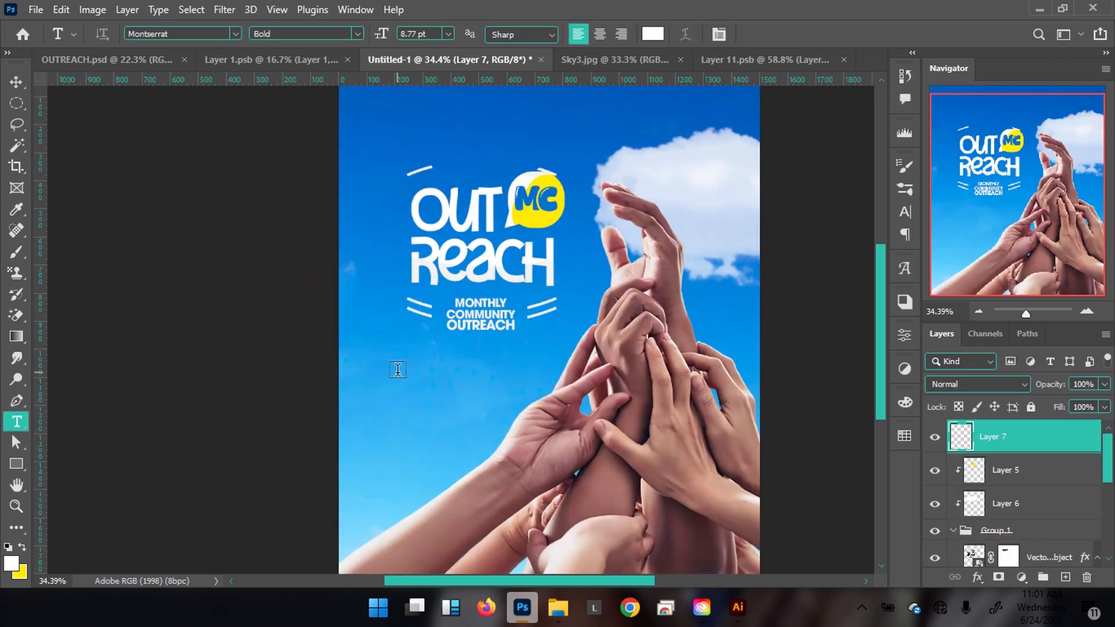
left_click(398, 371)
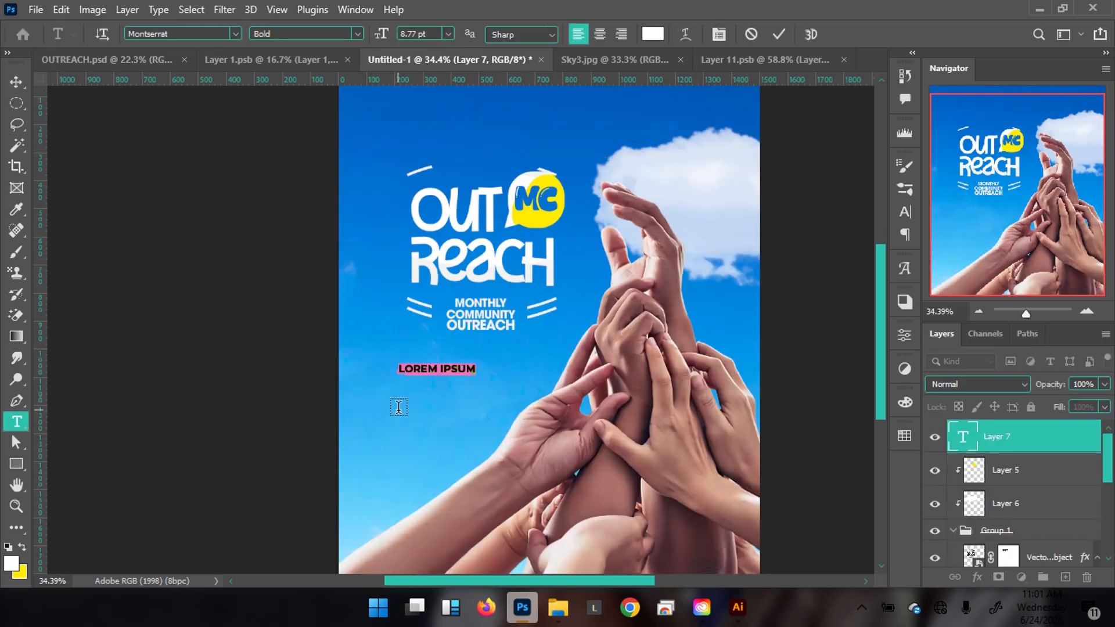
key("BackSpace")
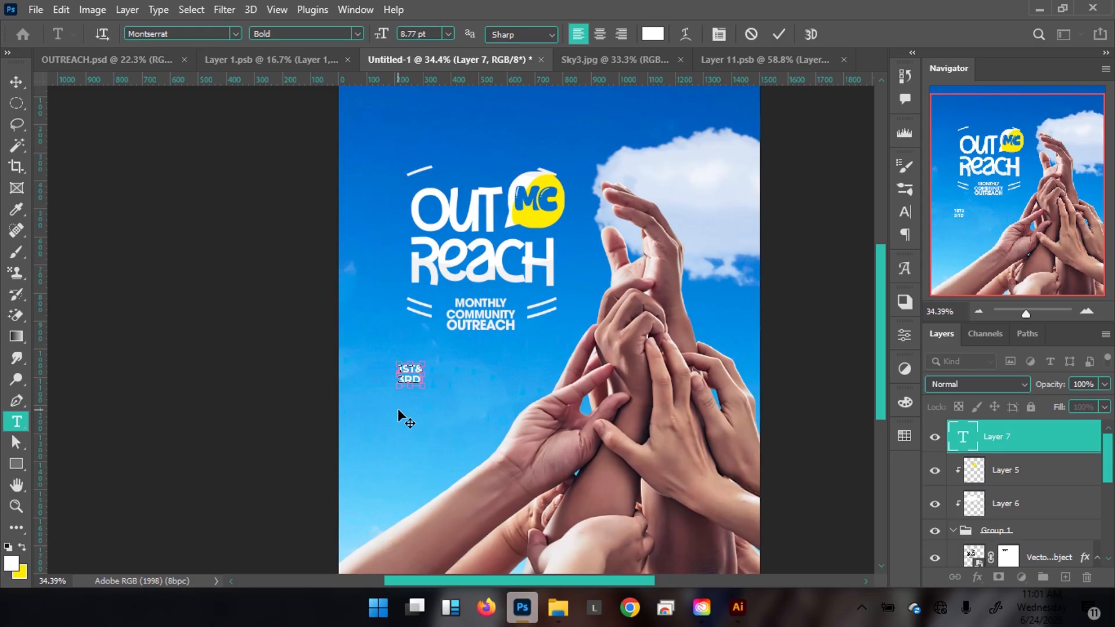
key("ctrl+a")
left_click_drag(382, 36, 390, 38)
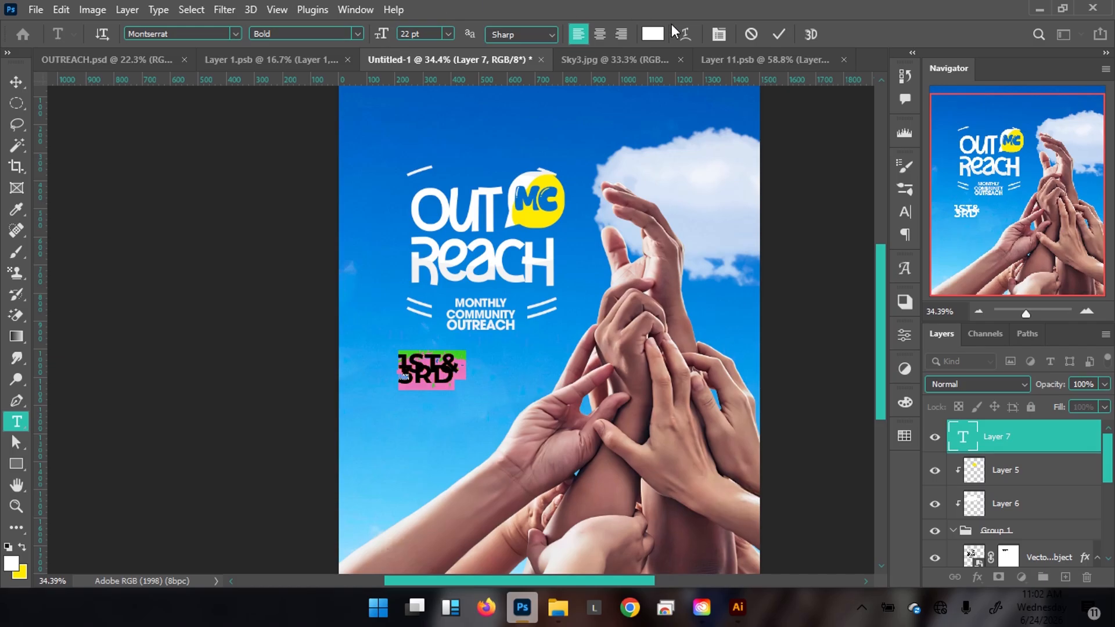
mouse_move(816, 210)
left_mouse_down()
mouse_move(832, 210)
mouse_move(817, 210)
left_mouse_up()
Set the 1ST& 3RD text in Adore Cats with 18 pt leading.
left_click(177, 33)
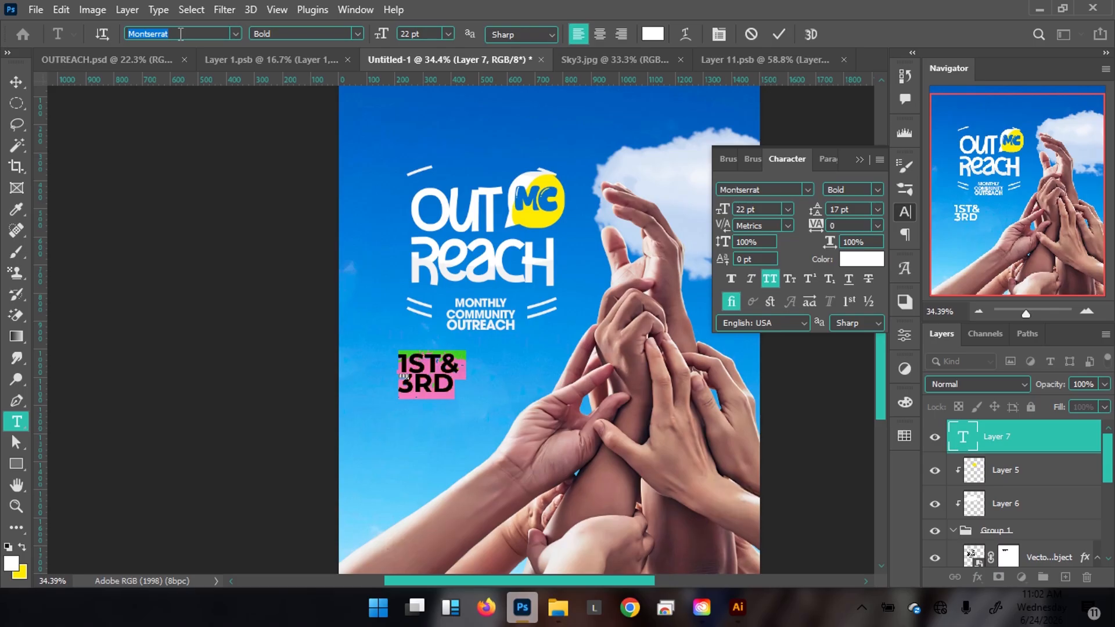
left_click(181, 34)
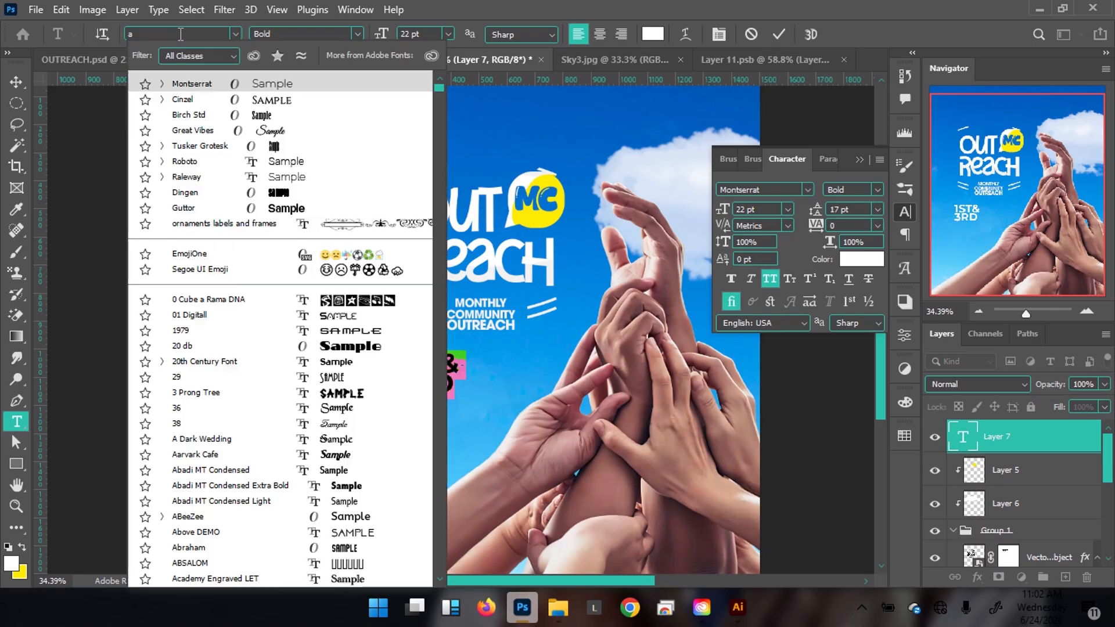
type("adore c")
left_click(189, 82)
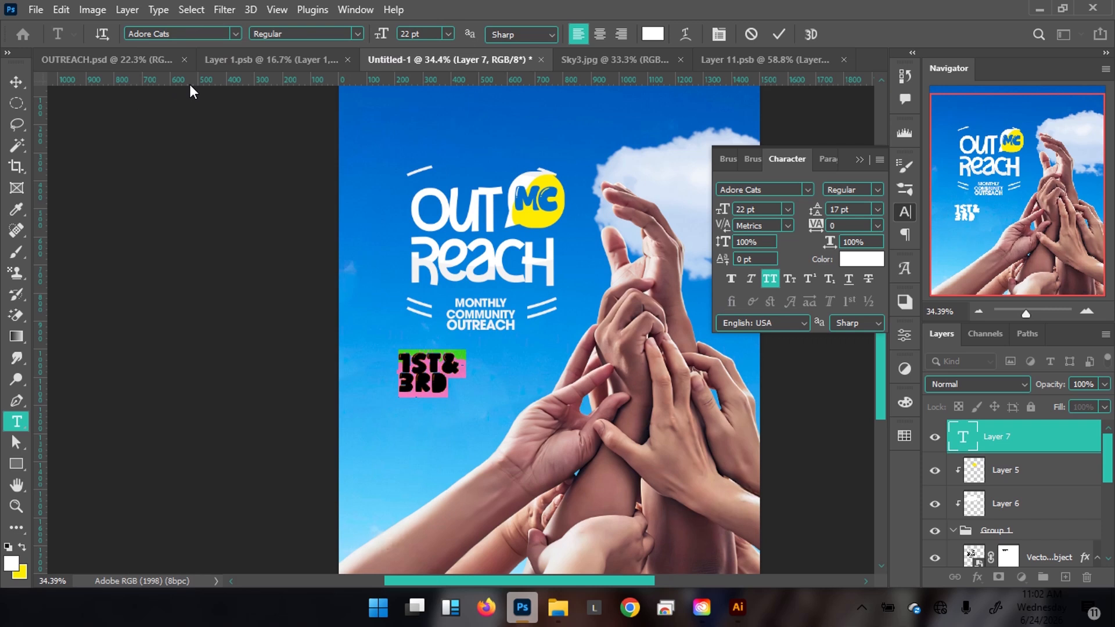
left_click(851, 208)
type("18")
key("Return")
Shrink the ampersand in 1ST& 3RD and commit the text.
left_click(454, 363)
left_click_drag(455, 363, 441, 362)
left_click_drag(733, 210, 727, 210)
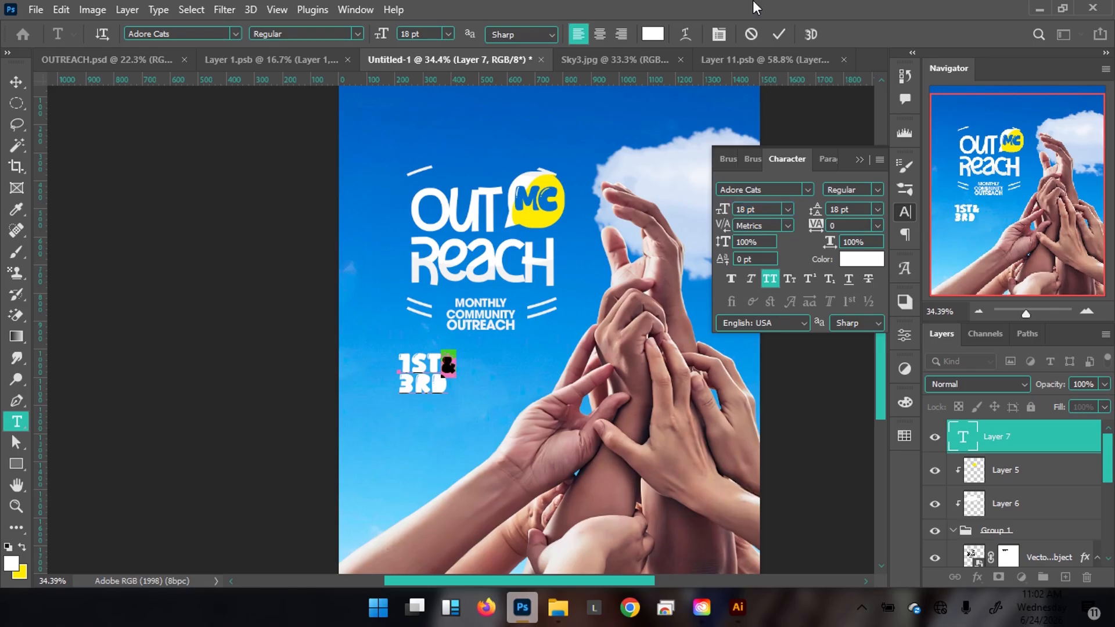
left_click(779, 34)
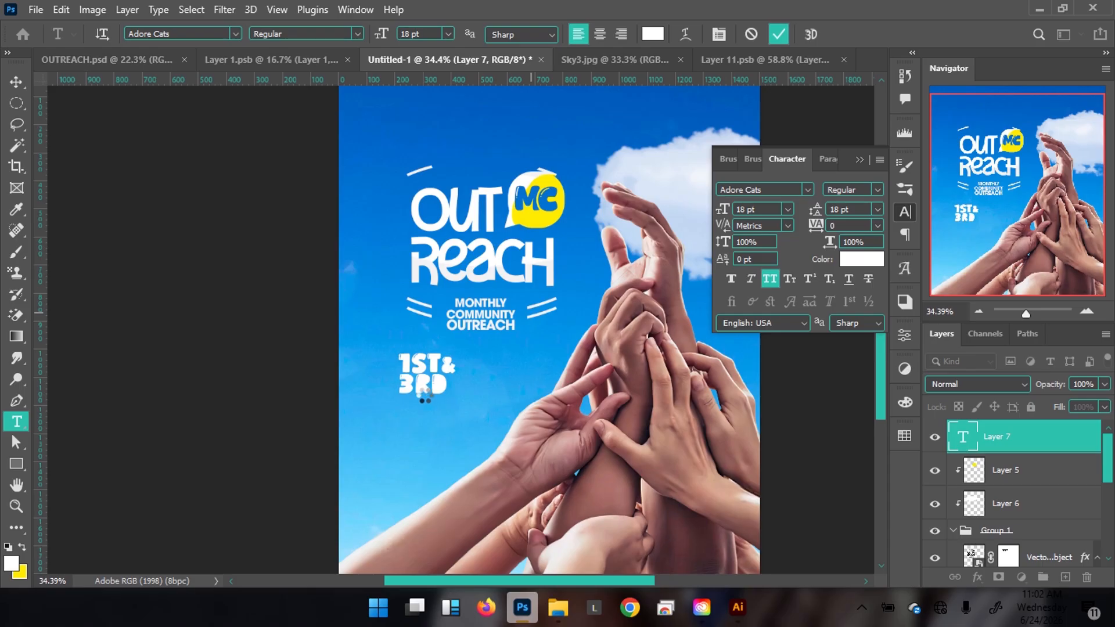
Move the 1ST& 3RD text down and right and apply a free transform.
key("ctrl+Return")
key("v")
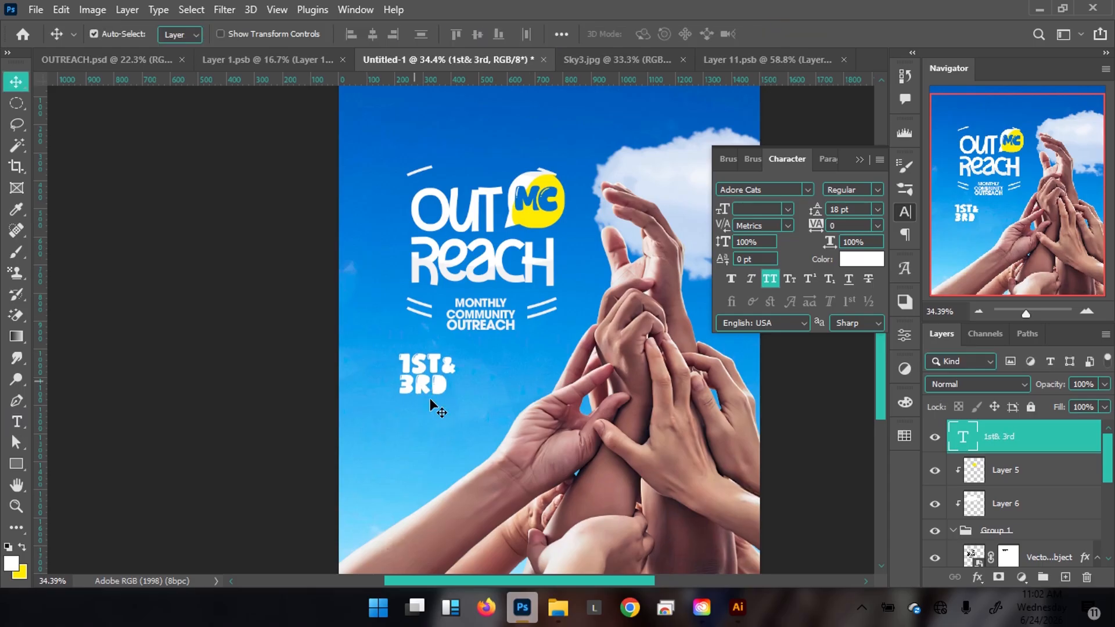
mouse_move(434, 388)
left_mouse_down()
mouse_move(470, 416)
mouse_move(447, 396)
left_mouse_up()
key("ctrl+t")
key("Return")
Duplicate the 1ST& 3RD text beside it and retype it as SATURDAY OF EVERY MONTH.
left_click(93, 33)
left_click(128, 55)
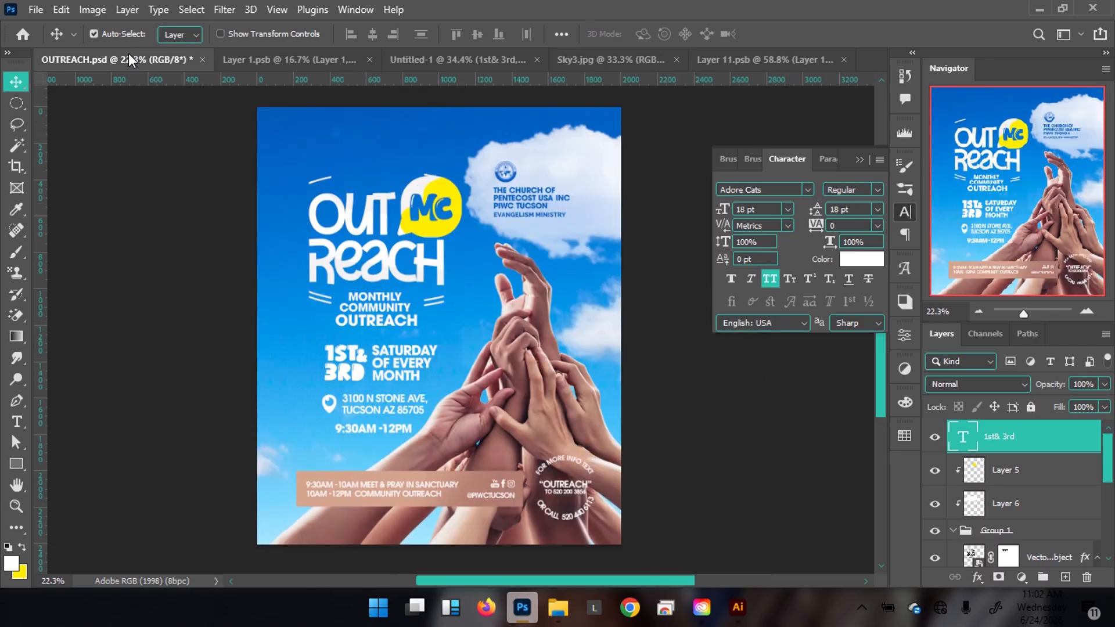
left_click(390, 363)
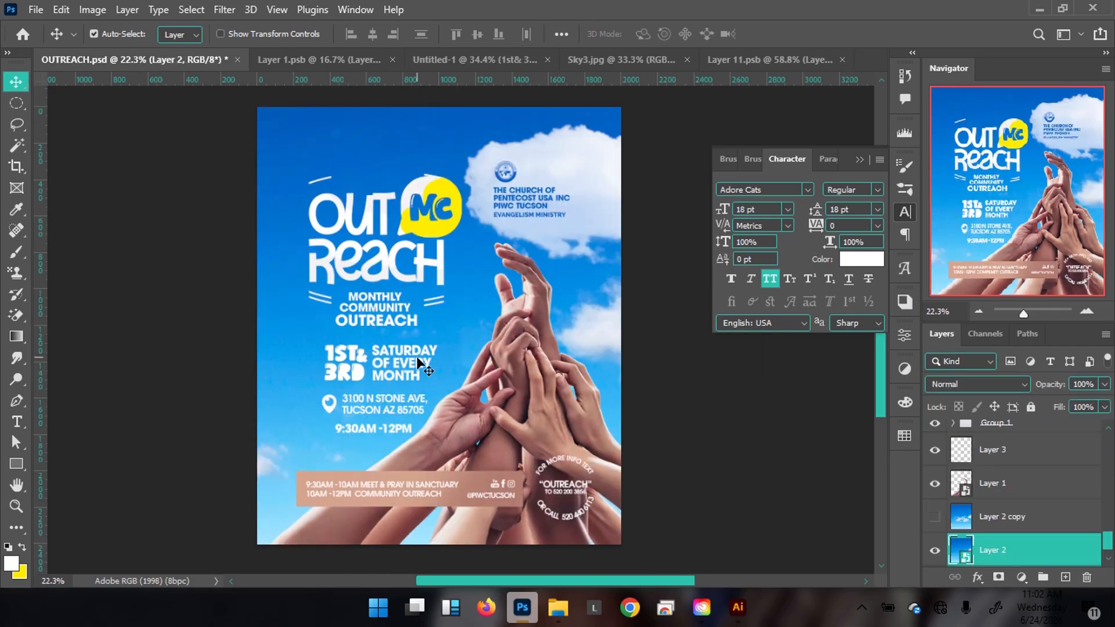
left_click(456, 65)
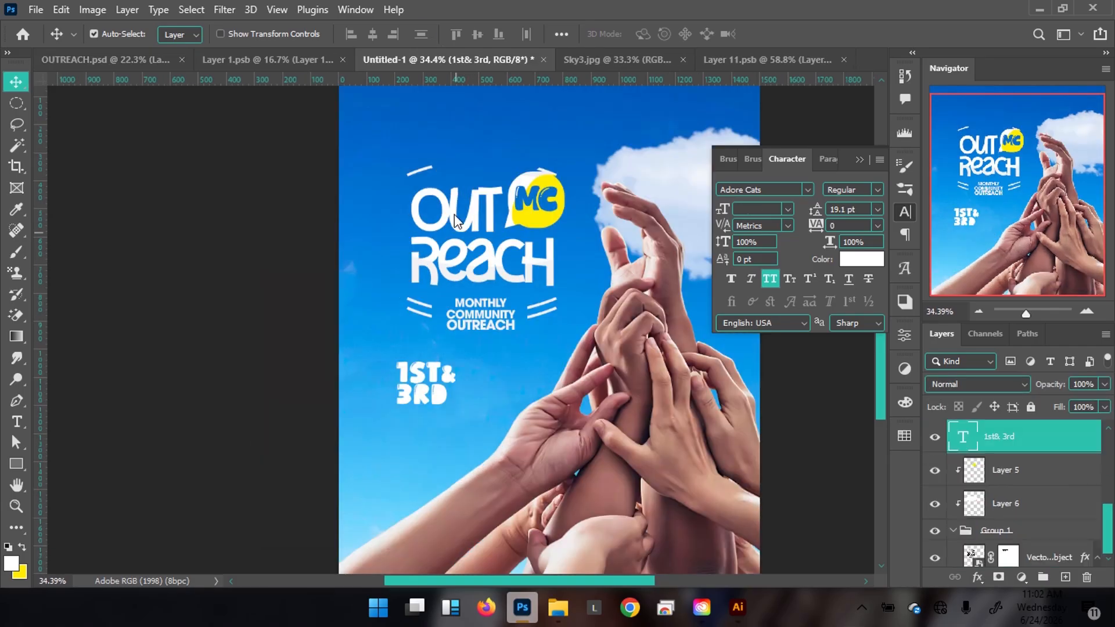
left_click_drag(475, 394, 545, 392)
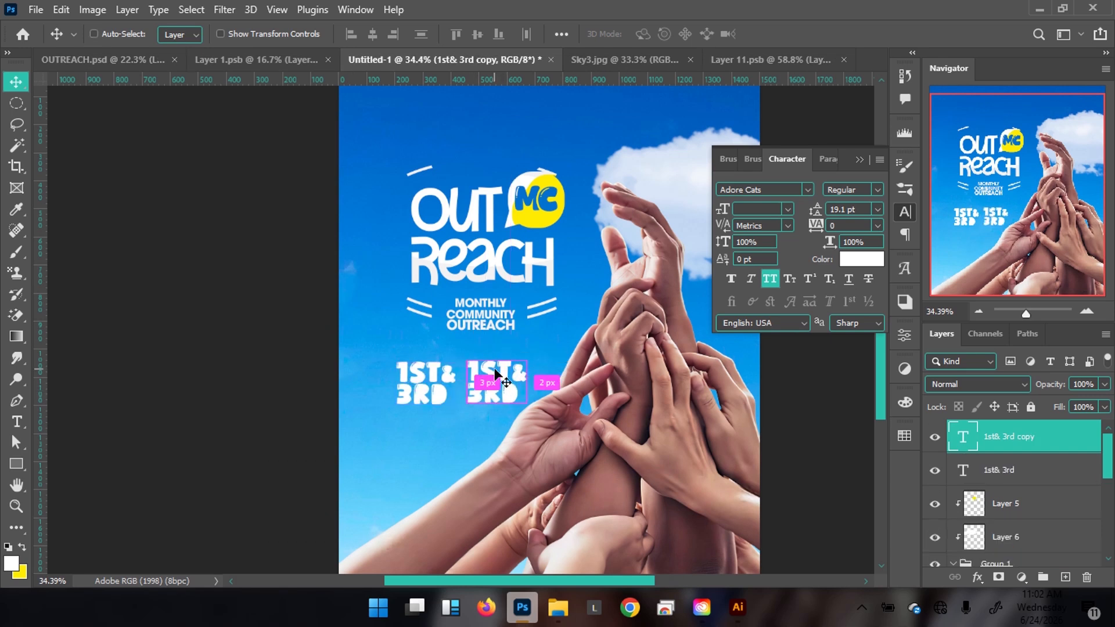
double_click(503, 377)
type("saturd")
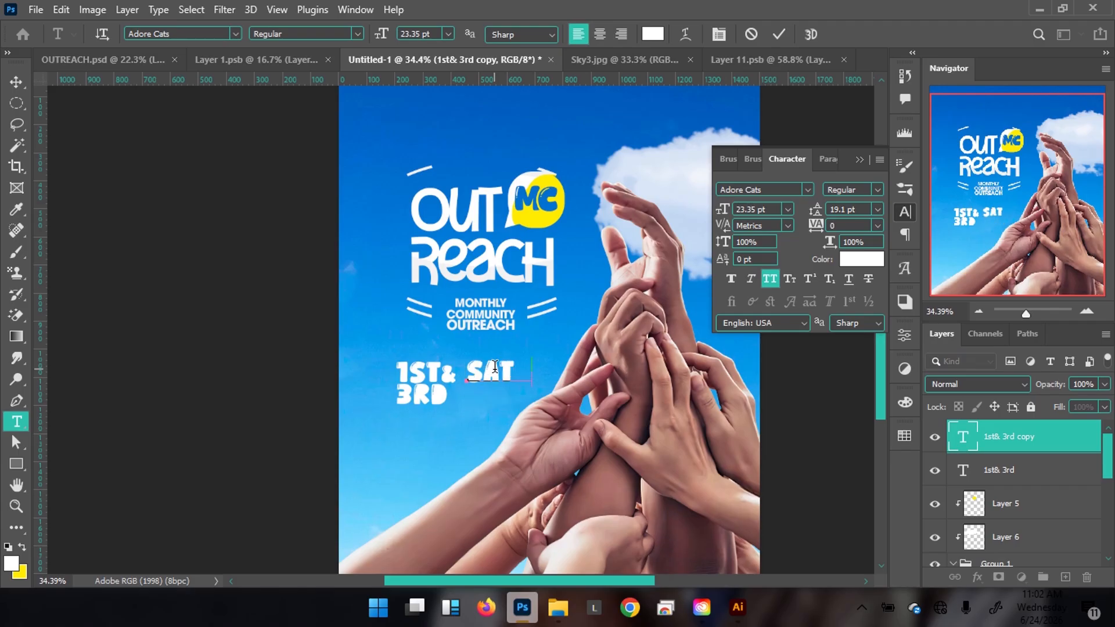
type("ay")
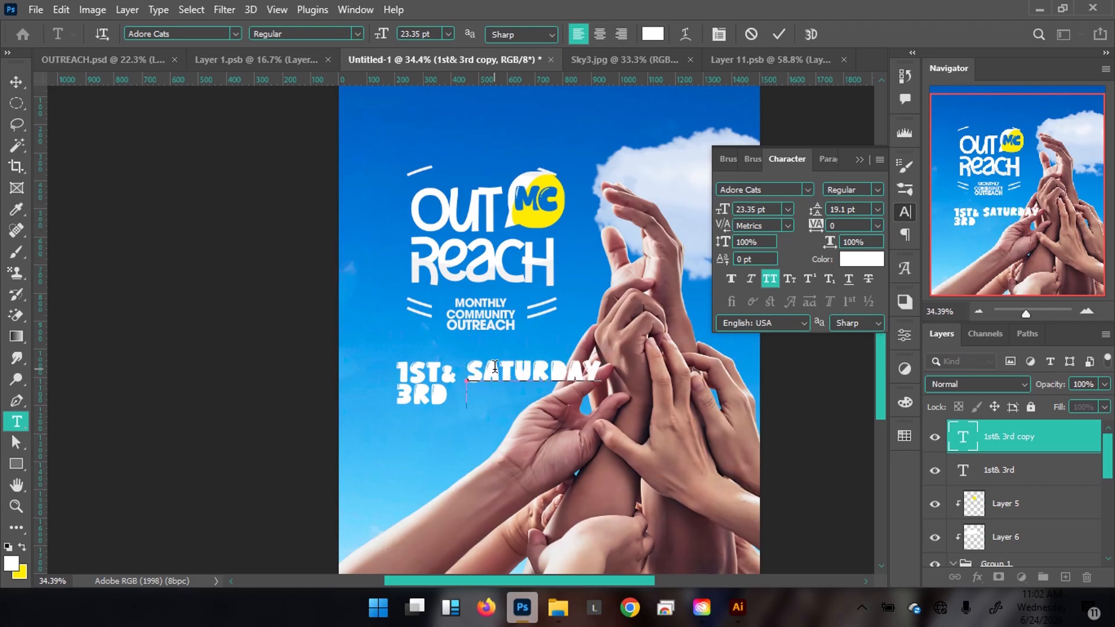
type("fo")
key("BackSpace")
key("BackSpace")
type("of every")
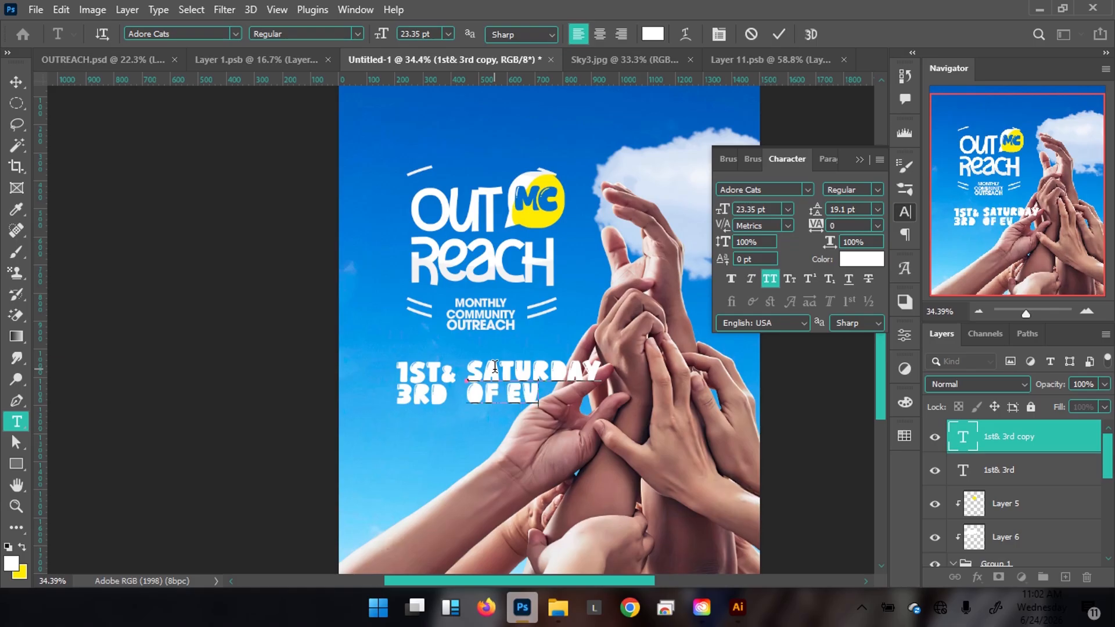
type("month")
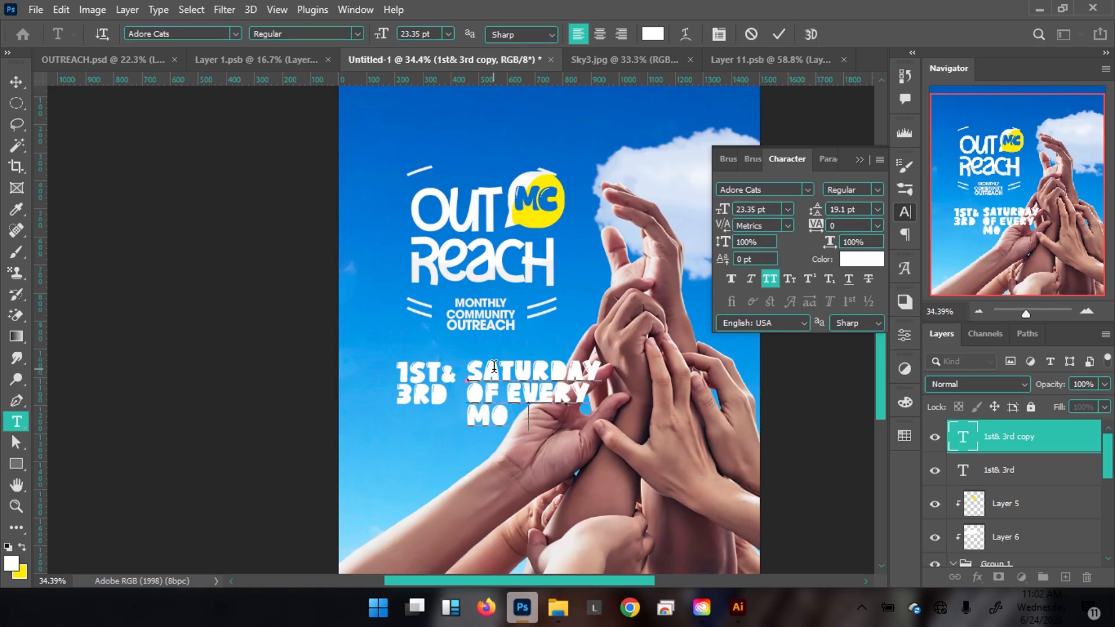
Set SATURDAY OF EVERY MONTH in ITC Avant Garde Gothic LT Bold.
key("ctrl+a")
left_click(223, 32)
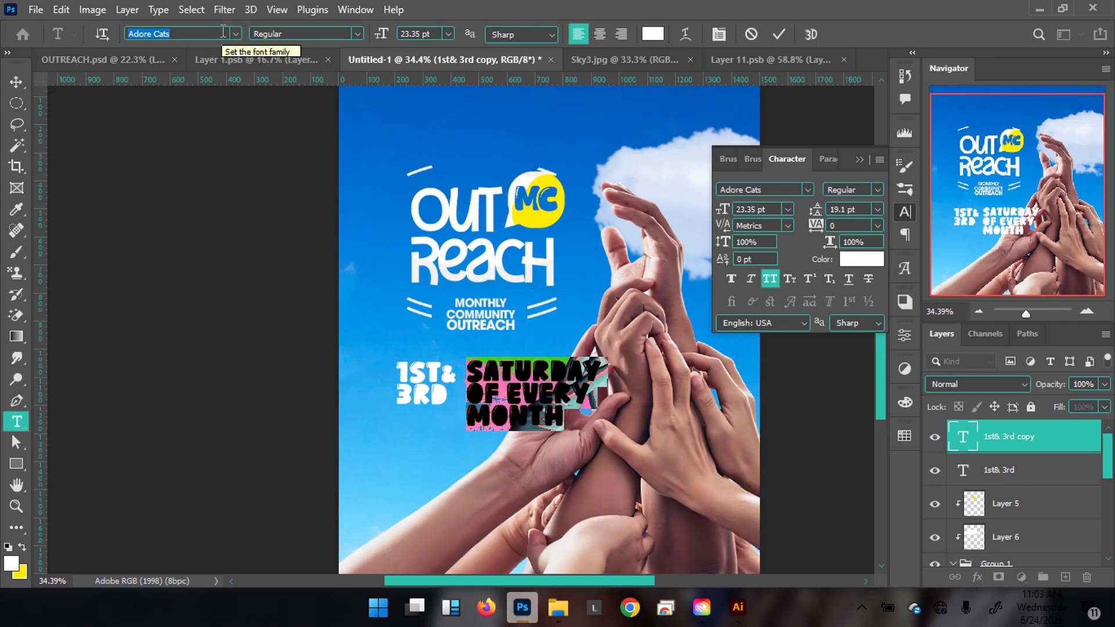
type("aca")
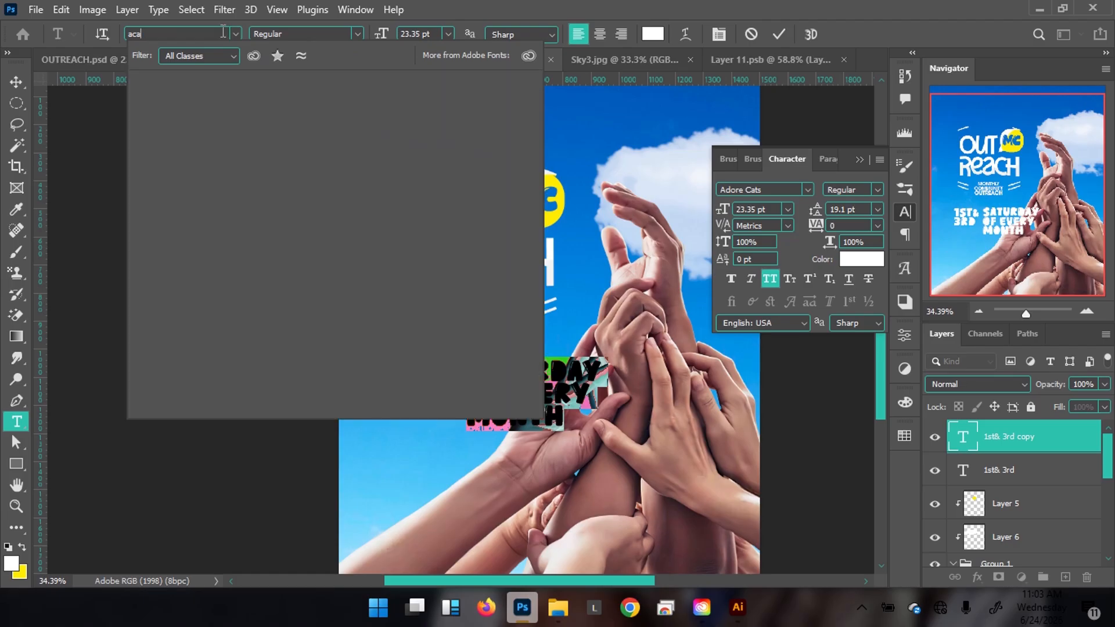
key("BackSpace")
key("BackSpace")
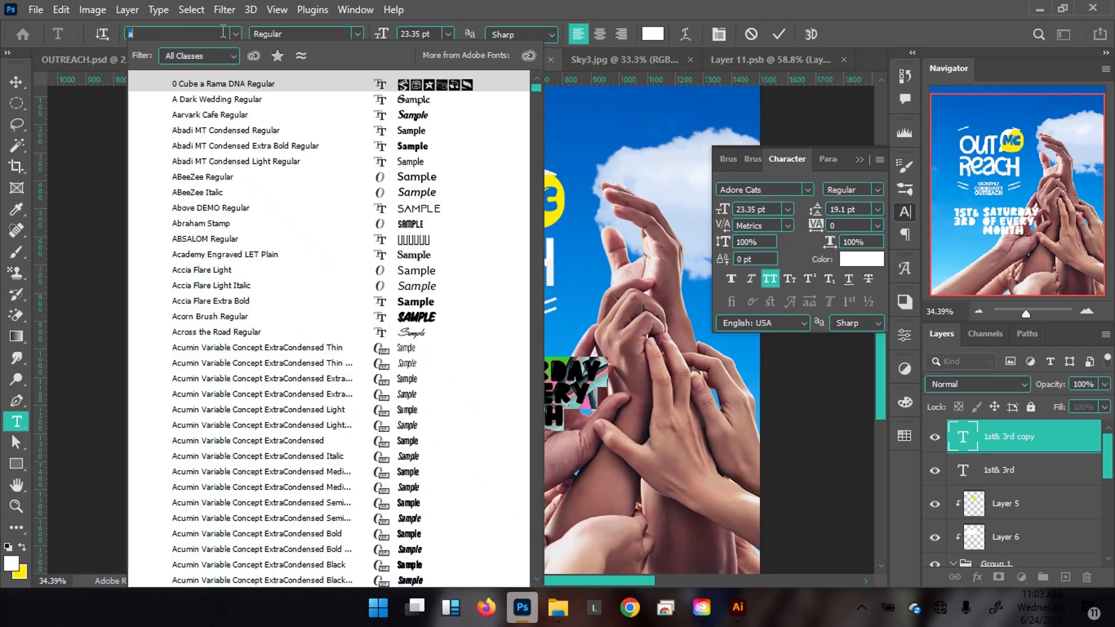
type("vant")
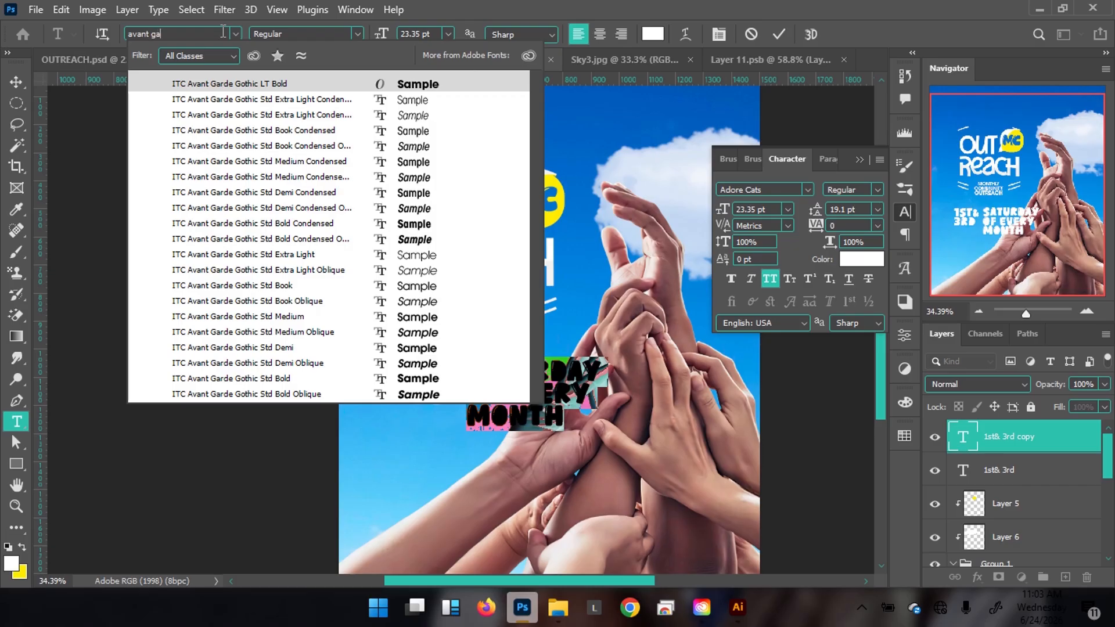
type(" ga")
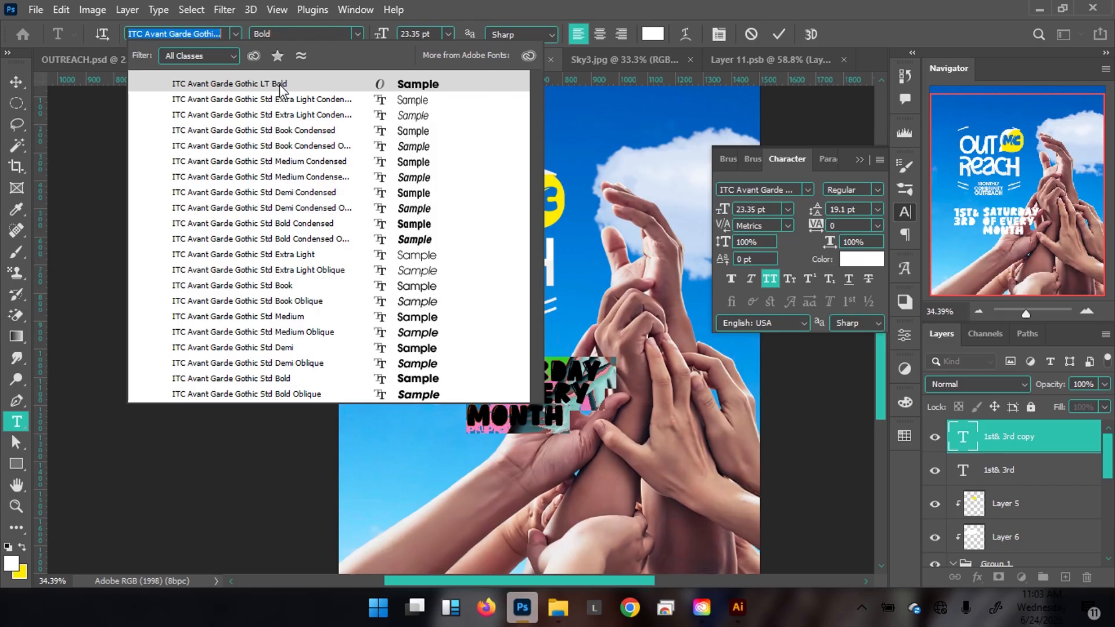
left_click(282, 86)
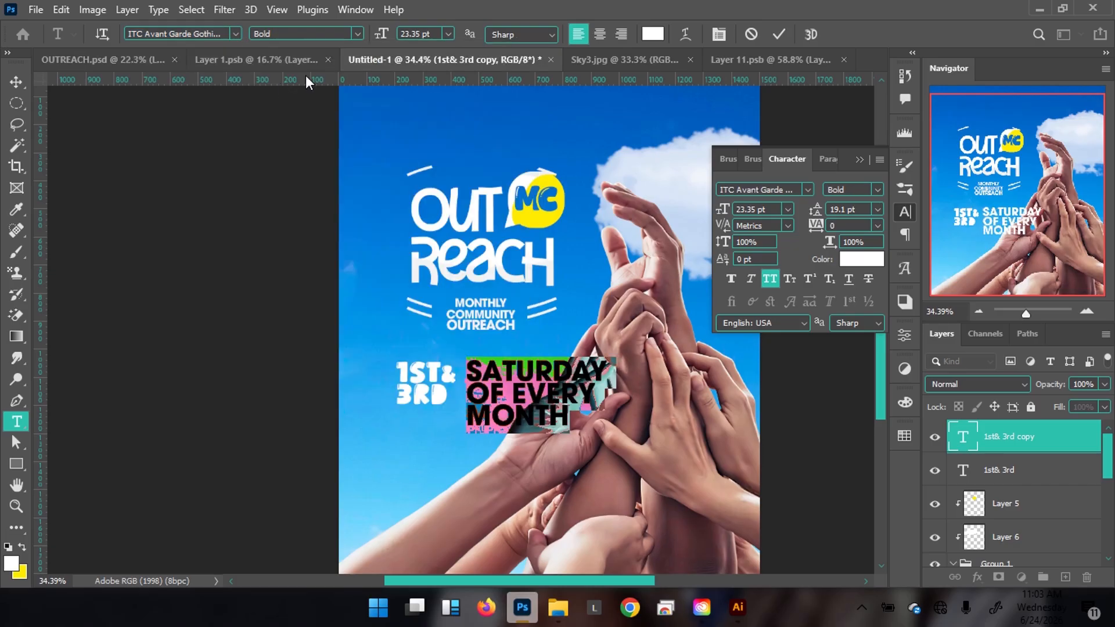
left_click(779, 34)
Scale SATURDAY OF EVERY MONTH to about 57% with 12 pt leading, then fine-tune its size.
key("v")
key("ctrl+t")
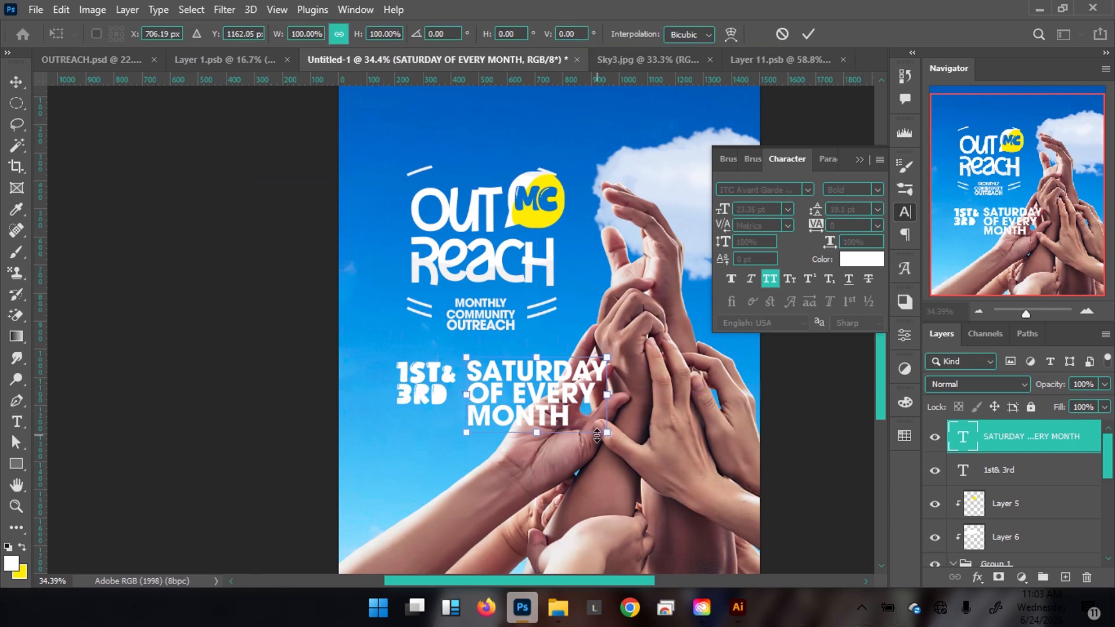
left_click_drag(602, 430, 546, 399)
key("Return")
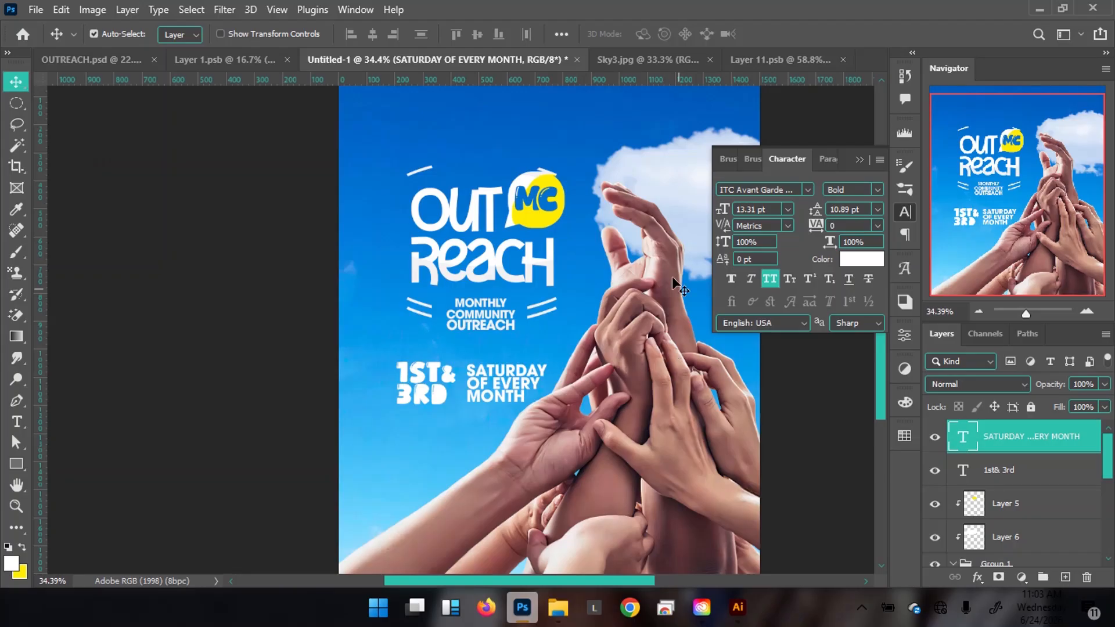
left_click_drag(818, 210, 806, 214)
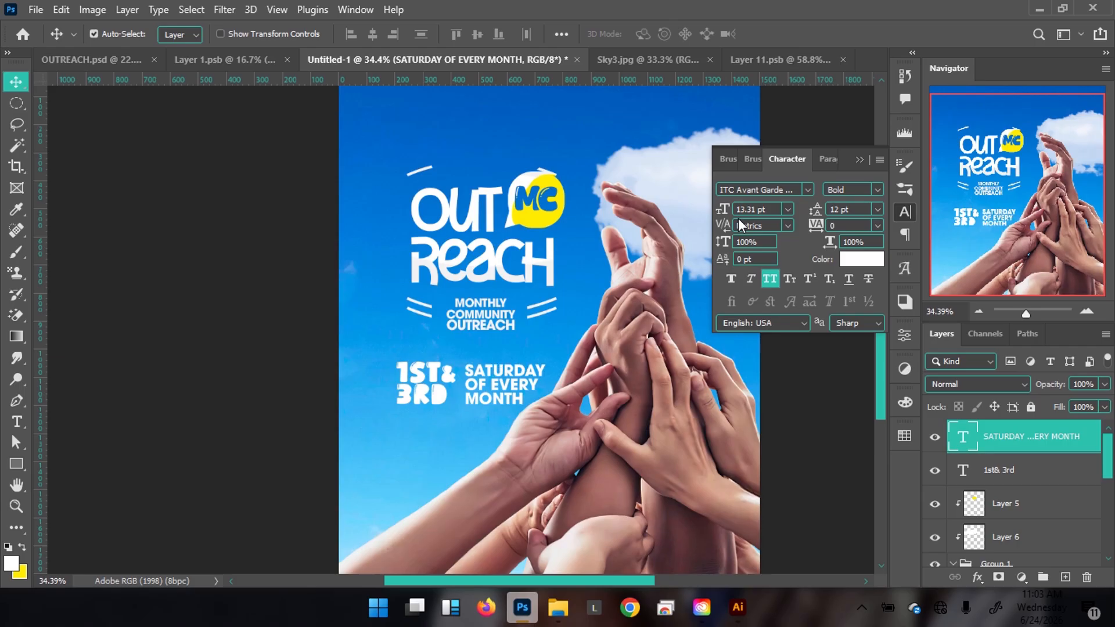
key("ctrl+t")
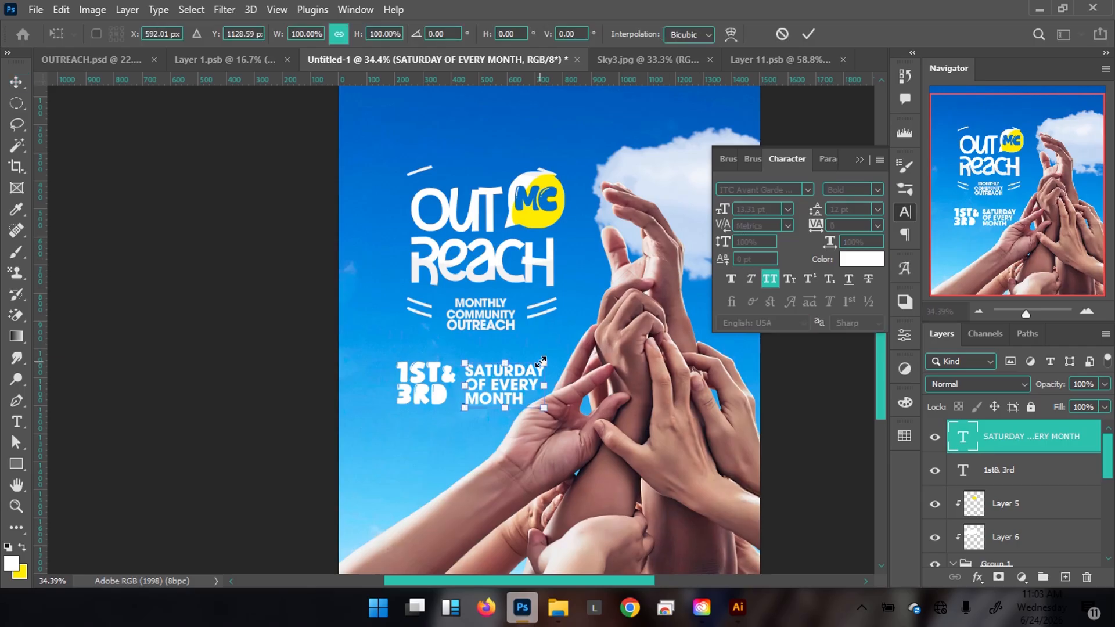
left_click_drag(545, 362, 551, 358)
key("Return")
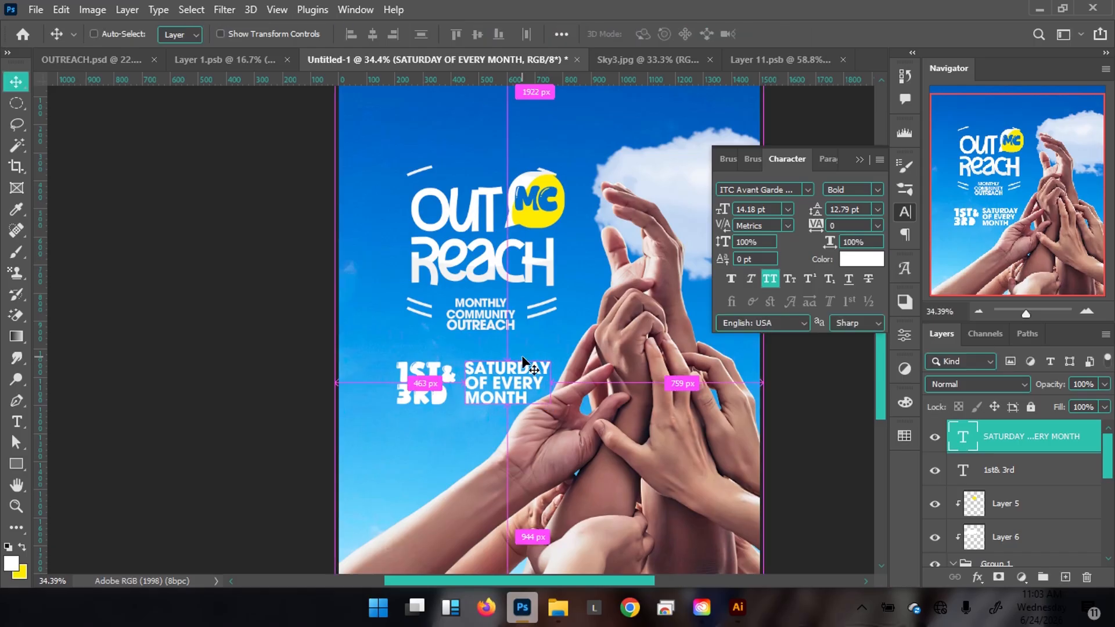
key("ctrl+t")
left_click_drag(548, 360, 544, 363)
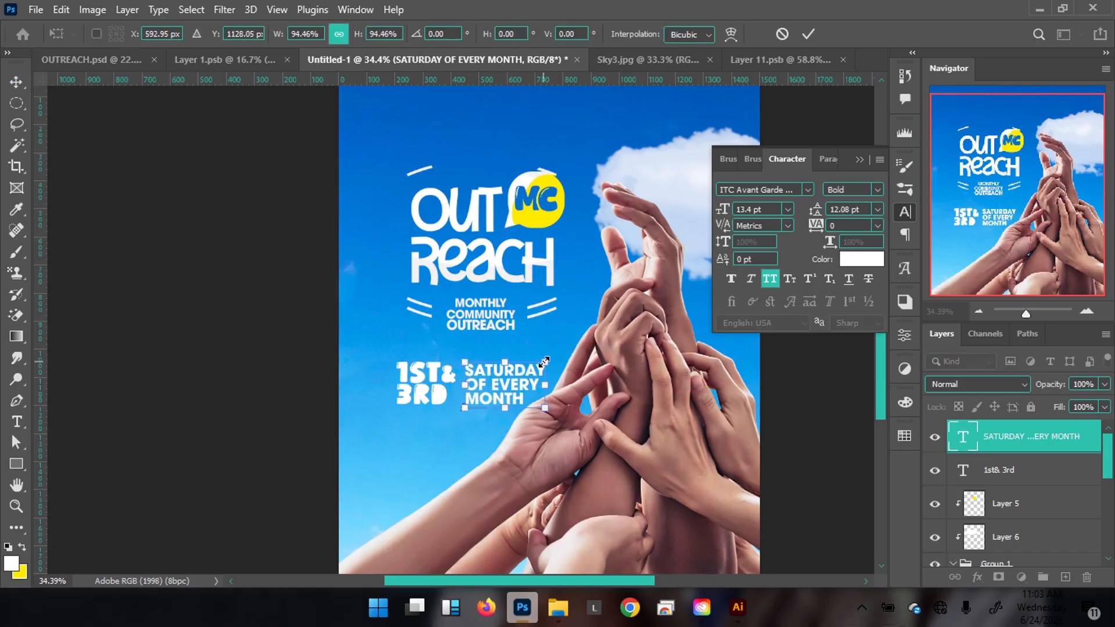
key("Return")
Nudge the date text up, then shift both date blocks together slightly right.
key("Up")
key("Up")
key("Up")
key("Up")
key("Up")
key("Up")
key("Up")
key("Up")
key("Up")
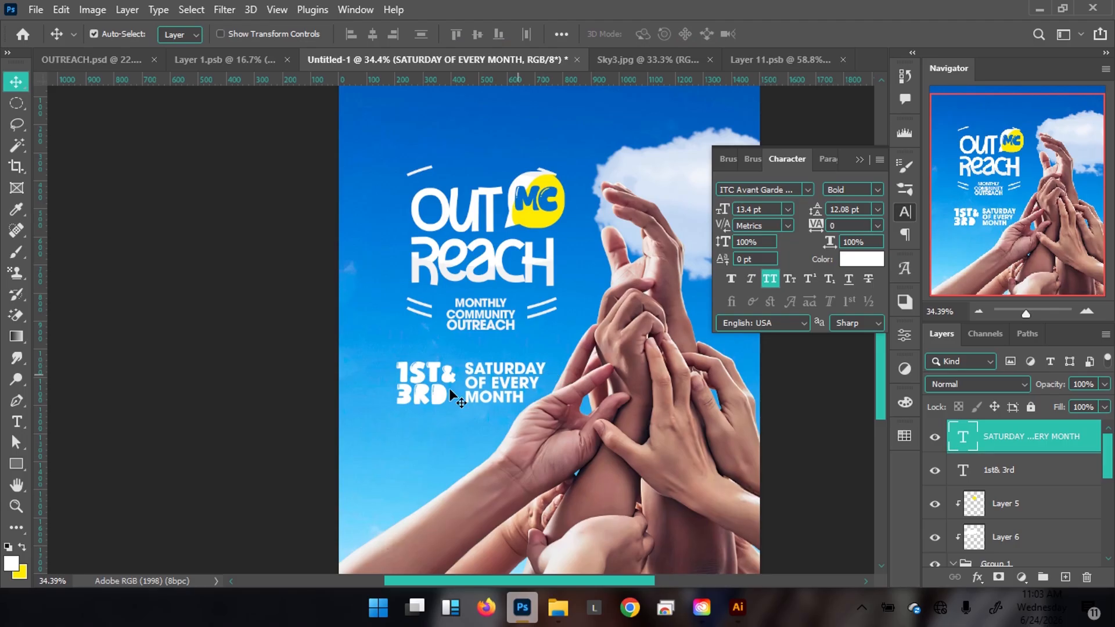
left_click(443, 395, "shift")
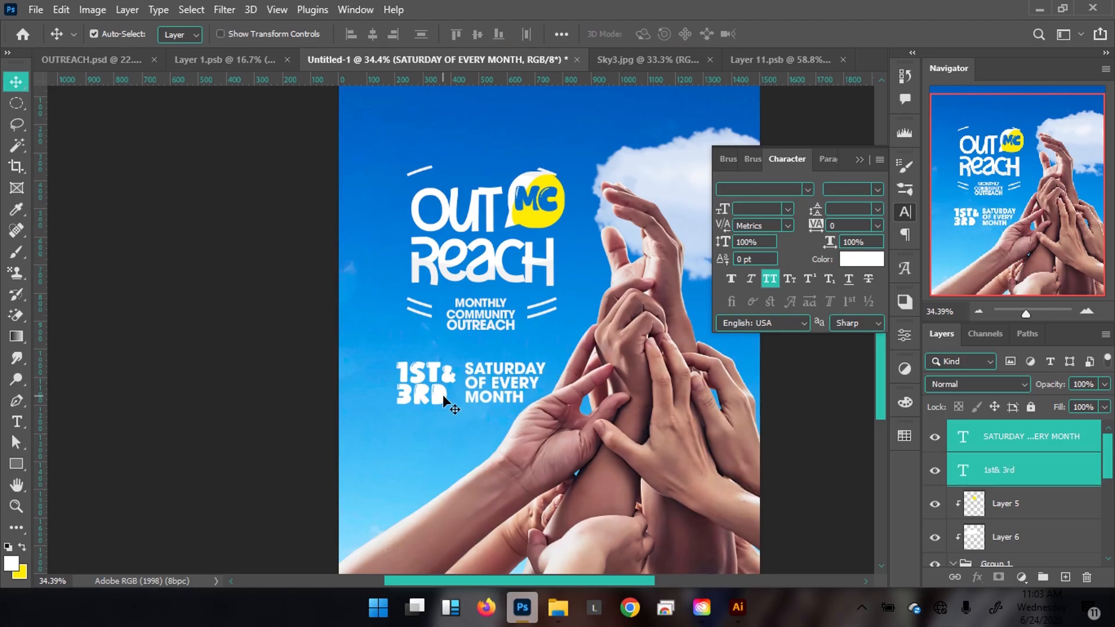
key("shift+Up")
key("shift+Up")
key("shift+Up")
key("shift+Right")
key("shift+Right")
key("shift+Right")
key("shift+Right")
key("shift+Right")
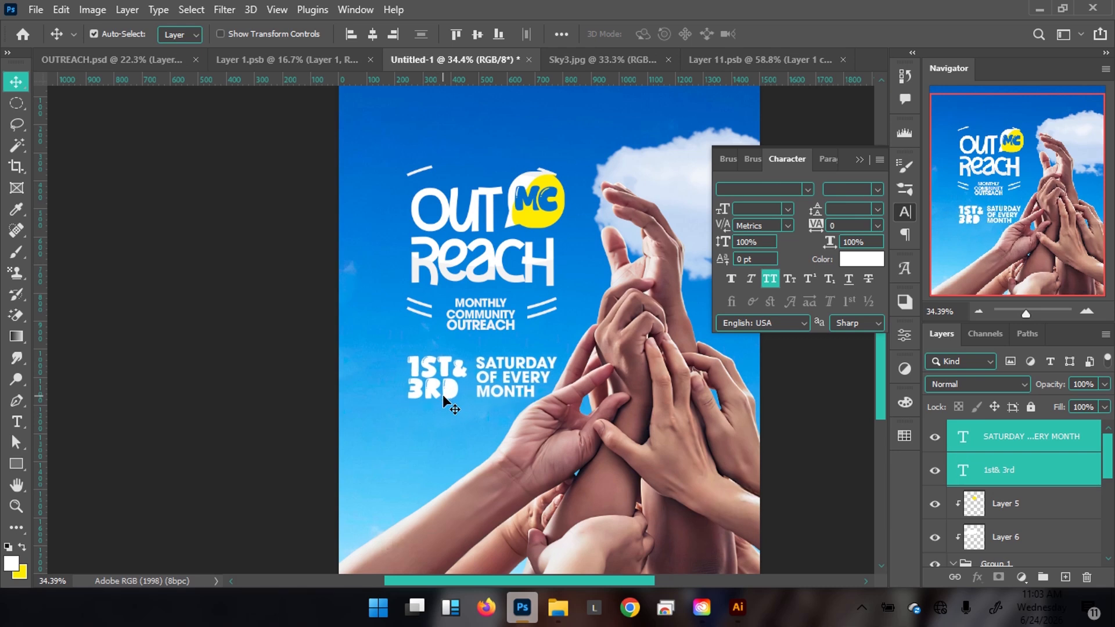
key("Left")
key("Left")
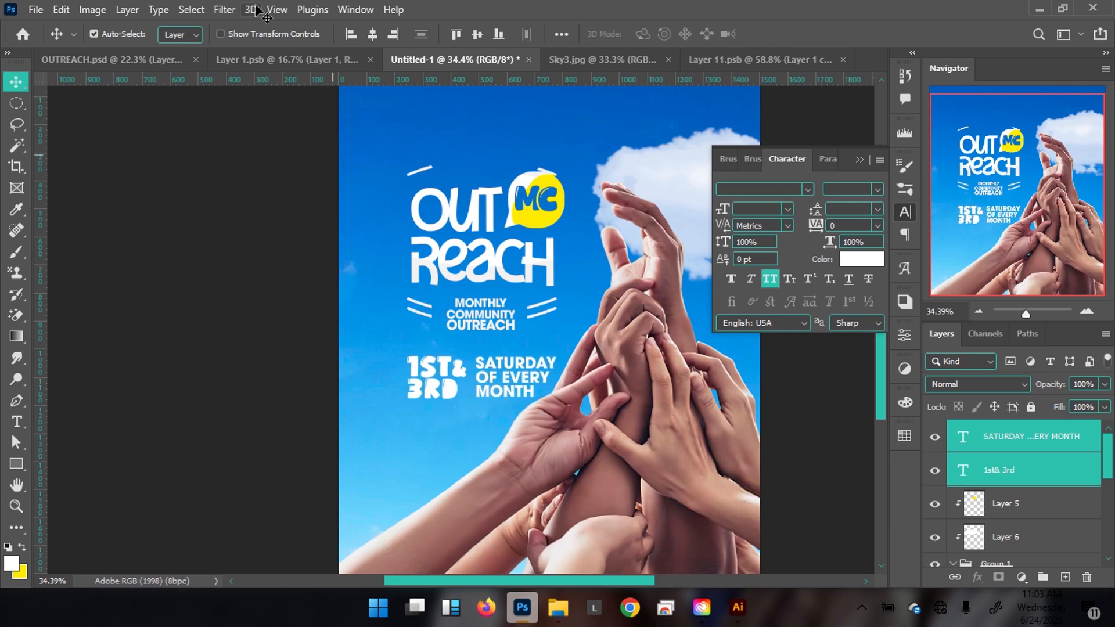
Nudge the two date blocks down slightly and add a new empty layer.
left_click(118, 60)
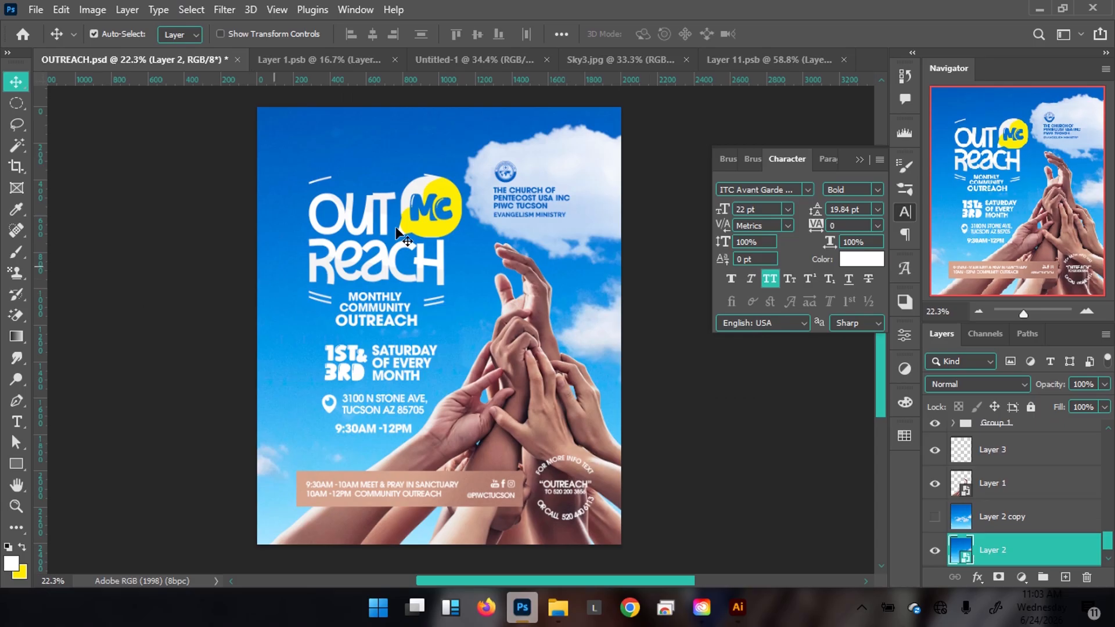
left_click(490, 57)
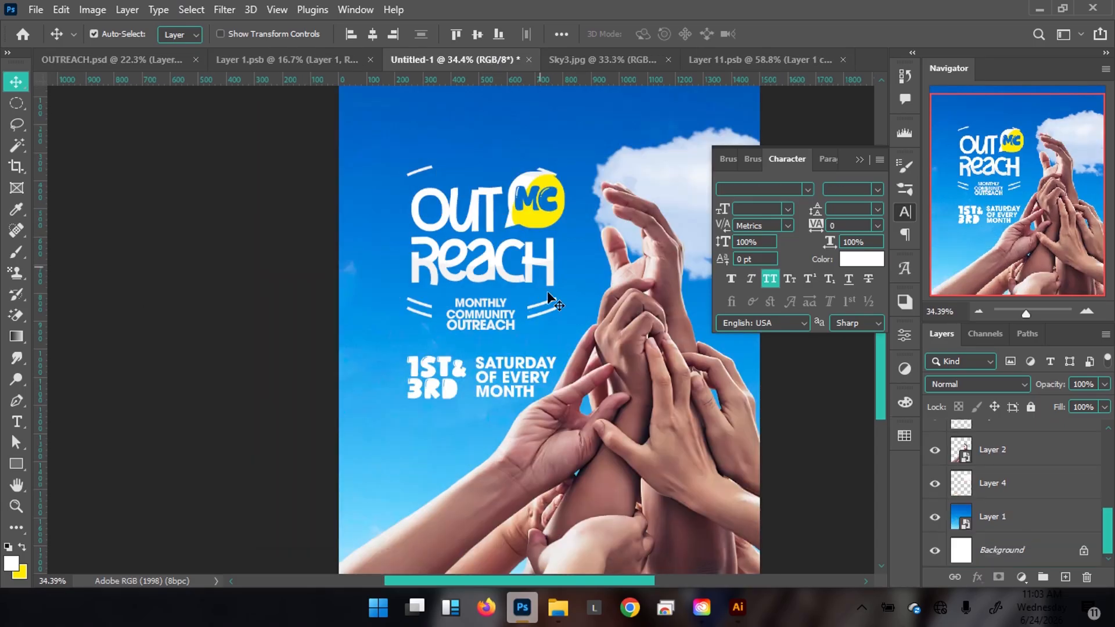
left_click_drag(459, 376, 437, 363)
left_click_drag(454, 317, 412, 319)
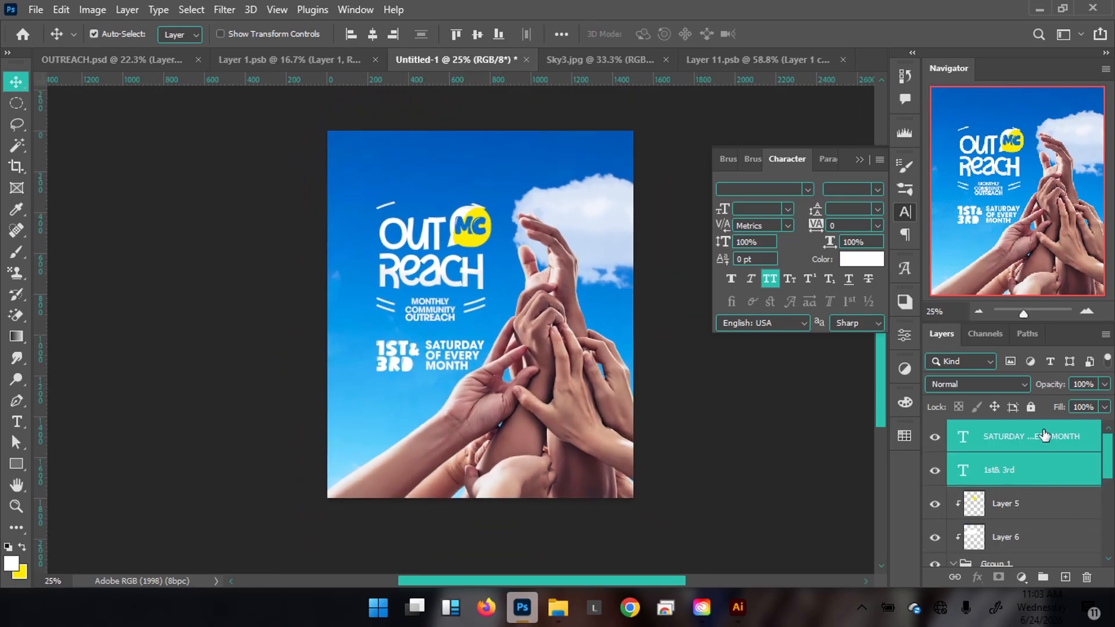
left_click(1062, 580)
Copy the pin icon, address and time block from OUTREACH.psd into Untitled-1.
left_click(72, 65)
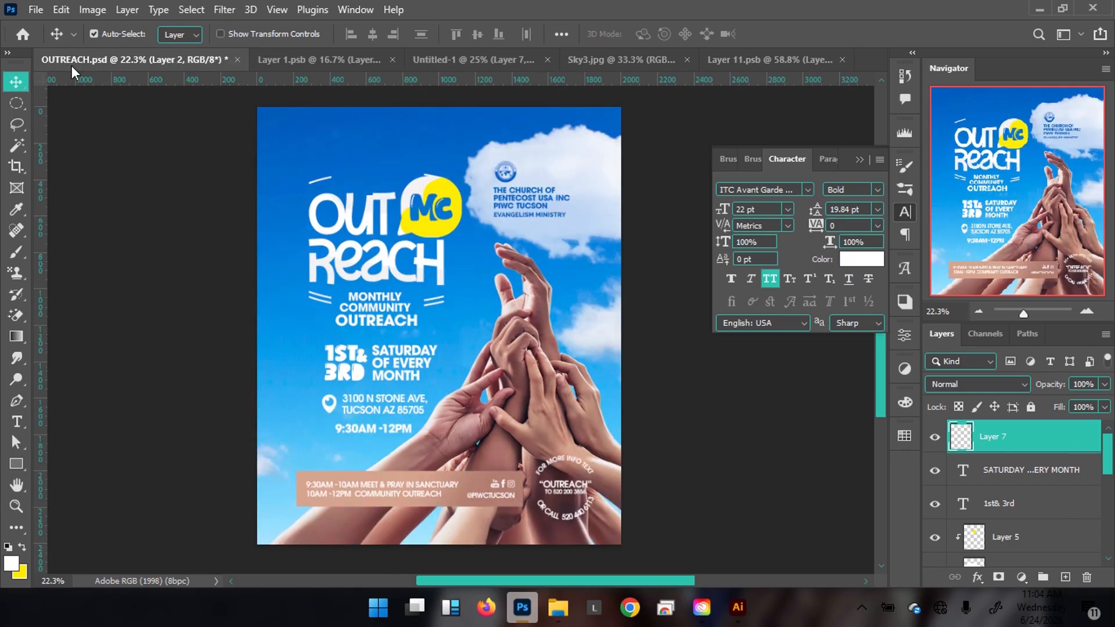
left_click(367, 387)
left_click(358, 409)
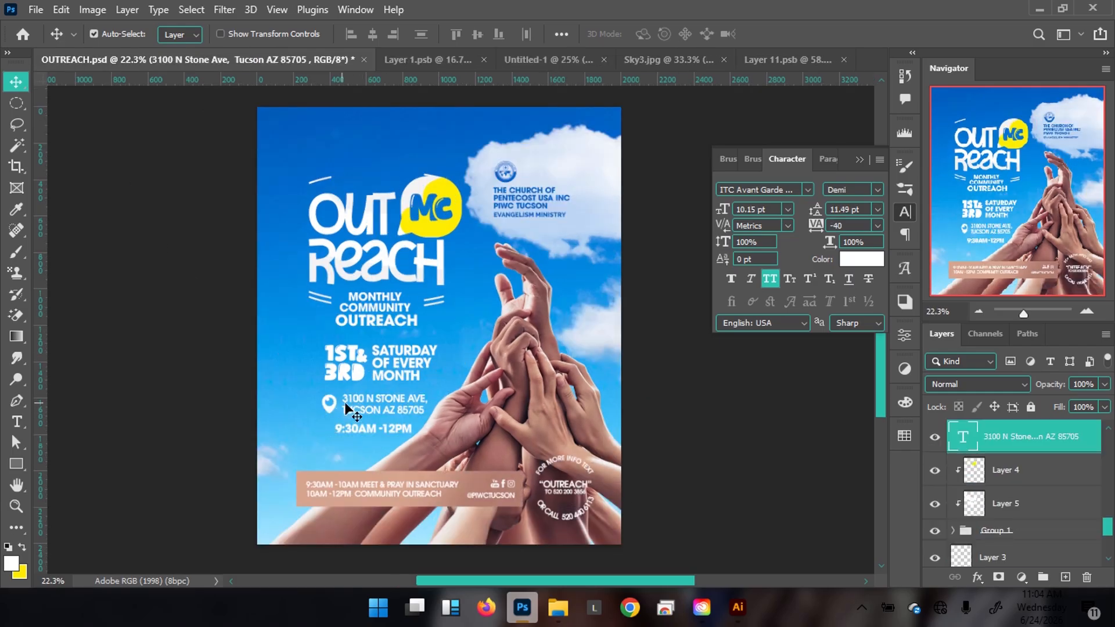
left_click_drag(359, 428, 375, 407)
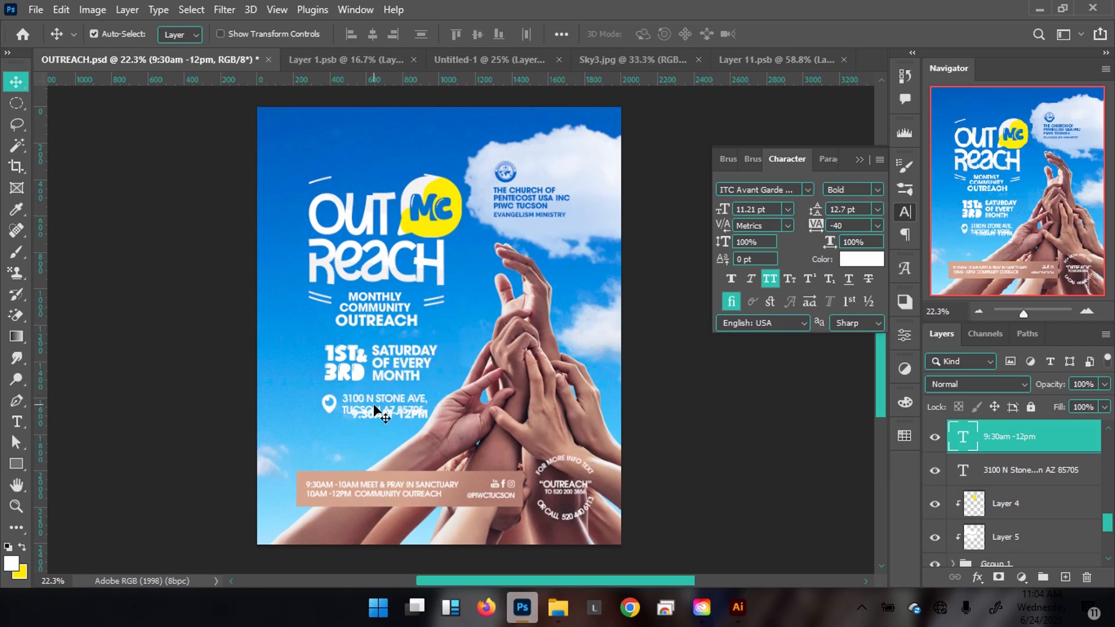
left_click(363, 402)
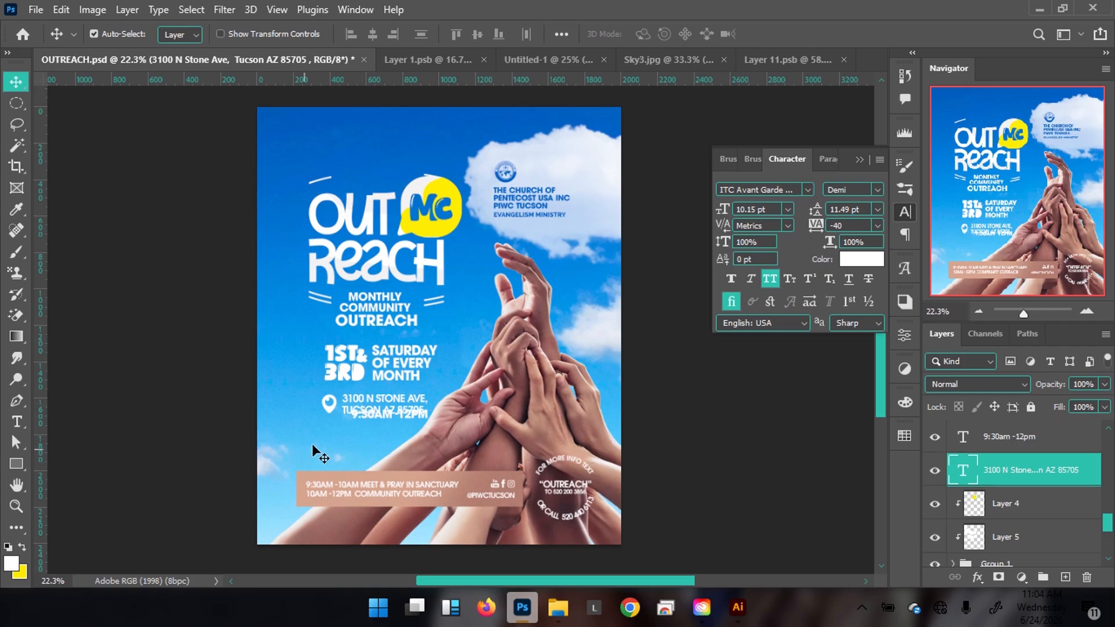
left_click(311, 445)
left_click(381, 407)
key("ctrl+z")
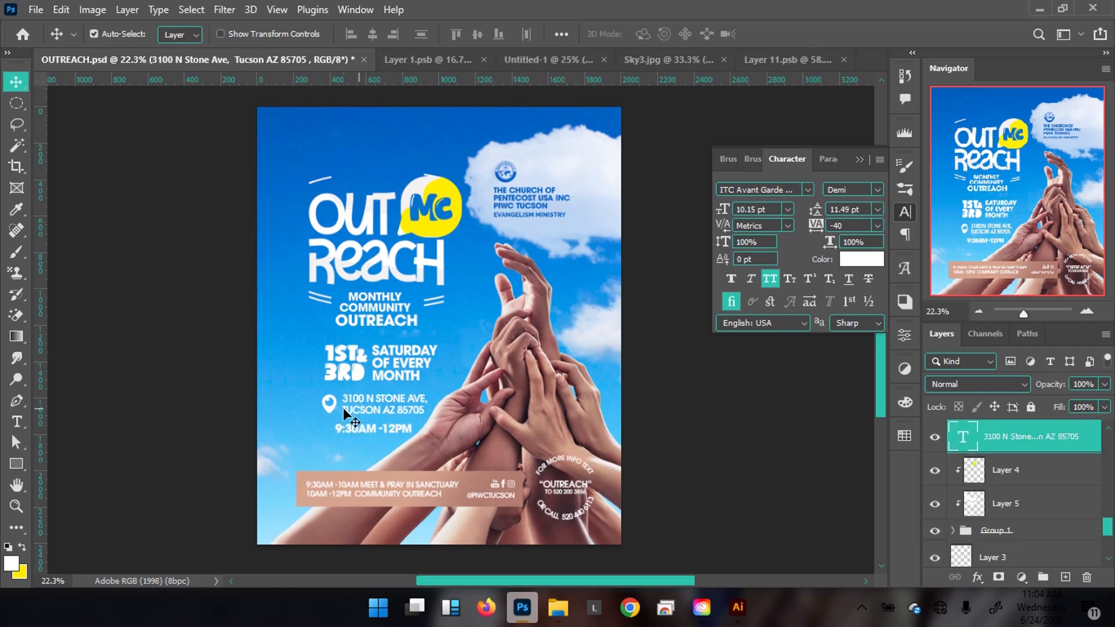
left_click(327, 408, "shift")
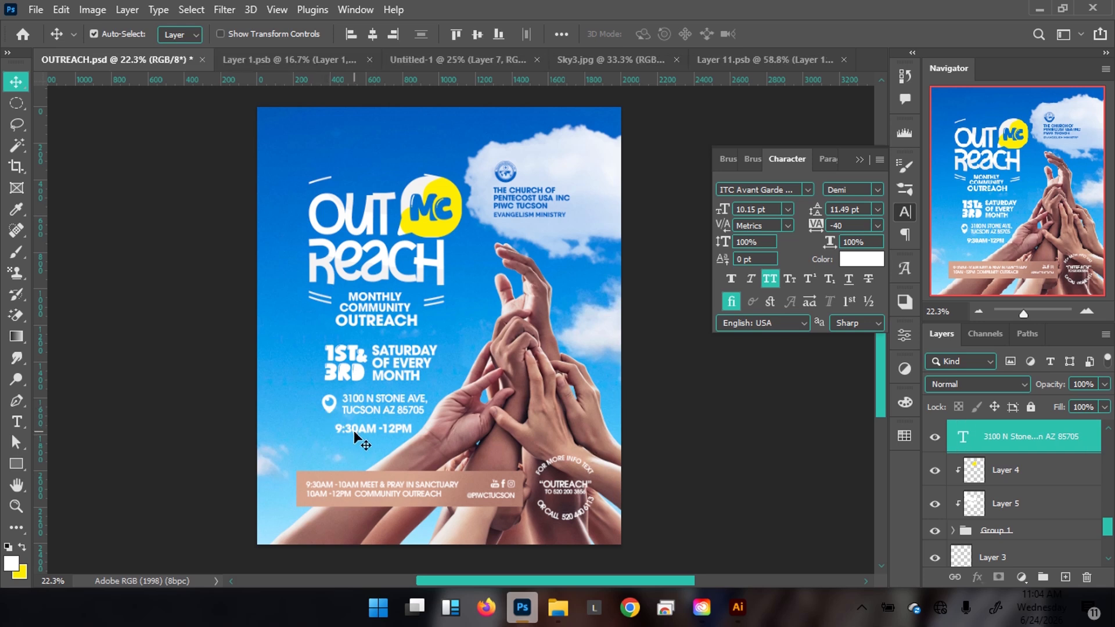
left_click_drag(360, 432, 426, 58)
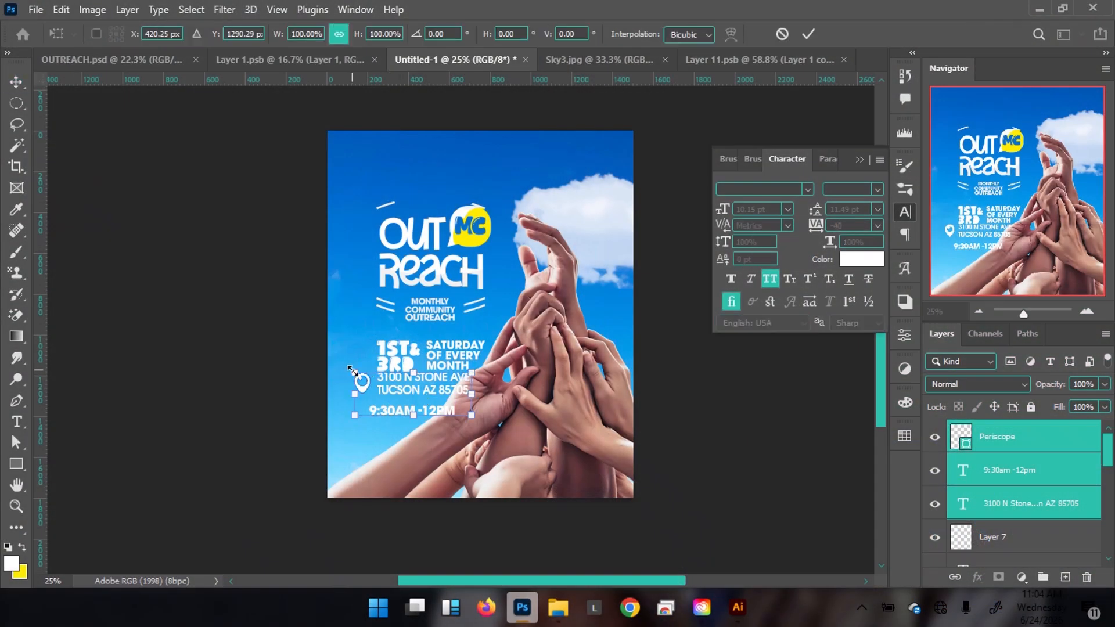
Scale the pasted address block to about 76% and nudge it down.
left_click_drag(350, 369, 380, 382)
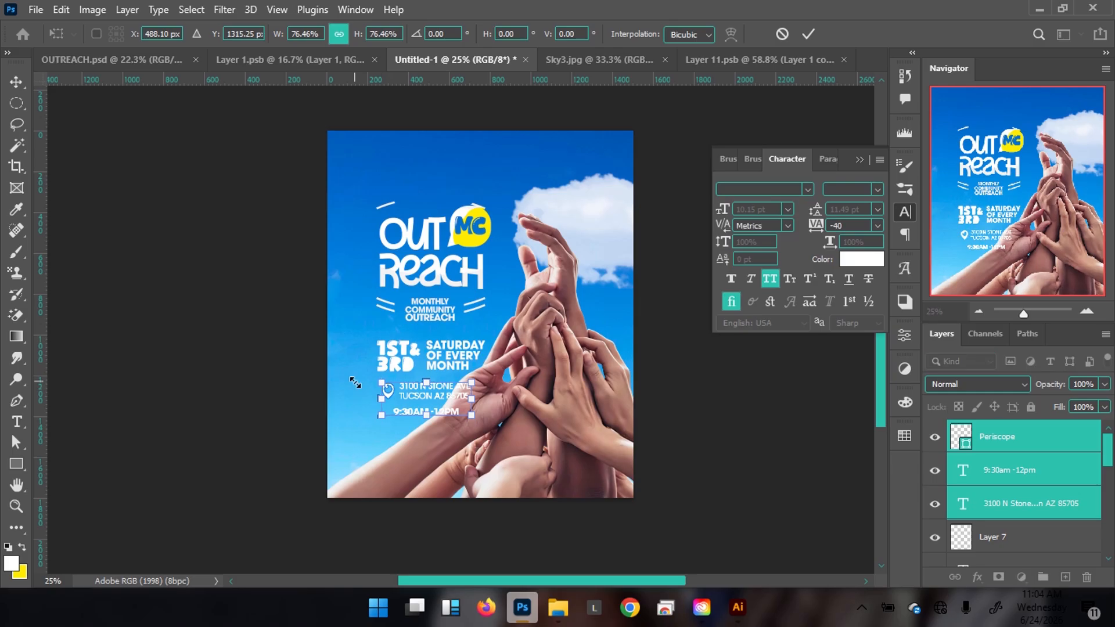
key("Return")
key("Down")
key("Down")
key("Down")
key("Down")
key("Down")
key("Down")
key("Down")
key("Down")
key("Down")
key("Down")
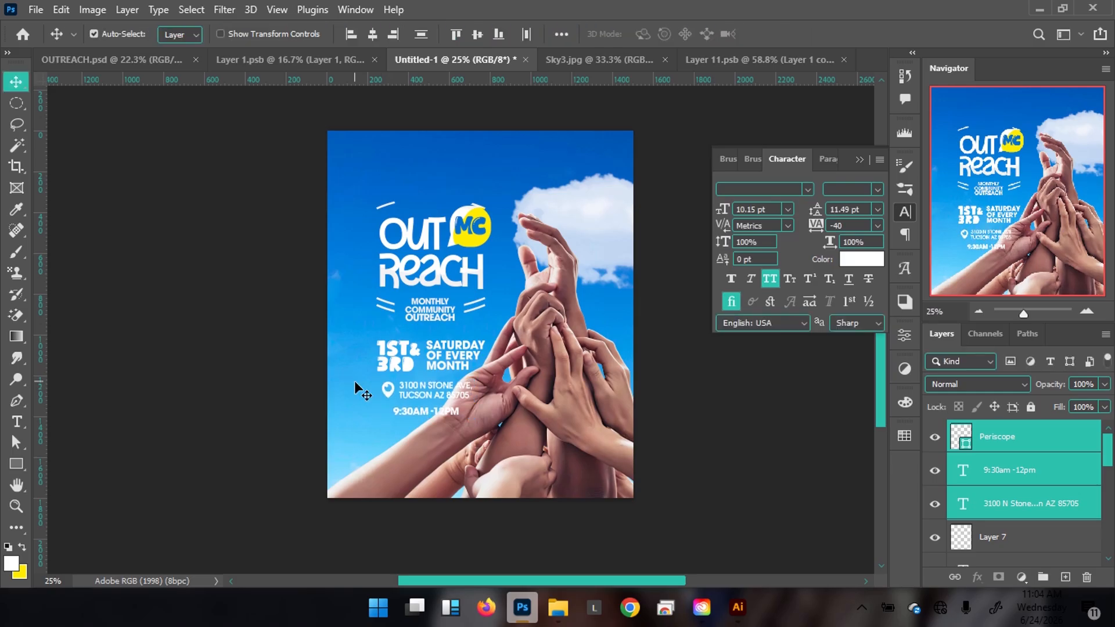
Shift the hands photo right so the full address shows.
left_click(579, 413)
key("shift+Right")
key("shift+Right")
key("shift+Right")
key("shift+Right")
key("shift+Right")
key("shift+Right")
key("shift+Right")
key("shift+Right")
key("shift+Right")
key("shift+Right")
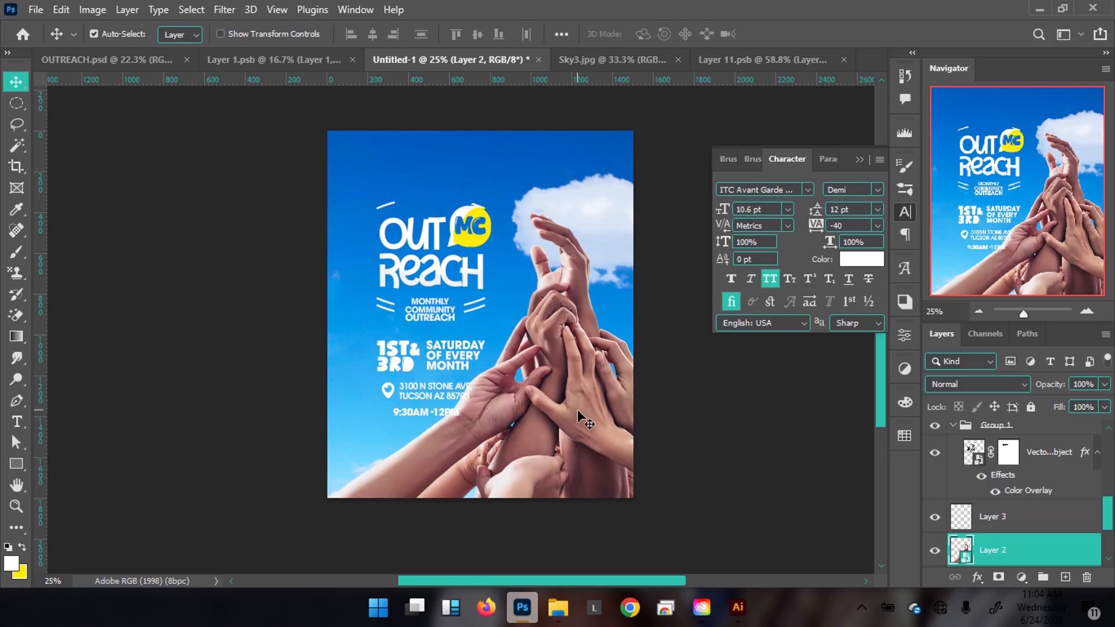
key("shift+Right")
key("shift+Right")
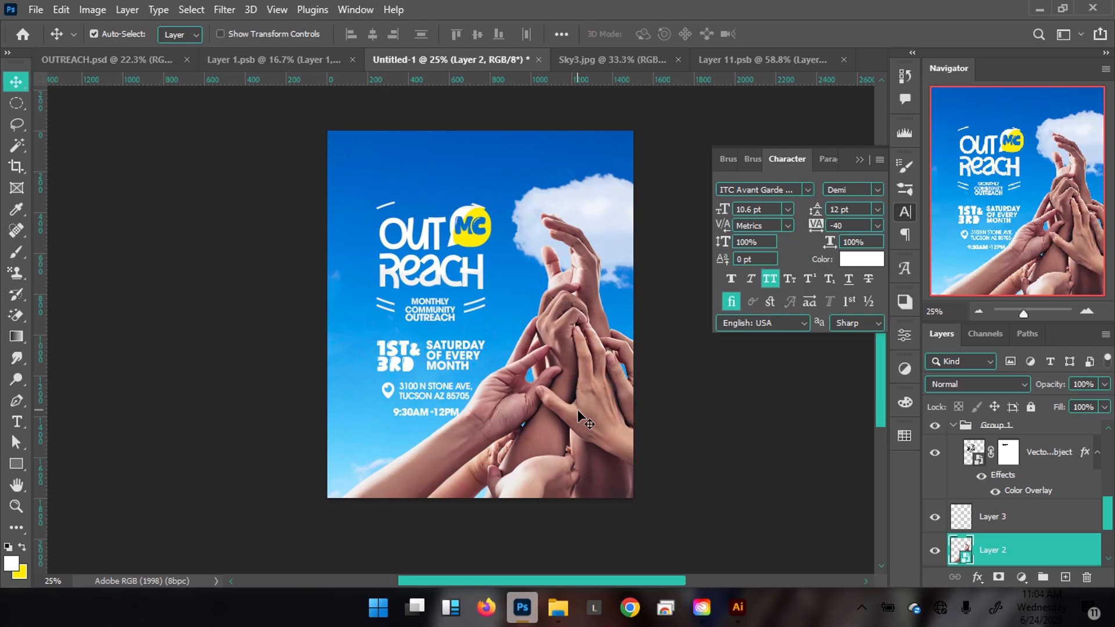
left_click(134, 62)
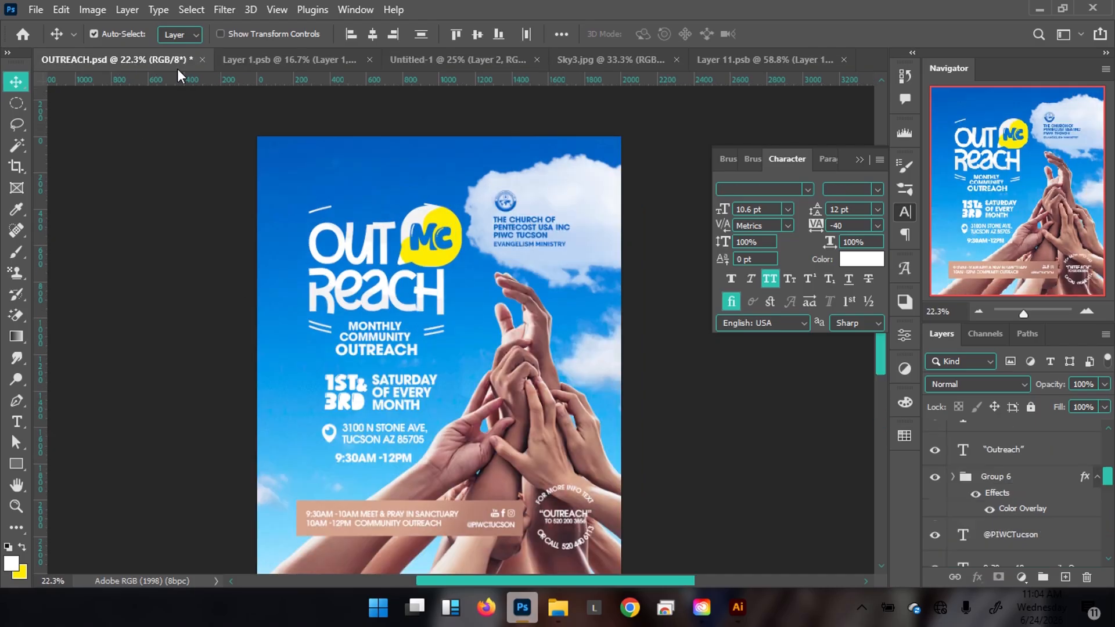
Scale the hands photo in Untitled-1 down to about 55.63% and compare with OUTREACH.psd.
left_click(447, 63)
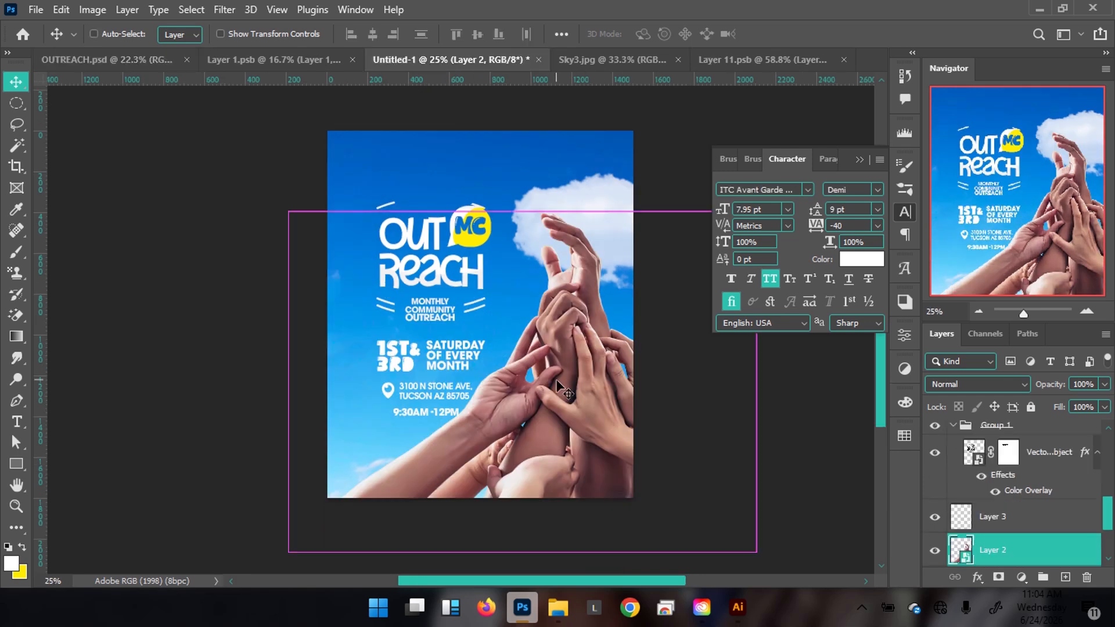
key("ctrl+t")
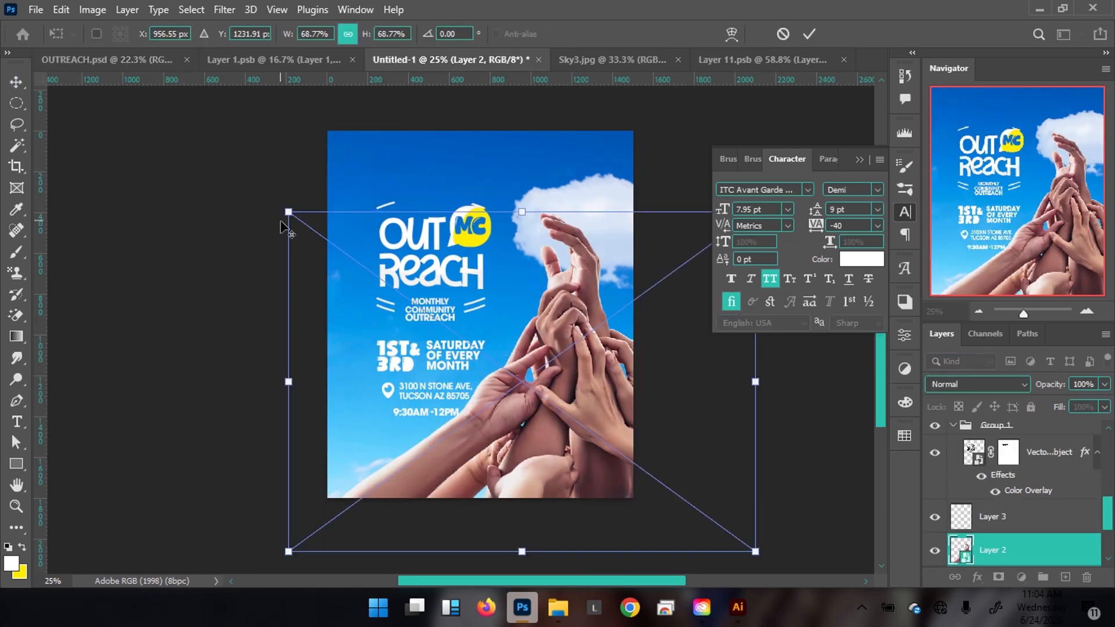
left_click_drag(292, 217, 349, 233)
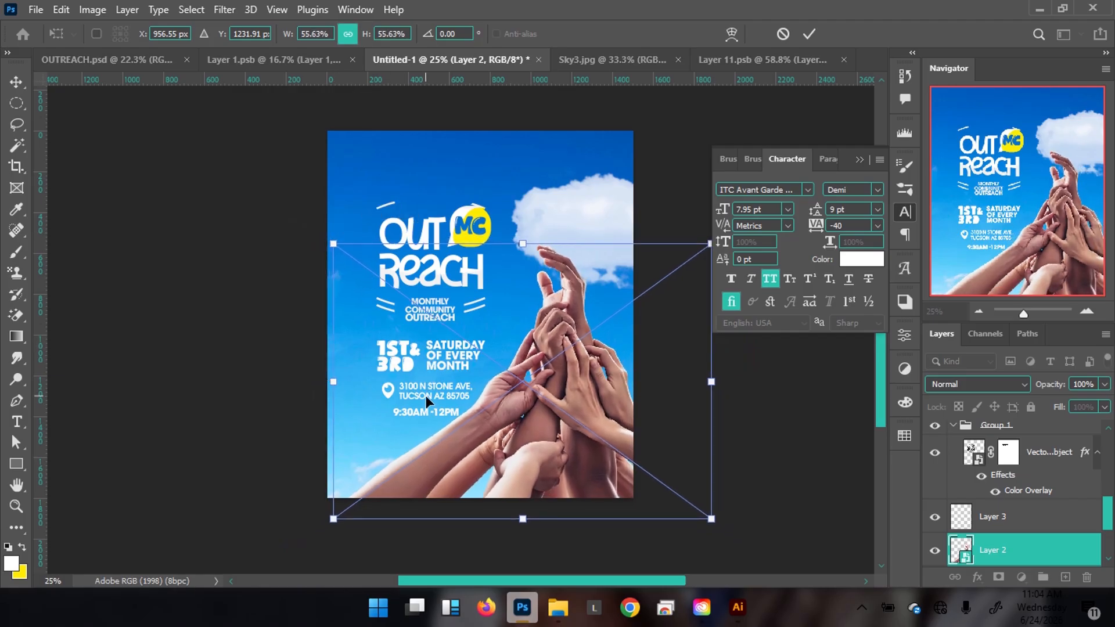
key("Return")
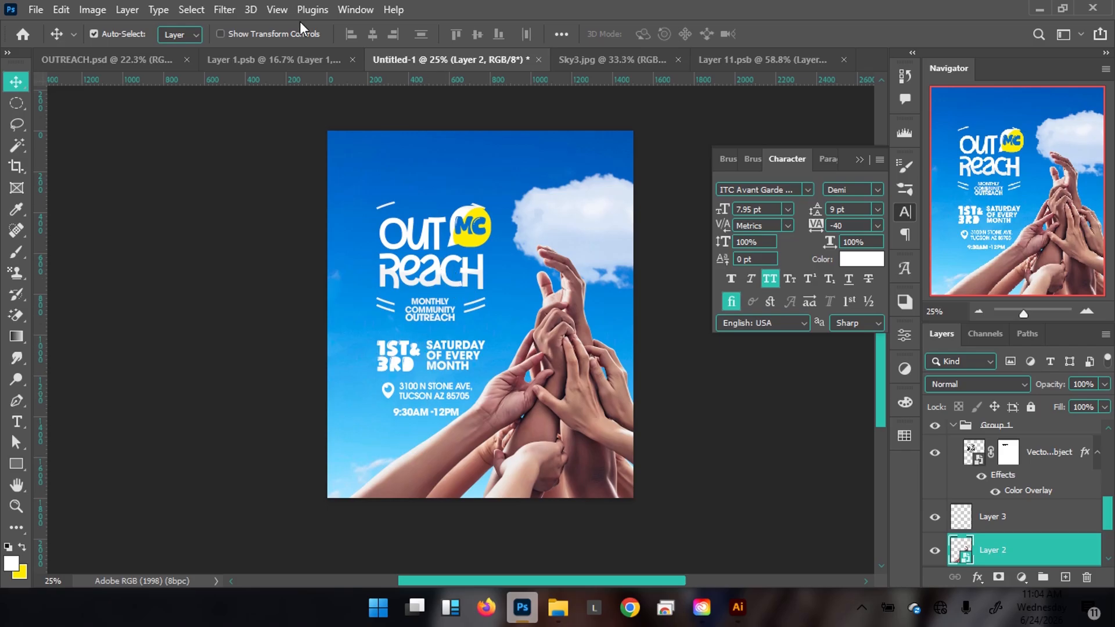
left_click(145, 62)
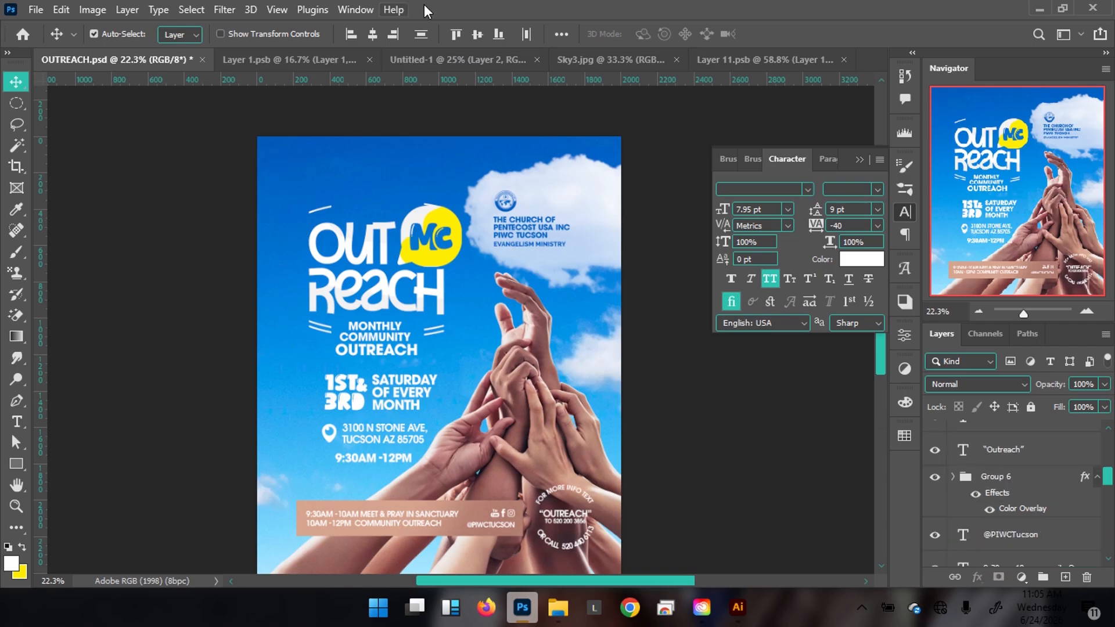
Select Layer 5, Layer 6 and Group 1 and scale the OUTREACH MC logo up to about 105.5%.
left_click(424, 60)
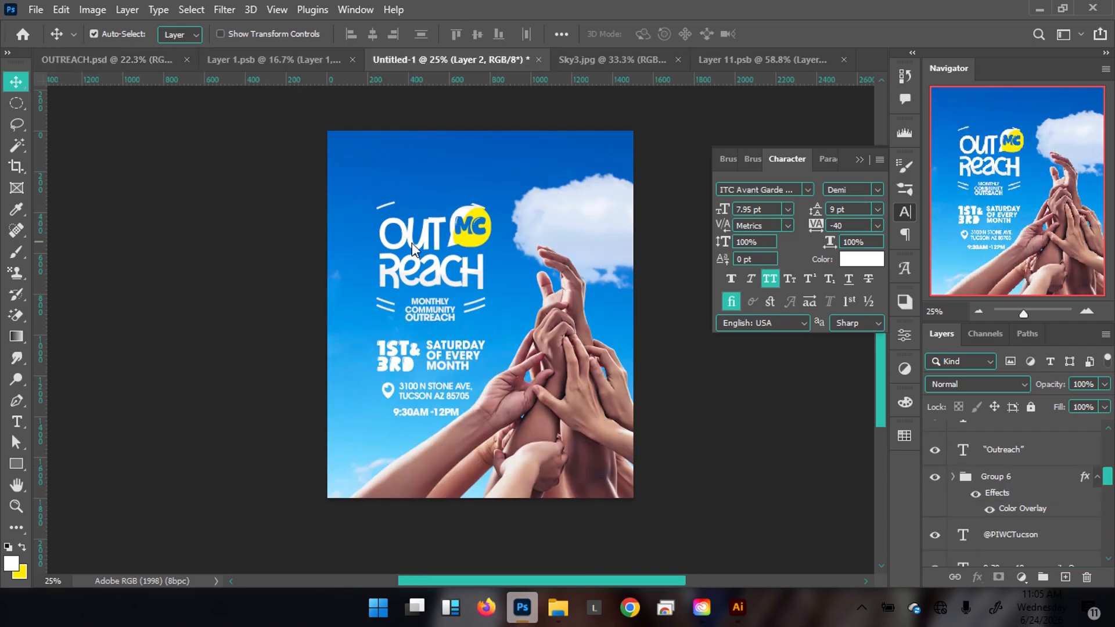
left_click(468, 248)
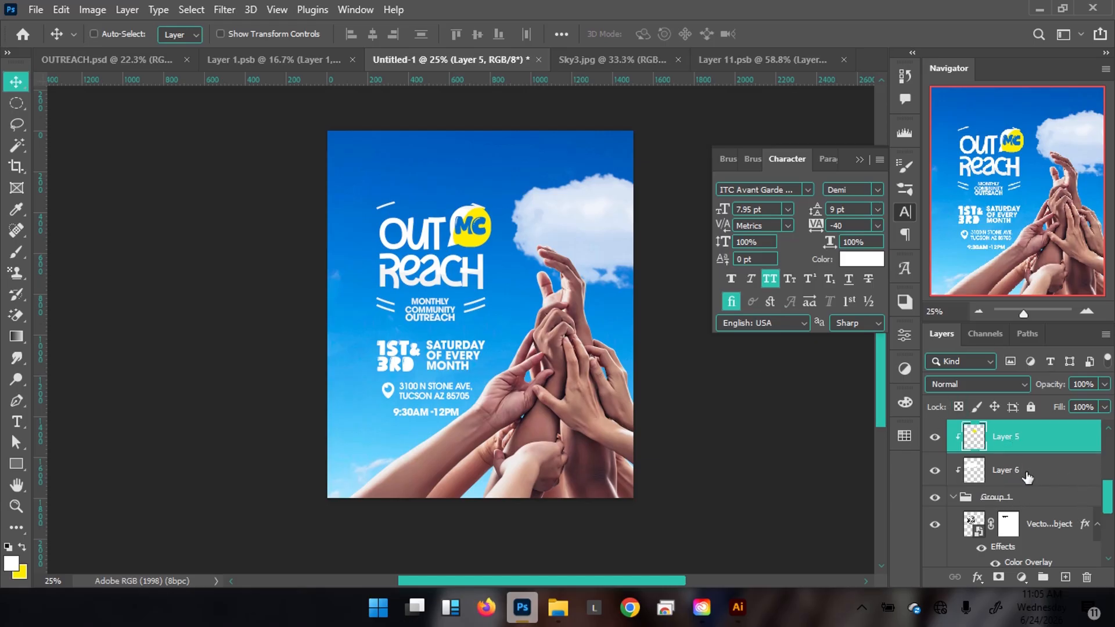
left_click(1031, 475, "ctrl")
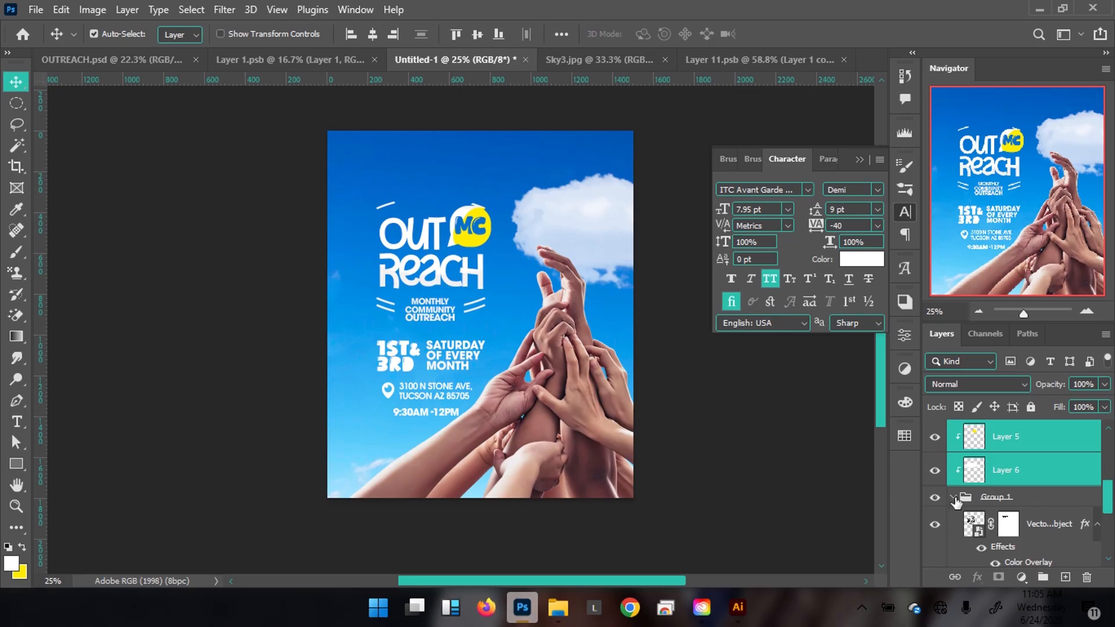
left_click(954, 499, "ctrl")
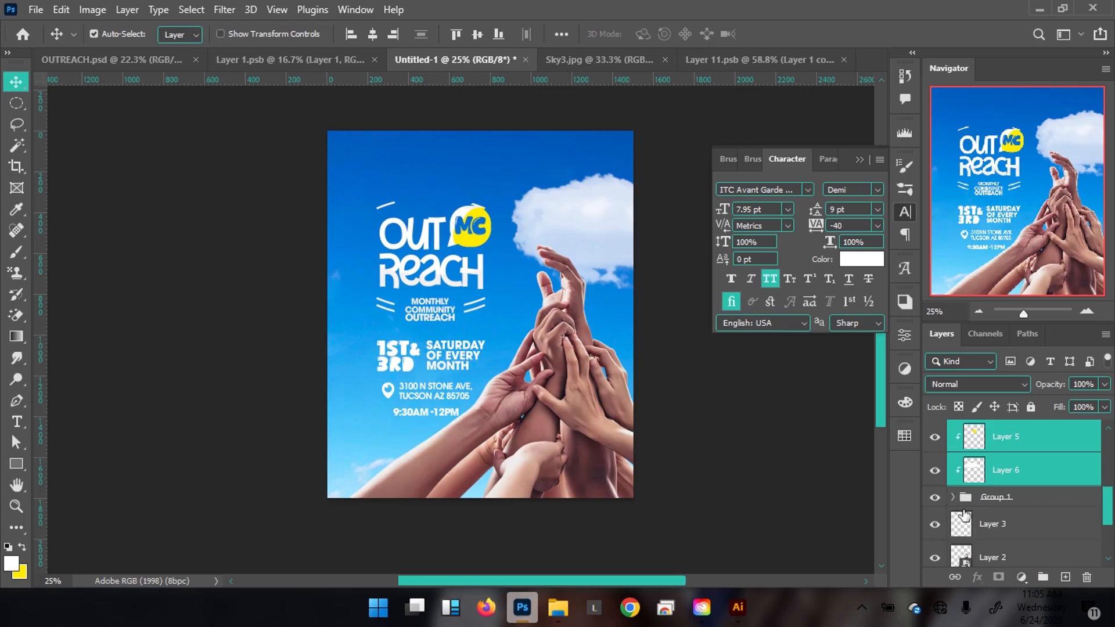
left_click(1019, 500, "ctrl")
key("ctrl+t")
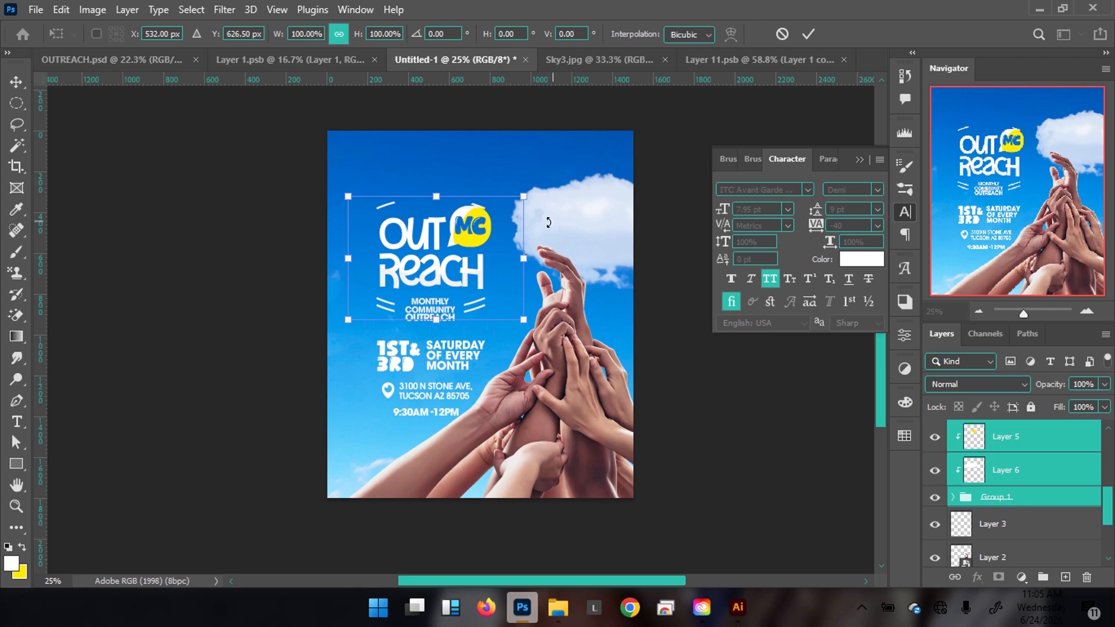
left_click_drag(525, 195, 545, 164)
key("Return")
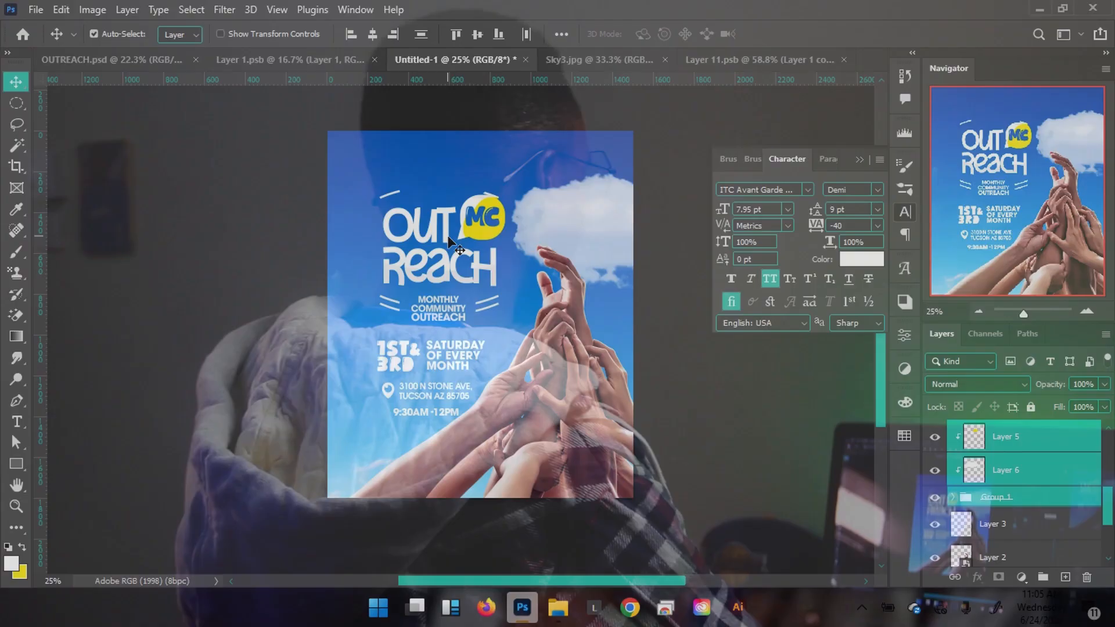
Drag the enlarged logo group slightly higher, above the date lines.
left_click_drag(451, 240, 445, 226)
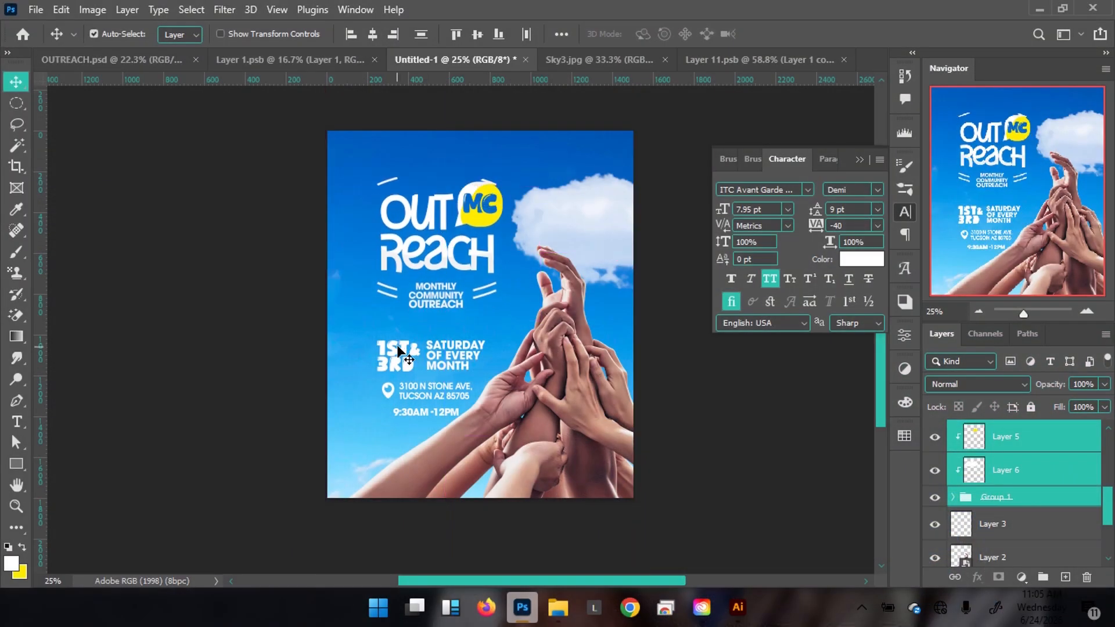
Nudge the 1ST & 3RD and SATURDAY text up and slightly right.
left_click(409, 367, "ctrl")
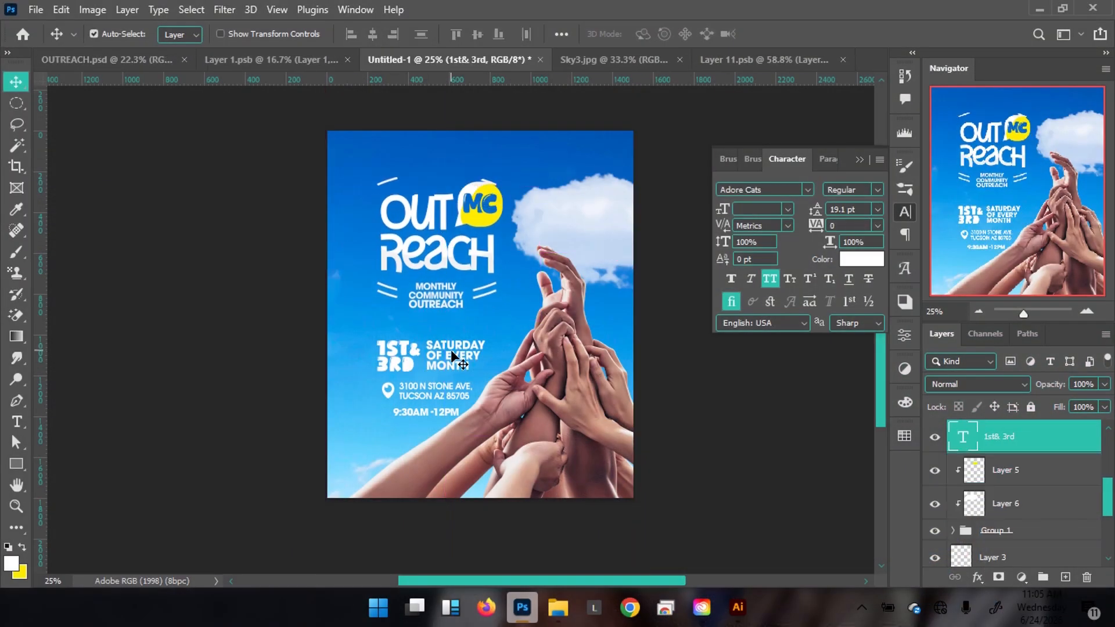
left_click(451, 352, "ctrl+shift")
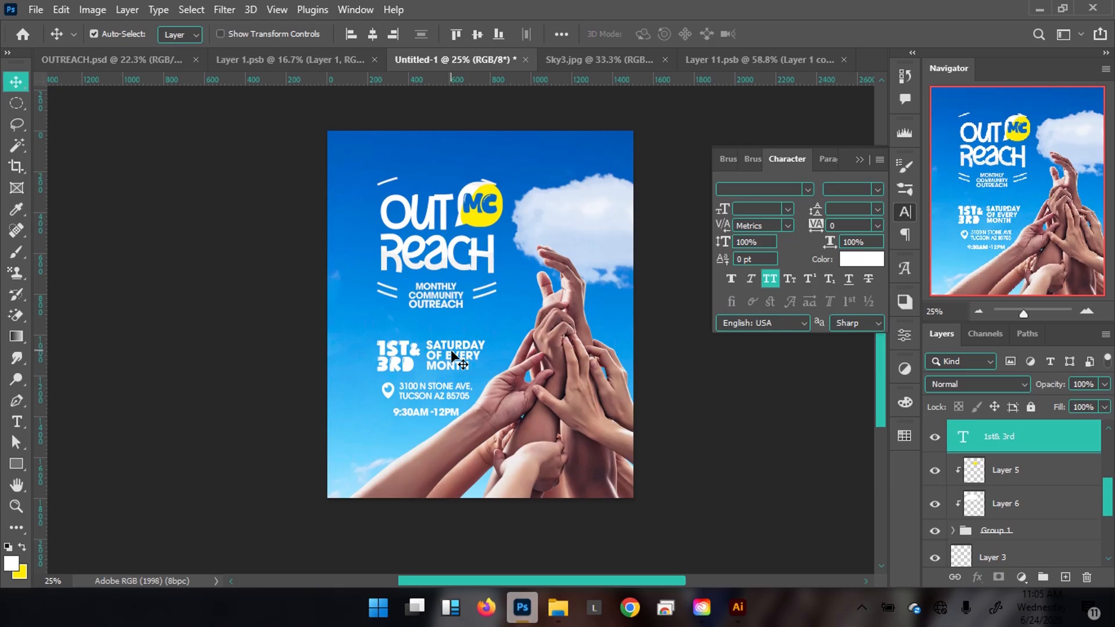
left_click(437, 349, "ctrl+shift")
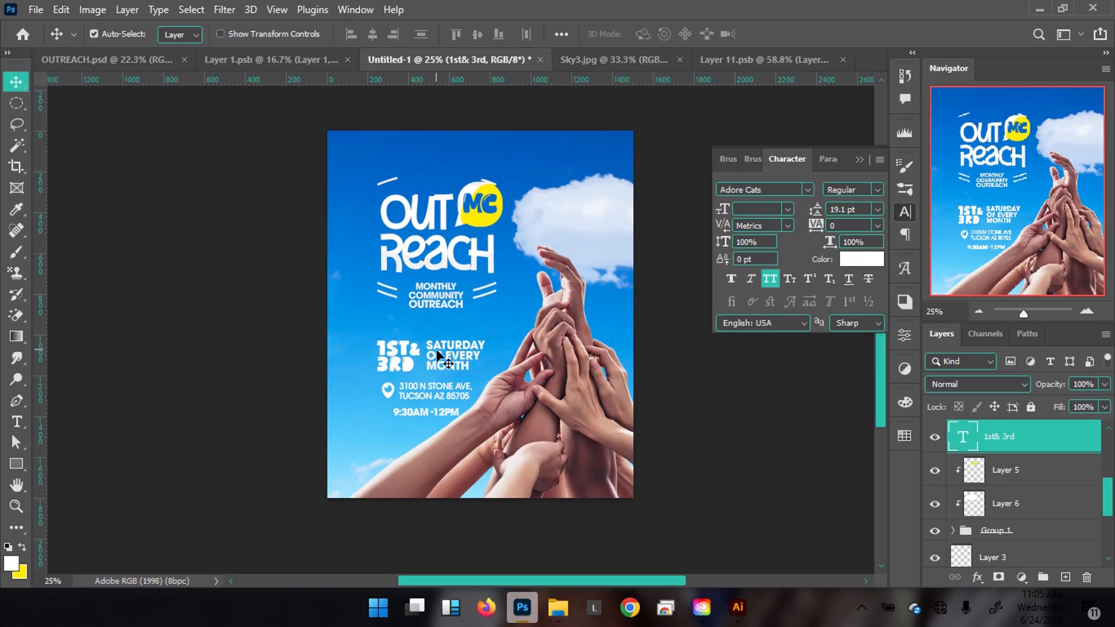
key("shift+Up")
key("shift+Up")
key("shift+Up")
key("shift+Down")
key("shift+Down")
left_click(462, 352, "ctrl+shift")
key("shift+Up")
key("shift+Up")
key("shift+Up")
key("shift+Up")
key("shift+Right")
key("shift+Right")
key("shift+Right")
key("shift+Up")
key("shift+Up")
key("shift+Up")
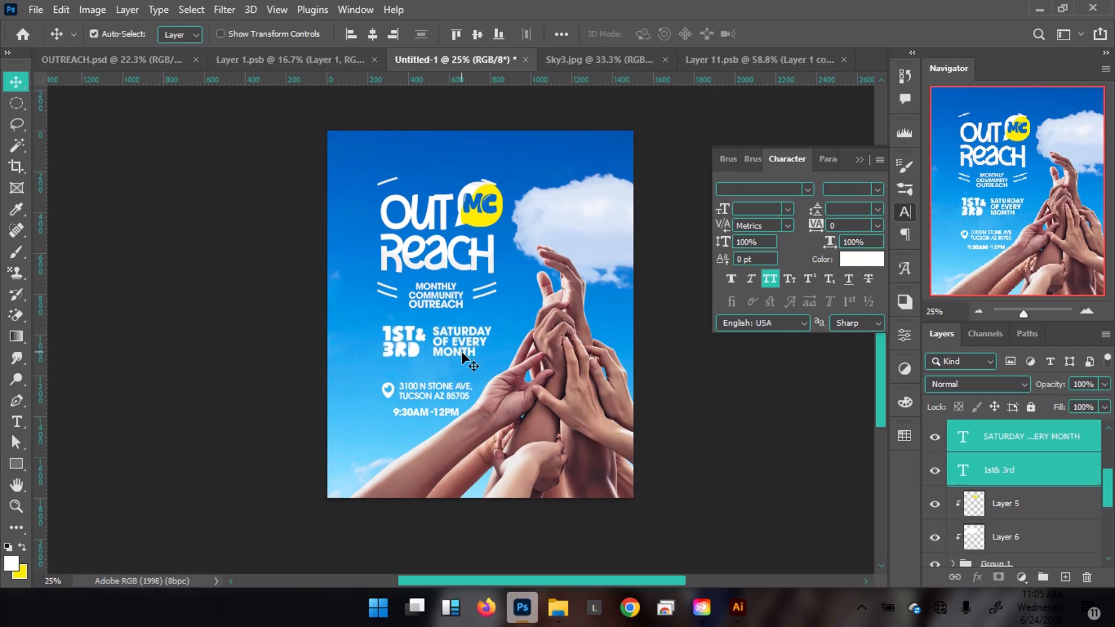
Nudge the location pin, address and 9:30am -12pm time text up and right.
left_click(388, 394)
left_click(439, 393, "shift")
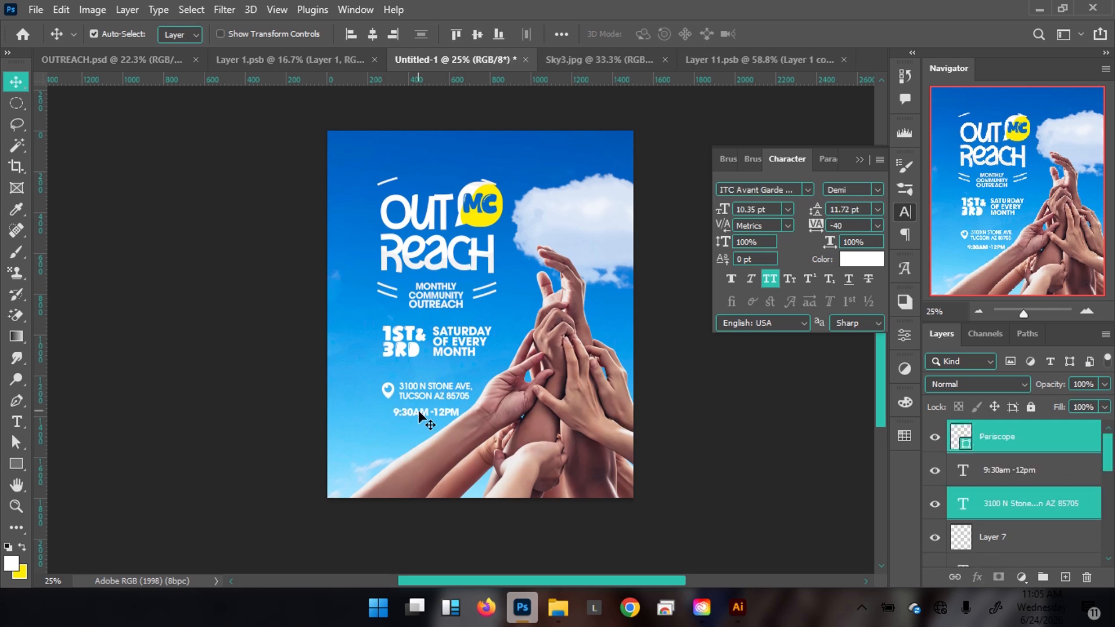
left_click(418, 411, "shift")
key("shift+Up")
key("shift+Up")
key("shift+Up")
key("shift+Up")
key("shift+Right")
key("shift+Right")
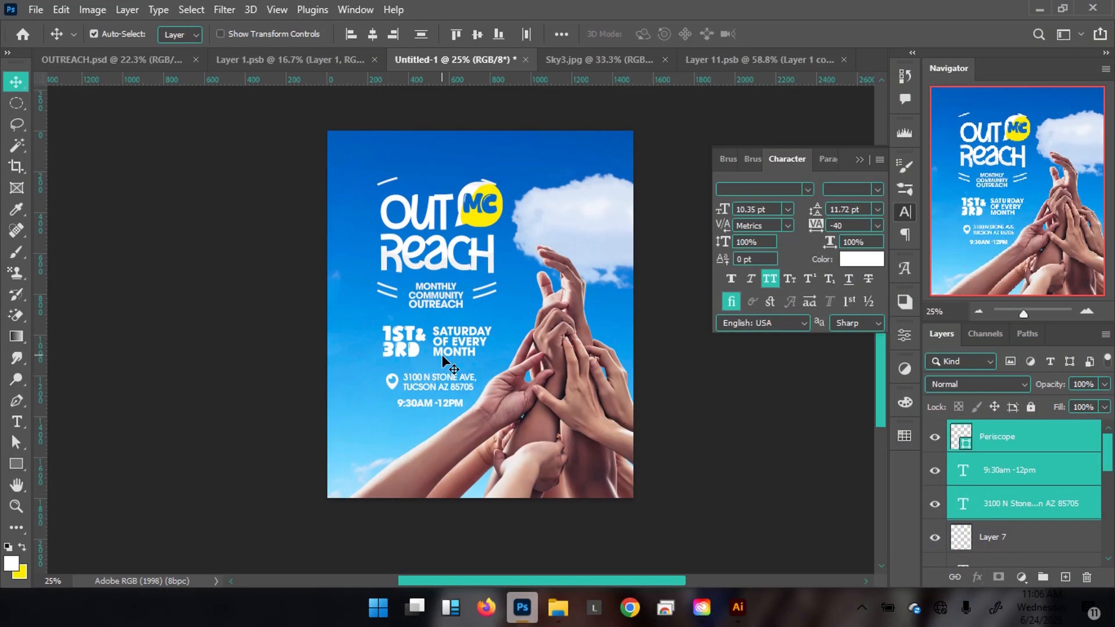
After checking the reference flyer, enlarge the 1ST & 3RD SATURDAY date text to about 108%.
left_click(156, 64)
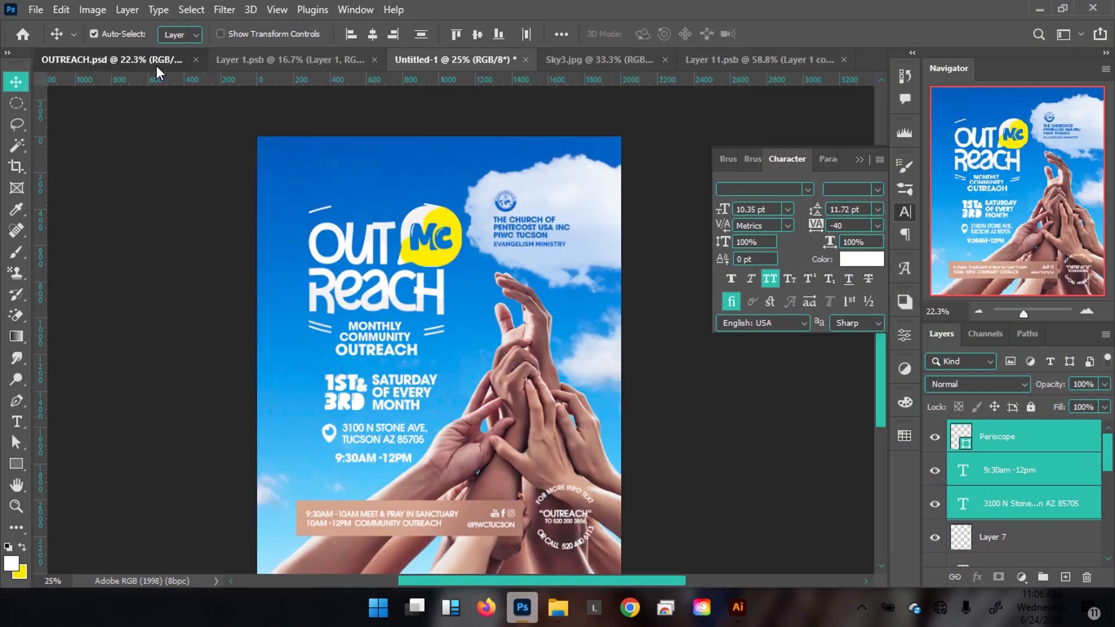
left_click(446, 62)
left_click(413, 351)
left_click(459, 342, "shift")
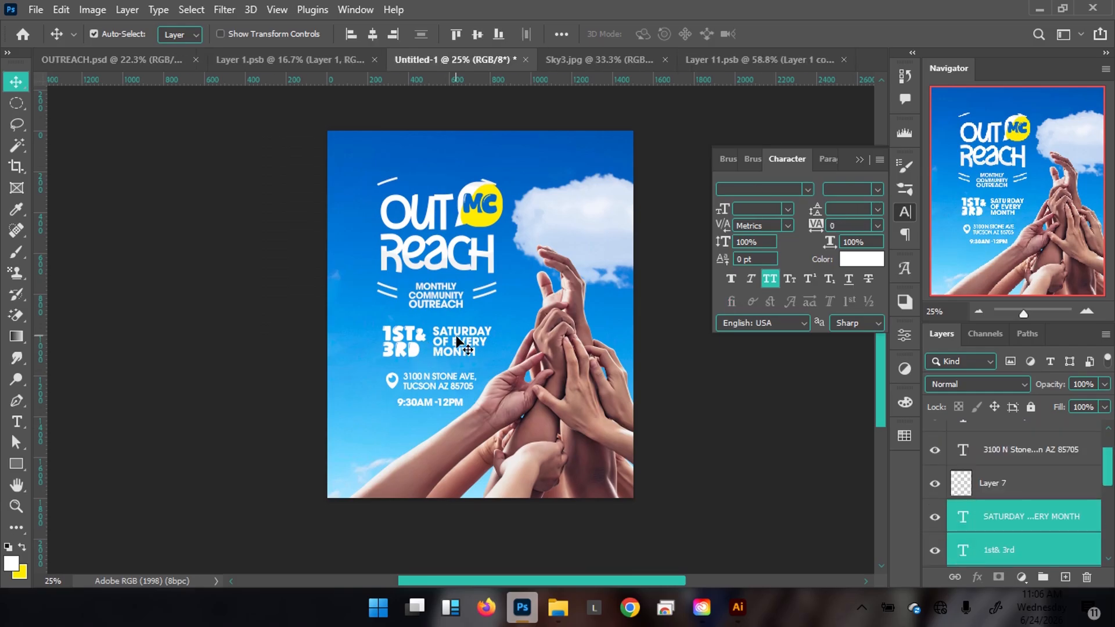
key("ctrl+t")
left_click_drag(490, 354, 496, 357)
key("Return")
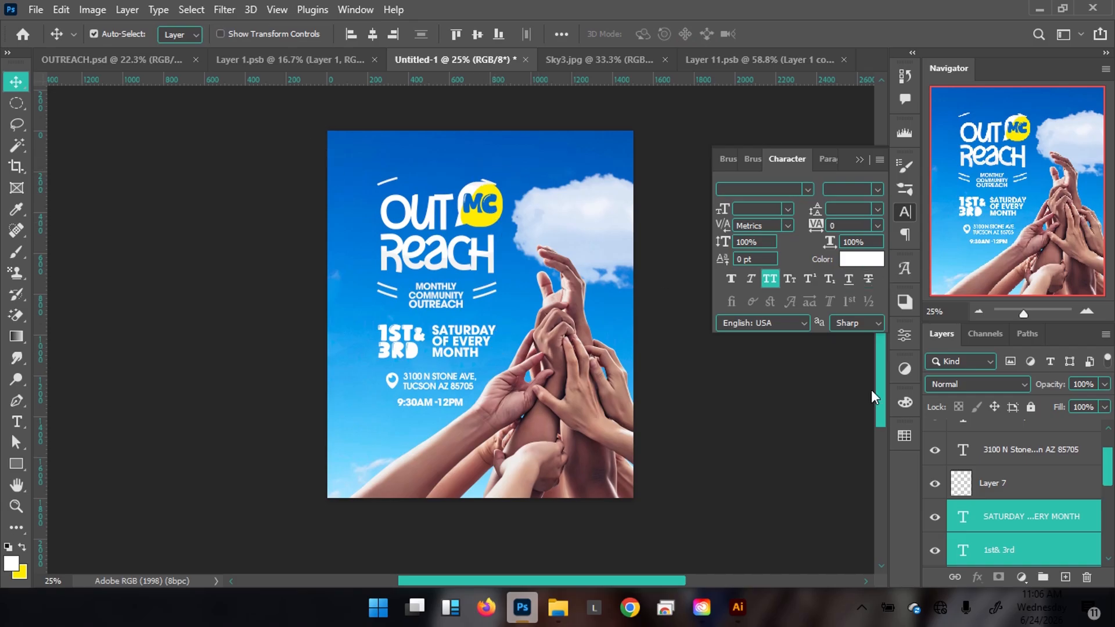
scroll(1025, 486, "up", 2)
left_click_drag(1037, 450, 1064, 577)
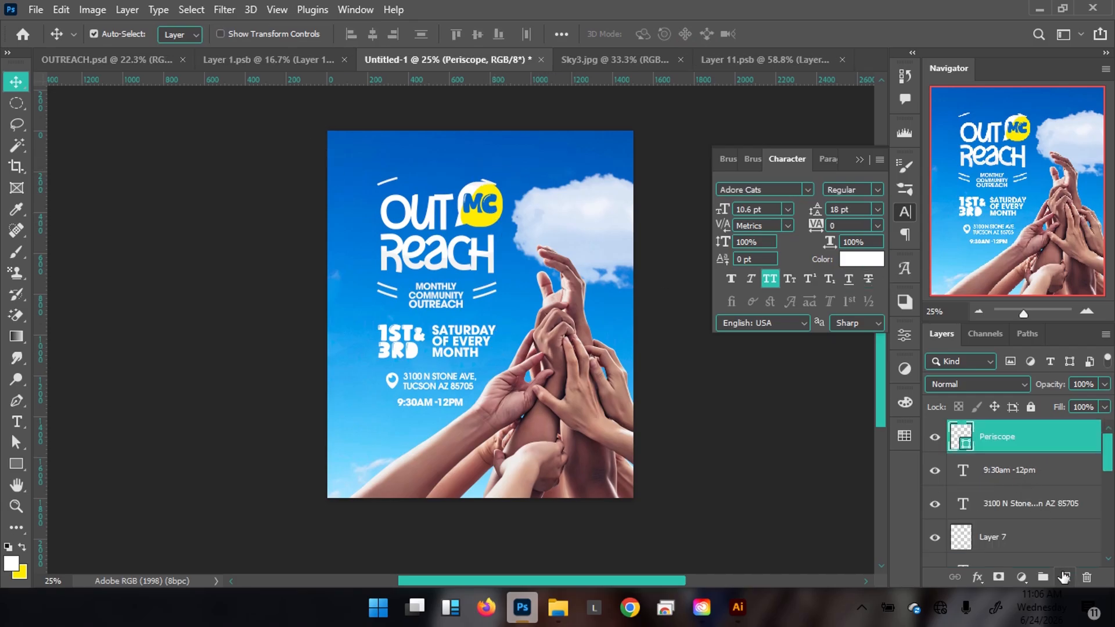
Add a new empty layer above Periscope and zoom in on the raised hands area.
left_click(1064, 576)
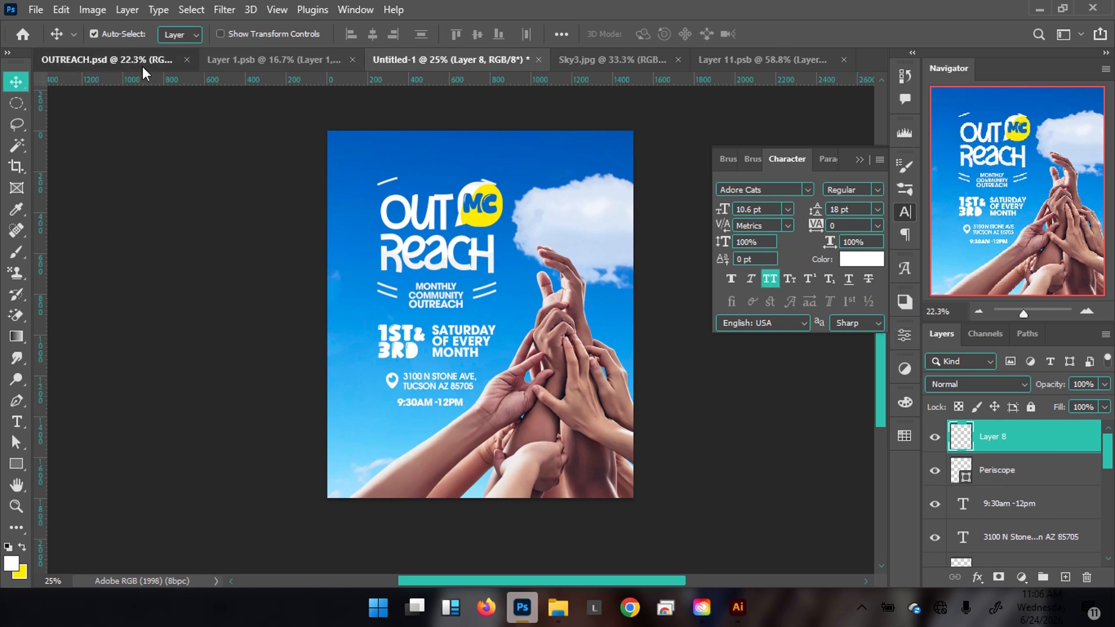
left_click(140, 61)
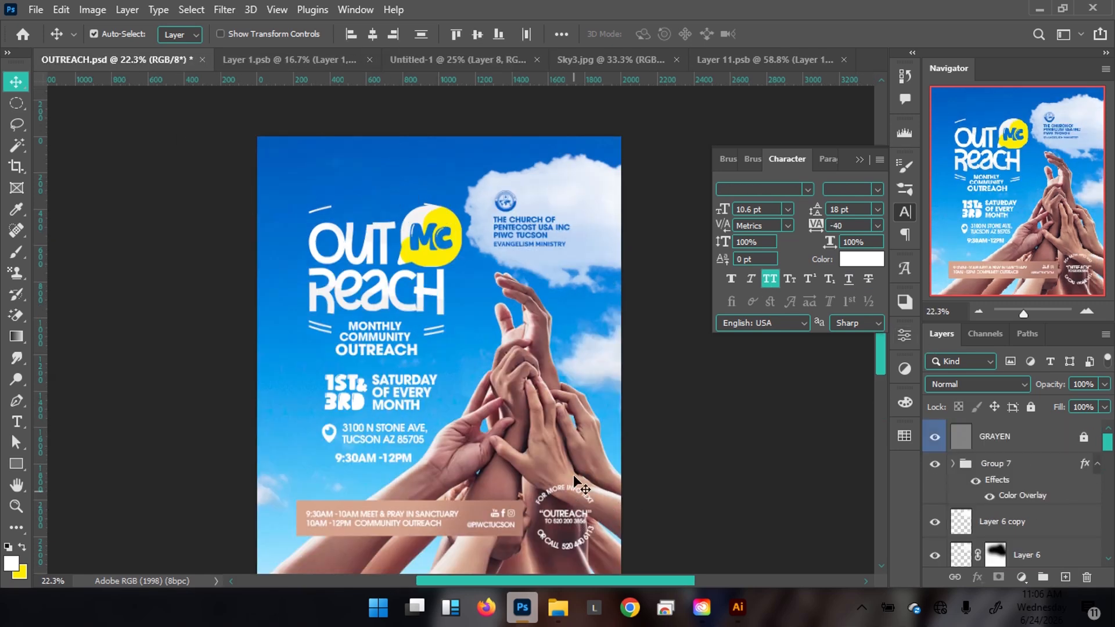
left_click(443, 62)
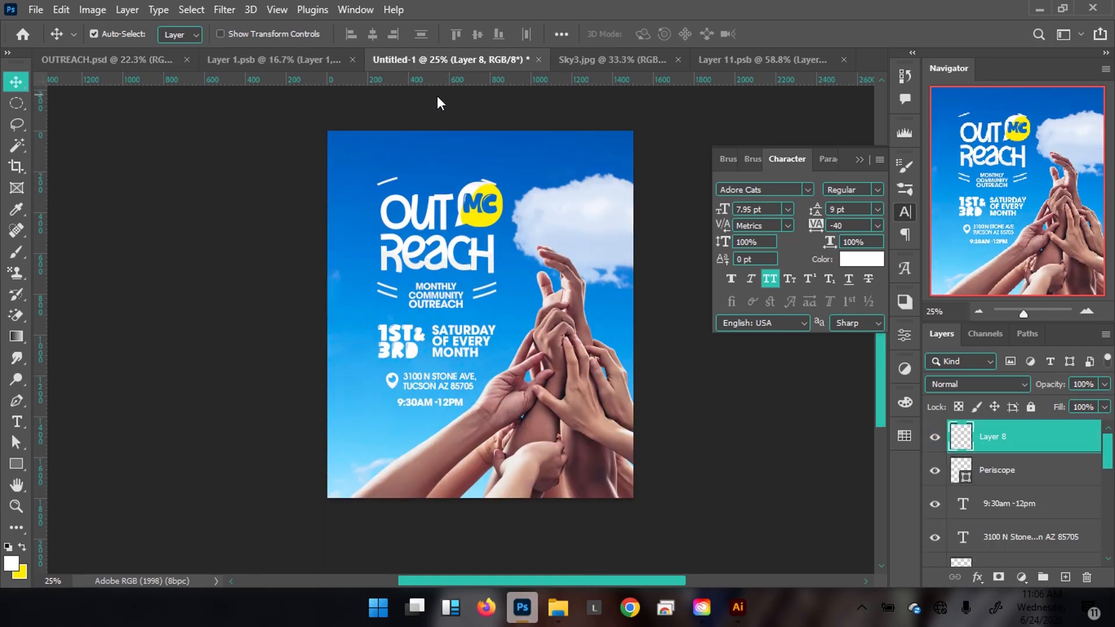
left_click_drag(563, 421, 593, 412)
left_click_drag(573, 407, 546, 383)
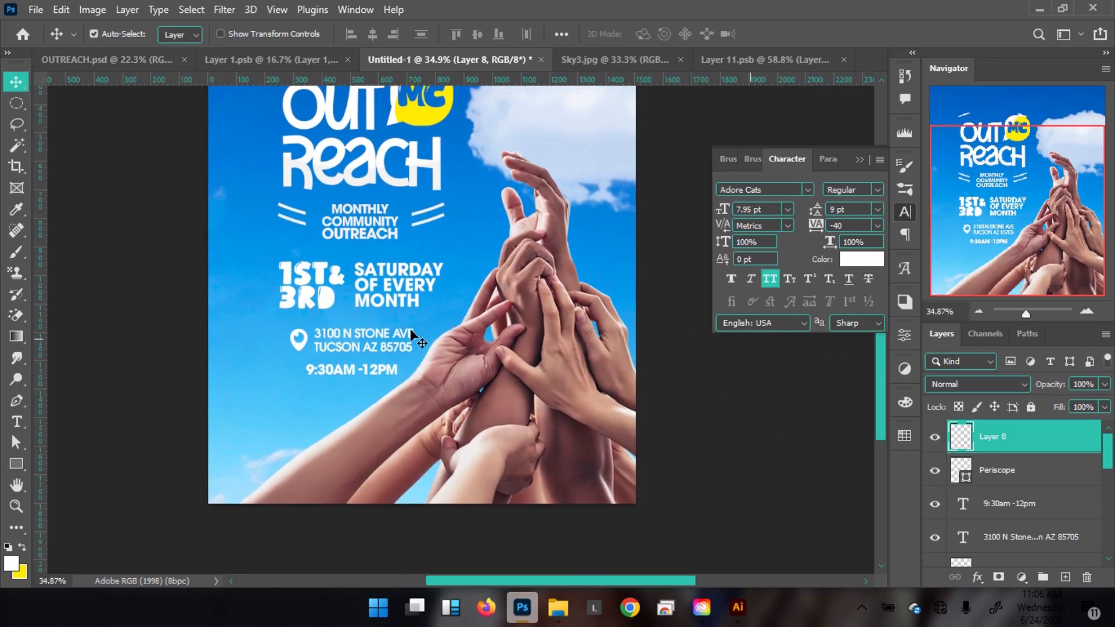
Draw a 292 × 292 px outlined circle over the raised hands with the Ellipse tool.
key("u")
right_click(21, 464)
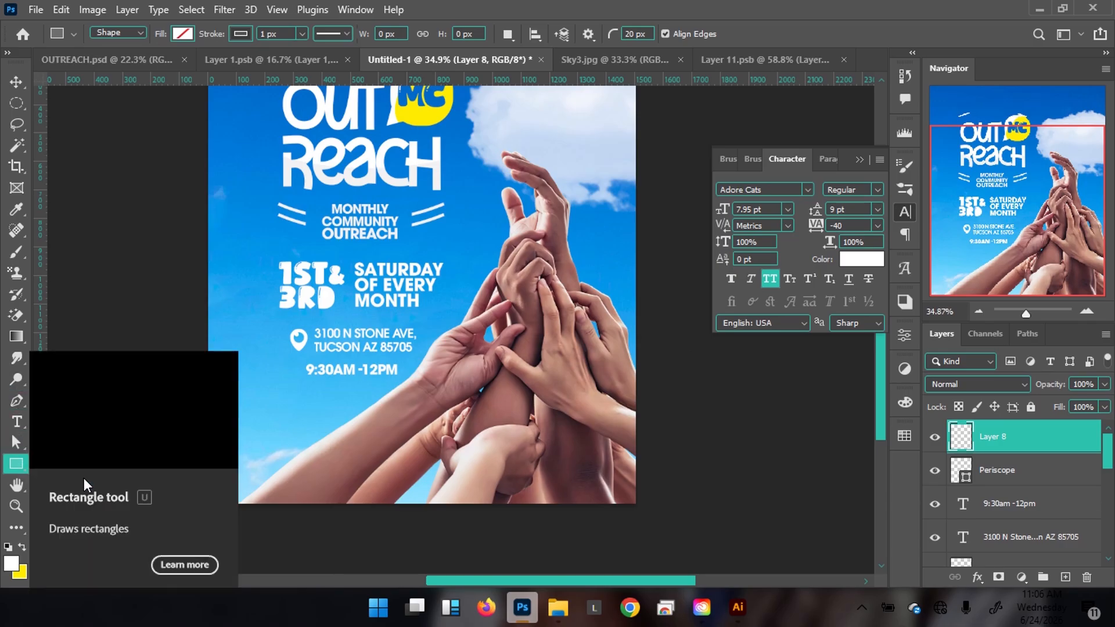
right_click(23, 468)
left_click(63, 482)
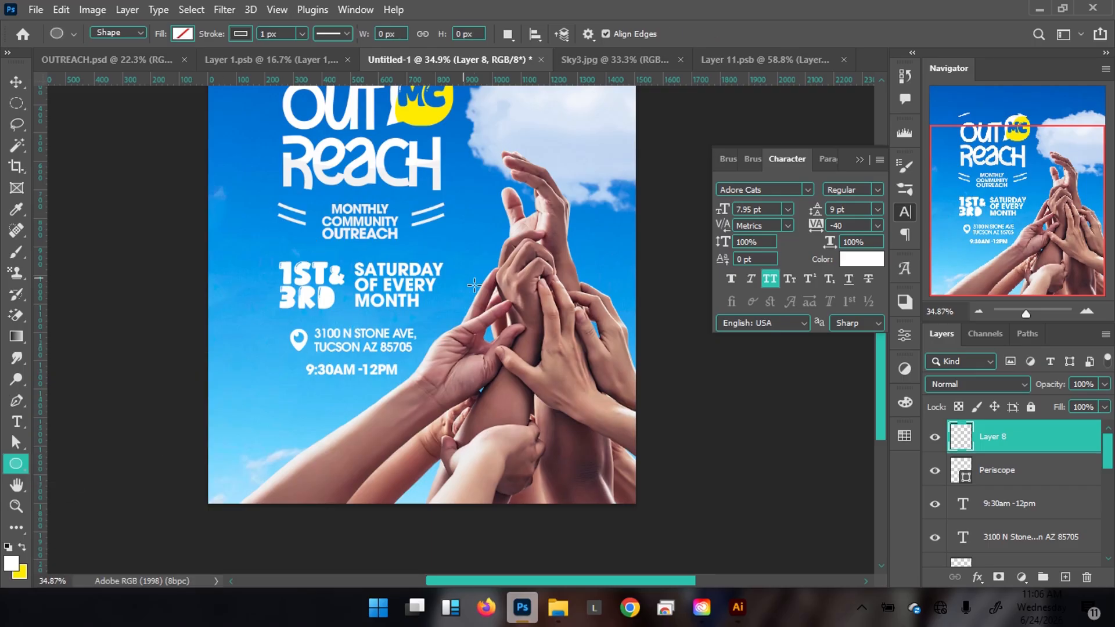
left_click_drag(491, 408, 582, 478)
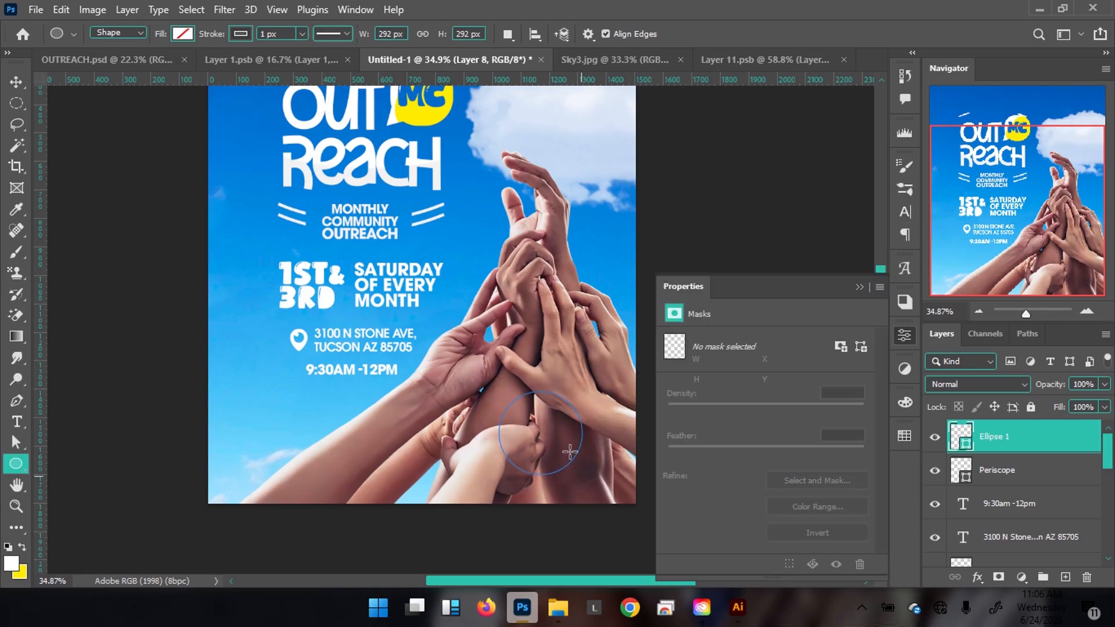
key("t")
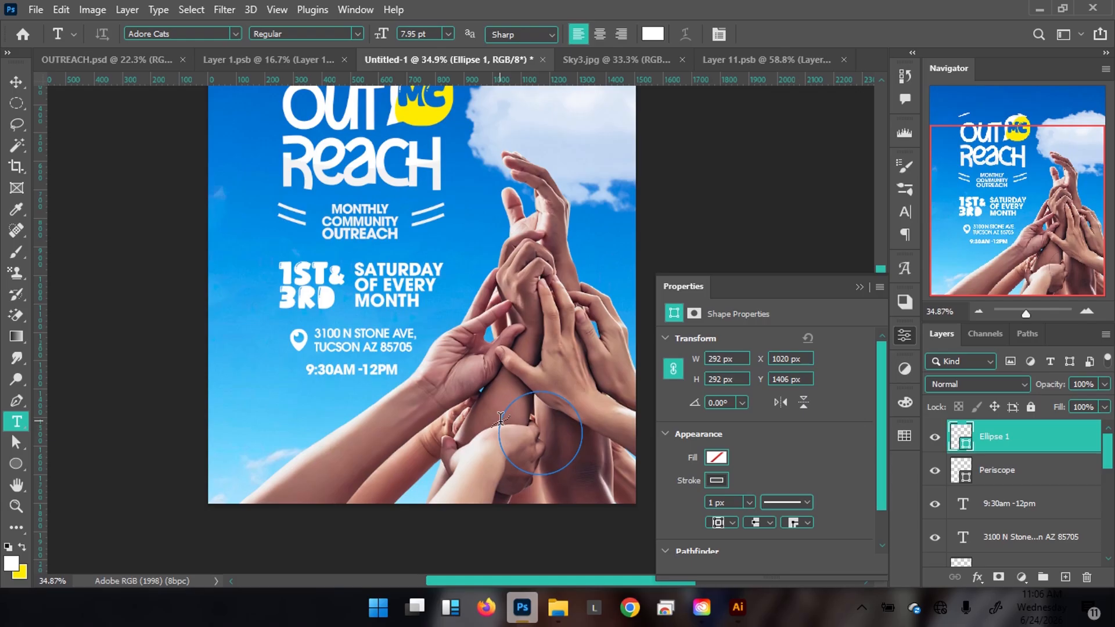
Type FOR MORE INFORMATION on the circle's path in ITC Avant Garde Gothic LT Bold, 6 pt.
left_click(500, 418)
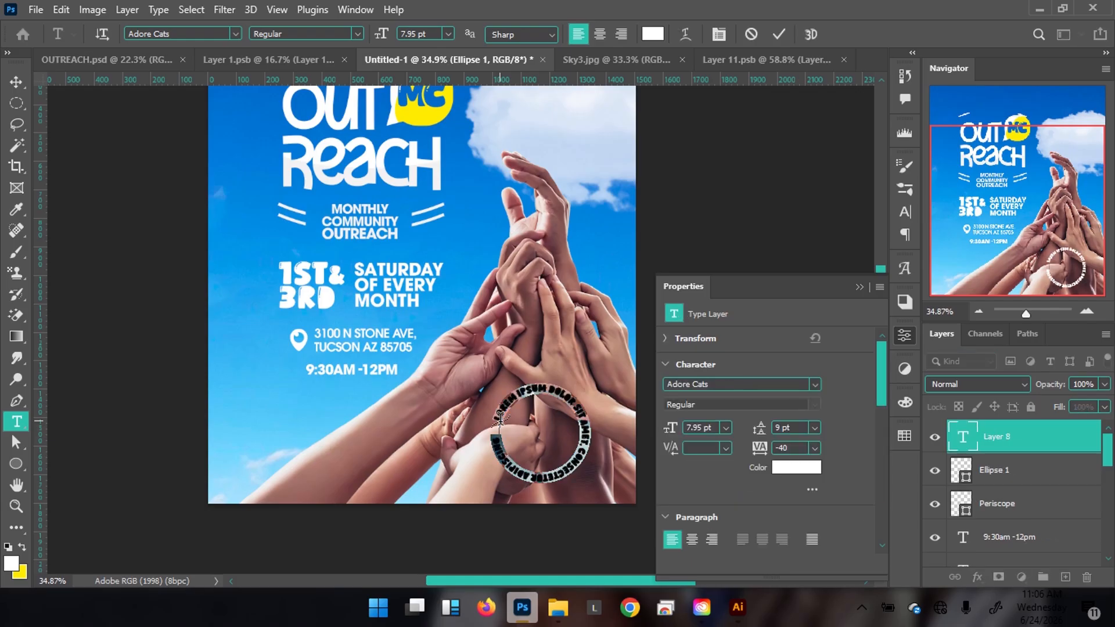
type("fre")
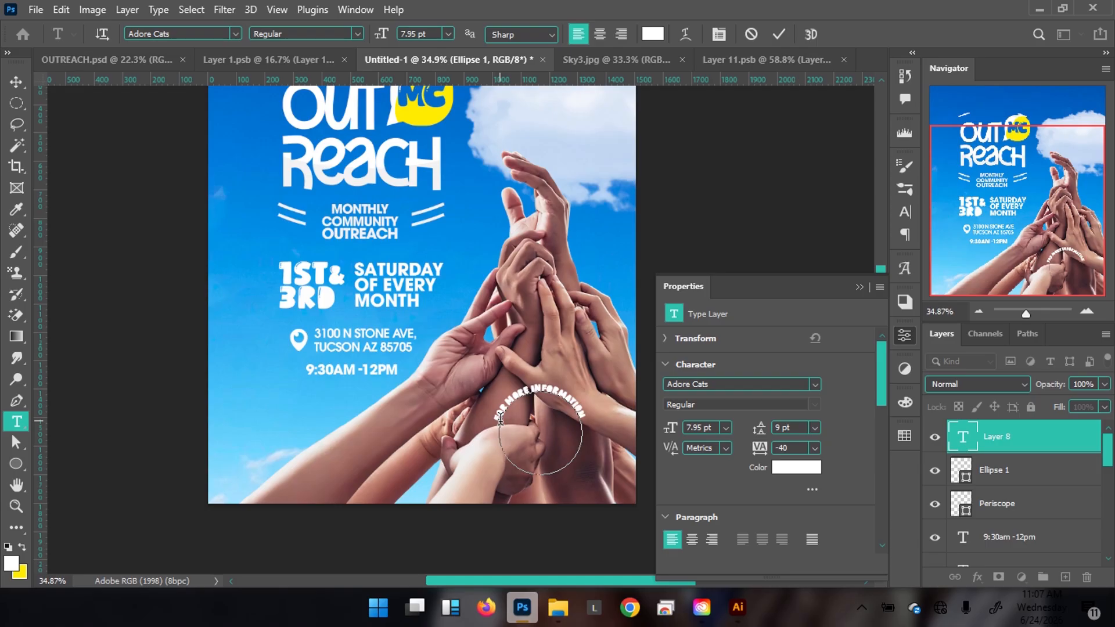
key("ctrl+a")
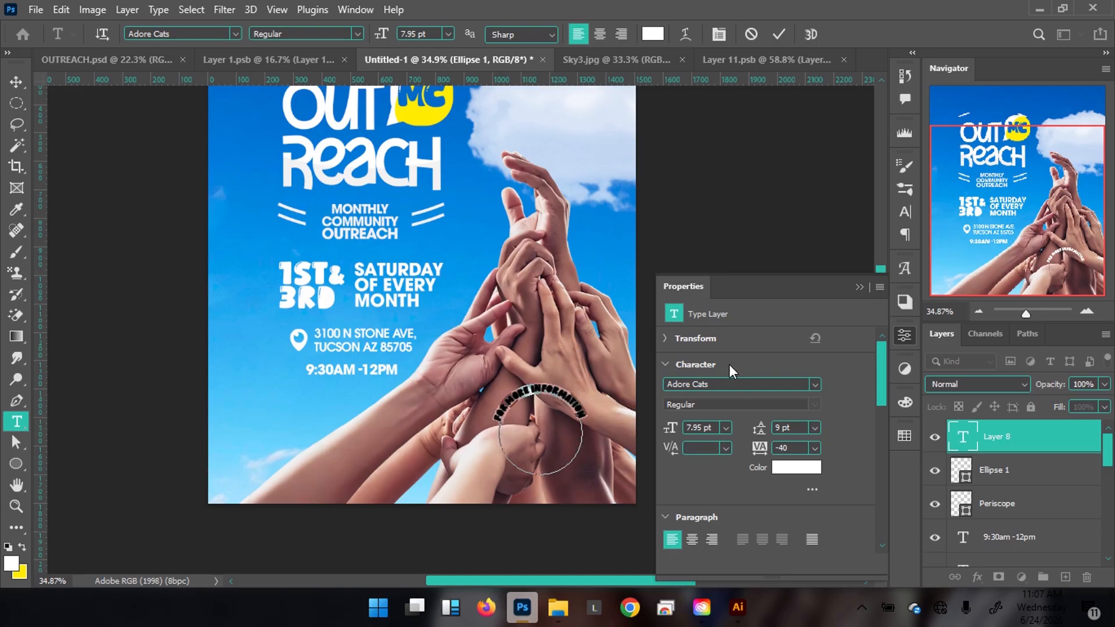
left_click(726, 382)
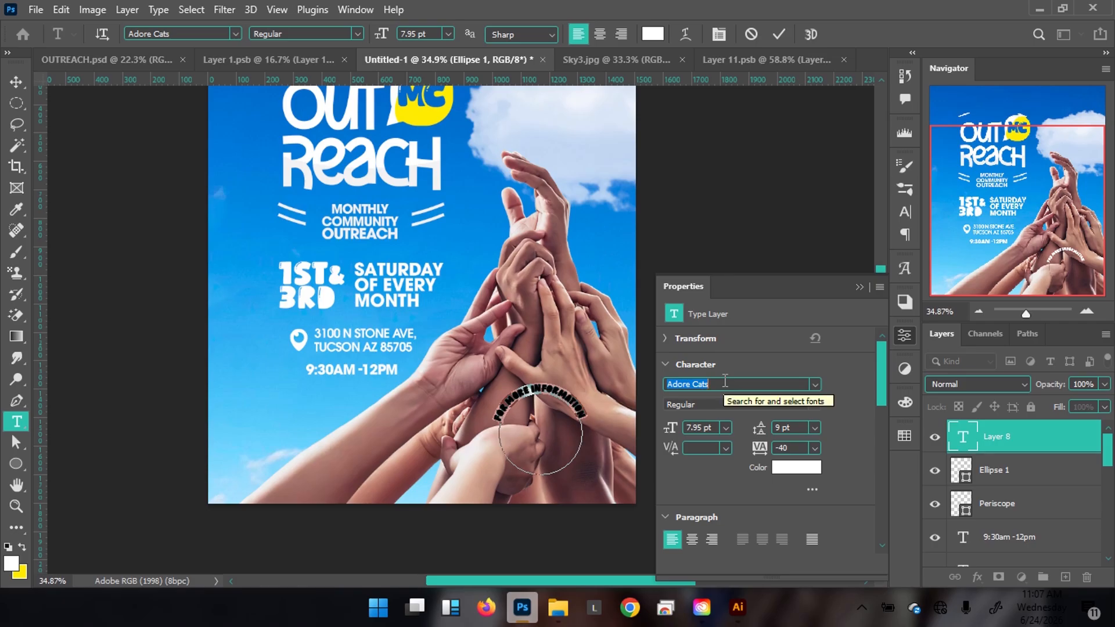
type("avant")
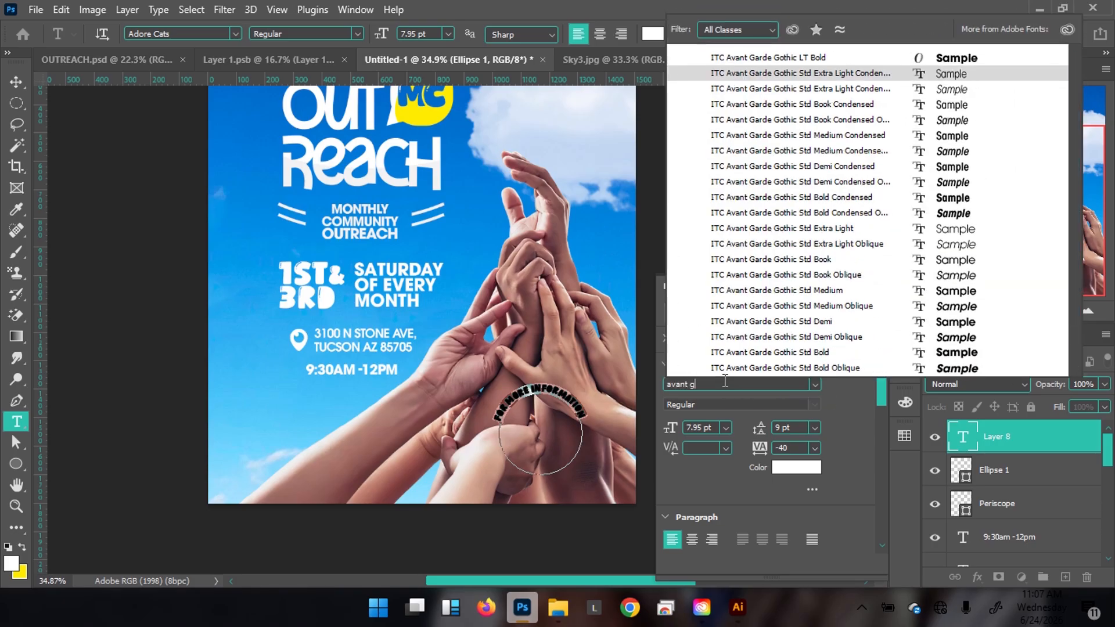
left_click(941, 59)
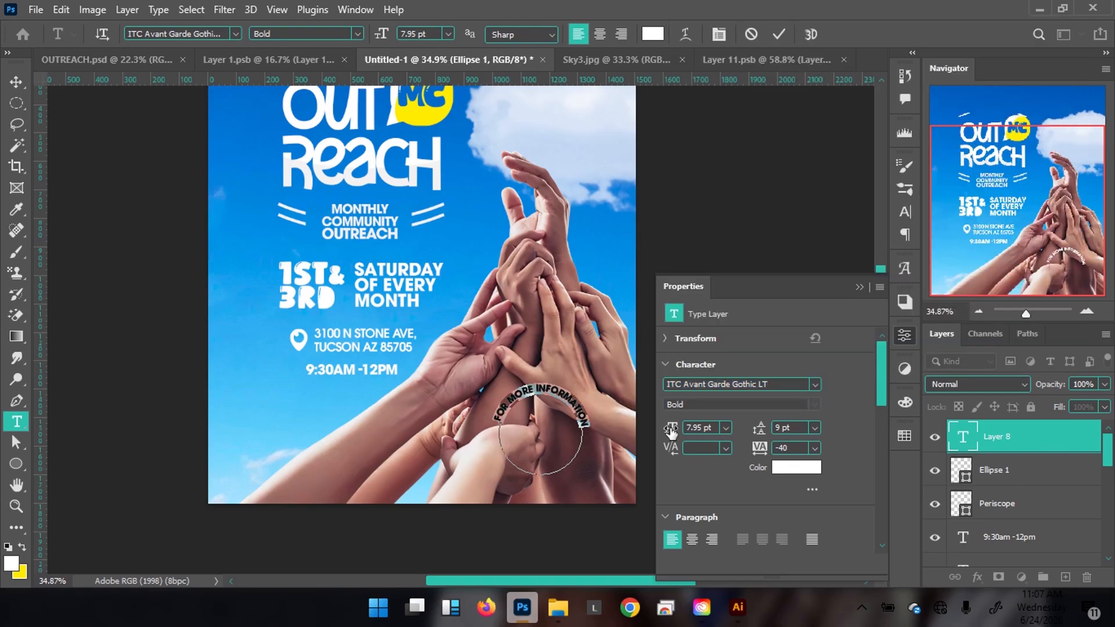
left_click_drag(672, 428, 718, 430)
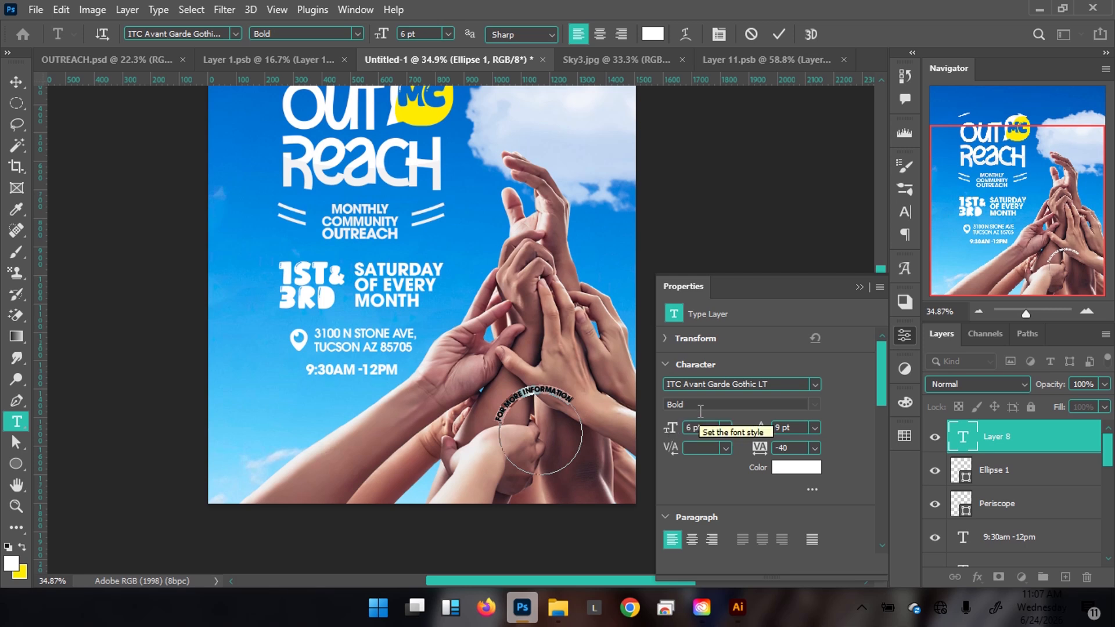
left_click(549, 394)
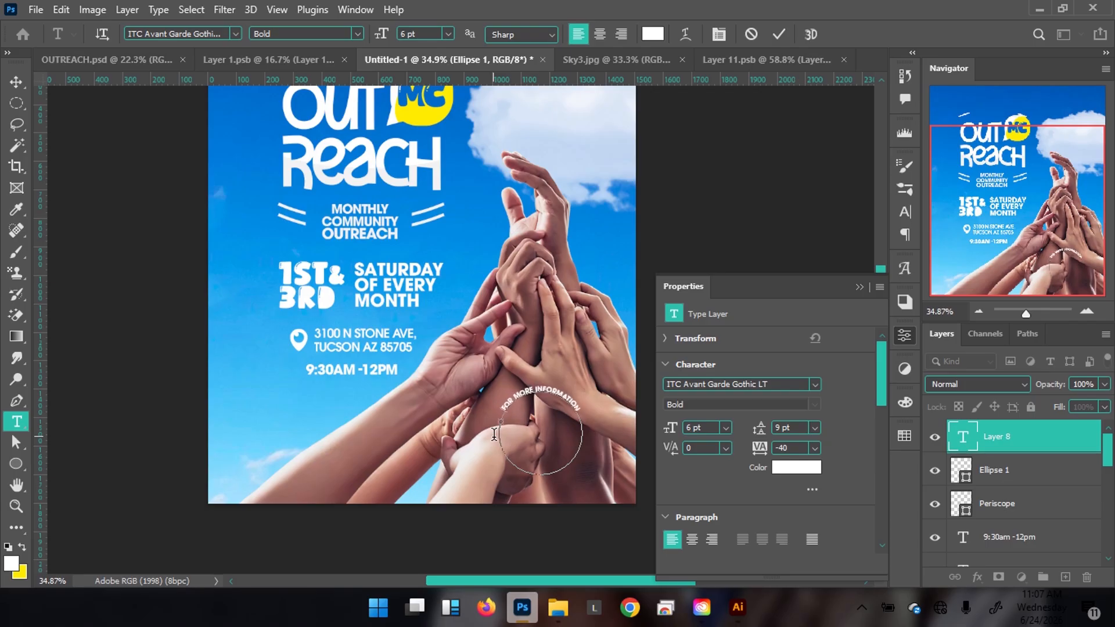
left_click(779, 34)
left_click_drag(536, 434, 591, 428)
left_click_drag(531, 405, 484, 375)
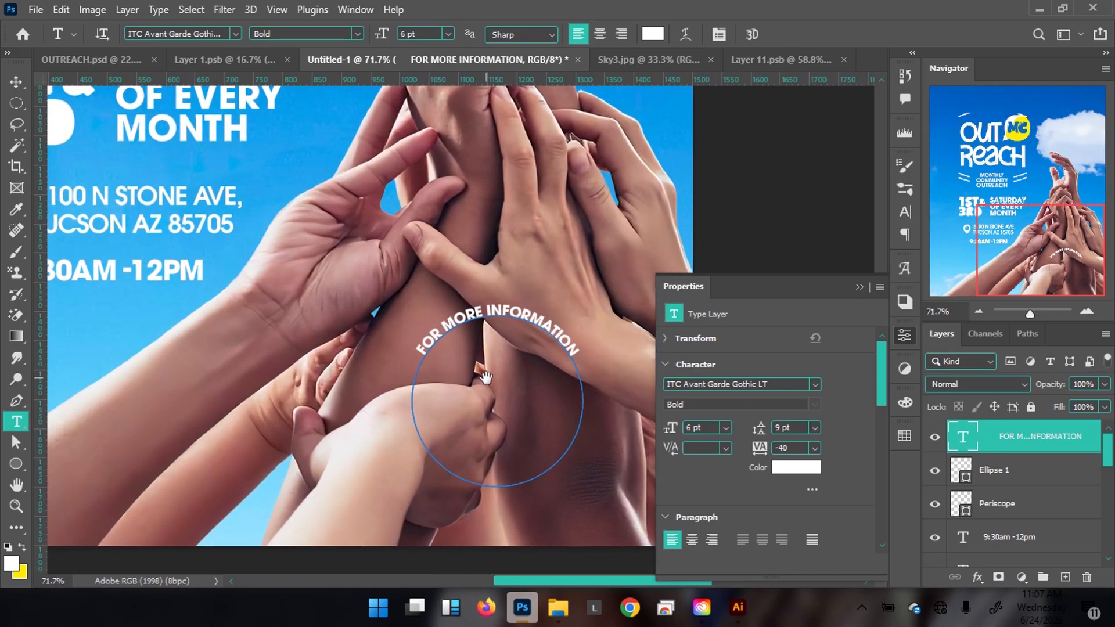
Duplicate the curved text layer and rotate the copy 180° to run along the bottom.
key("v")
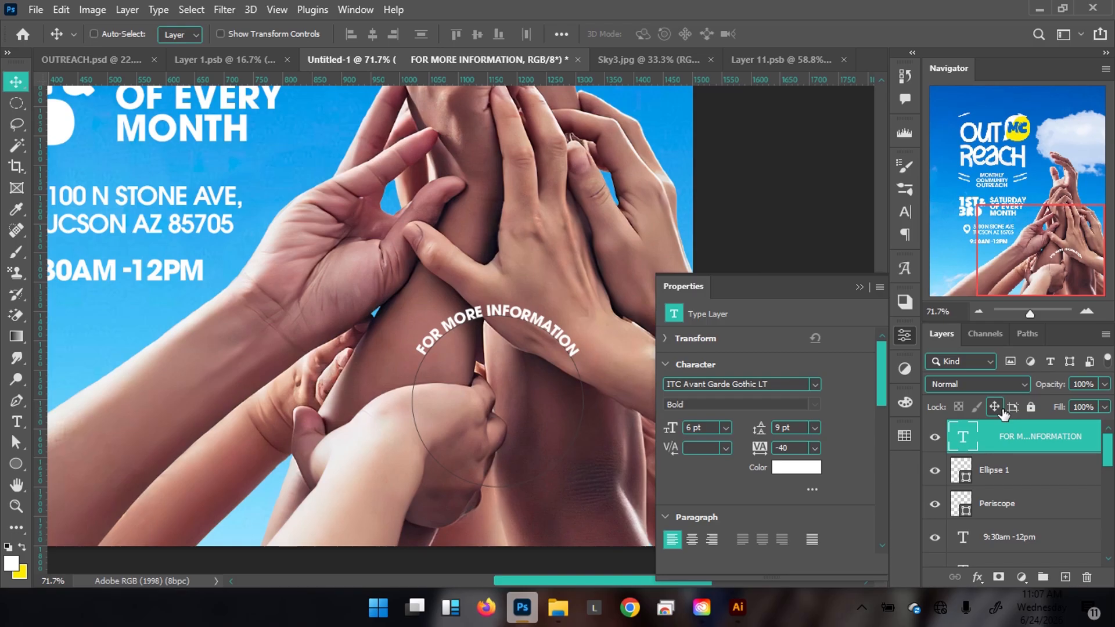
key("ctrl+j")
key("ctrl+t")
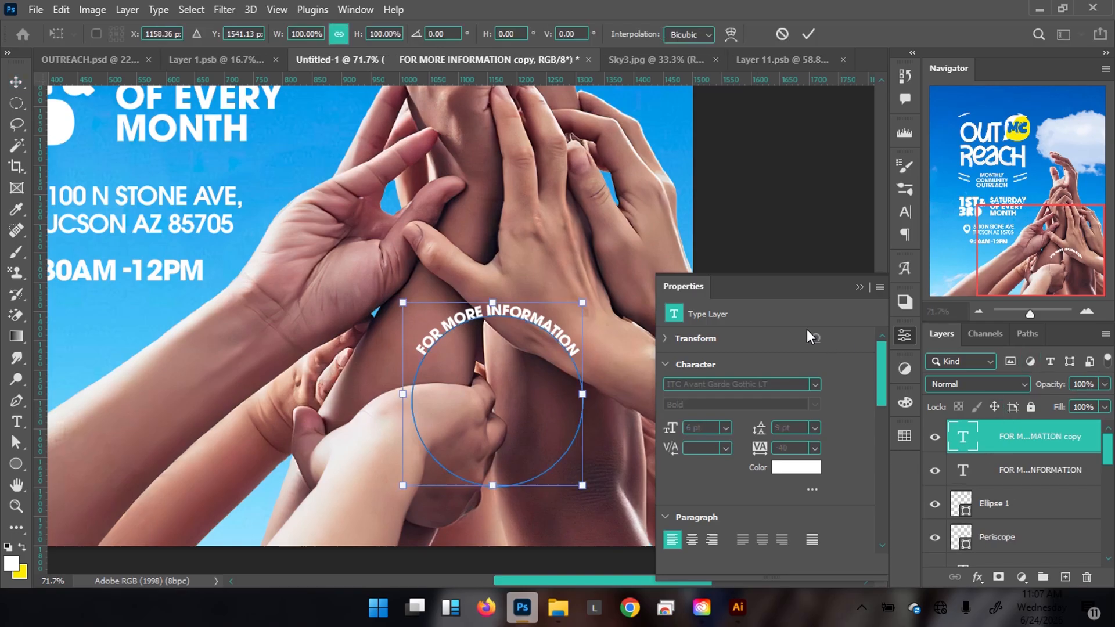
left_click_drag(584, 274, 422, 480)
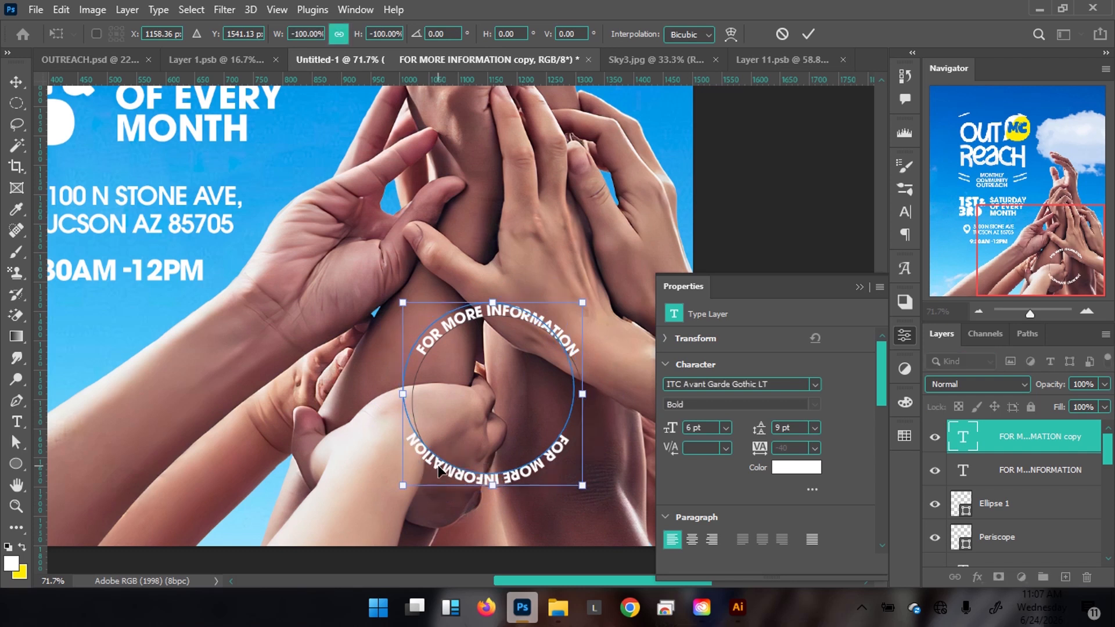
key("Return")
Nudge the bottom text copy slightly and try hiding and locking the text layers.
key("shift+Right")
key("shift+Right")
key("shift+Right")
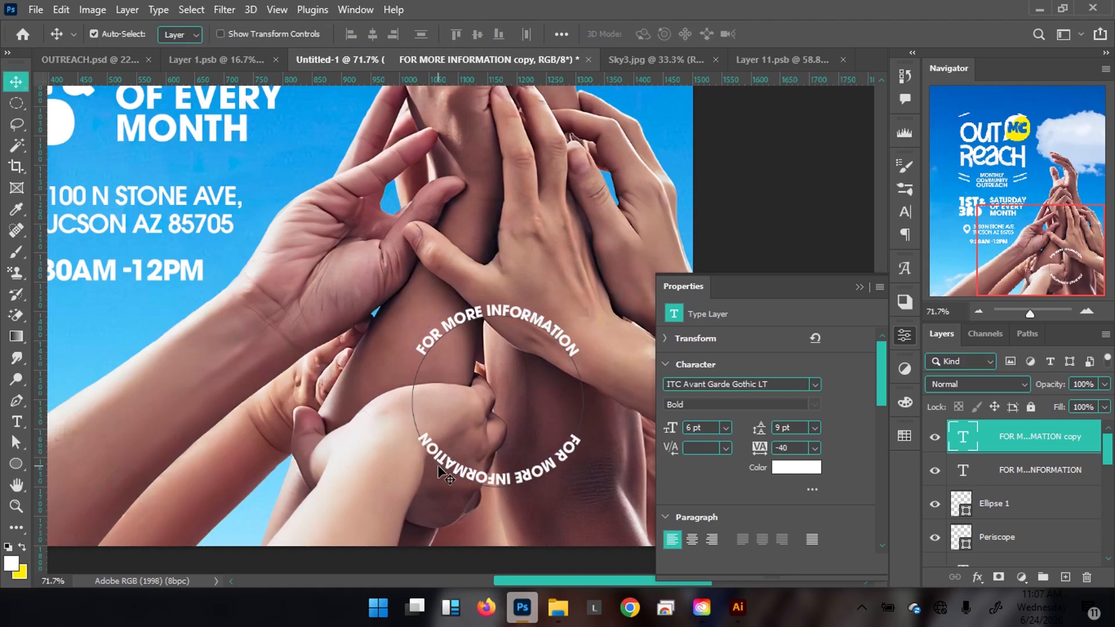
key("Left")
key("Left")
key("Left")
key("Left")
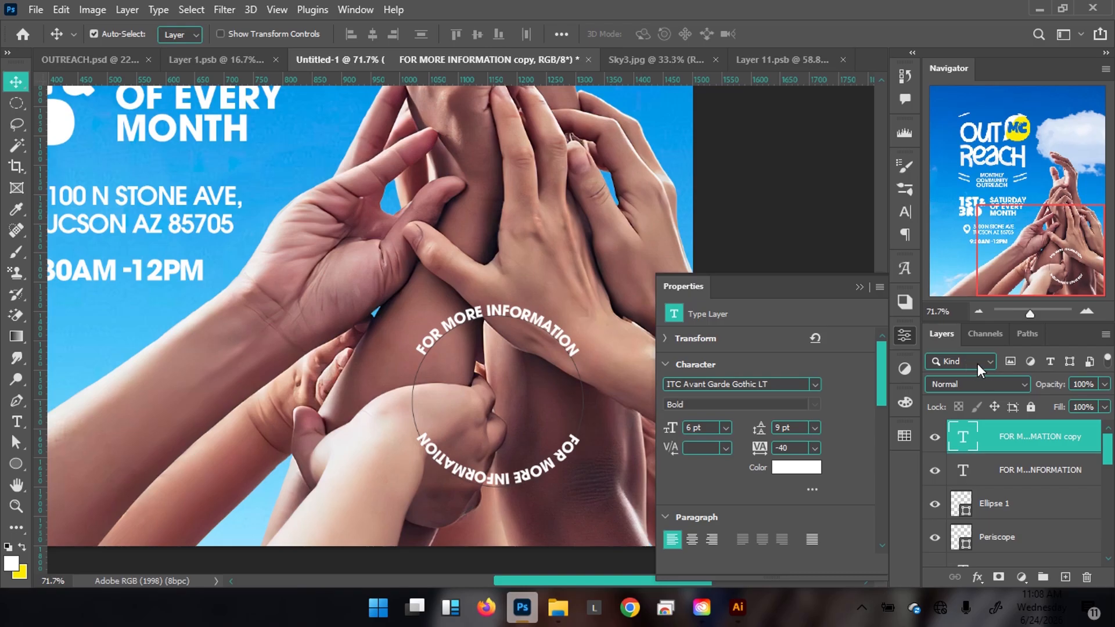
left_click(935, 472)
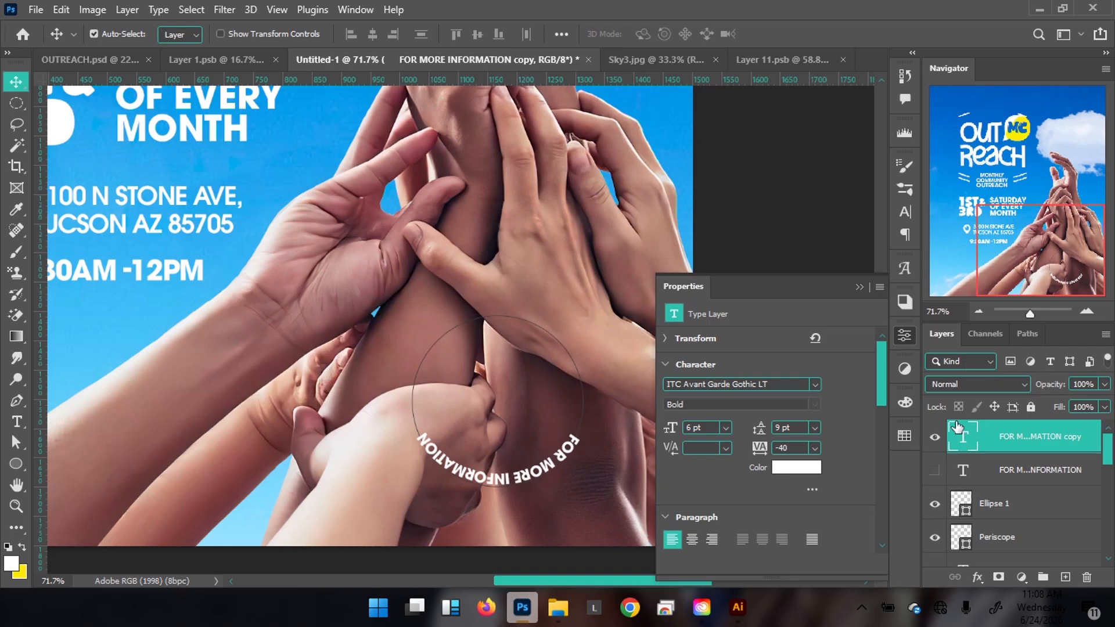
left_click(1031, 406)
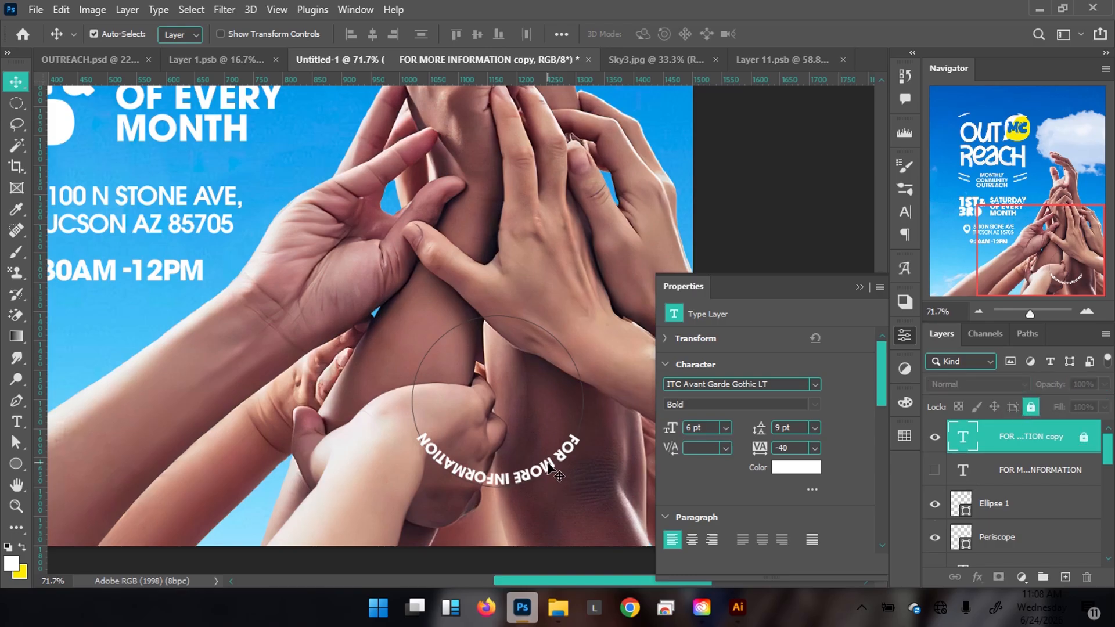
Select the FOR MORE INFORMATION copy layer, unlock it, and toggle the top arc's visibility.
left_click(550, 471)
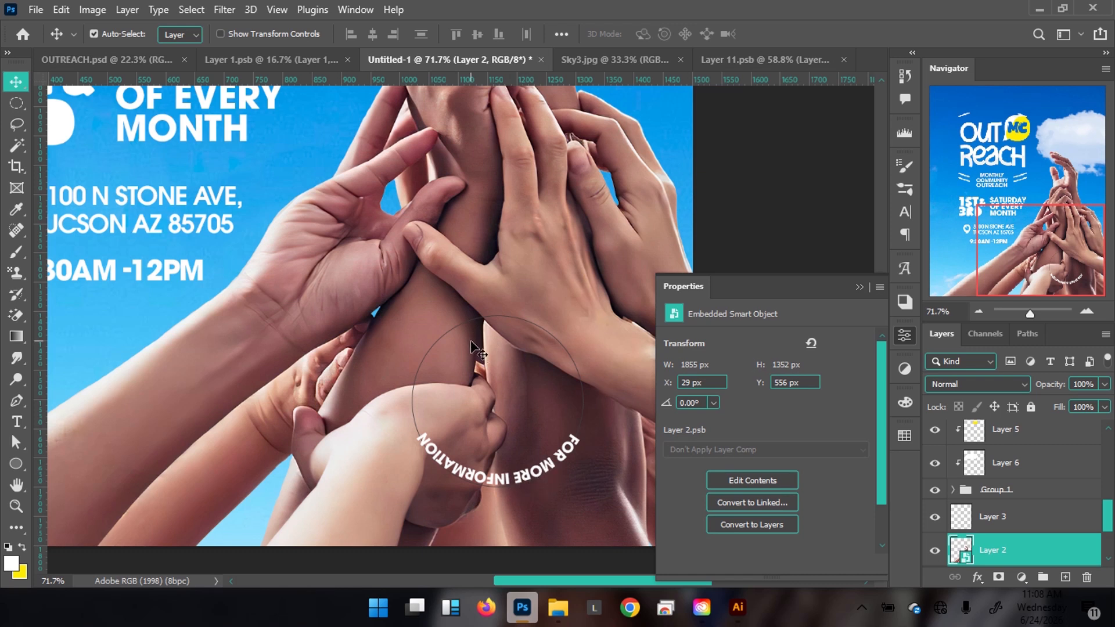
right_click(493, 475)
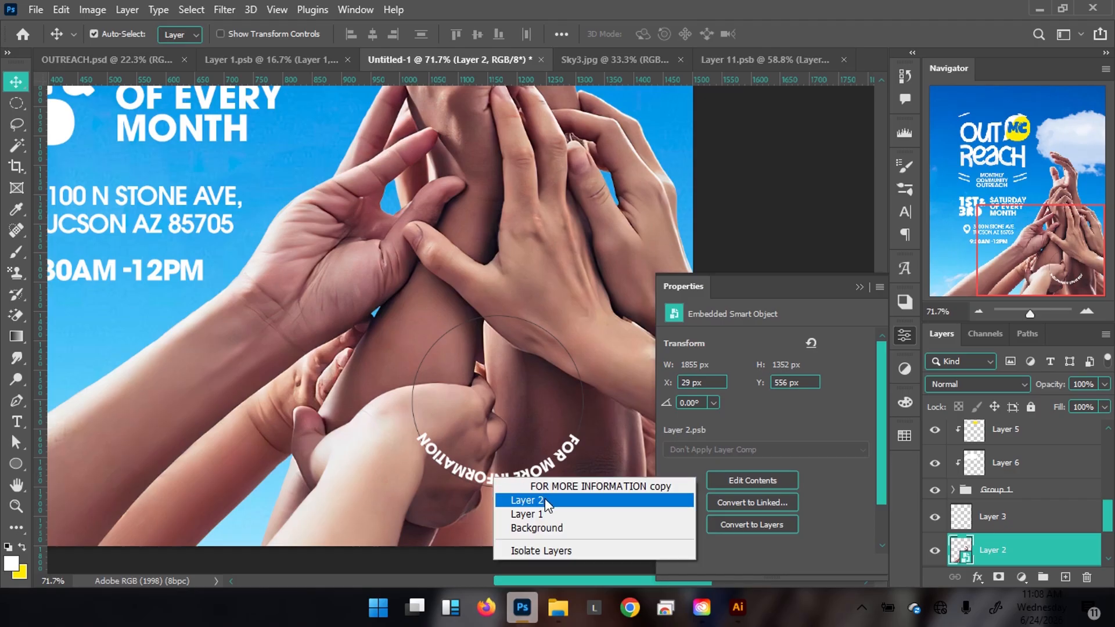
left_click(555, 486)
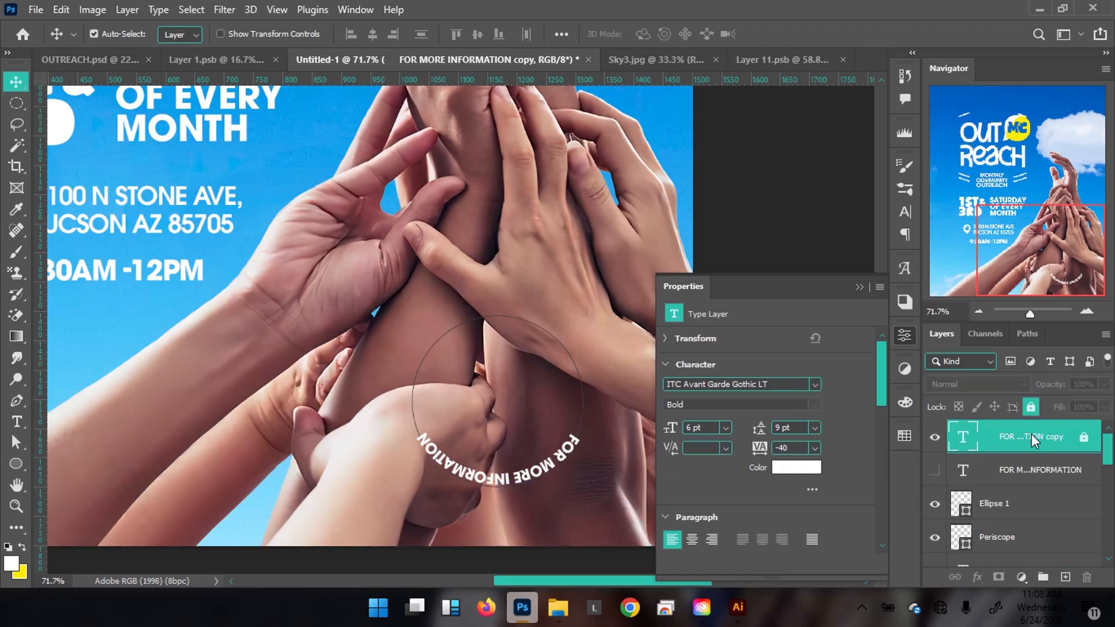
left_click(935, 470)
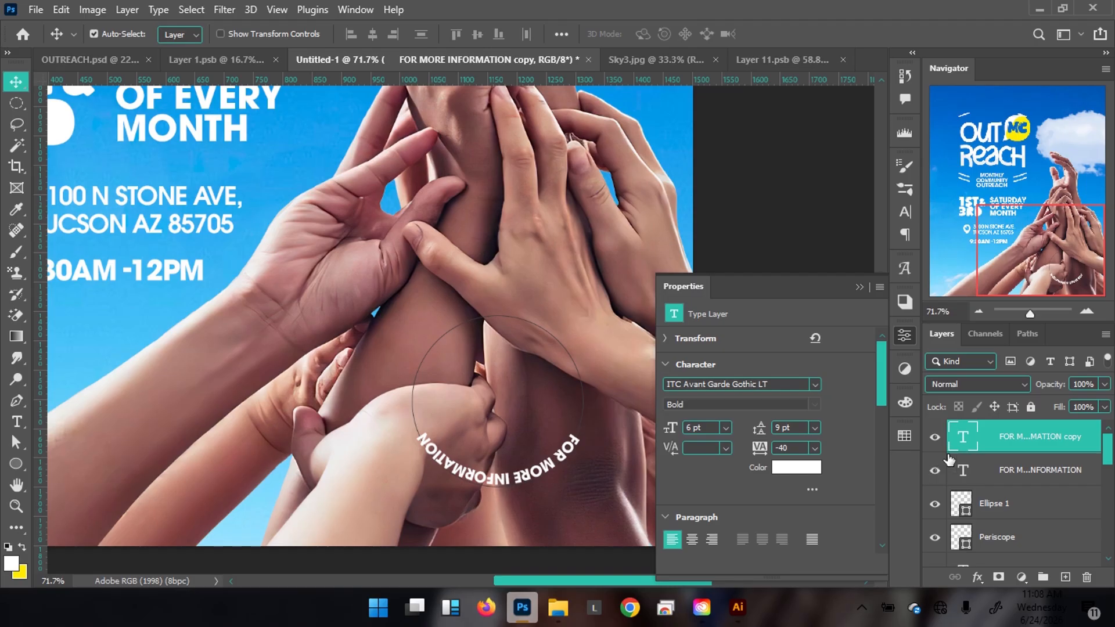
left_click(1022, 465)
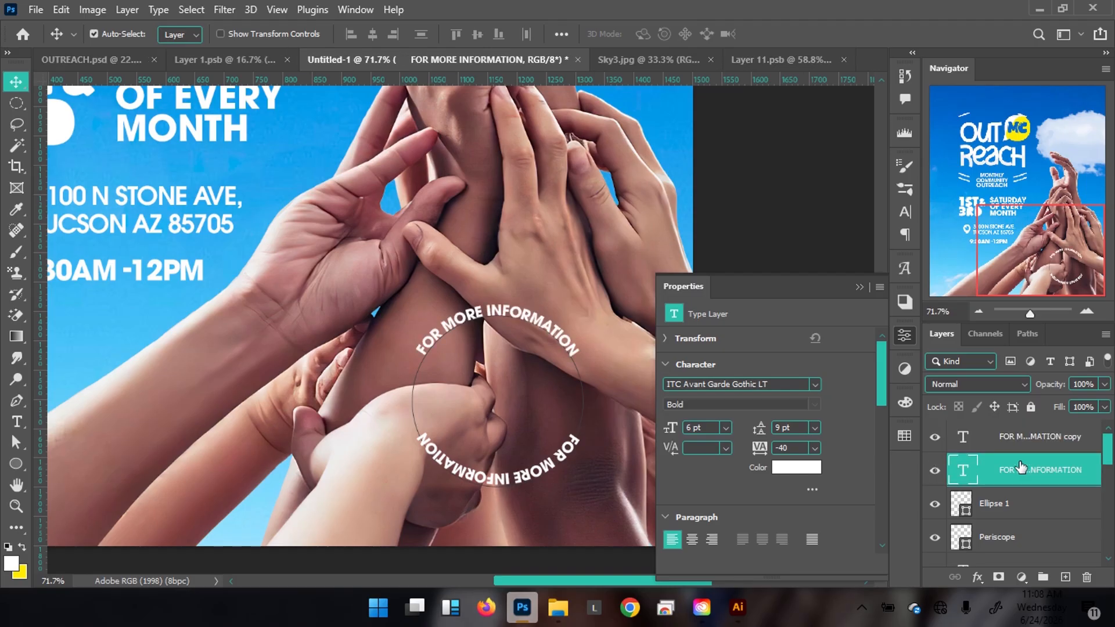
left_click(936, 470)
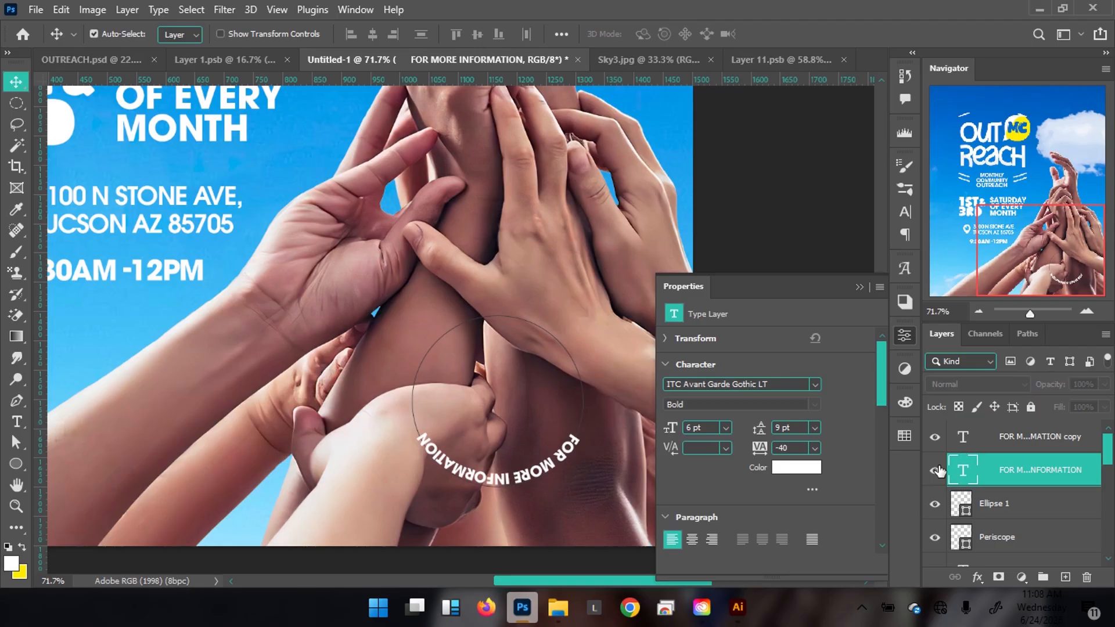
left_click(936, 469)
Hide and lock the original top-arc text layer, then reselect the bottom copy.
left_click(1021, 441)
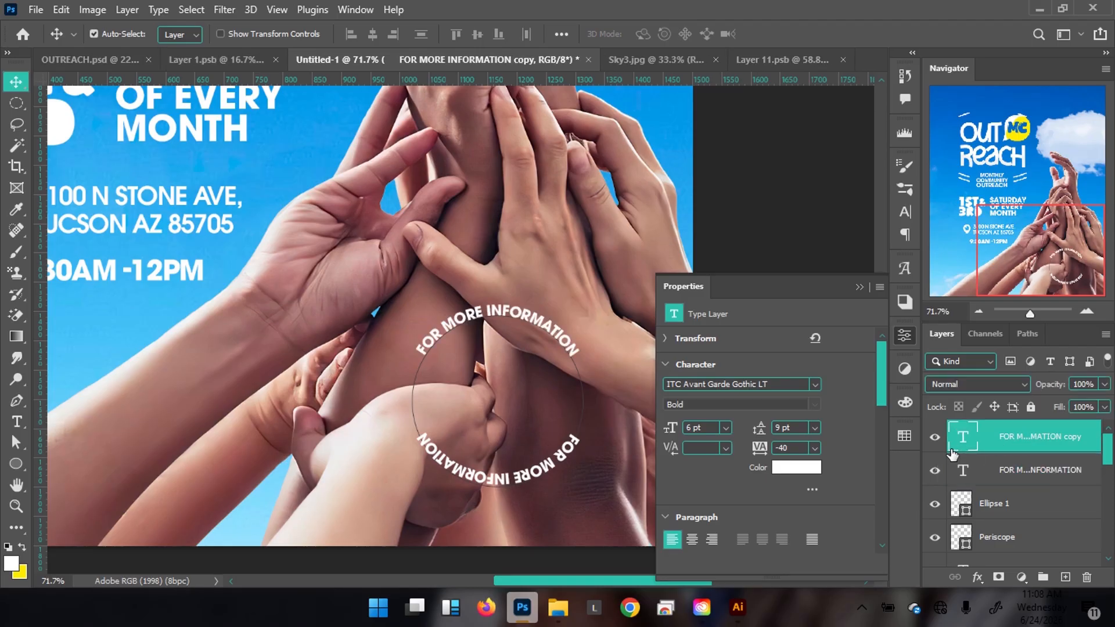
left_click(935, 444)
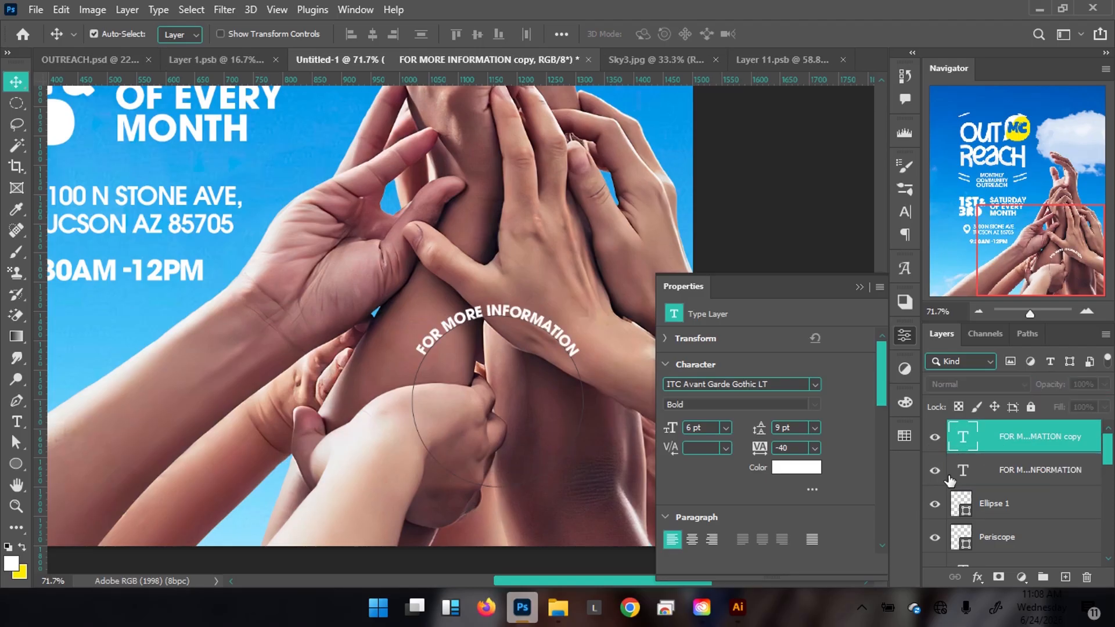
left_click(965, 478)
left_click(934, 469)
left_click(1031, 407)
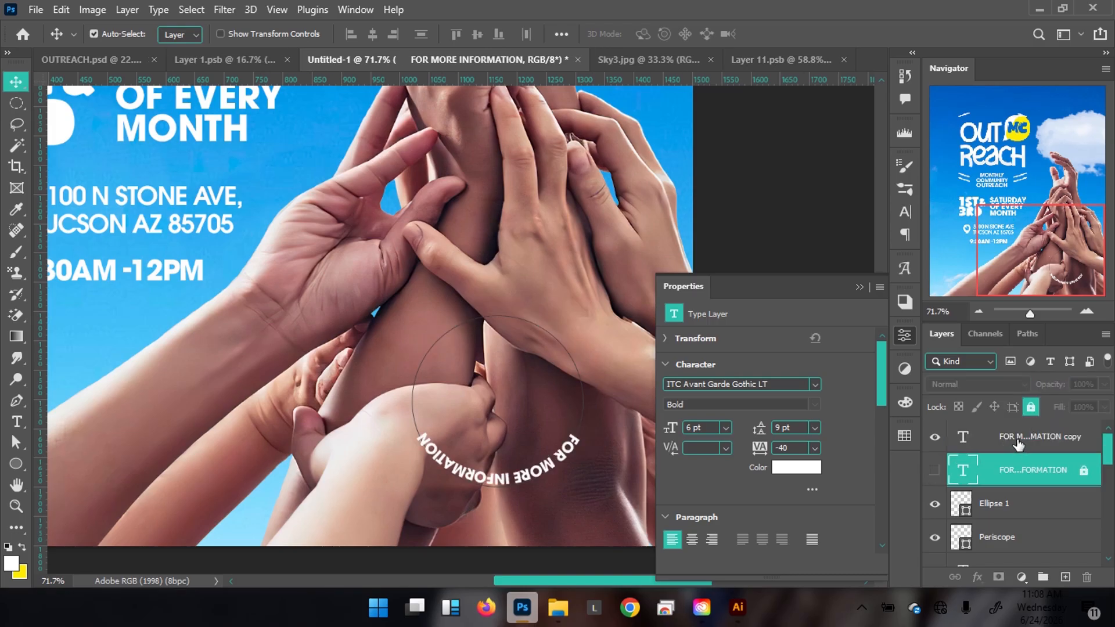
left_click(498, 480)
Slide the copied text along its path to the other side of the circle.
double_click(498, 484)
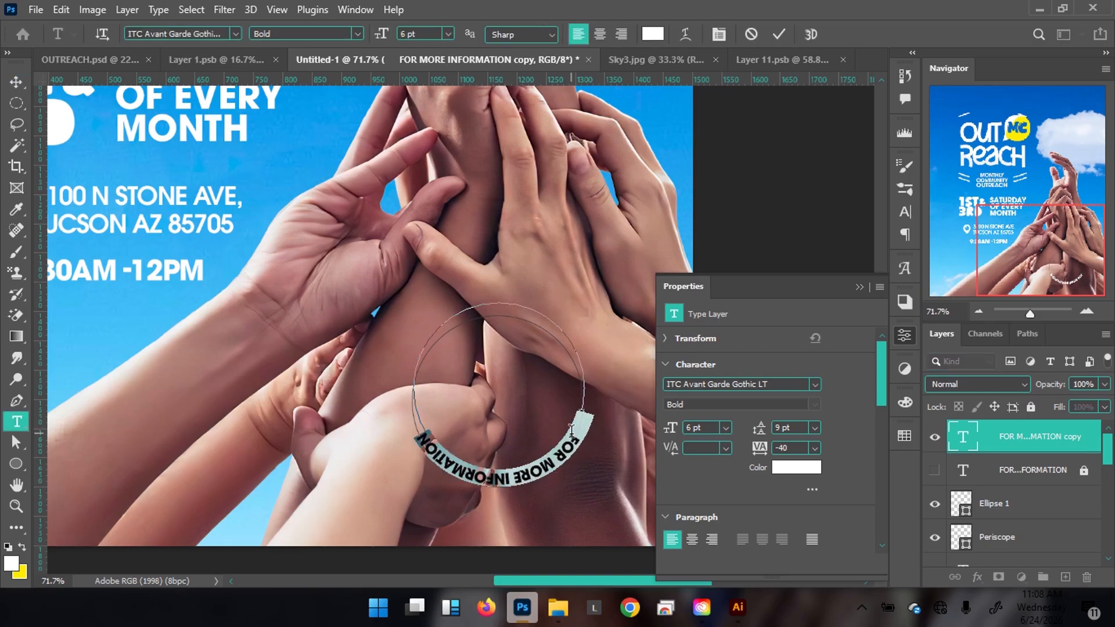
key("ctrl+Return")
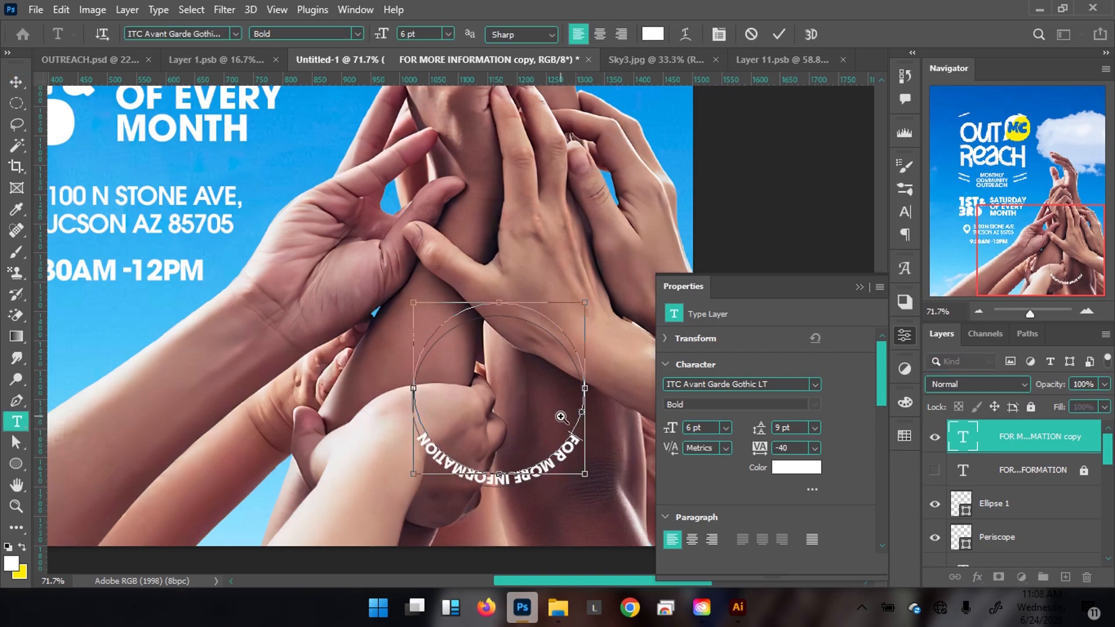
left_click(561, 417, "ctrl")
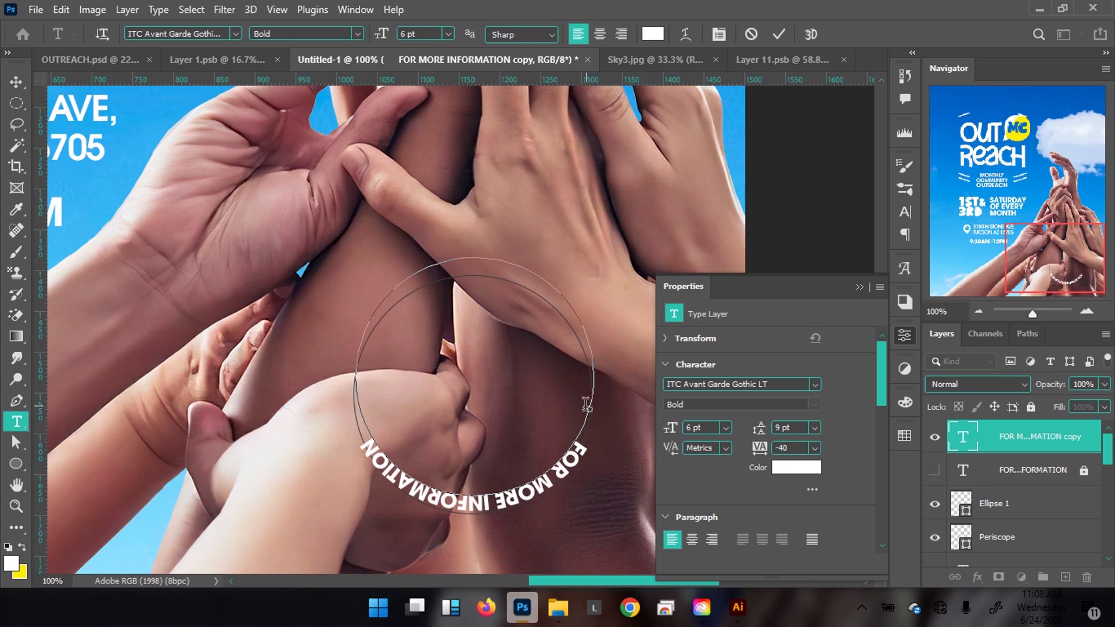
key("ctrl")
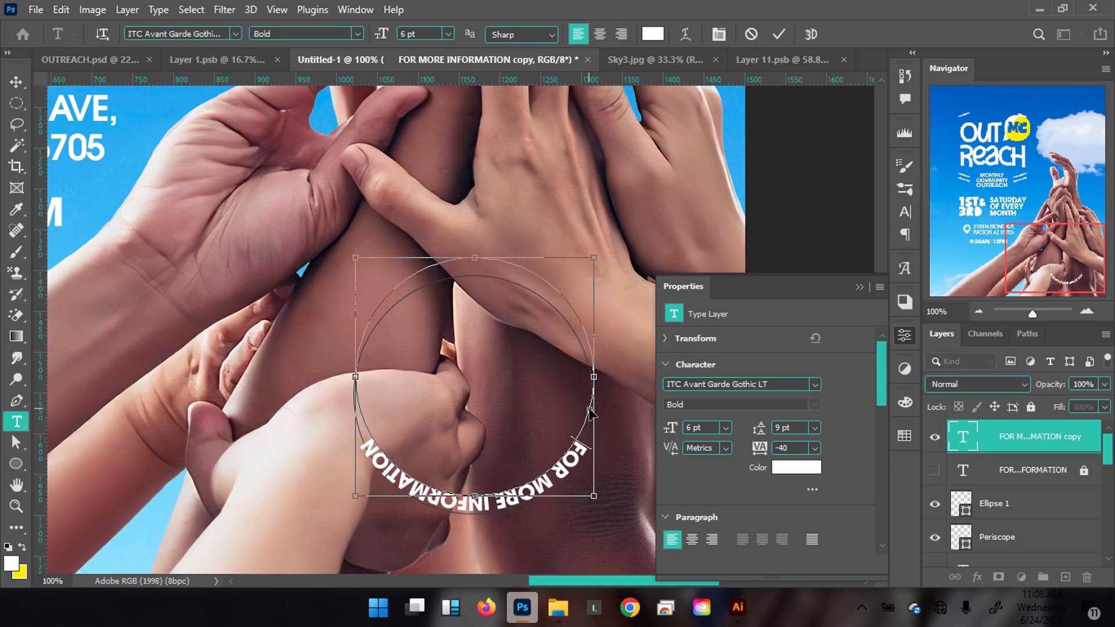
left_click_drag(590, 414, 544, 402)
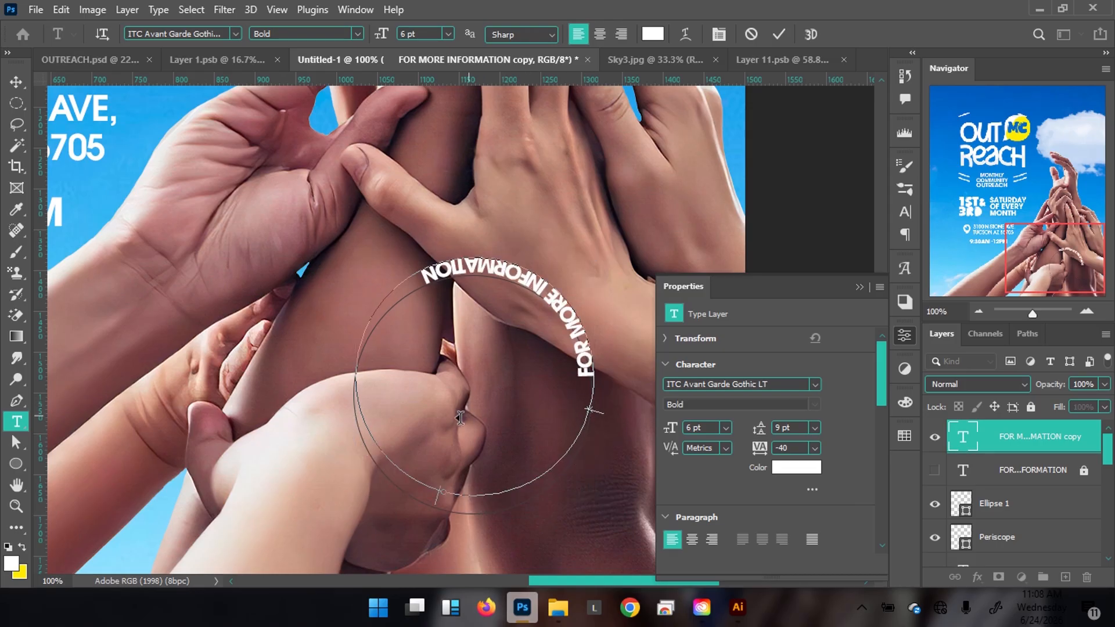
key("ctrl")
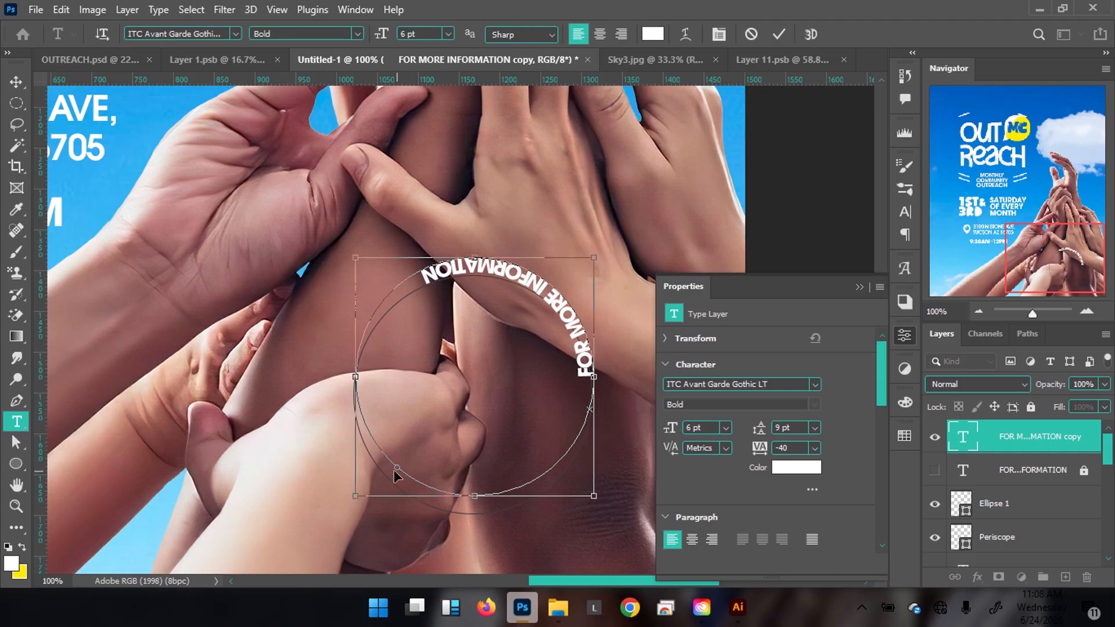
left_click(18, 81)
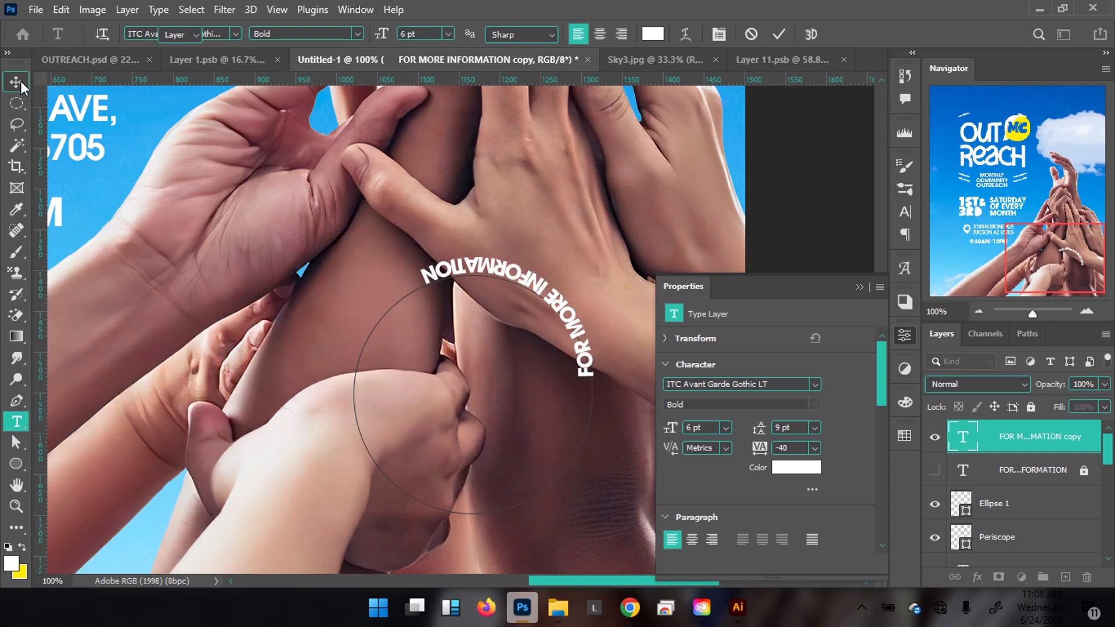
Rotate the copied text about 151° so it reads upright along the circle's bottom.
key("ctrl+t")
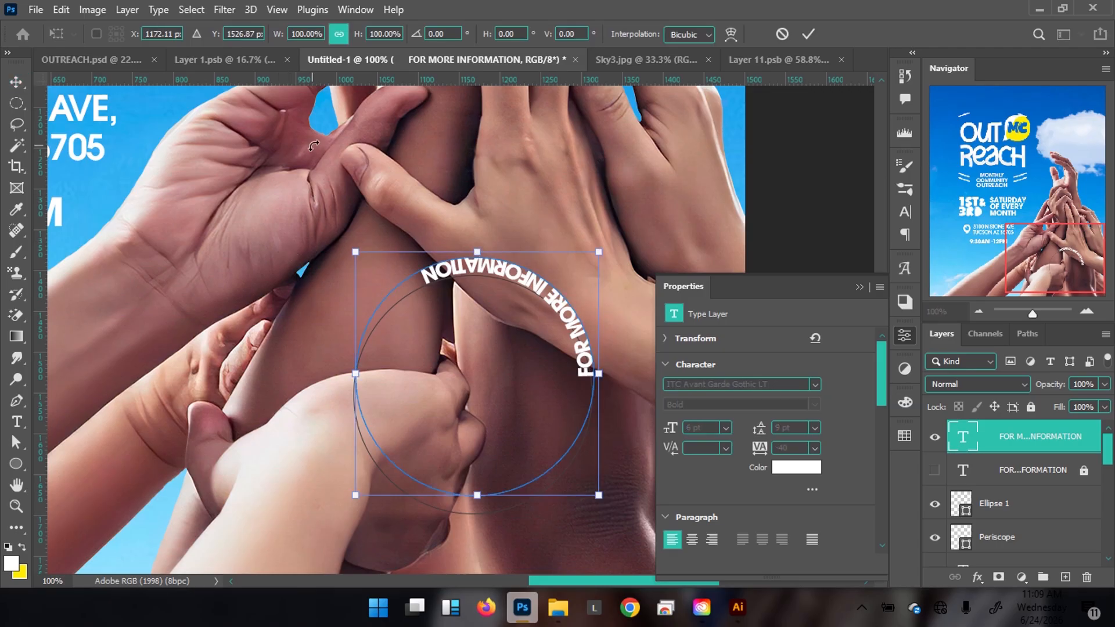
left_click_drag(295, 200, 674, 403)
key("Return")
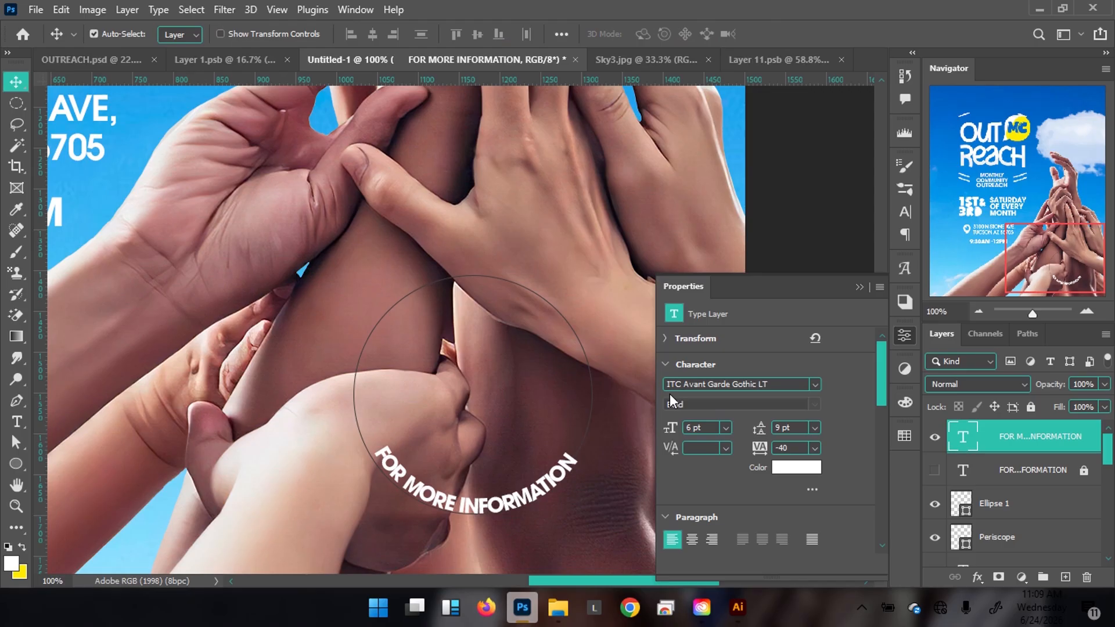
Make the original FOR MORE INFORMATION arc visible again and compare it with the OUTREACH.psd badge.
left_click(934, 470)
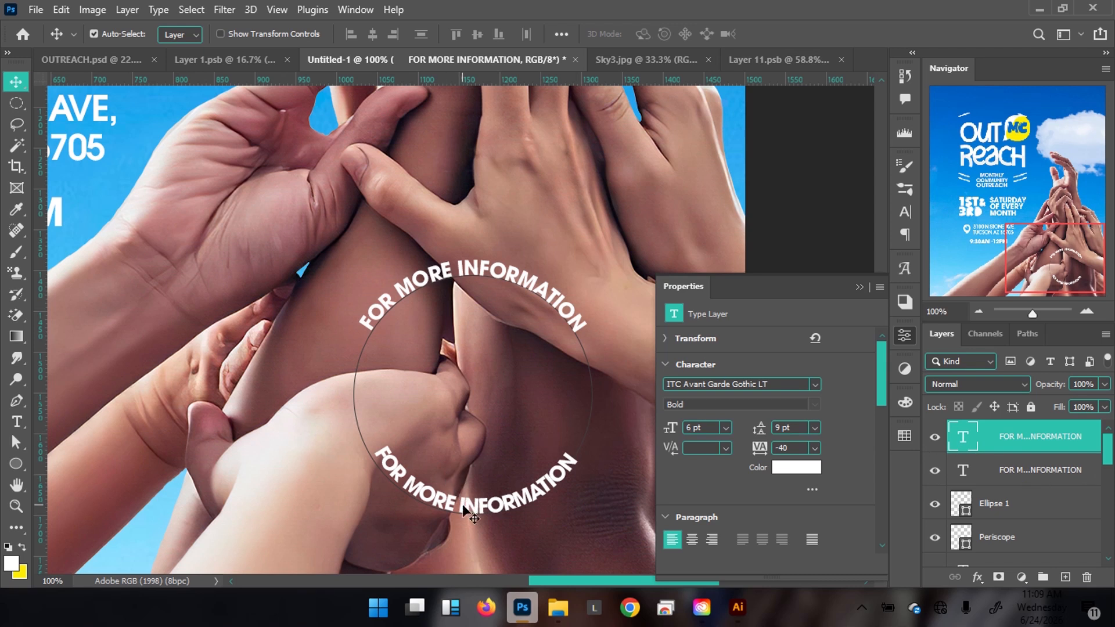
left_click(88, 58)
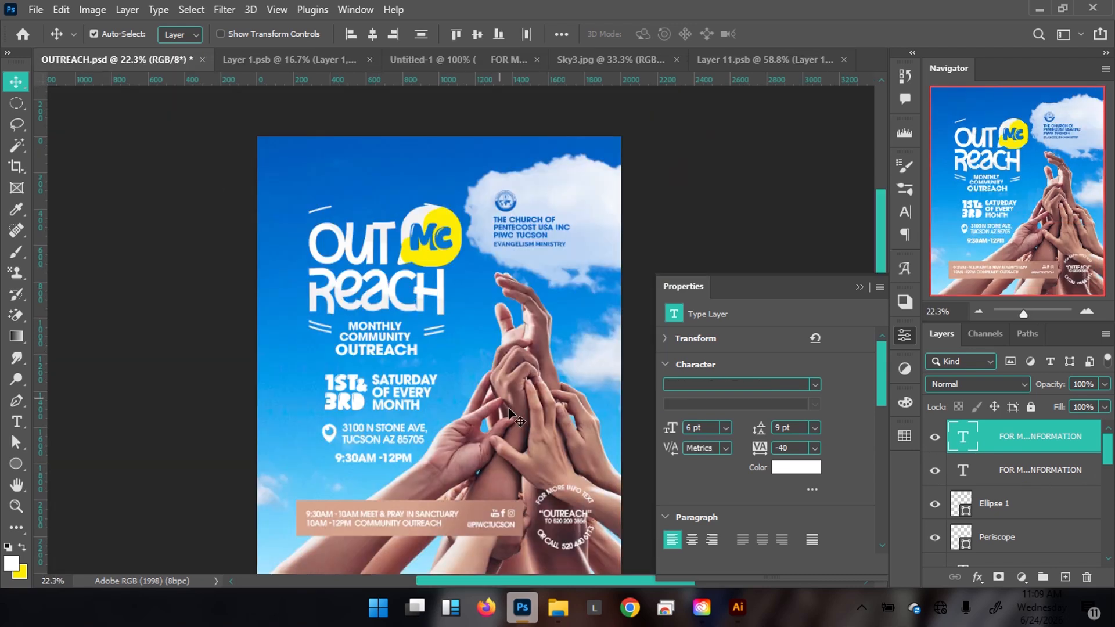
left_click(590, 501)
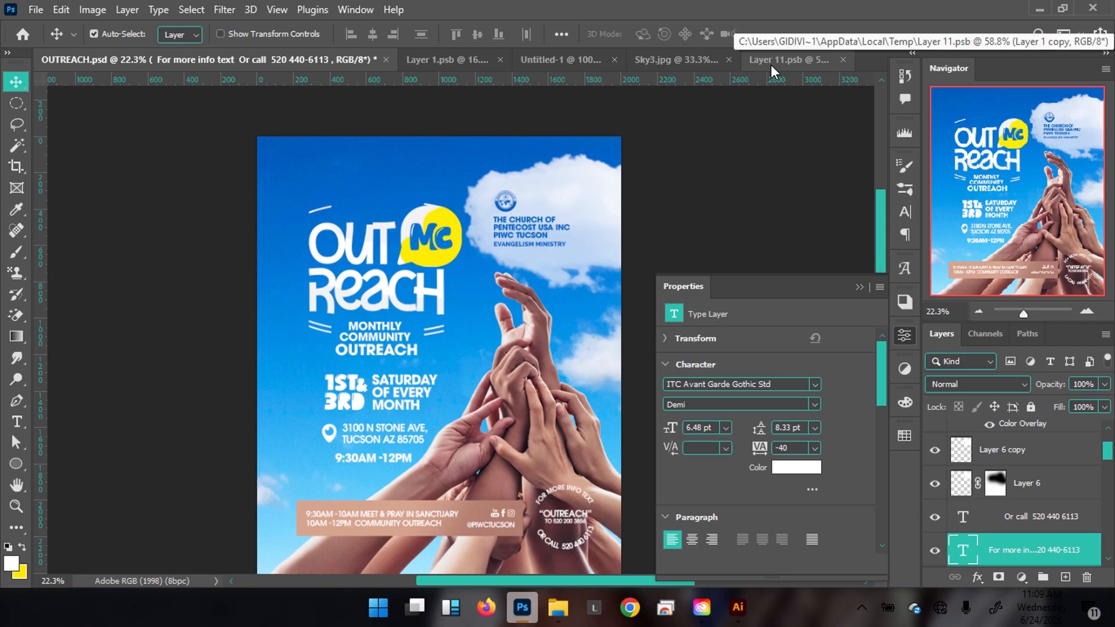
left_click(538, 59)
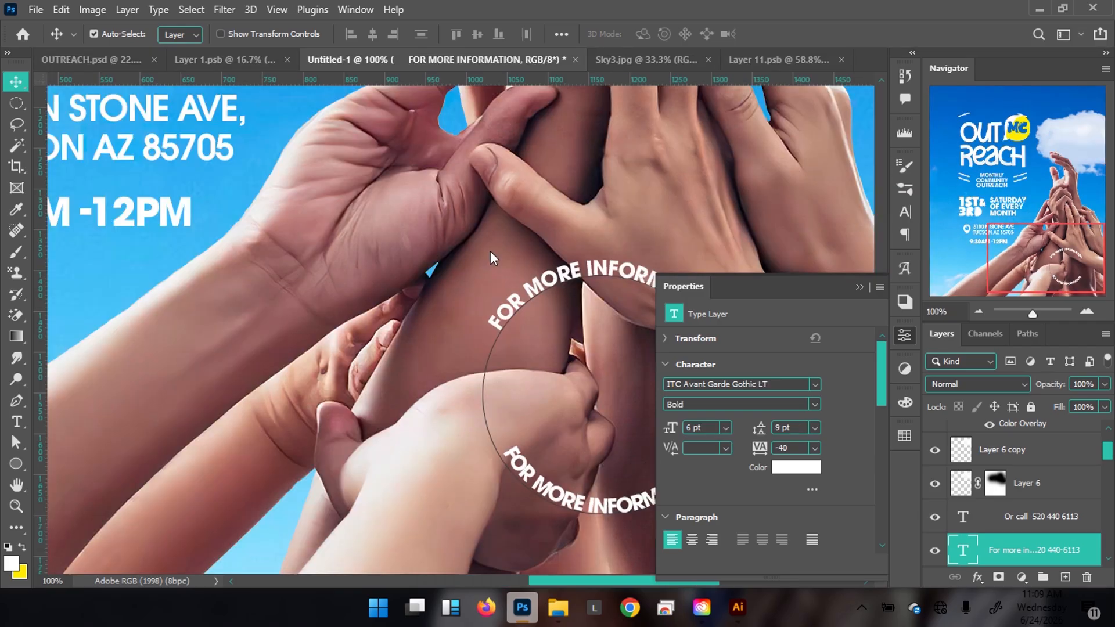
scroll(415, 270, "right", 5)
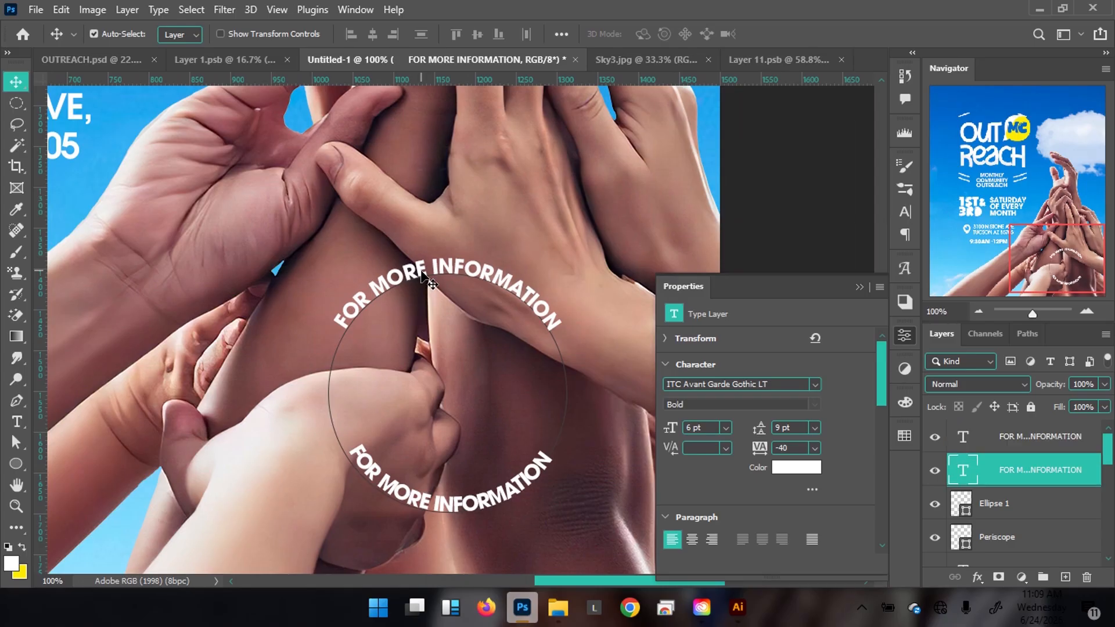
Change the top arc text's font to Roboto Medium.
double_click(413, 261)
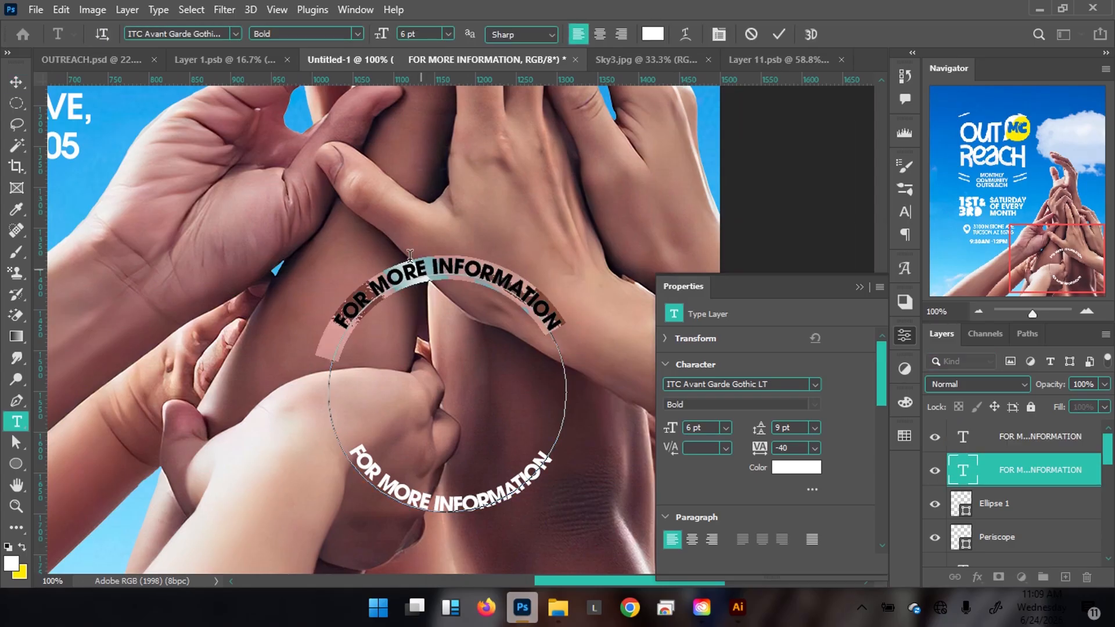
left_click(217, 36)
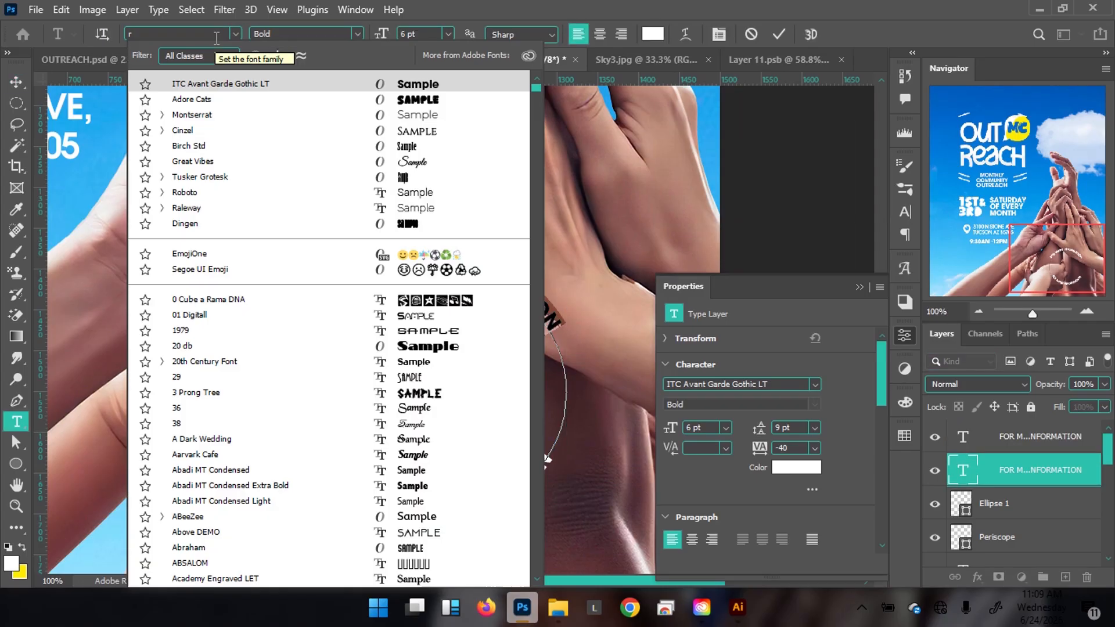
type("roboto")
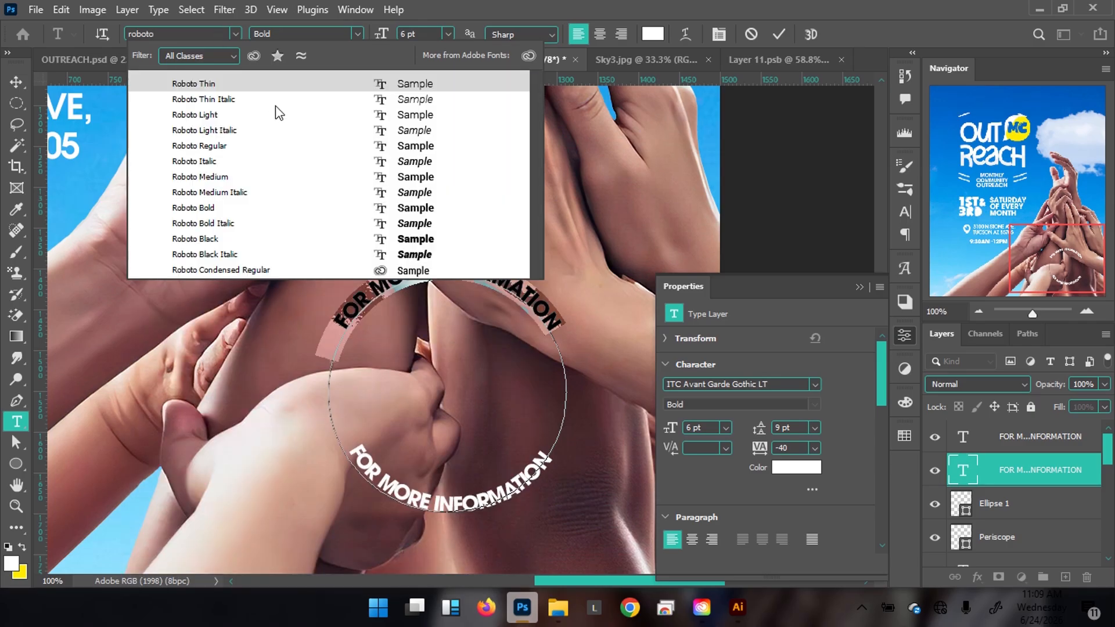
left_click(393, 176)
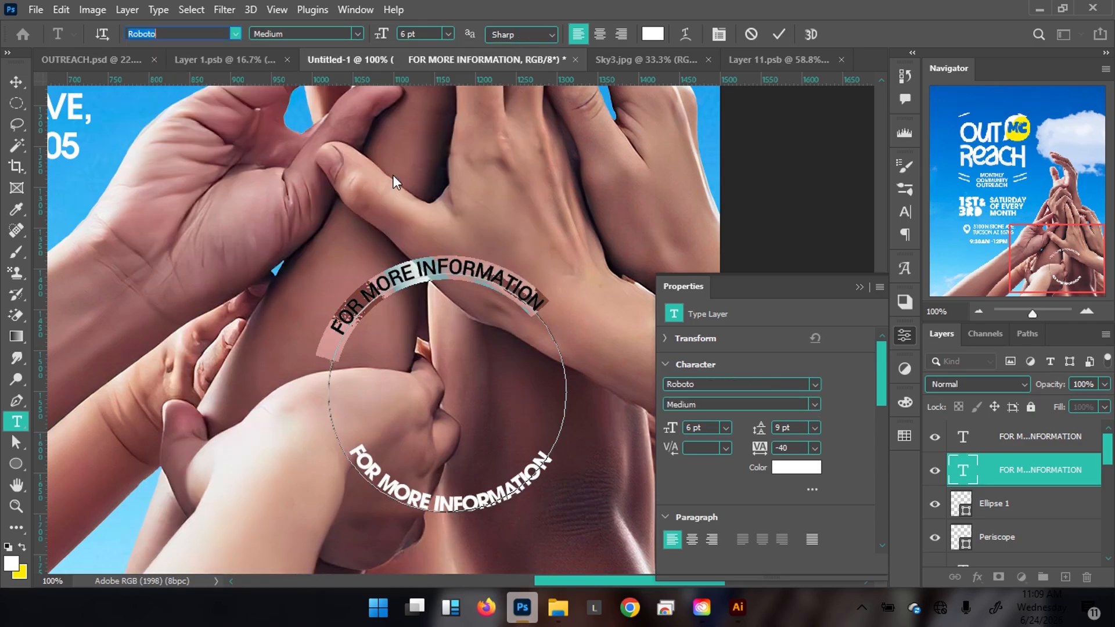
Replace RMATION with TEXT so the top arc reads FOR MORE INFO TEXT, and commit.
left_click(338, 324)
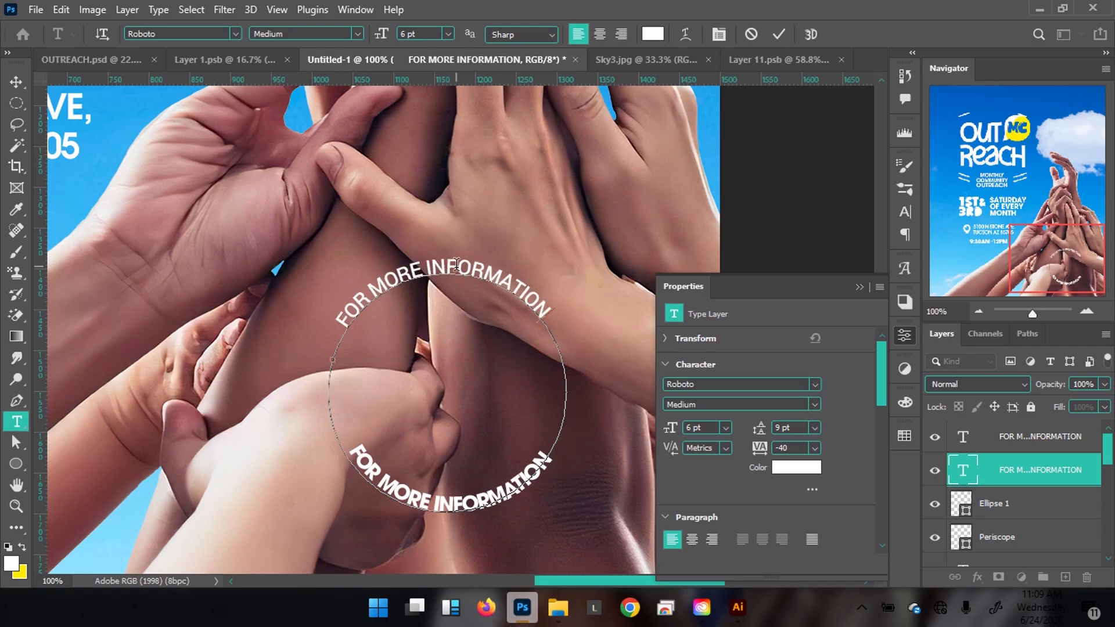
left_click_drag(470, 265, 549, 317)
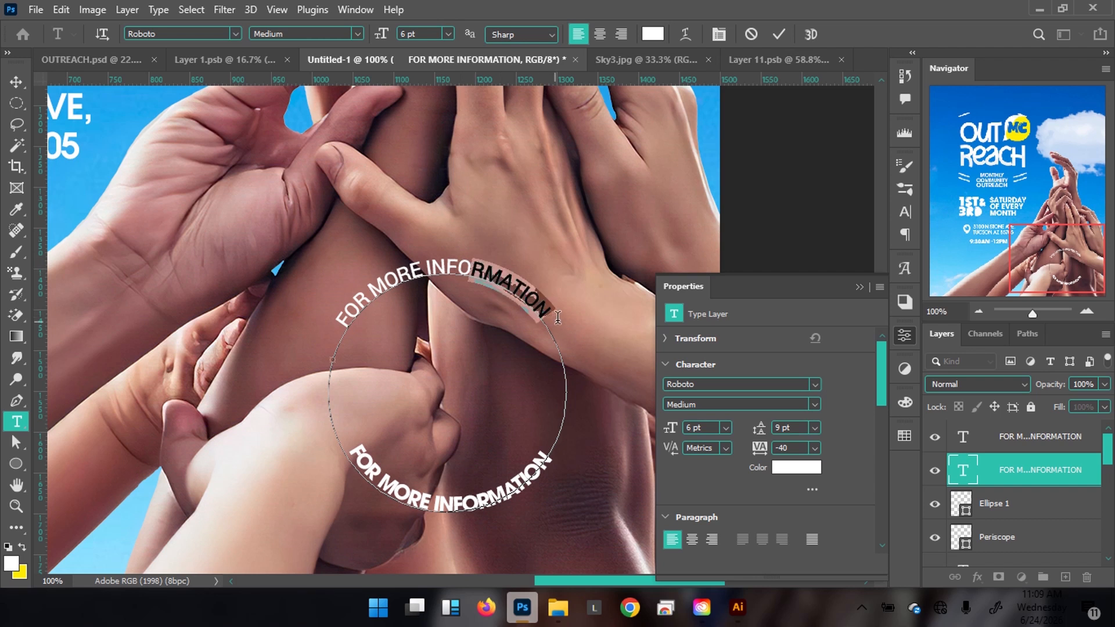
key("BackSpace")
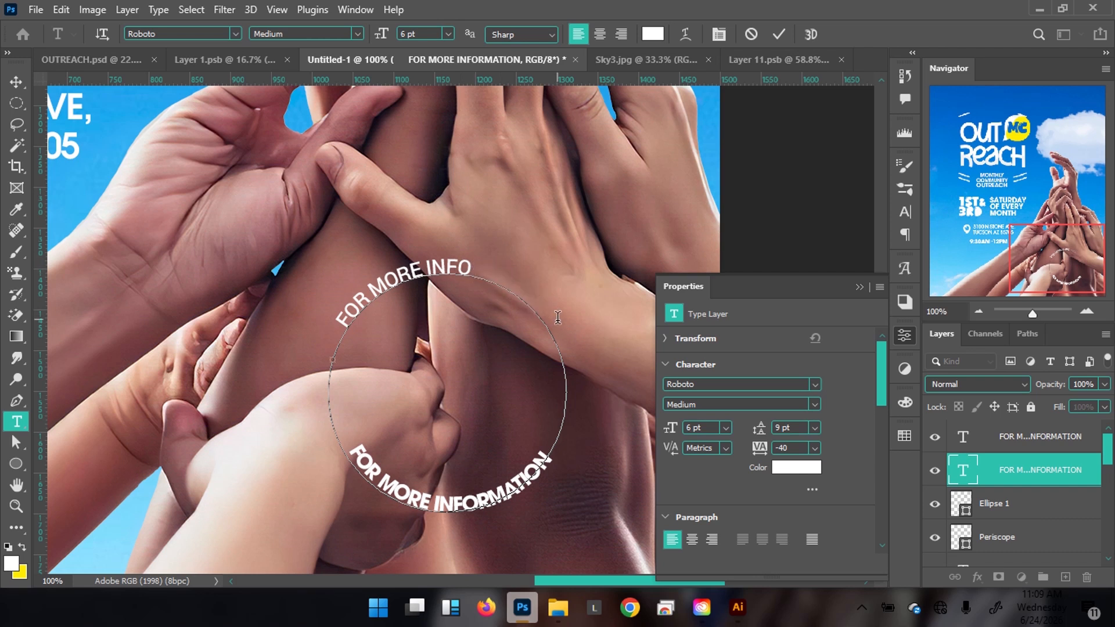
type("TEXT")
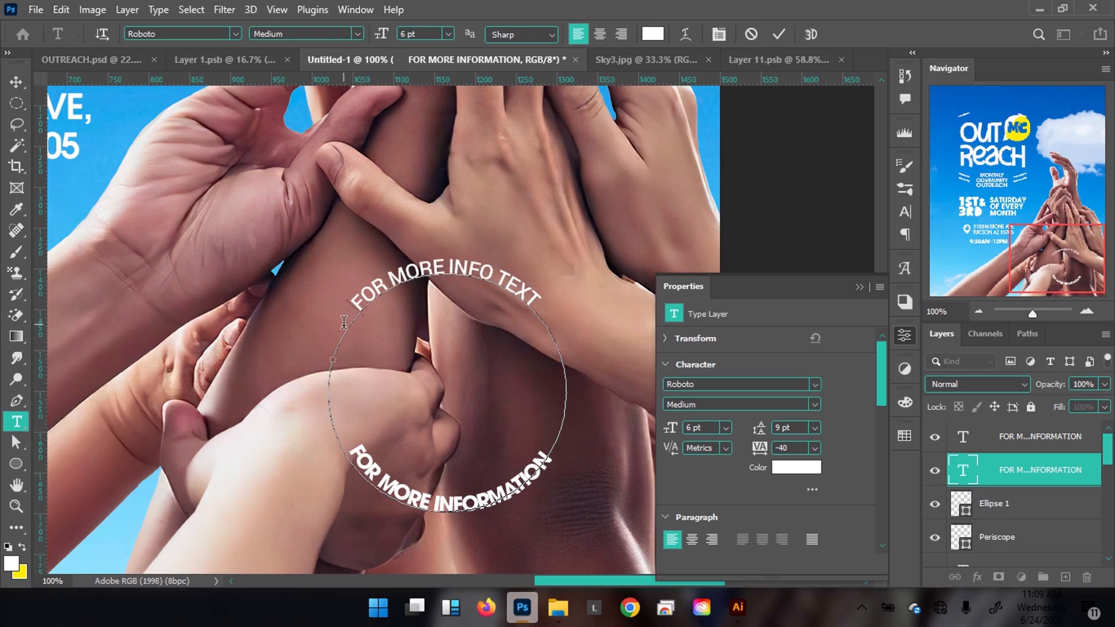
left_click(781, 36)
key("v")
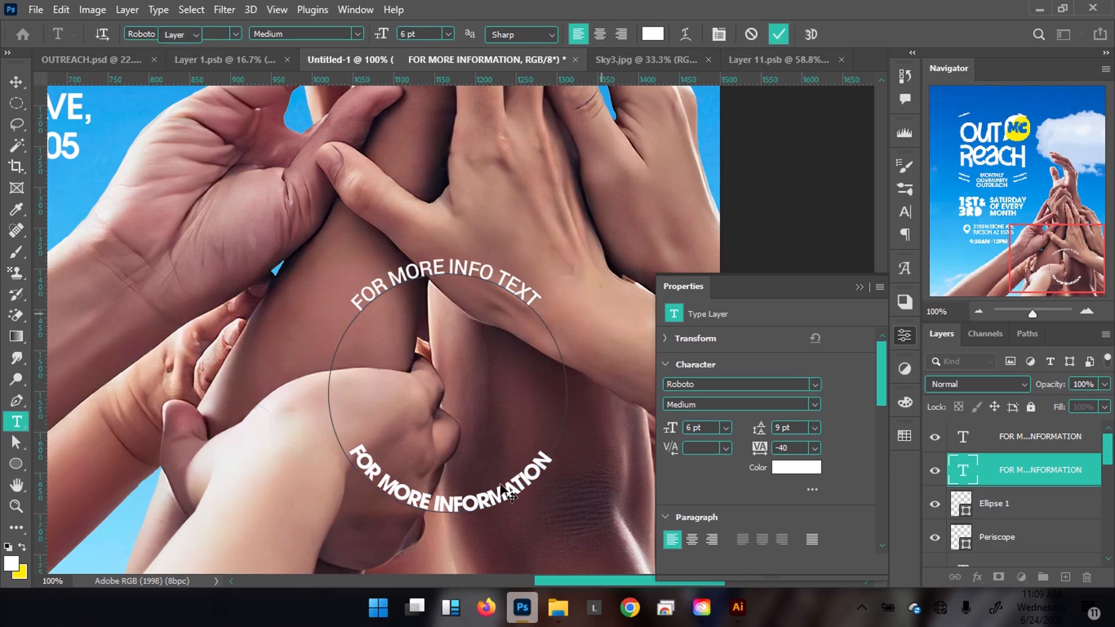
left_click(500, 488)
Set the bottom arc text's font to Roboto Medium.
double_click(496, 499)
left_click(215, 34)
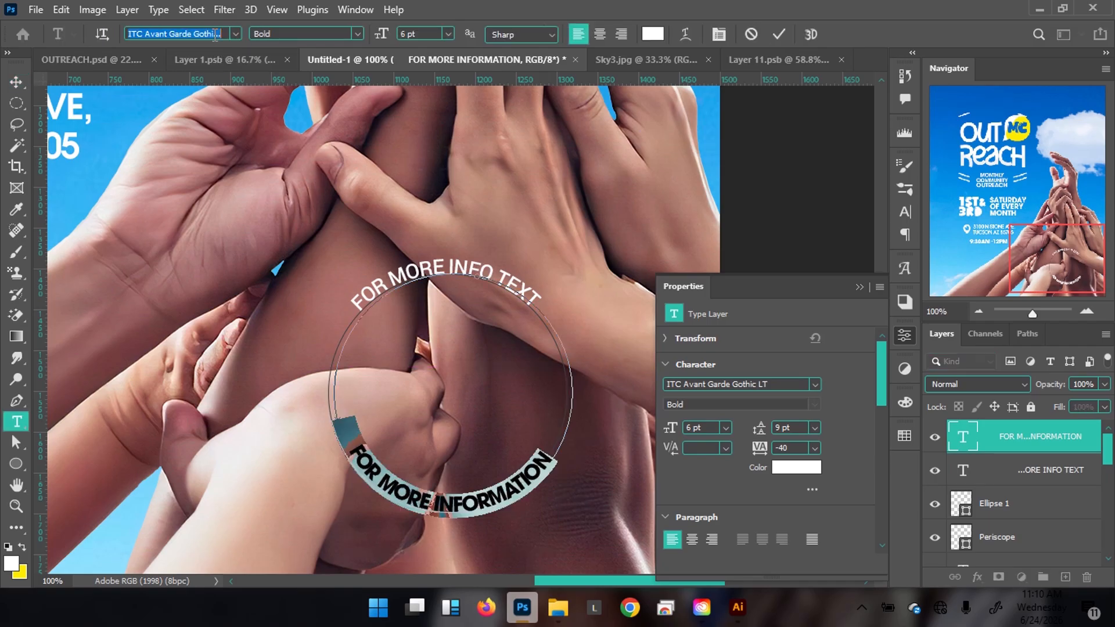
type("roboto")
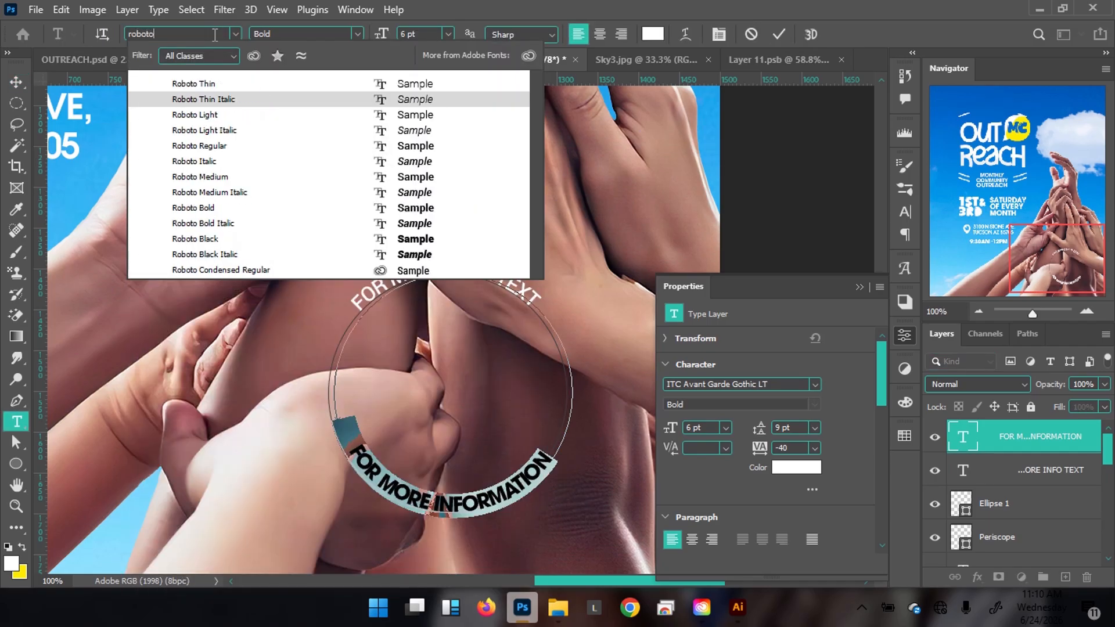
left_click(305, 177)
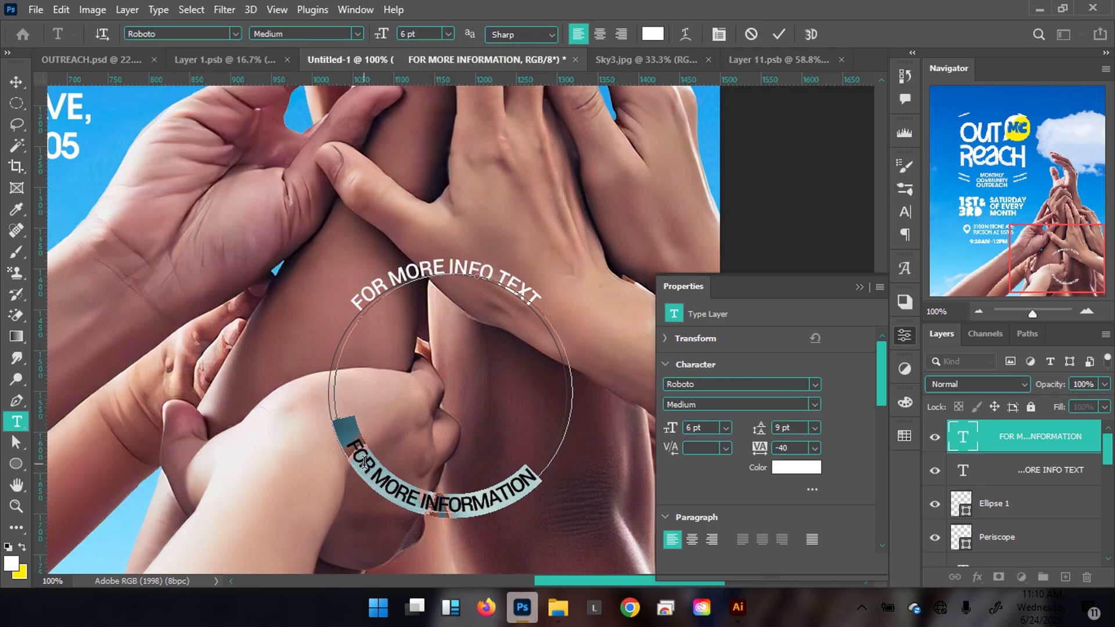
Replace the bottom arc text with 'OR CALL' followed by the phone number, correcting the last digits.
left_click(353, 444)
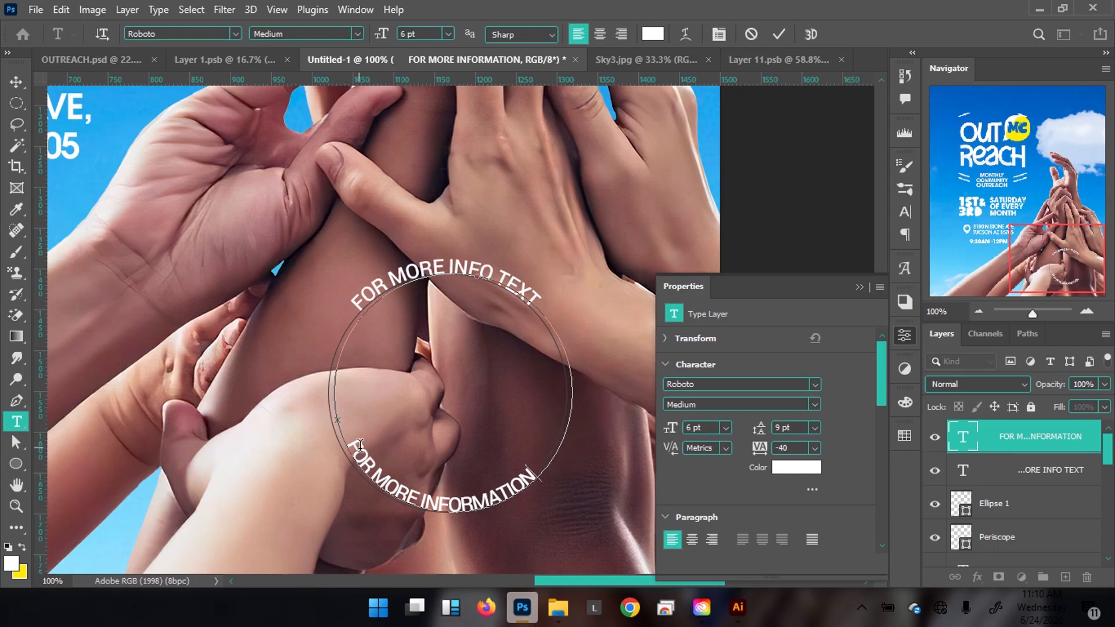
key("ctrl+a")
type("OR")
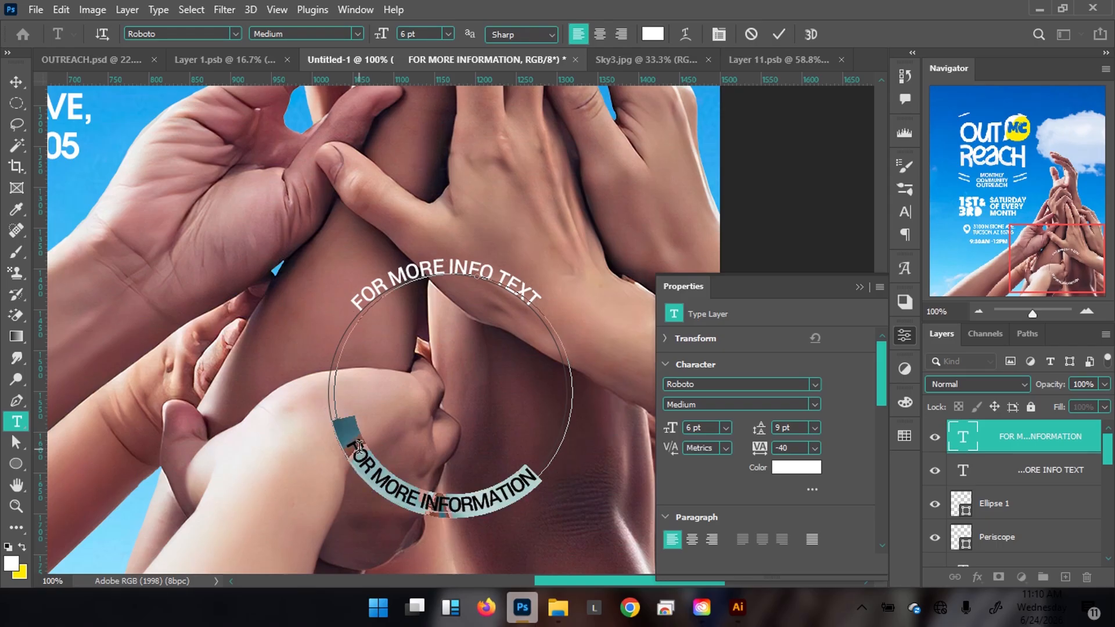
type(" CALL")
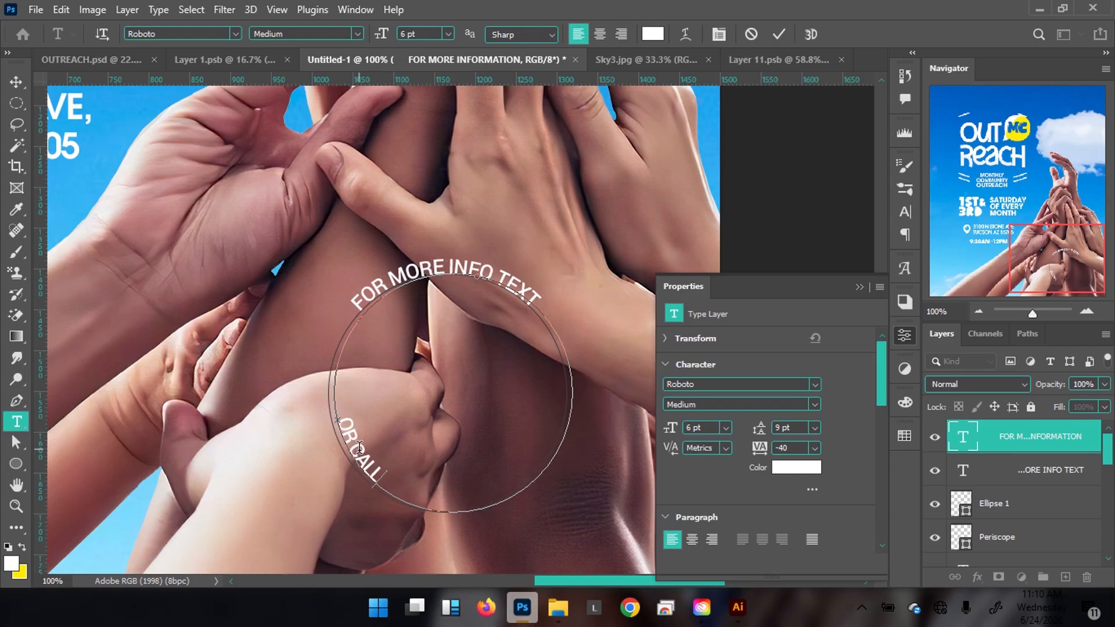
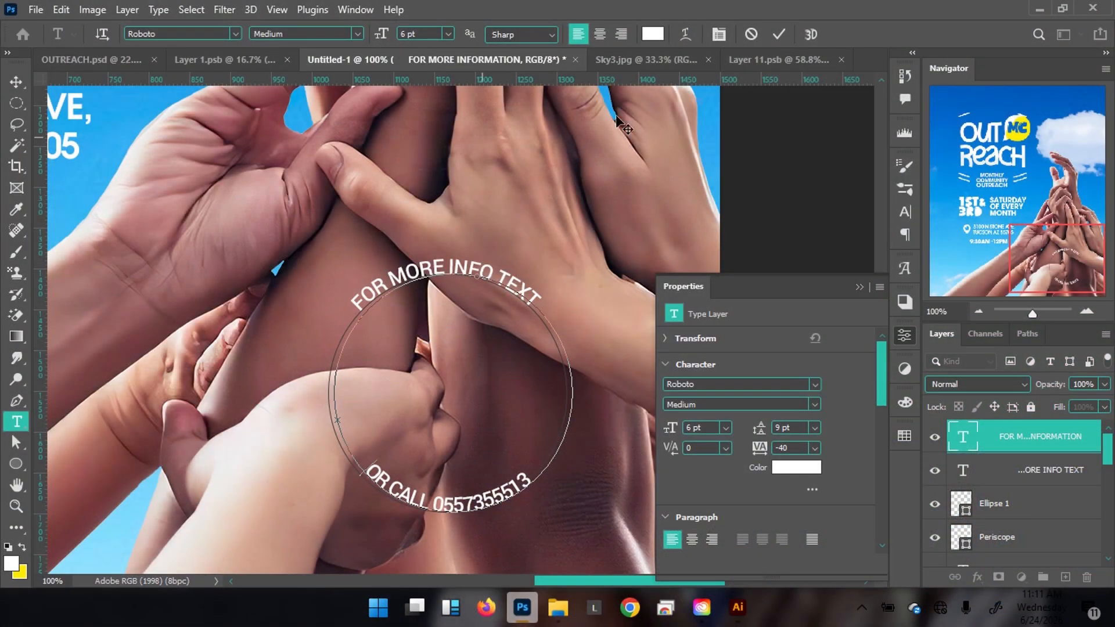
Commit the OR CALL arc text, add empty Layer 8, and hide the Ellipse 1 outline.
left_click(786, 30)
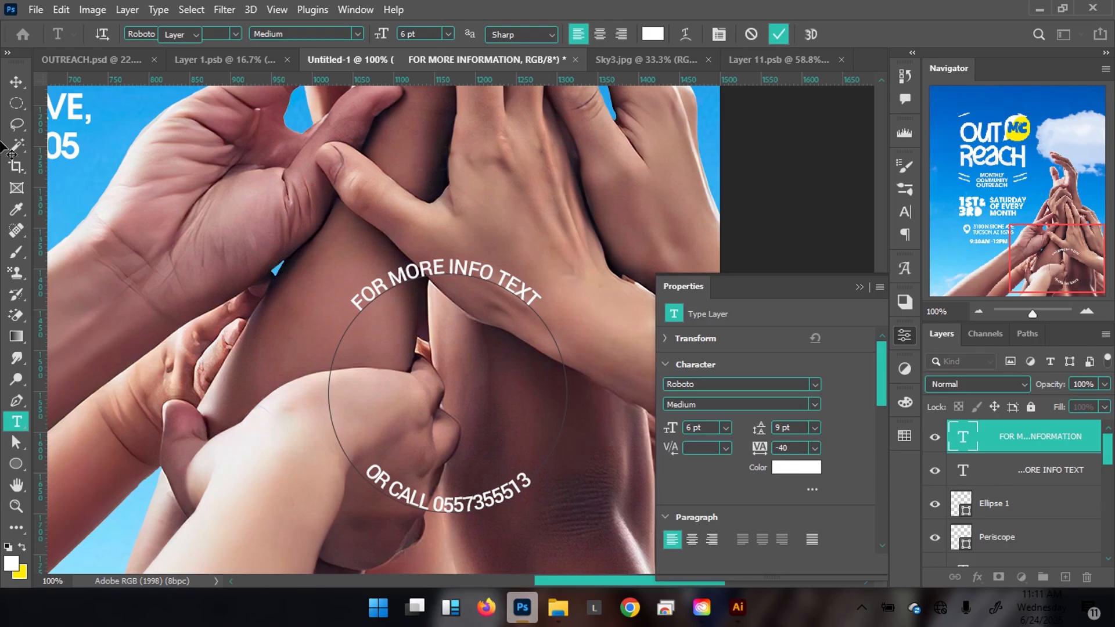
left_click(16, 82)
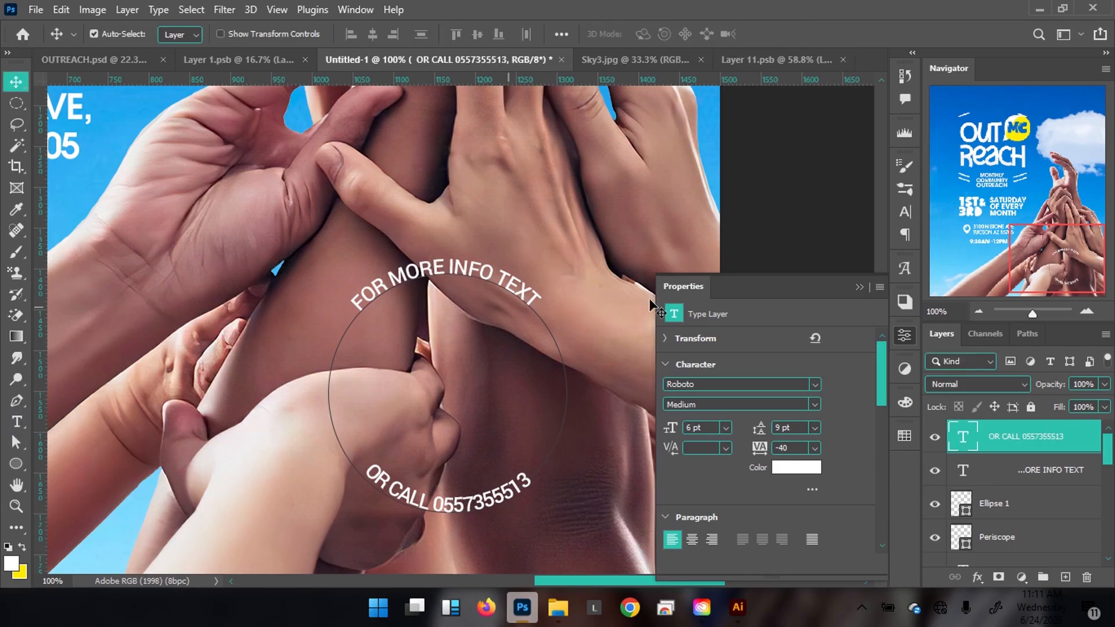
key("ctrl+shift+n")
key("Return")
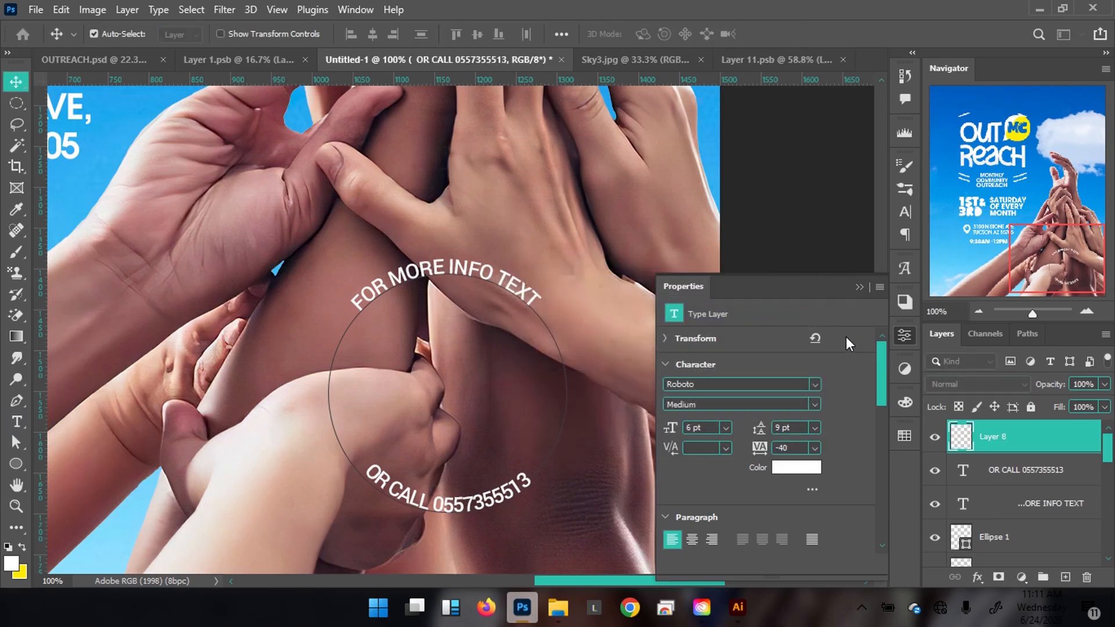
scroll(949, 532, "down", 1)
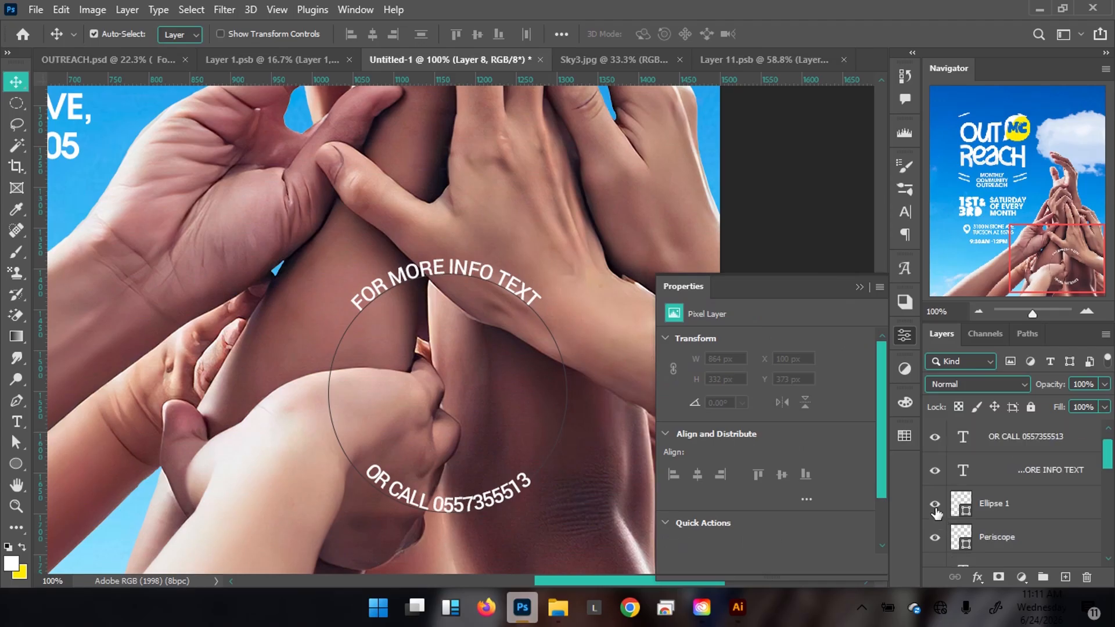
left_click(934, 504)
Type OUTREACH inside the circle and enlarge its font size.
key("t")
left_click(302, 378)
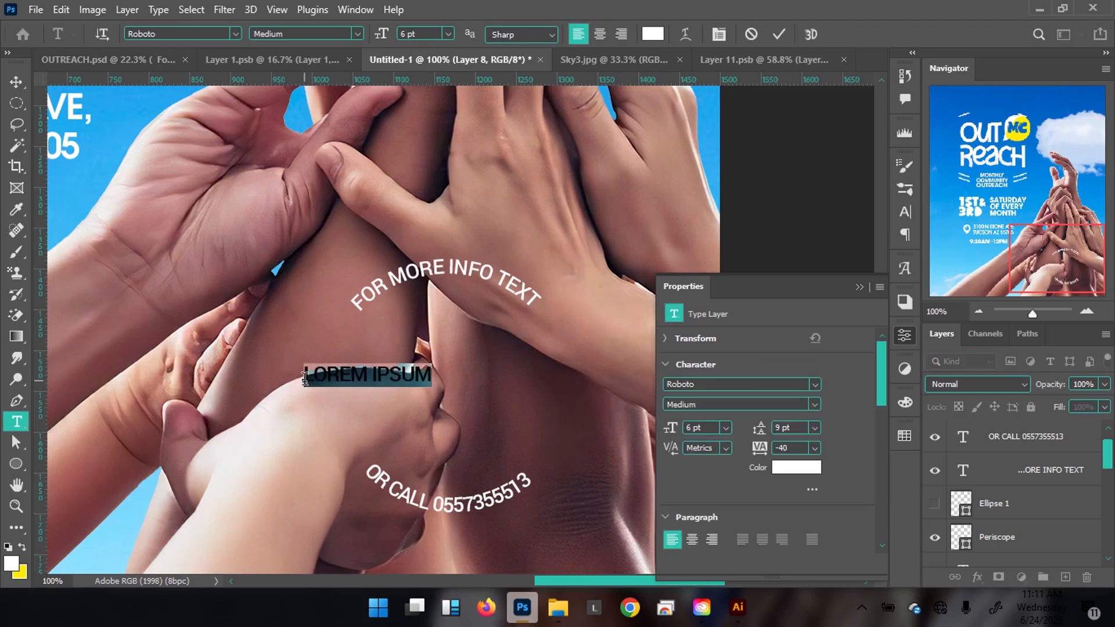
type("OUTREACH")
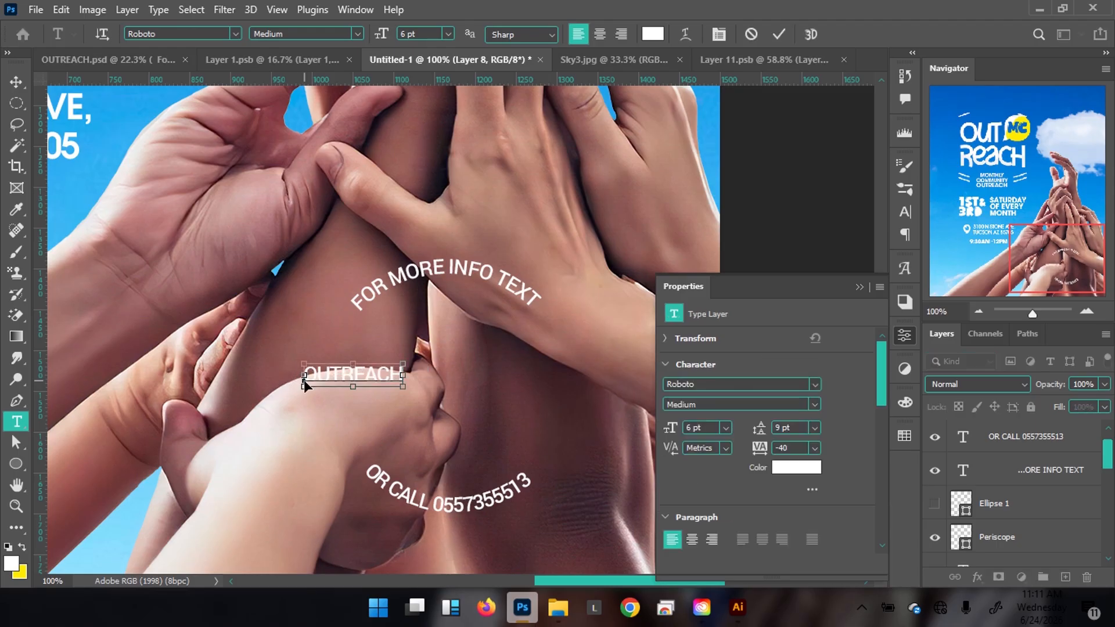
key("ctrl+a")
mouse_move(385, 34)
left_mouse_down()
mouse_move(396, 37)
mouse_move(386, 40)
left_mouse_up()
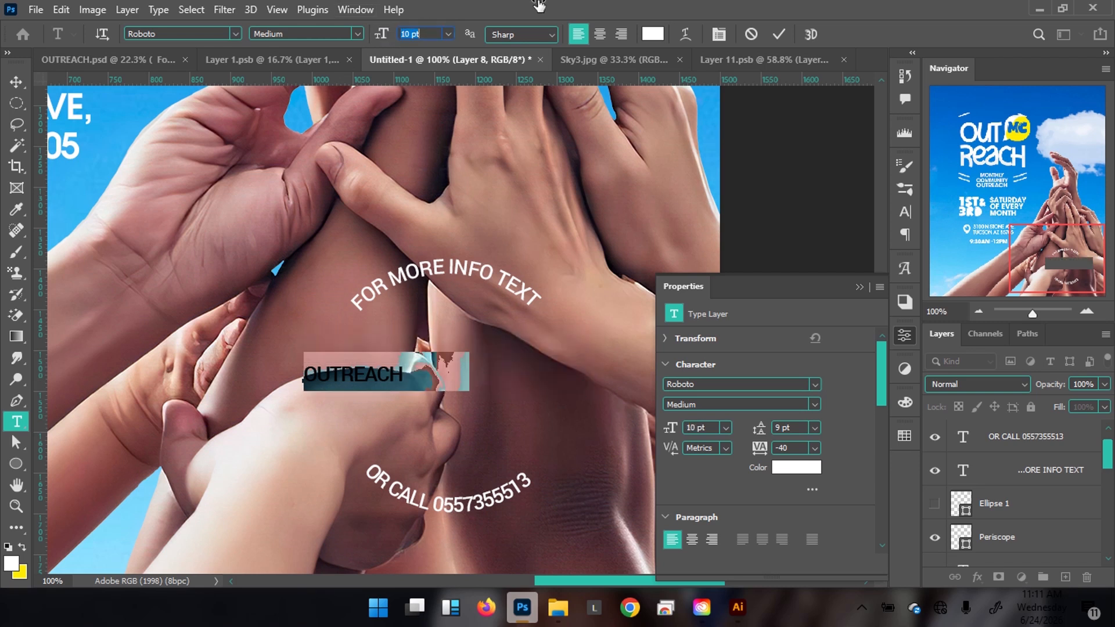
left_click(778, 34)
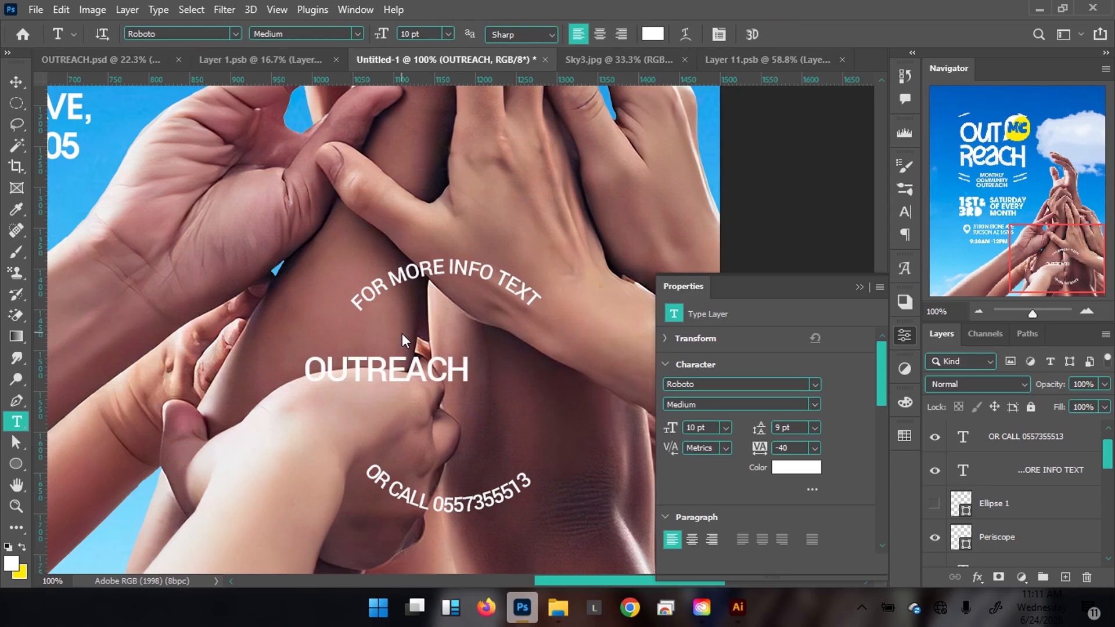
Move OUTREACH to the circle's centre and scale it up to about 130%.
key("v")
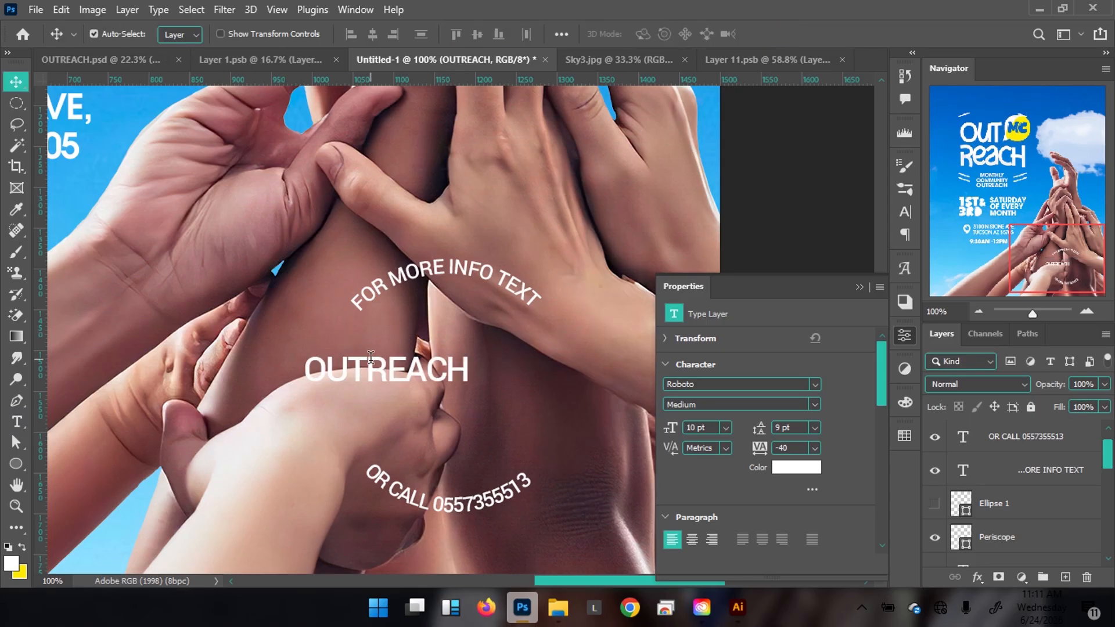
left_click_drag(382, 376, 443, 390)
left_click_drag(530, 367, 560, 358)
key("Return")
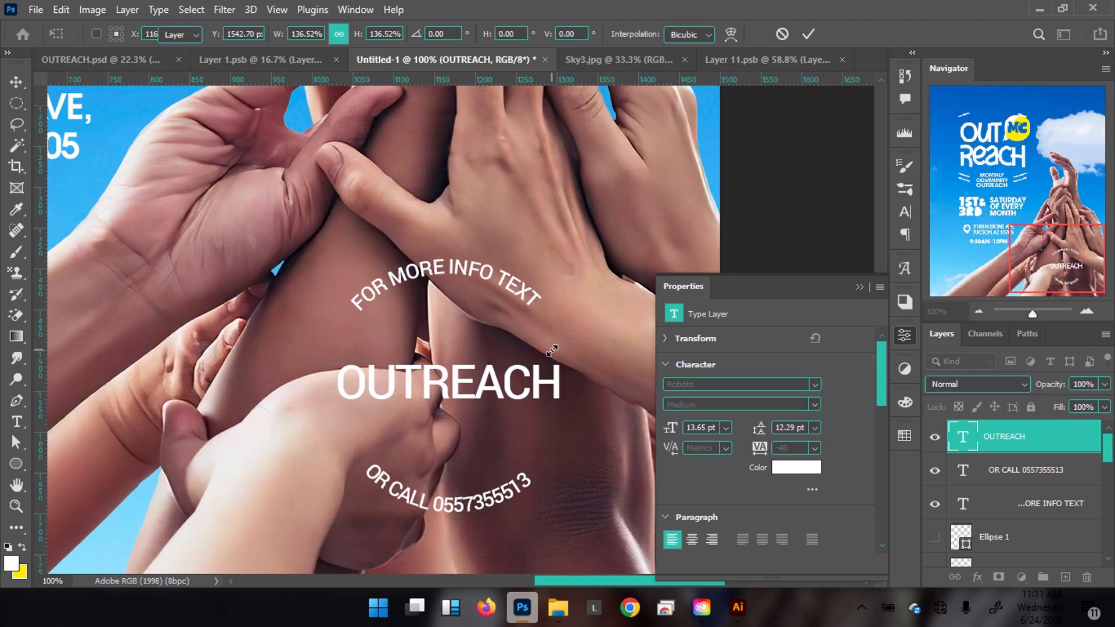
Check the OUTREACH.psd reference, then Alt-drag a copy of OUTREACH just below it.
left_click(122, 61)
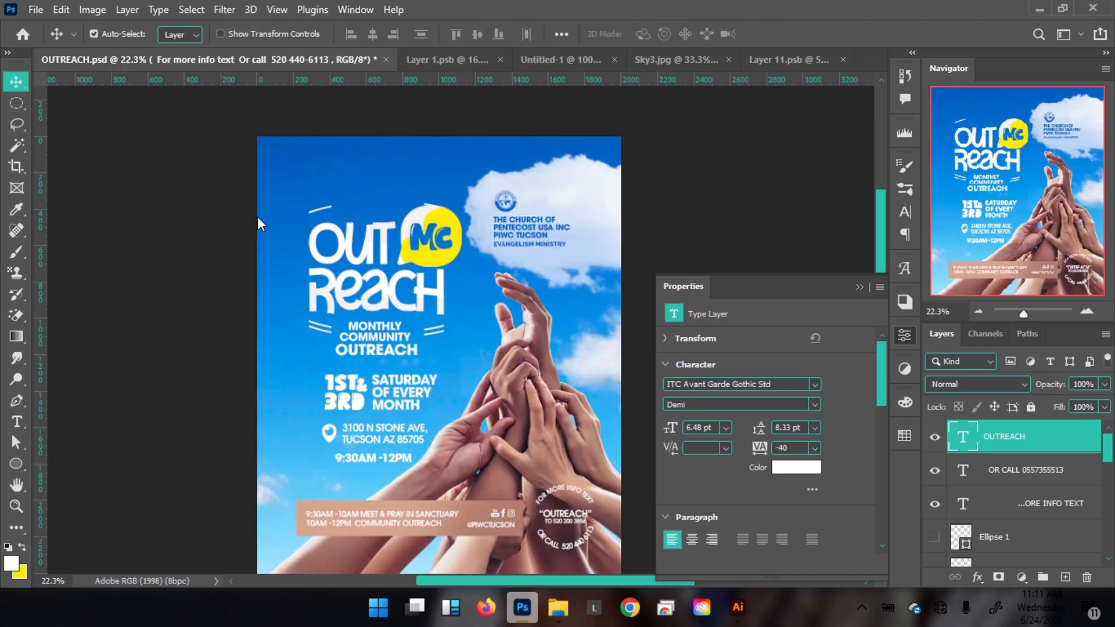
left_click(568, 530)
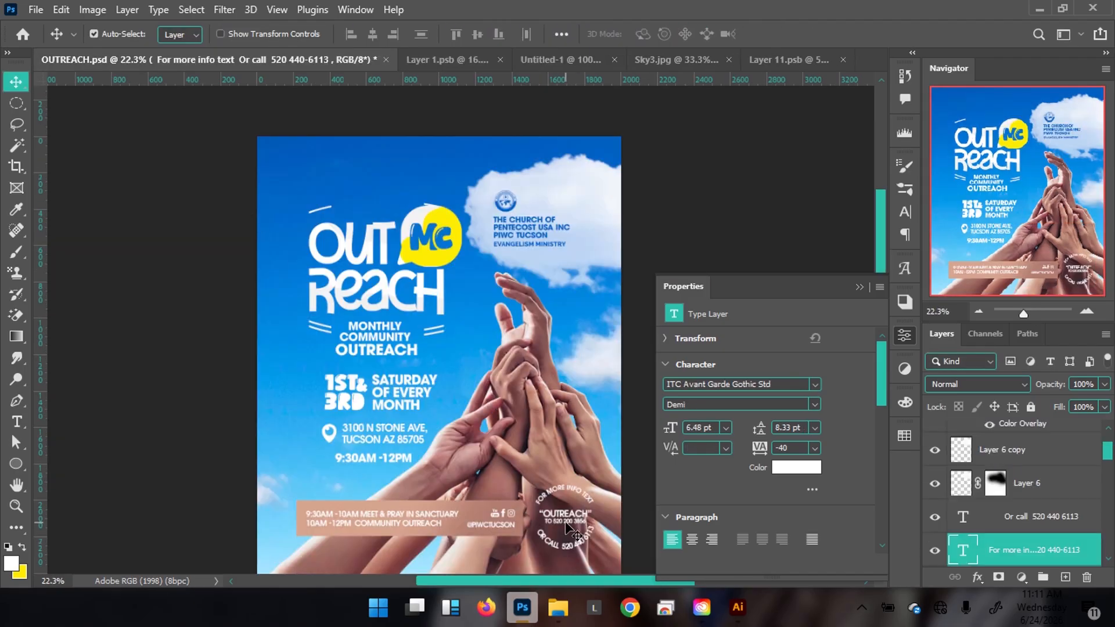
left_click(555, 61)
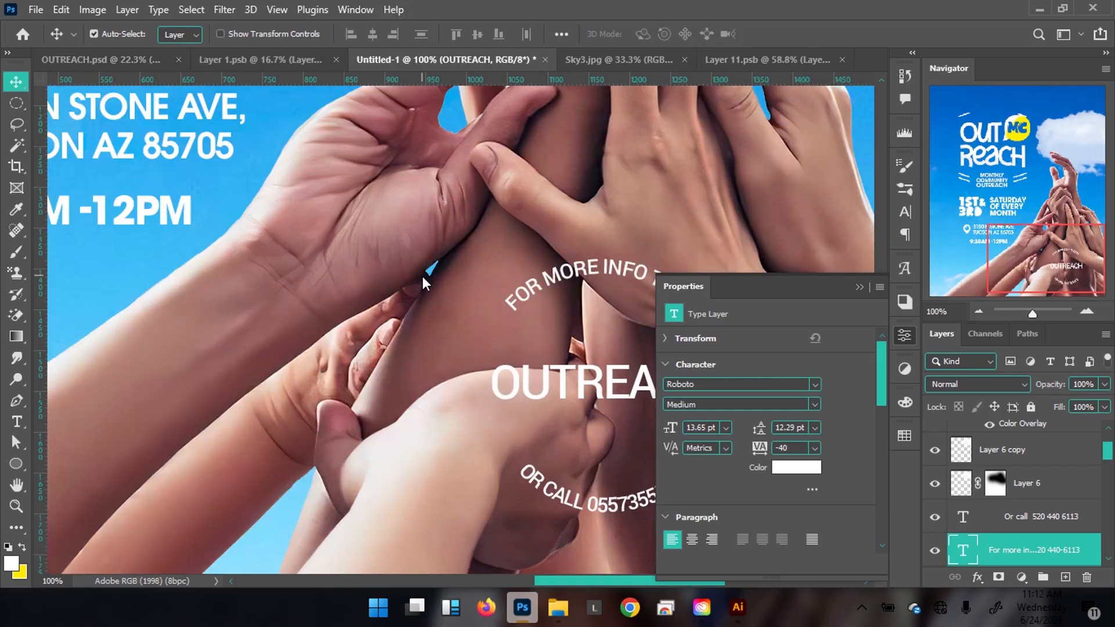
left_click_drag(496, 313, 361, 259)
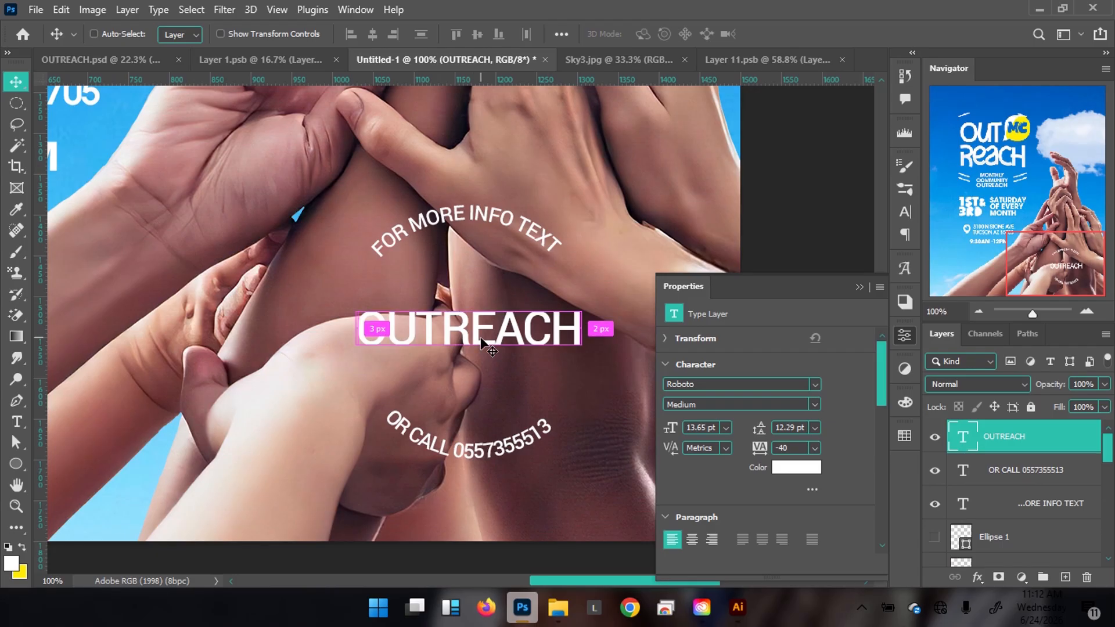
left_click_drag(481, 338, 476, 375)
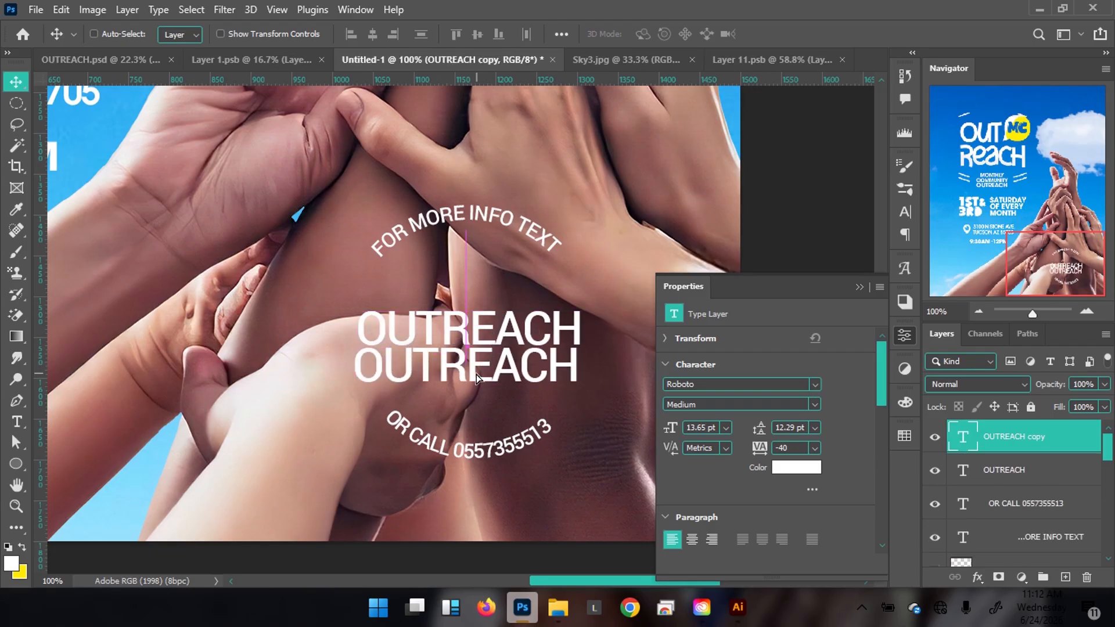
Copy the phone number from the curved OR CALL text.
left_click(499, 450)
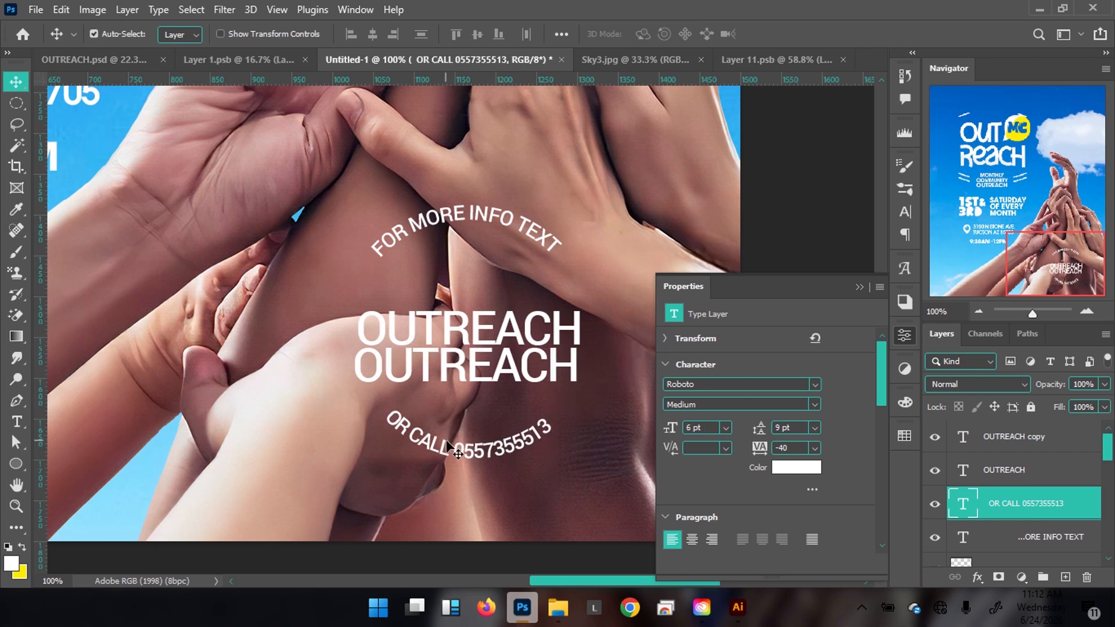
key("t")
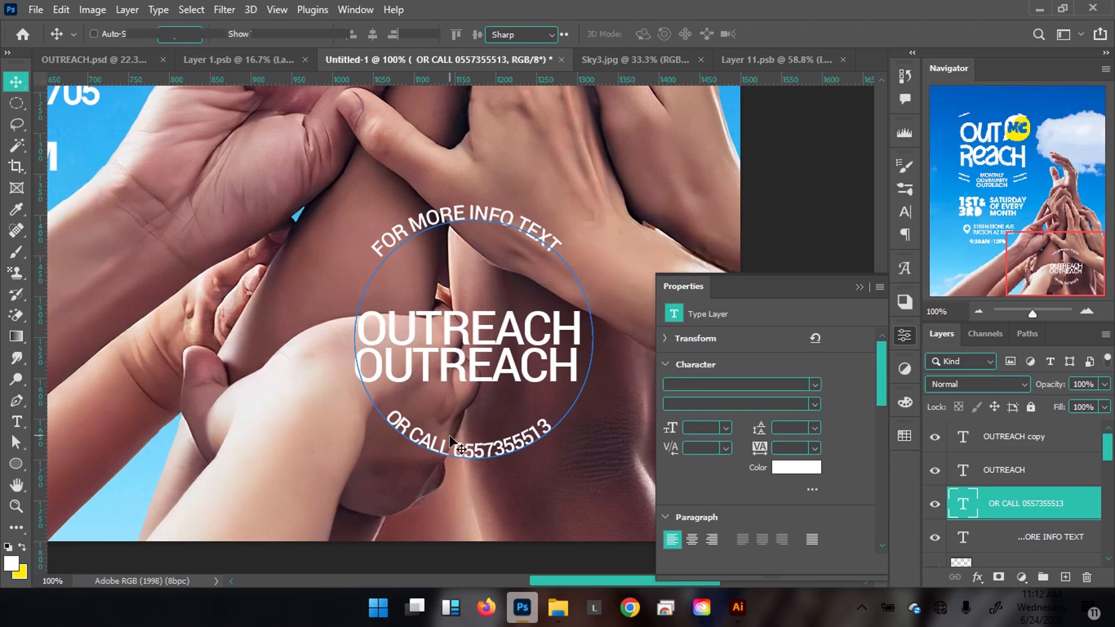
left_click(419, 434)
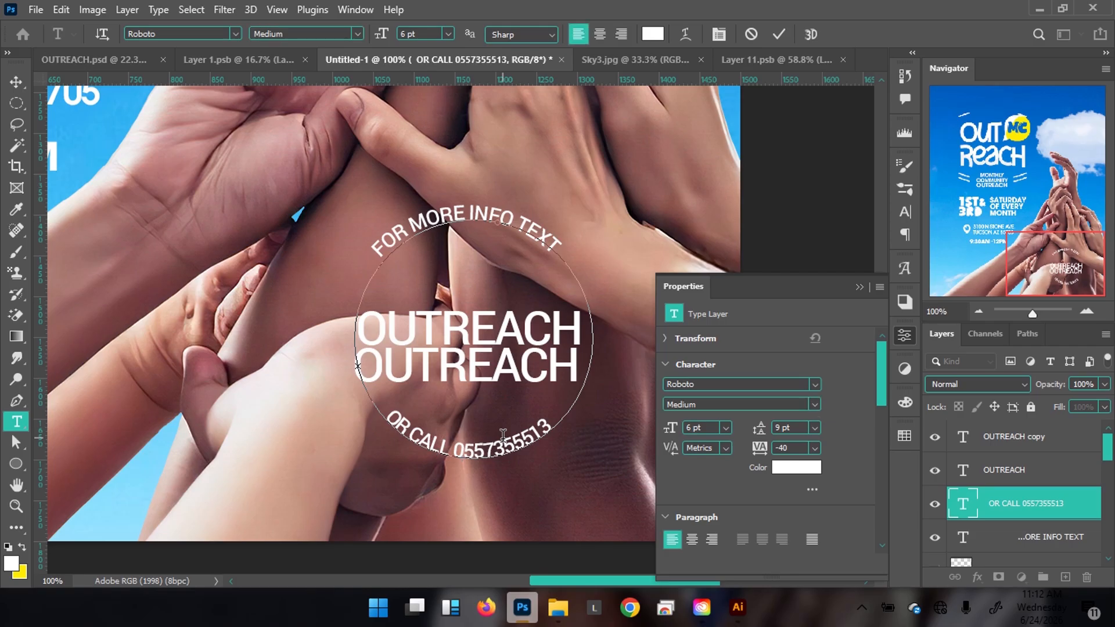
key("shift+Right")
key("shift+Right")
key("shift+Right")
key("shift+Right")
key("shift+Right")
key("shift+Right")
key("shift+Right")
key("shift+Right")
key("shift+Right")
key("shift+Right")
key("ctrl+c")
key("ctrl")
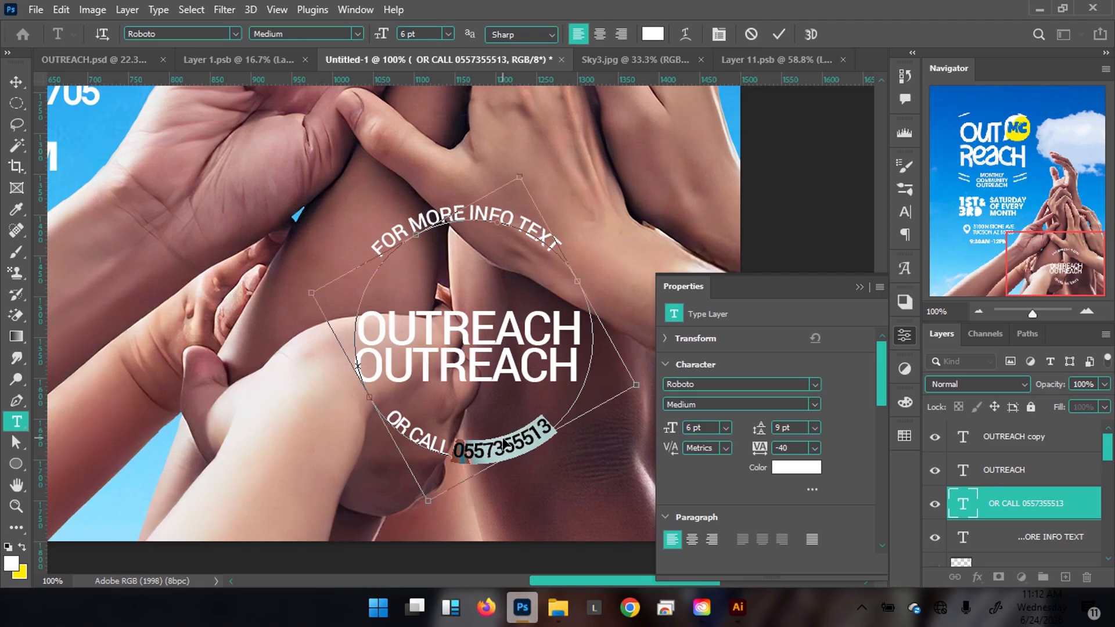
left_click(779, 34)
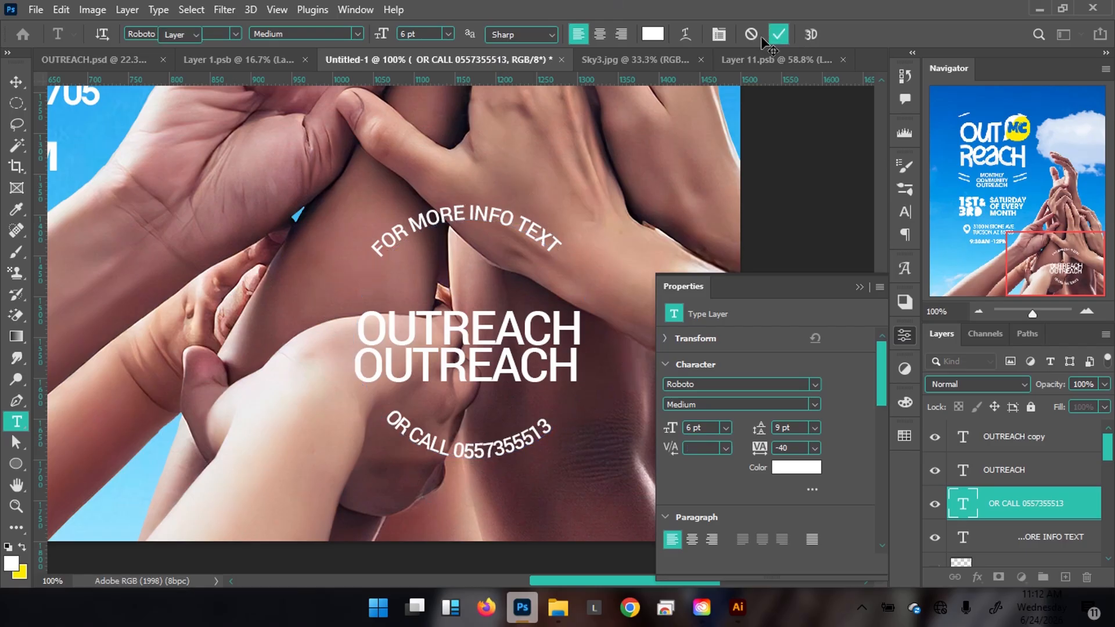
Replace the OUTREACH copy text with 'TO' followed by the pasted phone number.
key("v")
left_click(445, 361, "ctrl")
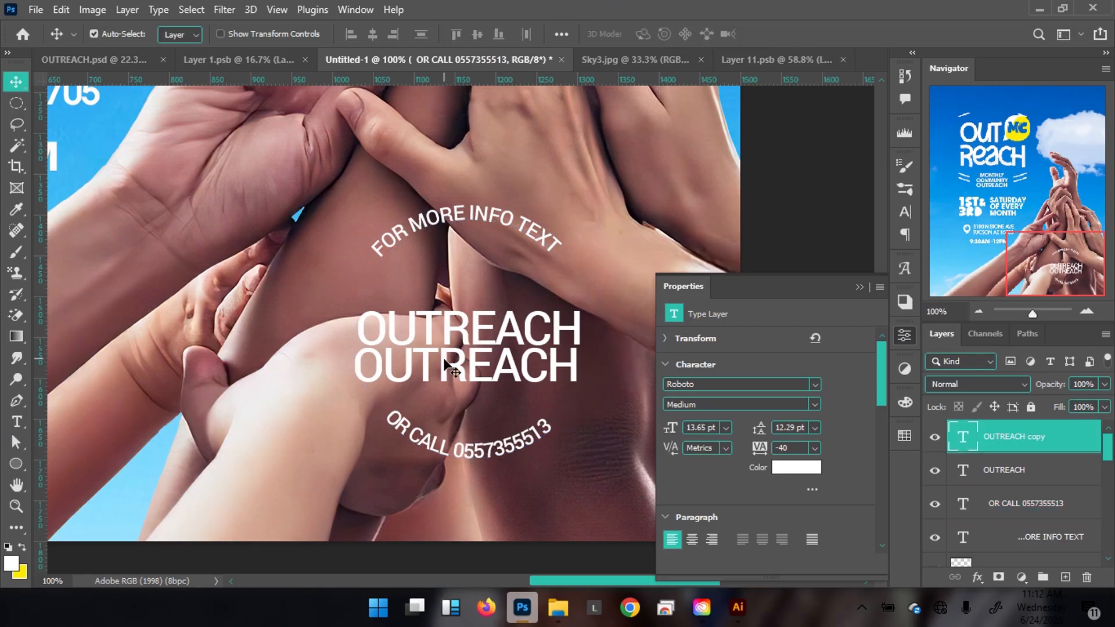
double_click(447, 362)
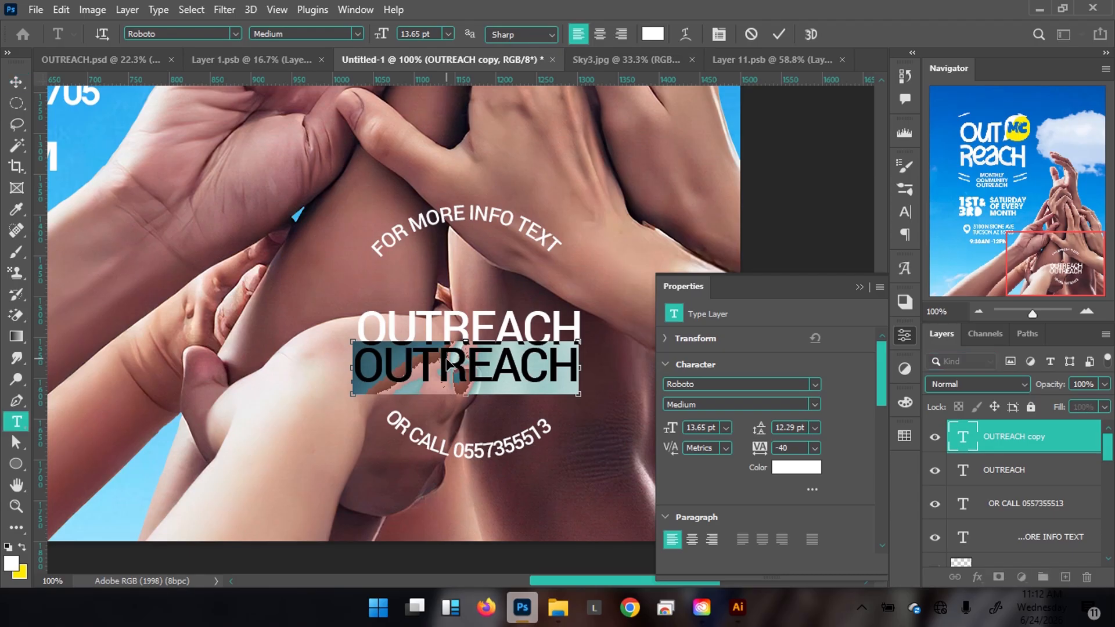
key("ctrl+v")
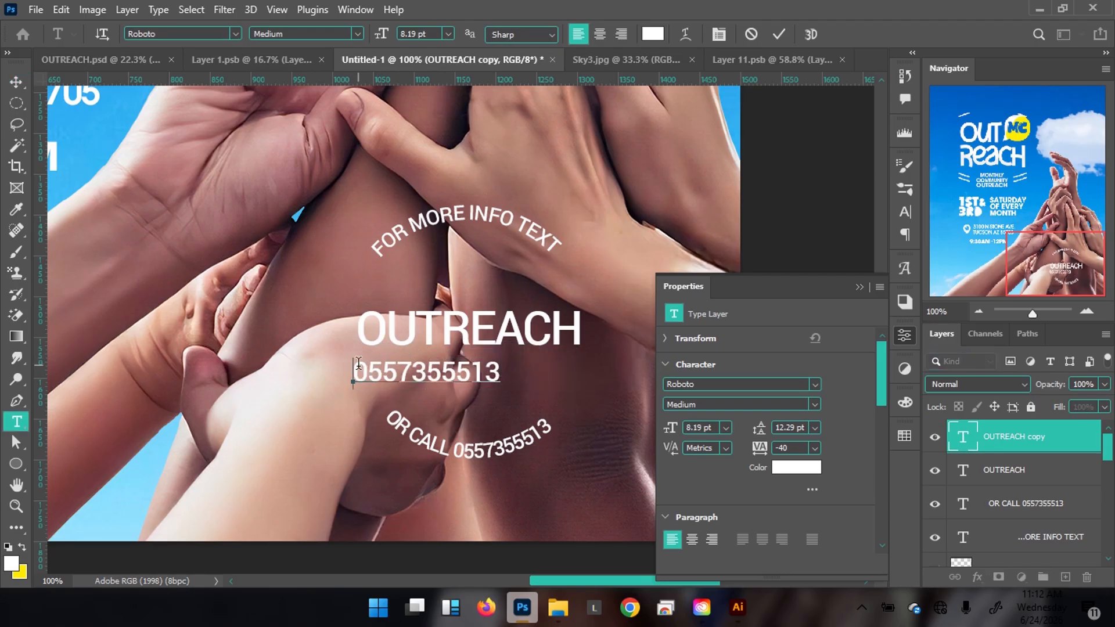
type("Tel")
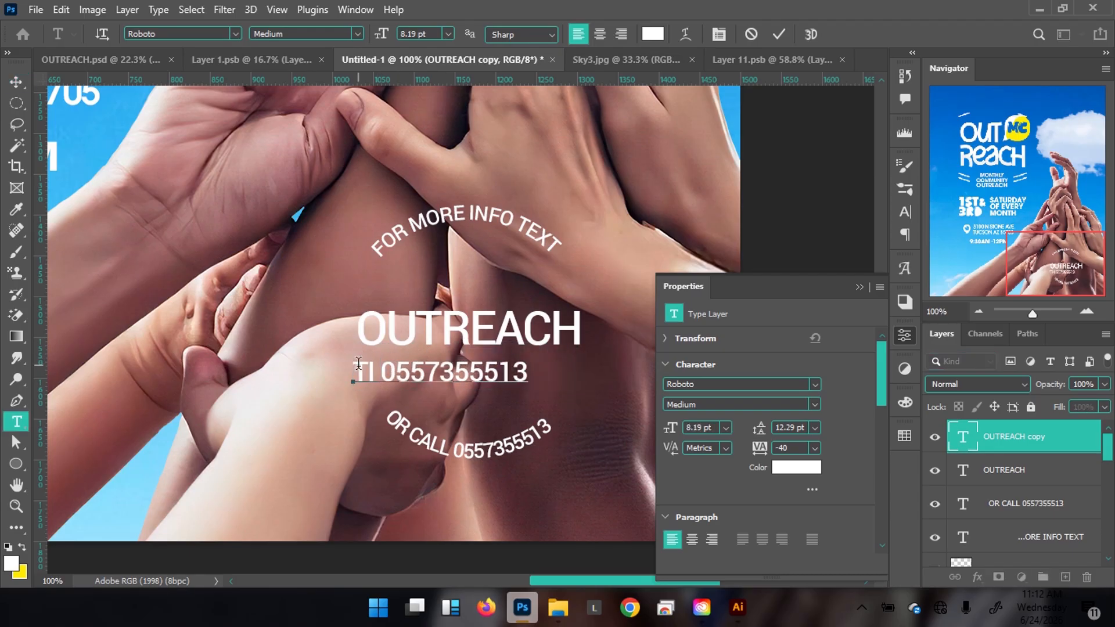
key("Delete")
type("O")
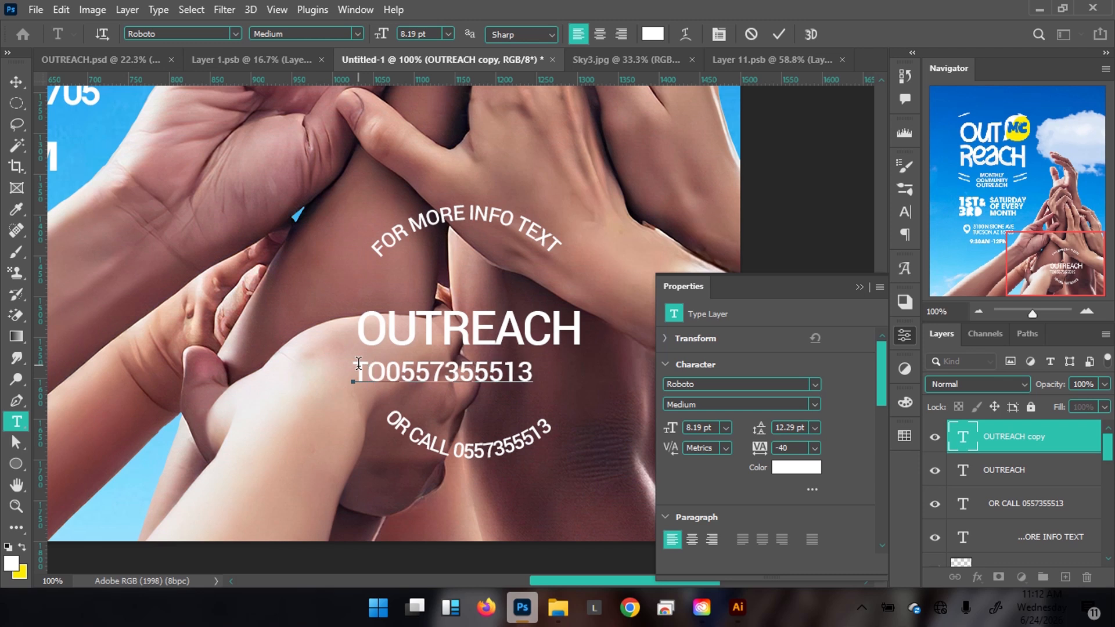
left_click(776, 35)
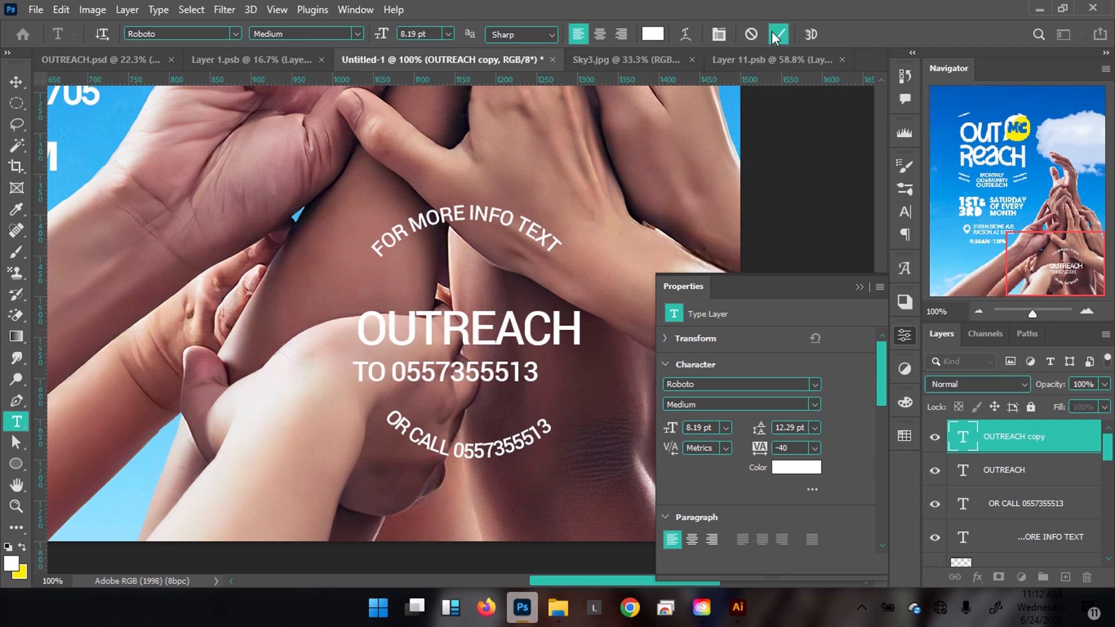
Shrink the TO line to about 73%, nudge it up and left, and fit the flyer in view.
key("ctrl+t")
left_click_drag(356, 388, 388, 366)
key("Return")
key("Up")
key("Up")
key("Up")
key("Up")
key("Up")
key("Left")
key("Left")
key("Left")
key("Left")
key("Left")
key("Left")
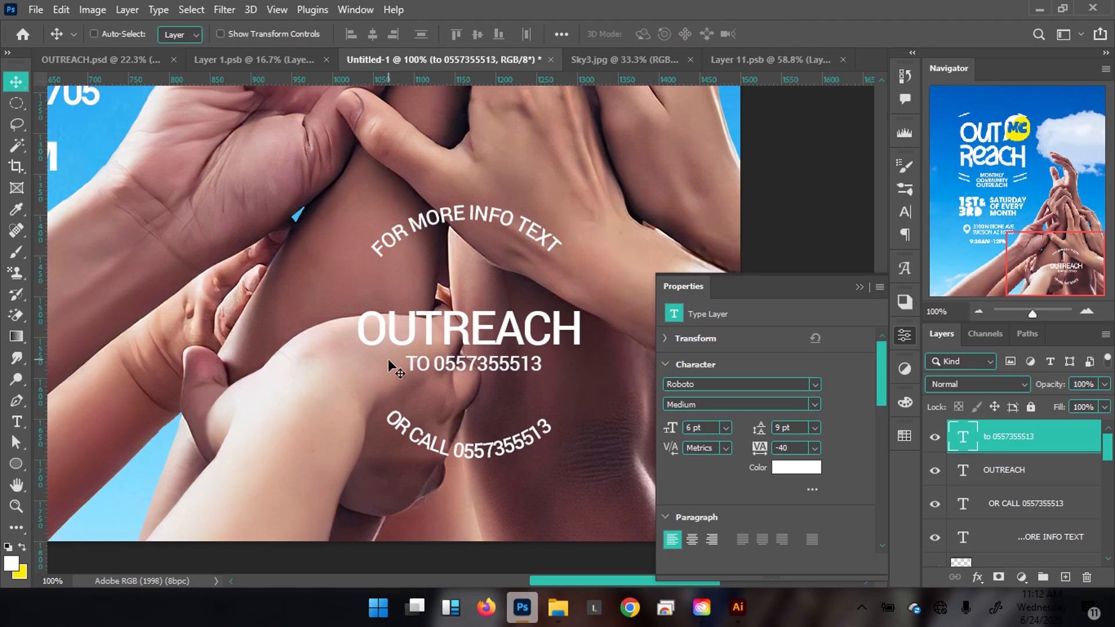
key("ctrl+0")
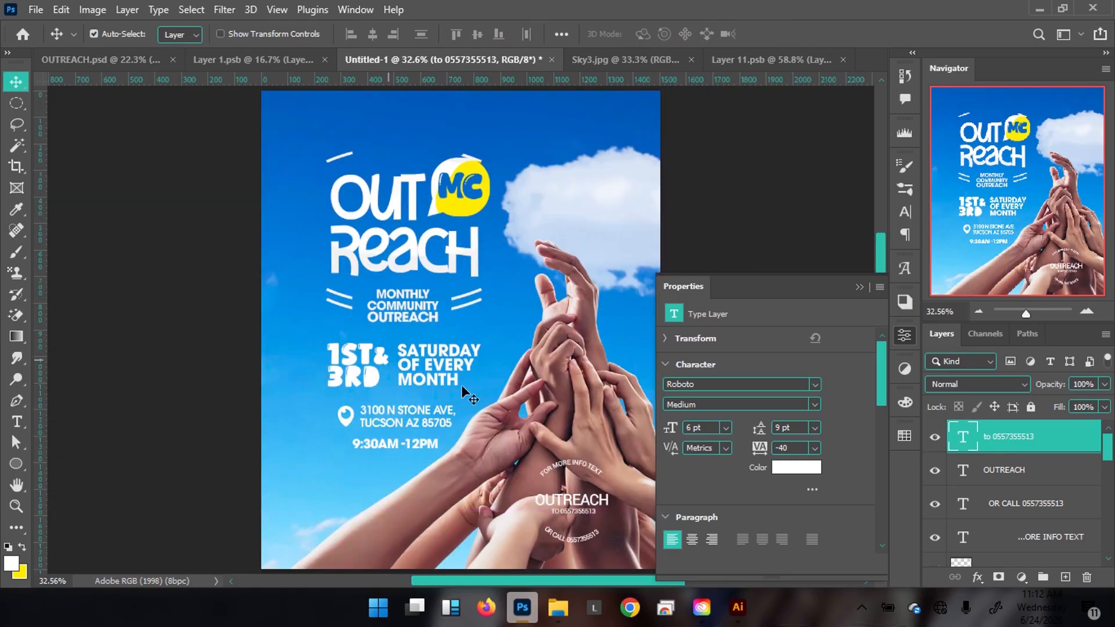
Set the OR CALL arc text to 8 pt and rotate it about 10 degrees.
left_click_drag(499, 417, 436, 397)
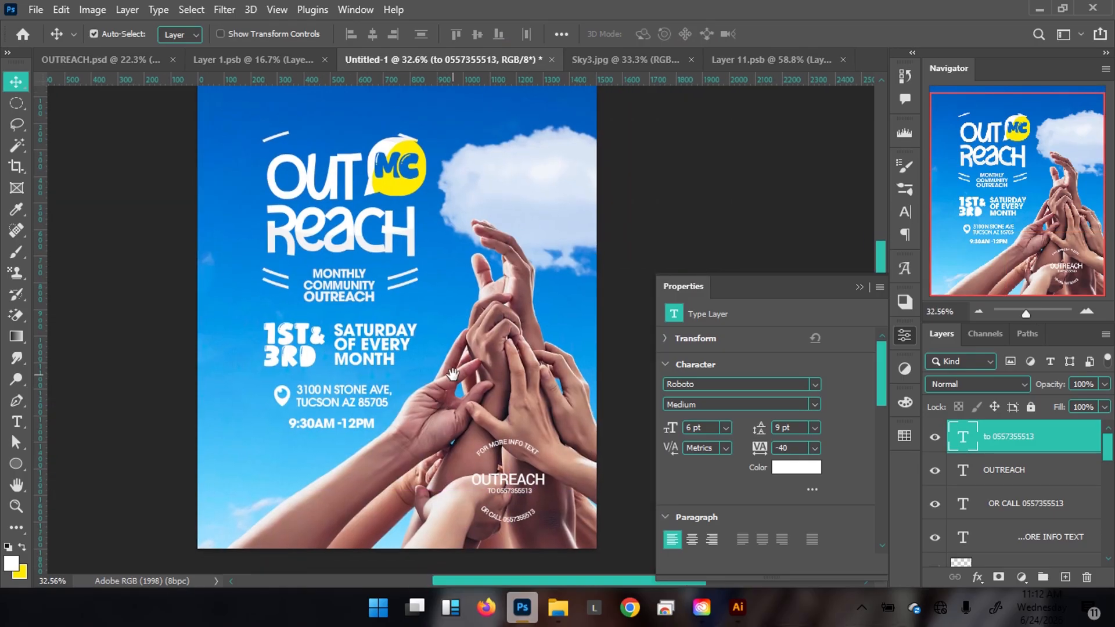
left_click(145, 59)
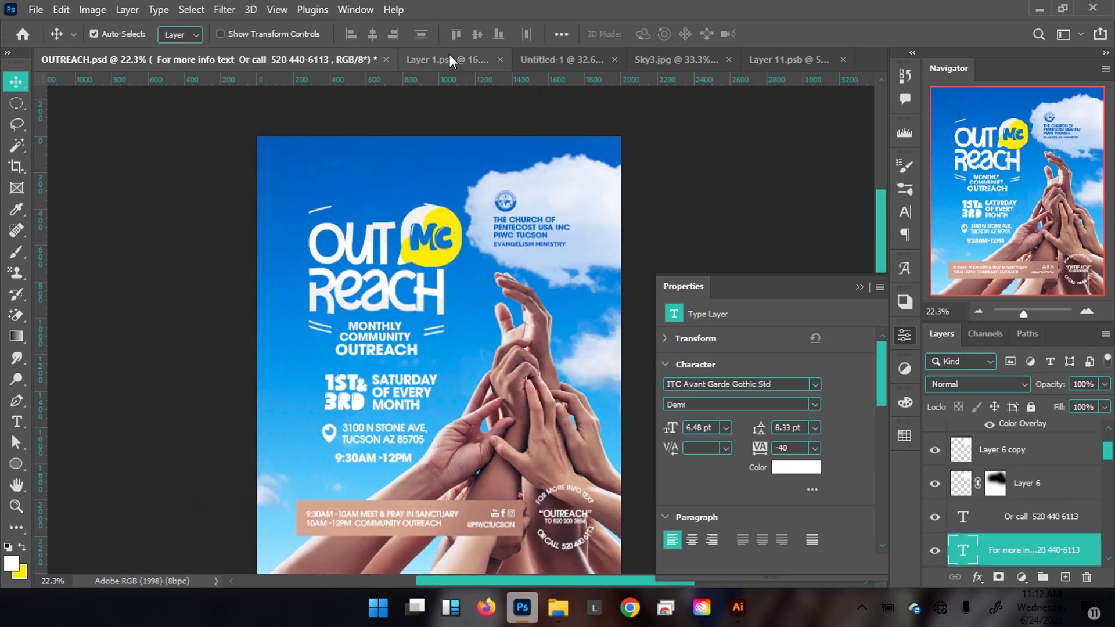
left_click(566, 60)
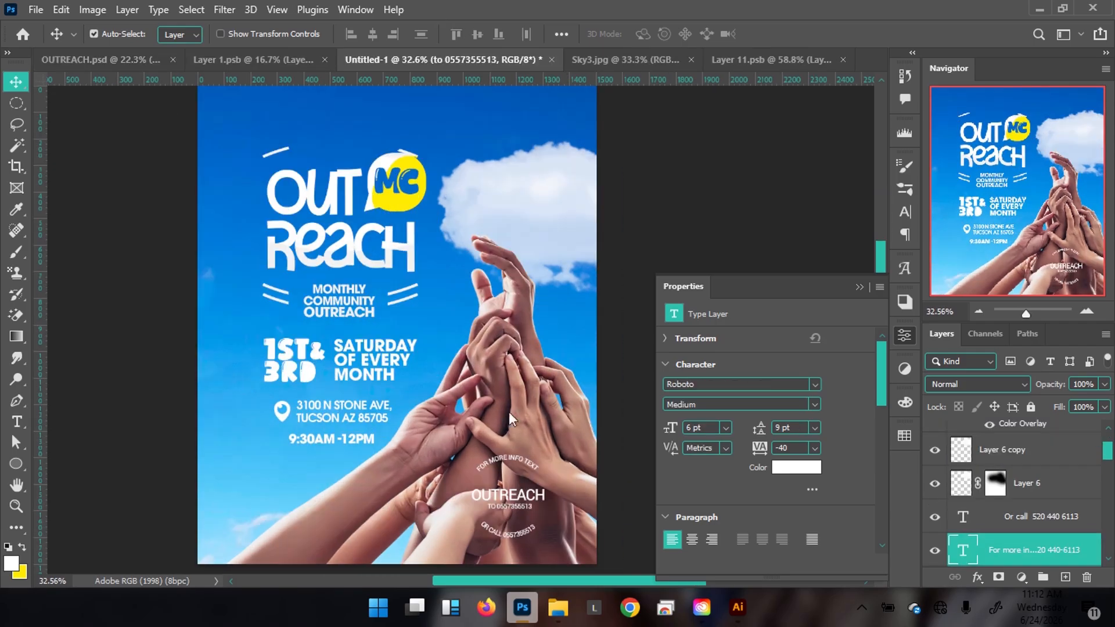
left_click(511, 540)
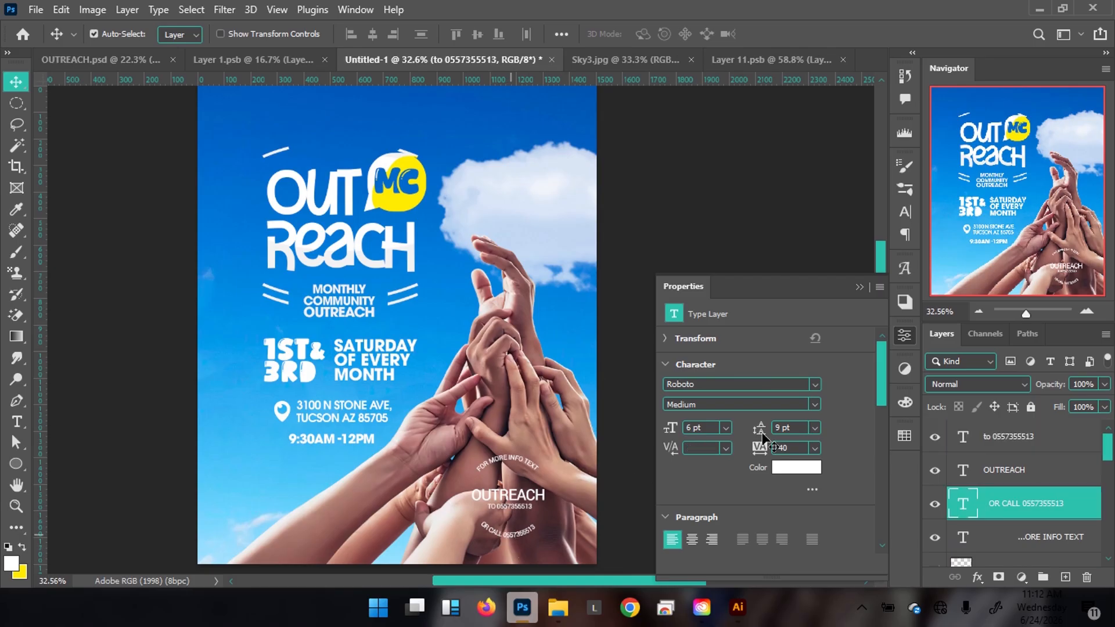
left_click(669, 428)
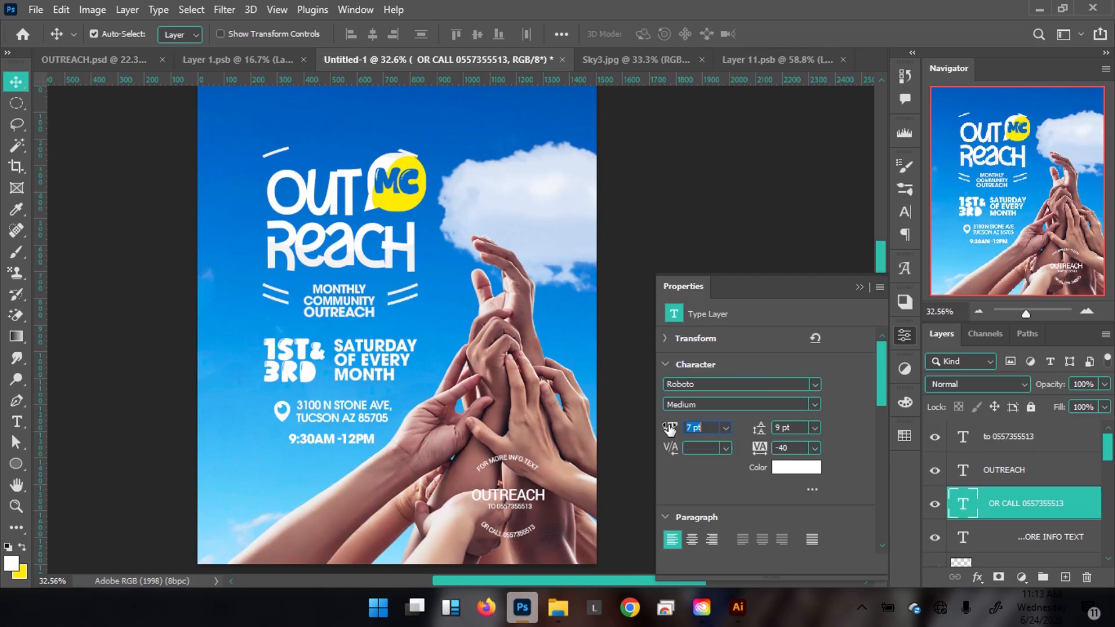
left_click_drag(670, 429, 672, 429)
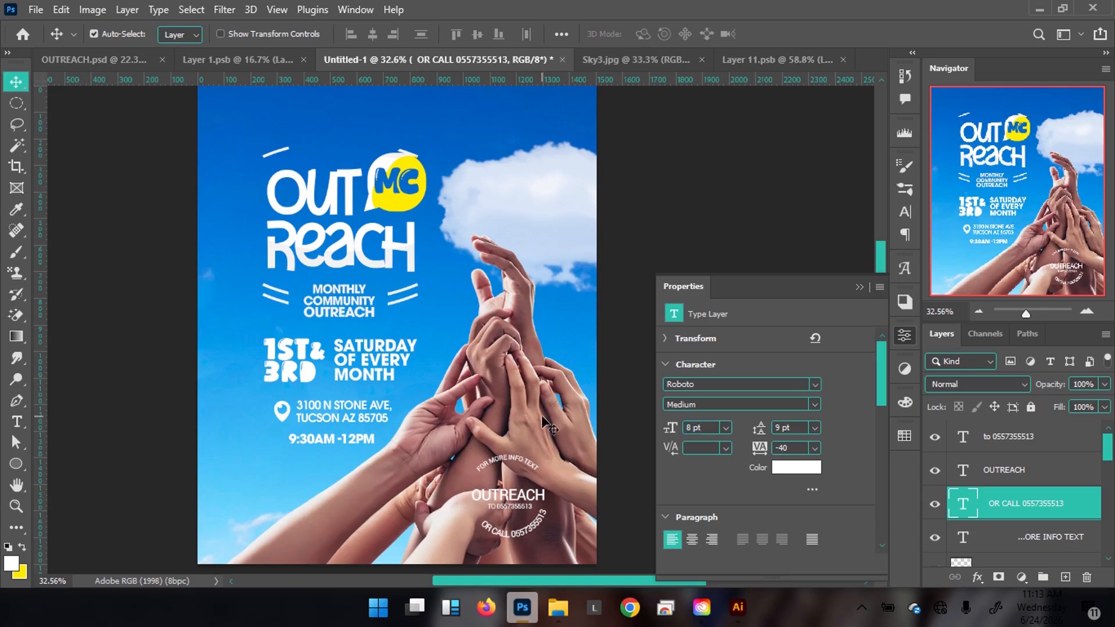
key("ctrl+t")
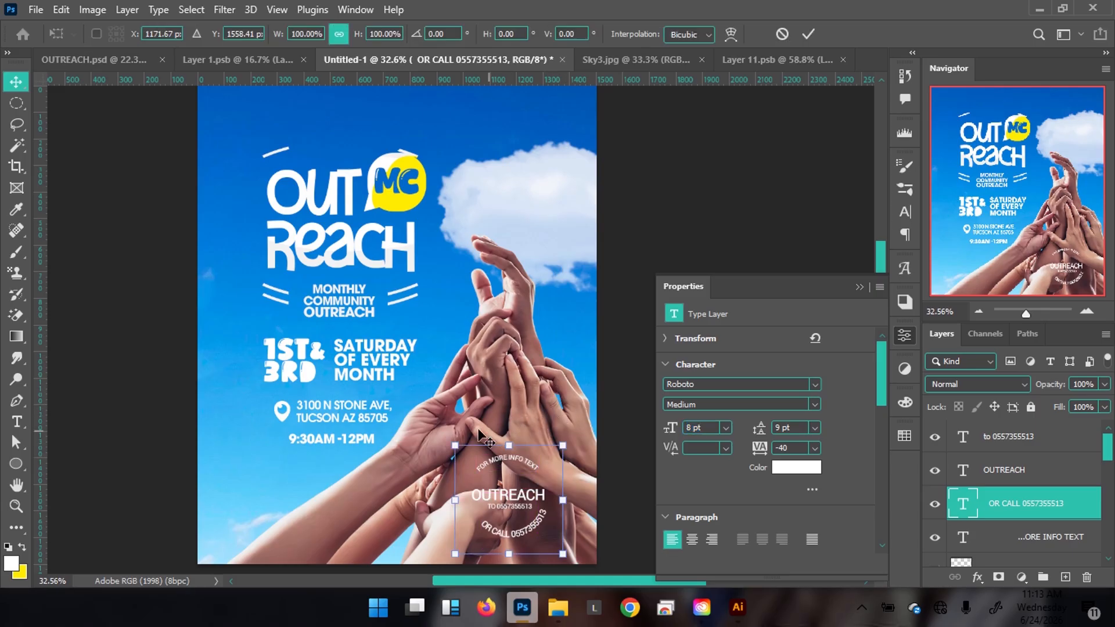
left_click_drag(422, 421, 428, 386)
key("Return")
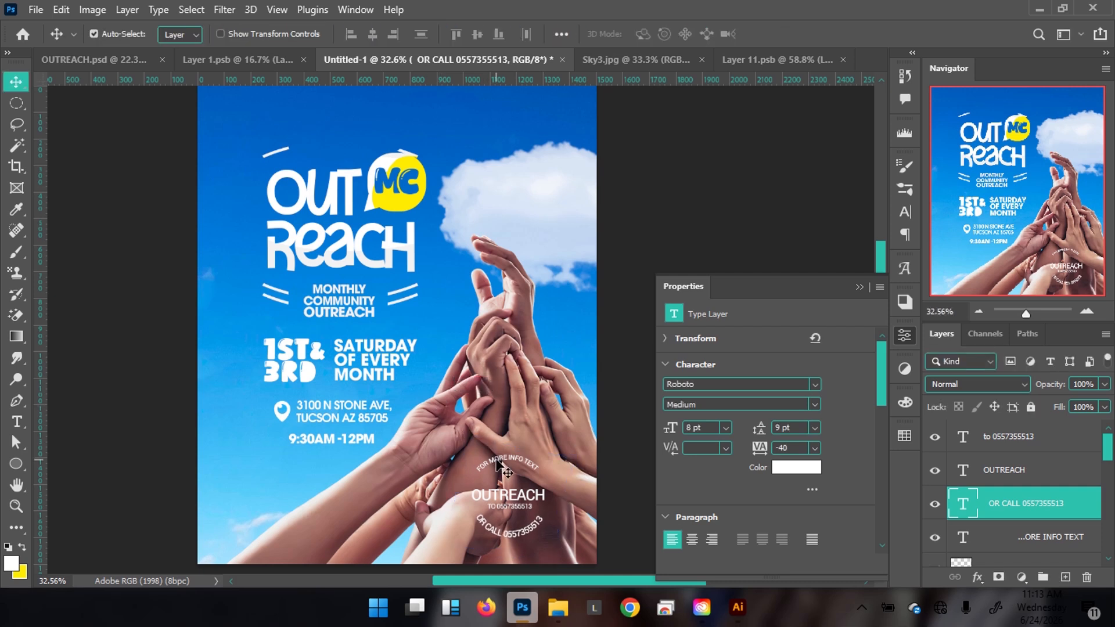
Set the FOR MORE INFO TEXT arc to 8 pt and rotate it about -8 degrees.
left_click(497, 460)
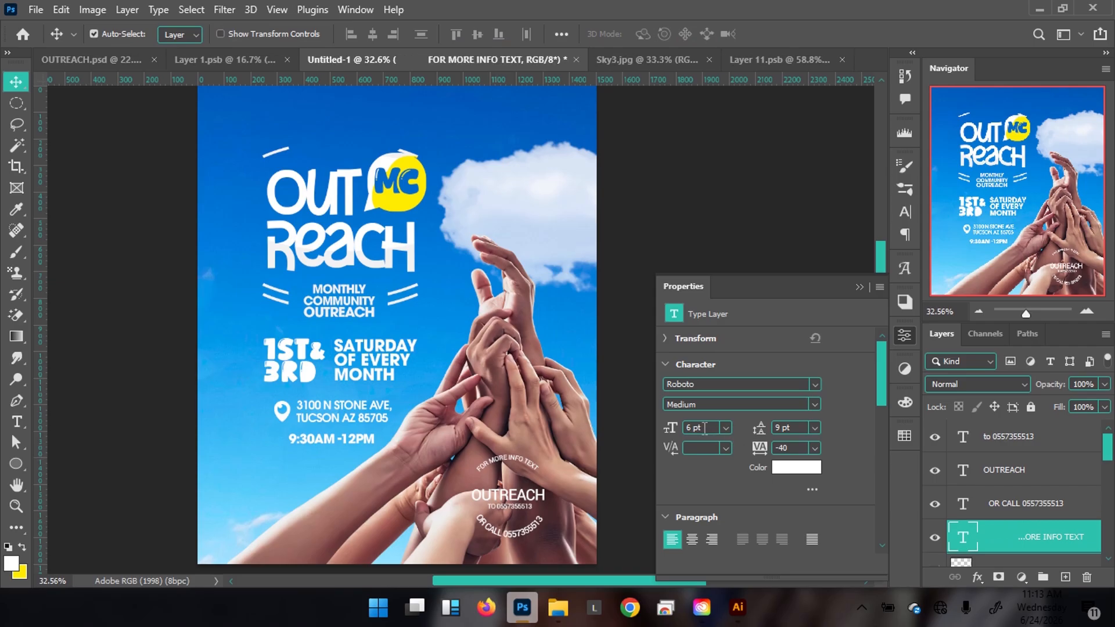
left_click_drag(705, 428, 651, 423)
type("8")
key("Return")
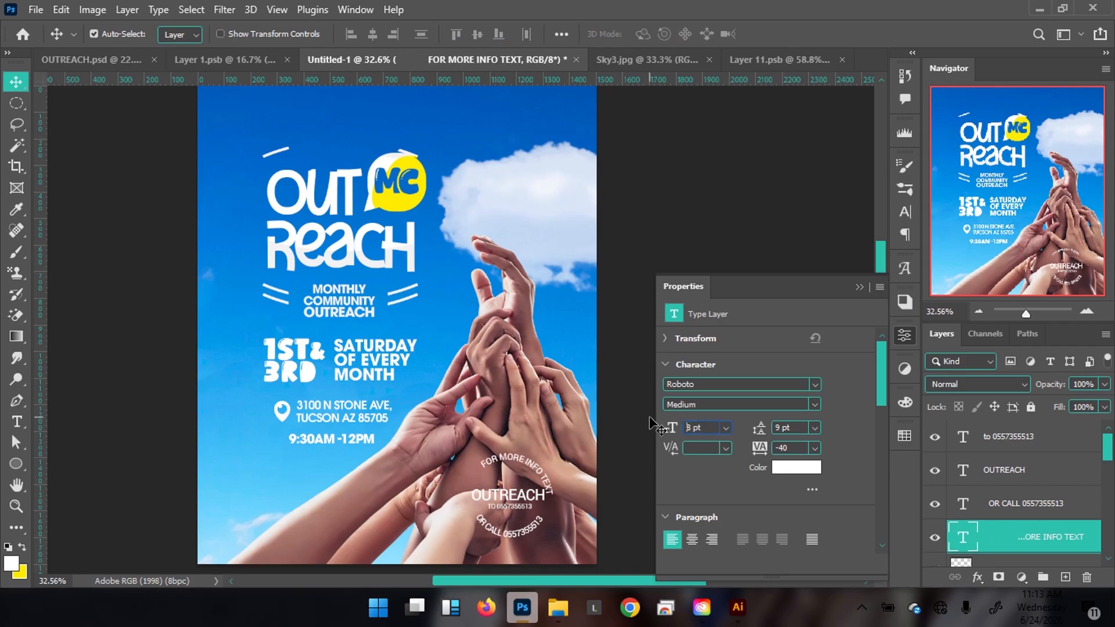
key("ctrl+t")
left_click_drag(583, 428, 558, 410)
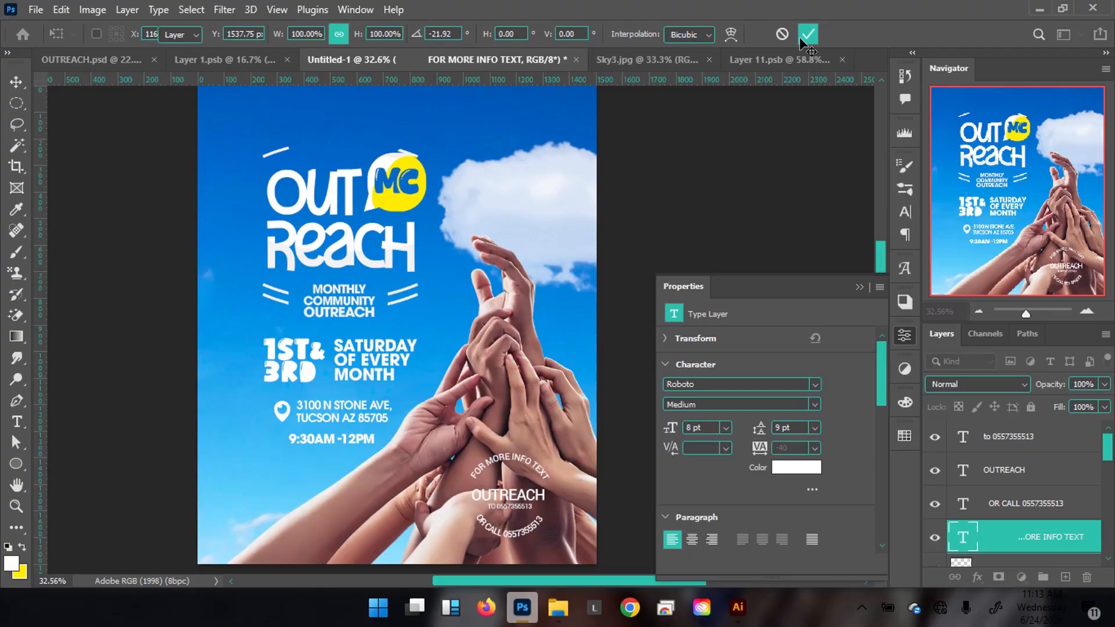
key("Return")
left_click(860, 286)
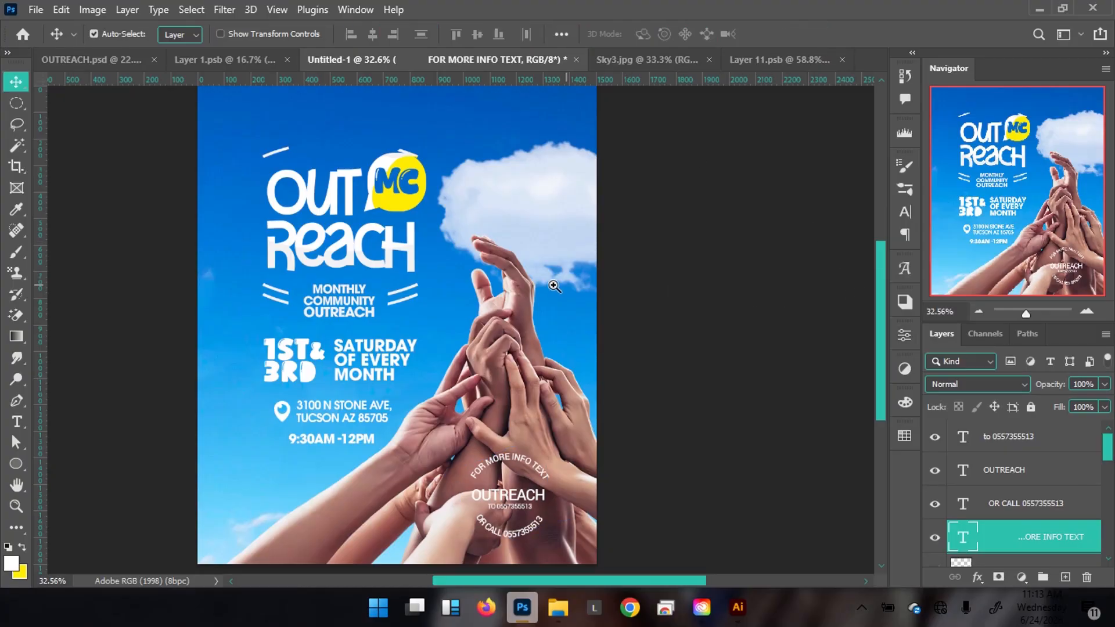
scroll(528, 284, "down", 1)
left_click_drag(528, 284, 526, 285)
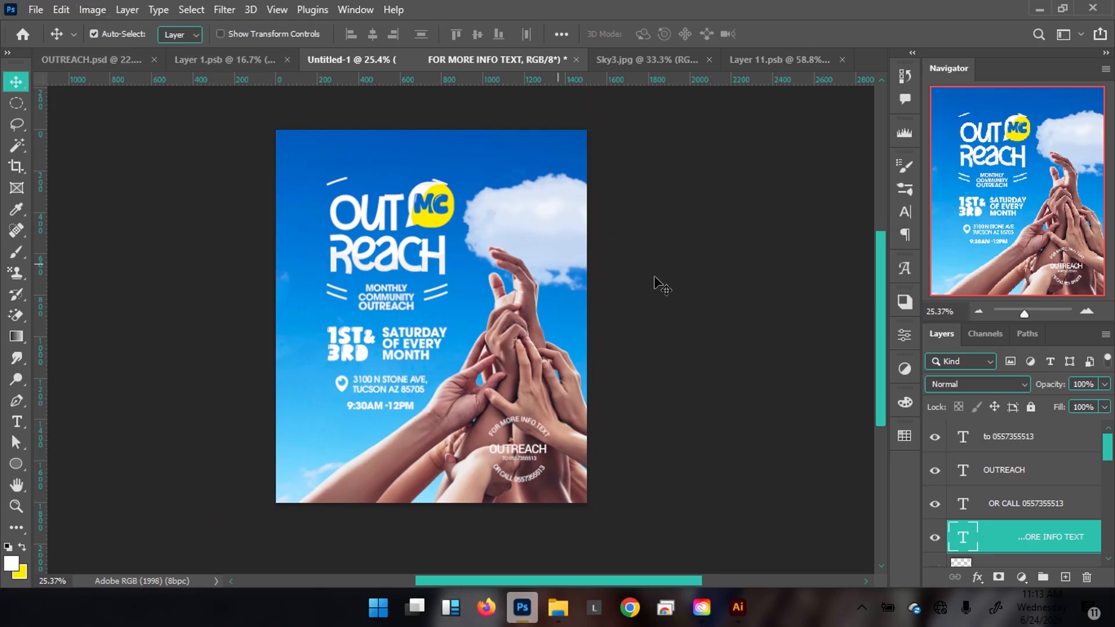
Add an empty layer above the TO line, then select the info-bar layers in OUTREACH.psd.
left_click(1005, 442)
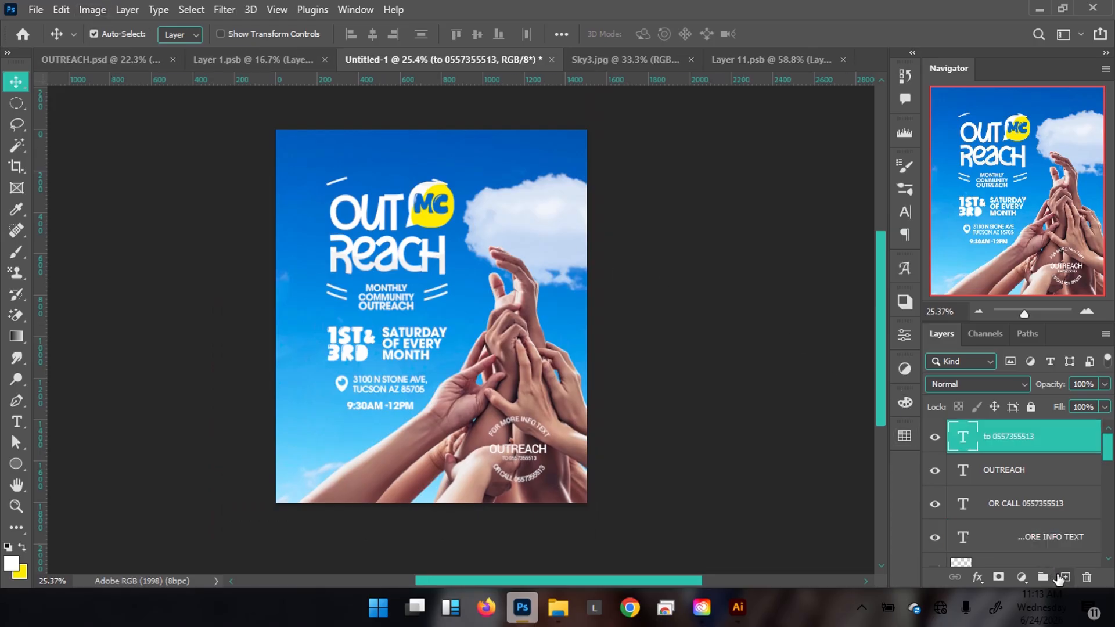
left_click(1065, 577)
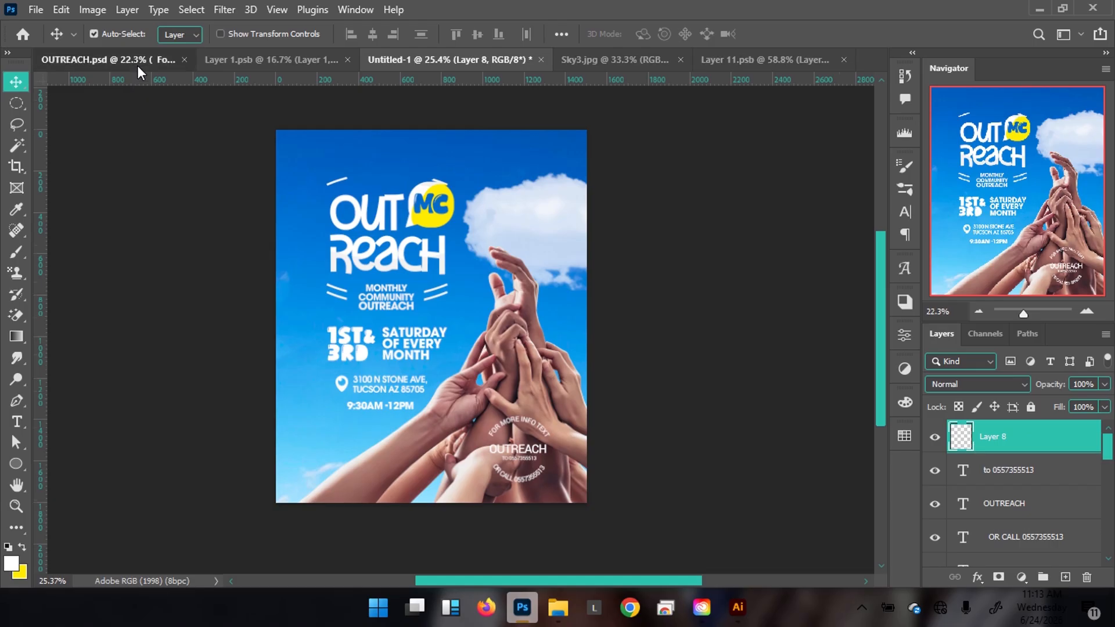
left_click(137, 64)
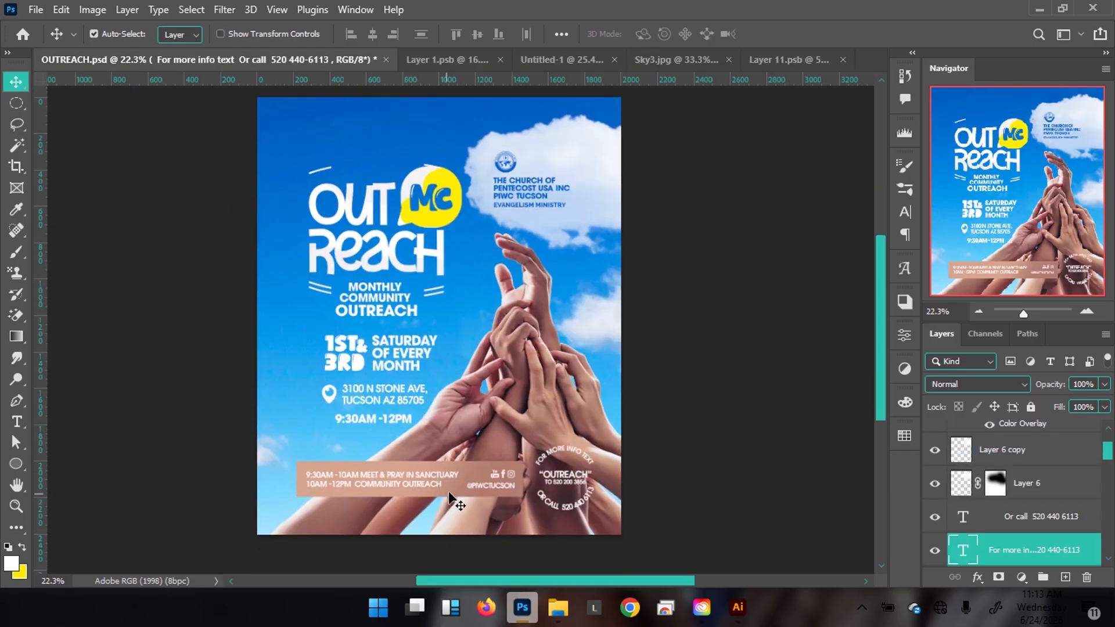
left_click(456, 501)
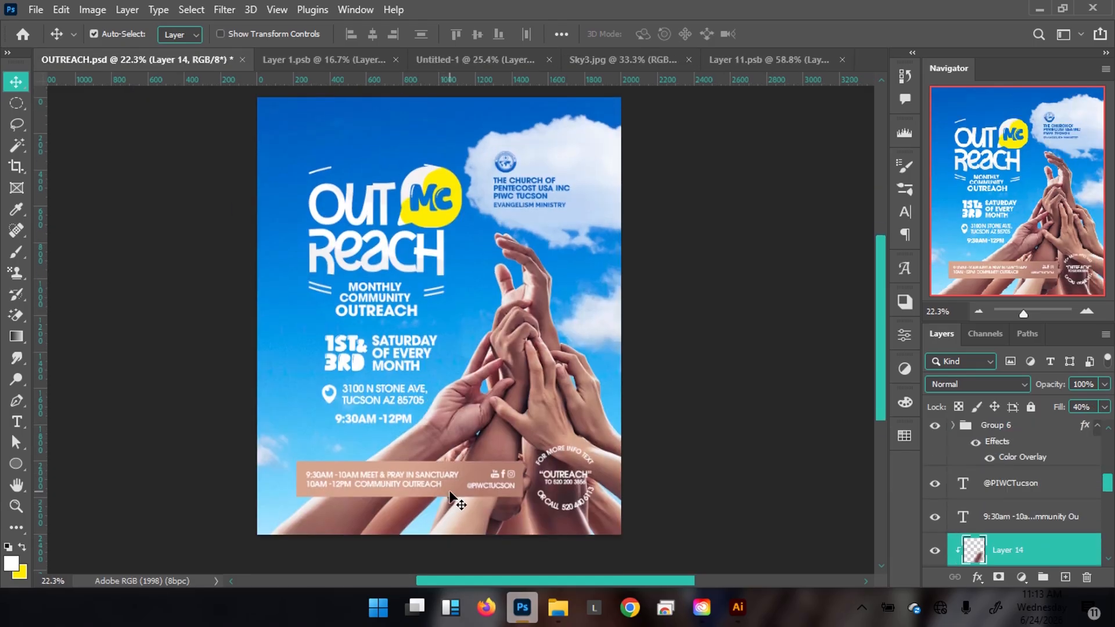
left_click(299, 493, "shift")
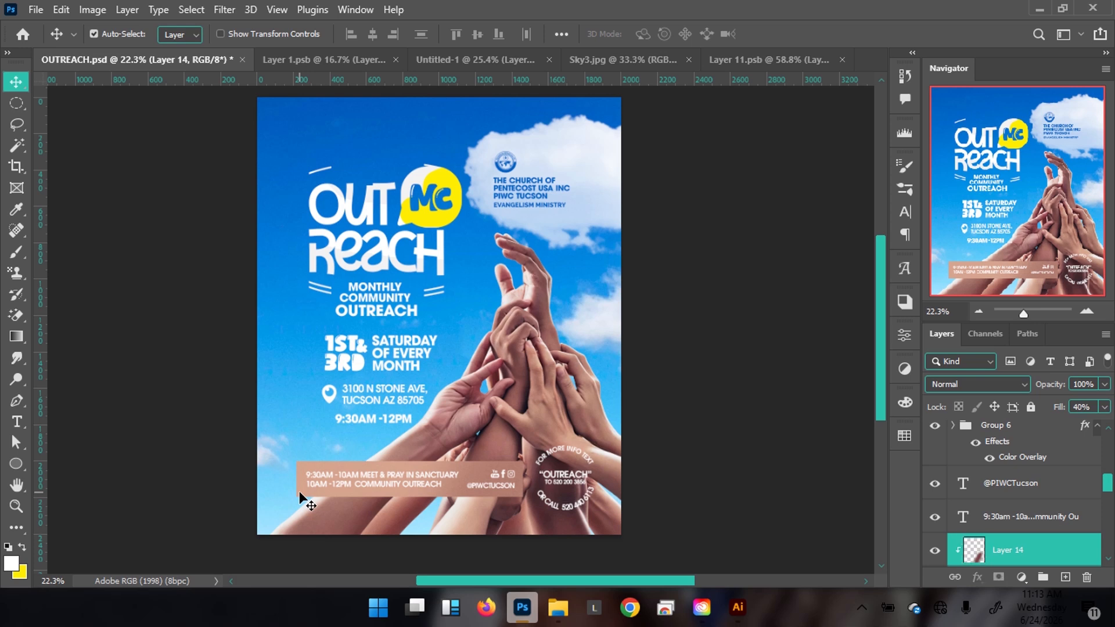
left_click(407, 481, "shift")
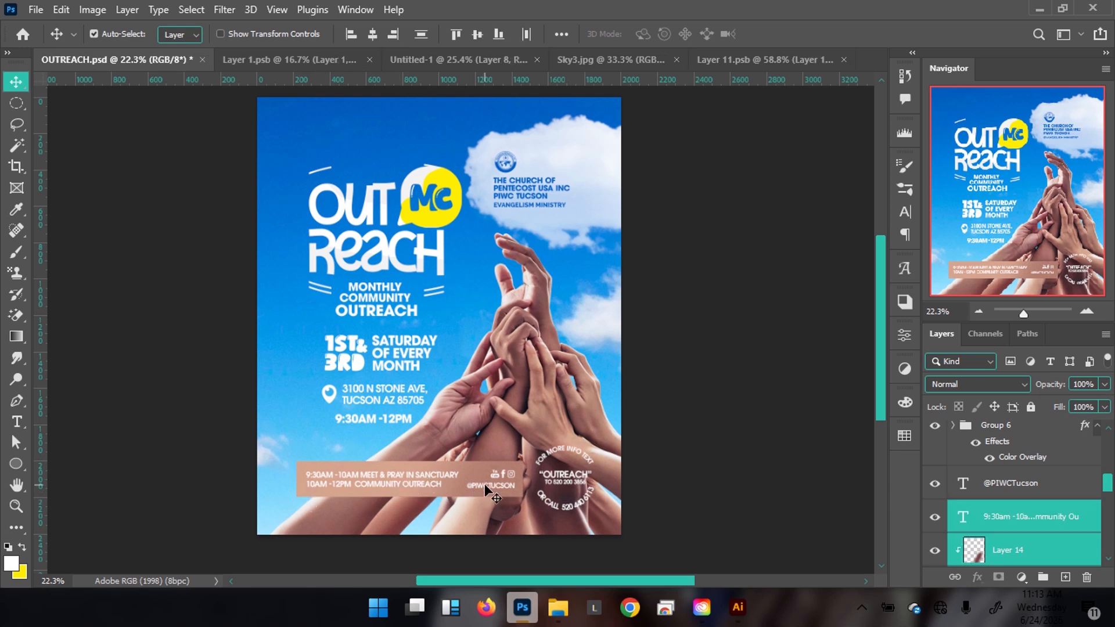
Add the social-handle text and Group 6, then drag the info bar into Untitled-1's bottom.
left_click(484, 484, "shift")
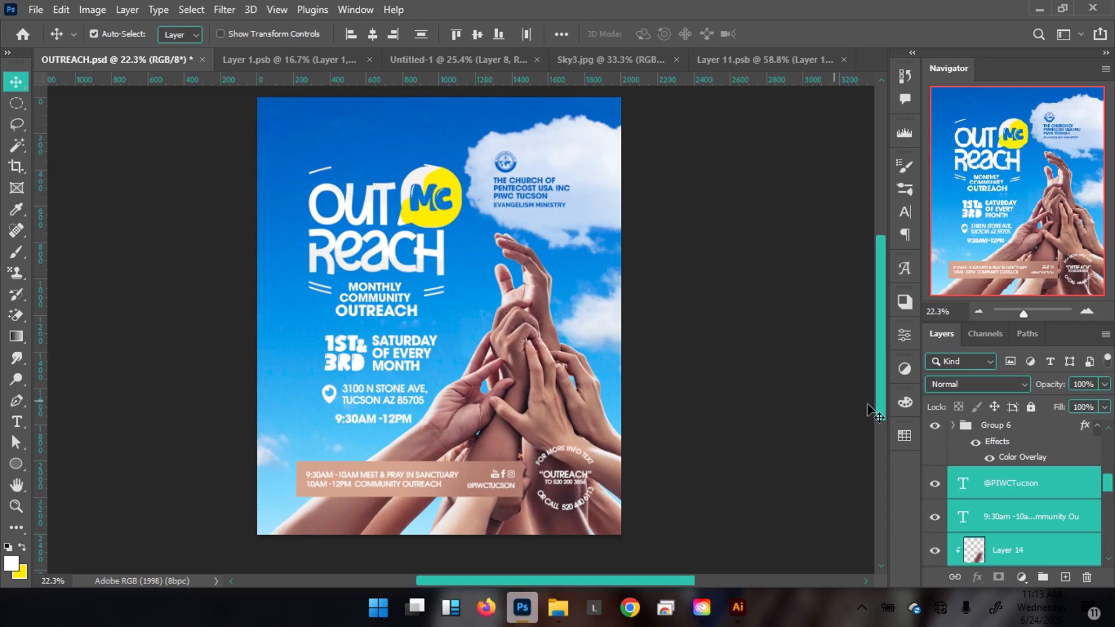
left_click(991, 430, "shift")
left_click_drag(427, 491, 453, 54)
left_click_drag(385, 466, 386, 465)
left_click_drag(405, 394, 416, 451)
Scale the info bar to about 63% and nudge it into the bottom-left corner.
key("ctrl+t")
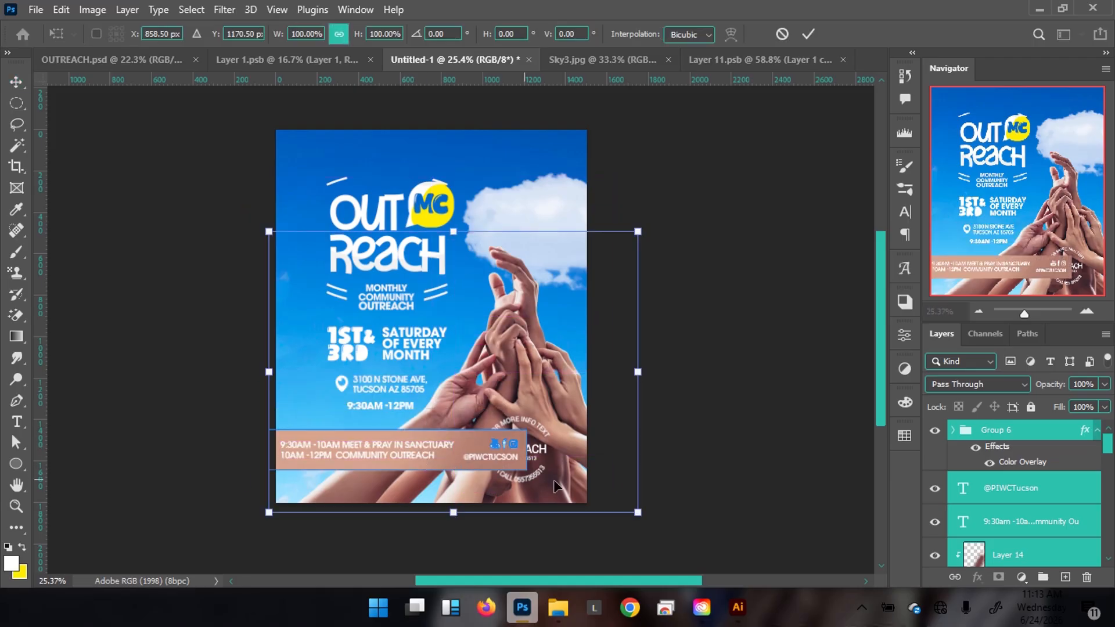
left_click_drag(639, 515, 532, 464)
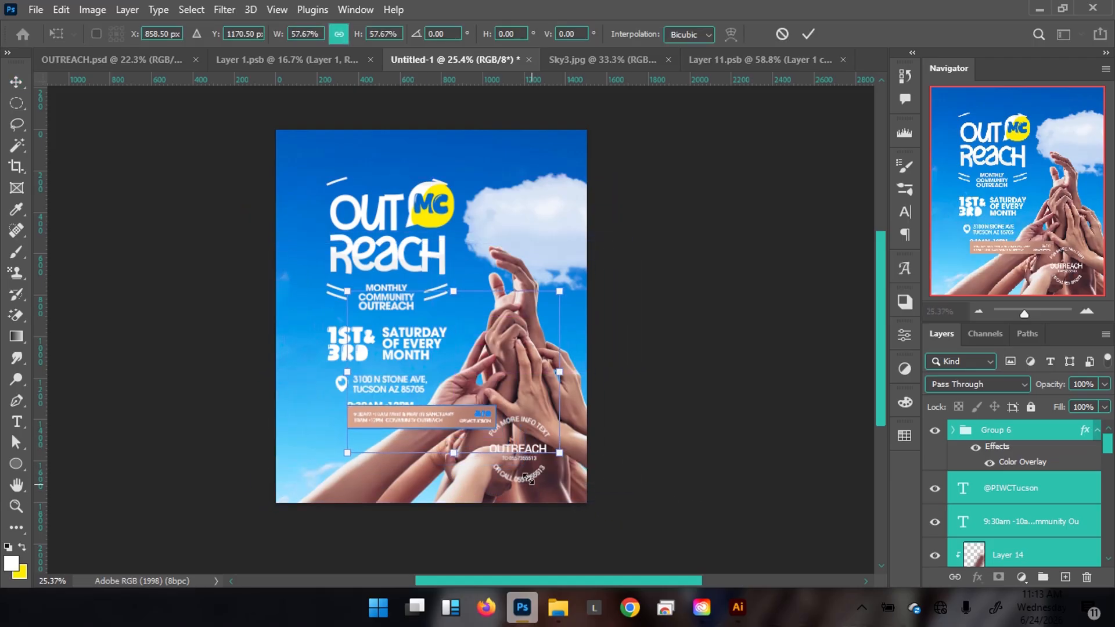
left_click_drag(448, 418, 414, 454)
left_click_drag(414, 454, 413, 445)
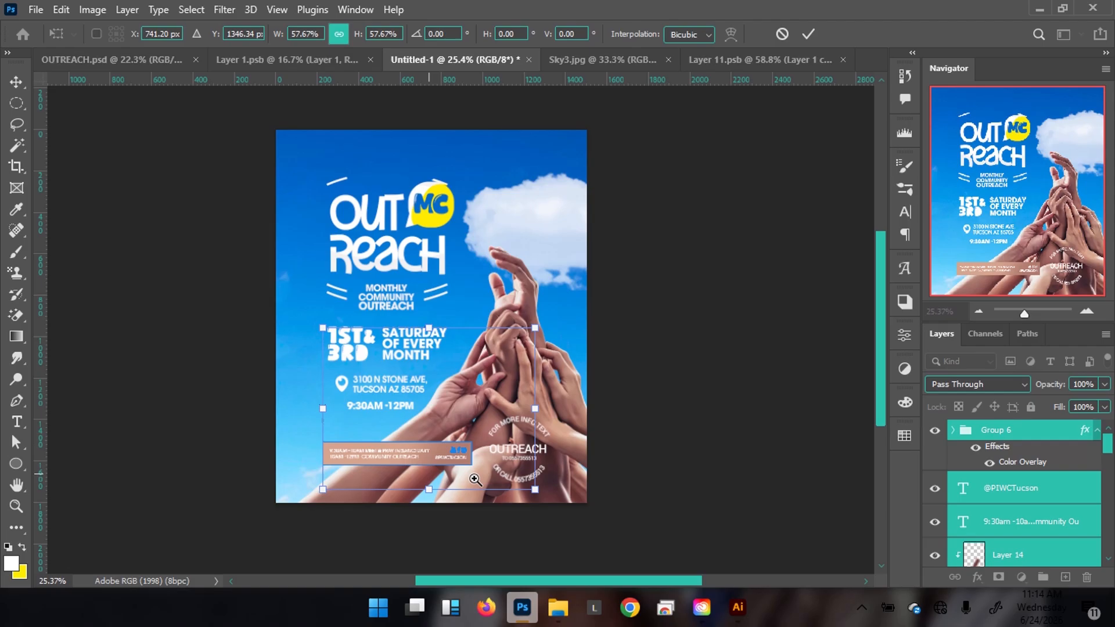
left_click(475, 479)
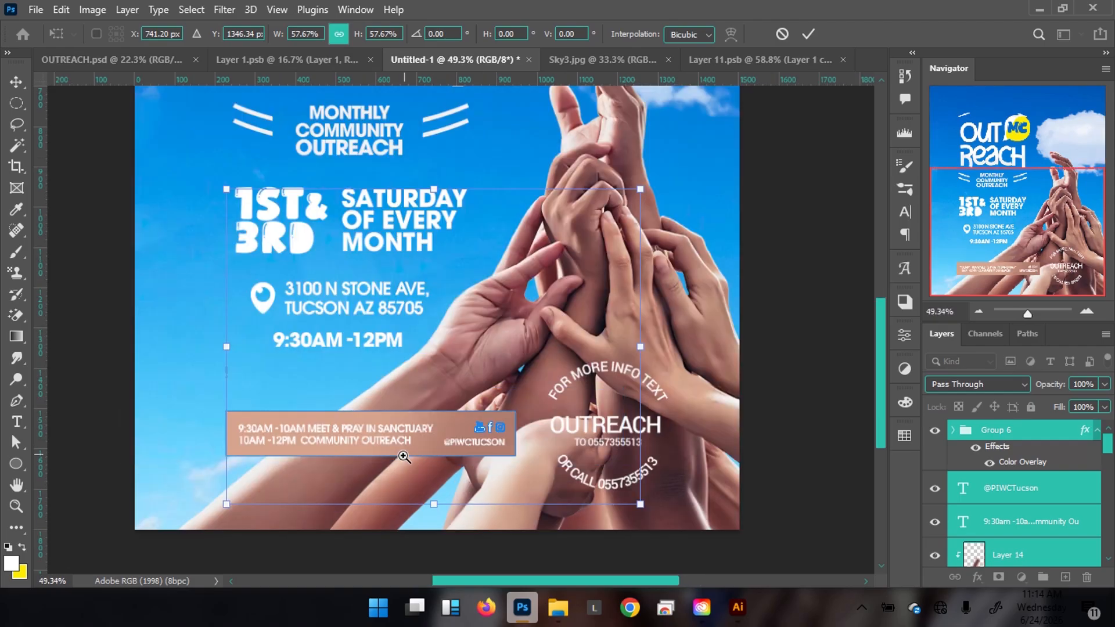
left_click_drag(640, 505, 658, 518)
key("Return")
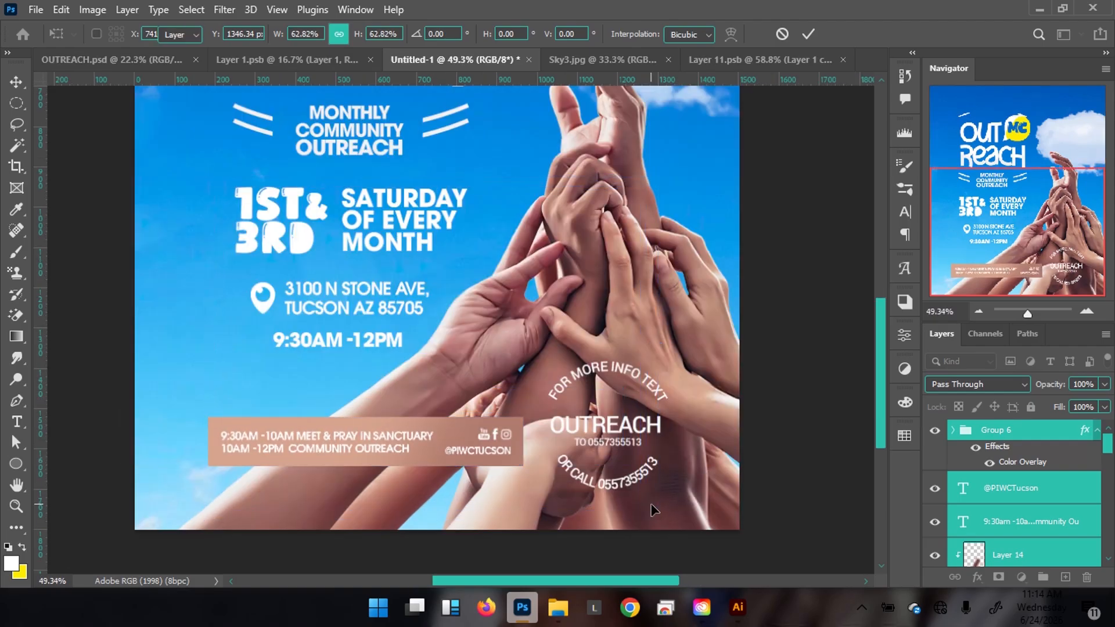
key("shift+Up")
key("shift+Left")
key("shift+Left")
key("shift+Up")
key("ctrl+minus")
key("ctrl+minus")
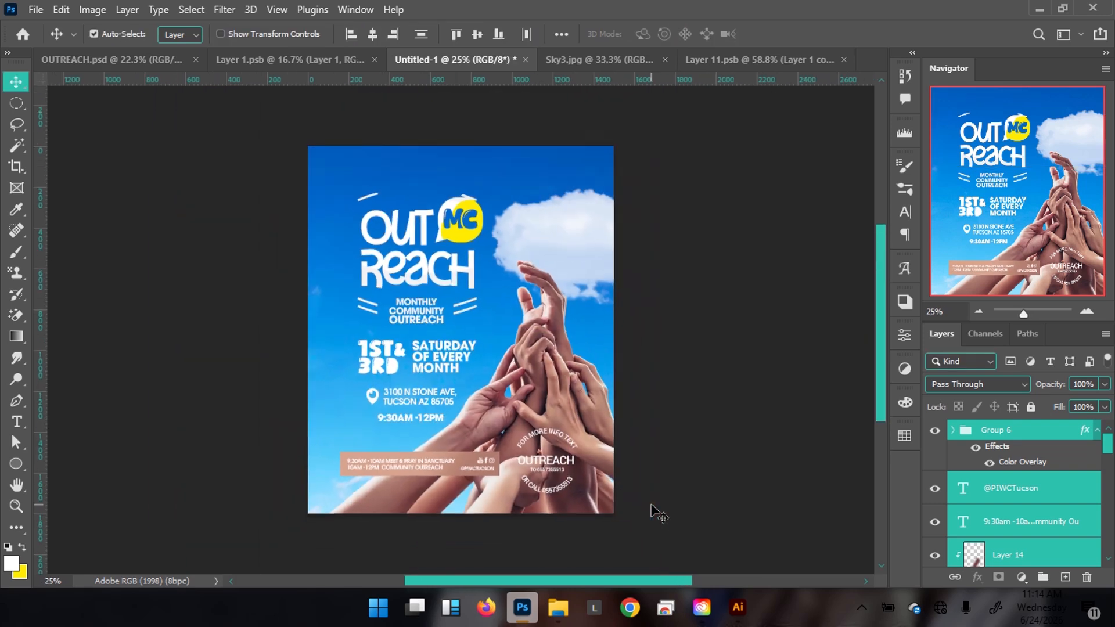
In the Layer 11 sky file, duplicate the sky, flip the copy horizontally, and save.
left_click(127, 68)
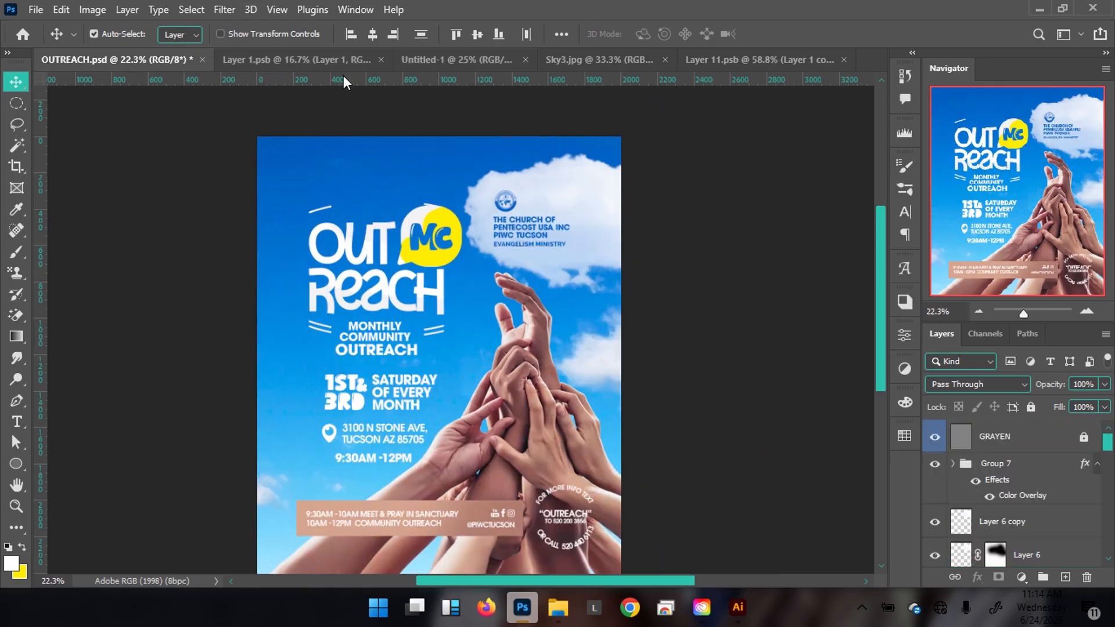
left_click(436, 58)
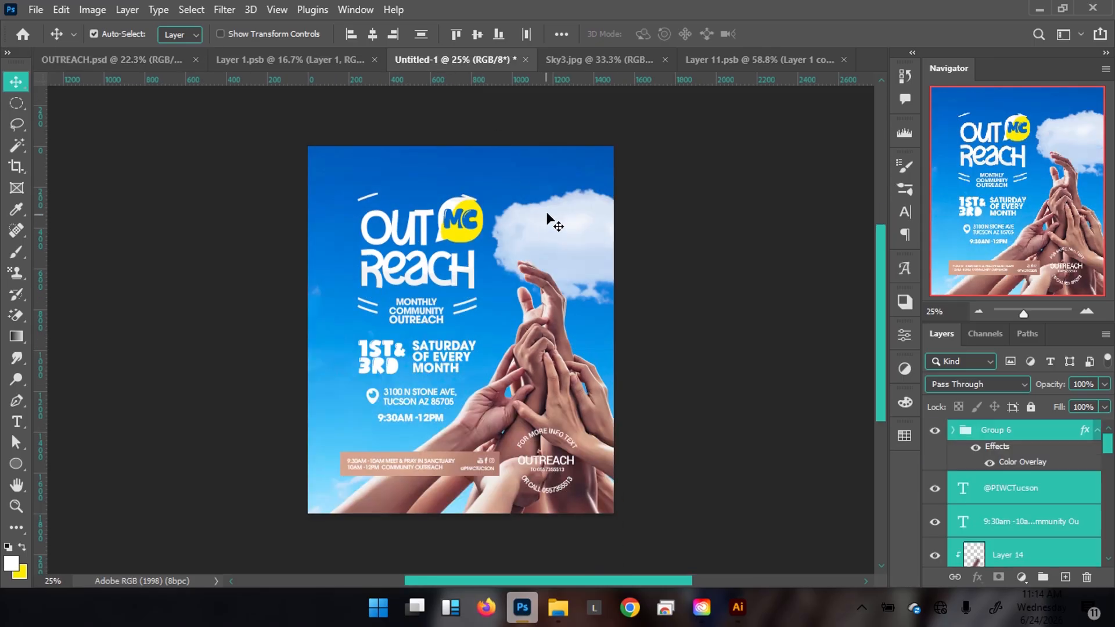
left_click(589, 60)
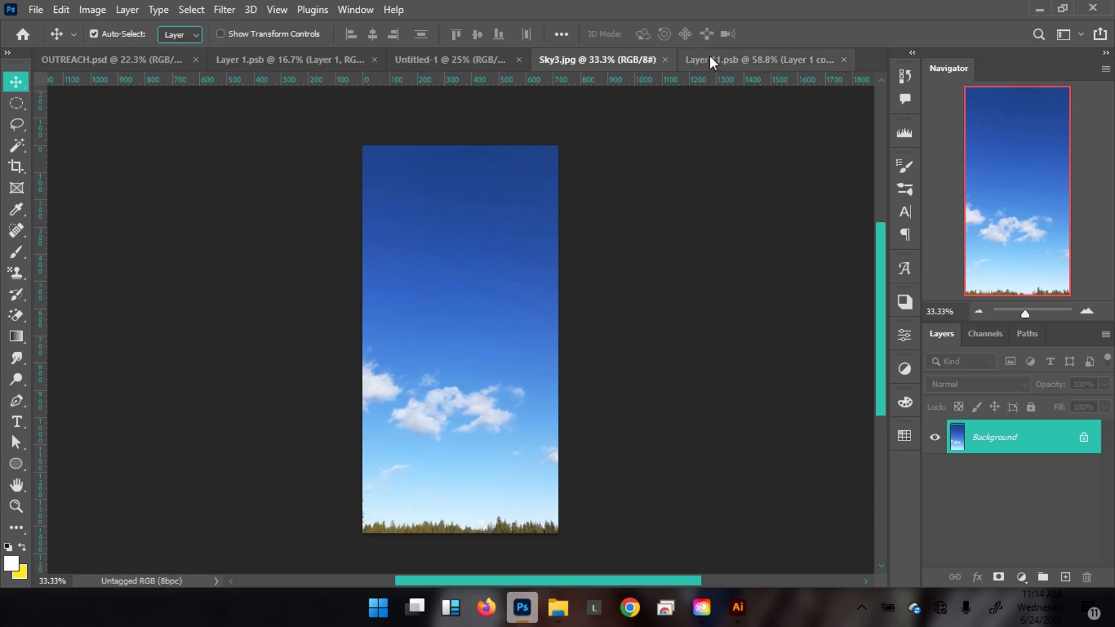
left_click(725, 60)
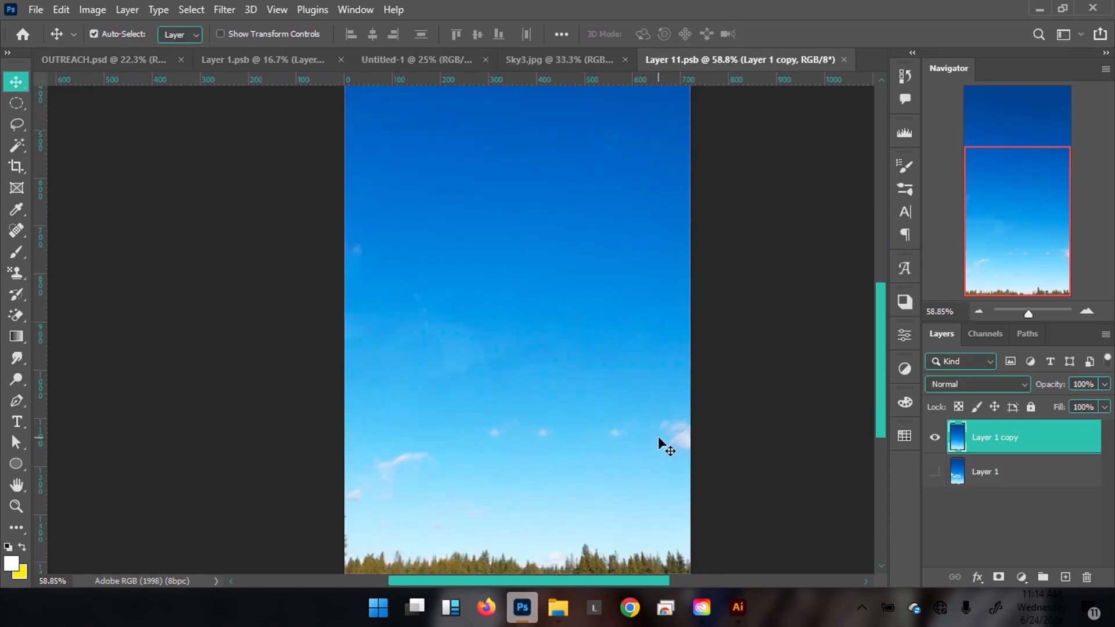
key("ctrl+j")
key("ctrl+t")
right_click(611, 371)
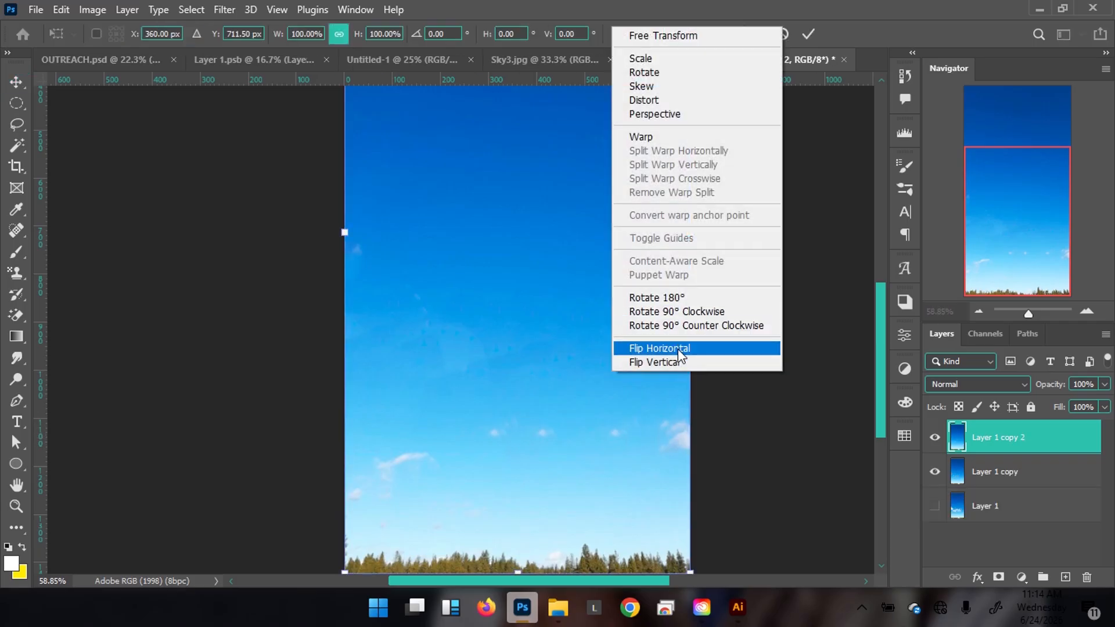
left_click(679, 351)
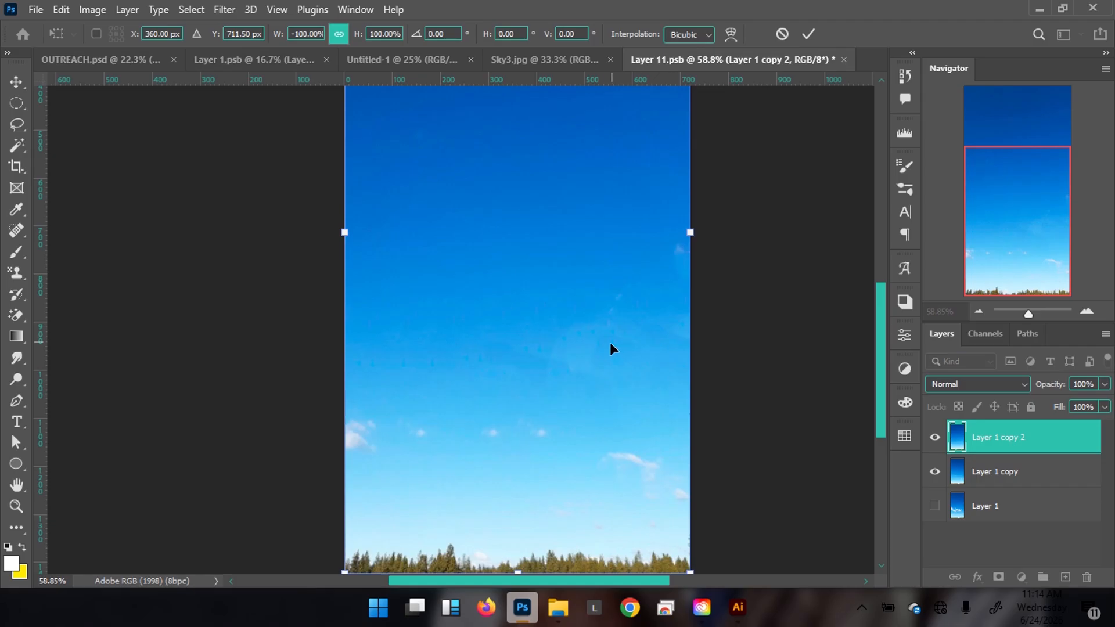
key("Return")
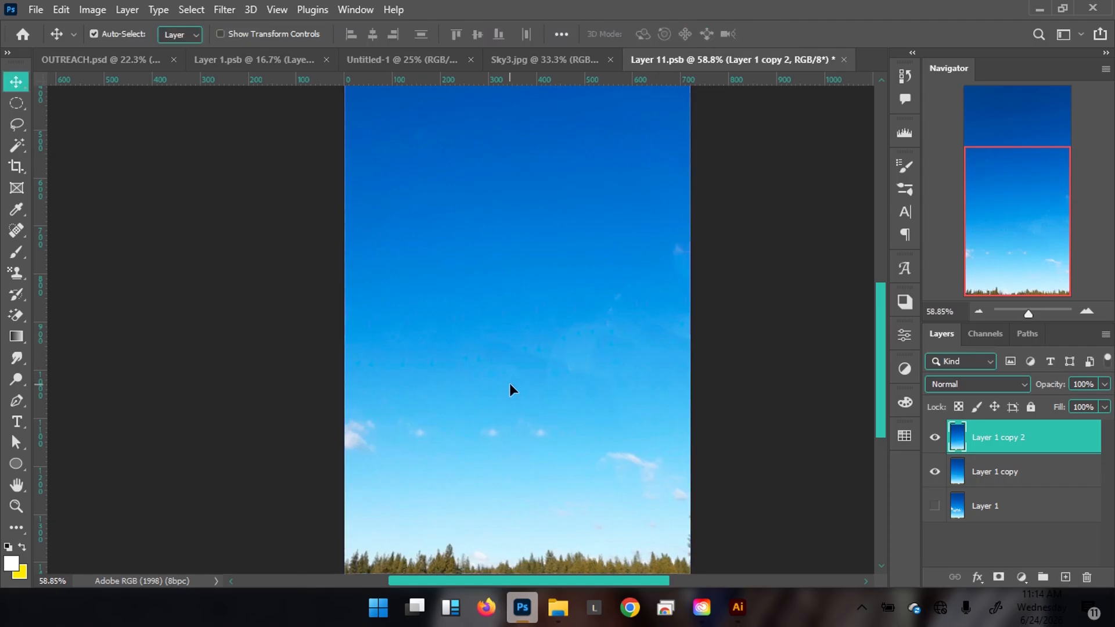
key("ctrl+s")
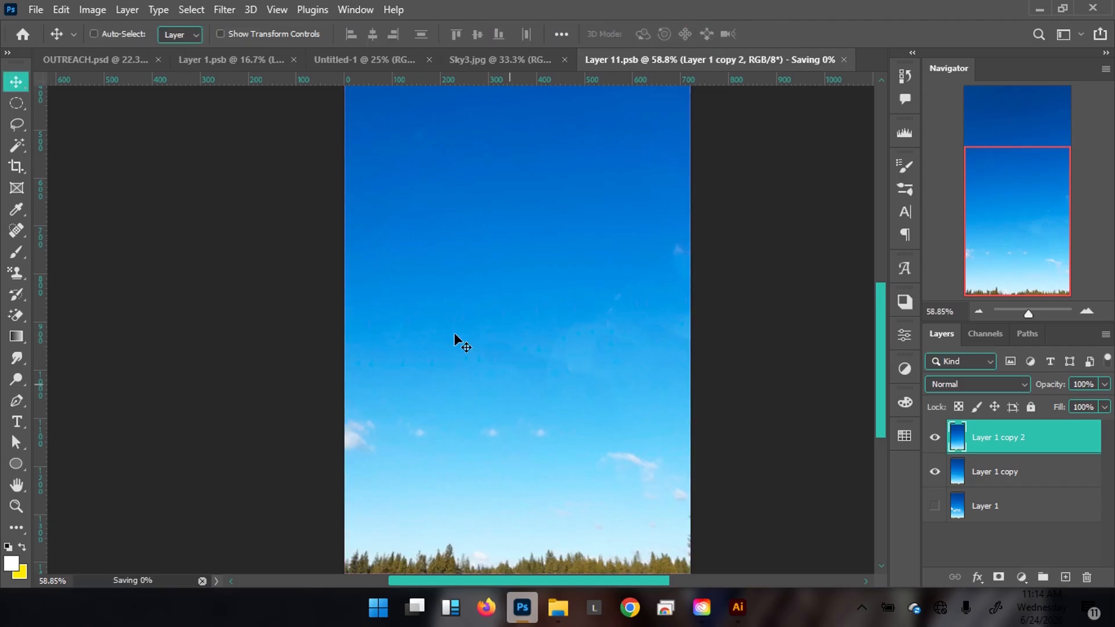
left_click(374, 61)
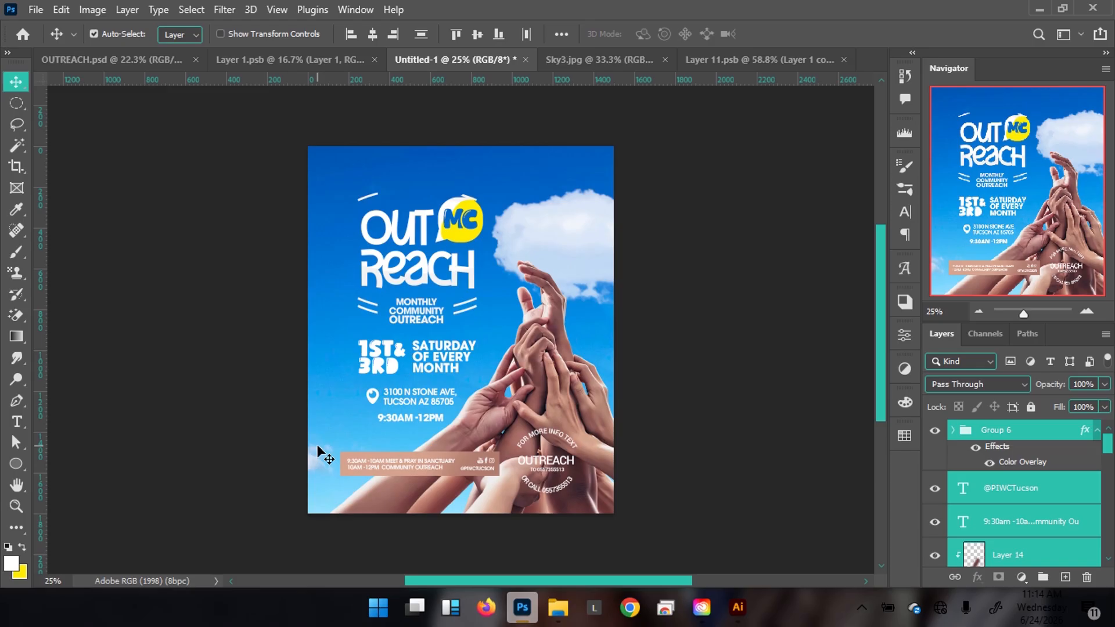
Add a layer mask to the Layer 1 copy 2 sky, leaving its size unchanged.
left_click(699, 58)
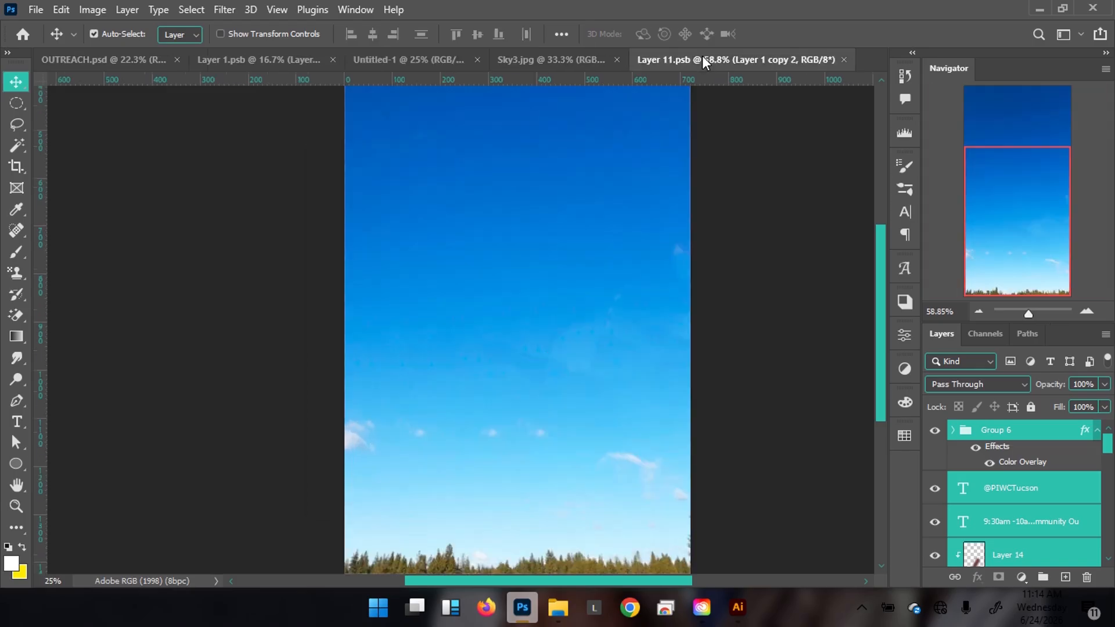
scroll(485, 348, "down", 3)
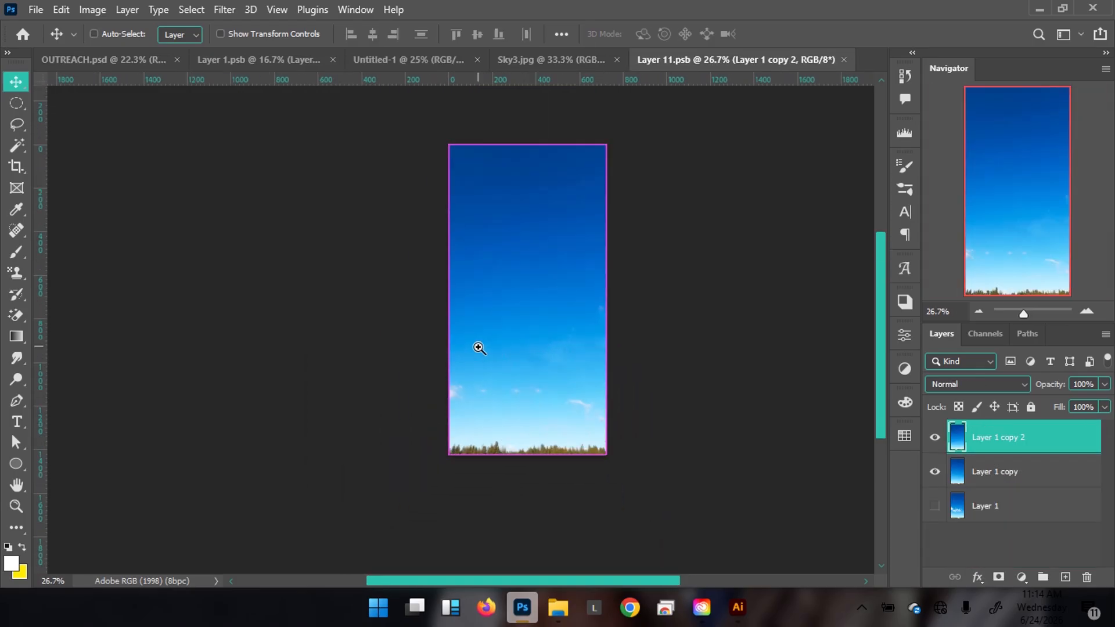
key("ctrl+t")
left_click_drag(605, 196, 670, 105)
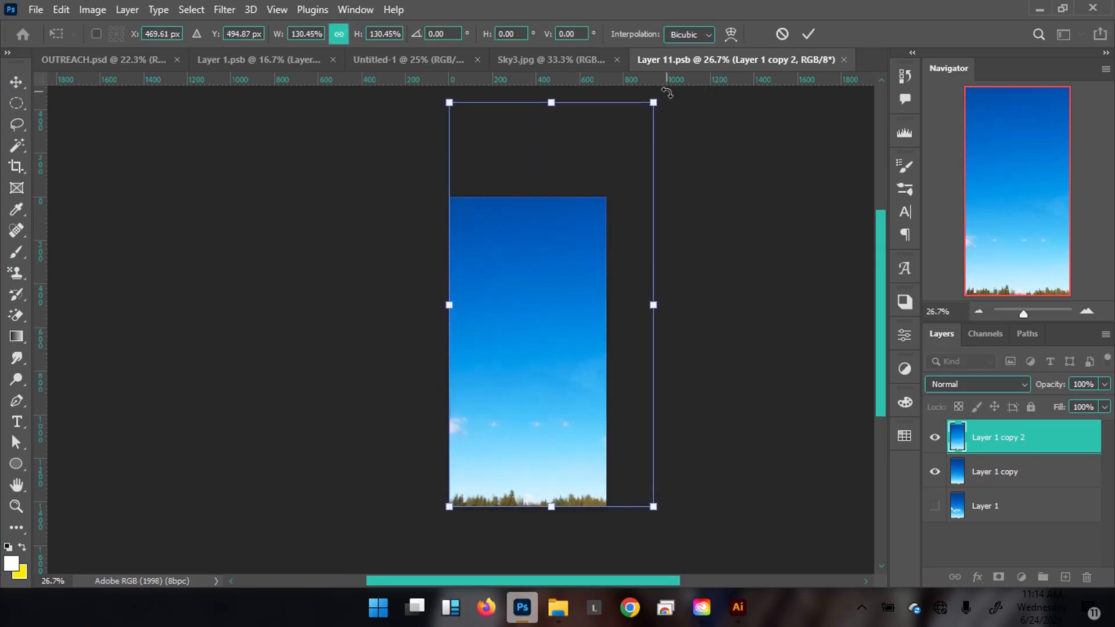
key("Escape")
left_click(998, 577)
Set up a black soft round brush at 86% opacity and 800 px.
key("b")
key("x")
key("bracketright")
key("bracketright")
key("bracketright")
key("bracketright")
key("bracketright")
key("bracketright")
key("bracketright")
key("bracketright")
key("bracketright")
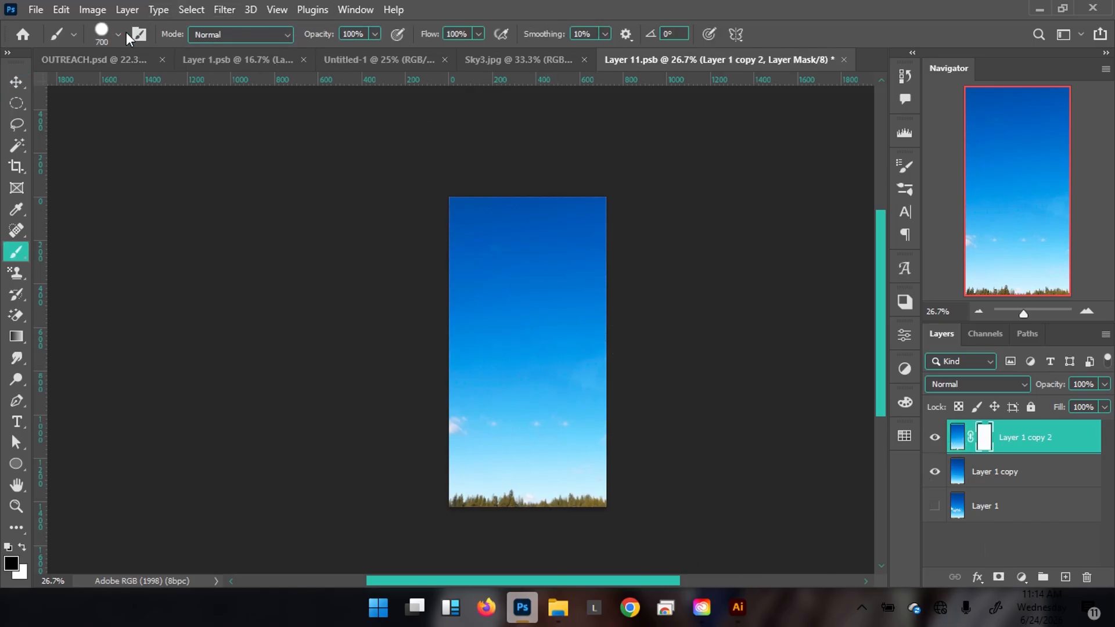
left_click(119, 34)
left_click(87, 186)
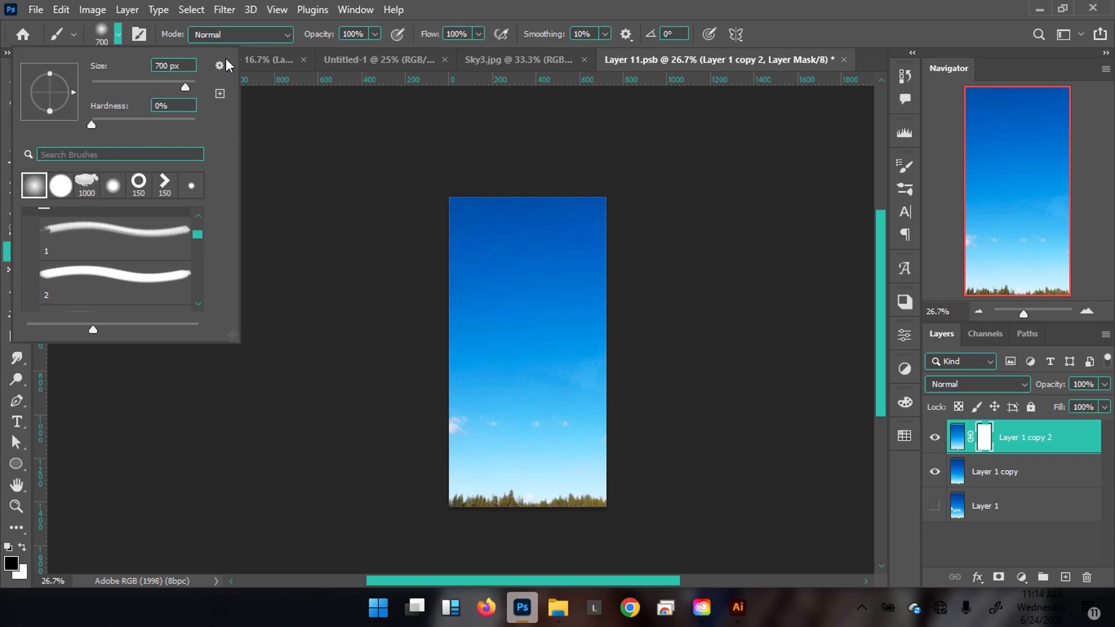
left_click(447, 2)
left_click_drag(374, 34, 364, 49)
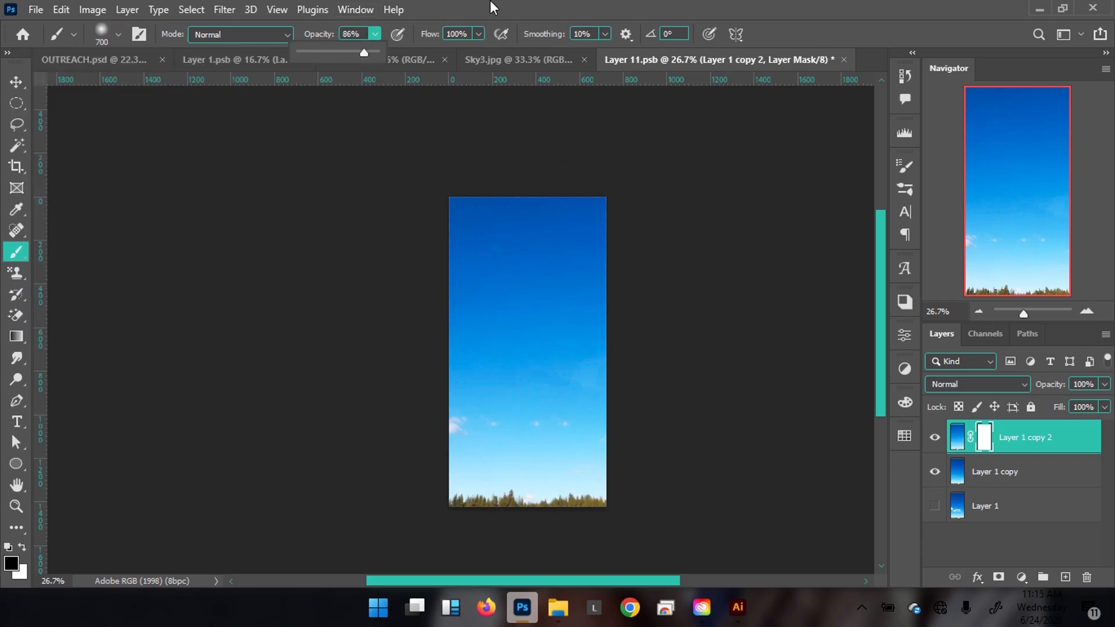
key("bracketright")
key("bracketright")
Paint out the mask across the sky's upper half for a deeper blue, and save.
left_click_drag(598, 331, 525, 273)
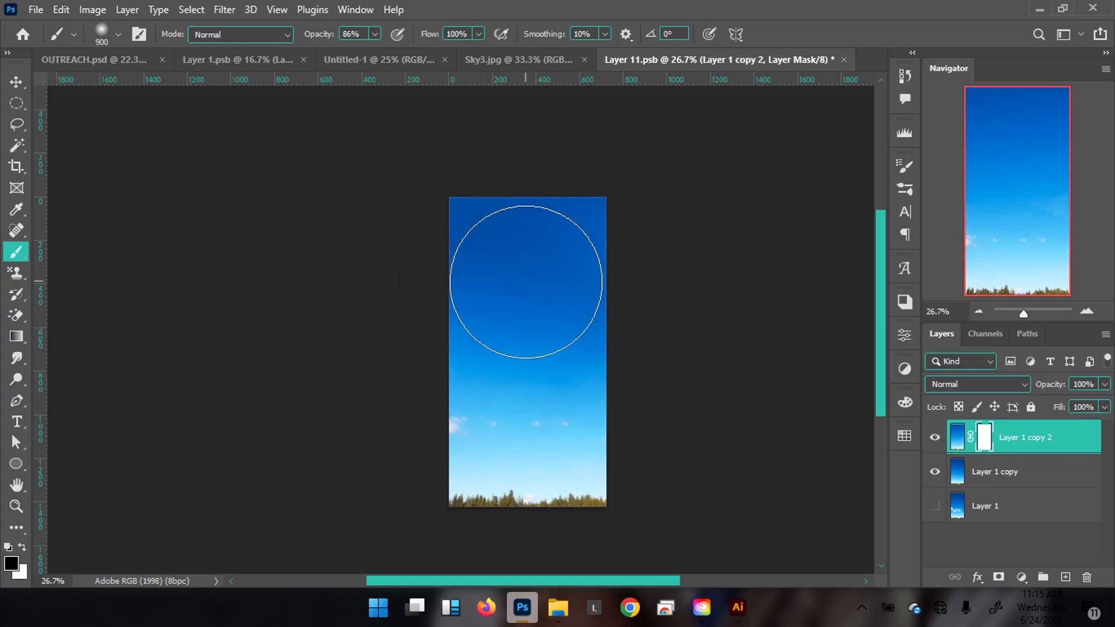
mouse_move(659, 350)
left_mouse_down()
mouse_move(531, 299)
mouse_move(469, 301)
mouse_move(475, 241)
mouse_move(516, 197)
mouse_move(614, 202)
mouse_move(522, 168)
mouse_move(412, 165)
left_mouse_up()
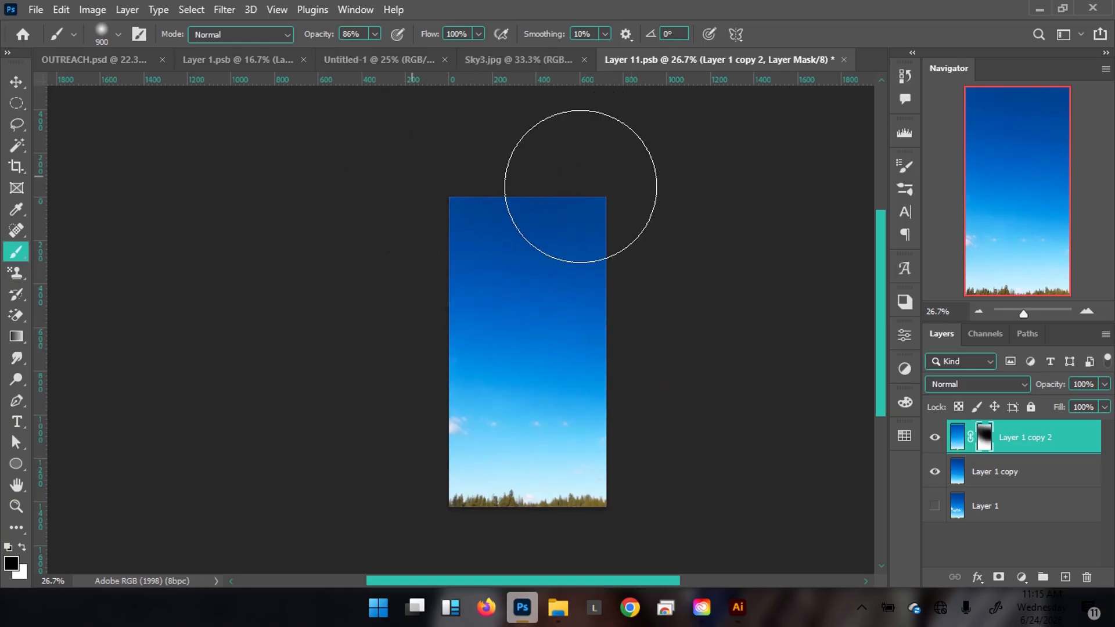
key("v")
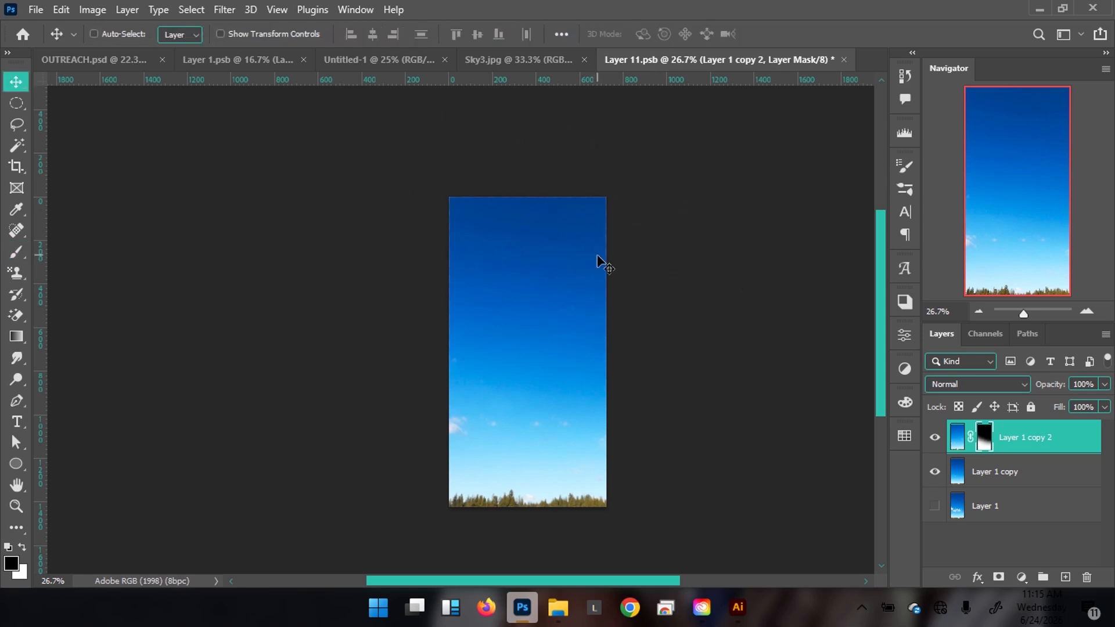
key("ctrl+s")
Drag Group 7, the church logo and name, from OUTREACH.psd onto the cloud in Untitled-1.
left_click(343, 58)
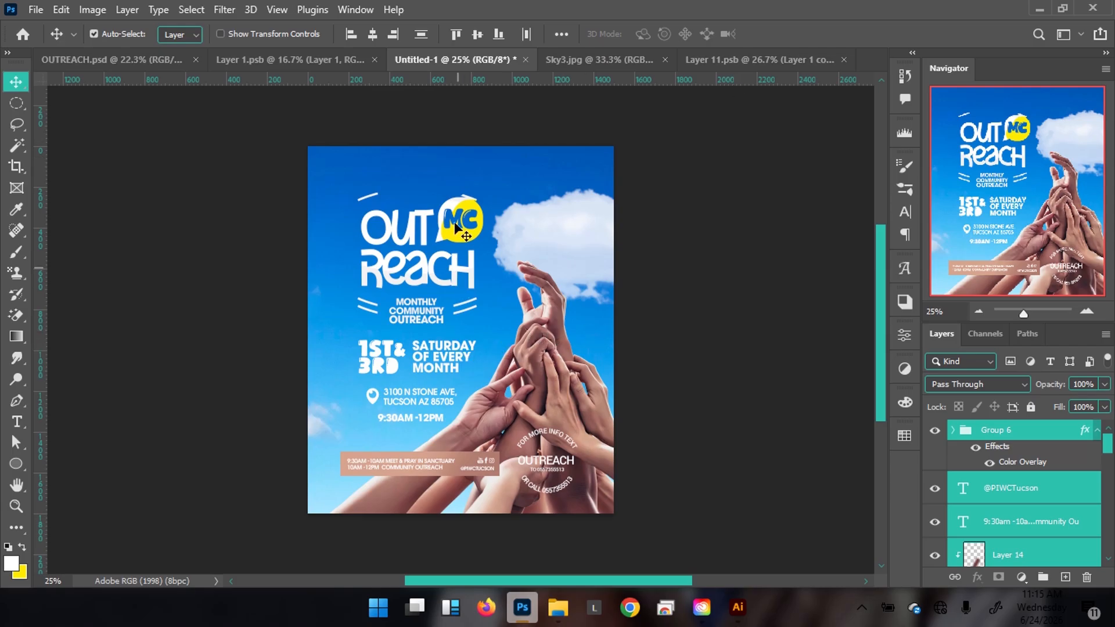
left_click(105, 59)
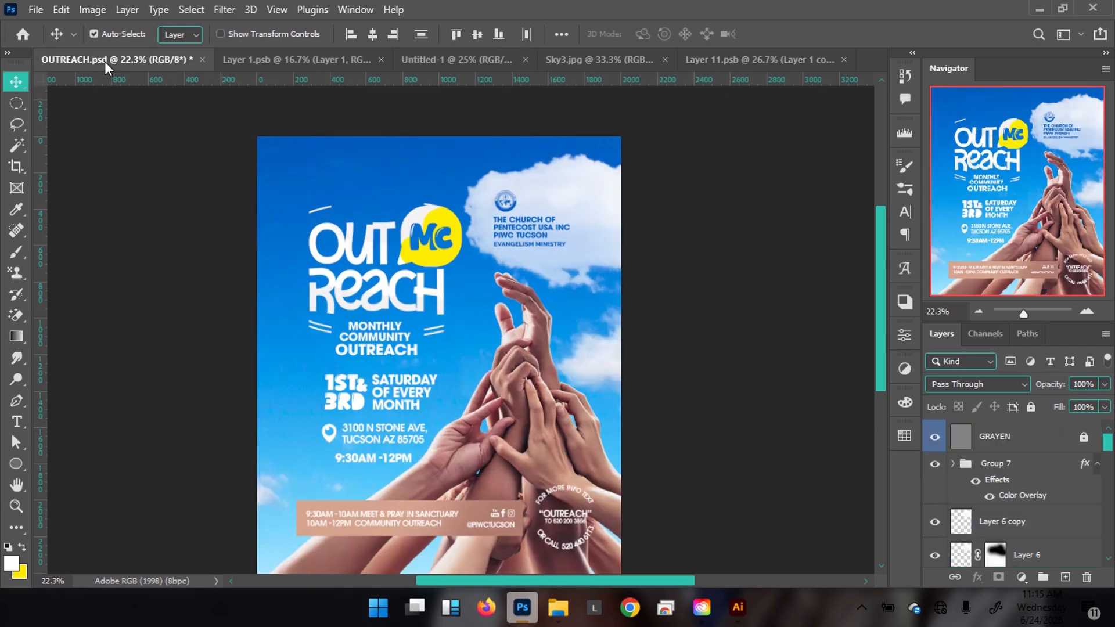
left_click(533, 245)
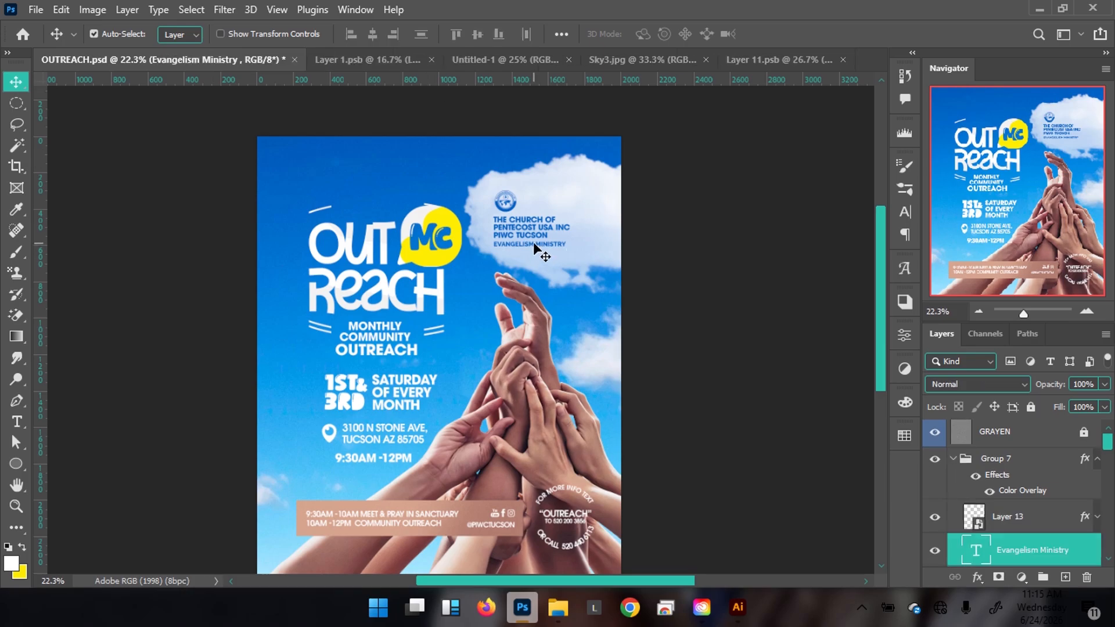
left_click(954, 459)
left_click_drag(507, 227, 553, 233)
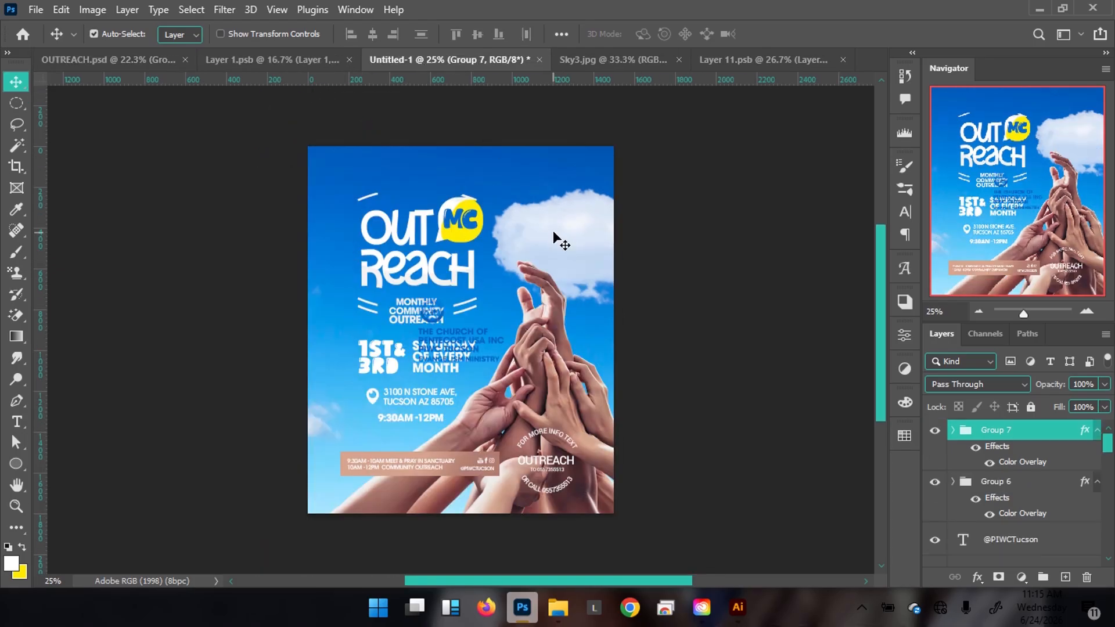
left_click_drag(460, 344, 560, 244)
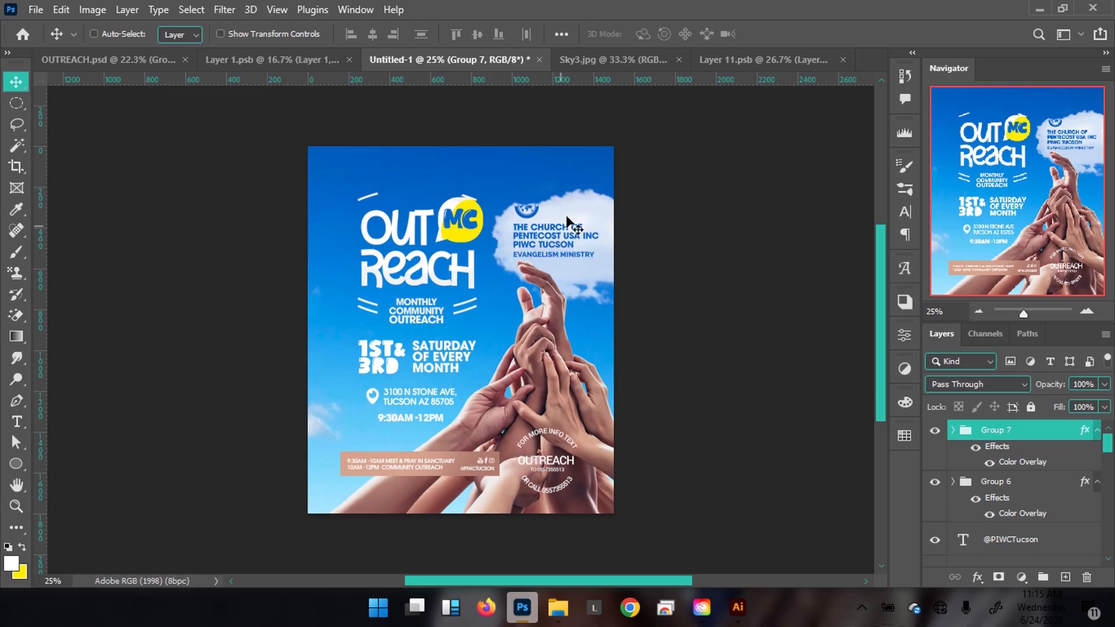
Scale the church logo group to about 68.63% and settle it on the cloud.
key("ctrl+t")
left_click_drag(594, 198, 573, 250)
key("Return")
key("ctrl+t")
key("Return")
left_click_drag(469, 306, 473, 298)
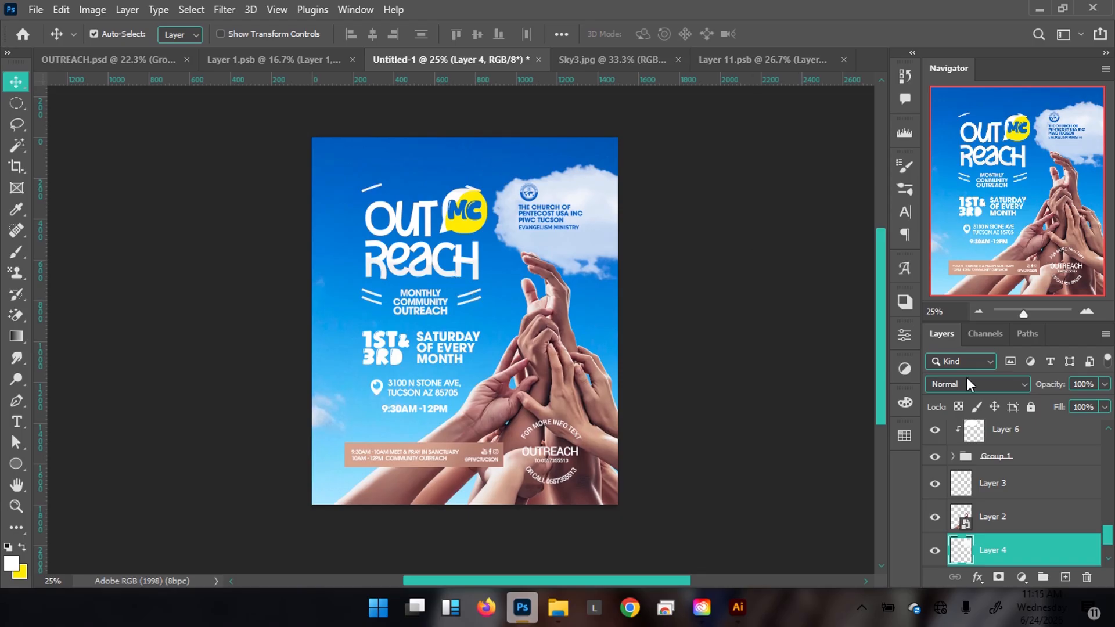
scroll(1027, 447, "up", 10)
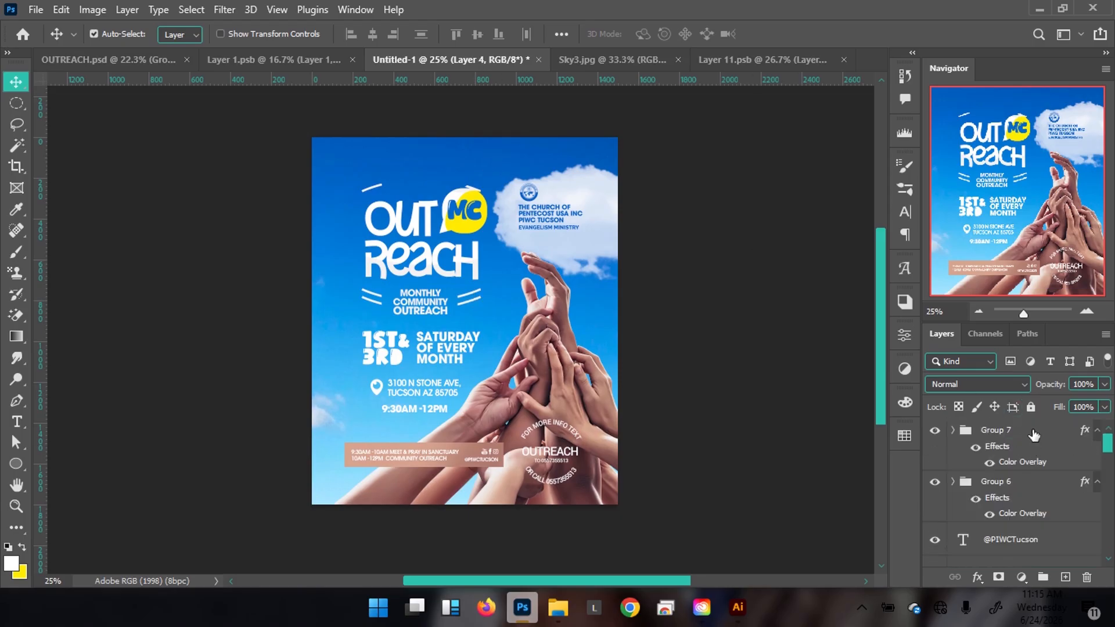
Create a GRAYEN layer above Group 7: blue label, Overlay mode, filled with neutral gray.
left_click(1033, 432)
key("ctrl+shift+n")
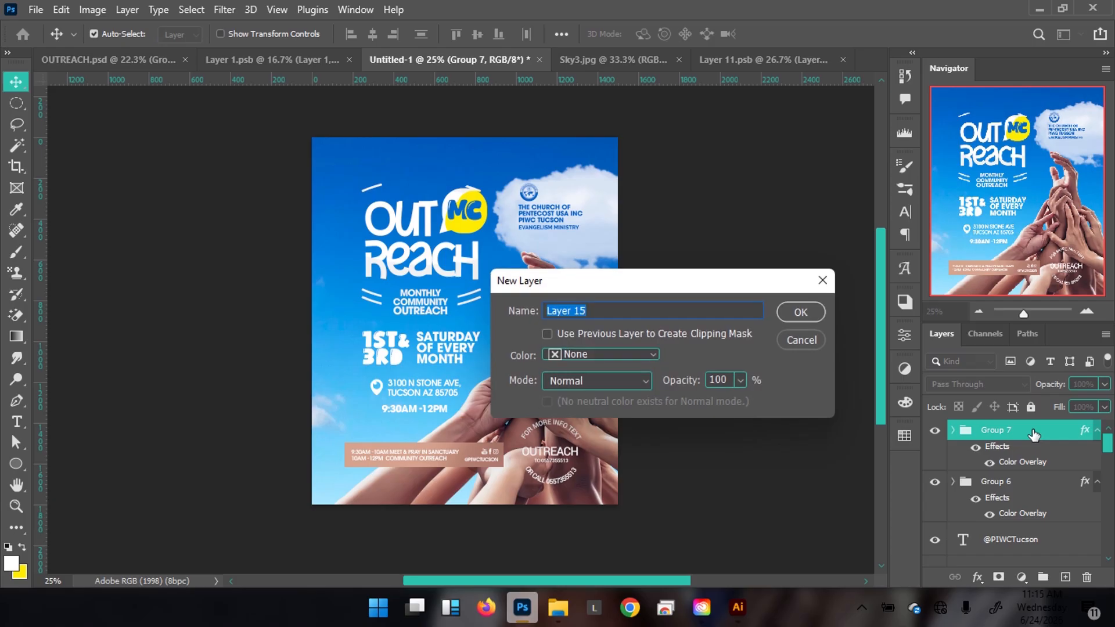
key("BackSpace")
type("GRAYEN")
left_click(598, 354)
left_click(587, 464)
left_click(600, 379)
left_click(587, 348)
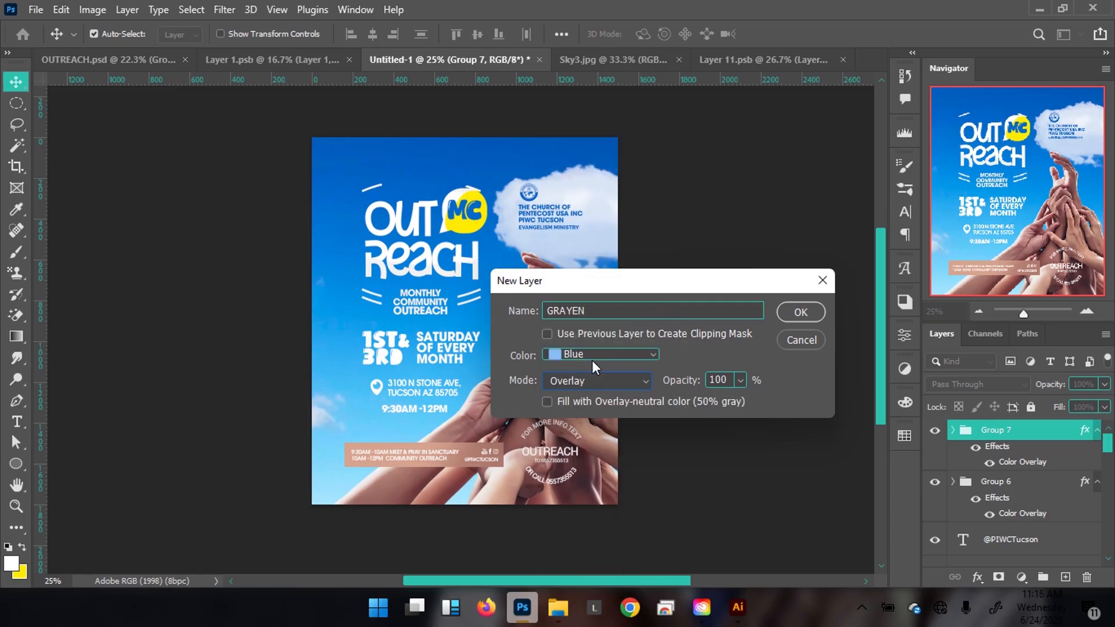
left_click(621, 400)
left_click(799, 313)
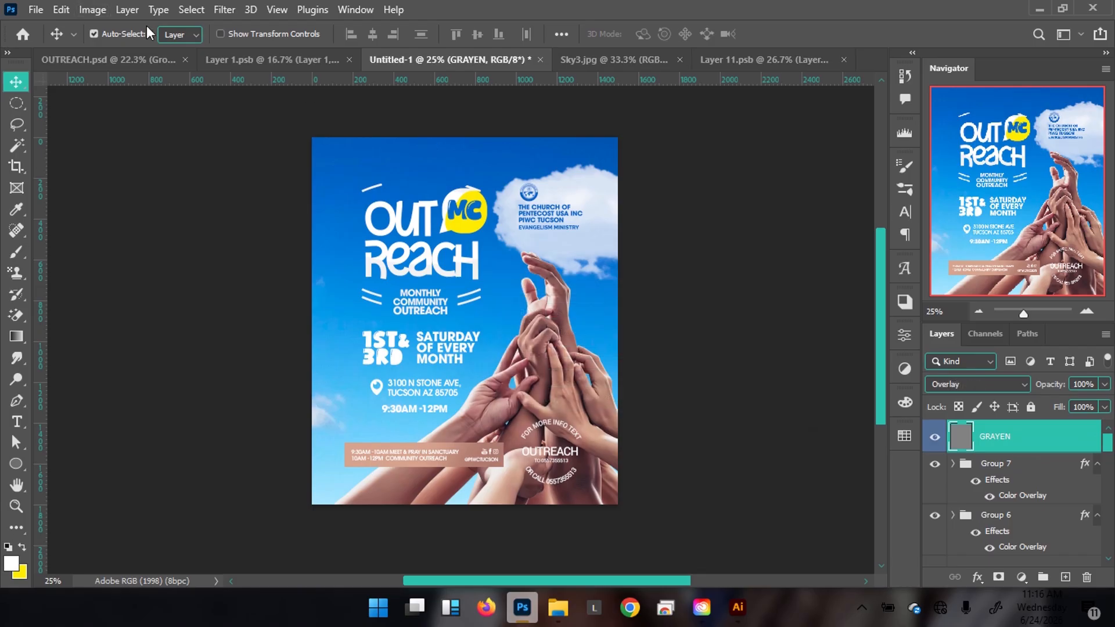
Apply 5.1% Gaussian monochromatic Add Noise to the GRAYEN layer.
left_click(236, 4)
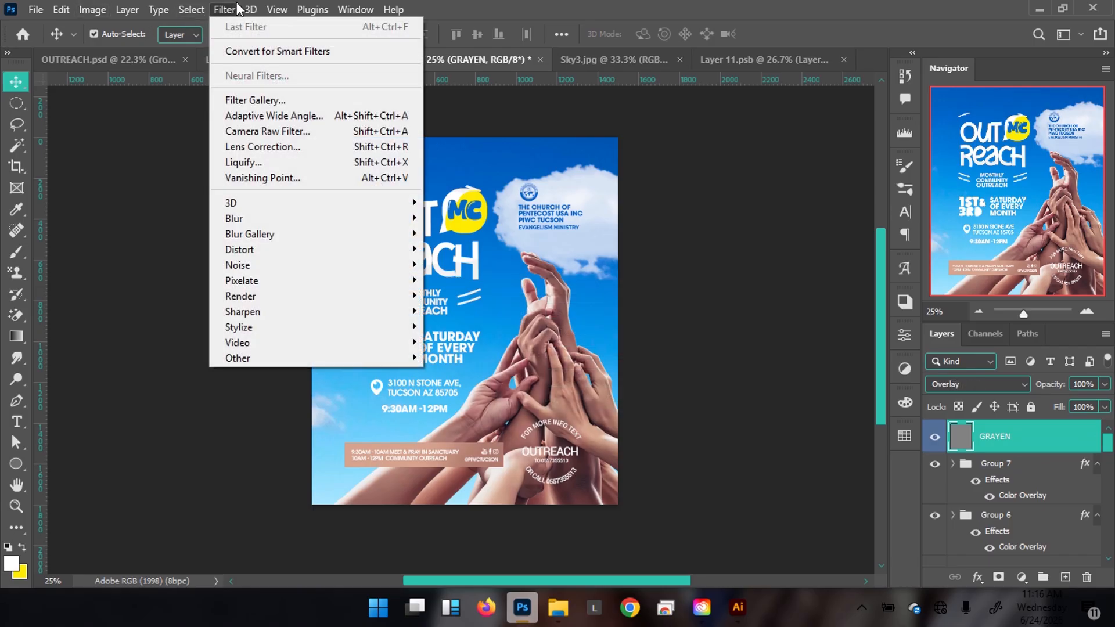
mouse_move(268, 266)
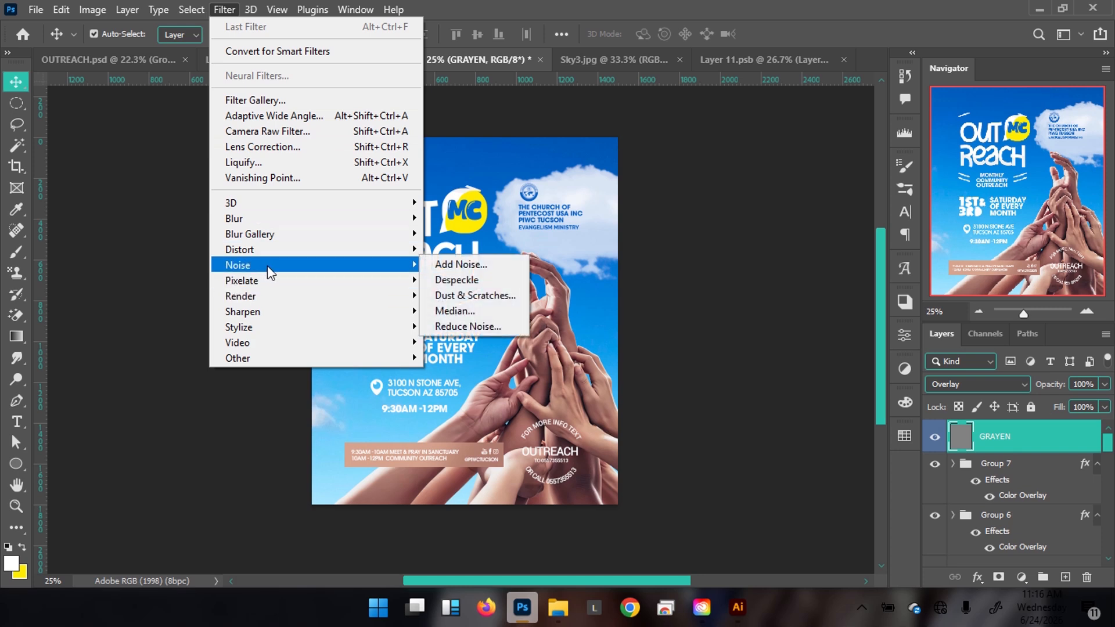
left_click(470, 266)
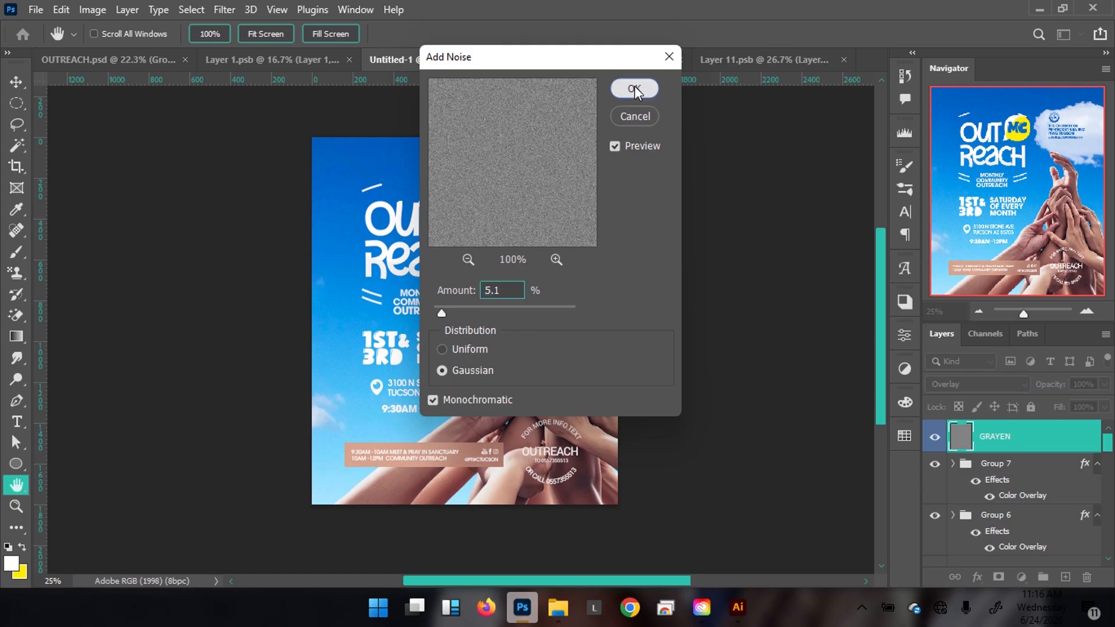
left_click(634, 87)
scroll(453, 227, "up", 1)
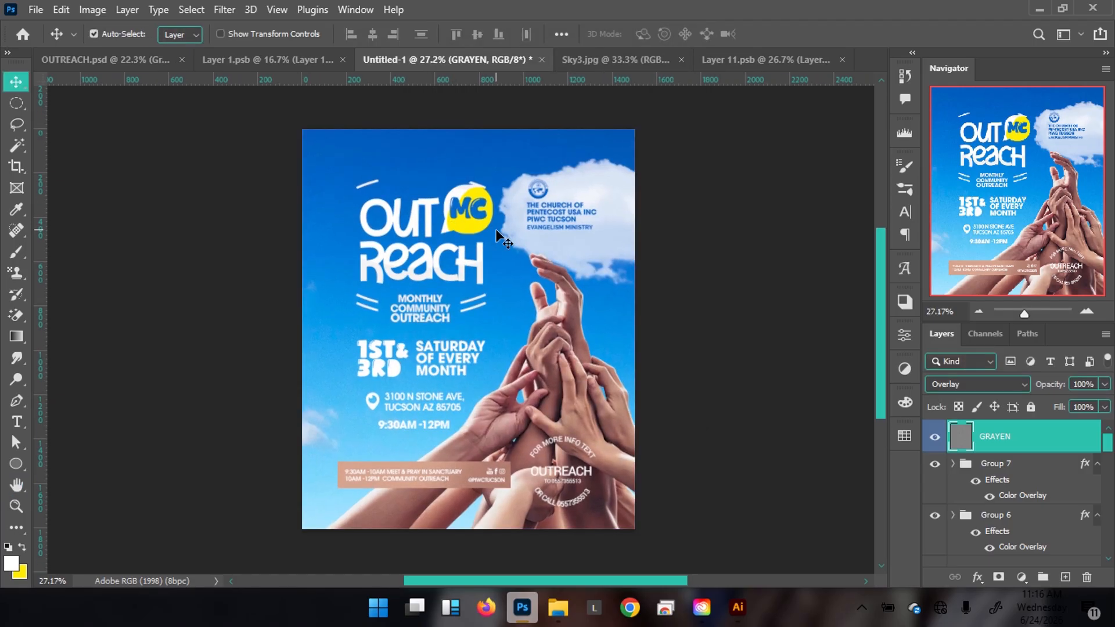
Add Layer 15, lock GRAYEN, and stamp a merged copy of the visible flyer into Layer 15.
key("ctrl+shift+n")
key("Return")
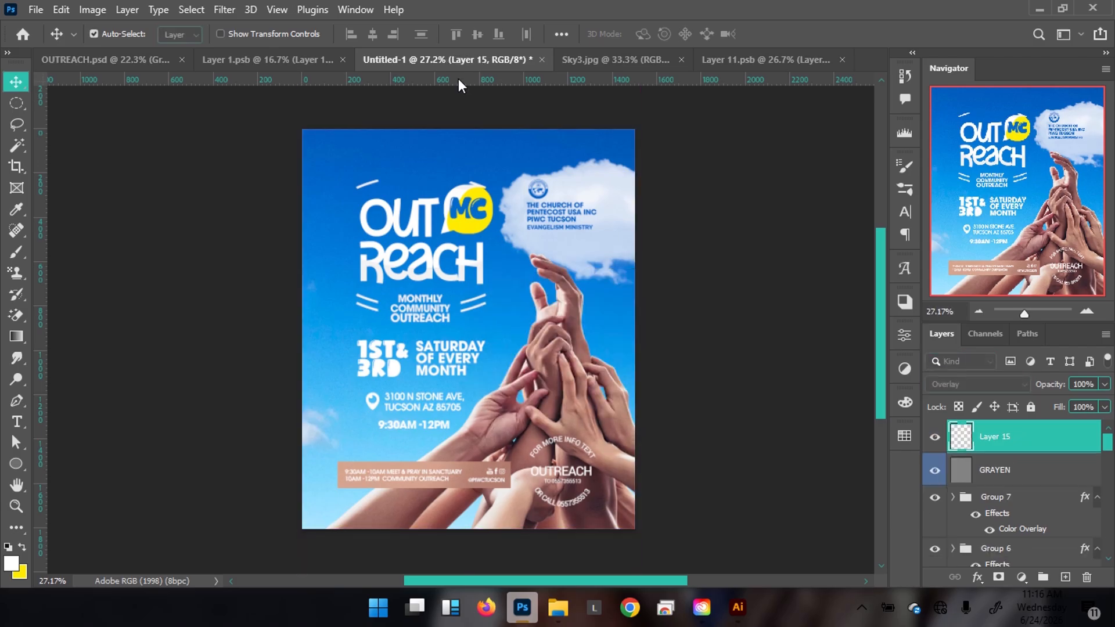
left_click(1017, 468)
left_click(1030, 407)
left_click(1013, 450)
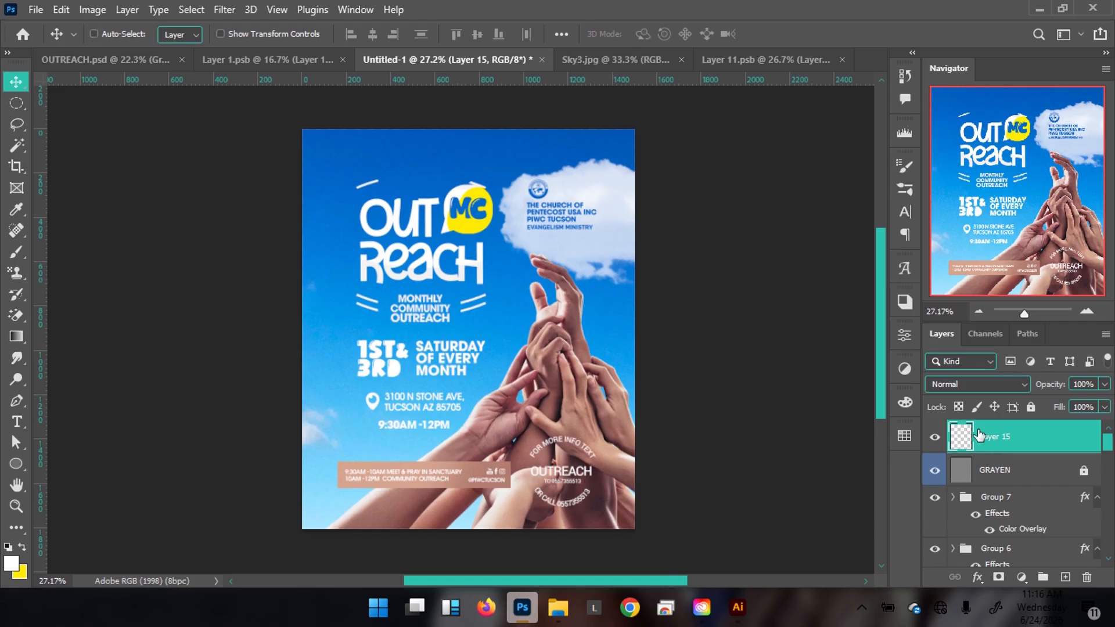
key("ctrl+shift+alt+e")
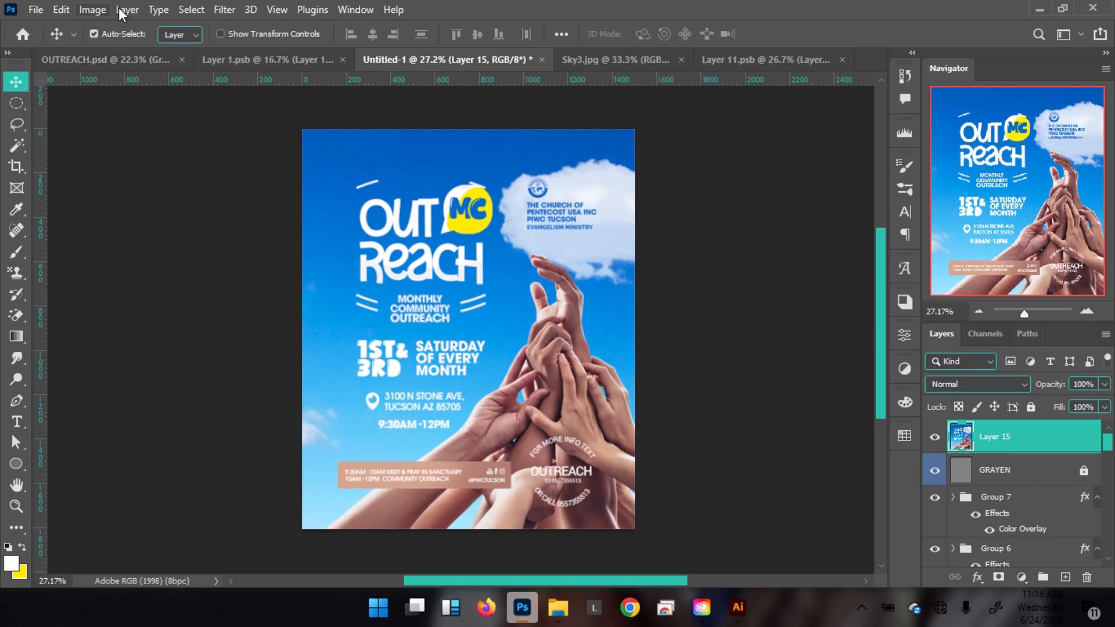
Sharpen Layer 15 with Unsharp Mask at 31% amount, 1.0-pixel radius, and preview the flyer.
left_click(232, 10)
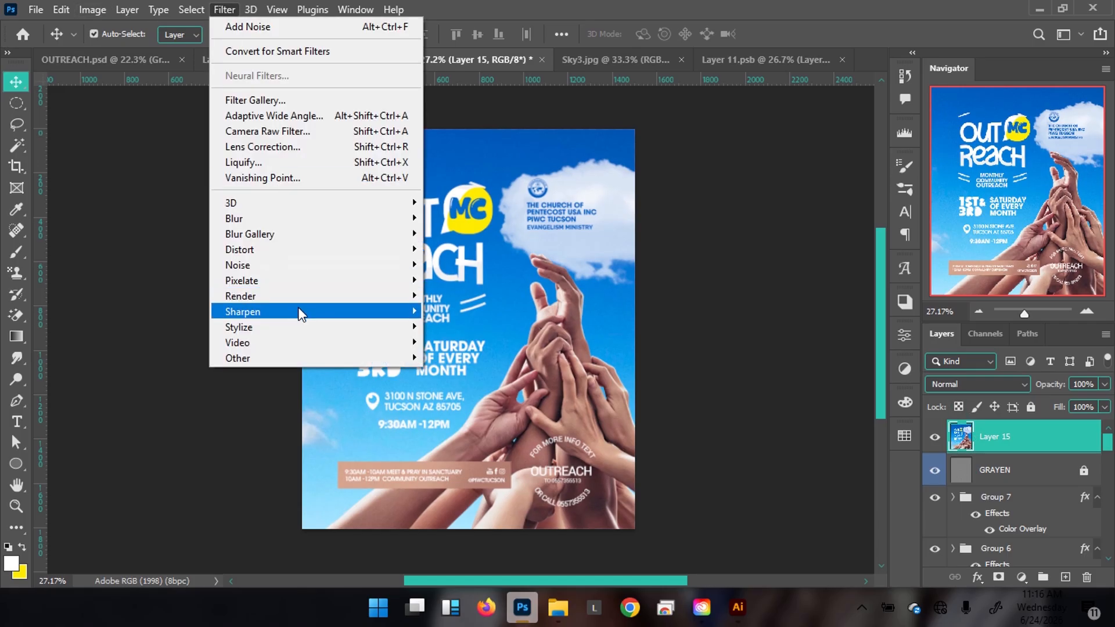
mouse_move(301, 312)
left_click(454, 386)
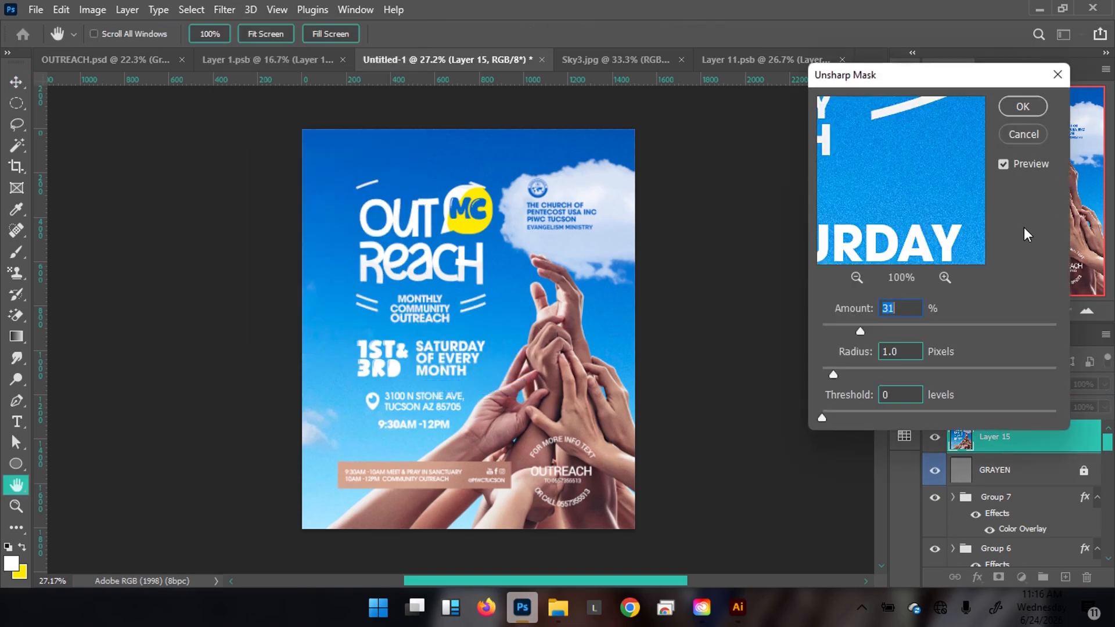
left_click(1021, 106)
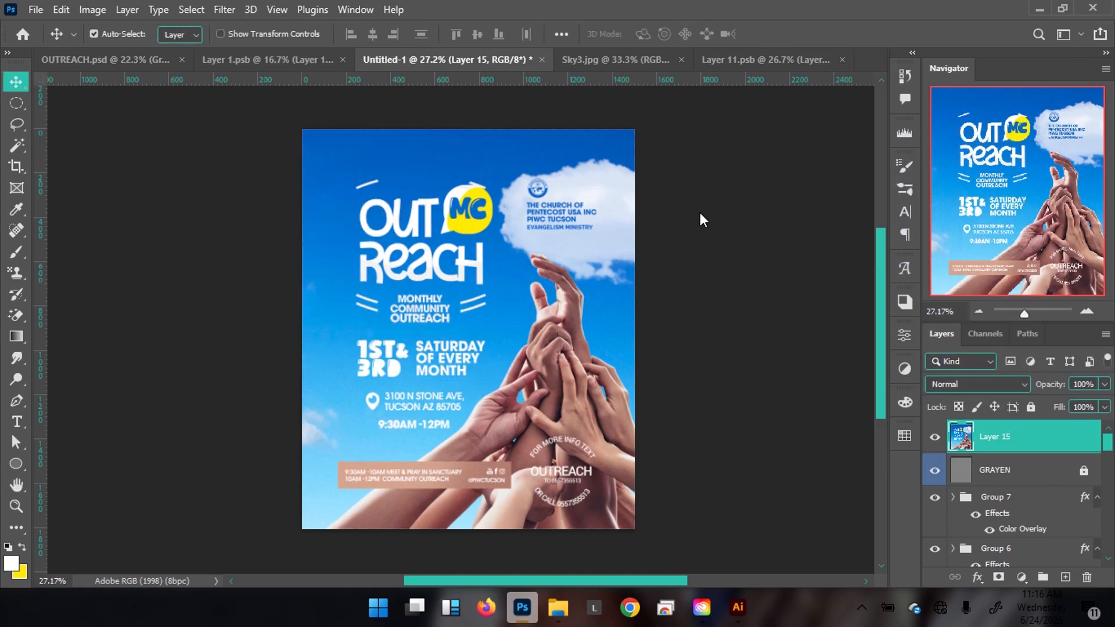
scroll(503, 229, "up", 3)
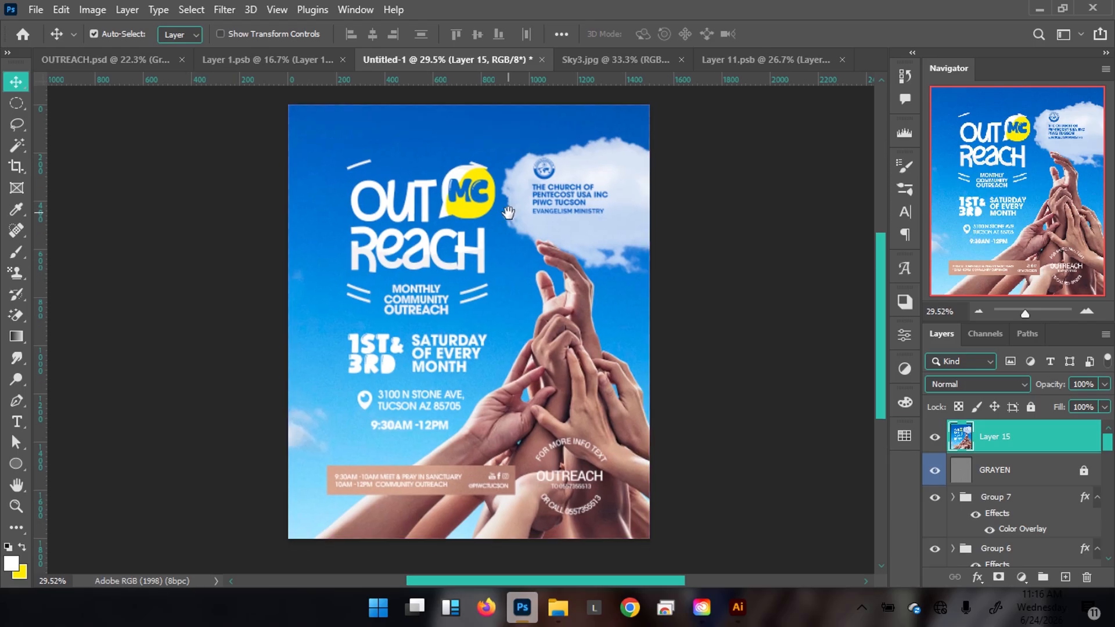
key("Tab")
scroll(569, 228, "up", 2)
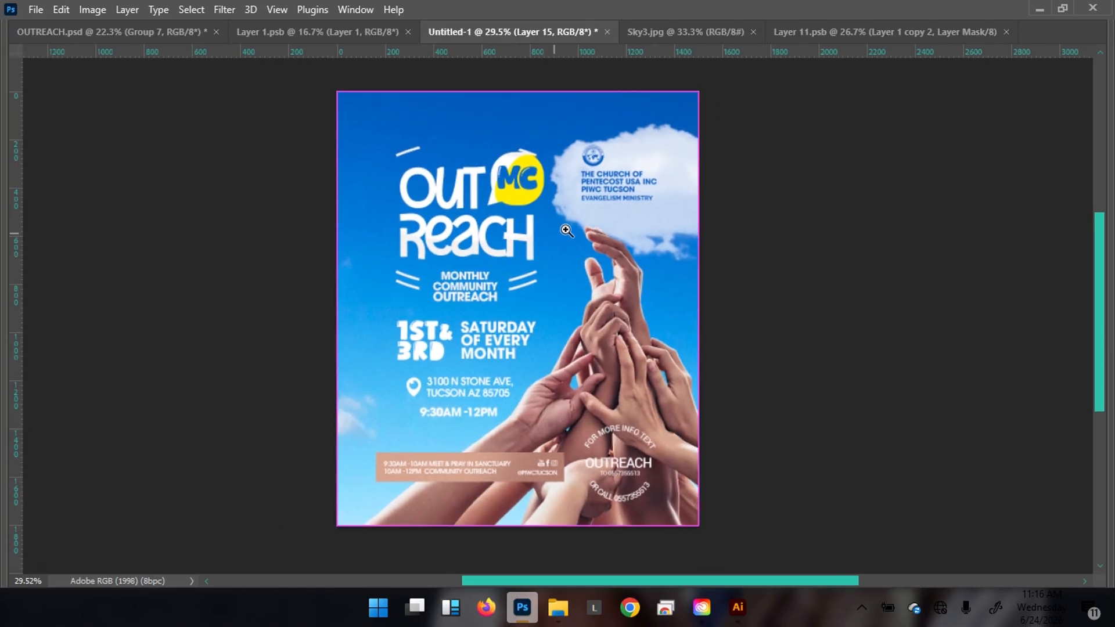